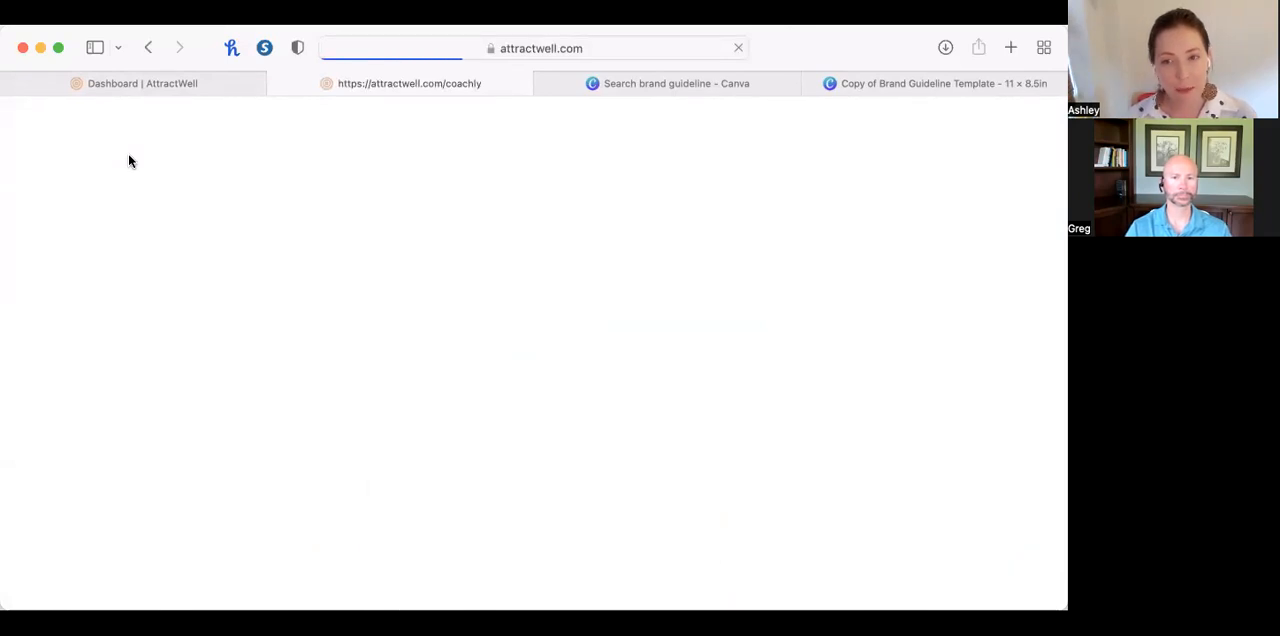
Look over the website's home page and the AttractWell dashboard, and switch to the Canva brand guideline template.
{"action": "scroll", "coordinate": [130, 155], "scroll_direction": "down", "scroll_amount": 3}
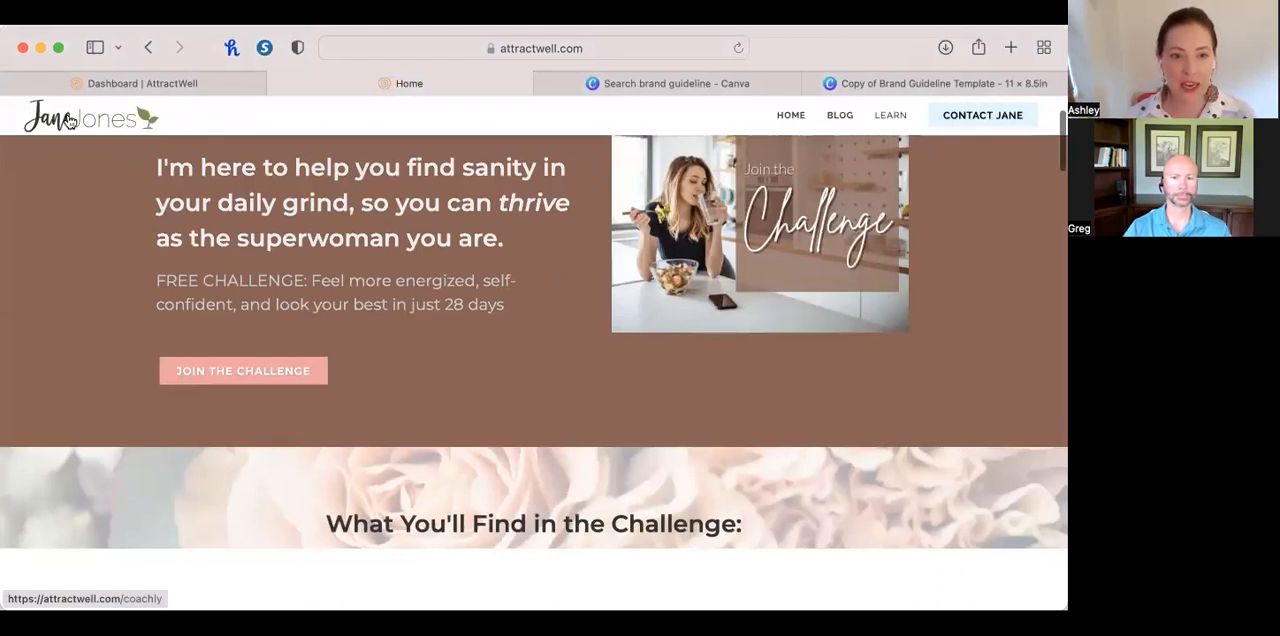
{"action": "left_click", "coordinate": [160, 83]}
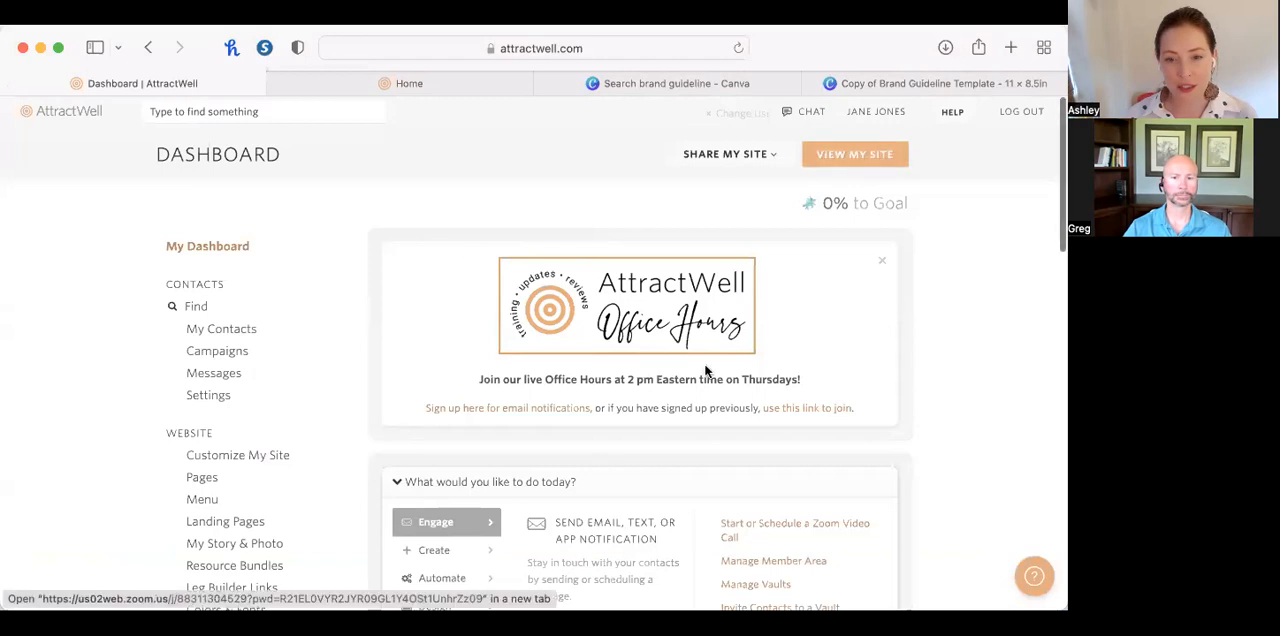
{"action": "left_click", "coordinate": [869, 83]}
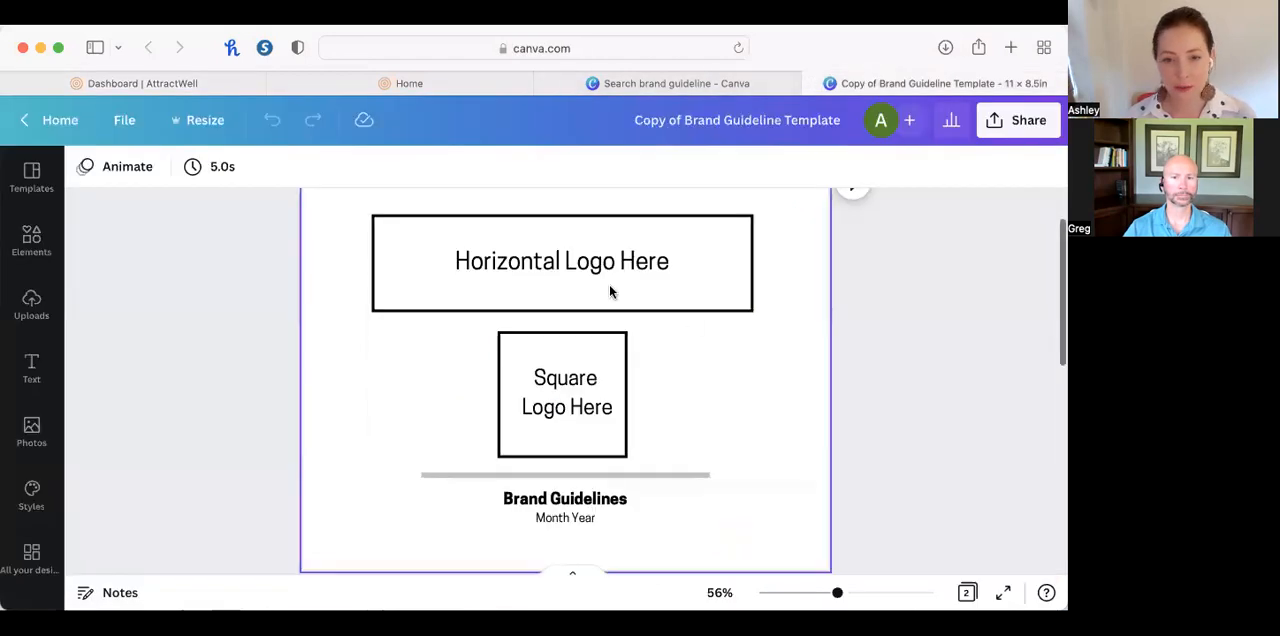
Review the template's cover page with its logo placeholders and Month Year line, continuing to the colors and type on page 2.
{"action": "scroll", "coordinate": [817, 471], "scroll_direction": "down", "scroll_amount": 1}
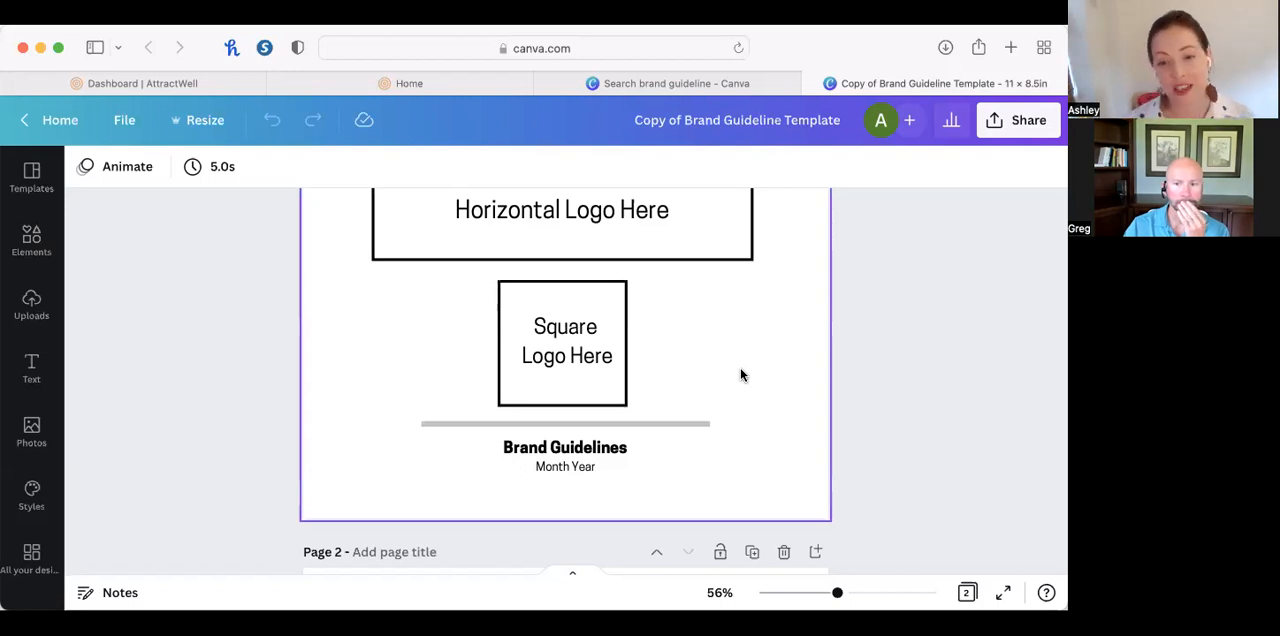
{"action": "scroll", "coordinate": [741, 375], "scroll_direction": "down", "scroll_amount": 2}
{"action": "left_click", "coordinate": [580, 362]}
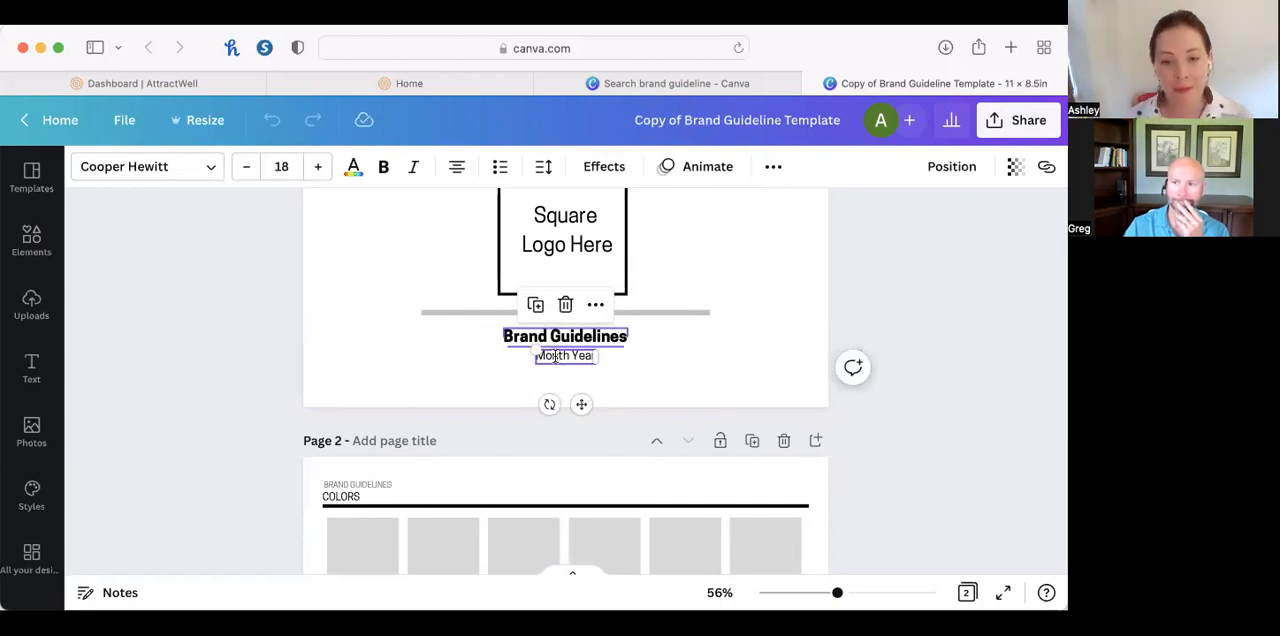
{"action": "scroll", "coordinate": [596, 358], "scroll_direction": "up", "scroll_amount": 2}
{"action": "scroll", "coordinate": [596, 360], "scroll_direction": "down", "scroll_amount": 3}
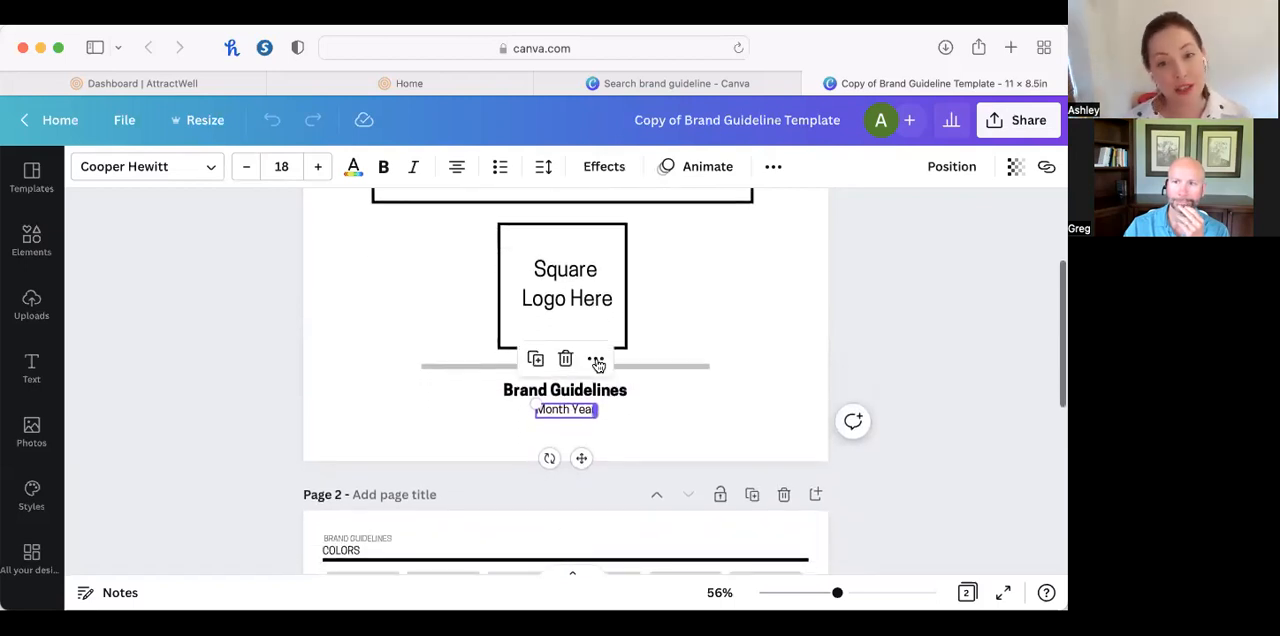
{"action": "scroll", "coordinate": [598, 366], "scroll_direction": "down", "scroll_amount": 7}
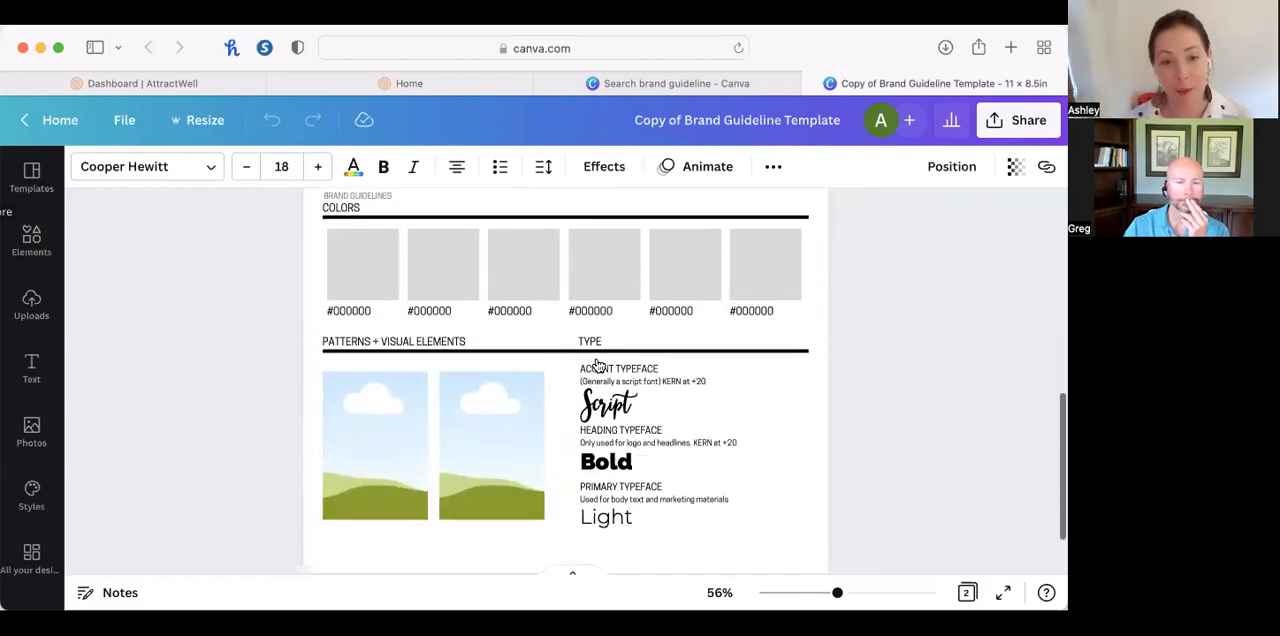
Fill the first color swatch on page 2 with green #799442 and the second with the orange-red from the same saved palette.
{"action": "left_click", "coordinate": [349, 249]}
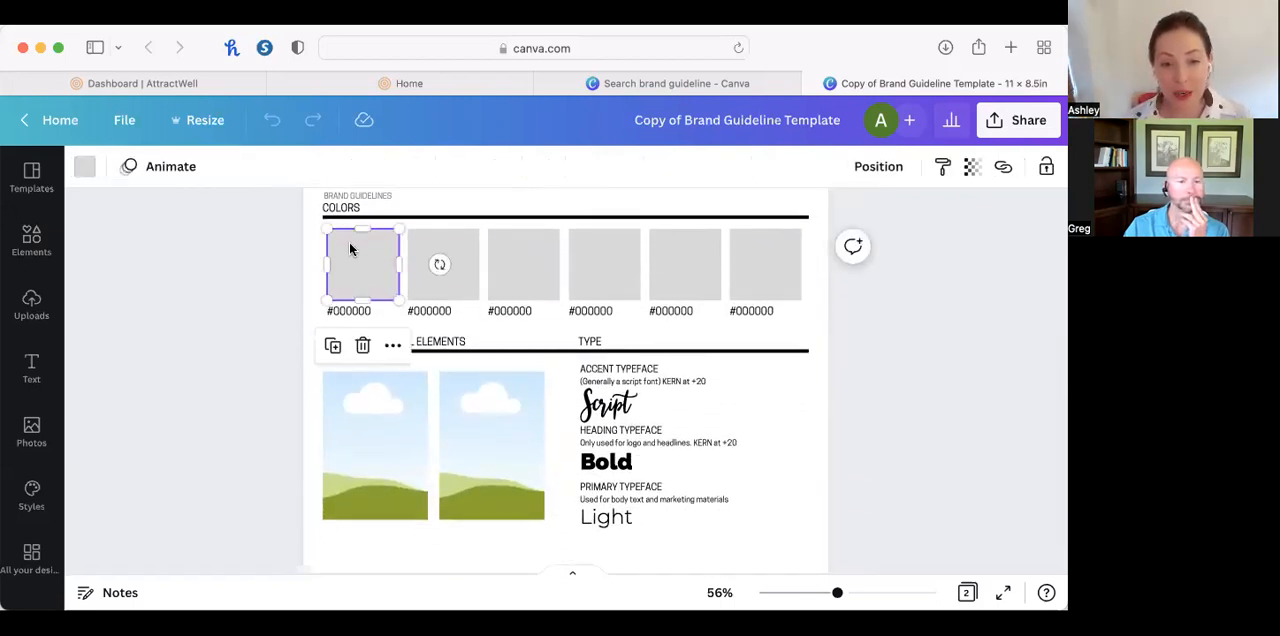
{"action": "left_click", "coordinate": [88, 168]}
{"action": "scroll", "coordinate": [105, 370], "scroll_direction": "down", "scroll_amount": 3}
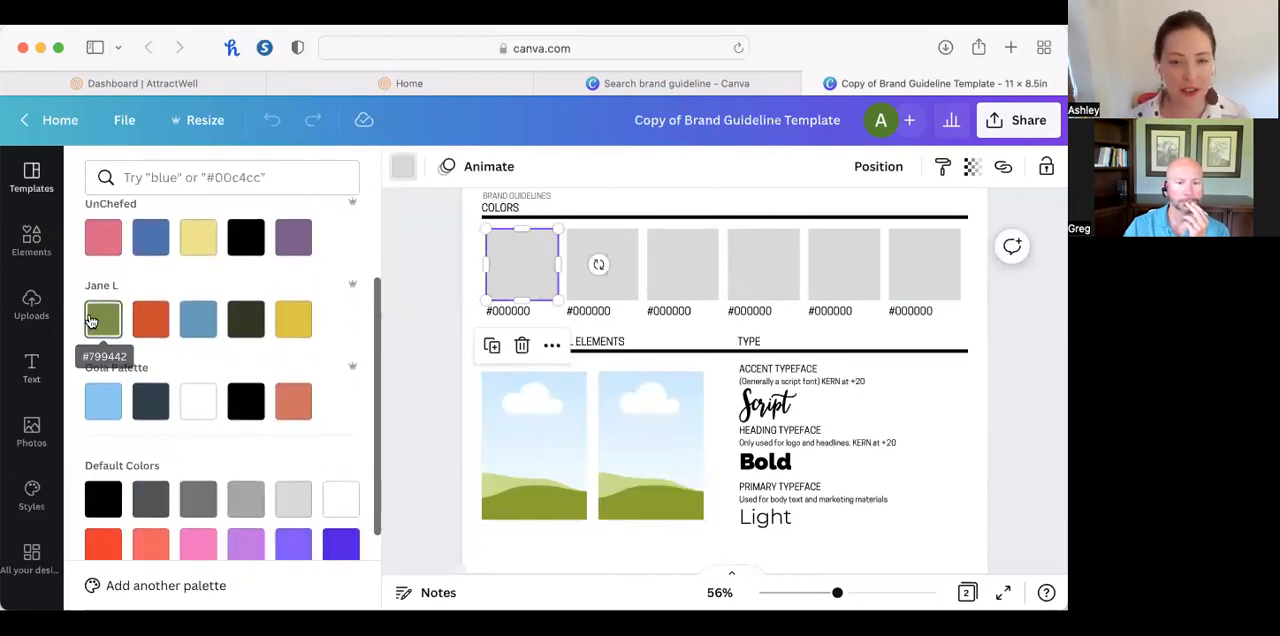
{"action": "left_click", "coordinate": [101, 318]}
{"action": "left_click", "coordinate": [591, 285]}
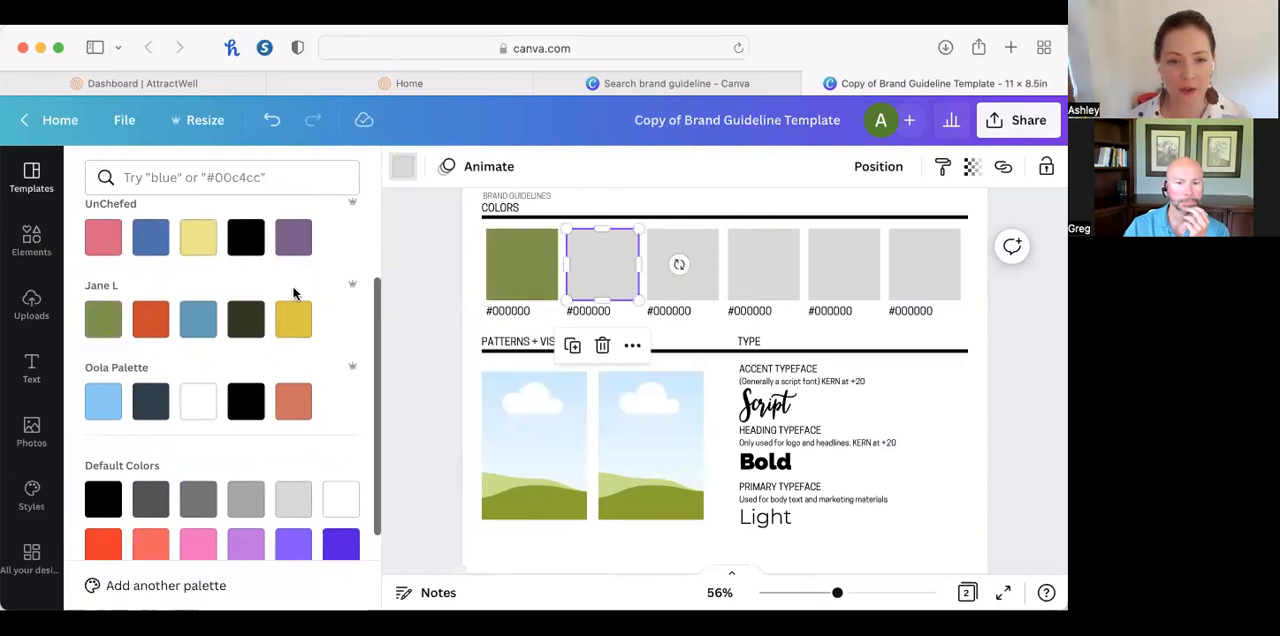
{"action": "left_click", "coordinate": [151, 319]}
Fill the third, fourth and fifth color swatches with the same palette's blue, dark olive and yellow.
{"action": "left_click", "coordinate": [689, 286]}
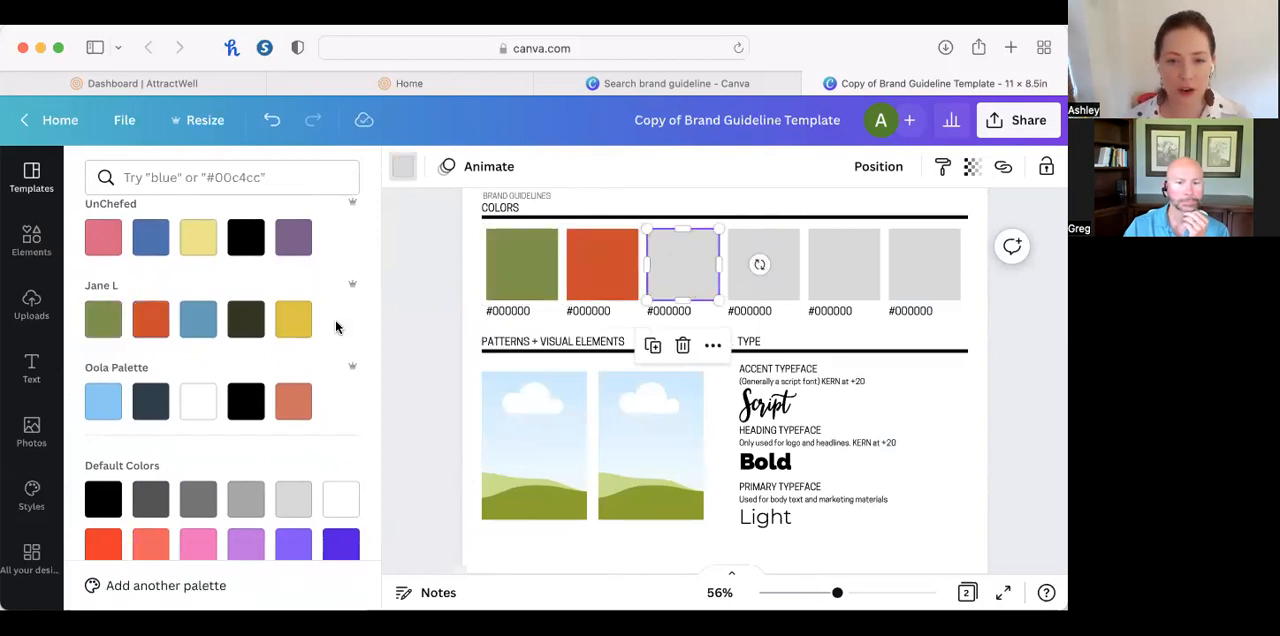
{"action": "left_click", "coordinate": [198, 319]}
{"action": "left_click", "coordinate": [783, 287]}
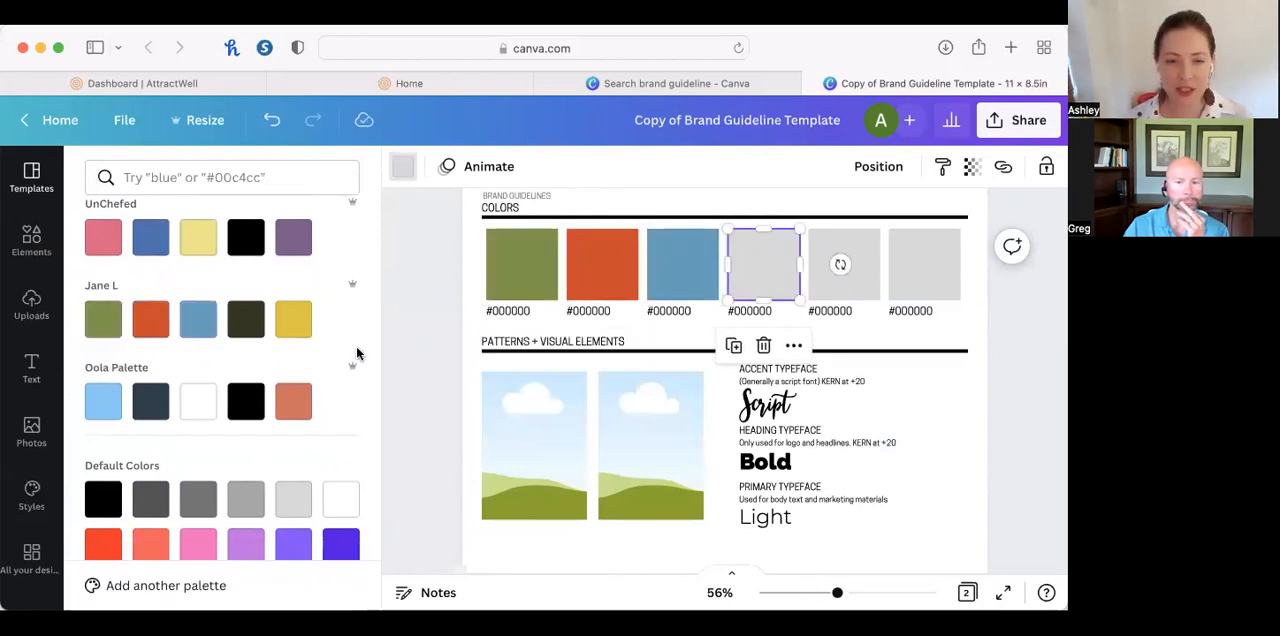
{"action": "left_click", "coordinate": [248, 322]}
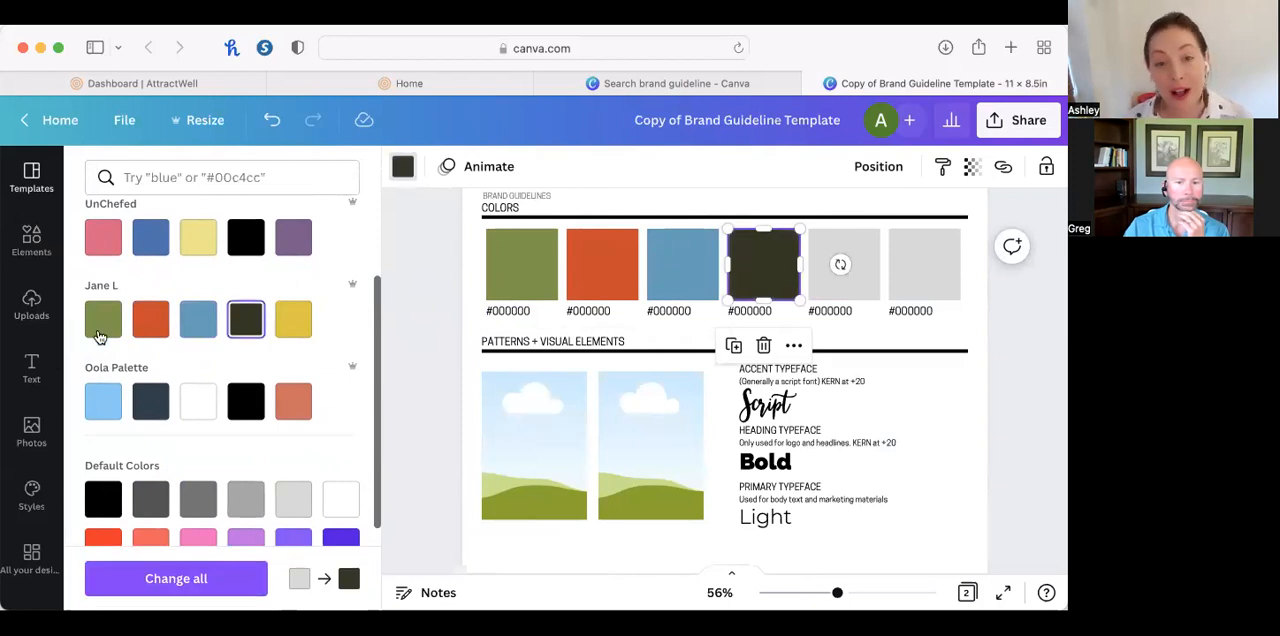
{"action": "left_click", "coordinate": [838, 268]}
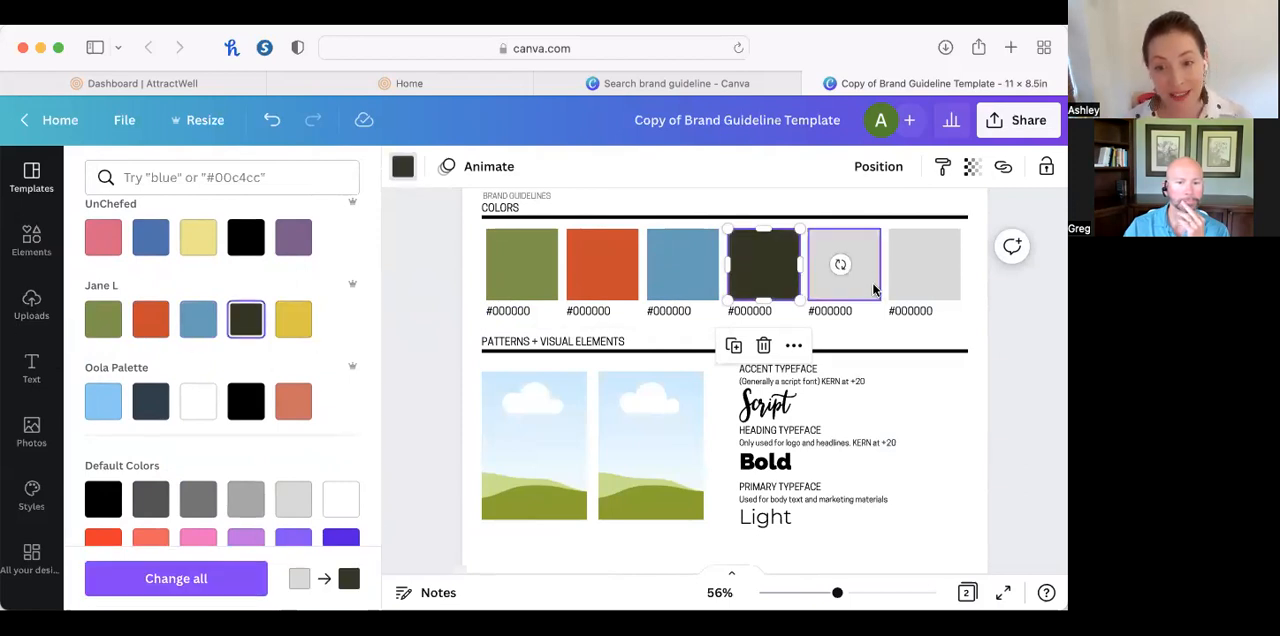
{"action": "left_click", "coordinate": [295, 322]}
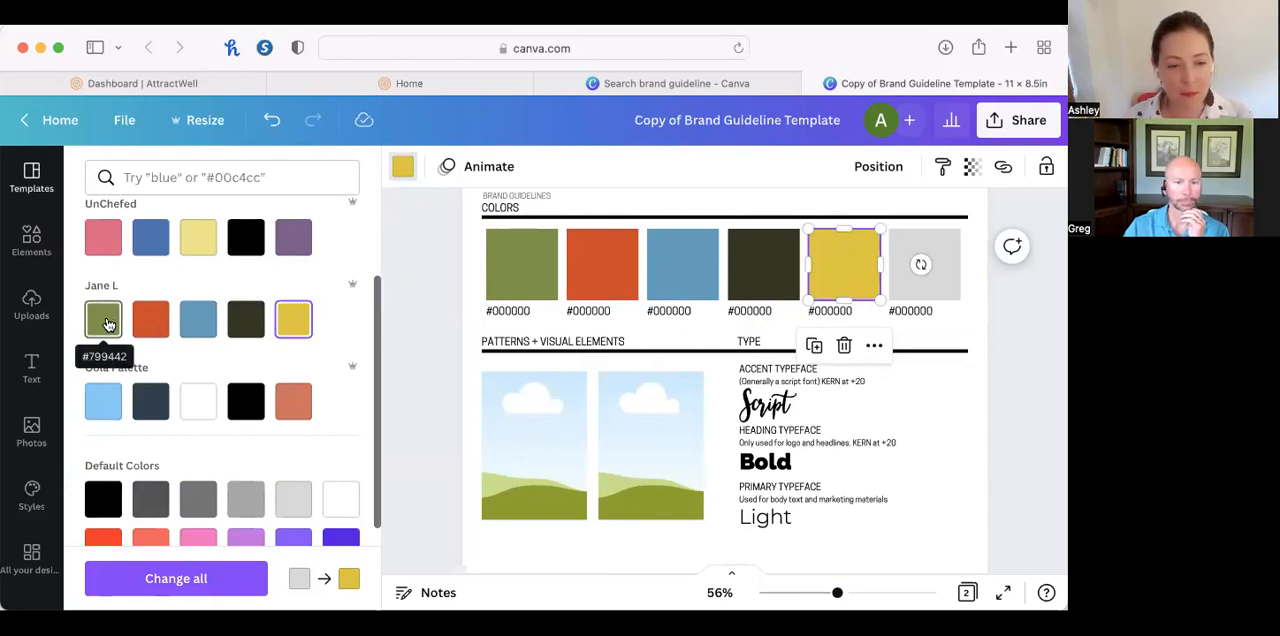
Inspect the hex code text under the green swatch and the Script sample of the accent typeface.
{"action": "left_click", "coordinate": [502, 311]}
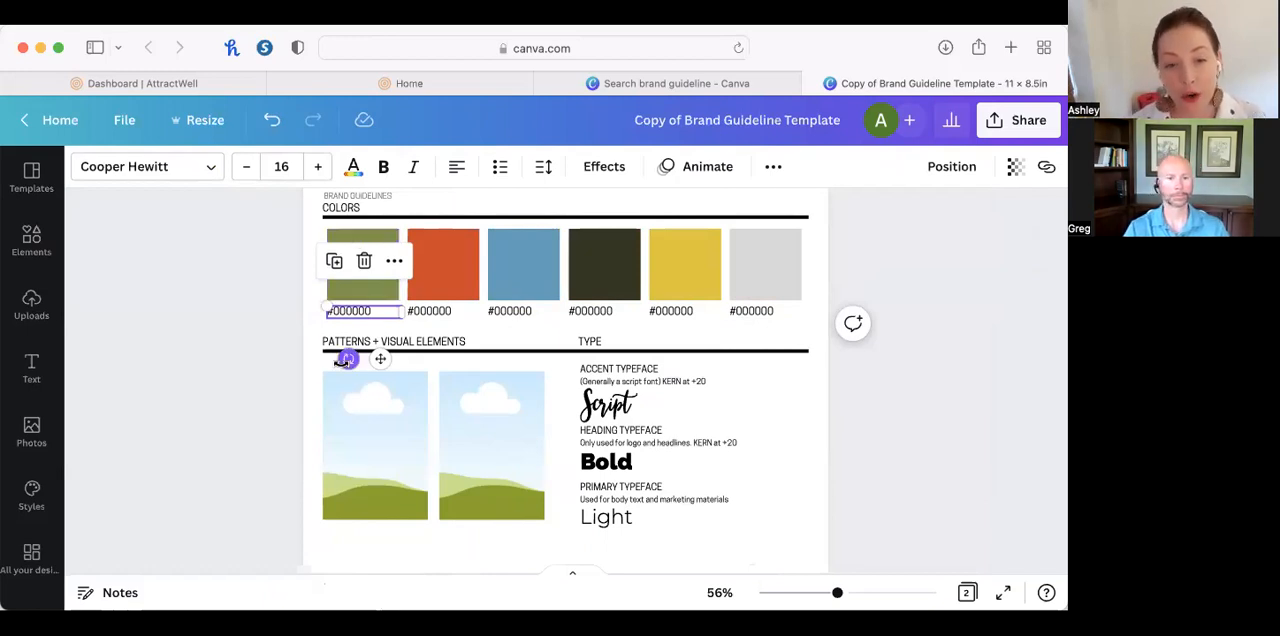
{"action": "double_click", "coordinate": [345, 311]}
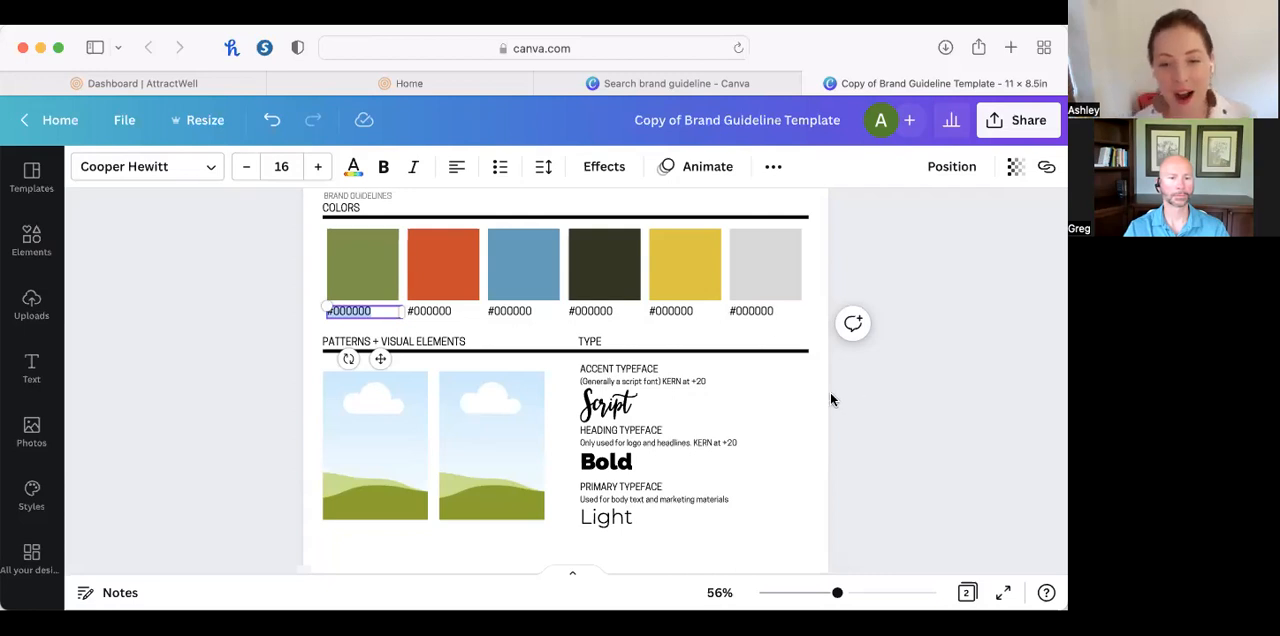
{"action": "left_click", "coordinate": [601, 412]}
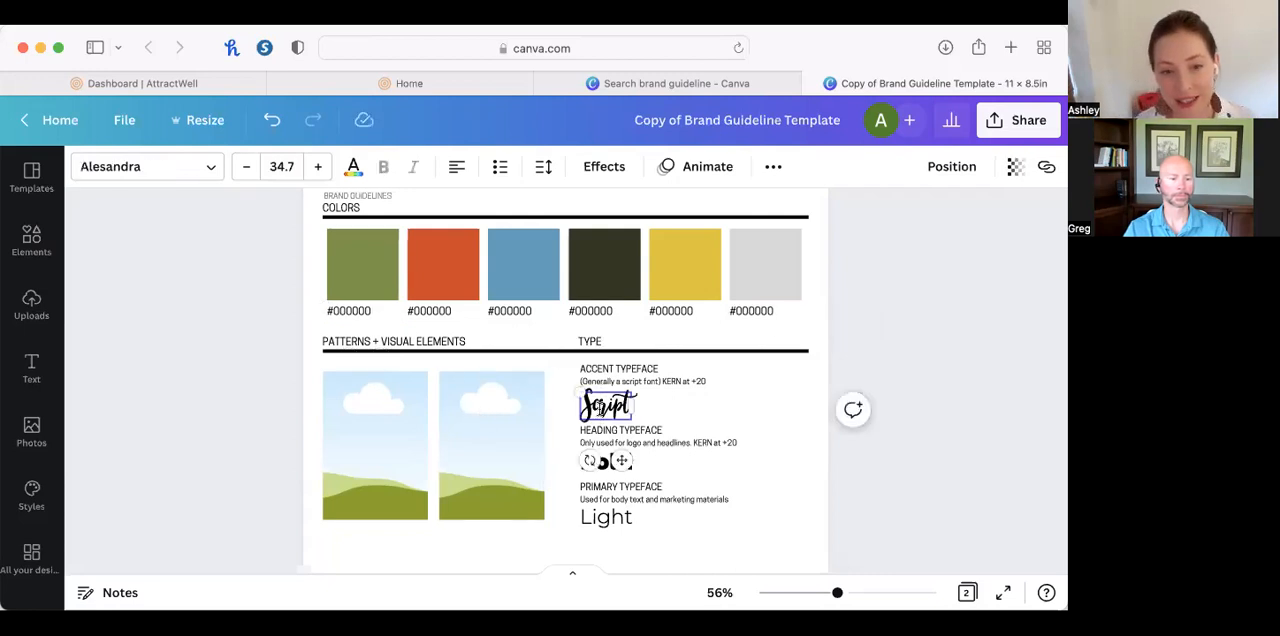
{"action": "left_click", "coordinate": [705, 417]}
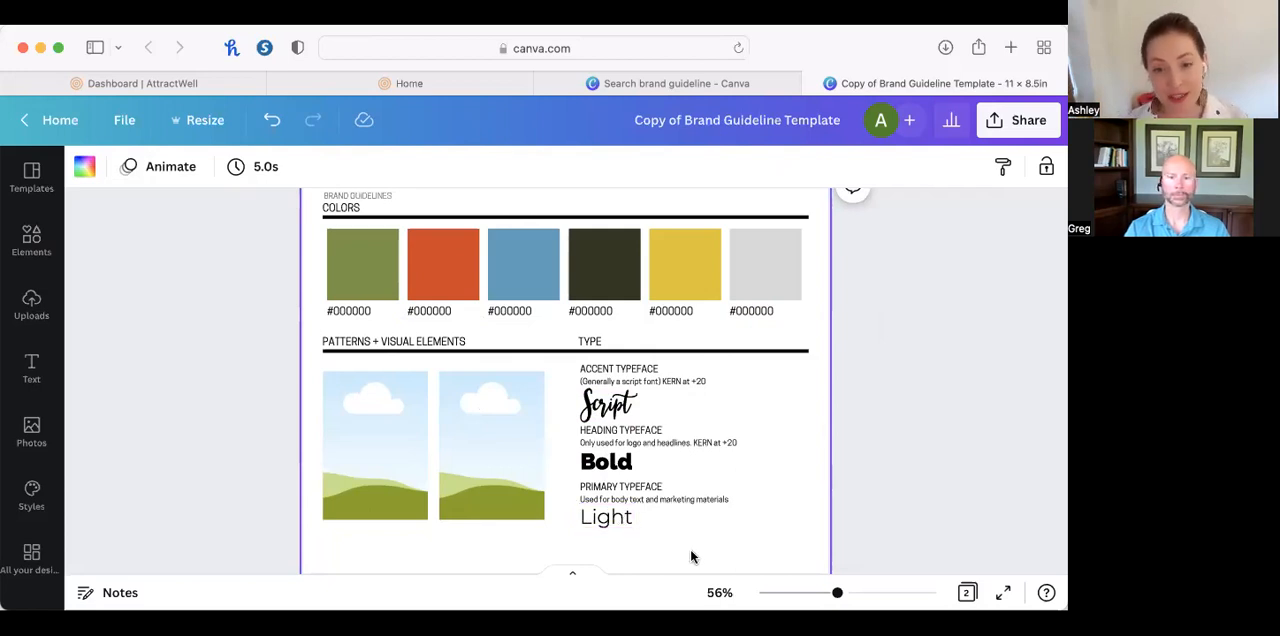
Browse the brand kit and uploaded fonts available for the Light sample of the primary typeface.
{"action": "left_click", "coordinate": [613, 530]}
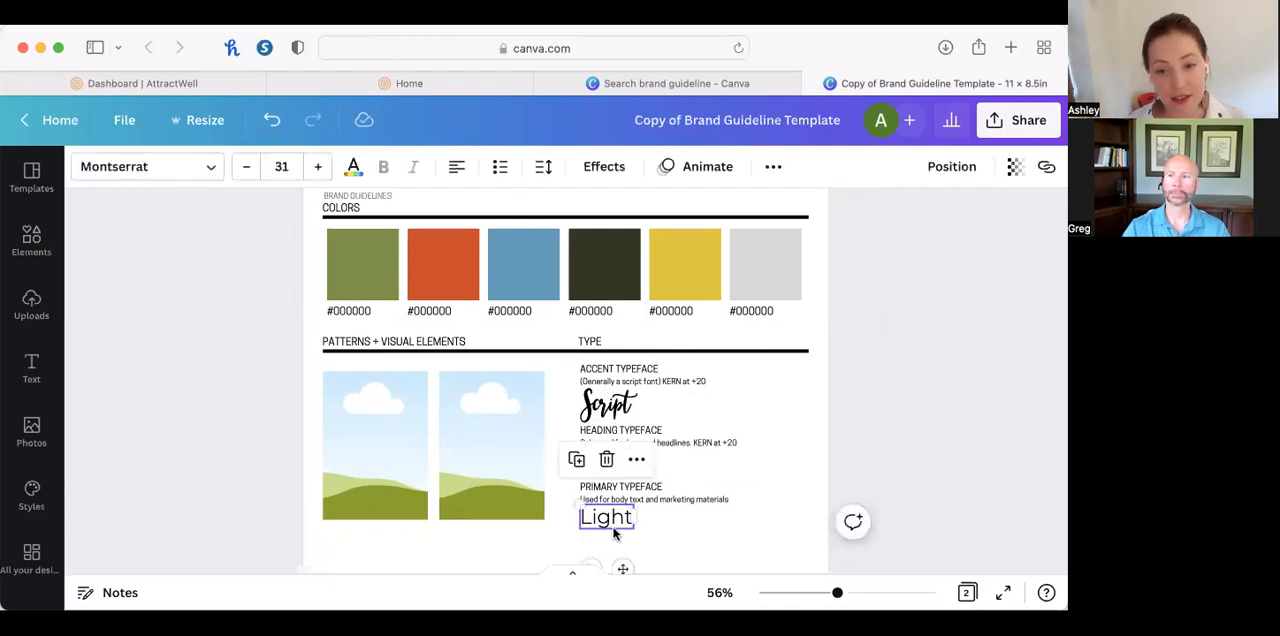
{"action": "left_click", "coordinate": [134, 166]}
{"action": "scroll", "coordinate": [175, 337], "scroll_direction": "down", "scroll_amount": 10}
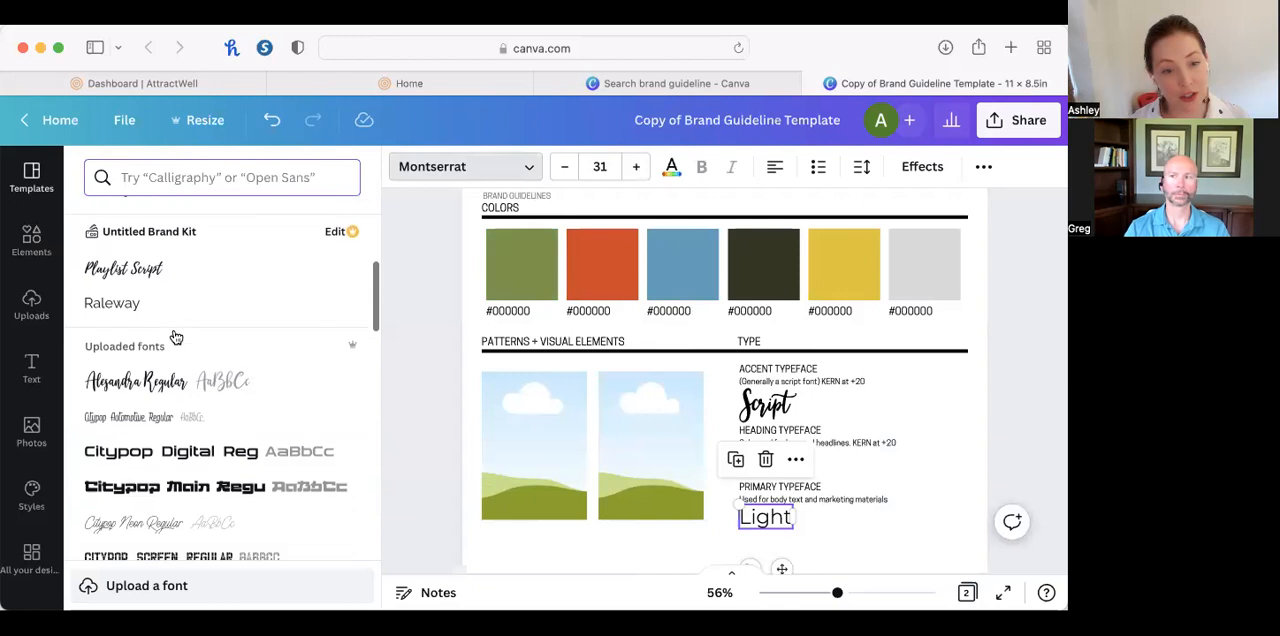
{"action": "scroll", "coordinate": [175, 337], "scroll_direction": "down", "scroll_amount": 4}
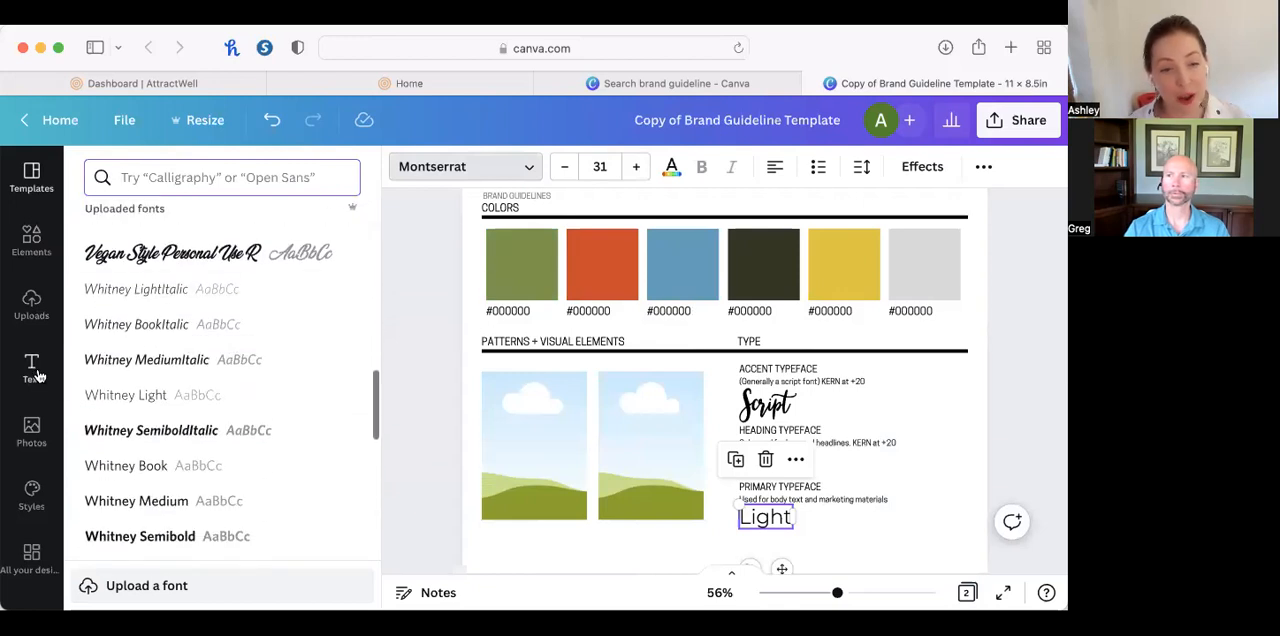
Browse Canva's ready-made font combinations for typeface pairing ideas, and deselect the Light sample.
{"action": "left_click", "coordinate": [36, 368]}
{"action": "scroll", "coordinate": [226, 516], "scroll_direction": "down", "scroll_amount": 5}
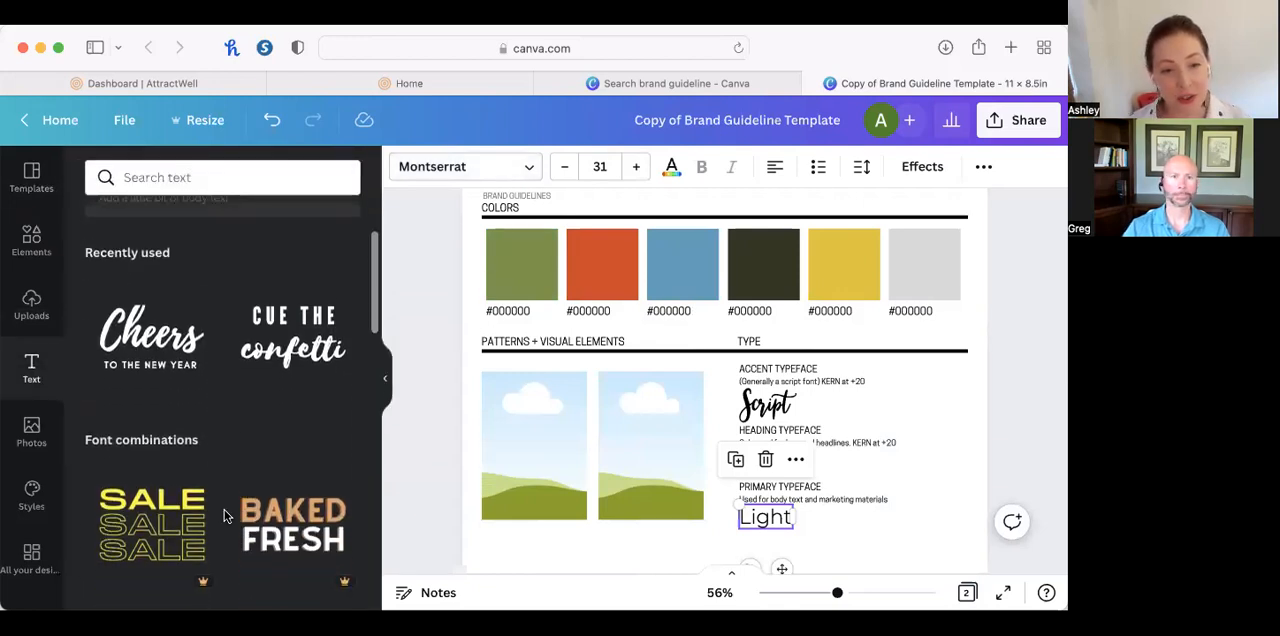
{"action": "scroll", "coordinate": [226, 516], "scroll_direction": "down", "scroll_amount": 5}
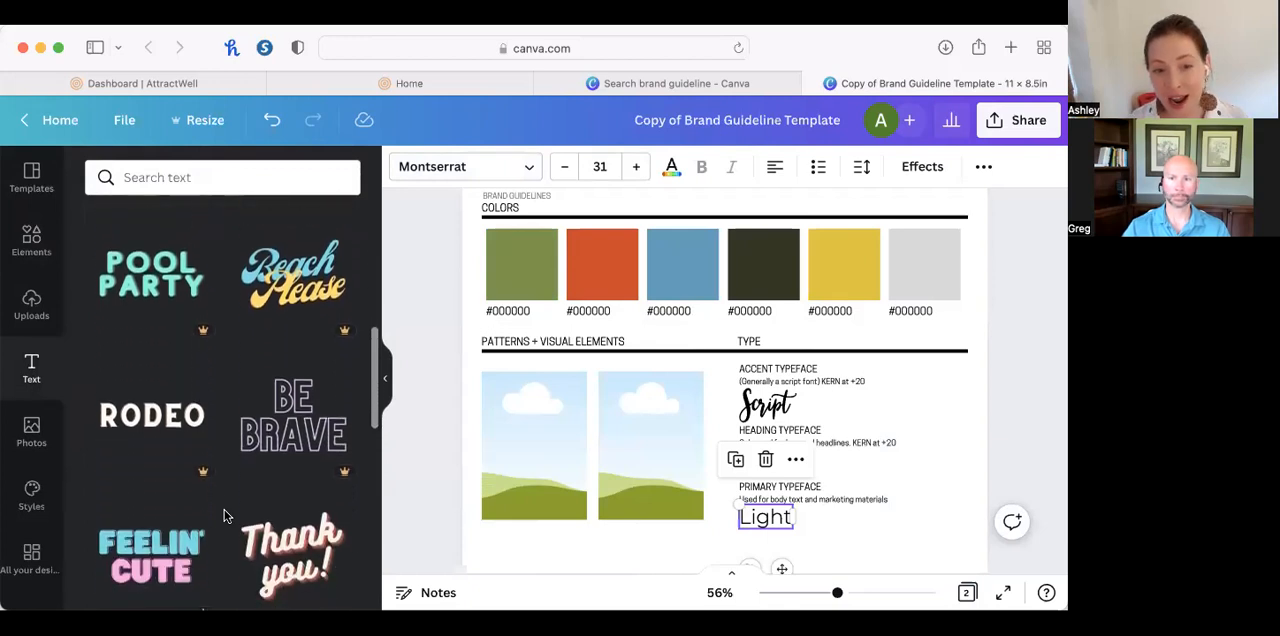
{"action": "scroll", "coordinate": [226, 516], "scroll_direction": "down", "scroll_amount": 4}
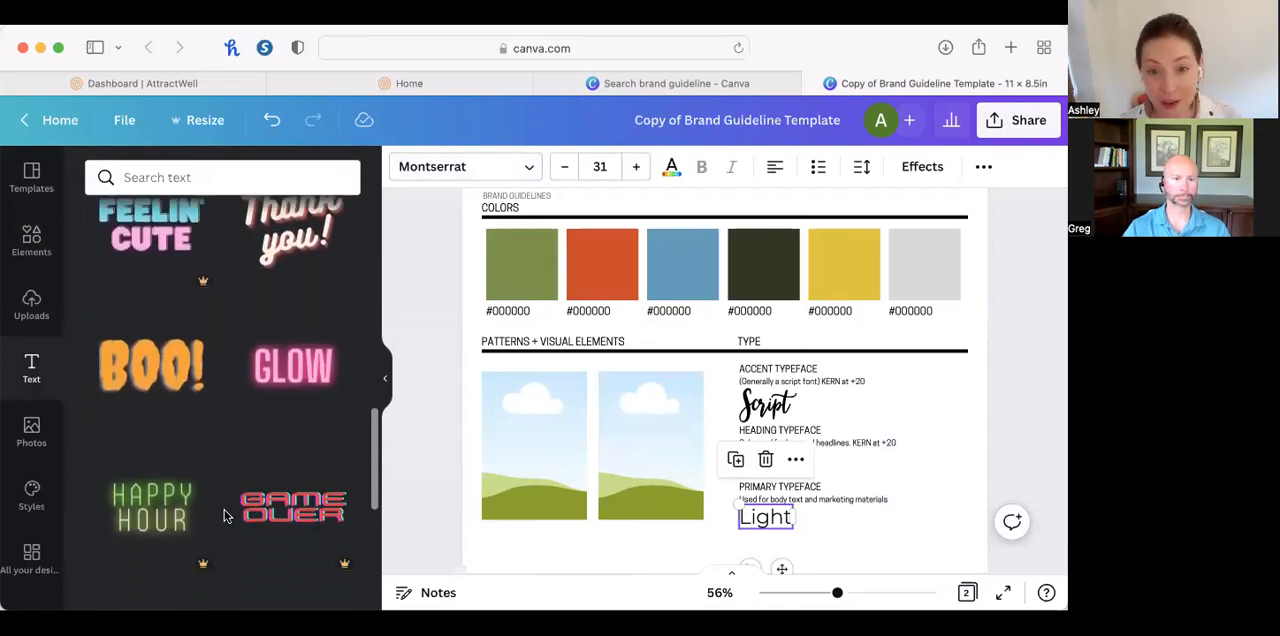
{"action": "scroll", "coordinate": [226, 516], "scroll_direction": "down", "scroll_amount": 2}
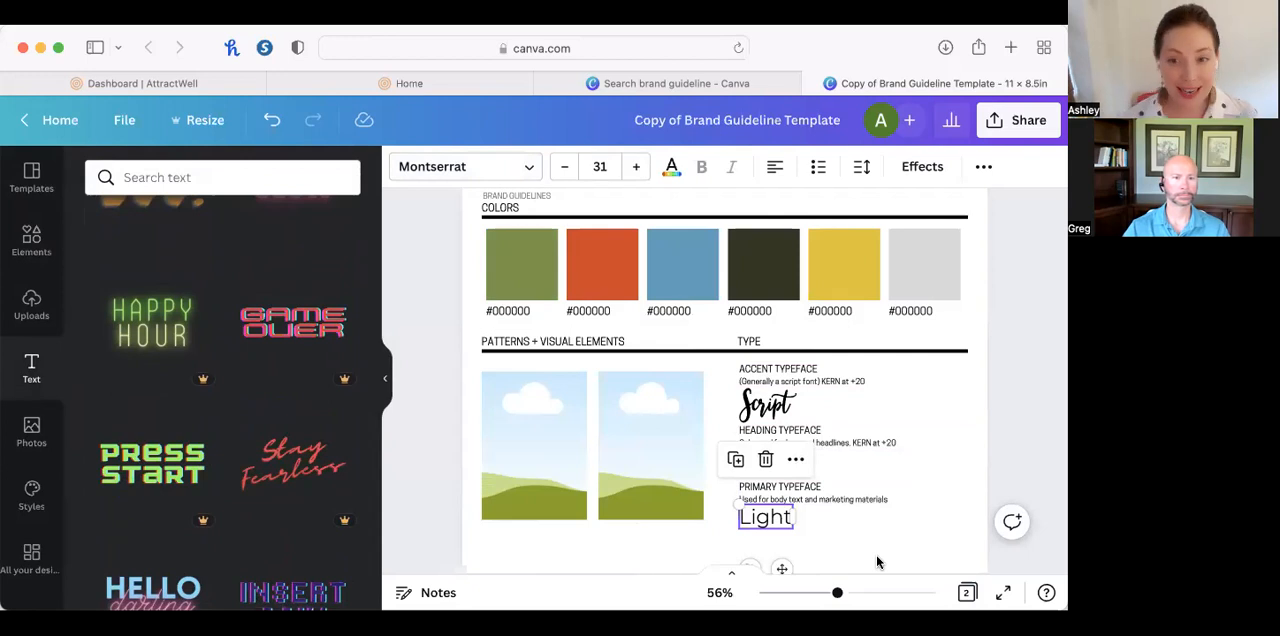
{"action": "left_click", "coordinate": [960, 531]}
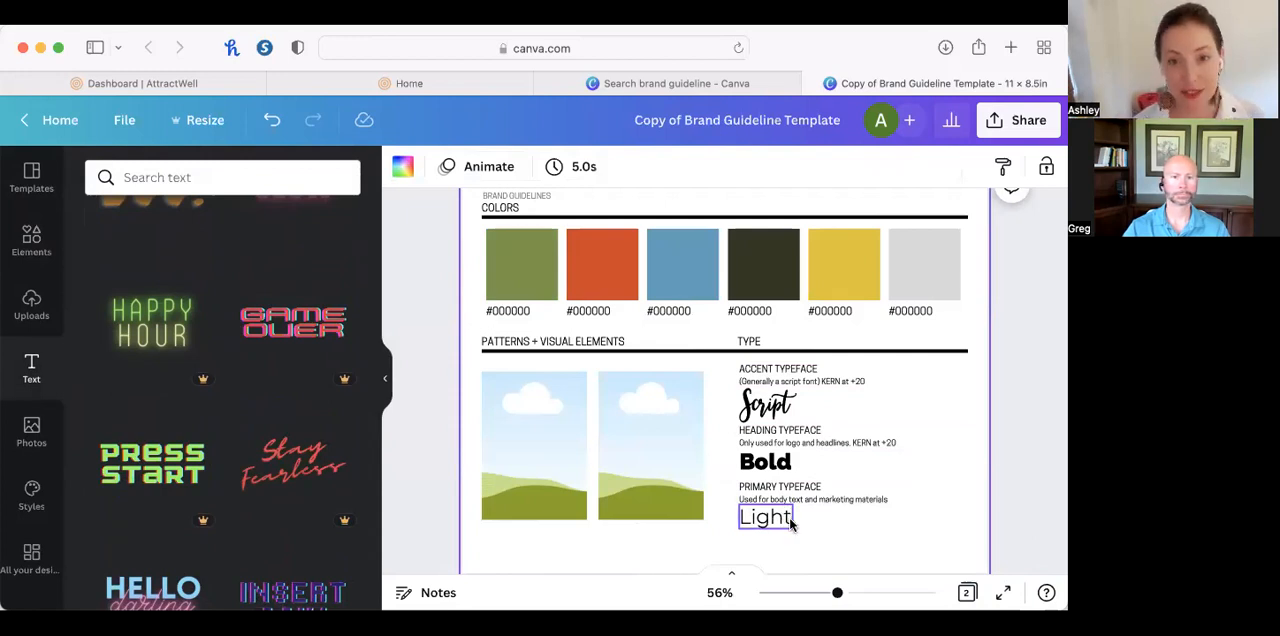
Open Google Fonts at fonts.google.com in a new browser tab and look through the Roboto specimen and its styles.
{"action": "key", "text": "super+t"}
{"action": "type", "text": "fonts.google.com/specimen"}
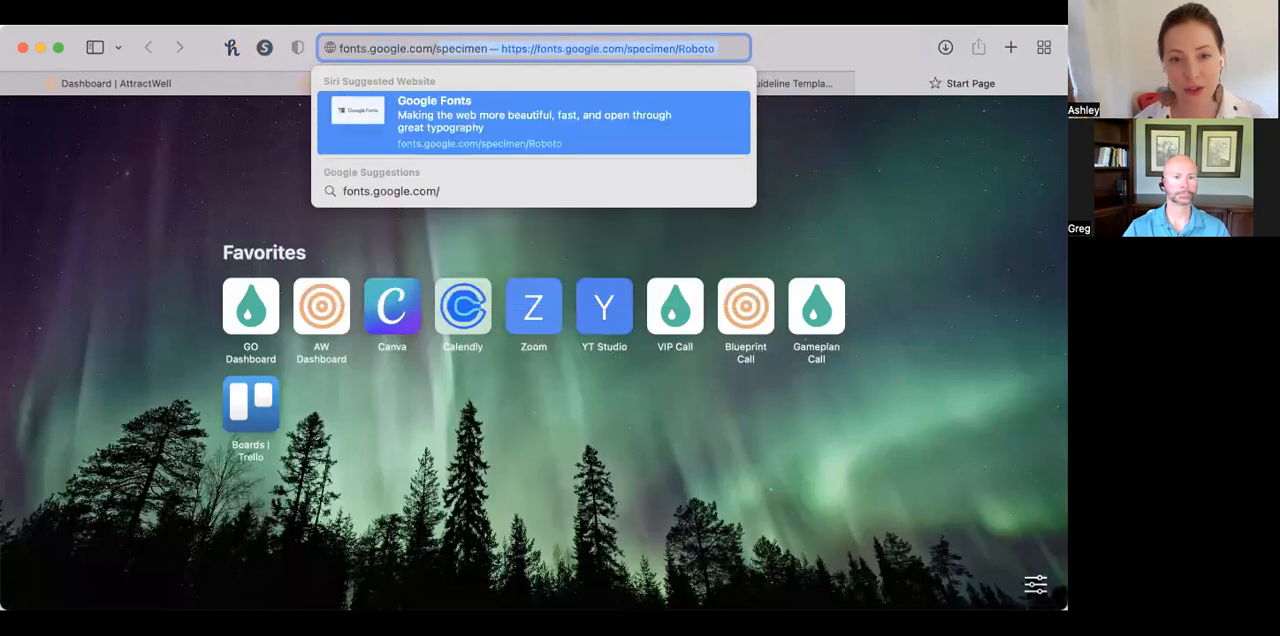
{"action": "key", "text": "Return"}
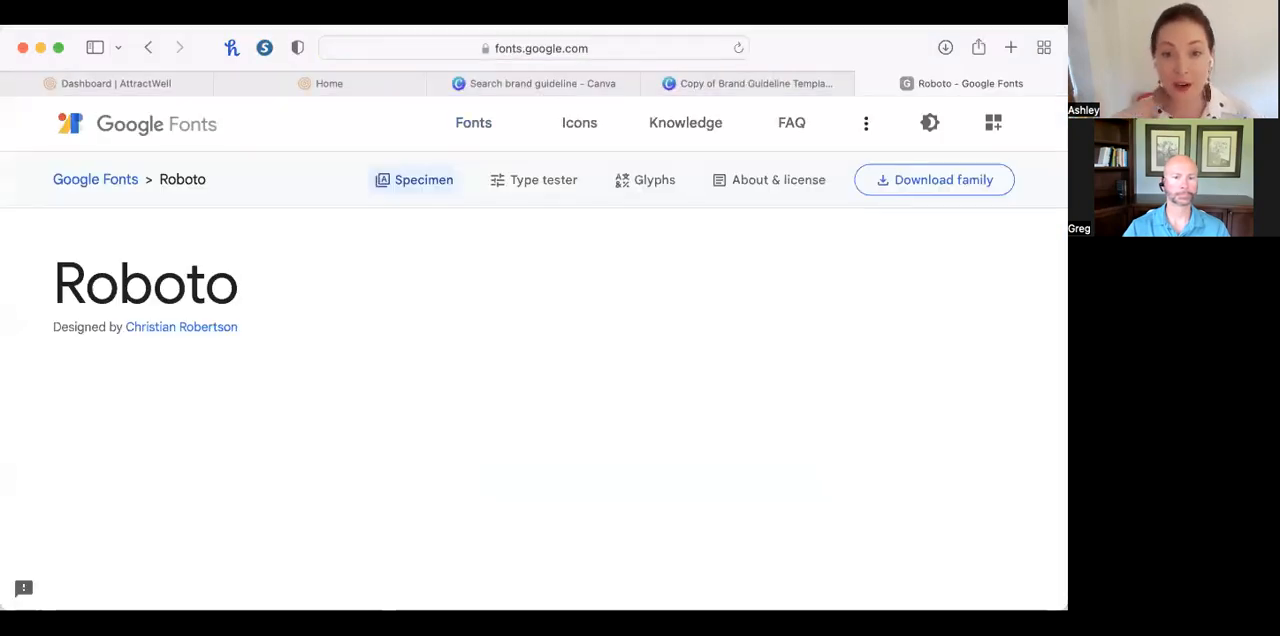
{"action": "scroll", "coordinate": [544, 449], "scroll_direction": "down", "scroll_amount": 5}
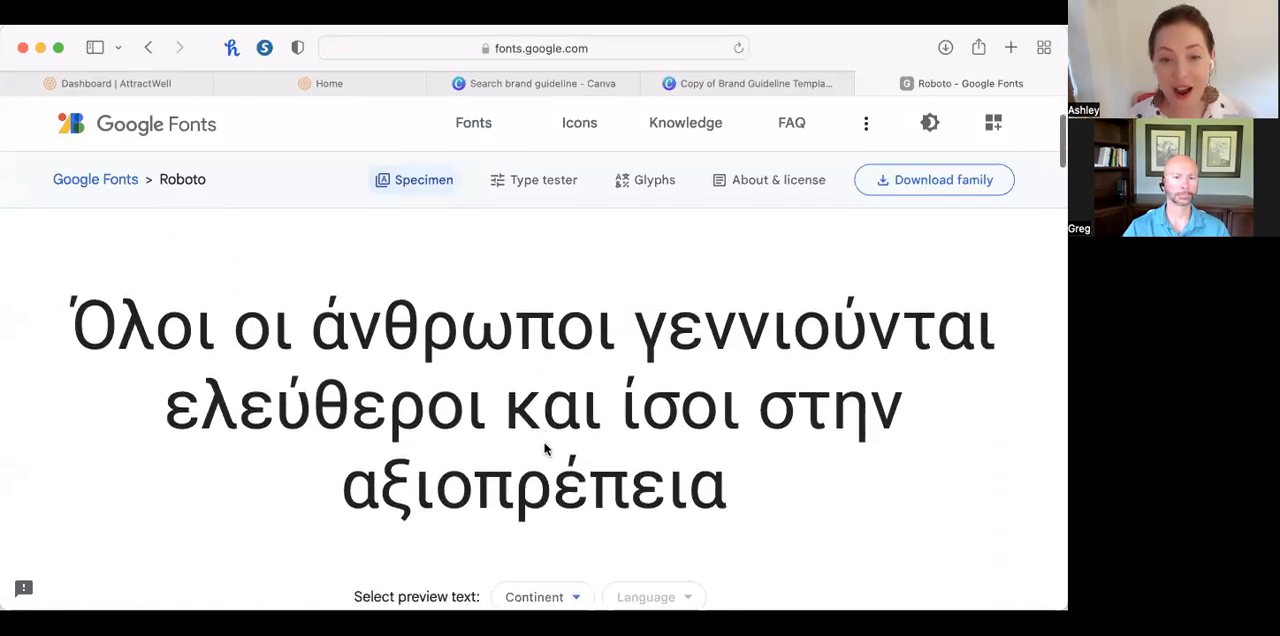
{"action": "scroll", "coordinate": [544, 449], "scroll_direction": "down", "scroll_amount": 10}
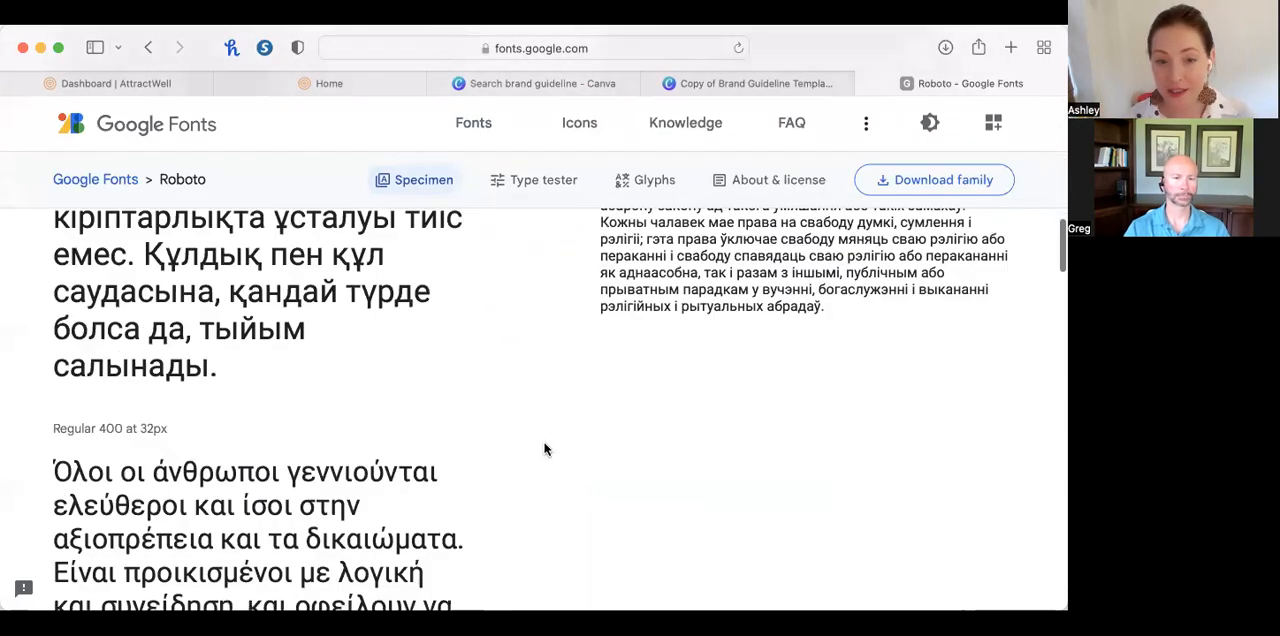
{"action": "scroll", "coordinate": [544, 444], "scroll_direction": "down", "scroll_amount": 6}
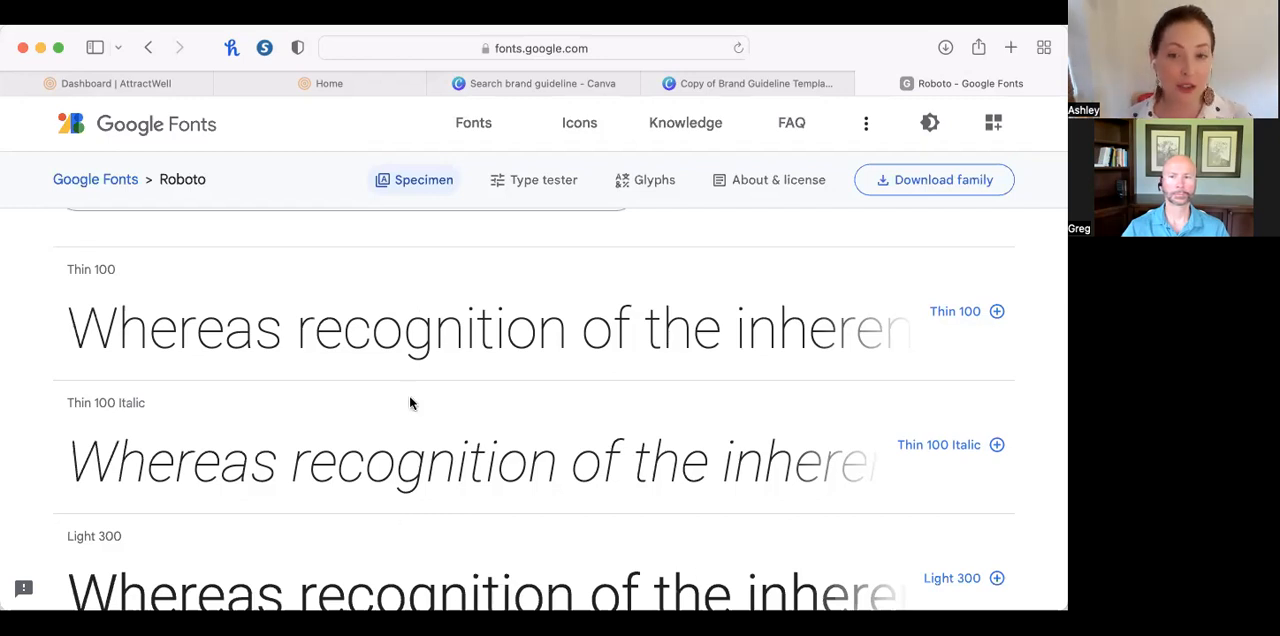
Return to the Canva brand guideline and inspect the Script sample and the heading typeface description.
{"action": "left_click", "coordinate": [705, 83]}
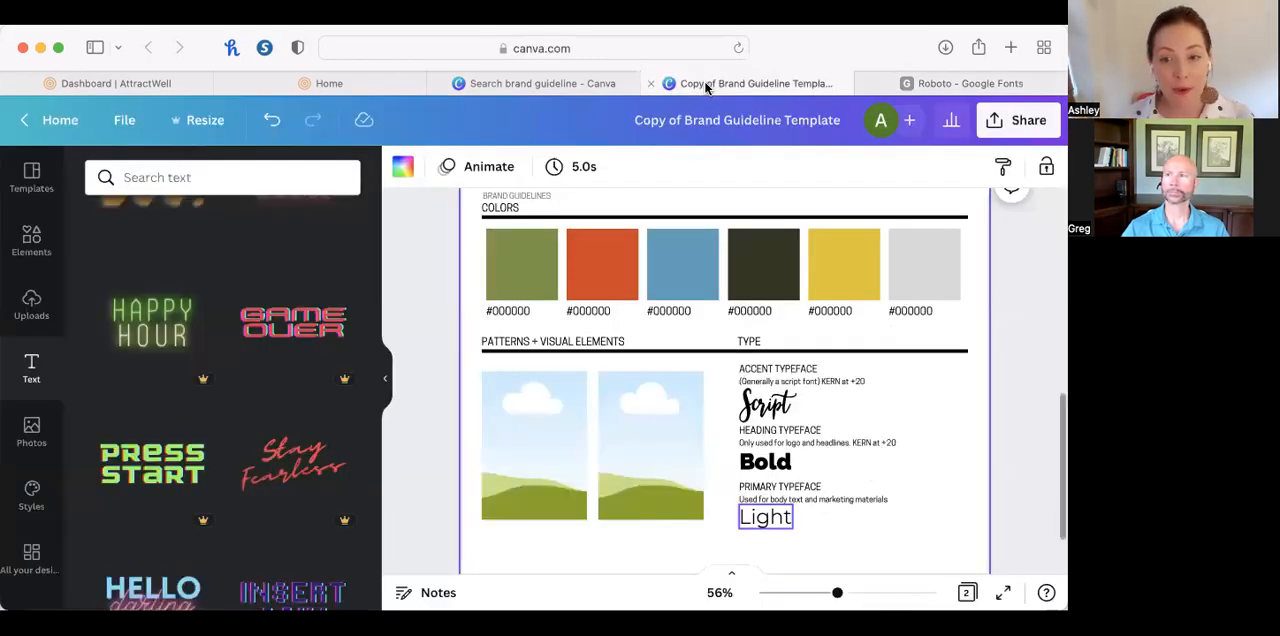
{"action": "double_click", "coordinate": [755, 412]}
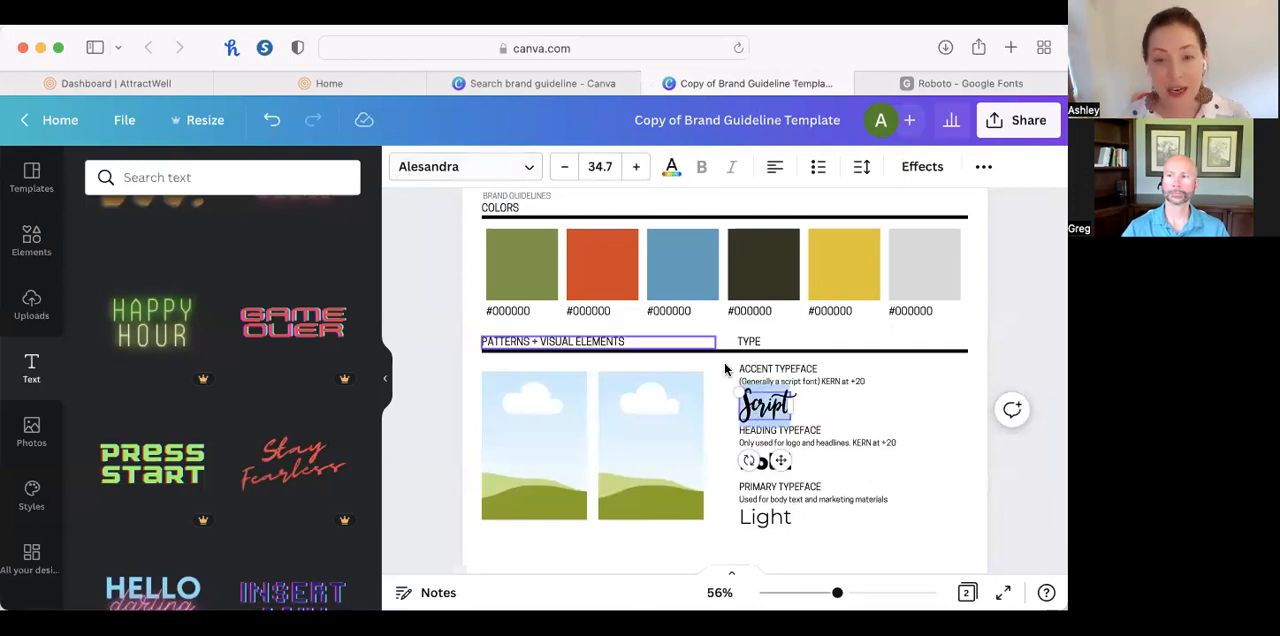
{"action": "left_click", "coordinate": [929, 432]}
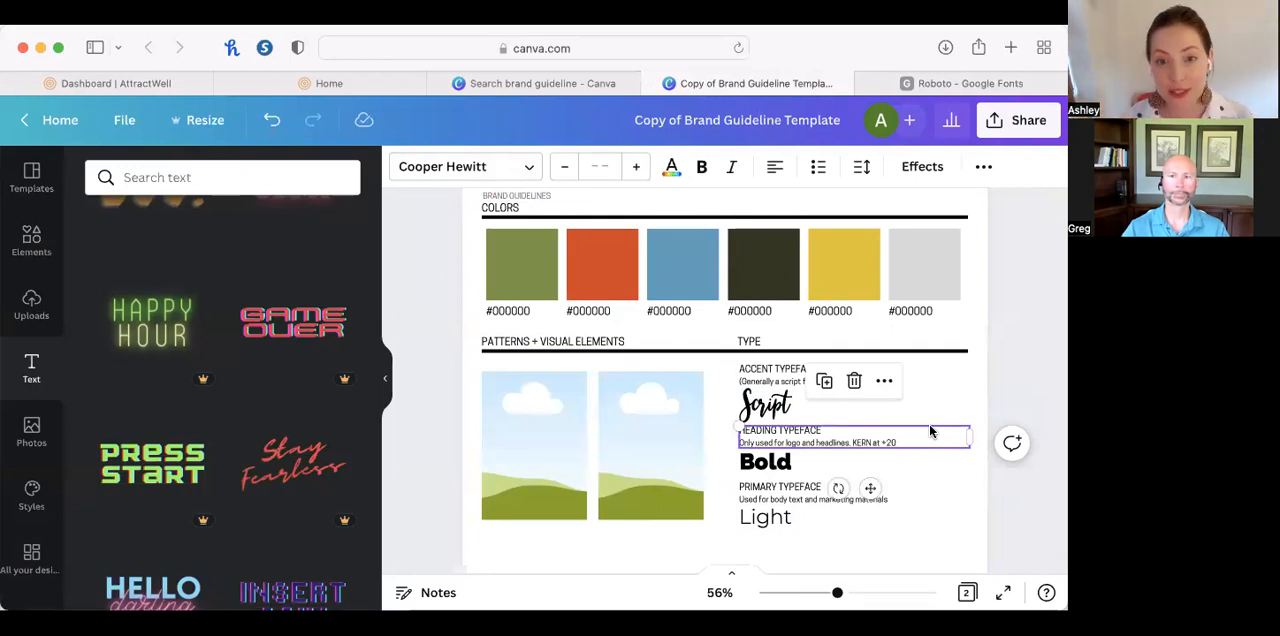
Deselect the heading typeface description and move the brand guideline tab out of the browser window.
{"action": "left_click", "coordinate": [1034, 493]}
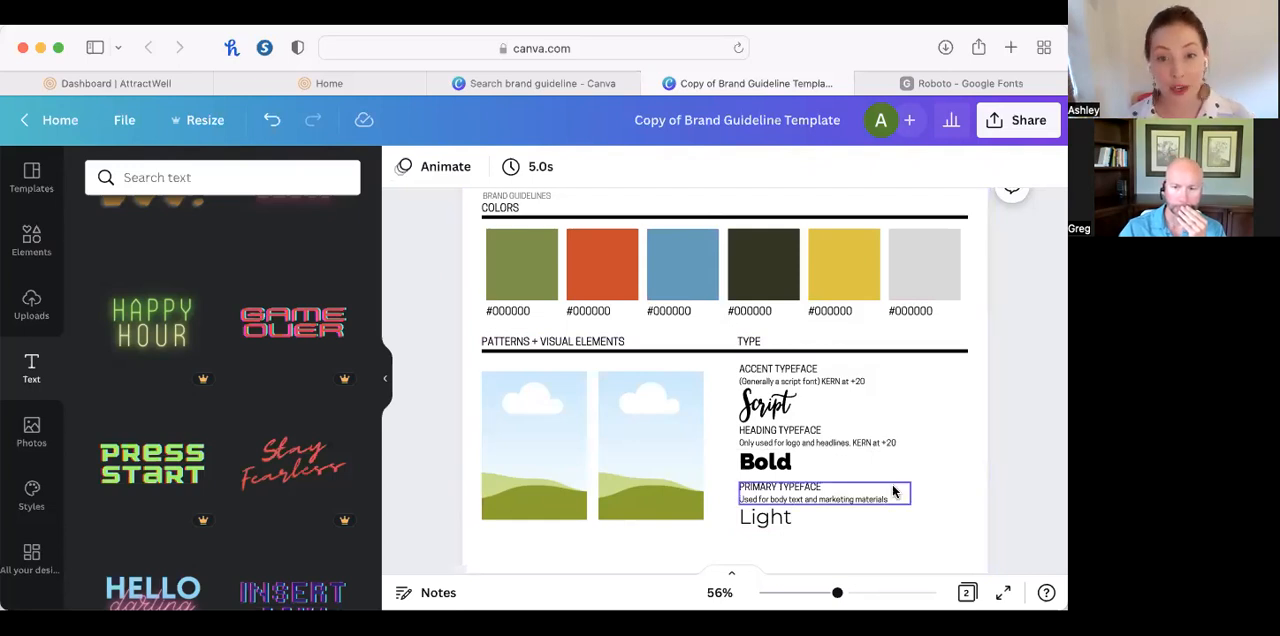
{"action": "scroll", "coordinate": [506, 416], "scroll_direction": "up", "scroll_amount": 3}
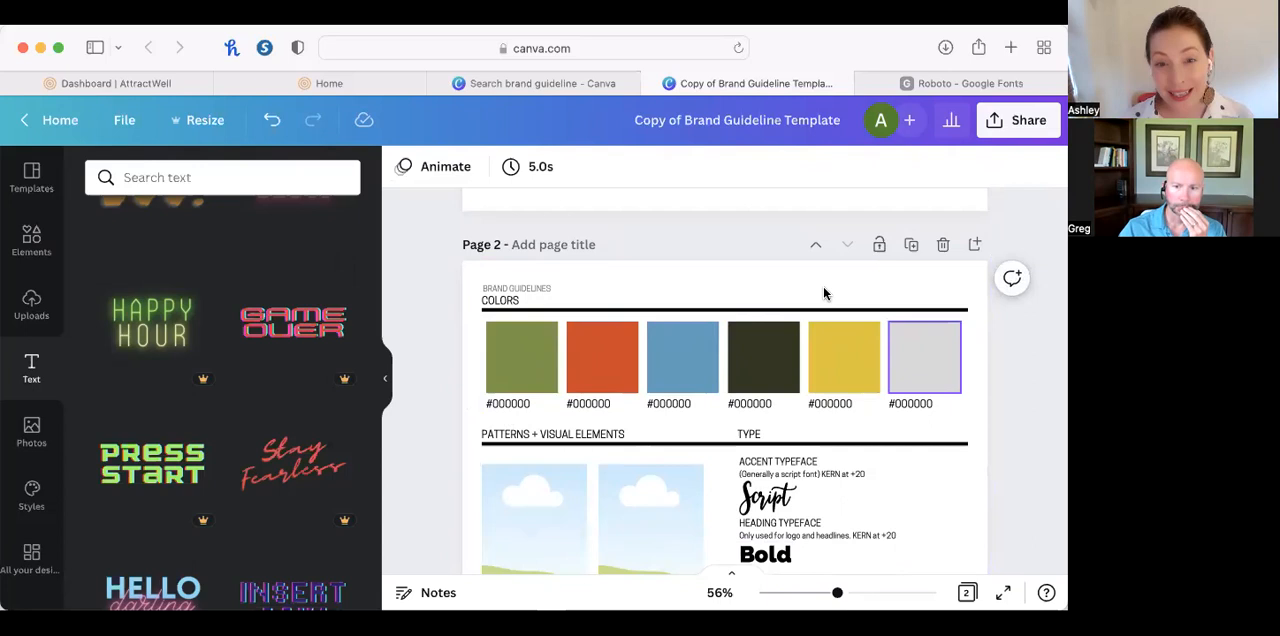
{"action": "left_click_drag", "start_coordinate": [735, 85], "coordinate": [40, 108]}
Switch to the AttractWell dashboard, dismiss the Office Hours announcement and open the website's Colors & Fonts settings.
{"action": "left_click", "coordinate": [145, 82]}
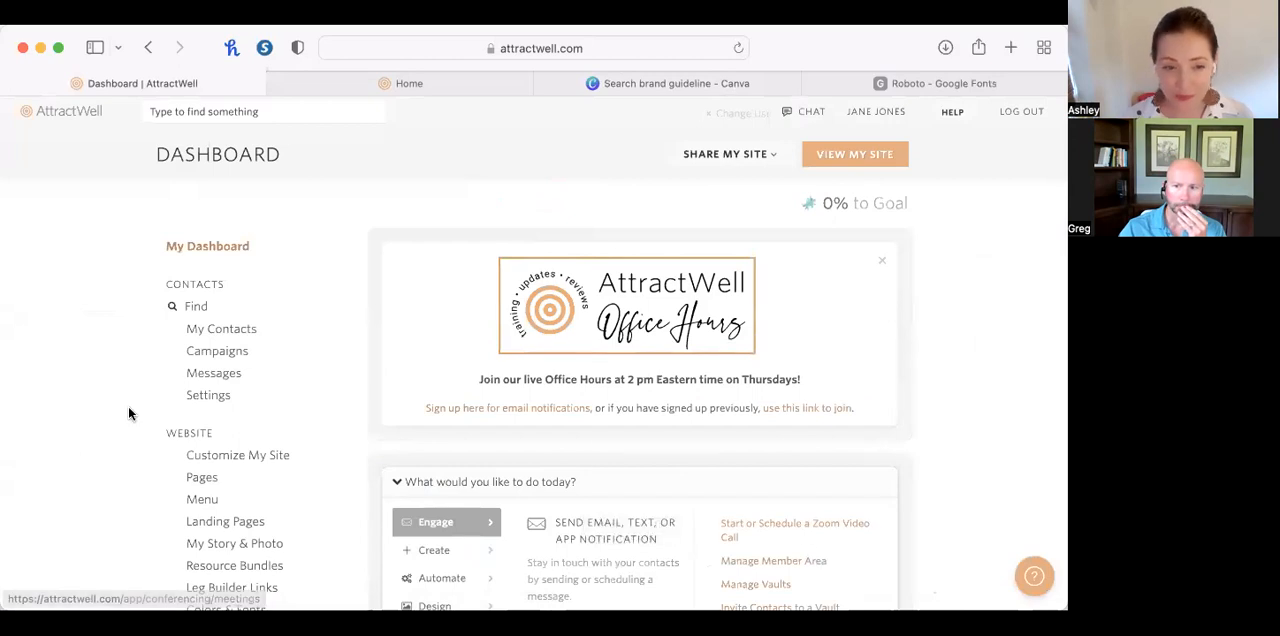
{"action": "left_click", "coordinate": [885, 263]}
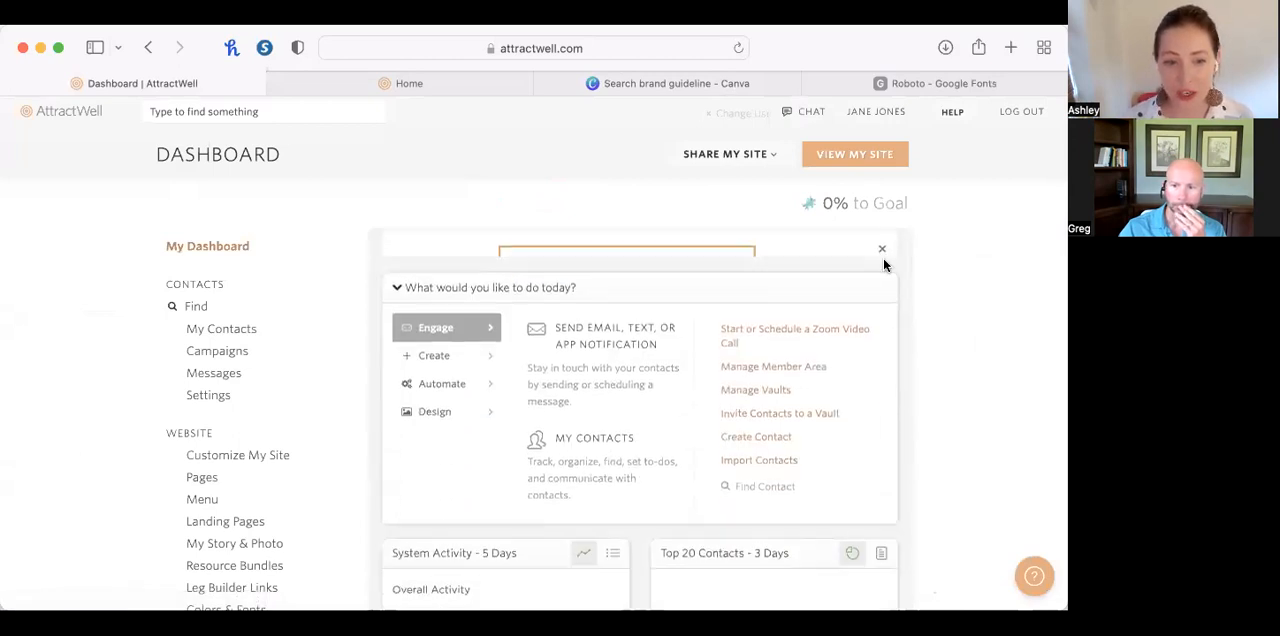
{"action": "scroll", "coordinate": [340, 490], "scroll_direction": "down", "scroll_amount": 1}
{"action": "scroll", "coordinate": [340, 497], "scroll_direction": "down", "scroll_amount": 2}
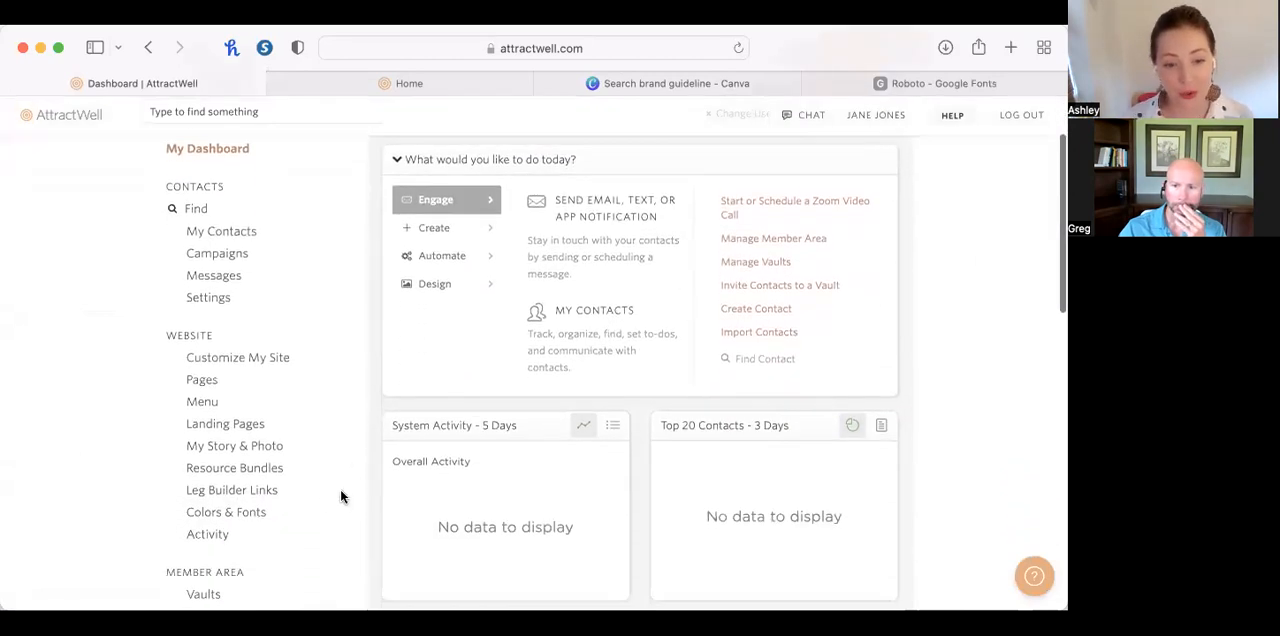
{"action": "left_click", "coordinate": [258, 515]}
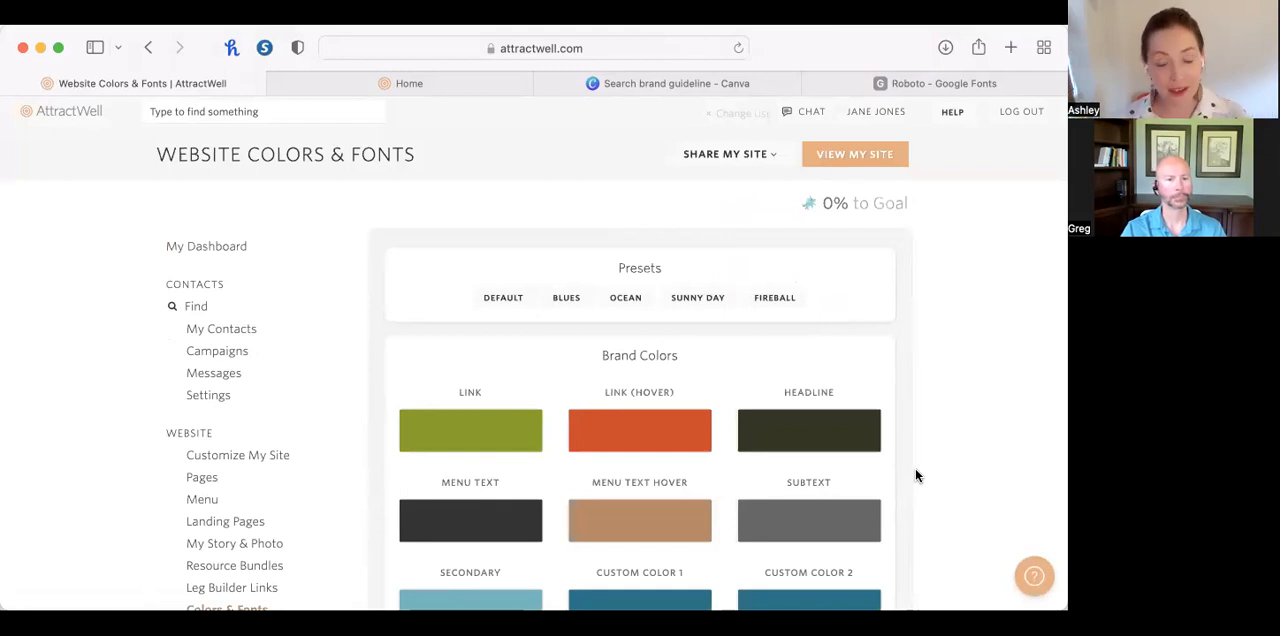
Look through the website's color presets and its brand color assignments for links, headlines, menu text and custom colors.
{"action": "scroll", "coordinate": [915, 470], "scroll_direction": "down", "scroll_amount": 3}
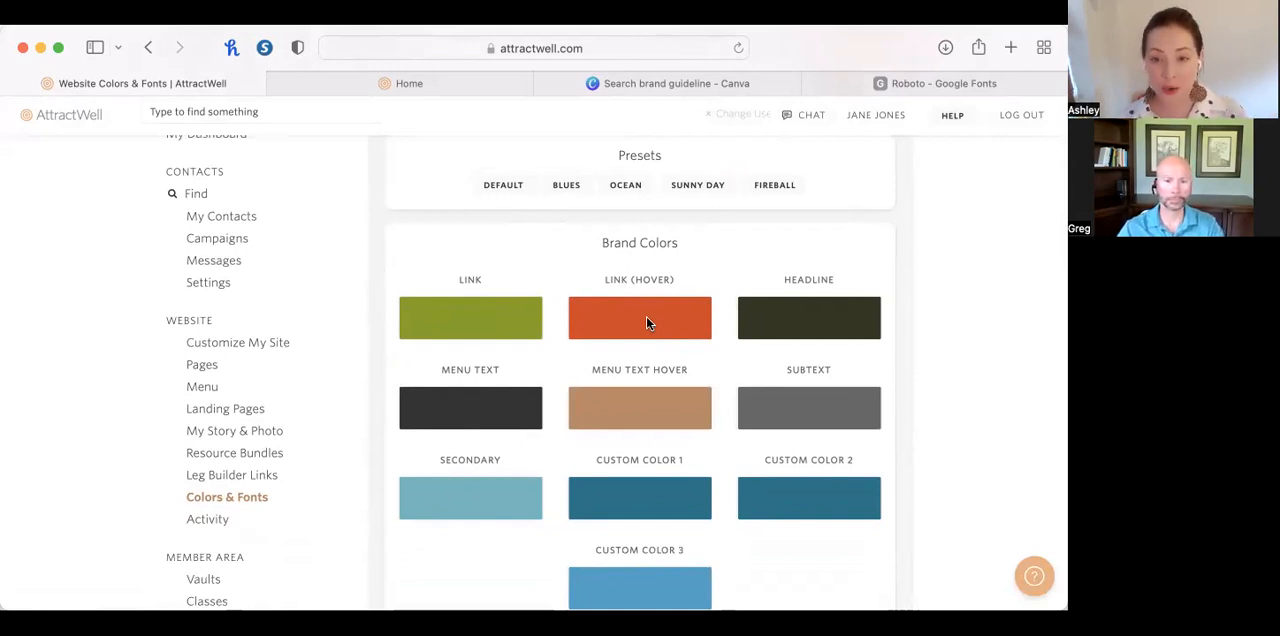
{"action": "scroll", "coordinate": [600, 290], "scroll_direction": "up", "scroll_amount": 2}
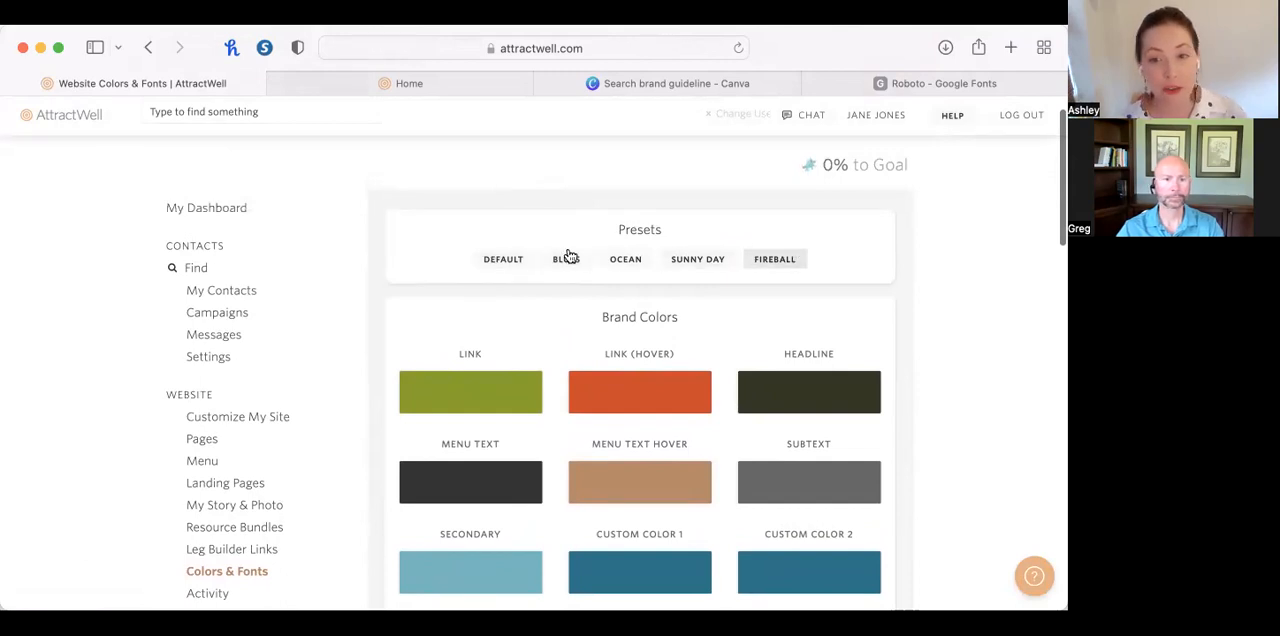
{"action": "scroll", "coordinate": [803, 285], "scroll_direction": "down", "scroll_amount": 3}
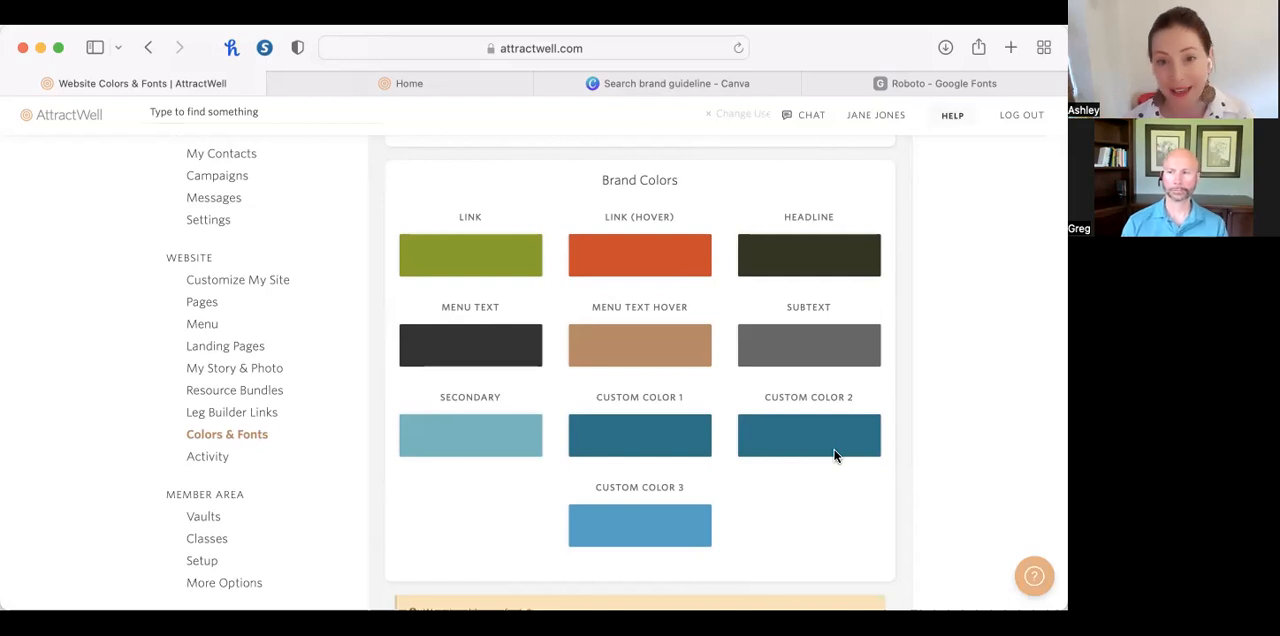
{"action": "scroll", "coordinate": [835, 456], "scroll_direction": "down", "scroll_amount": 3}
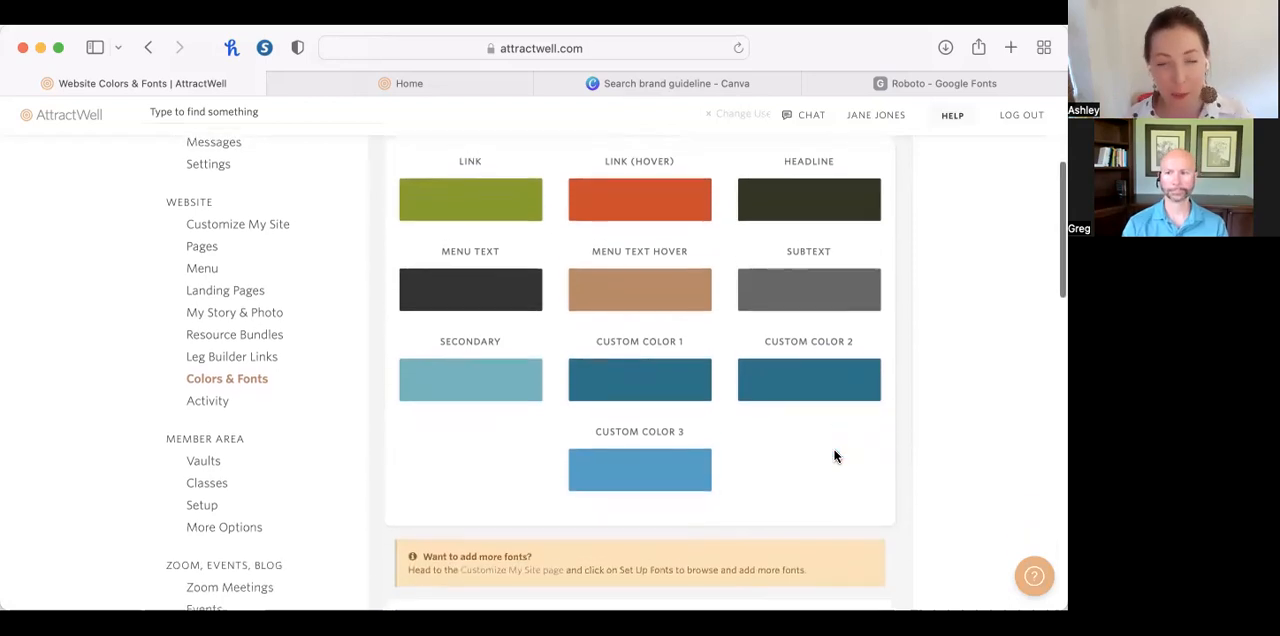
{"action": "scroll", "coordinate": [835, 456], "scroll_direction": "down", "scroll_amount": 5}
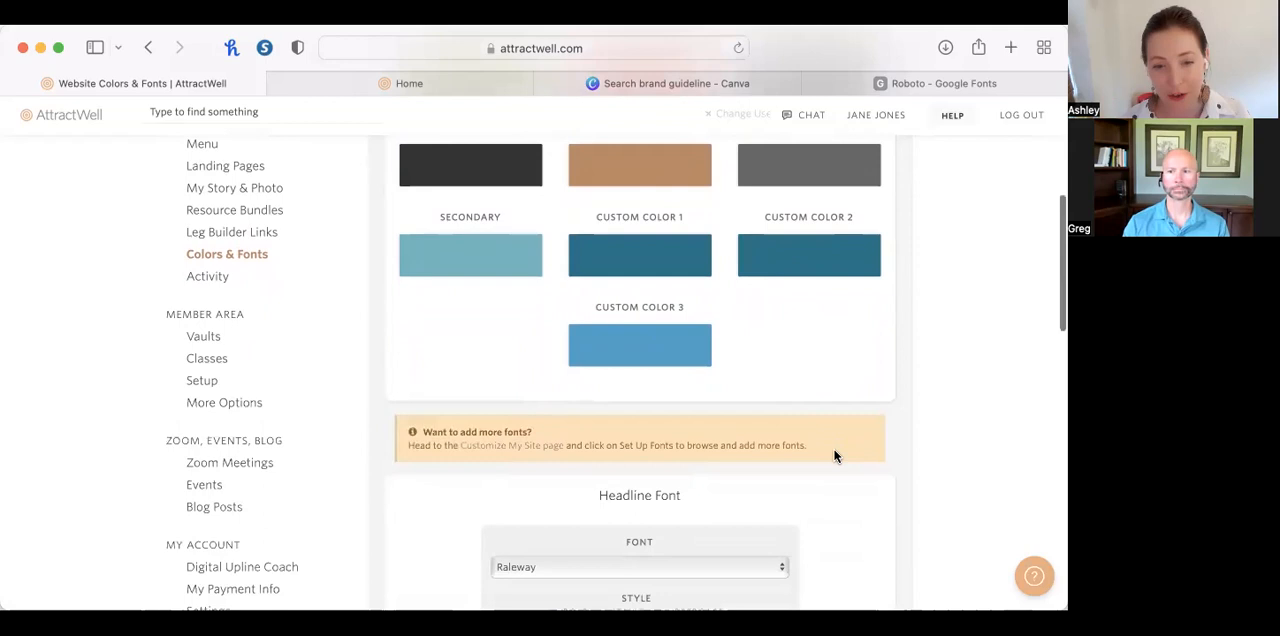
Examine the Headline Font settings and the list of fonts available for headlines, leaving the selection as it is.
{"action": "scroll", "coordinate": [835, 456], "scroll_direction": "down", "scroll_amount": 9}
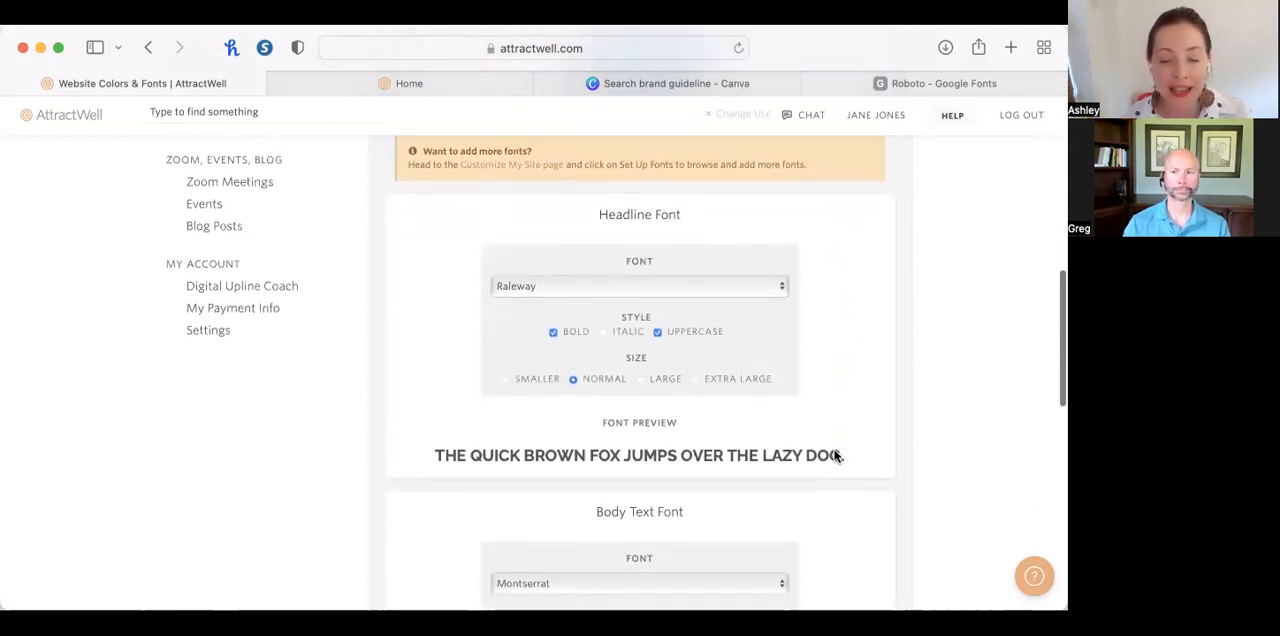
{"action": "left_click", "coordinate": [737, 226]}
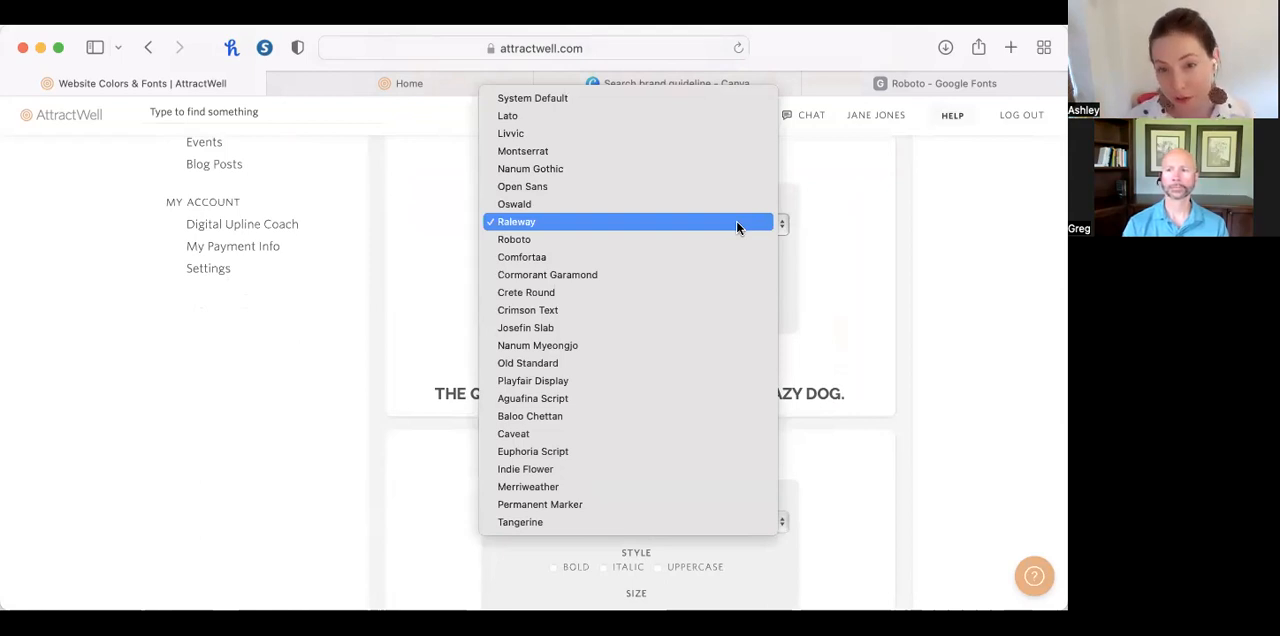
{"action": "left_click", "coordinate": [868, 291]}
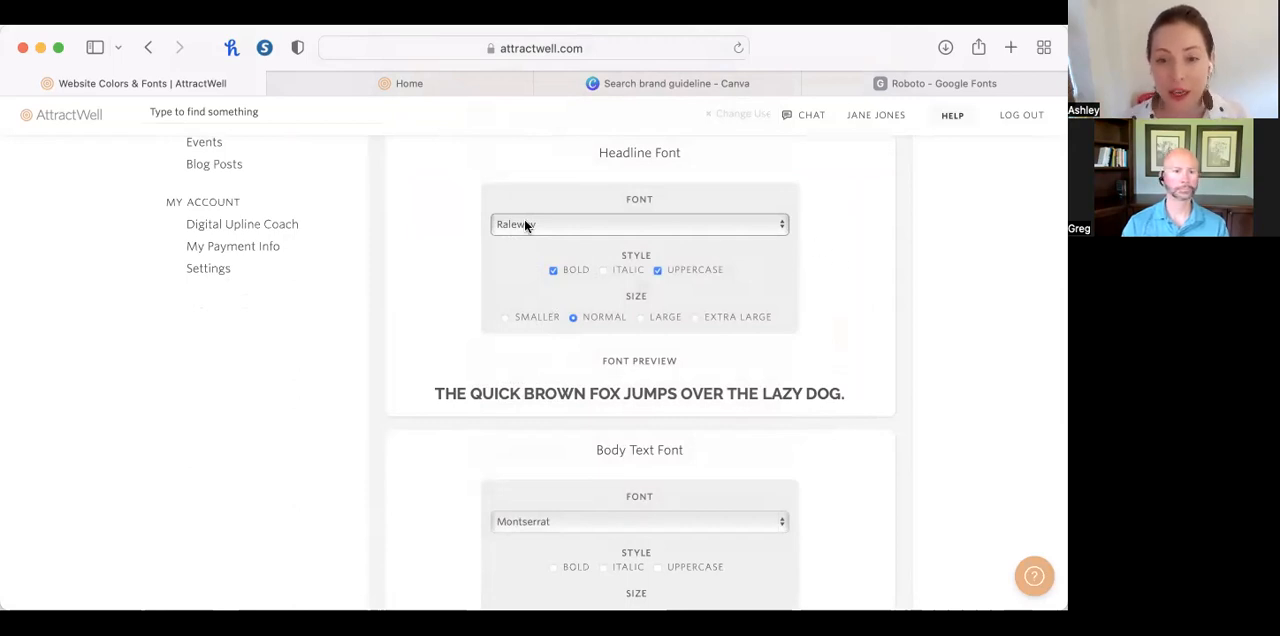
{"action": "scroll", "coordinate": [570, 280], "scroll_direction": "up", "scroll_amount": 2}
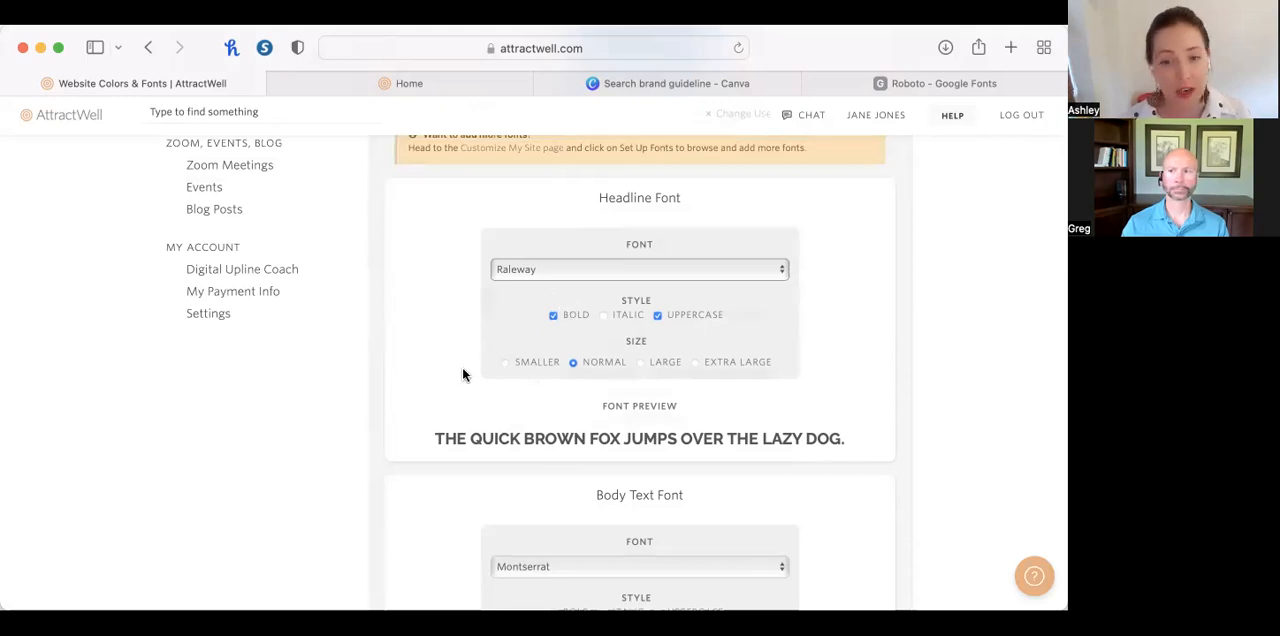
{"action": "scroll", "coordinate": [823, 402], "scroll_direction": "down", "scroll_amount": 3}
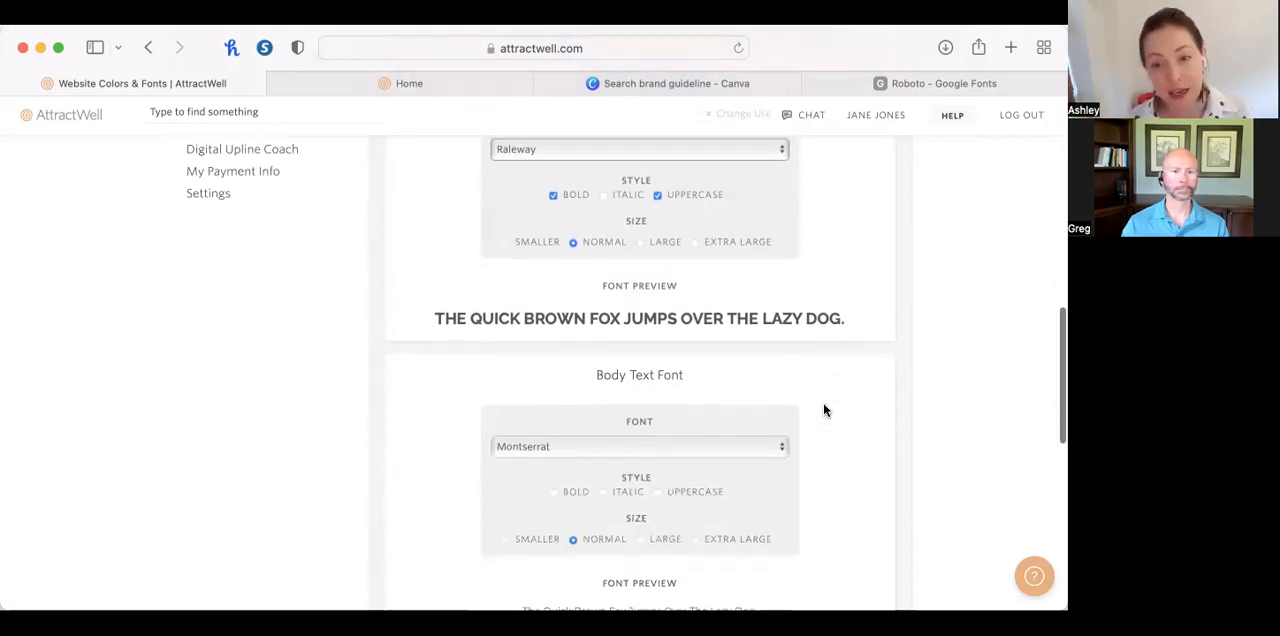
Try the headline font in Large and Extra Large, and set its size back to Normal.
{"action": "scroll", "coordinate": [717, 285], "scroll_direction": "up", "scroll_amount": 3}
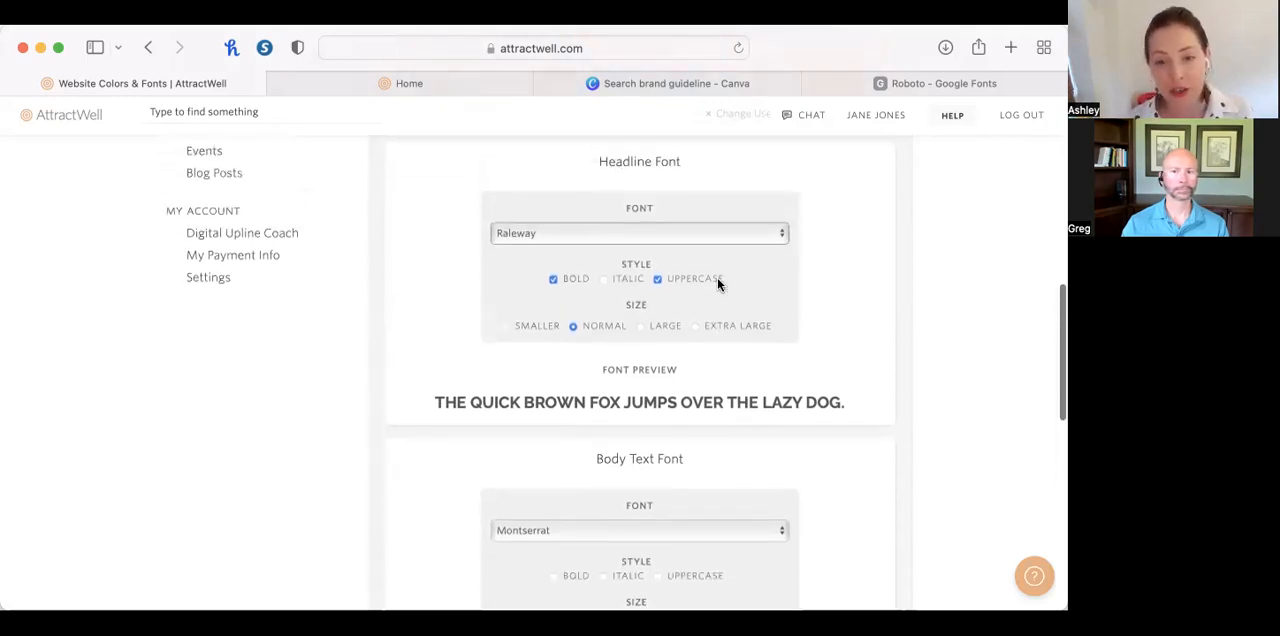
{"action": "left_click", "coordinate": [643, 344]}
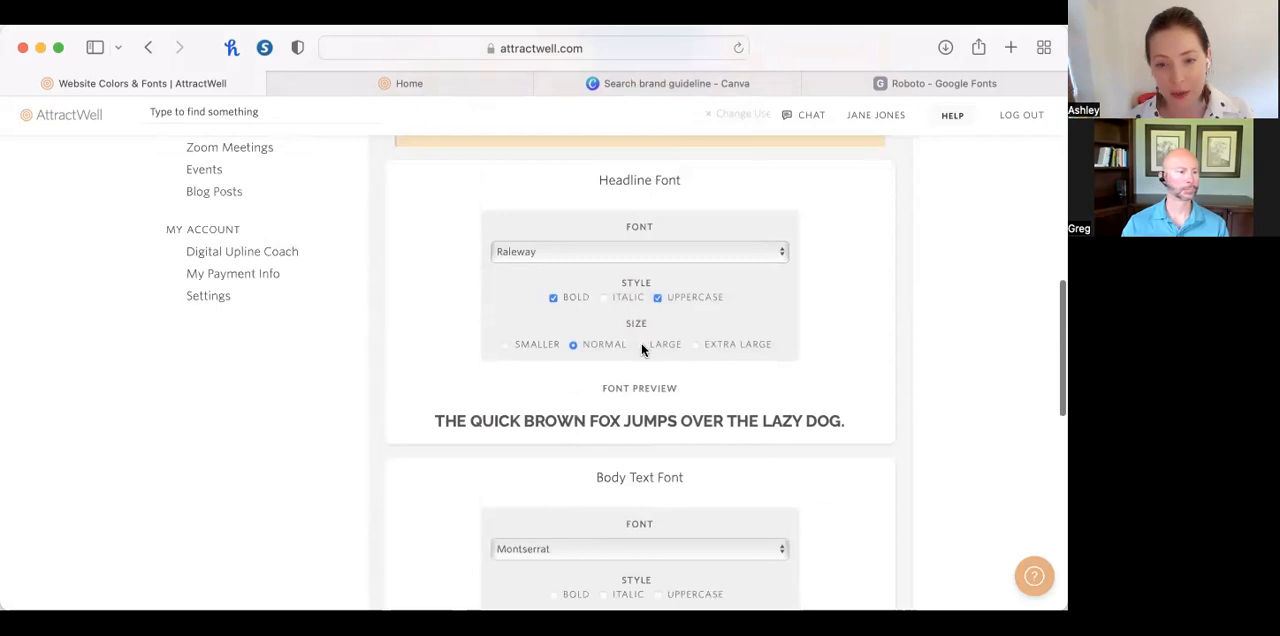
{"action": "left_click", "coordinate": [697, 346]}
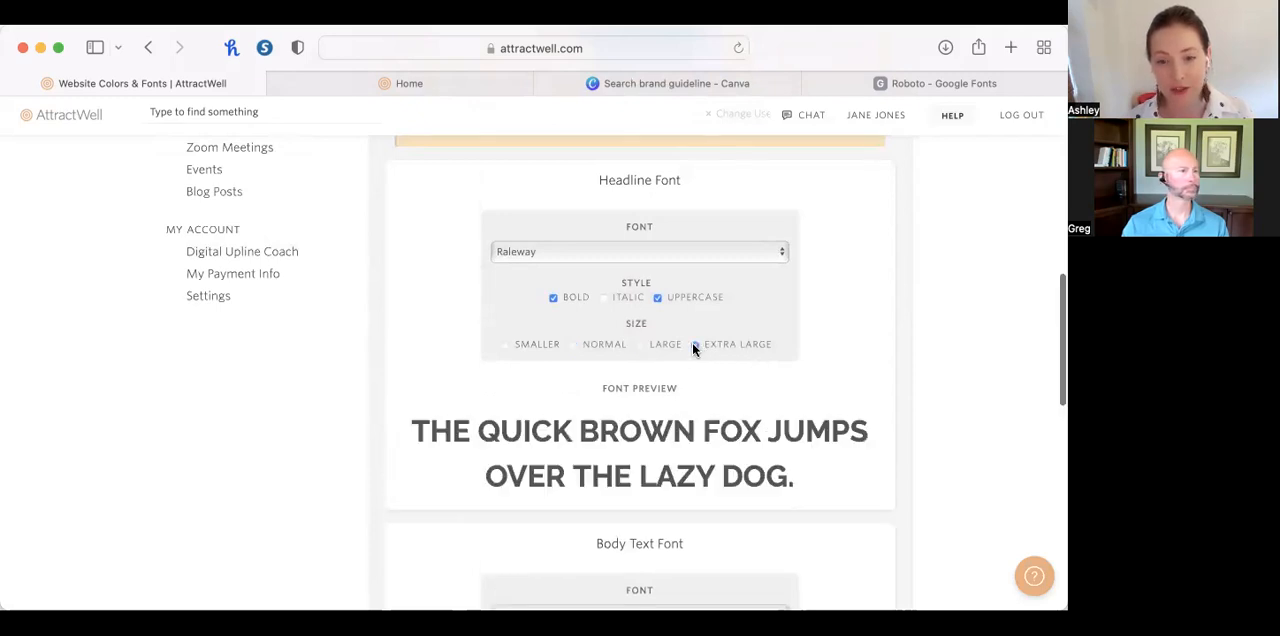
{"action": "left_click", "coordinate": [576, 344]}
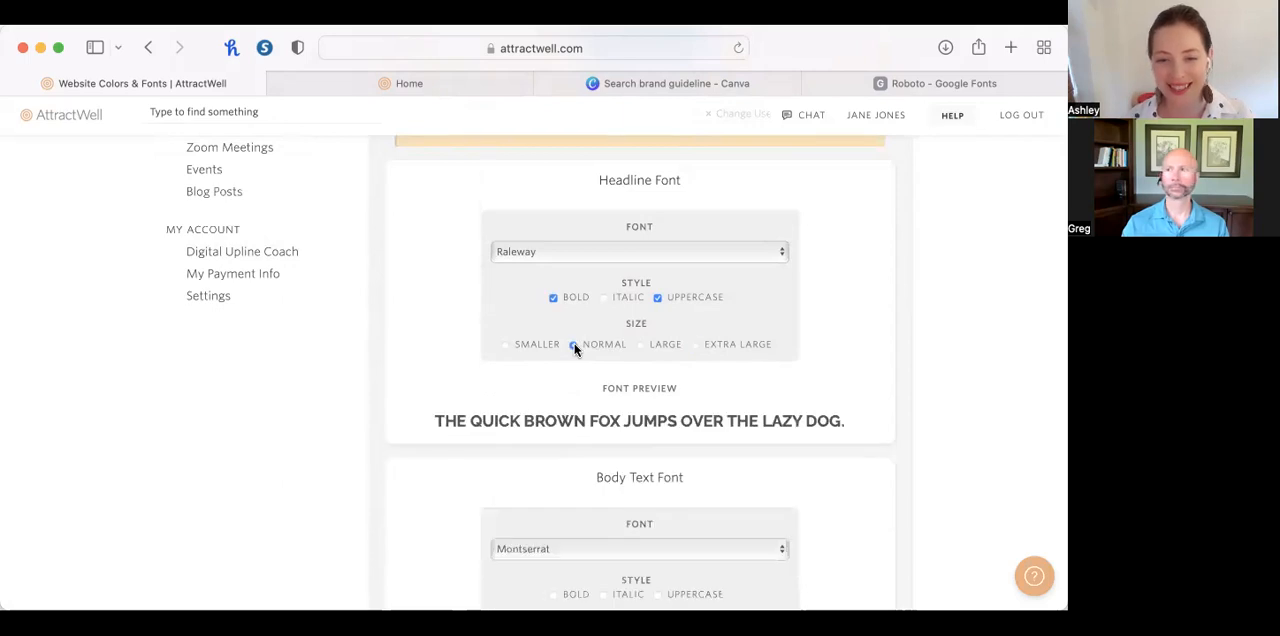
Examine the body text font's preview and the fonts offered for it, leaving the selection as it is.
{"action": "scroll", "coordinate": [807, 492], "scroll_direction": "down", "scroll_amount": 1}
{"action": "scroll", "coordinate": [807, 492], "scroll_direction": "down", "scroll_amount": 4}
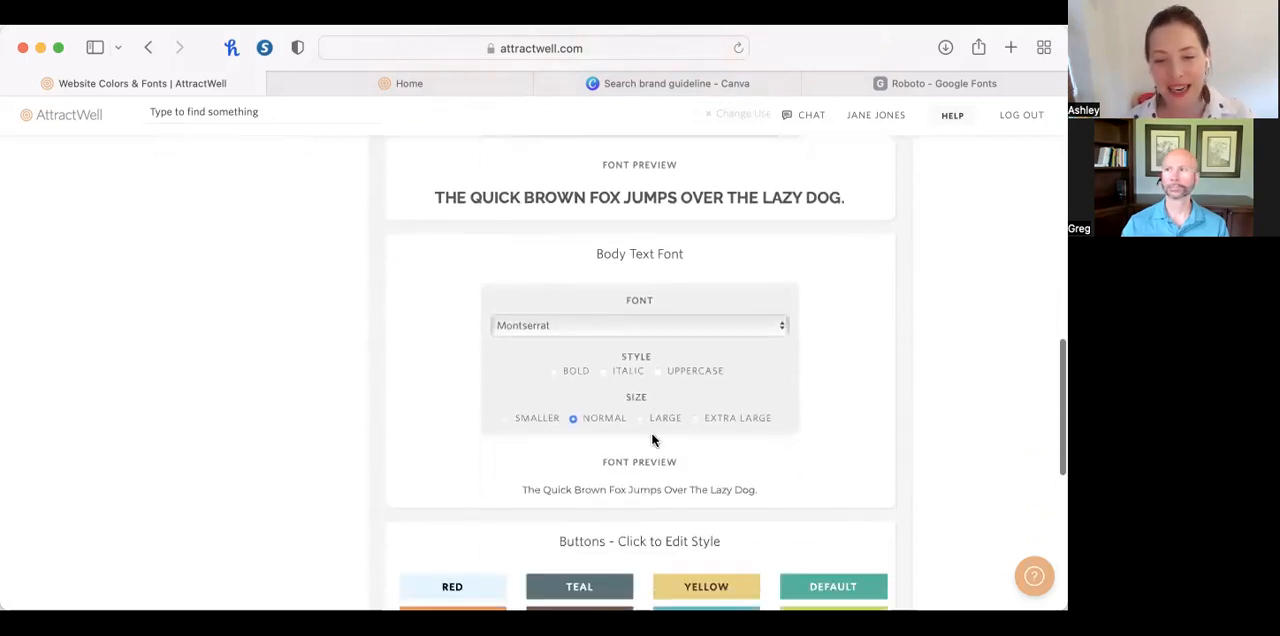
{"action": "left_click_drag", "start_coordinate": [520, 489], "coordinate": [789, 488]}
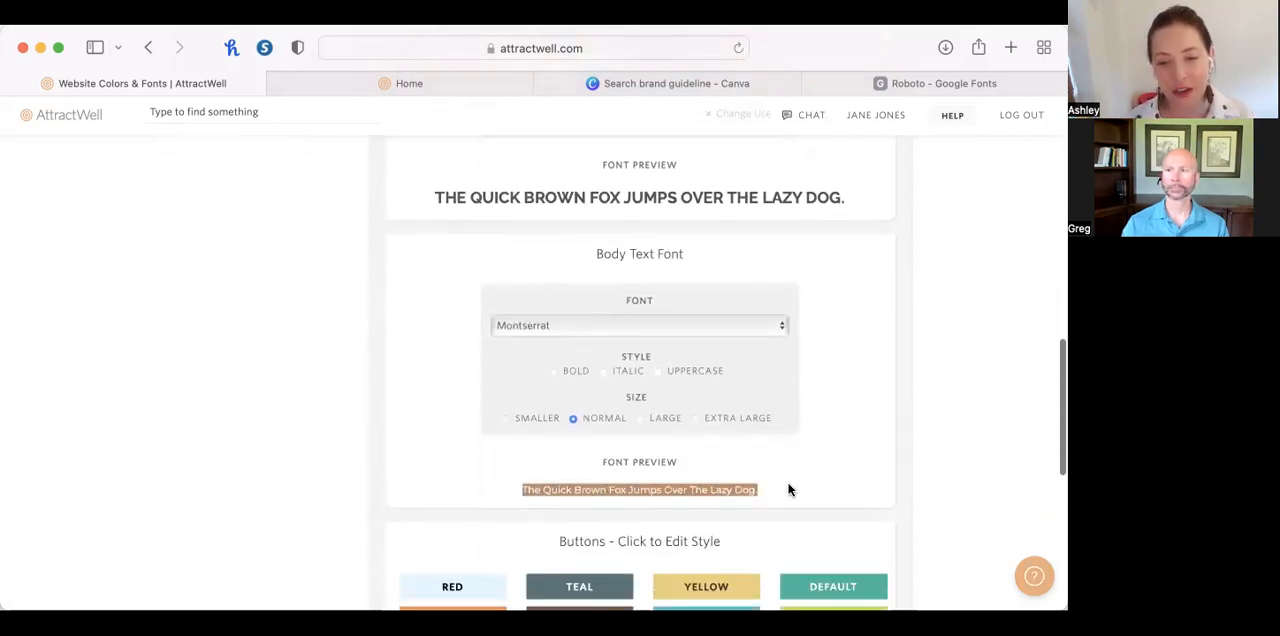
{"action": "left_click", "coordinate": [789, 488]}
{"action": "left_click", "coordinate": [637, 322]}
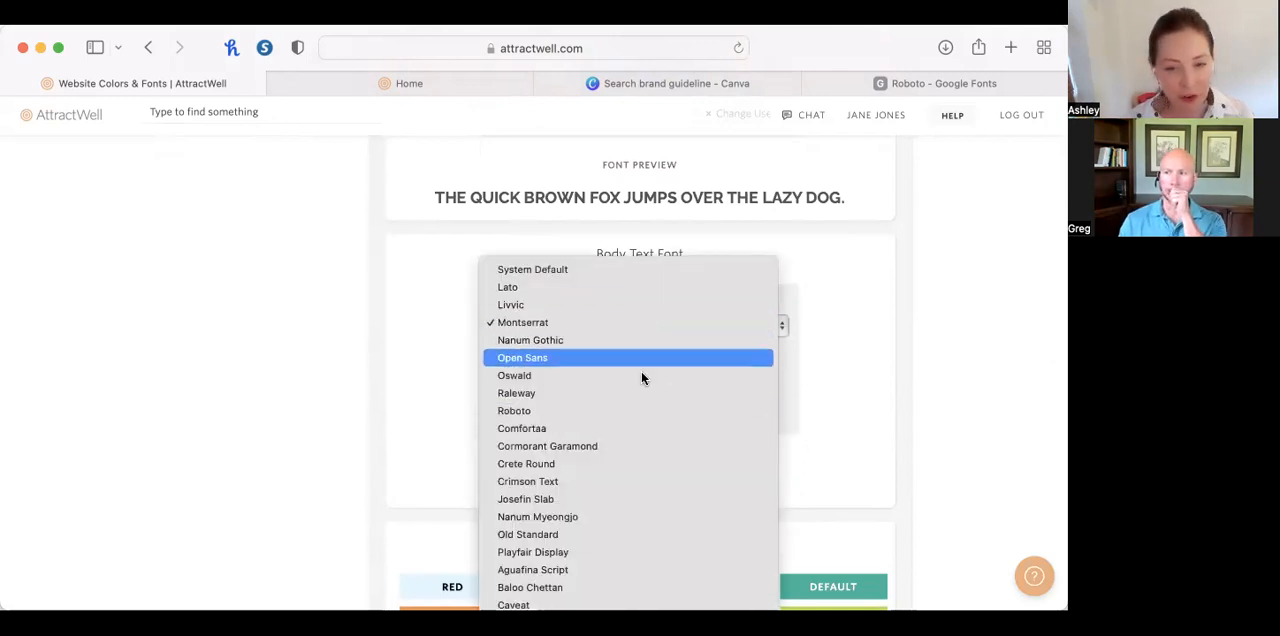
{"action": "left_click", "coordinate": [822, 412]}
Open the Leaf button style for editing and rename it White Black Outline.
{"action": "scroll", "coordinate": [822, 408], "scroll_direction": "down", "scroll_amount": 2}
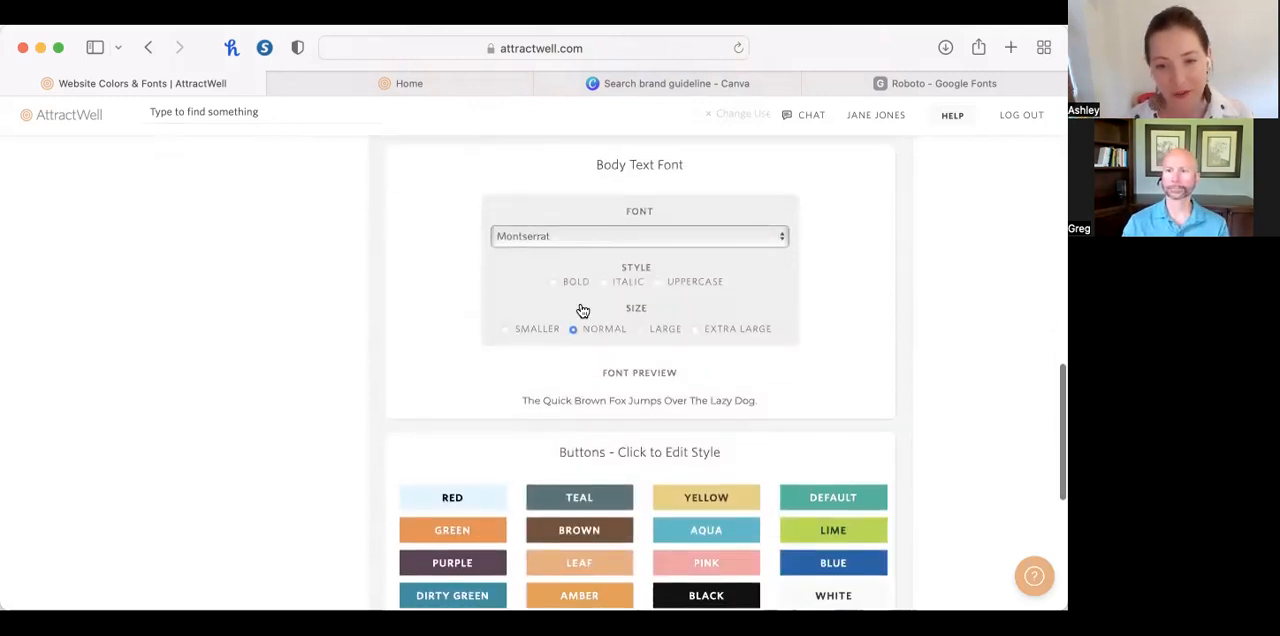
{"action": "scroll", "coordinate": [729, 334], "scroll_direction": "down", "scroll_amount": 3}
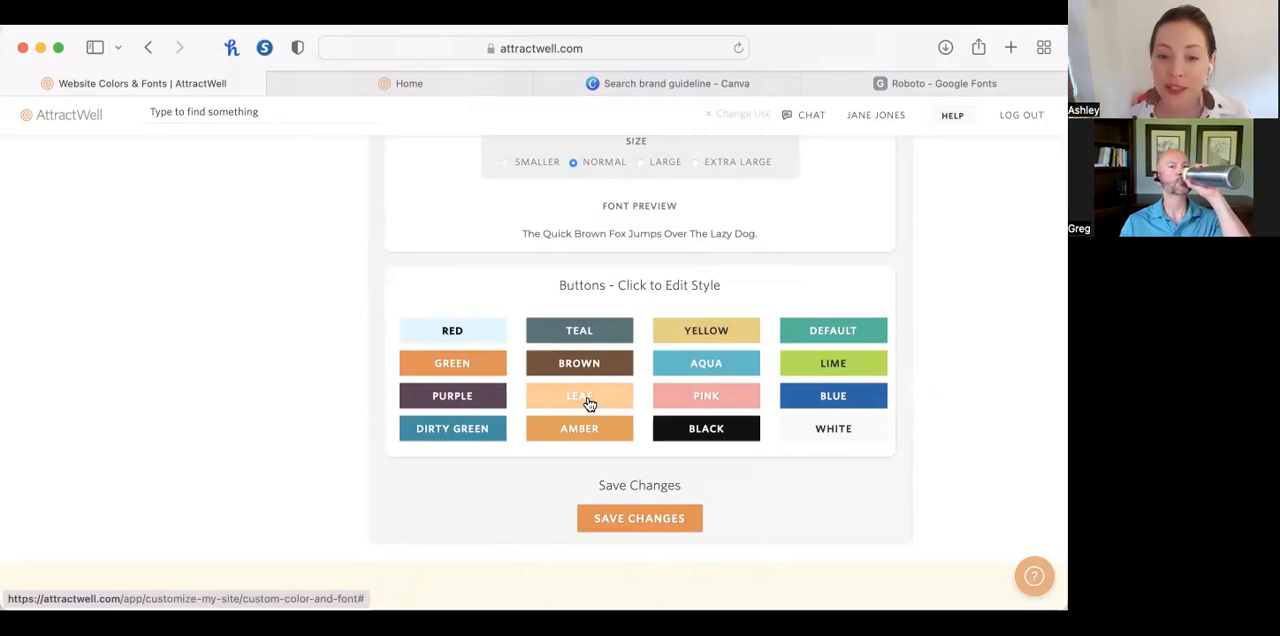
{"action": "left_click", "coordinate": [608, 398]}
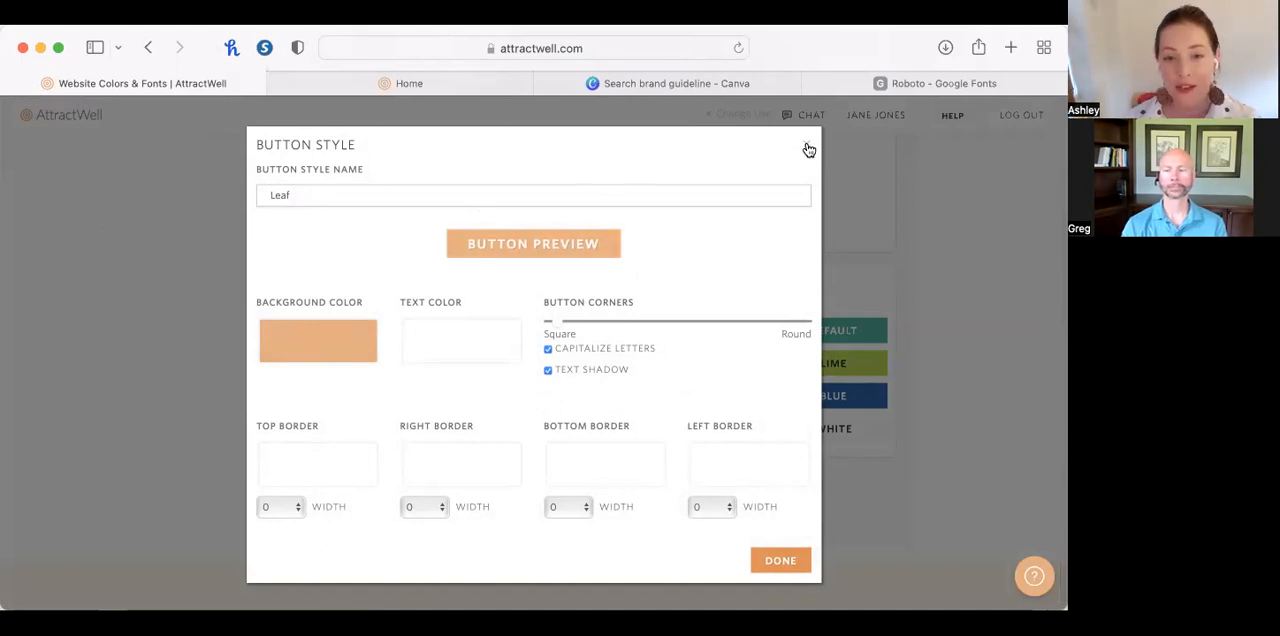
{"action": "double_click", "coordinate": [359, 192]}
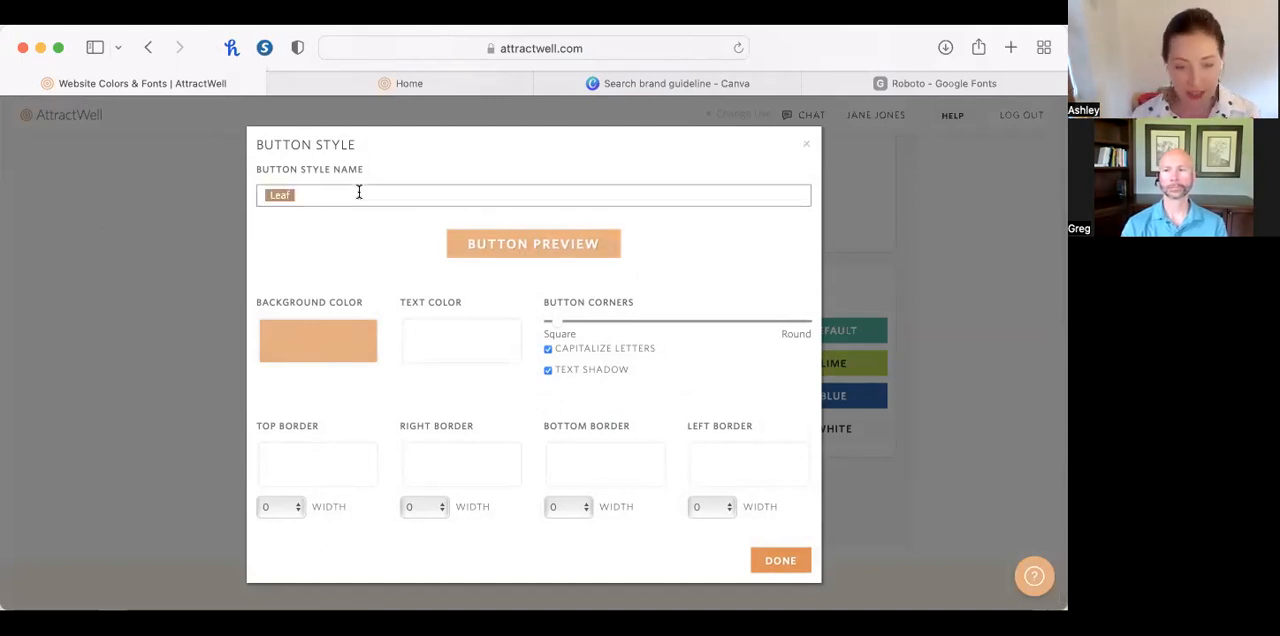
{"action": "key", "text": "BackSpace"}
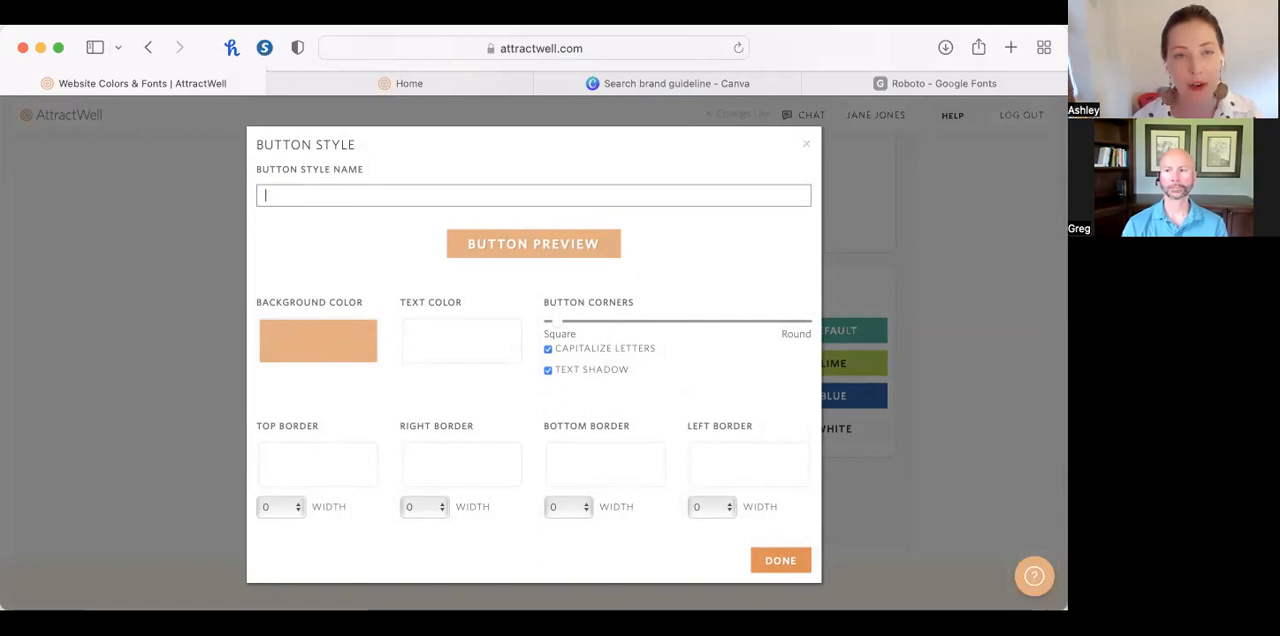
{"action": "type", "text": "White with"}
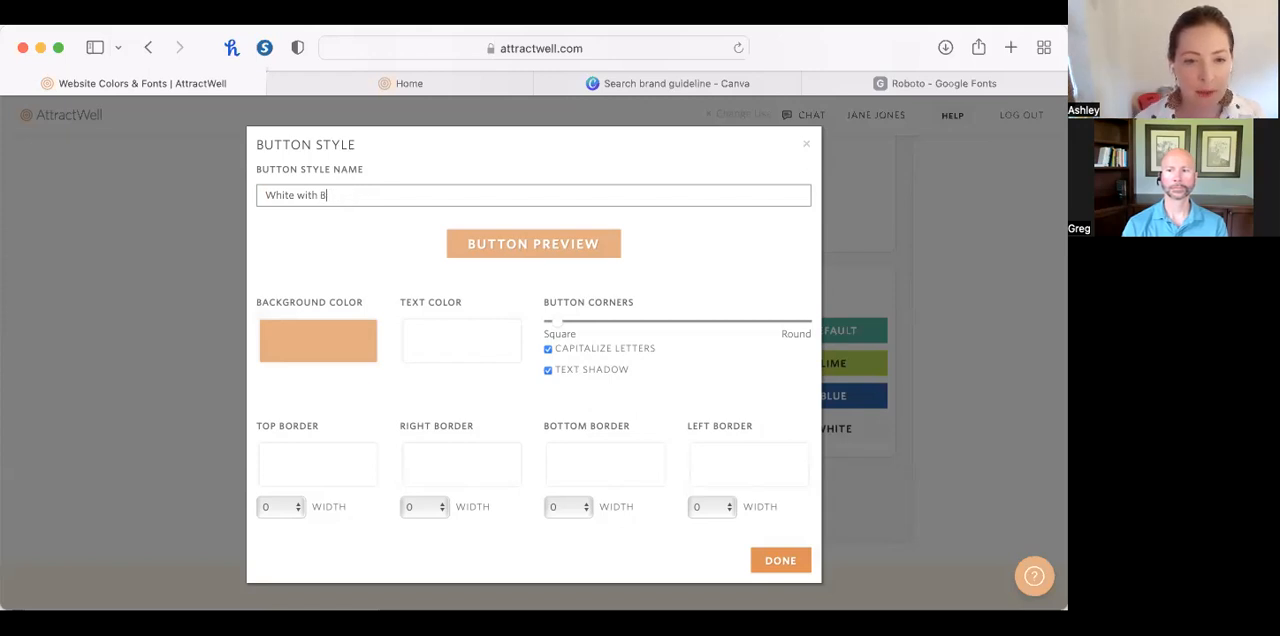
{"action": "type", "text": "Black Outlin"}
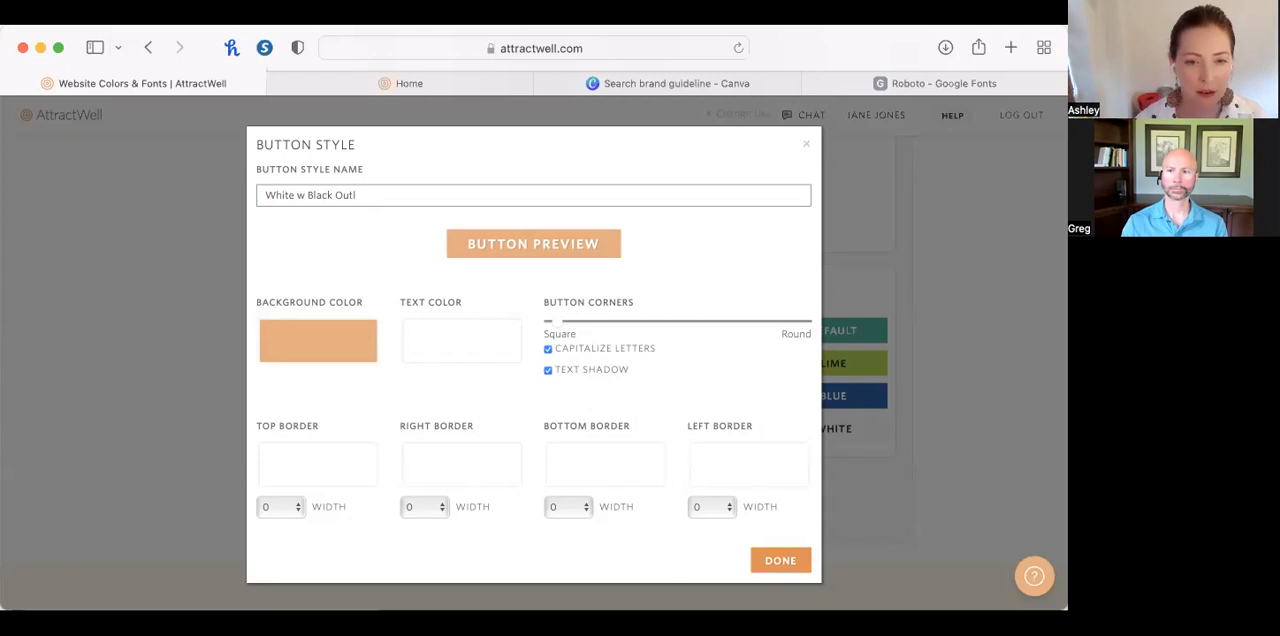
{"action": "left_click", "coordinate": [299, 195]}
{"action": "key", "text": "BackSpace"}
{"action": "key", "text": "BackSpace"}
{"action": "left_click", "coordinate": [366, 195]}
{"action": "type", "text": "e"}
Set the button style's background color to white and its text color to black.
{"action": "left_click", "coordinate": [321, 345]}
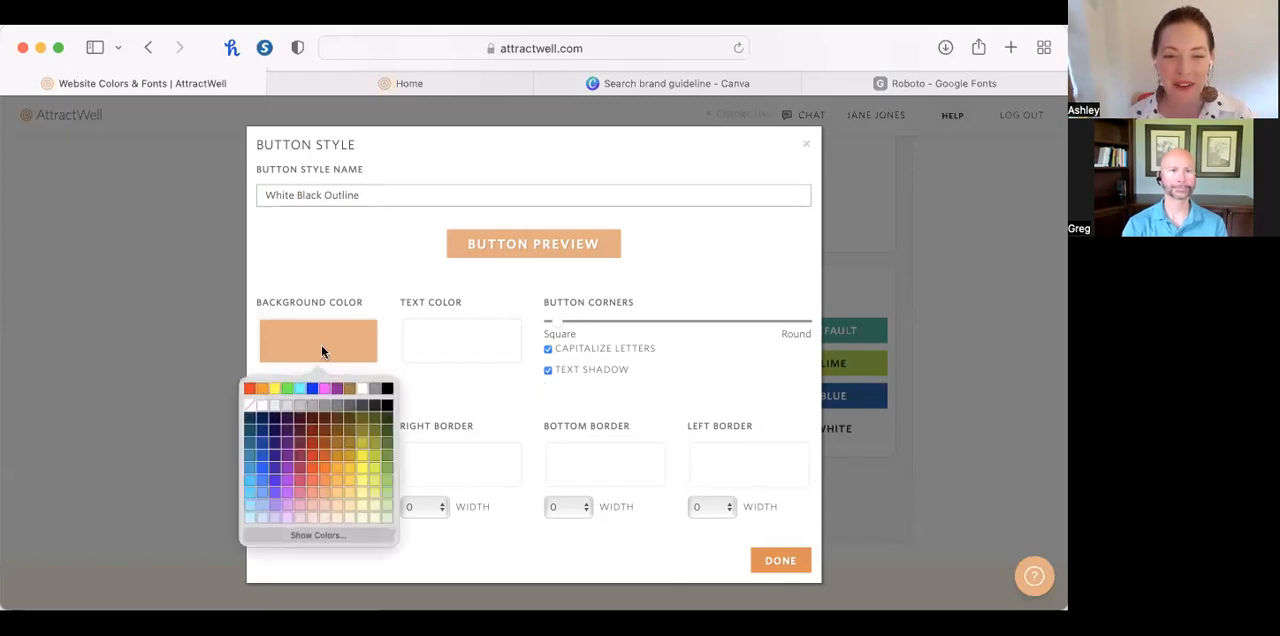
{"action": "left_click", "coordinate": [366, 388]}
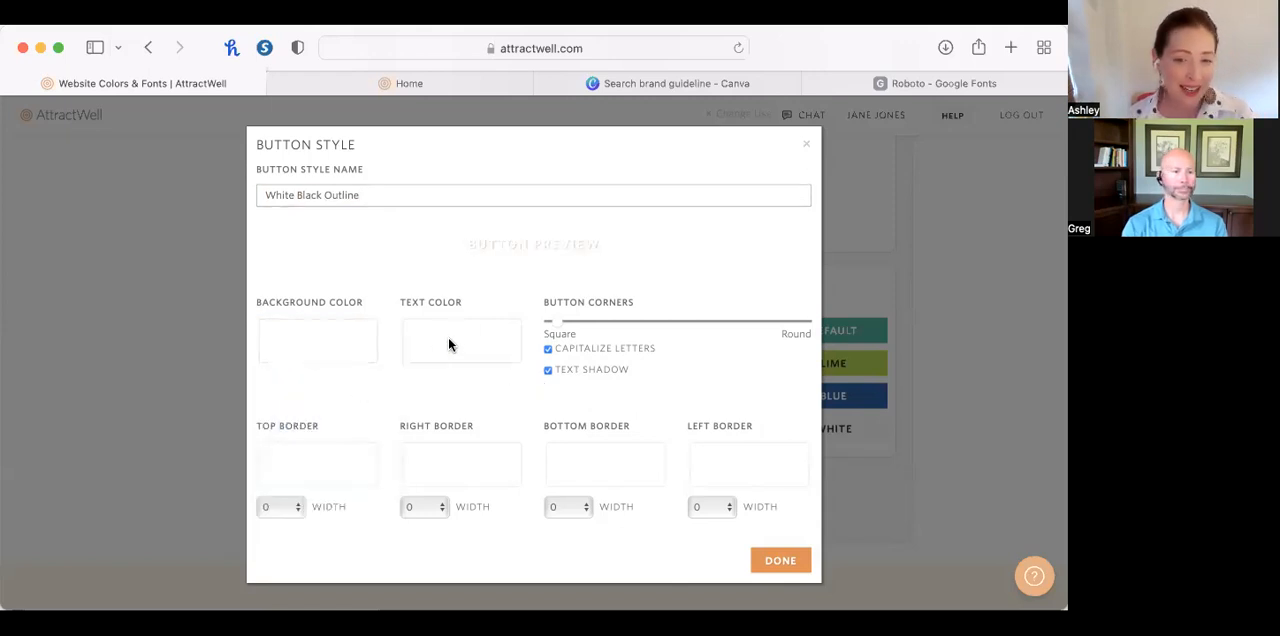
{"action": "left_click", "coordinate": [448, 341]}
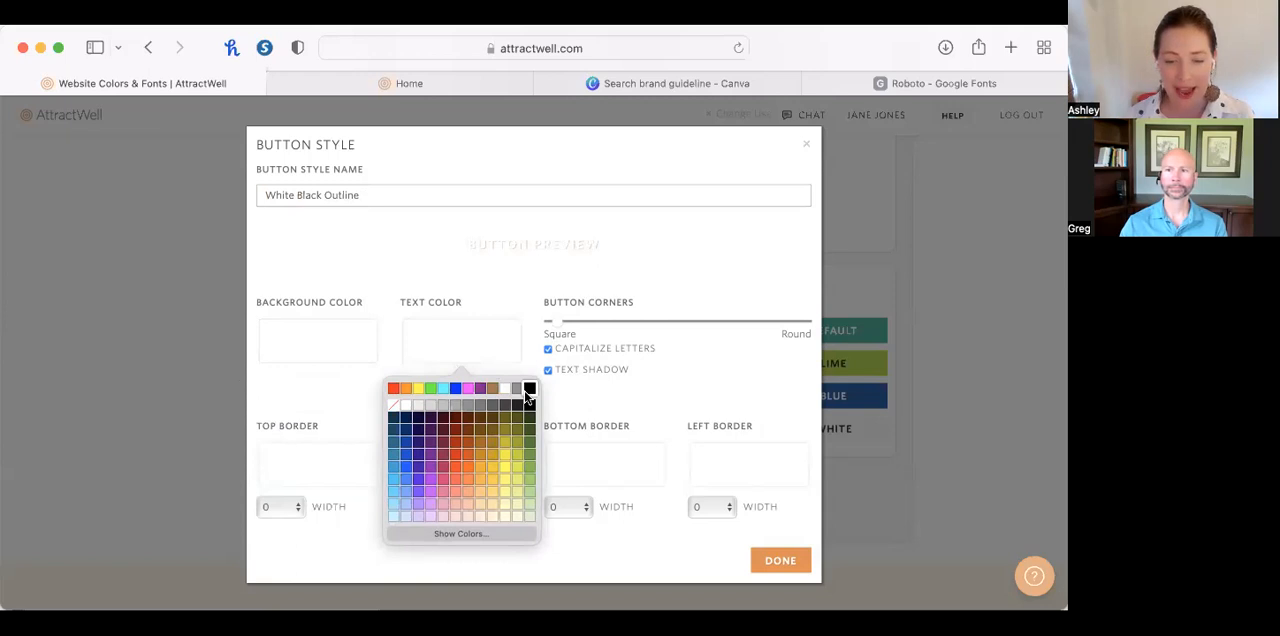
{"action": "left_click", "coordinate": [528, 390]}
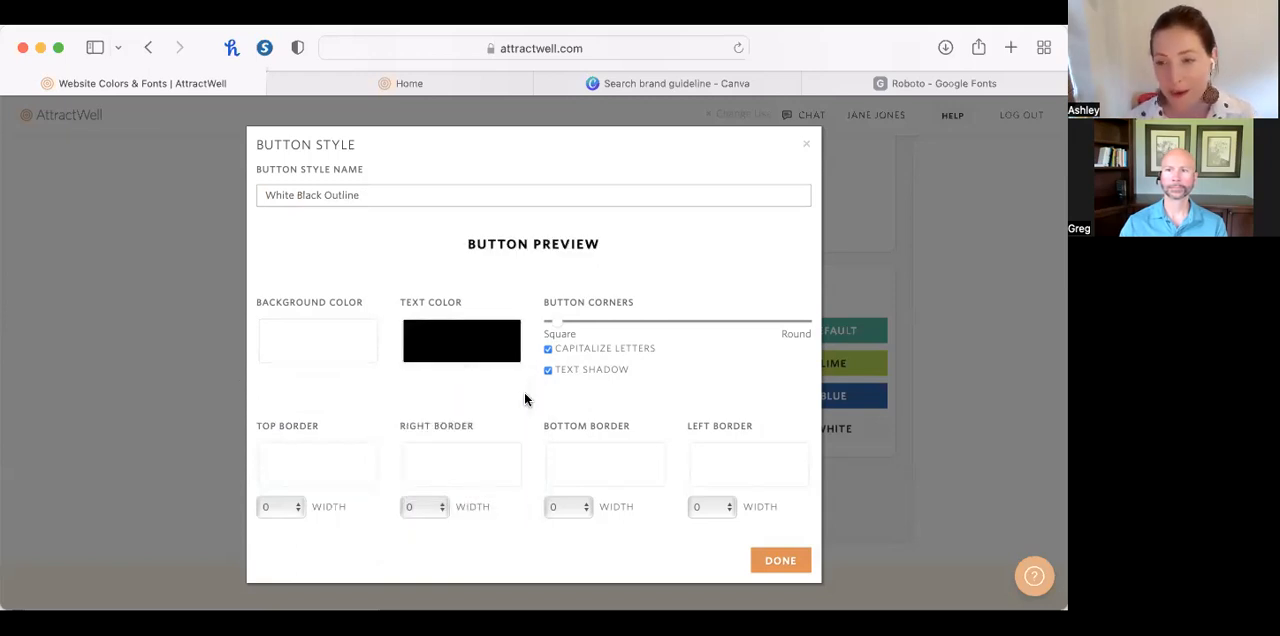
Try an orange-red text color for the button from the color wheel, and set the text color back to black.
{"action": "left_click", "coordinate": [492, 350]}
{"action": "left_click", "coordinate": [492, 531]}
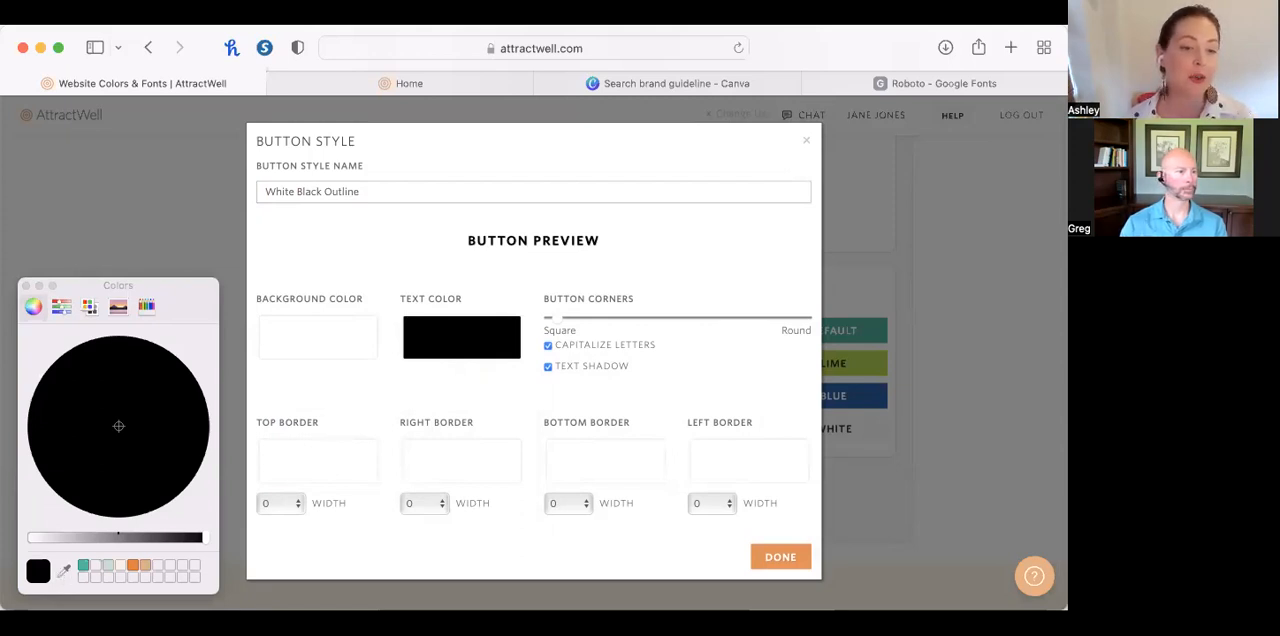
{"action": "left_click", "coordinate": [187, 413]}
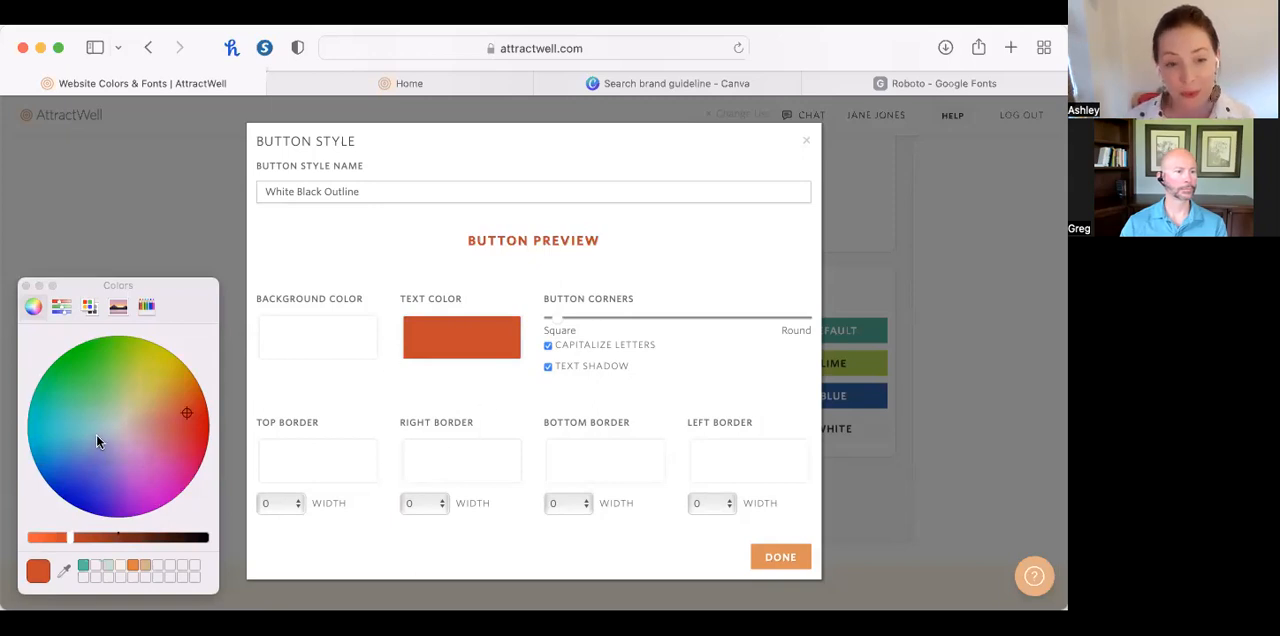
{"action": "left_click", "coordinate": [515, 352]}
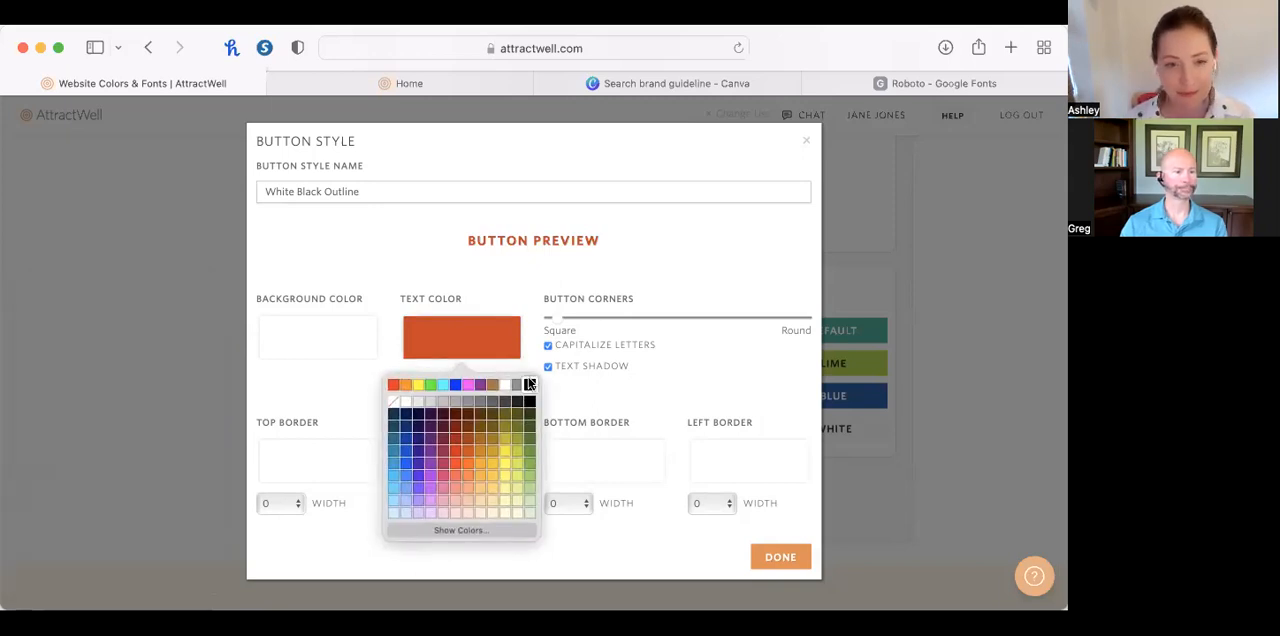
{"action": "left_click", "coordinate": [528, 384]}
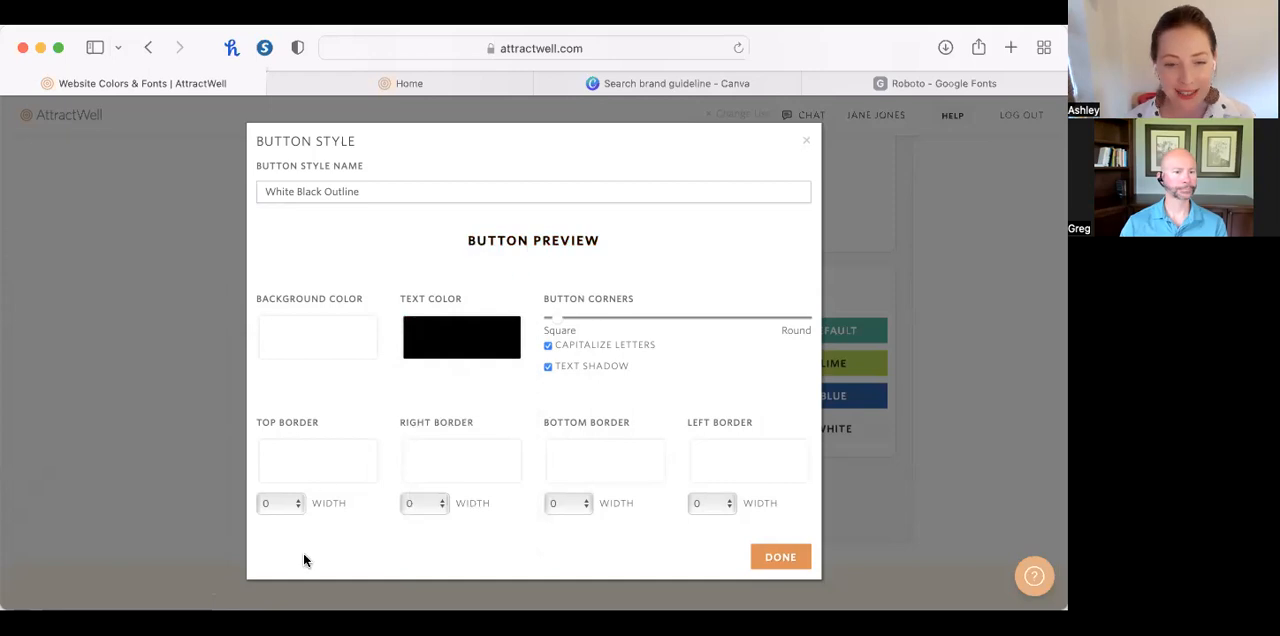
Set the top and right borders of the White Black Outline button style to black with a width of 2.
{"action": "left_click", "coordinate": [309, 474]}
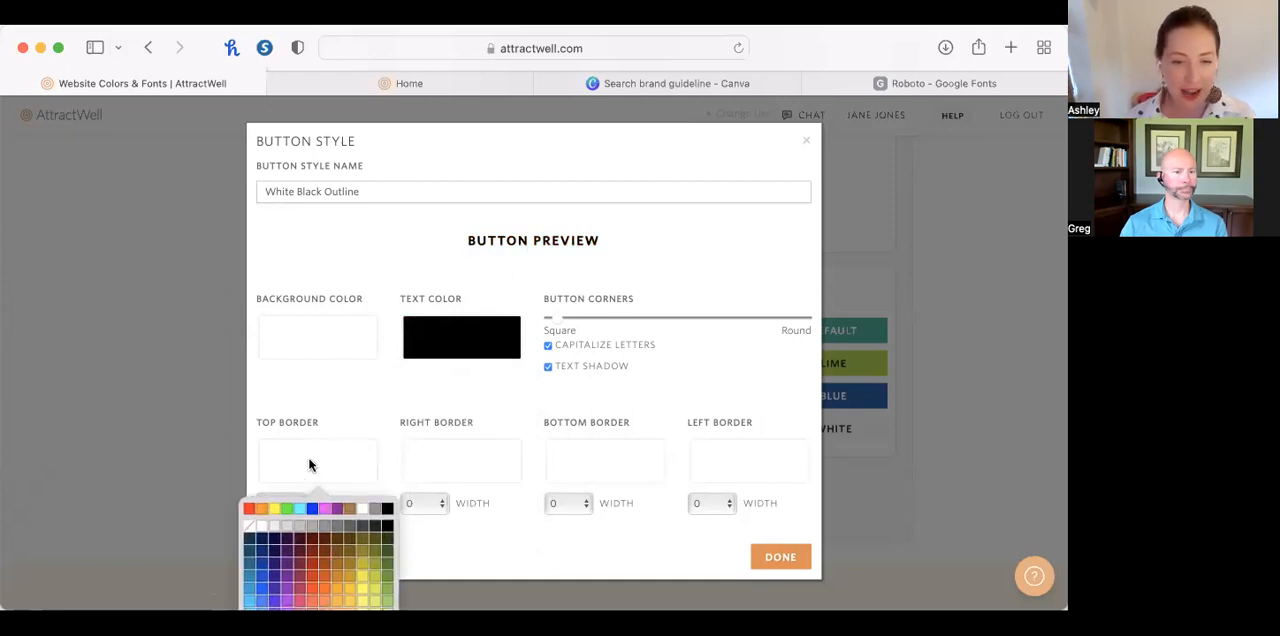
{"action": "left_click", "coordinate": [386, 510]}
{"action": "left_click", "coordinate": [280, 503]}
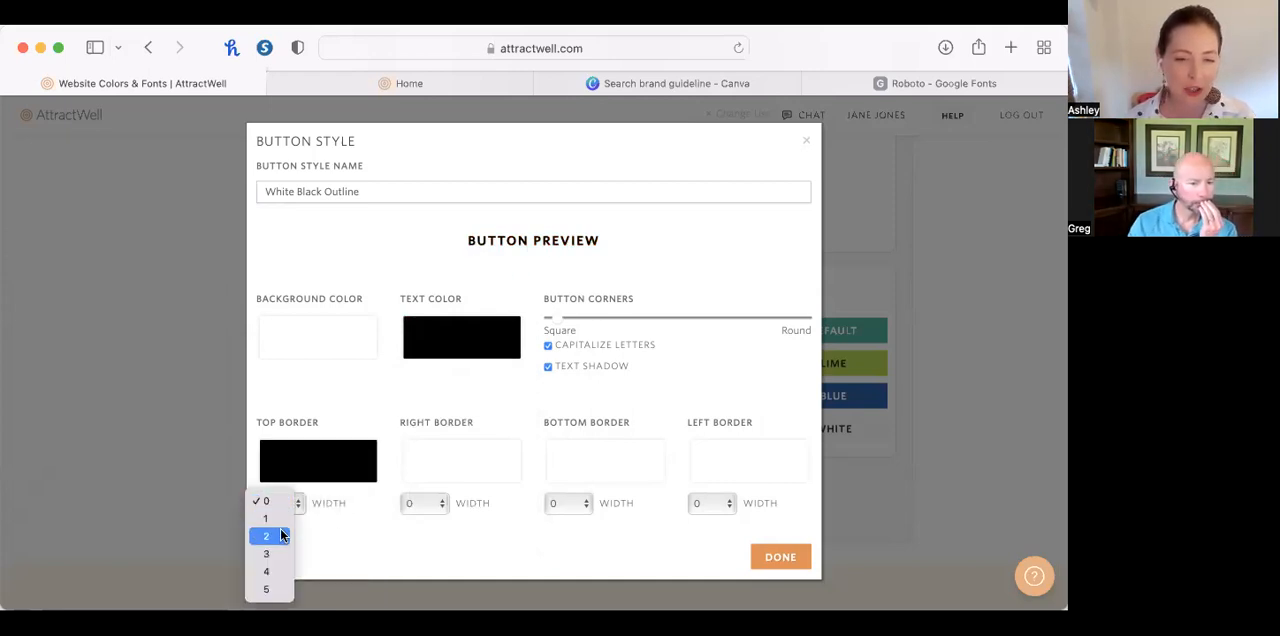
{"action": "left_click", "coordinate": [280, 535]}
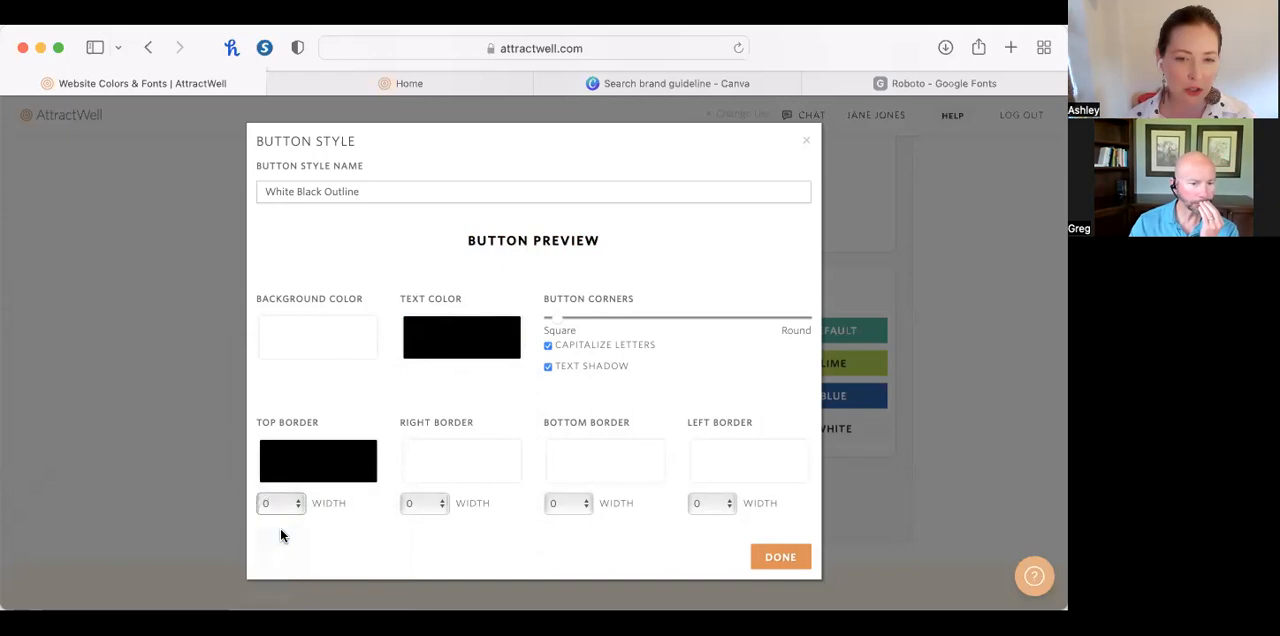
{"action": "left_click", "coordinate": [485, 460]}
{"action": "left_click", "coordinate": [530, 510]}
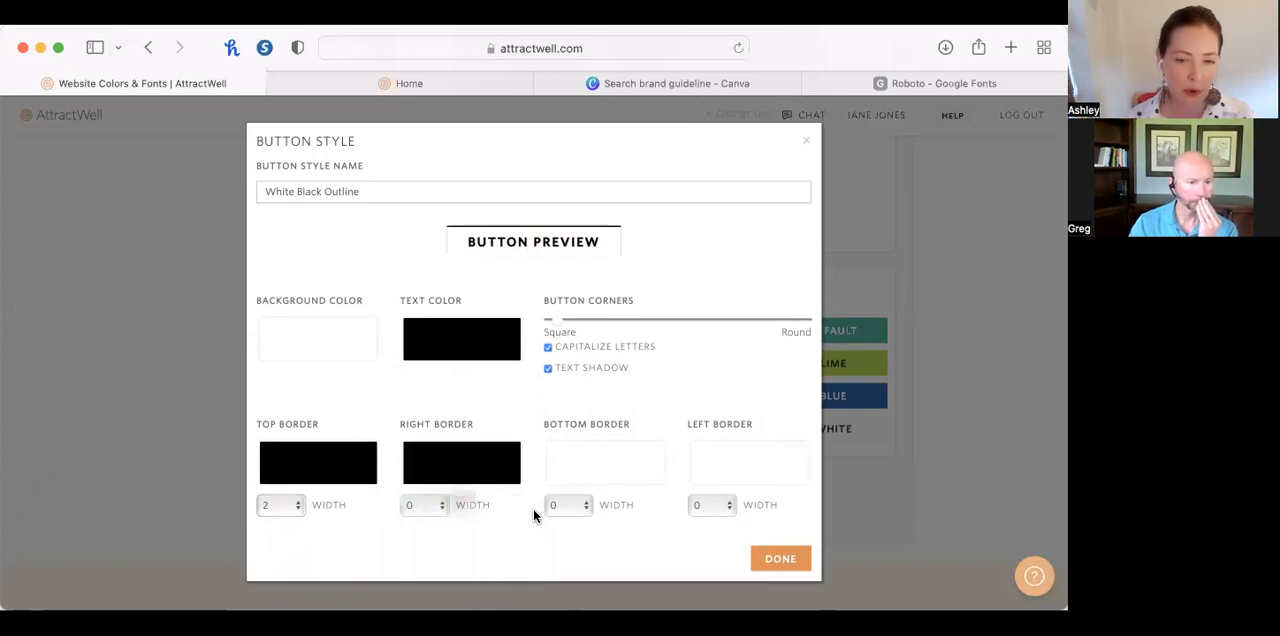
{"action": "left_click", "coordinate": [441, 506]}
{"action": "left_click", "coordinate": [425, 538]}
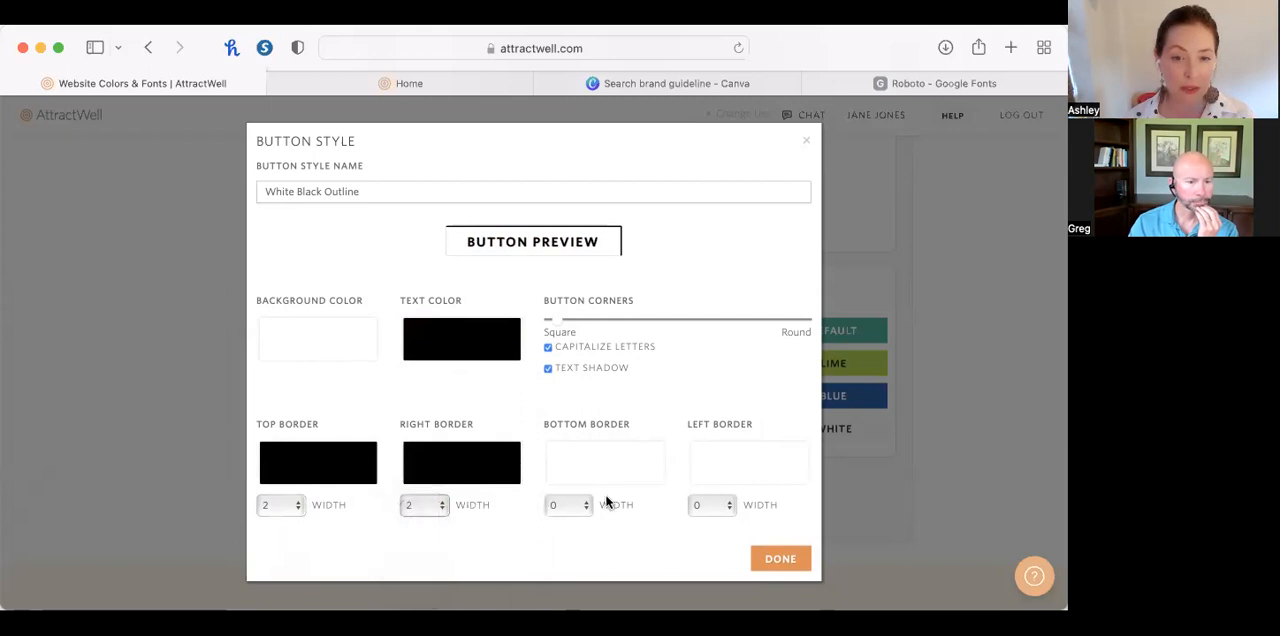
Set the button style's bottom and left borders to black with a width of 2, and save the changes.
{"action": "left_click", "coordinate": [607, 467]}
{"action": "left_click", "coordinate": [674, 506]}
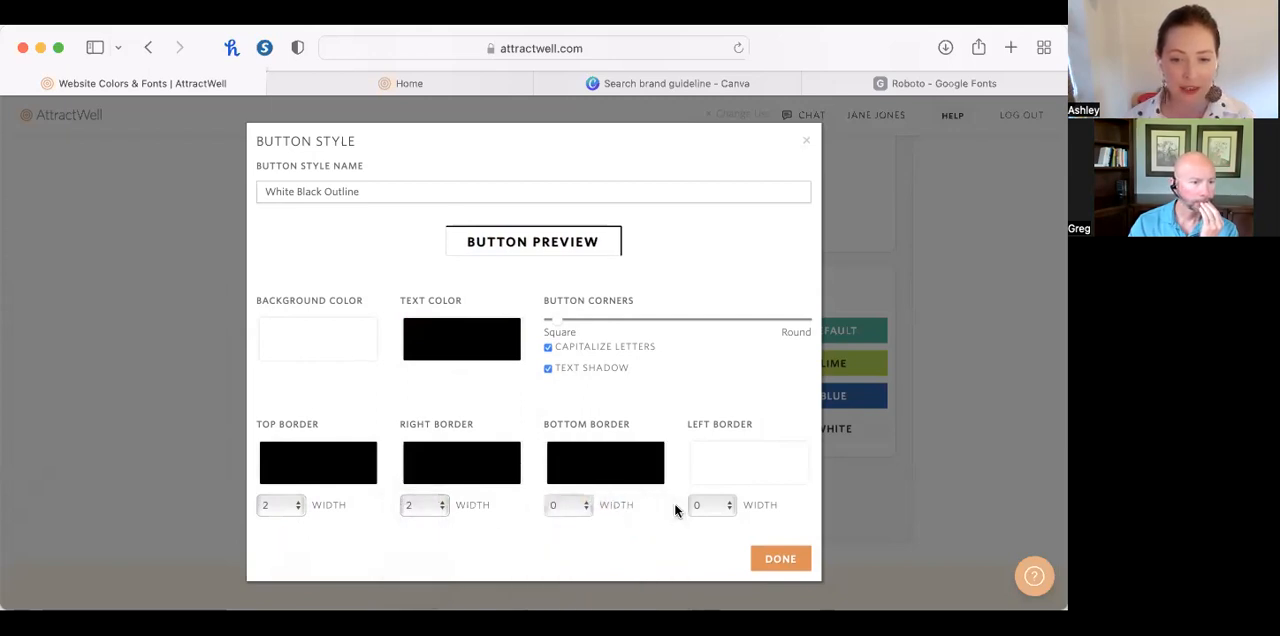
{"action": "left_click", "coordinate": [567, 512]}
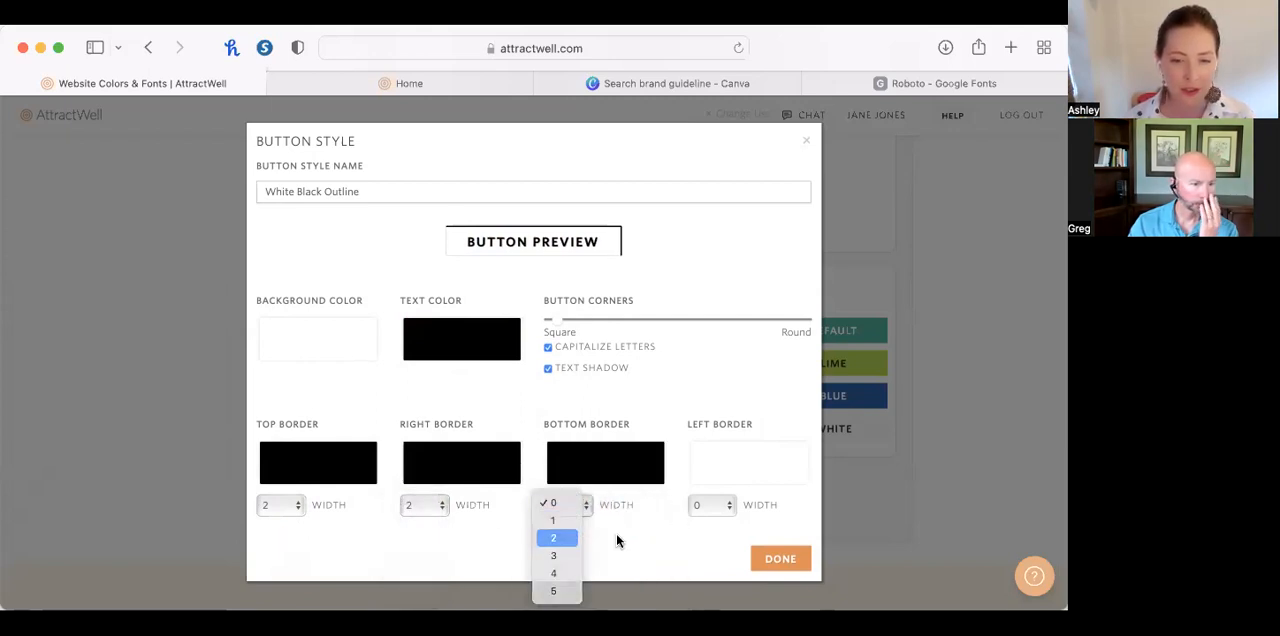
{"action": "left_click", "coordinate": [570, 537]}
{"action": "left_click", "coordinate": [722, 506]}
{"action": "left_click", "coordinate": [712, 539]}
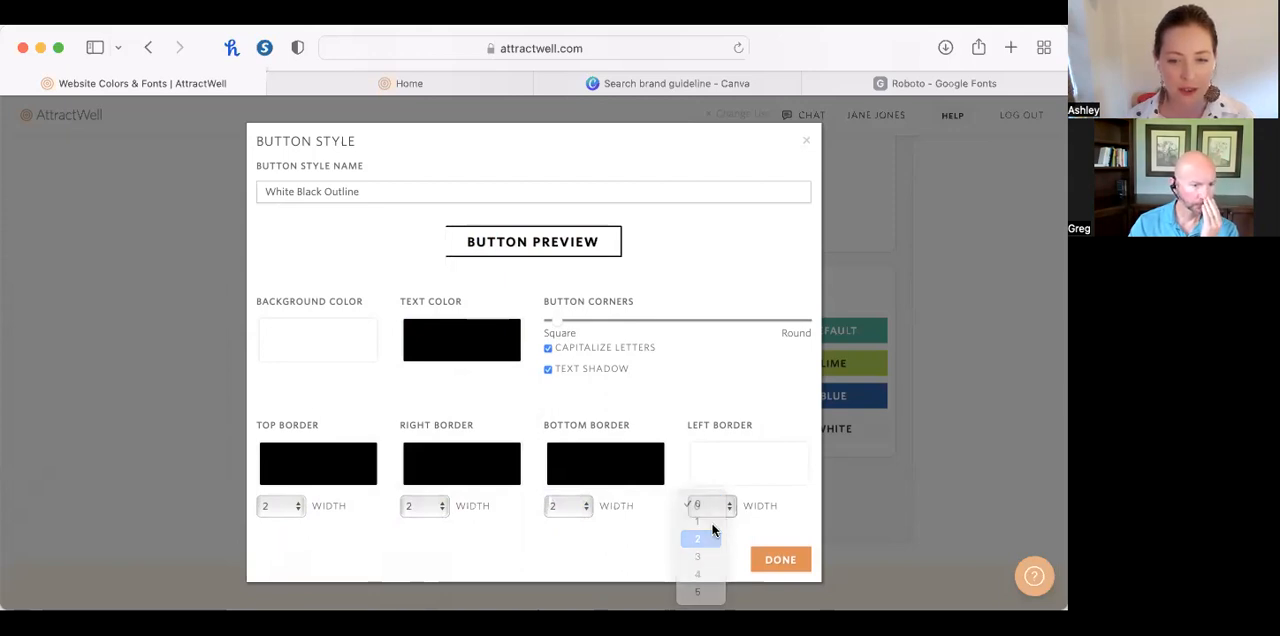
{"action": "left_click", "coordinate": [727, 467]}
{"action": "left_click", "coordinate": [818, 510]}
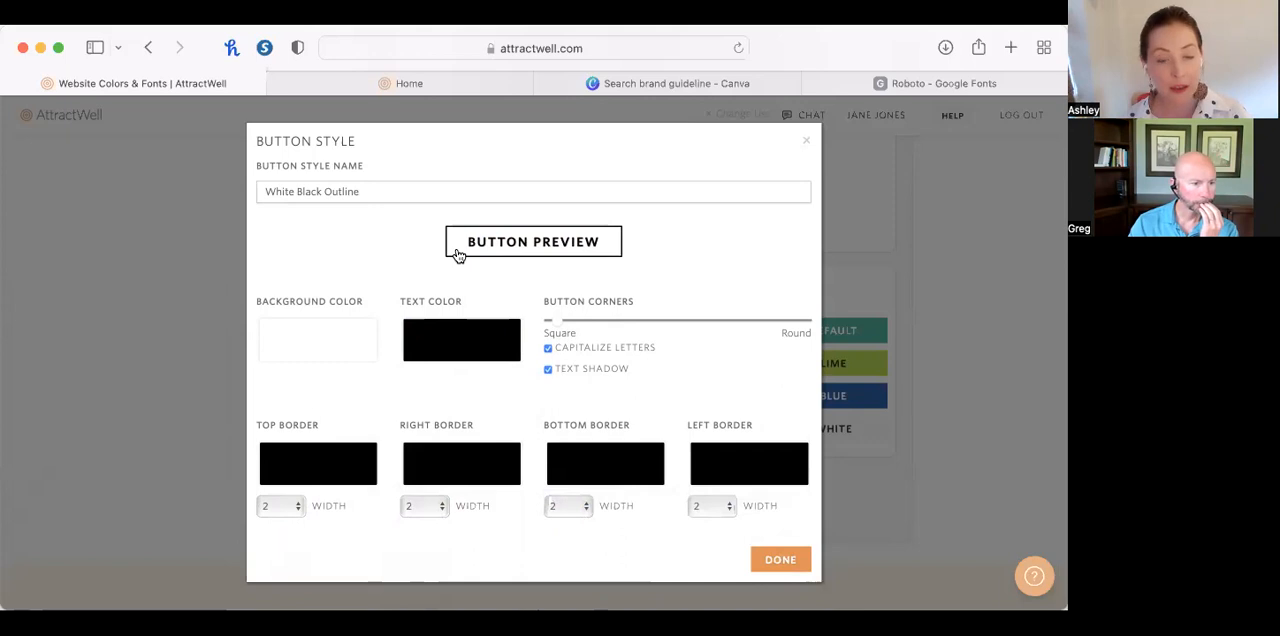
{"action": "left_click", "coordinate": [790, 560]}
{"action": "left_click", "coordinate": [684, 552]}
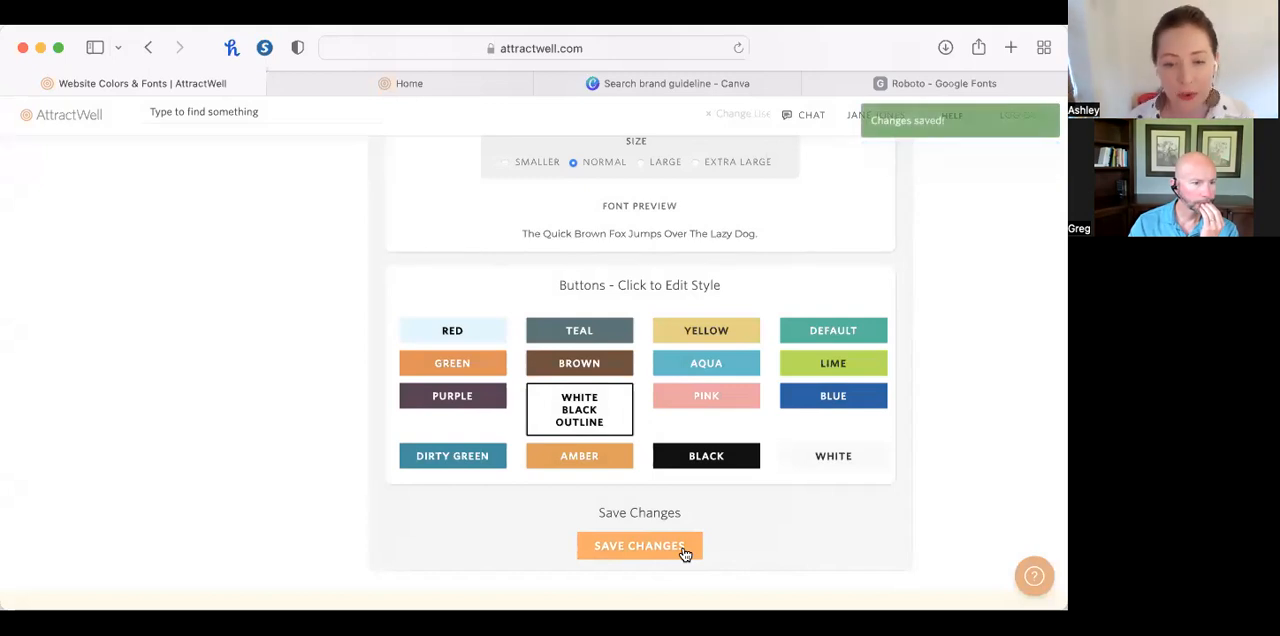
Open the Abundant Wellness | Education + Support vault from the member area's vault list and view its contents.
{"action": "scroll", "coordinate": [697, 432], "scroll_direction": "up", "scroll_amount": 15}
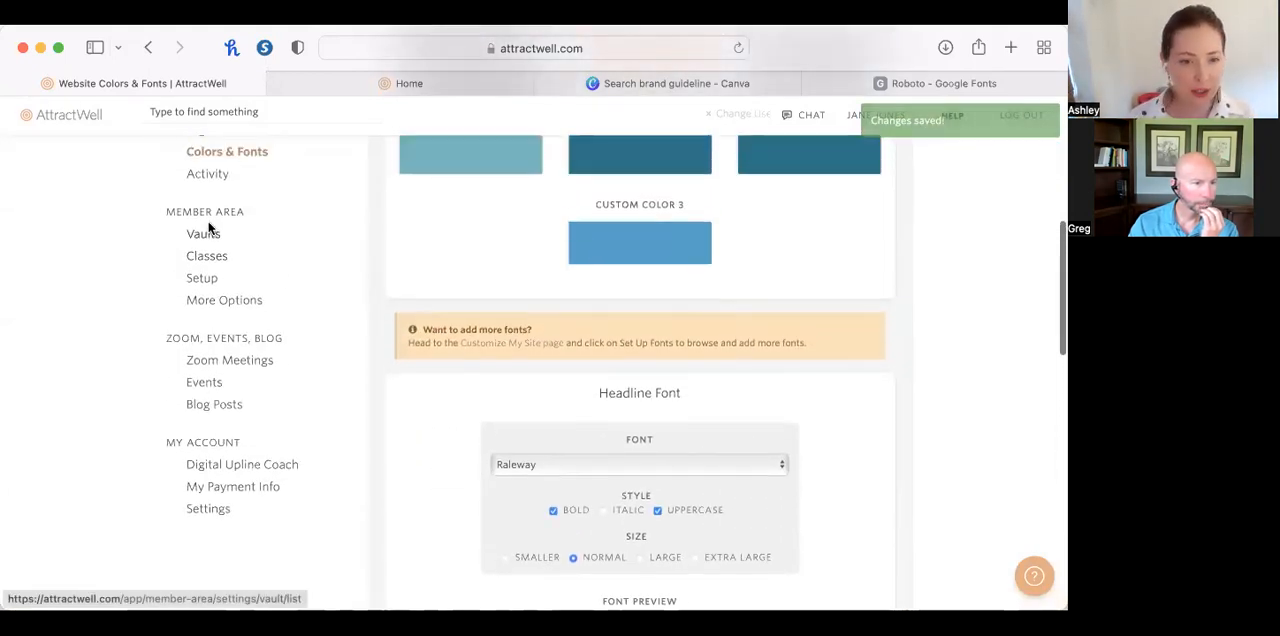
{"action": "left_click", "coordinate": [204, 235]}
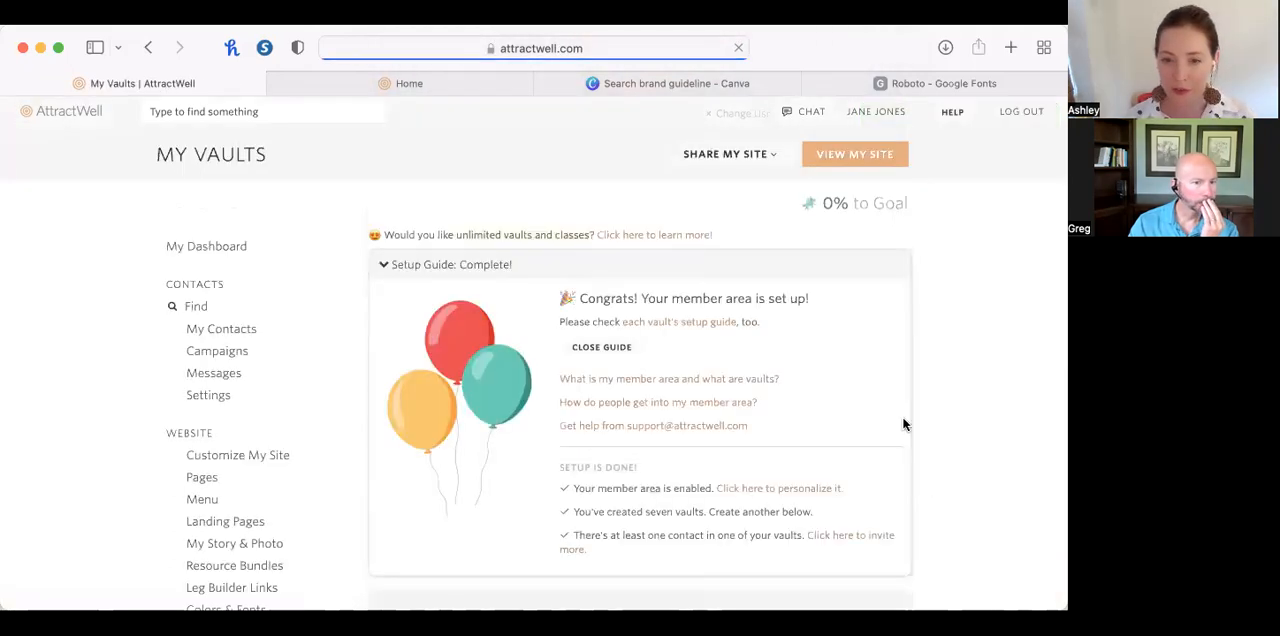
{"action": "scroll", "coordinate": [902, 416], "scroll_direction": "down", "scroll_amount": 5}
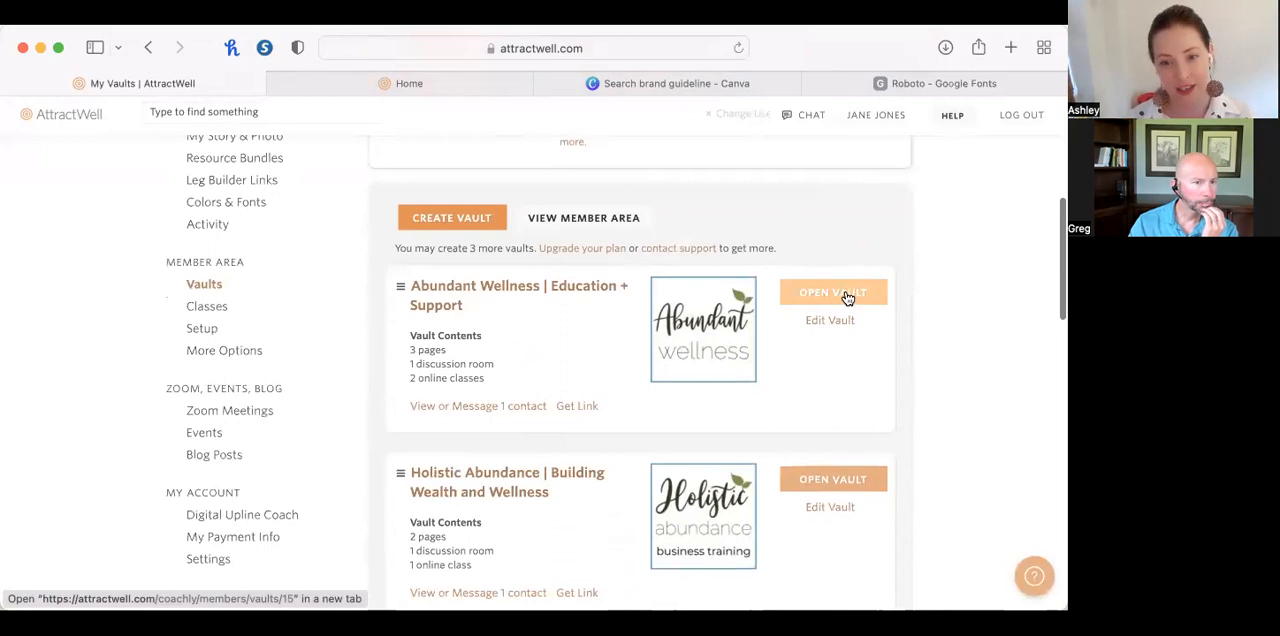
{"action": "left_click", "coordinate": [858, 292]}
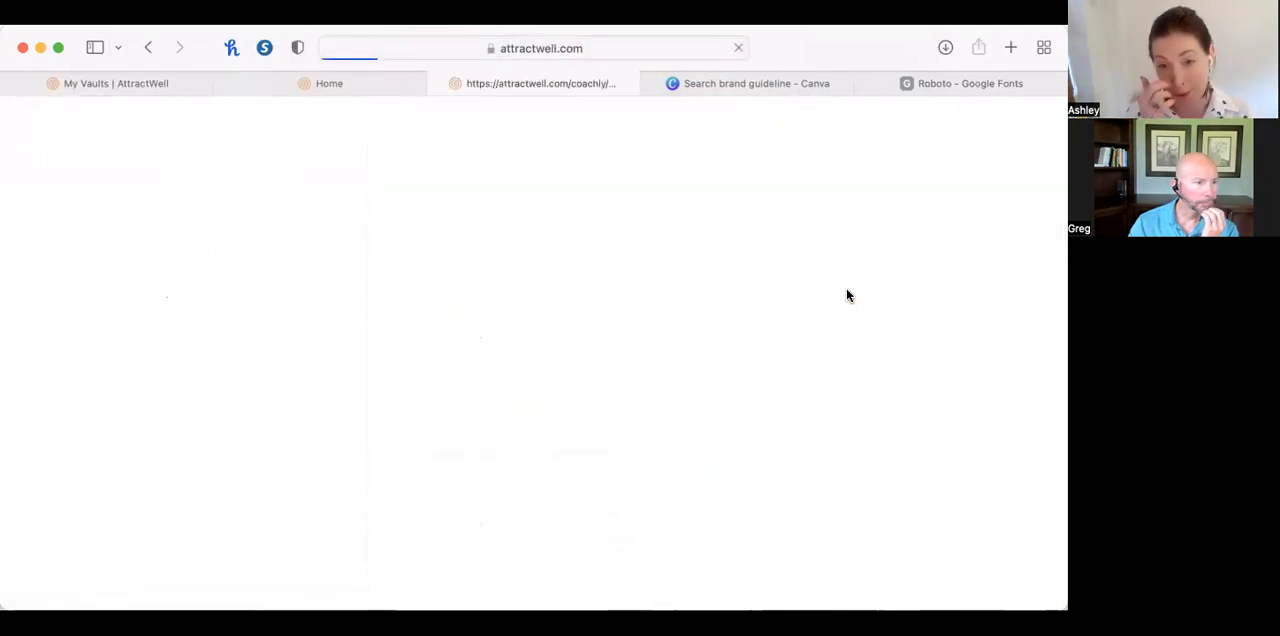
{"action": "scroll", "coordinate": [846, 295], "scroll_direction": "down", "scroll_amount": 3}
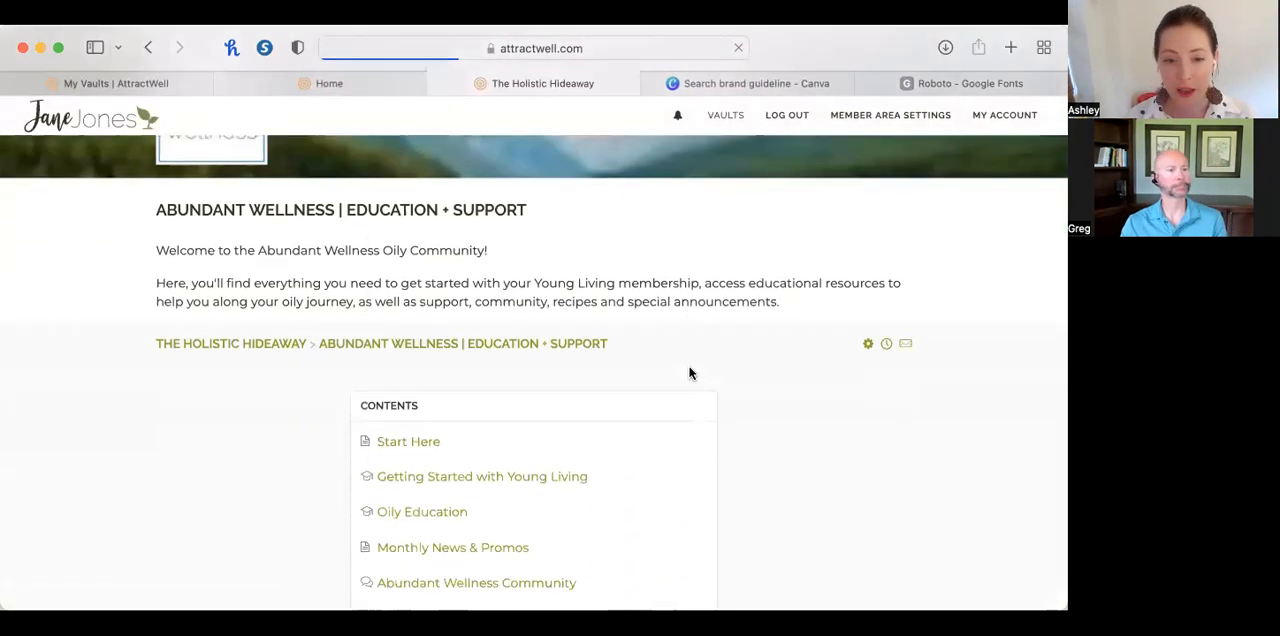
Check the button style in the Getting Started with Young Living class and its How to Place an Order lesson.
{"action": "left_click", "coordinate": [540, 381]}
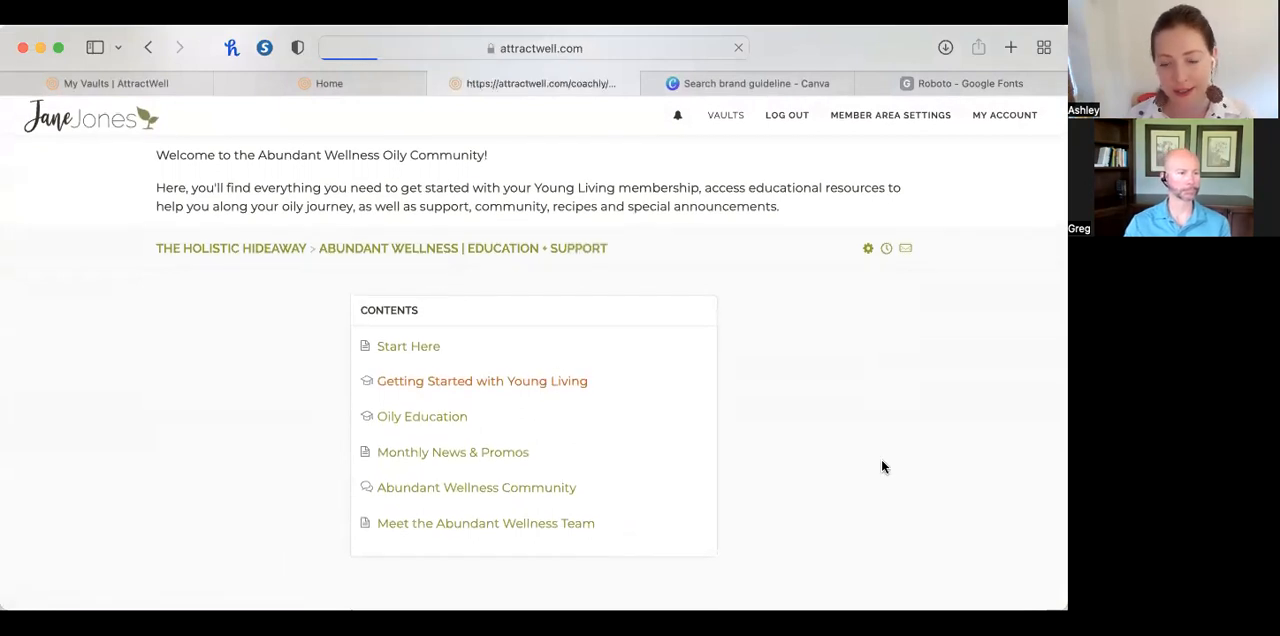
{"action": "scroll", "coordinate": [881, 466], "scroll_direction": "down", "scroll_amount": 5}
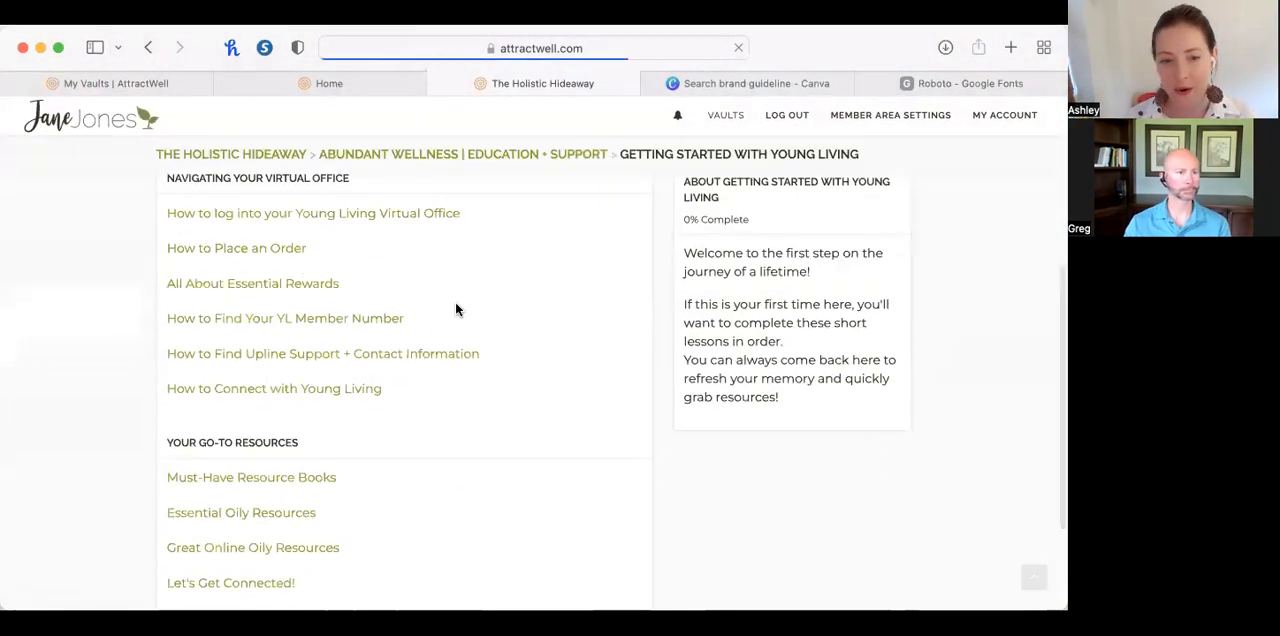
{"action": "scroll", "coordinate": [303, 278], "scroll_direction": "up", "scroll_amount": 3}
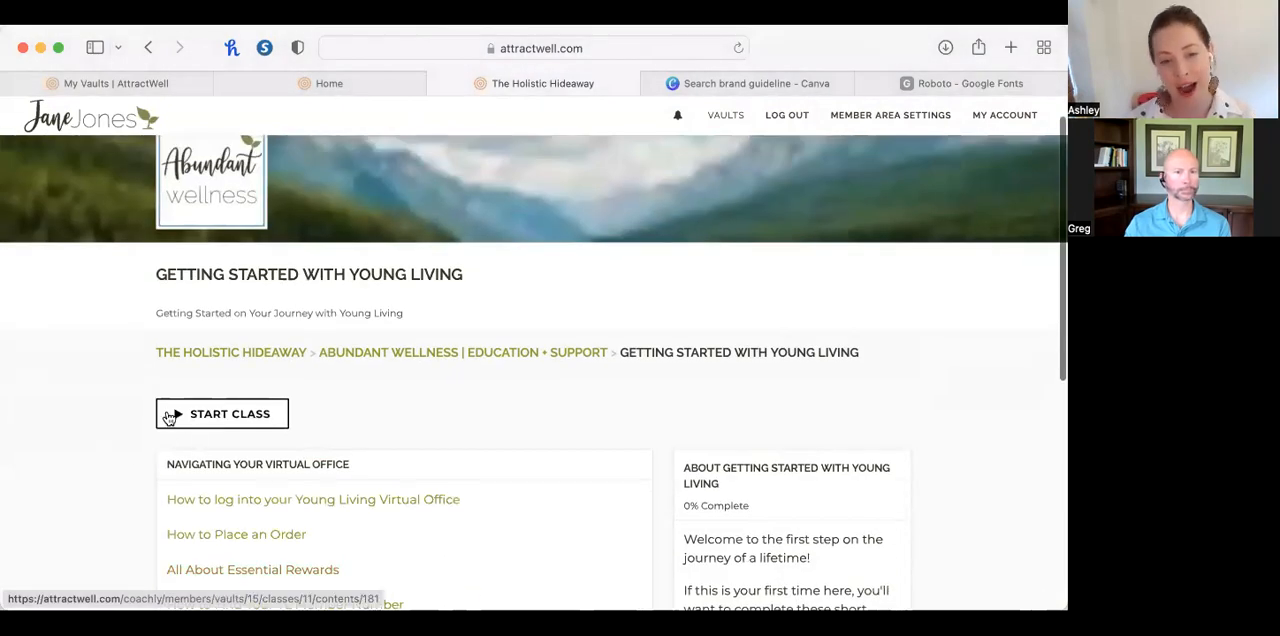
{"action": "scroll", "coordinate": [168, 412], "scroll_direction": "down", "scroll_amount": 2}
{"action": "left_click", "coordinate": [240, 450]}
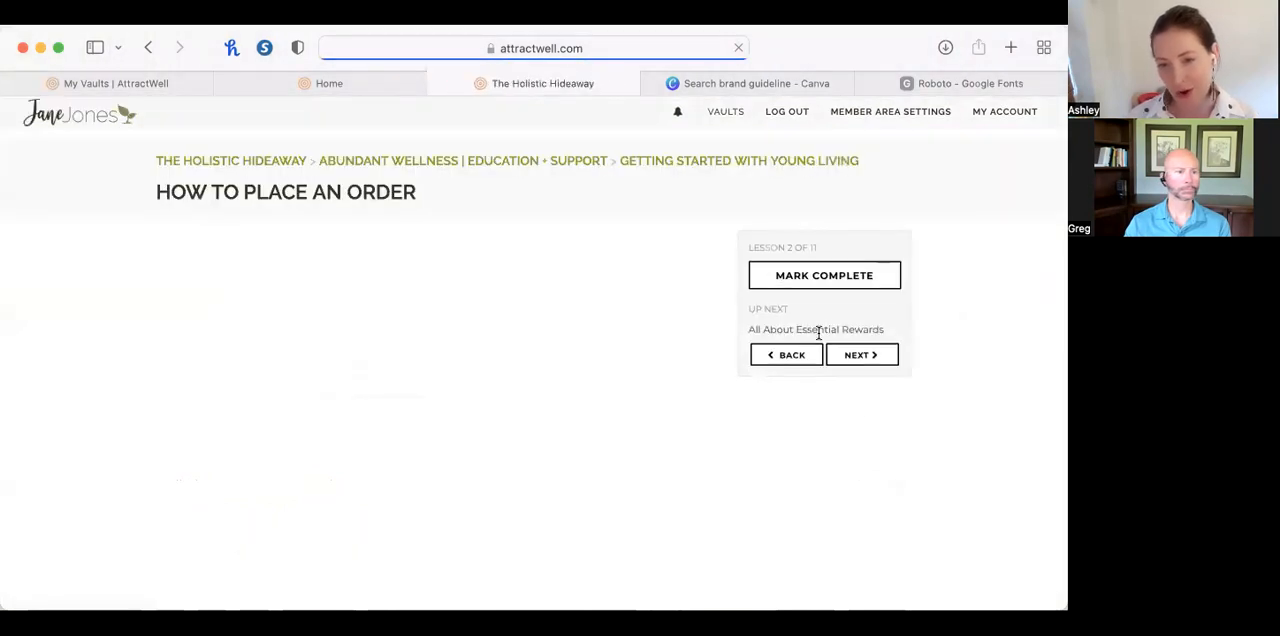
Return to the website's Colors & Fonts page, review the button styles and save the changes again.
{"action": "left_click", "coordinate": [160, 84]}
{"action": "left_click", "coordinate": [271, 84]}
{"action": "left_click", "coordinate": [205, 84]}
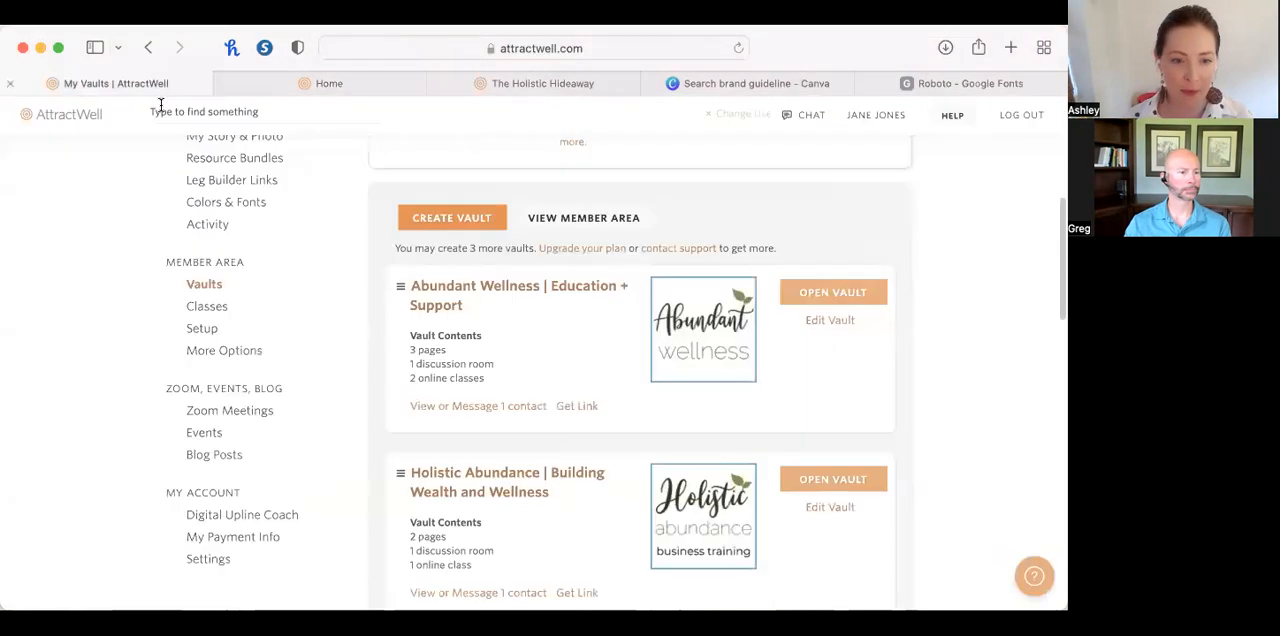
{"action": "left_click", "coordinate": [257, 201]}
{"action": "scroll", "coordinate": [494, 478], "scroll_direction": "down", "scroll_amount": 15}
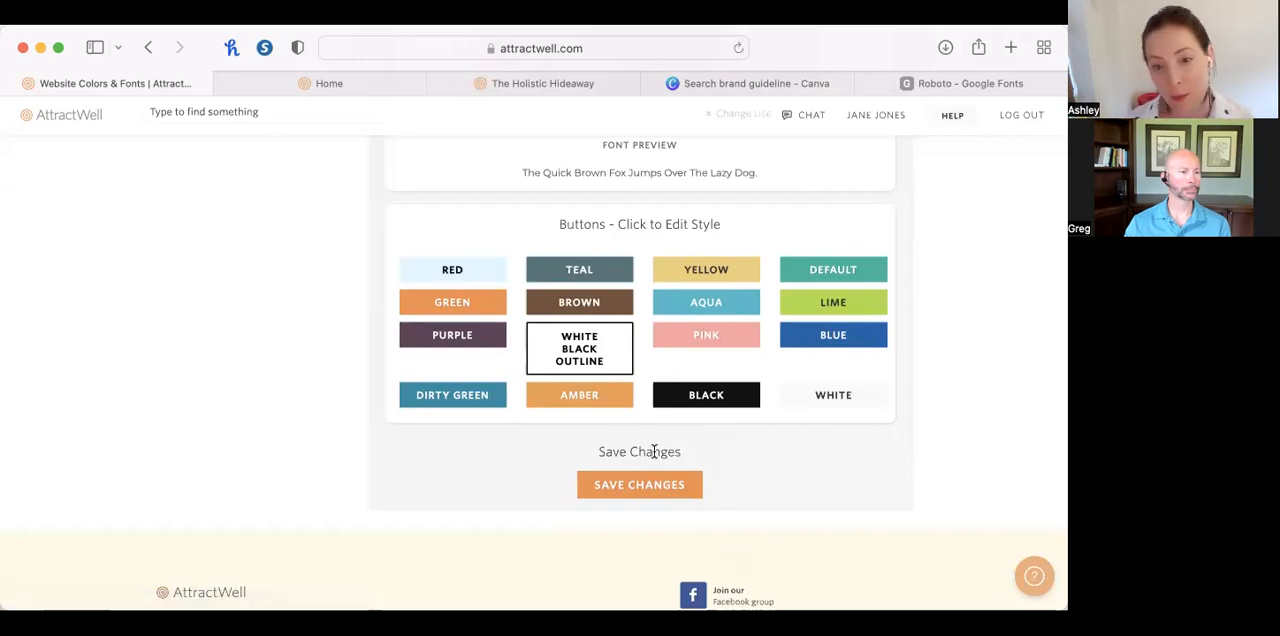
{"action": "scroll", "coordinate": [660, 460], "scroll_direction": "up", "scroll_amount": 2}
{"action": "left_click", "coordinate": [676, 566]}
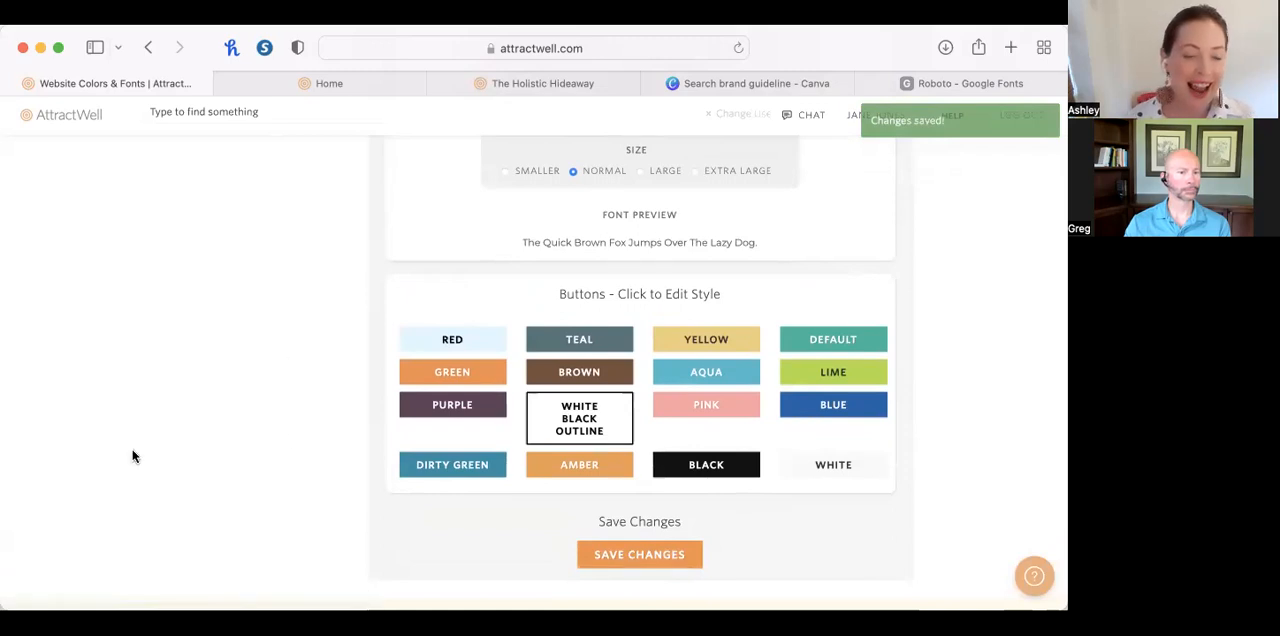
Go to the Customize My Site page and expand its Set Up Fonts section.
{"action": "scroll", "coordinate": [346, 433], "scroll_direction": "up", "scroll_amount": 5}
{"action": "scroll", "coordinate": [346, 433], "scroll_direction": "up", "scroll_amount": 5}
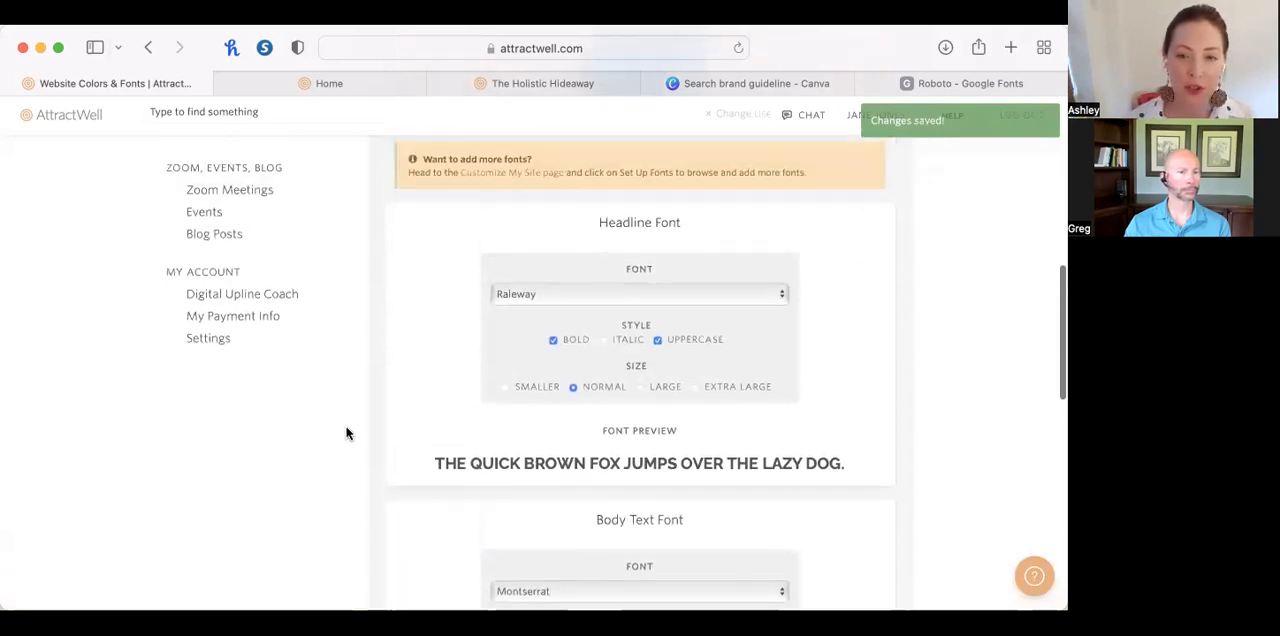
{"action": "left_click", "coordinate": [509, 271]}
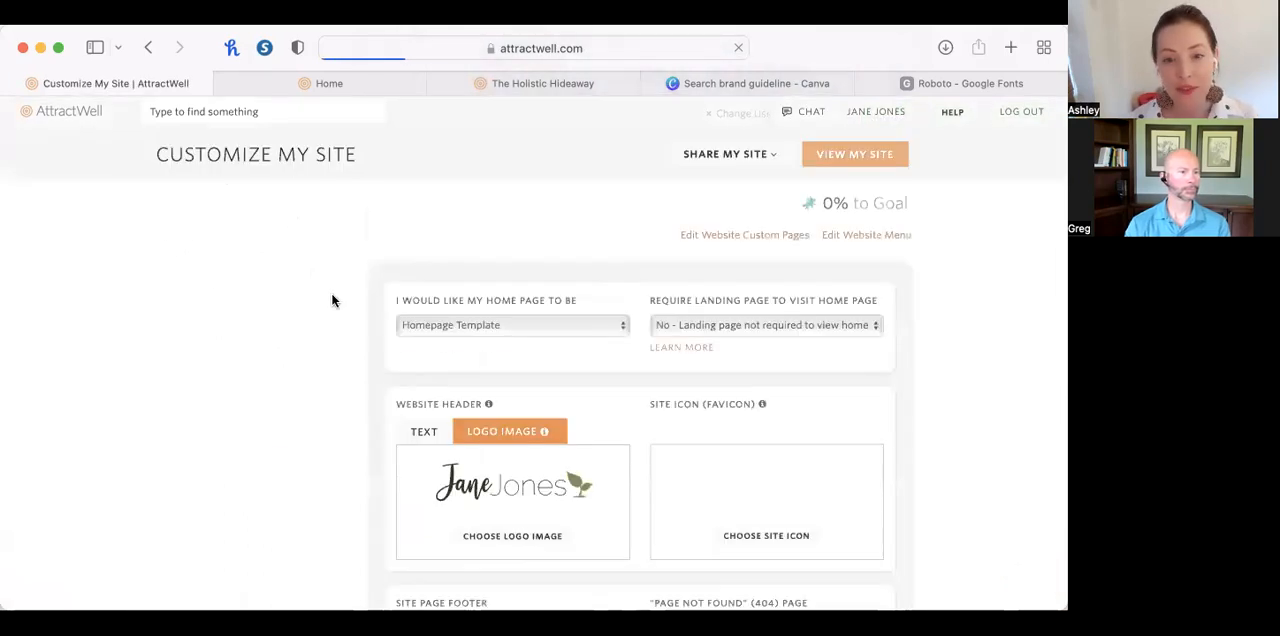
{"action": "scroll", "coordinate": [926, 462], "scroll_direction": "down", "scroll_amount": 5}
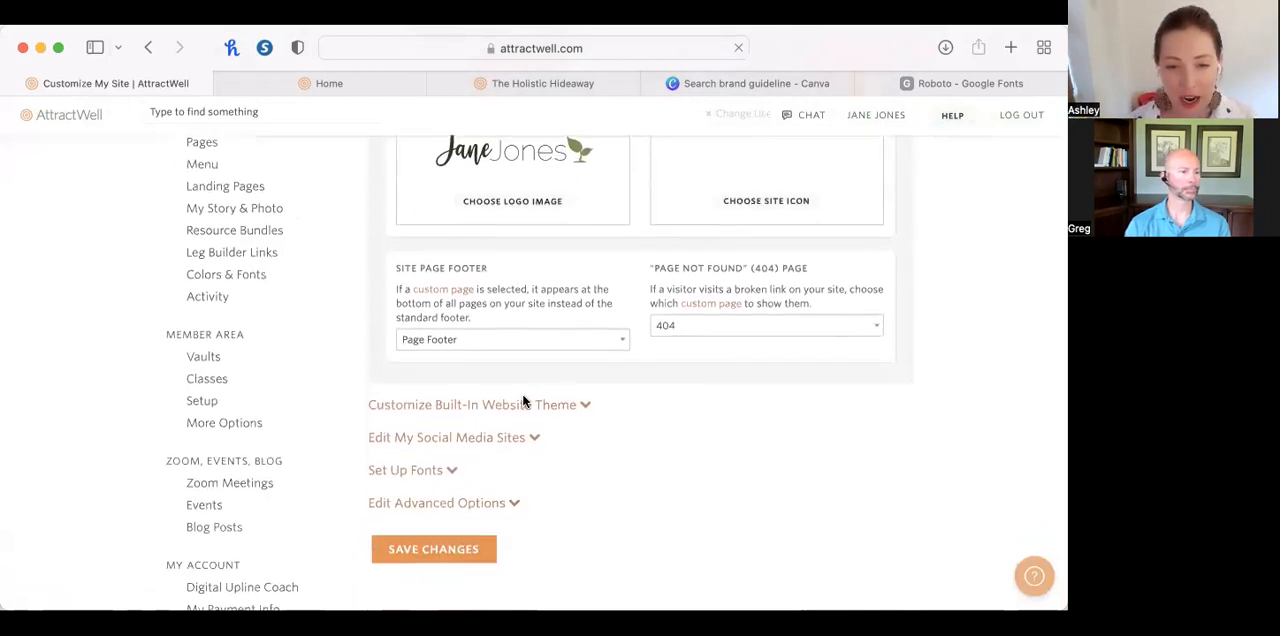
{"action": "left_click", "coordinate": [420, 475]}
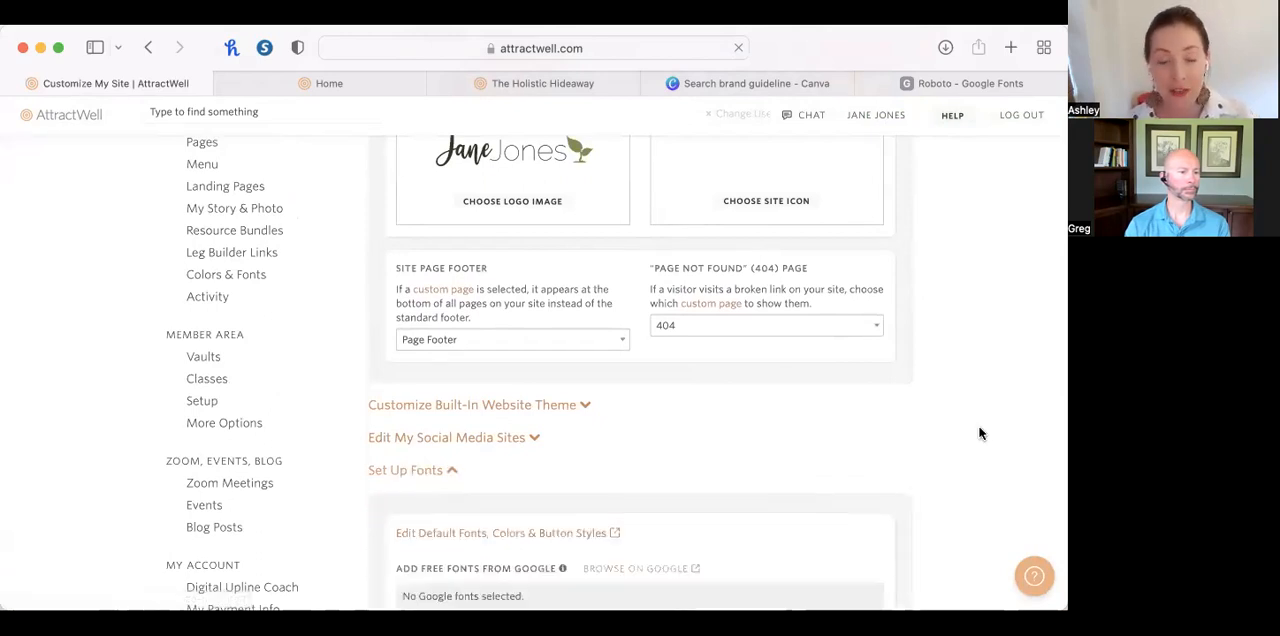
Browse the free Google fonts available to add to the website.
{"action": "scroll", "coordinate": [978, 433], "scroll_direction": "down", "scroll_amount": 2}
{"action": "scroll", "coordinate": [978, 433], "scroll_direction": "up", "scroll_amount": 1}
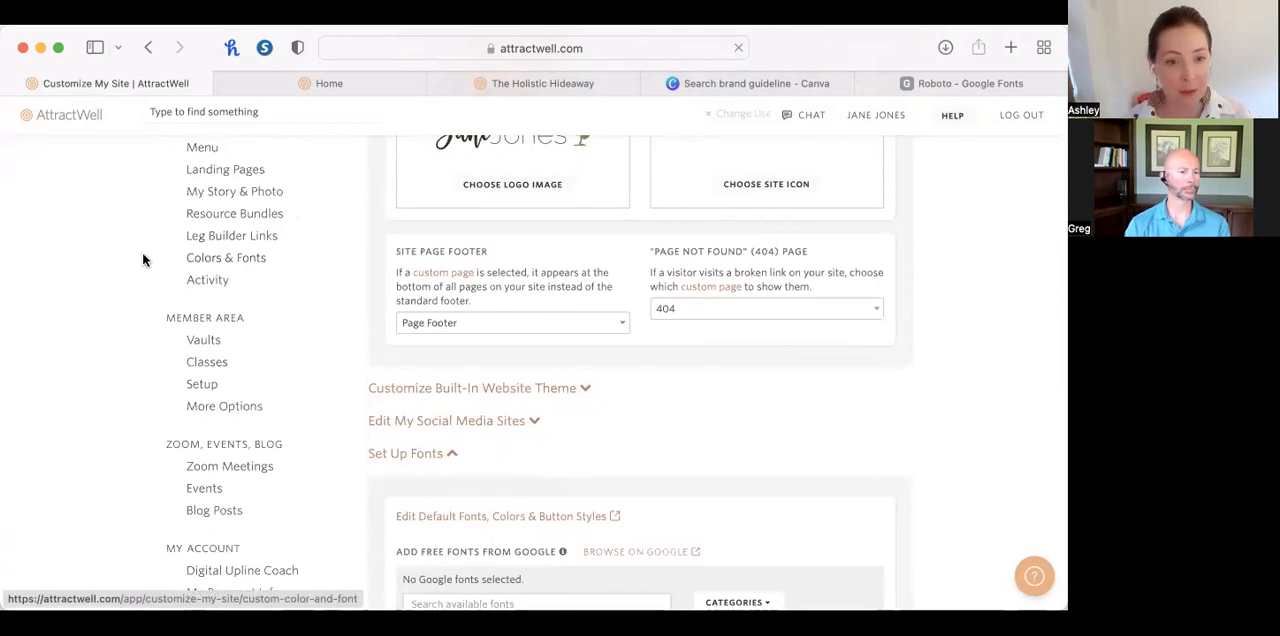
{"action": "scroll", "coordinate": [906, 458], "scroll_direction": "down", "scroll_amount": 3}
{"action": "scroll", "coordinate": [906, 458], "scroll_direction": "down", "scroll_amount": 2}
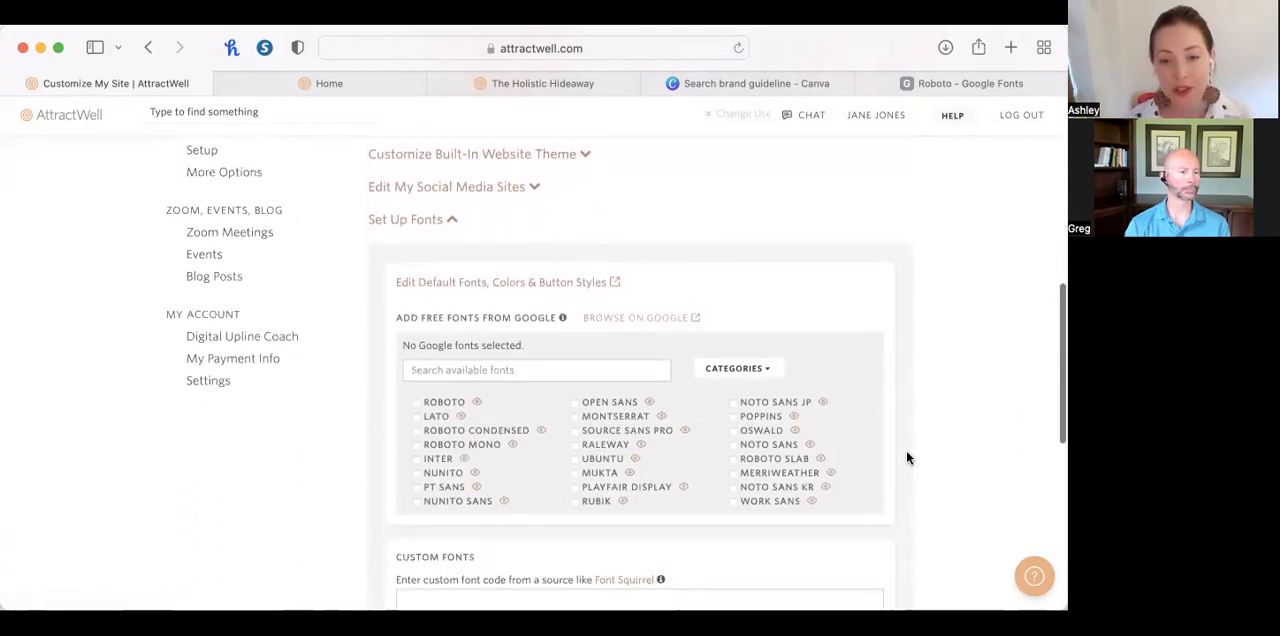
{"action": "scroll", "coordinate": [736, 465], "scroll_direction": "down", "scroll_amount": 4}
{"action": "scroll", "coordinate": [735, 467], "scroll_direction": "down", "scroll_amount": 8}
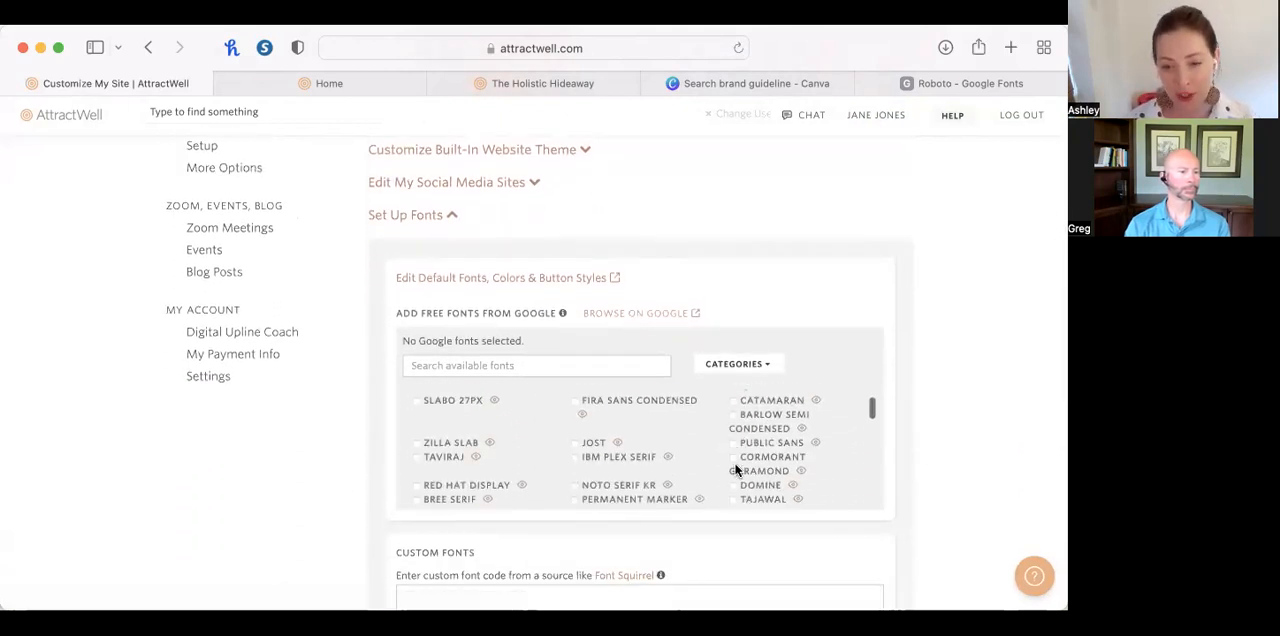
{"action": "scroll", "coordinate": [734, 468], "scroll_direction": "down", "scroll_amount": 8}
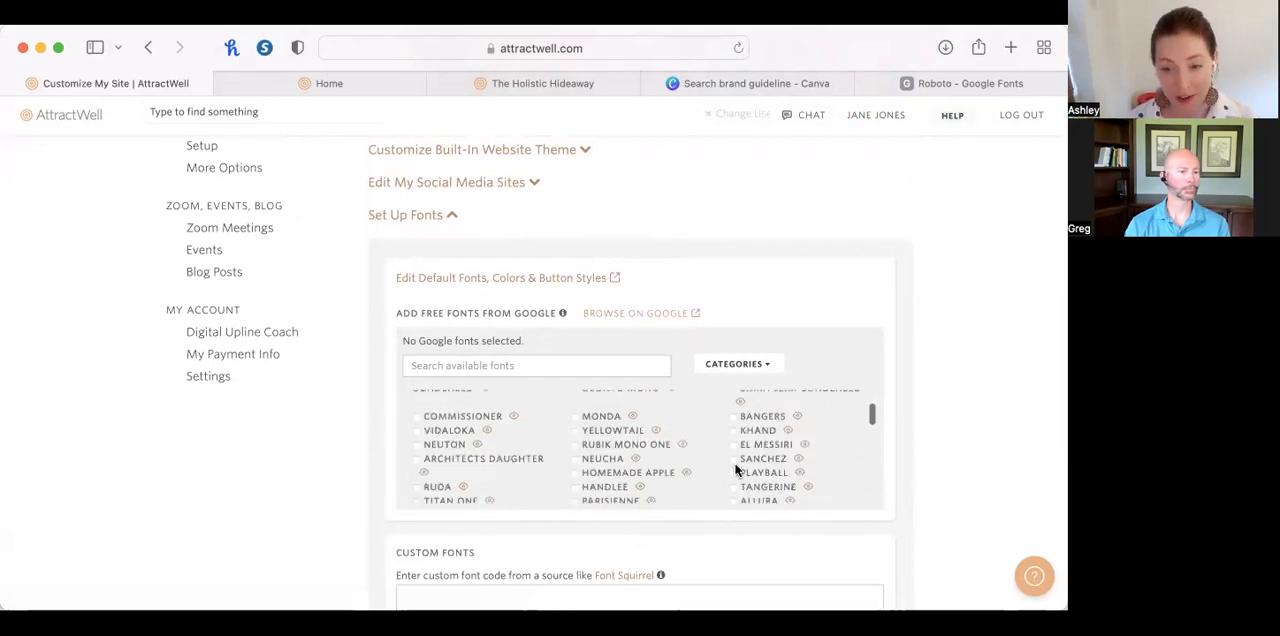
{"action": "scroll", "coordinate": [734, 468], "scroll_direction": "down", "scroll_amount": 8}
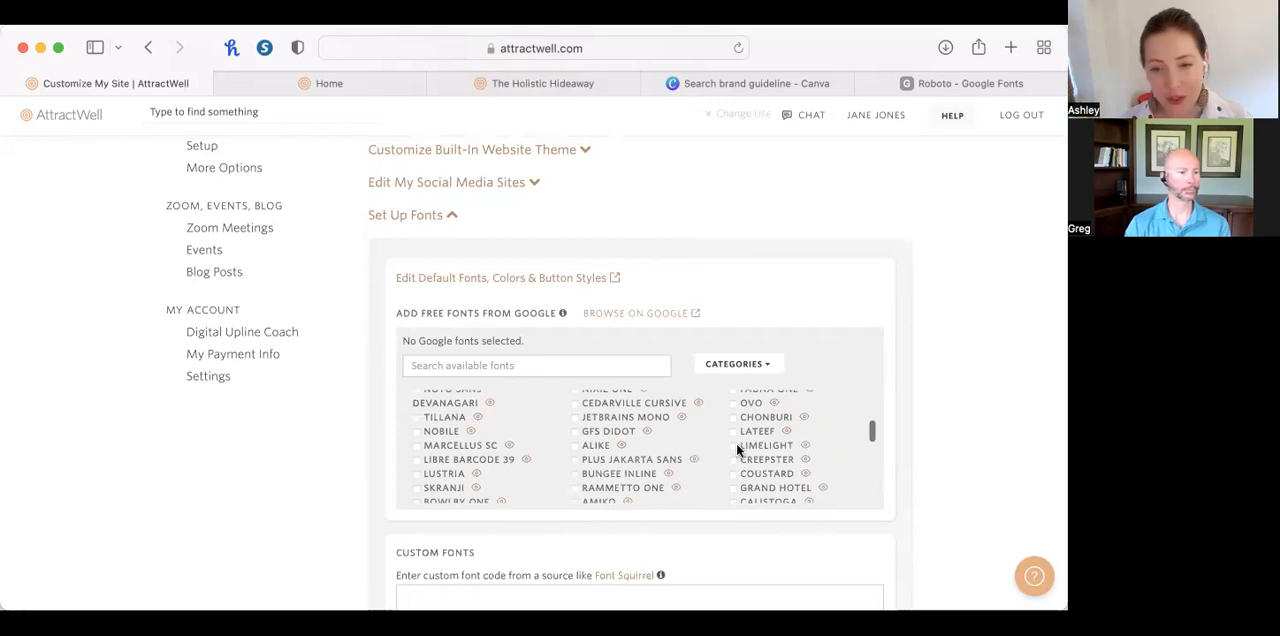
Add the Lateef Google font to the website's font setup and save the changes.
{"action": "left_click", "coordinate": [732, 431]}
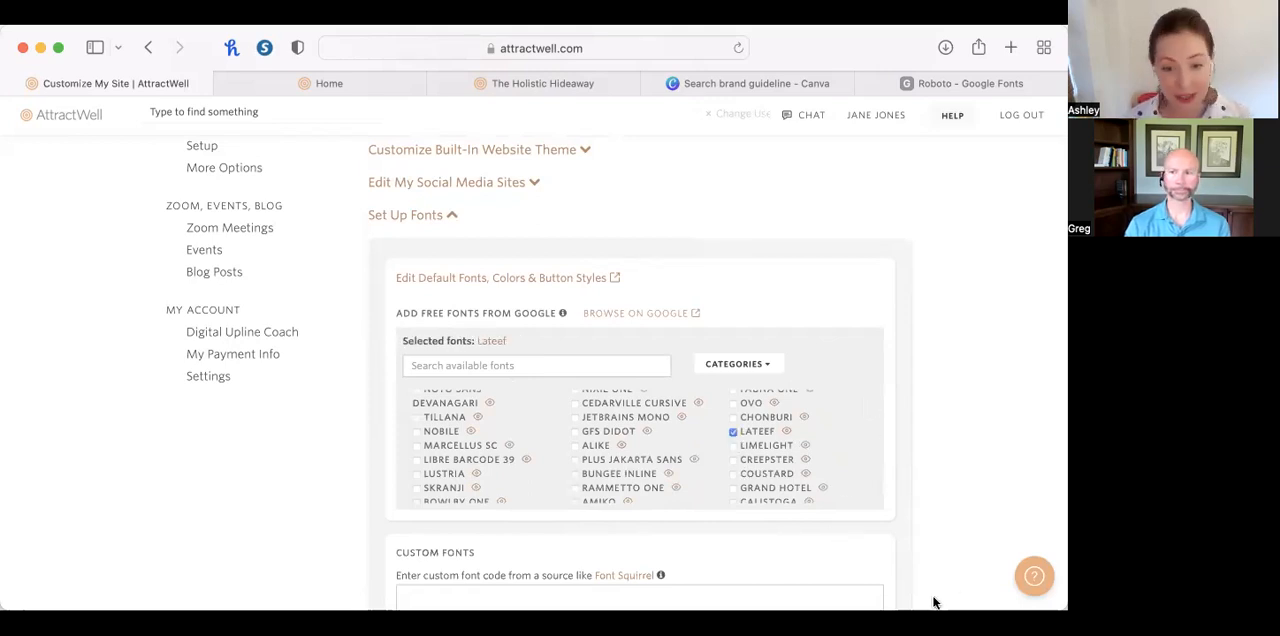
{"action": "scroll", "coordinate": [933, 600], "scroll_direction": "down", "scroll_amount": 3}
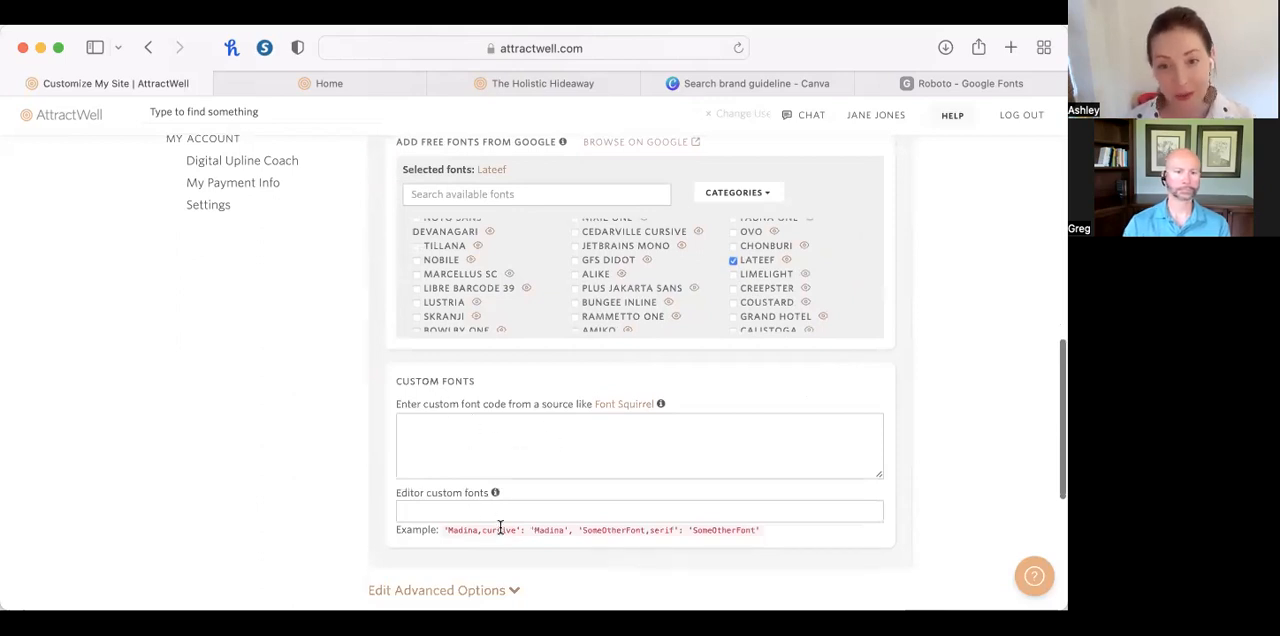
{"action": "left_click", "coordinate": [713, 84]}
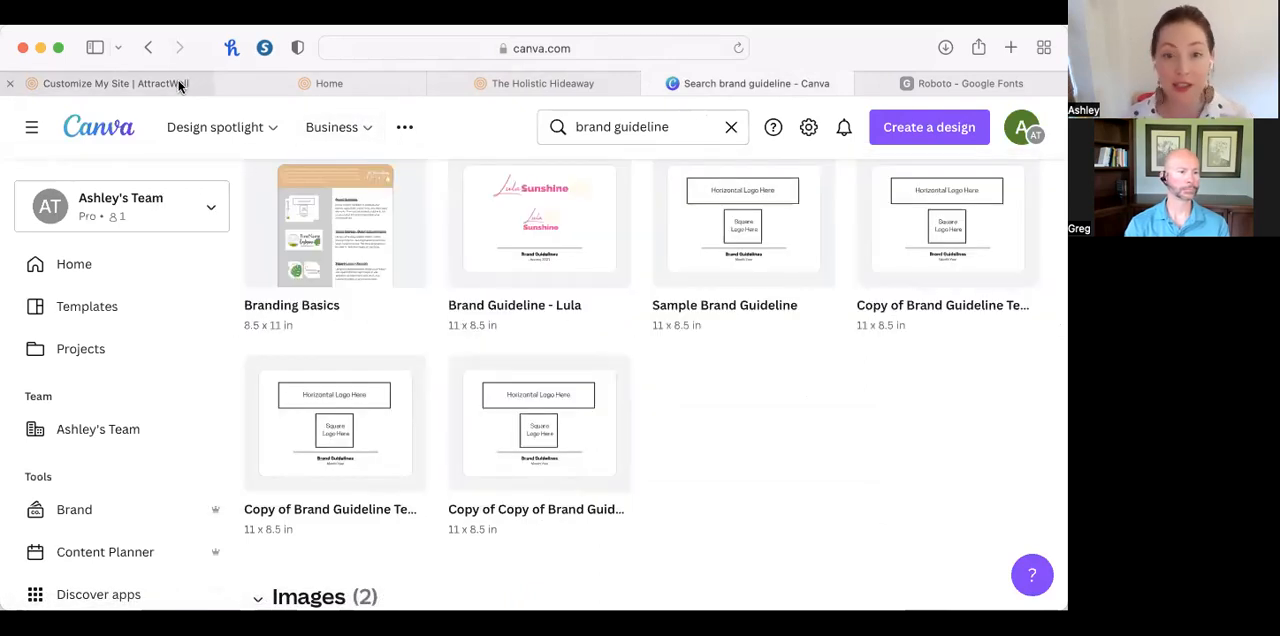
{"action": "left_click", "coordinate": [137, 84]}
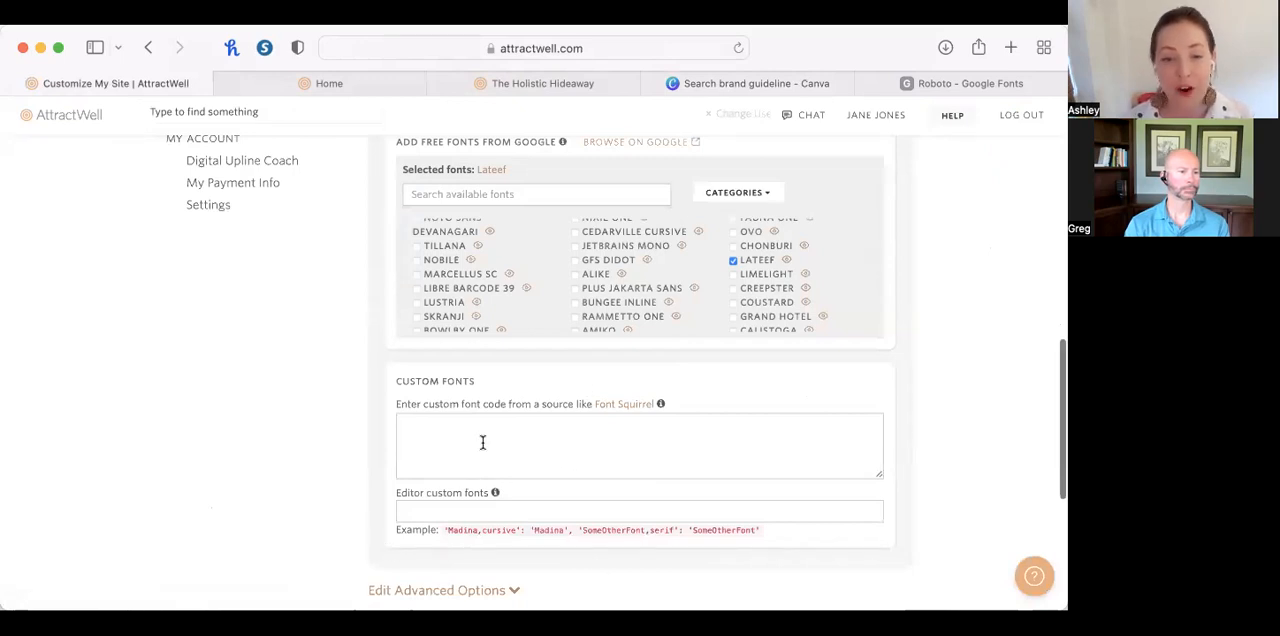
{"action": "scroll", "coordinate": [608, 528], "scroll_direction": "down", "scroll_amount": 2}
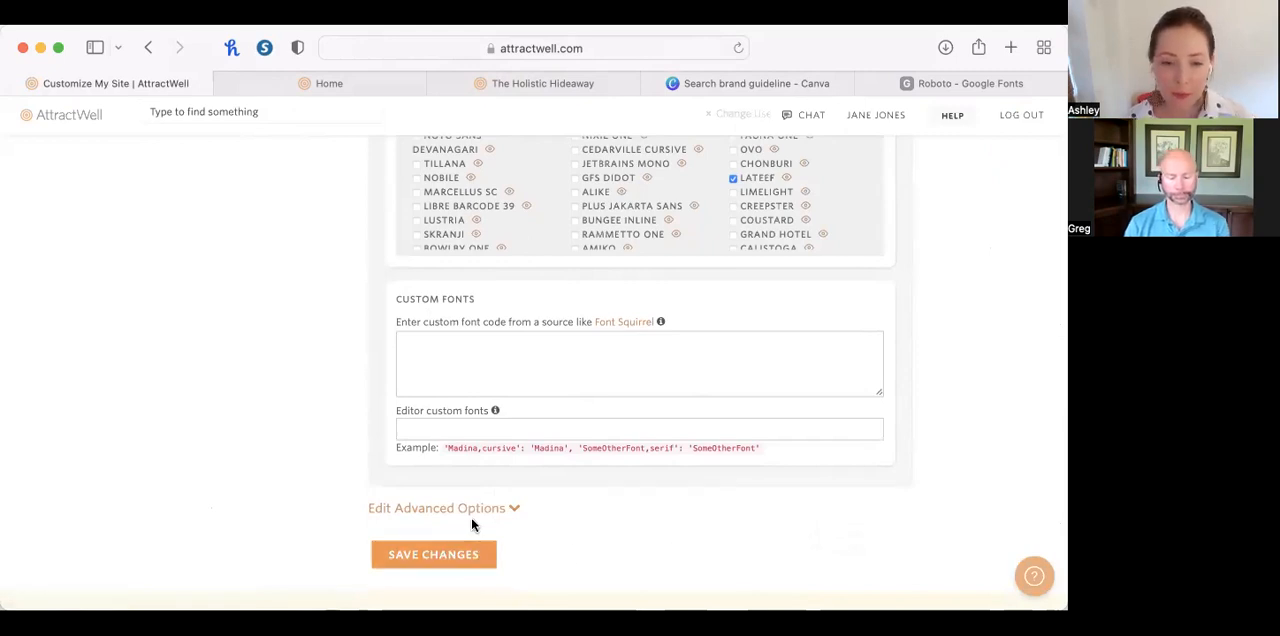
{"action": "left_click", "coordinate": [466, 555]}
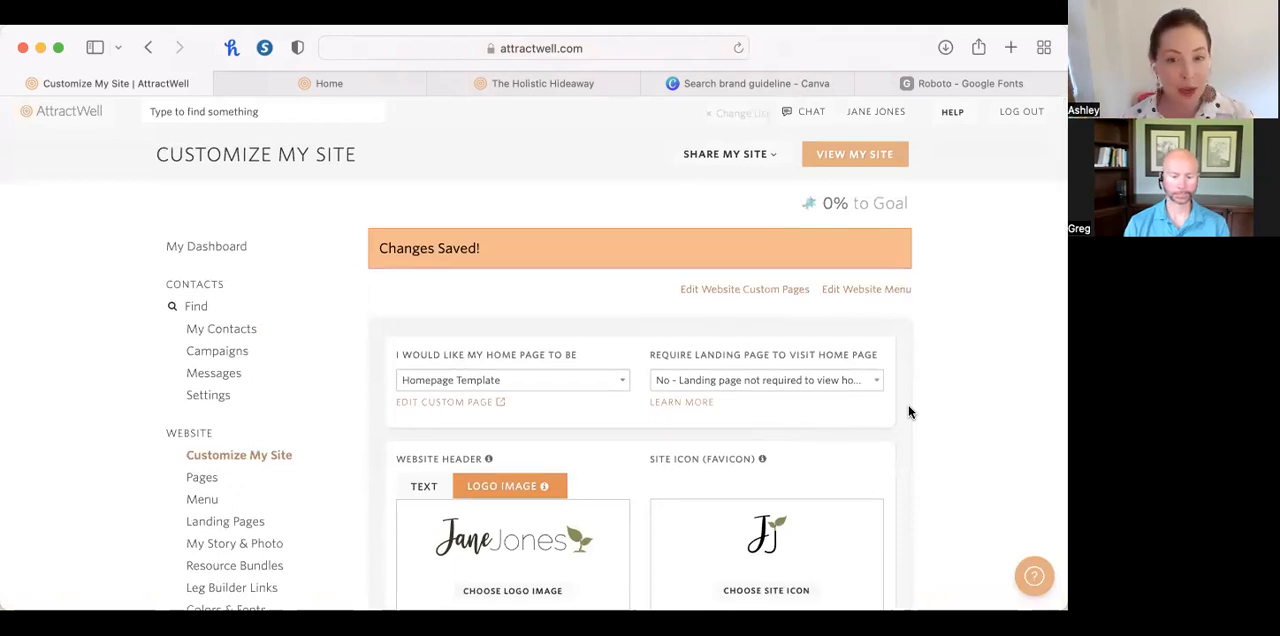
Check how the header logo looks on the How to Place an Order page of The Holistic Hideaway.
{"action": "scroll", "coordinate": [909, 411], "scroll_direction": "down", "scroll_amount": 3}
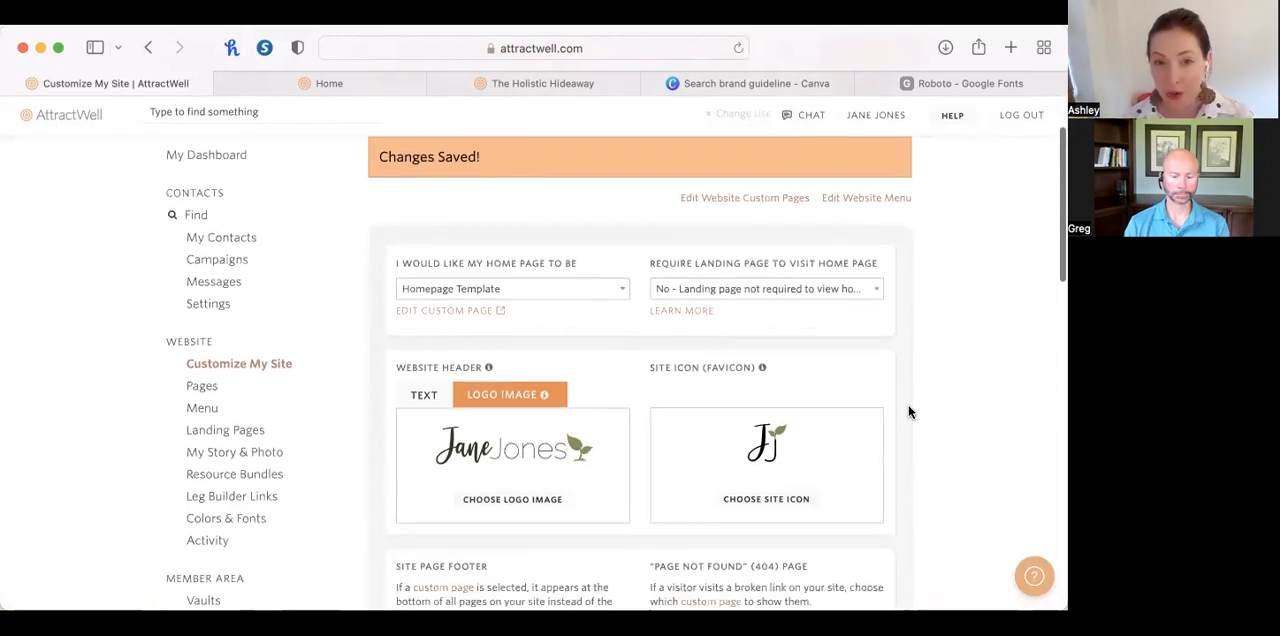
{"action": "scroll", "coordinate": [909, 411], "scroll_direction": "up", "scroll_amount": 1}
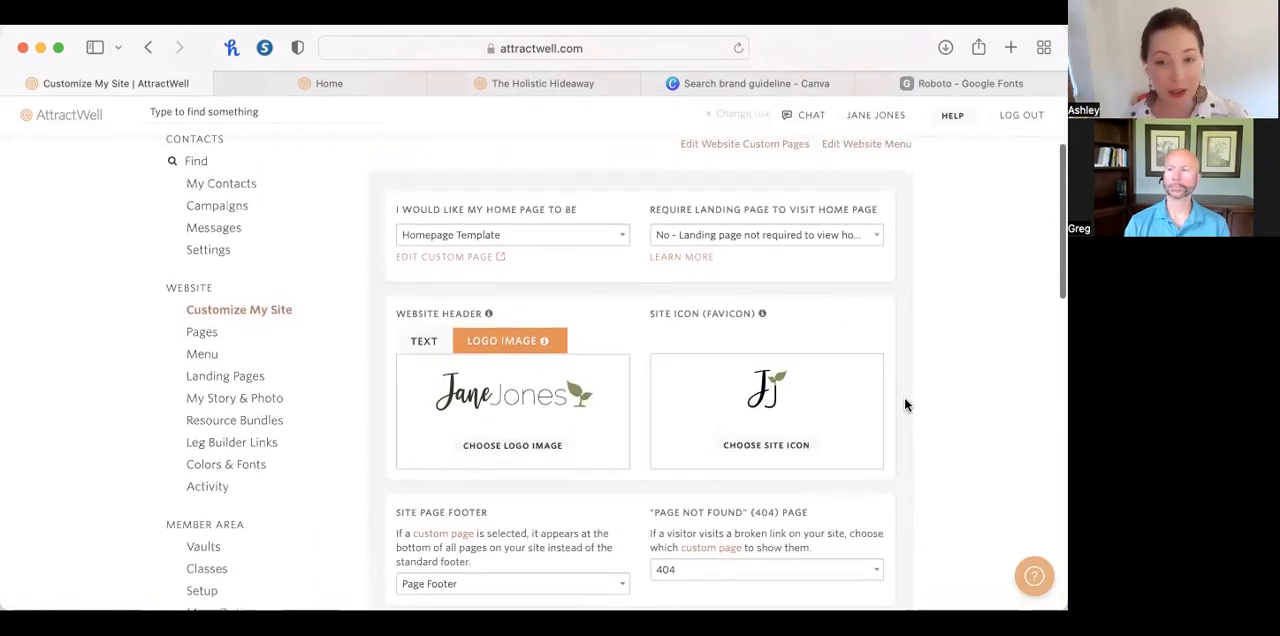
{"action": "left_click", "coordinate": [570, 84]}
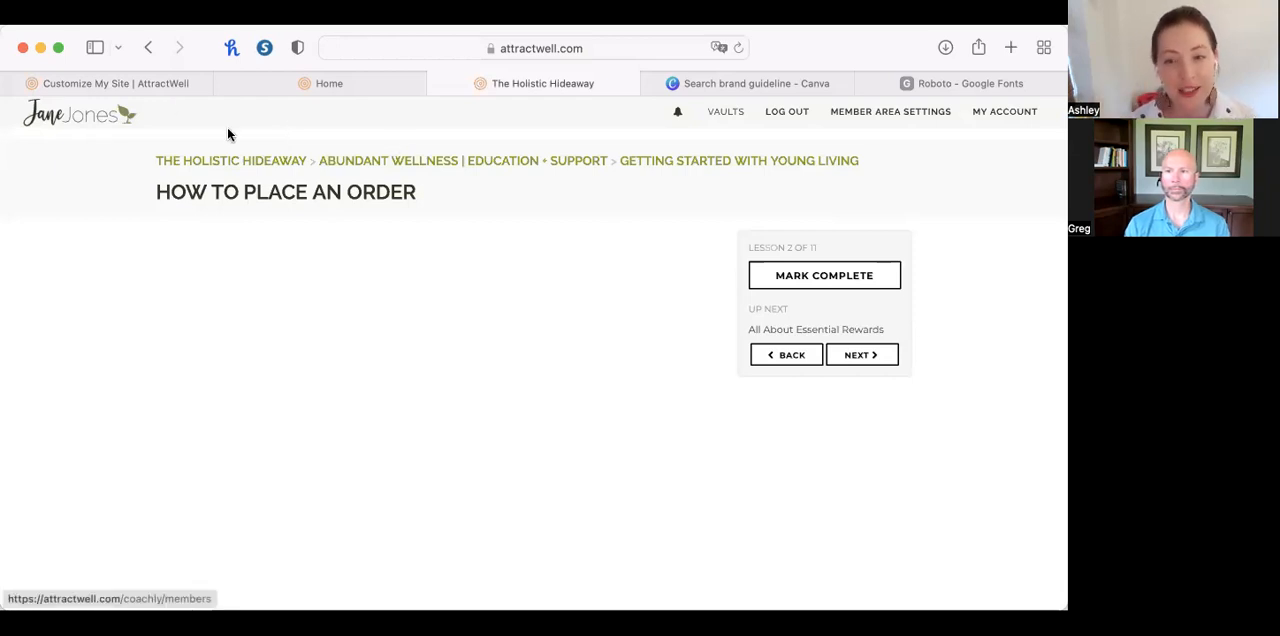
{"action": "scroll", "coordinate": [165, 127], "scroll_direction": "up", "scroll_amount": 5}
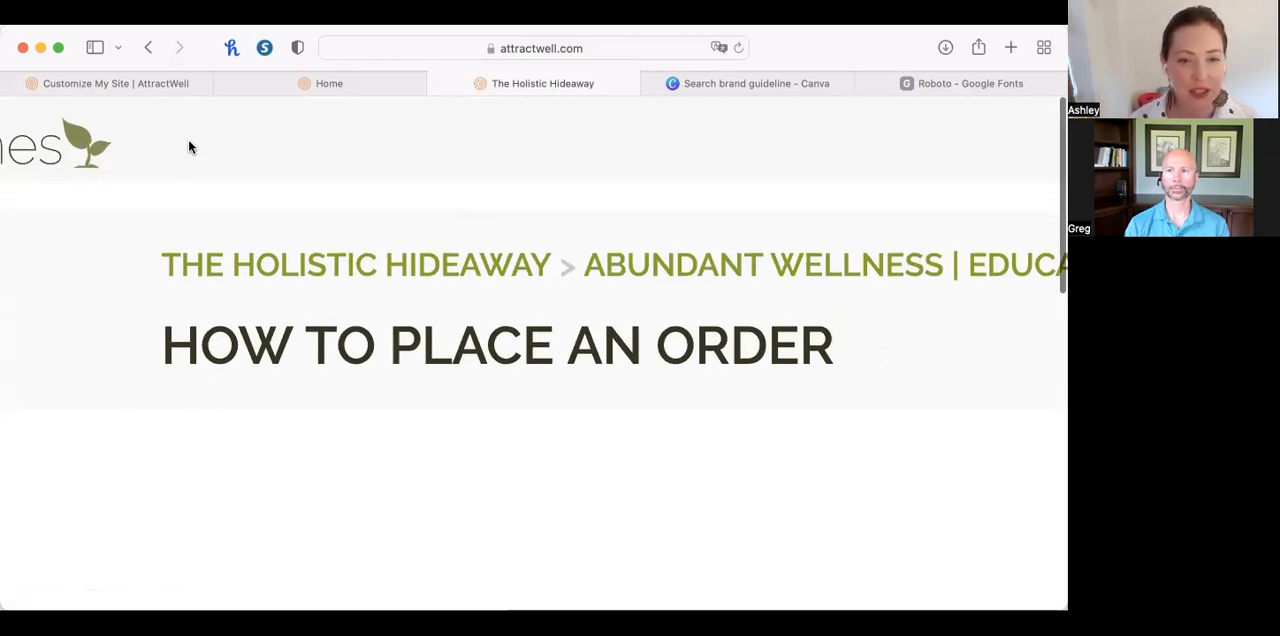
{"action": "scroll", "coordinate": [188, 139], "scroll_direction": "down", "scroll_amount": 5}
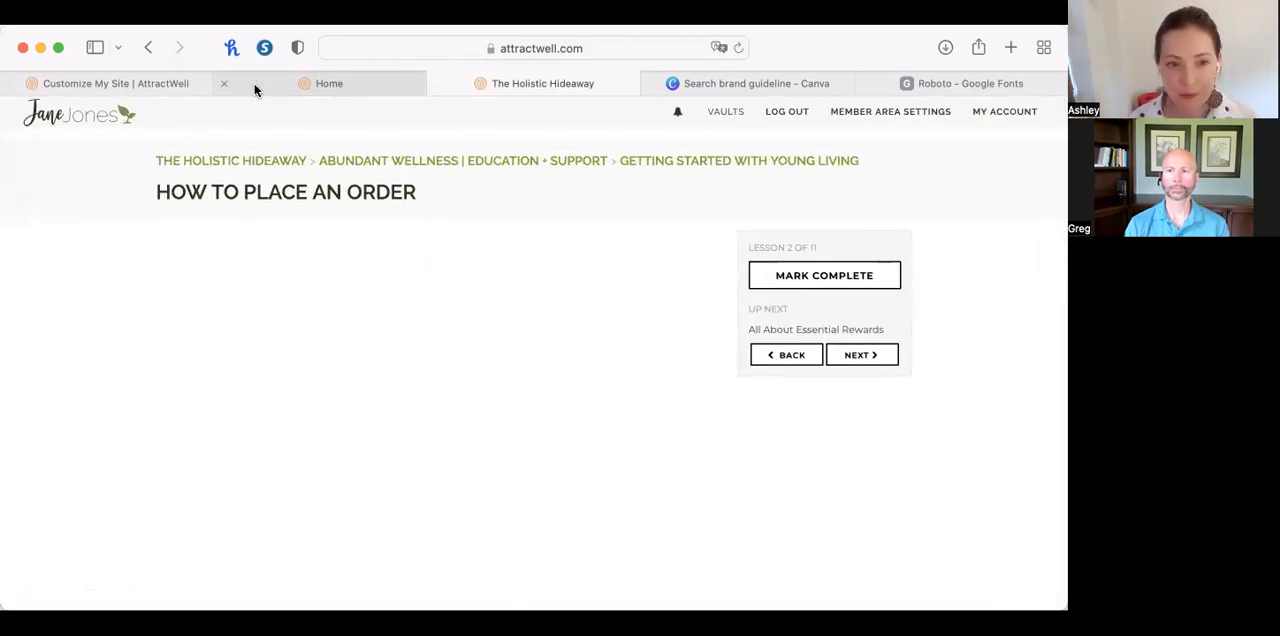
Return to Customize My Site and review the website header's text and logo image options, including the logo image picker.
{"action": "left_click", "coordinate": [157, 84]}
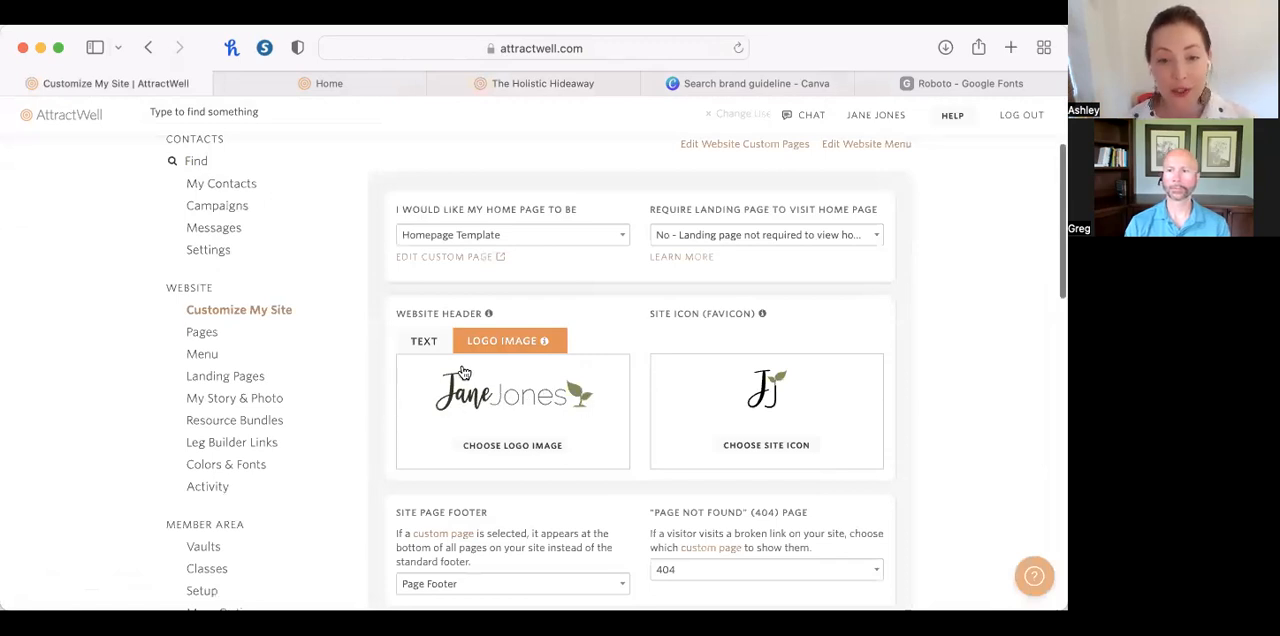
{"action": "left_click", "coordinate": [432, 341]}
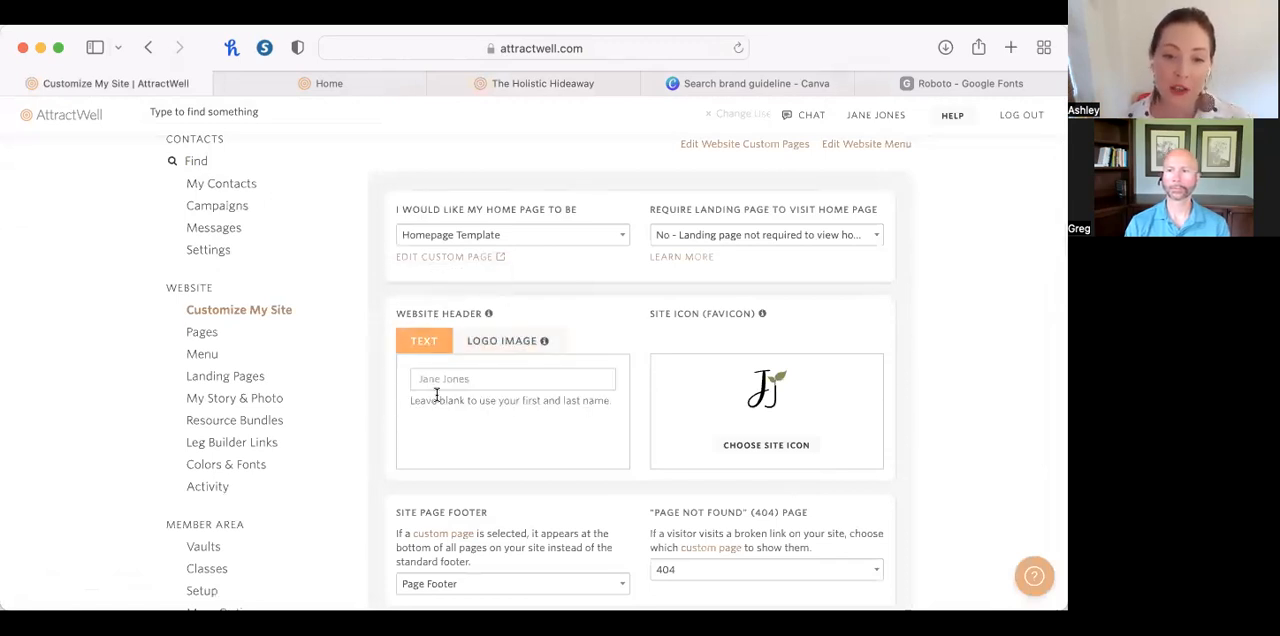
{"action": "left_click", "coordinate": [506, 345]}
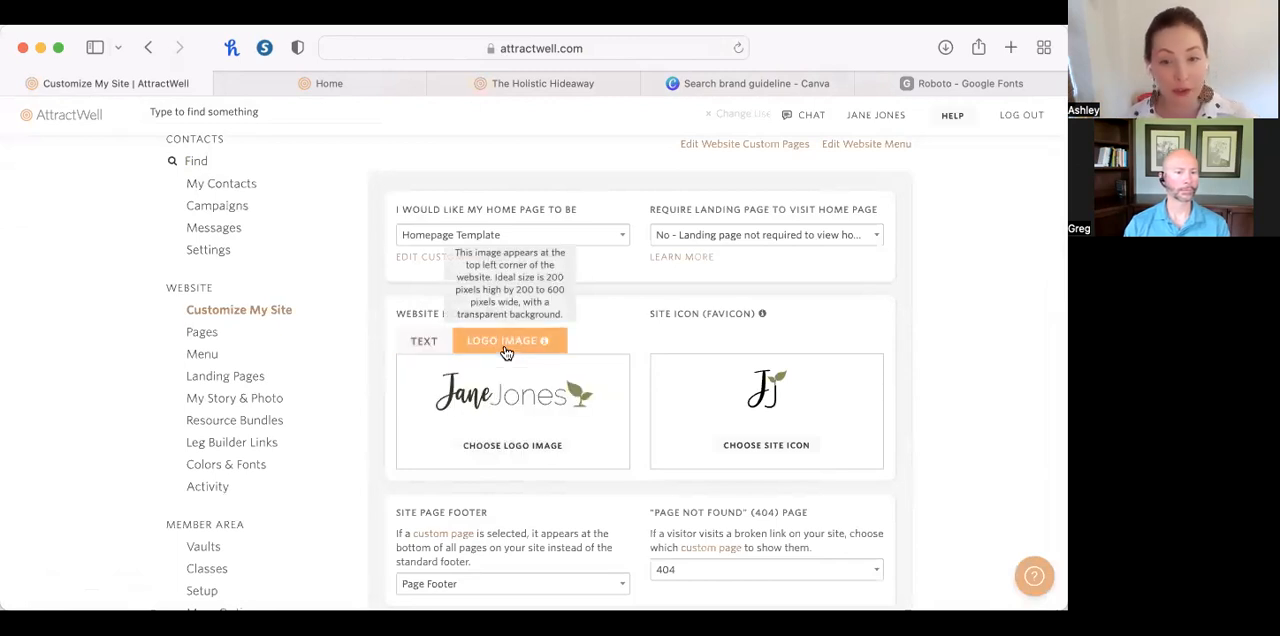
{"action": "left_click", "coordinate": [554, 449]}
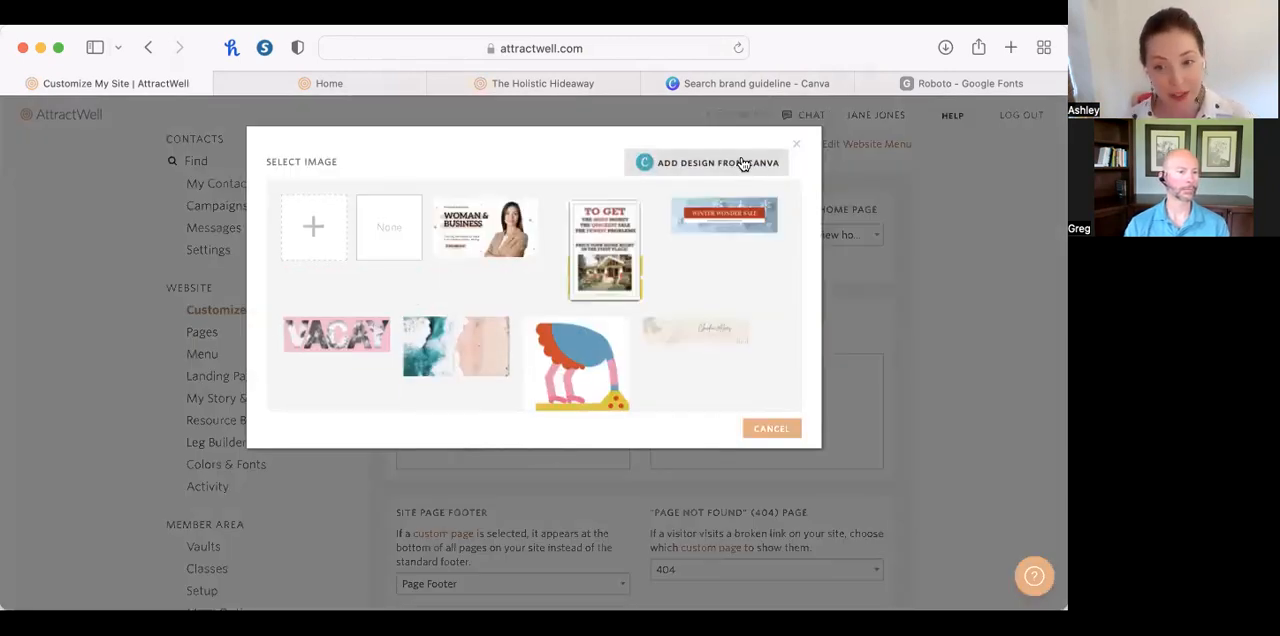
{"action": "left_click", "coordinate": [797, 144]}
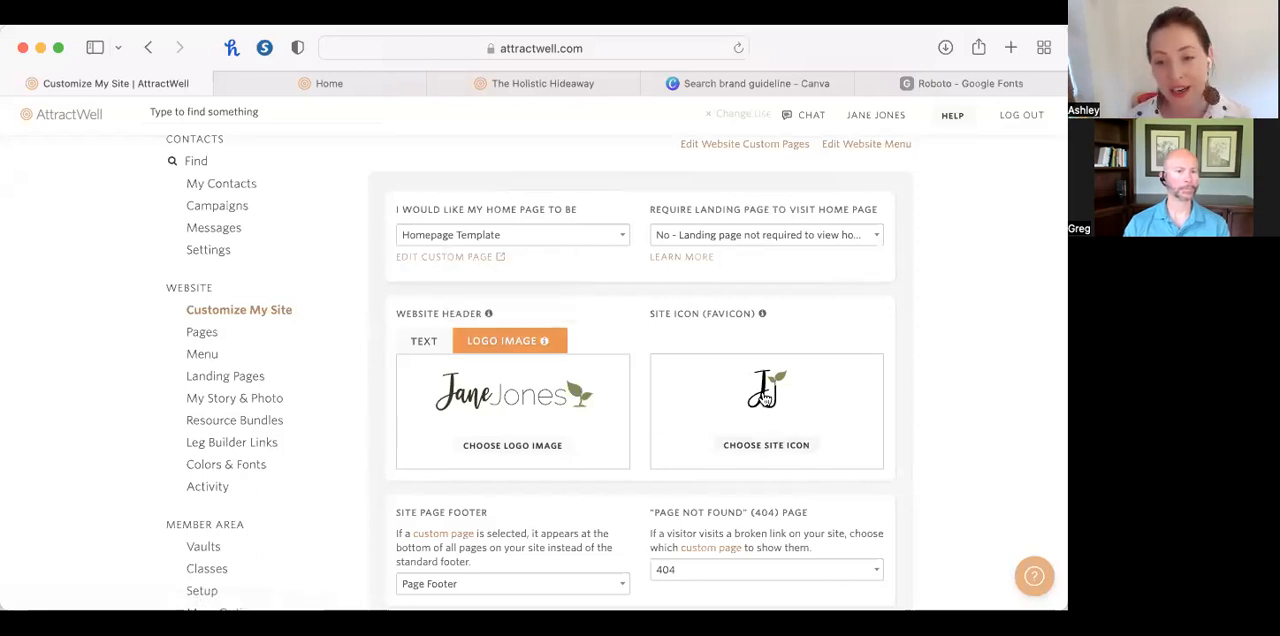
View the image choices for the site icon, close them and look over the header, footer and 404 page settings.
{"action": "left_click", "coordinate": [776, 448]}
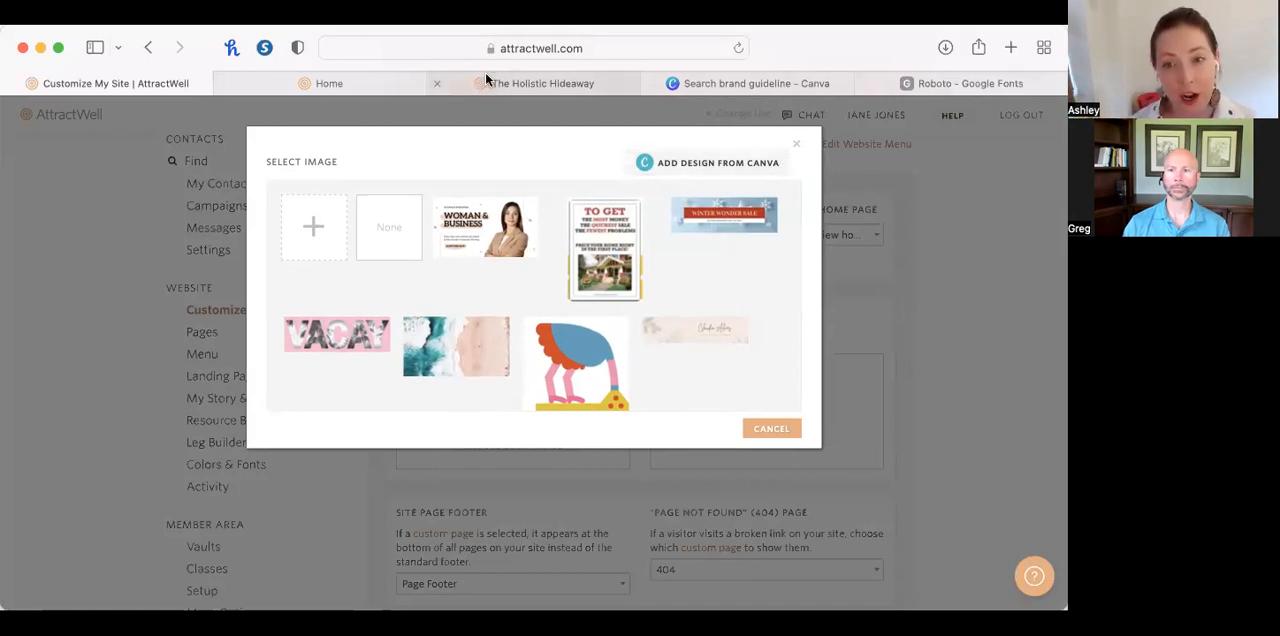
{"action": "left_click", "coordinate": [798, 149]}
{"action": "scroll", "coordinate": [791, 428], "scroll_direction": "down", "scroll_amount": 2}
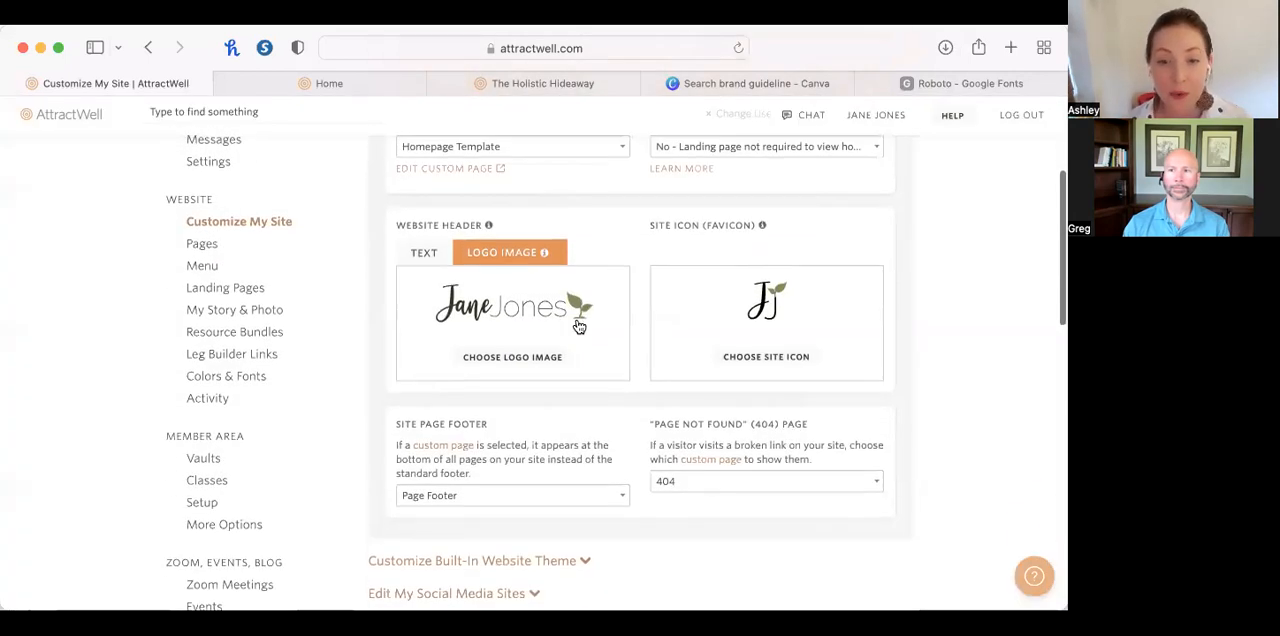
{"action": "scroll", "coordinate": [617, 447], "scroll_direction": "up", "scroll_amount": 1}
{"action": "scroll", "coordinate": [617, 447], "scroll_direction": "down", "scroll_amount": 3}
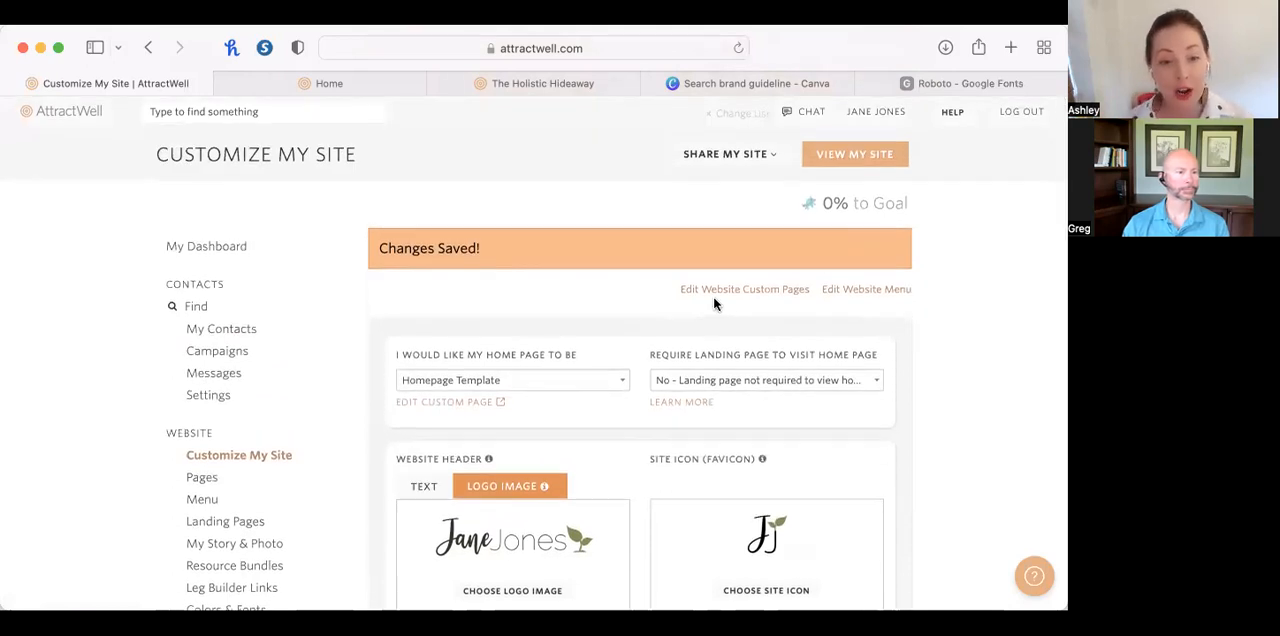
{"action": "scroll", "coordinate": [700, 310], "scroll_direction": "down", "scroll_amount": 2}
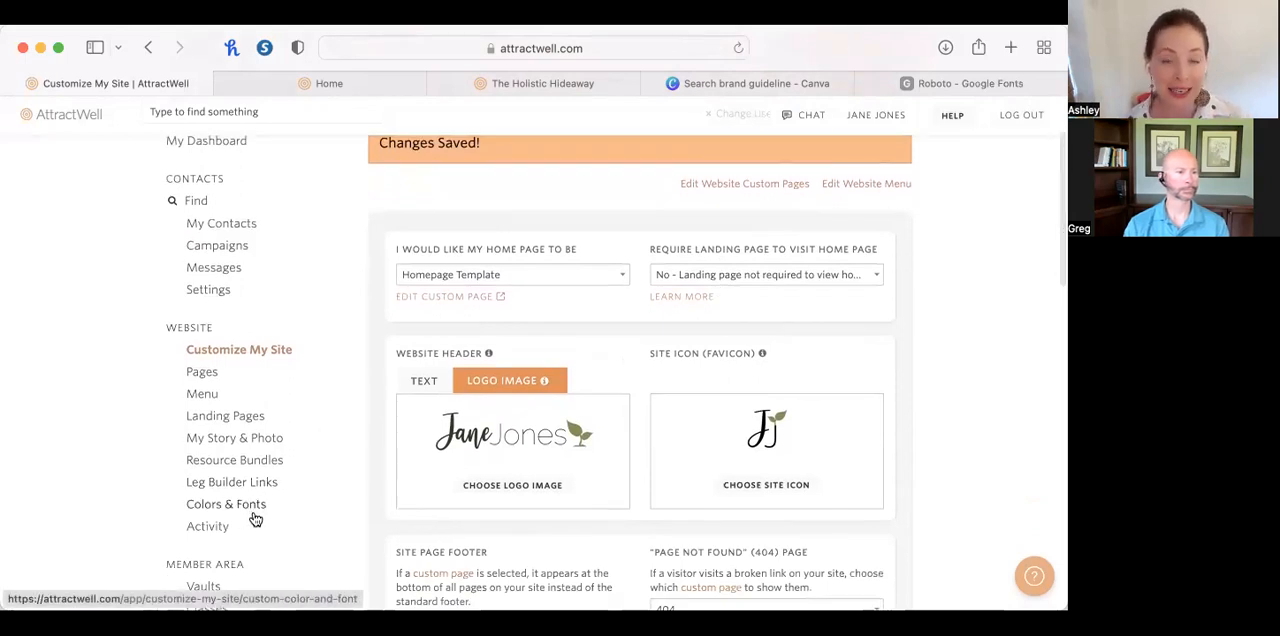
{"action": "scroll", "coordinate": [257, 517], "scroll_direction": "down", "scroll_amount": 3}
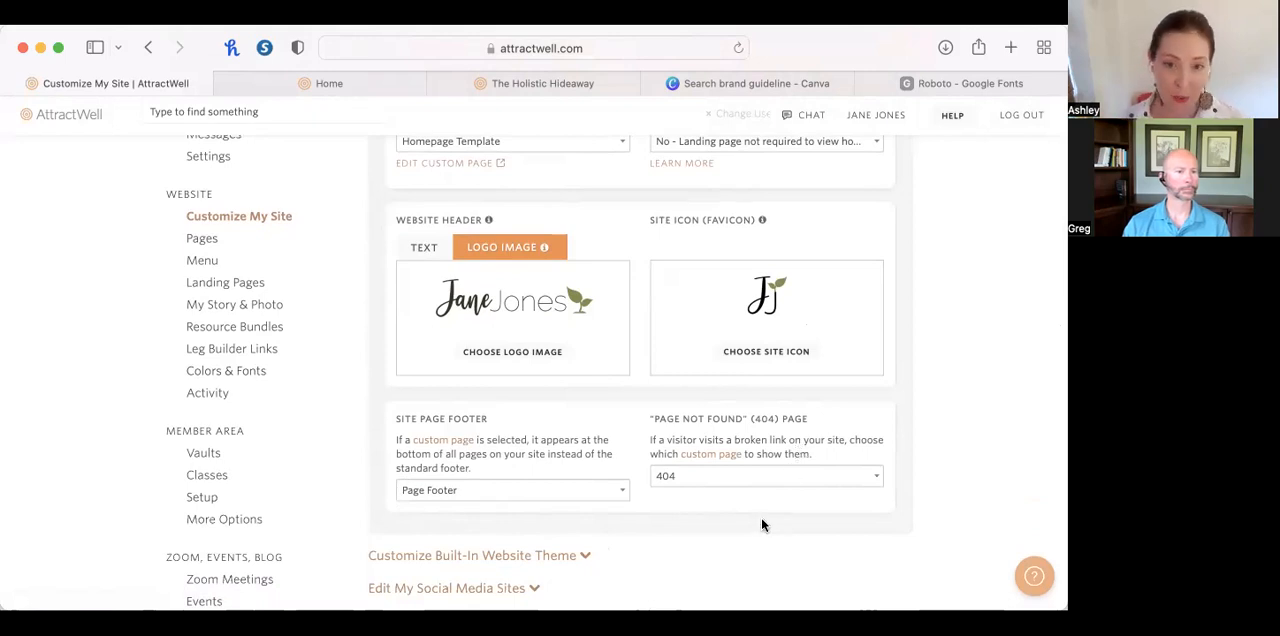
{"action": "scroll", "coordinate": [761, 517], "scroll_direction": "up", "scroll_amount": 3}
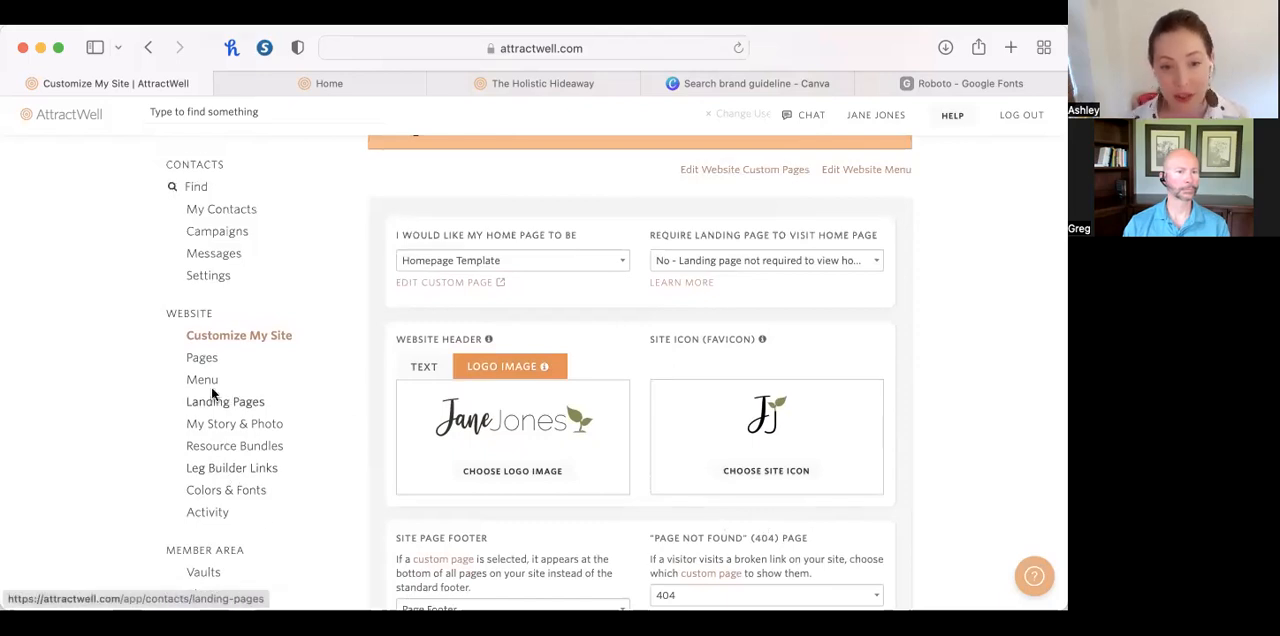
Look at the Website Pages list and return to the header and site icon settings in Customize My Site.
{"action": "left_click", "coordinate": [203, 360]}
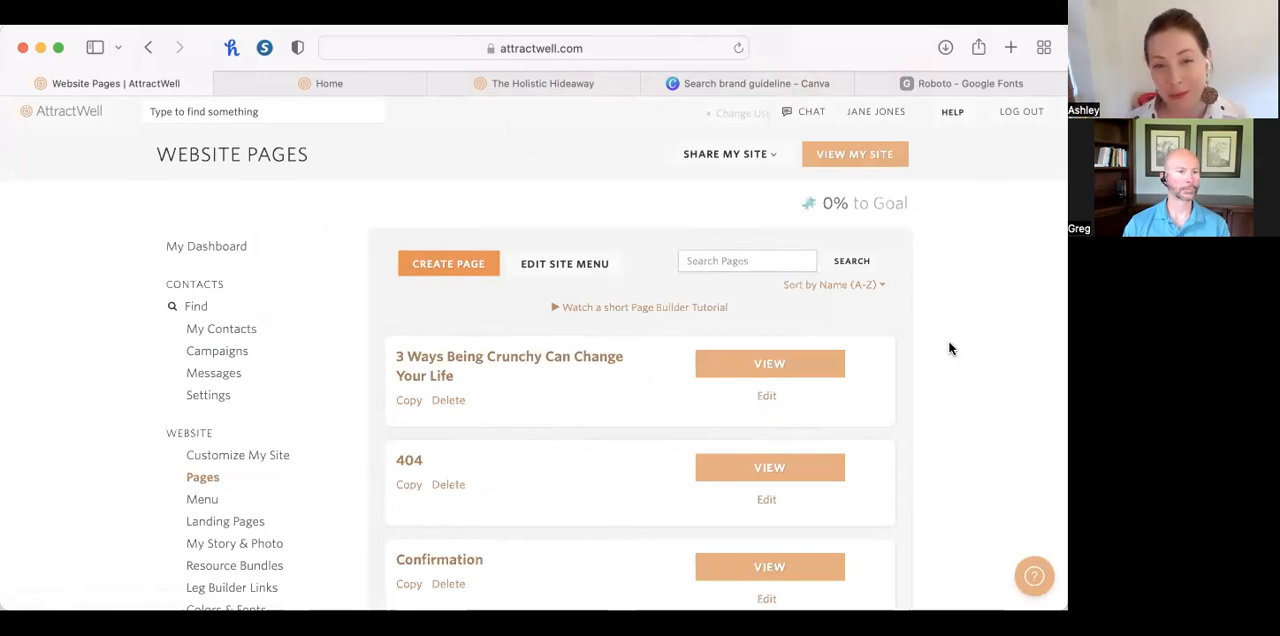
{"action": "scroll", "coordinate": [246, 445], "scroll_direction": "down", "scroll_amount": 1}
{"action": "left_click", "coordinate": [244, 440]}
{"action": "scroll", "coordinate": [243, 437], "scroll_direction": "down", "scroll_amount": 3}
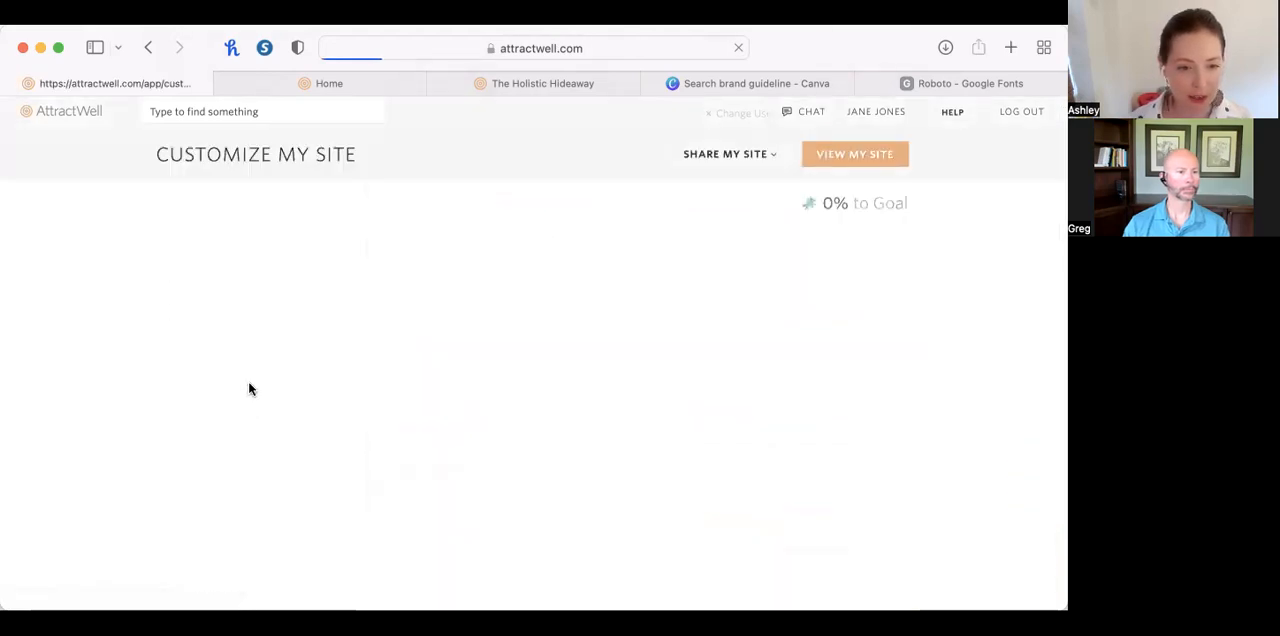
{"action": "scroll", "coordinate": [245, 466], "scroll_direction": "down", "scroll_amount": 2}
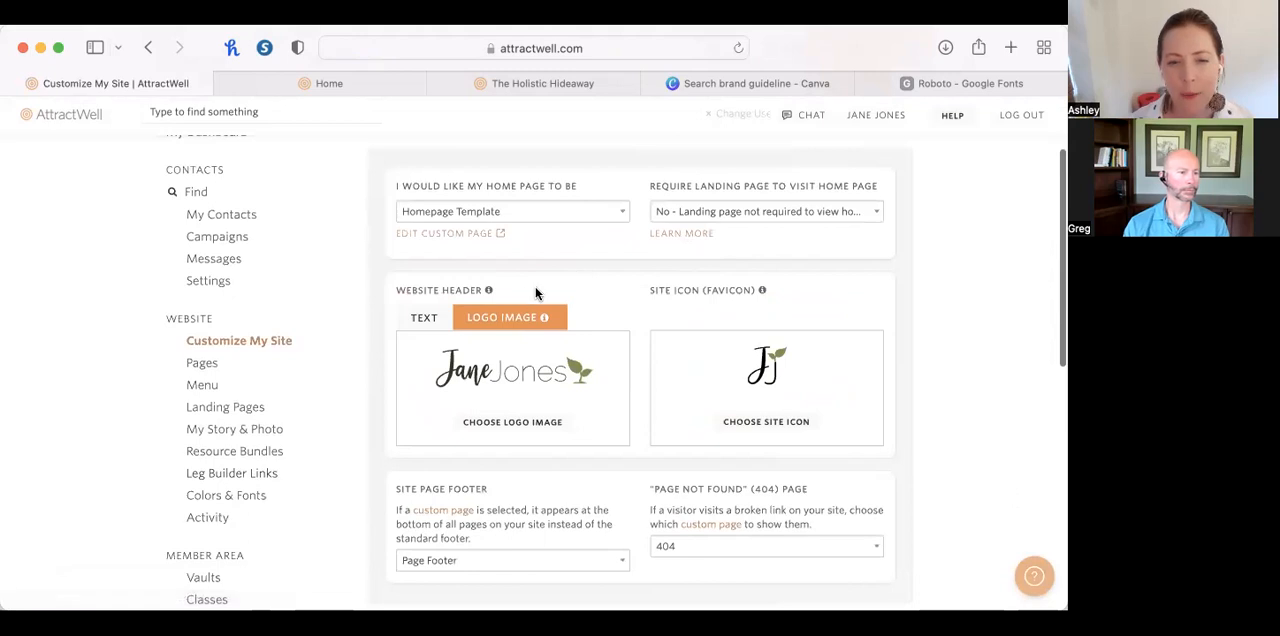
{"action": "mouse_move", "coordinate": [764, 291]}
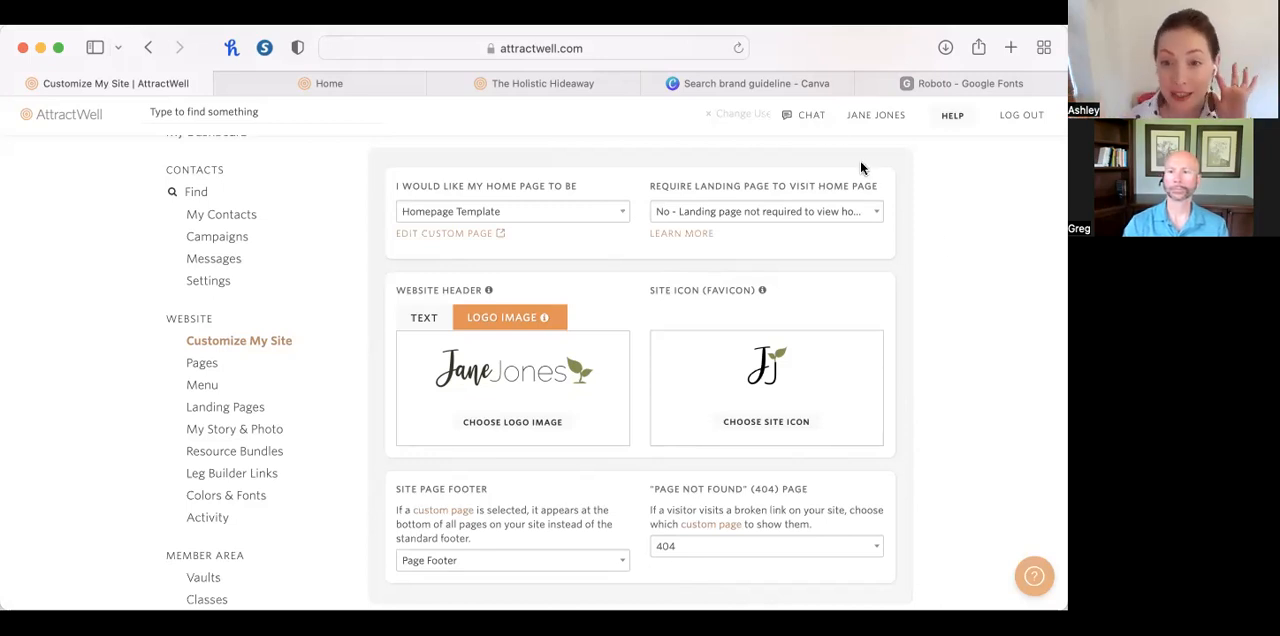
Switch to Canva and search the projects for "blog".
{"action": "left_click", "coordinate": [757, 83]}
{"action": "scroll", "coordinate": [949, 329], "scroll_direction": "up", "scroll_amount": 3}
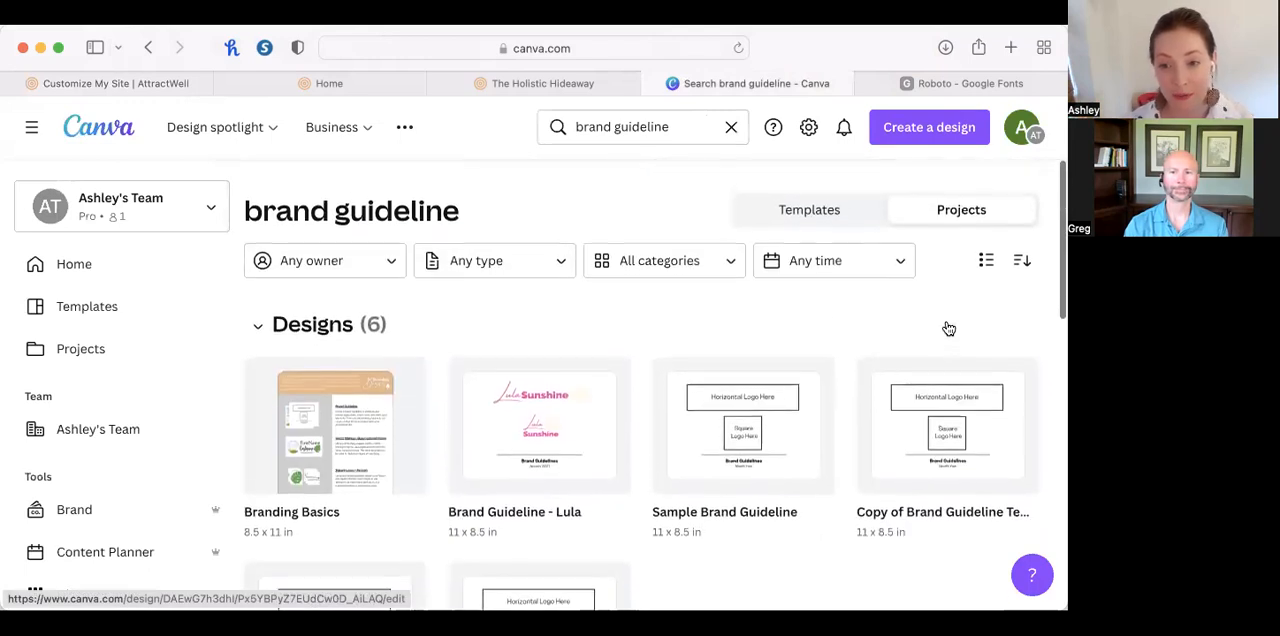
{"action": "left_click", "coordinate": [610, 131]}
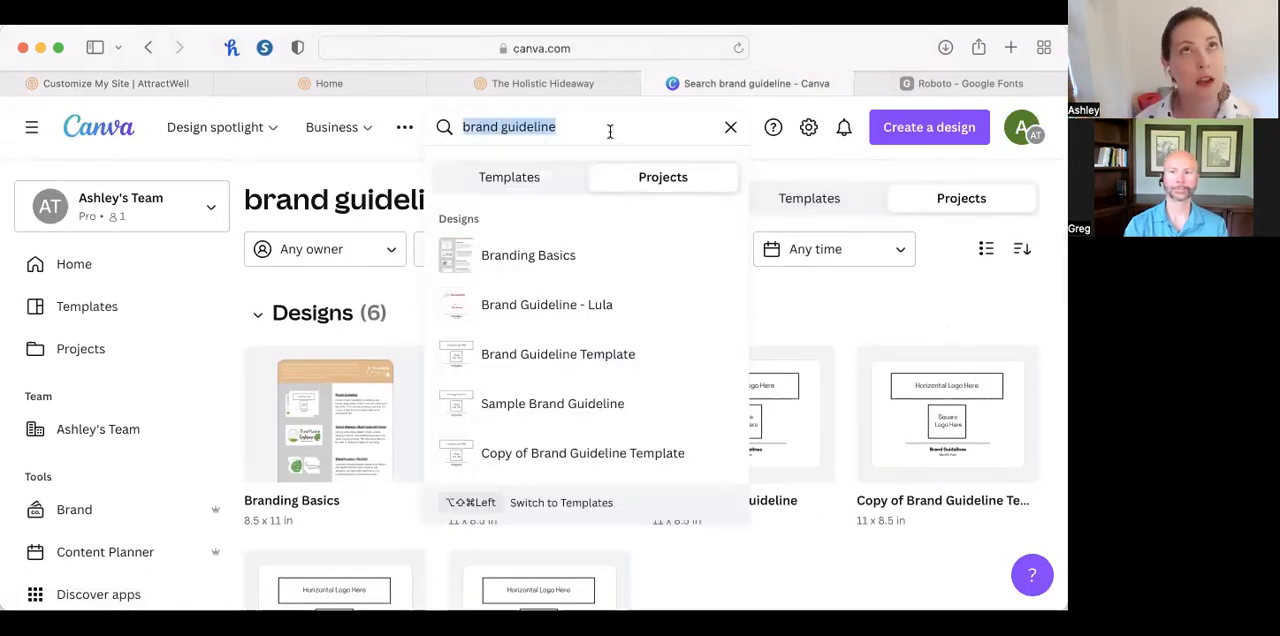
{"action": "type", "text": "blog"}
{"action": "key", "text": "Return"}
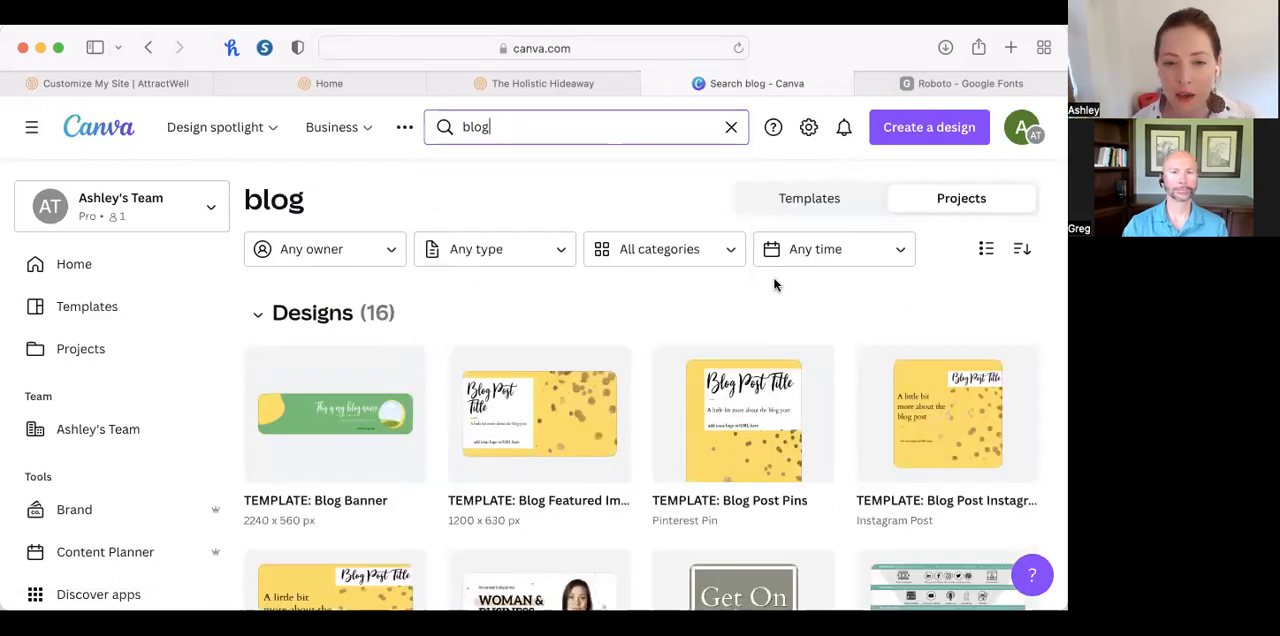
{"action": "scroll", "coordinate": [668, 397], "scroll_direction": "down", "scroll_amount": 2}
{"action": "scroll", "coordinate": [676, 397], "scroll_direction": "up", "scroll_amount": 2}
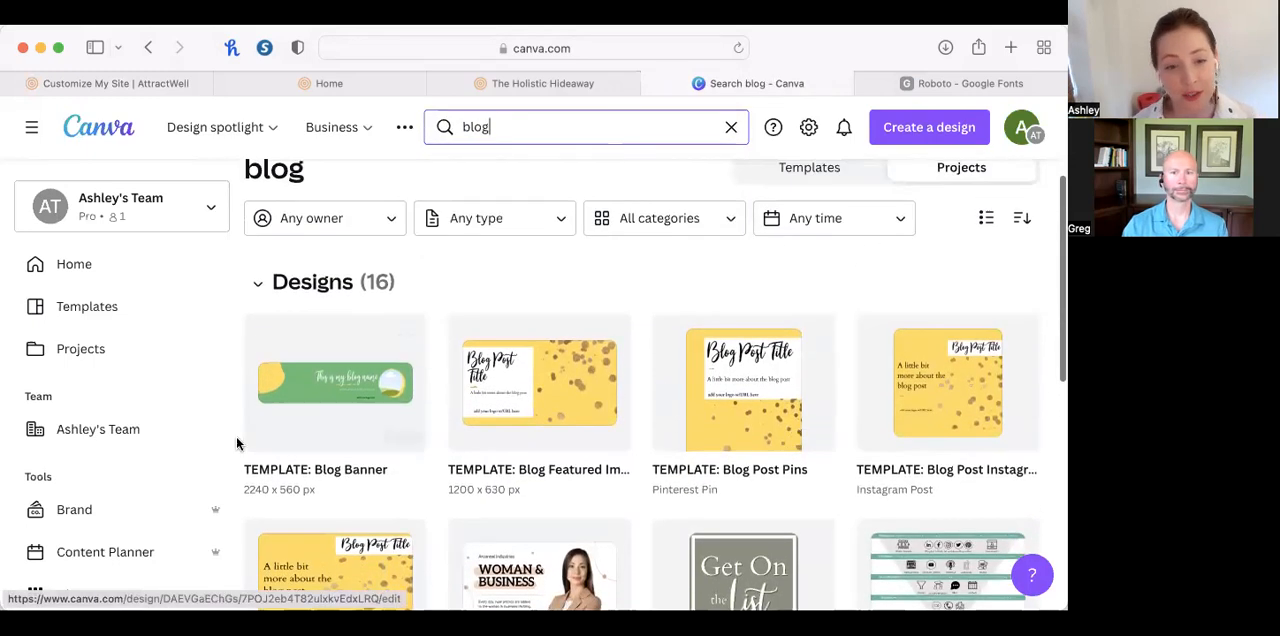
Open the "TEMPLATE: Blog Banner" design and look through its banner layouts on pages 1 to 4.
{"action": "left_click", "coordinate": [323, 377]}
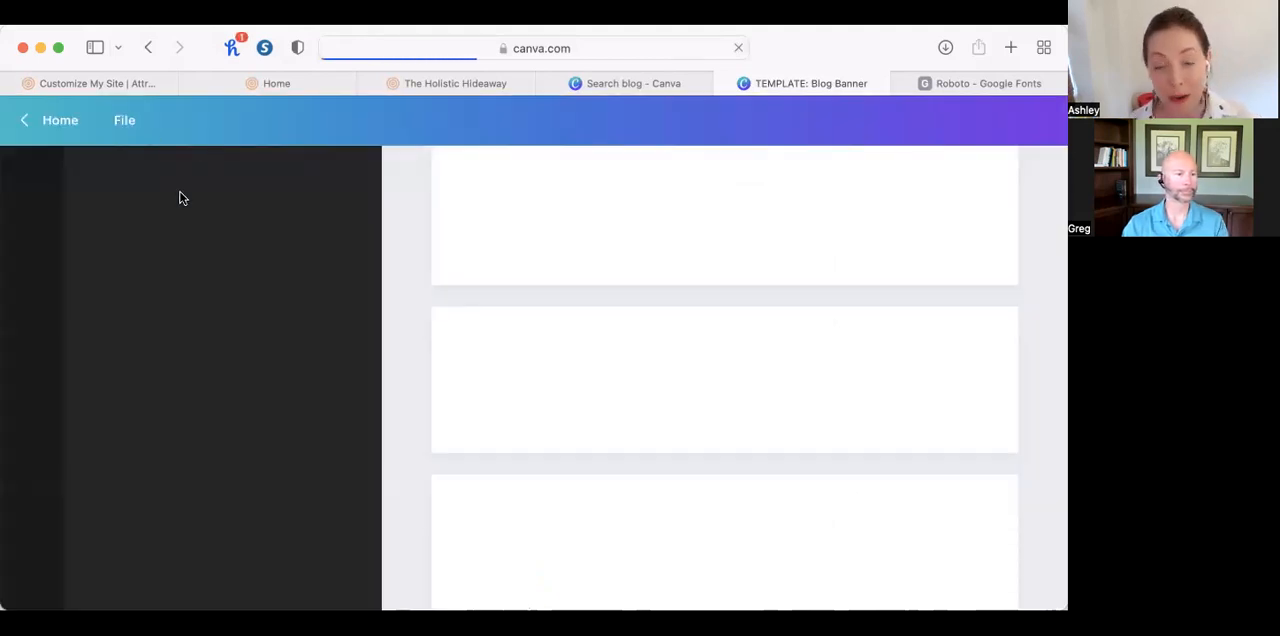
{"action": "scroll", "coordinate": [614, 327], "scroll_direction": "up", "scroll_amount": 3}
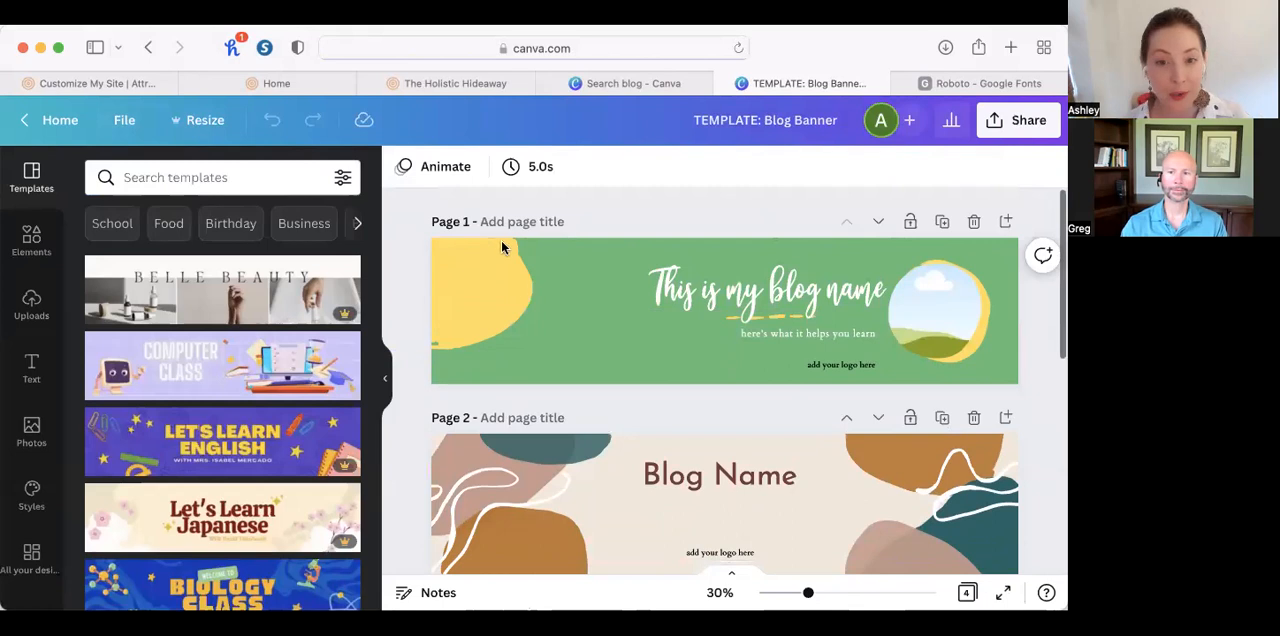
{"action": "scroll", "coordinate": [687, 360], "scroll_direction": "down", "scroll_amount": 2}
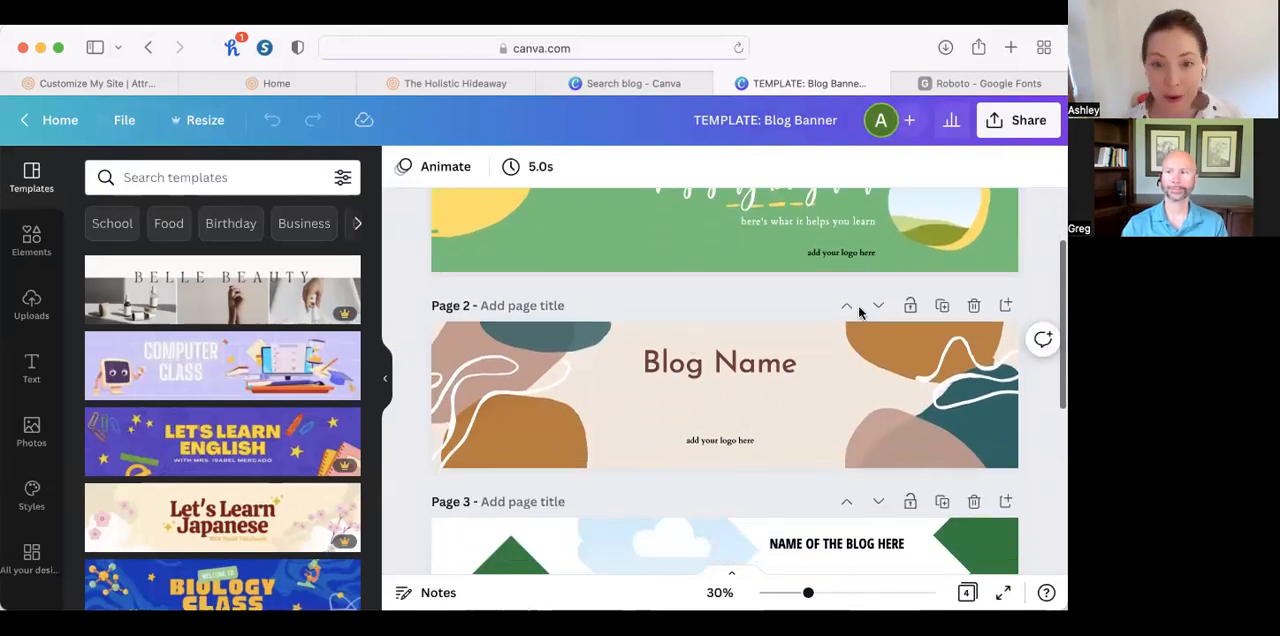
{"action": "scroll", "coordinate": [711, 357], "scroll_direction": "down", "scroll_amount": 3}
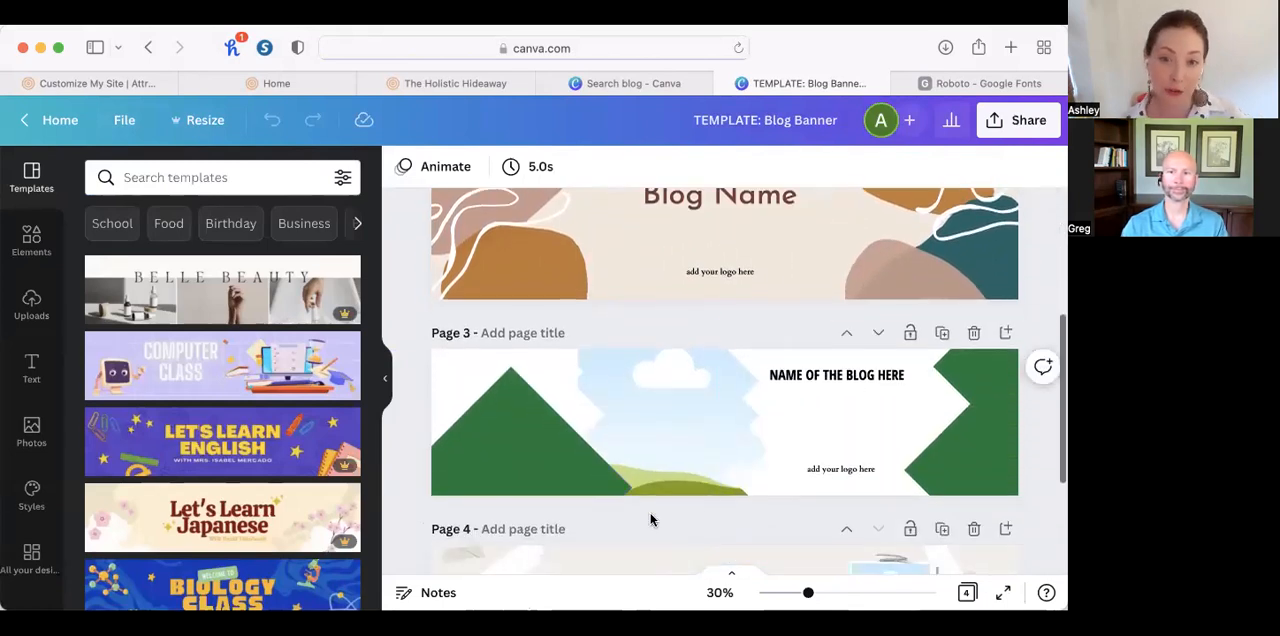
{"action": "scroll", "coordinate": [651, 519], "scroll_direction": "down", "scroll_amount": 4}
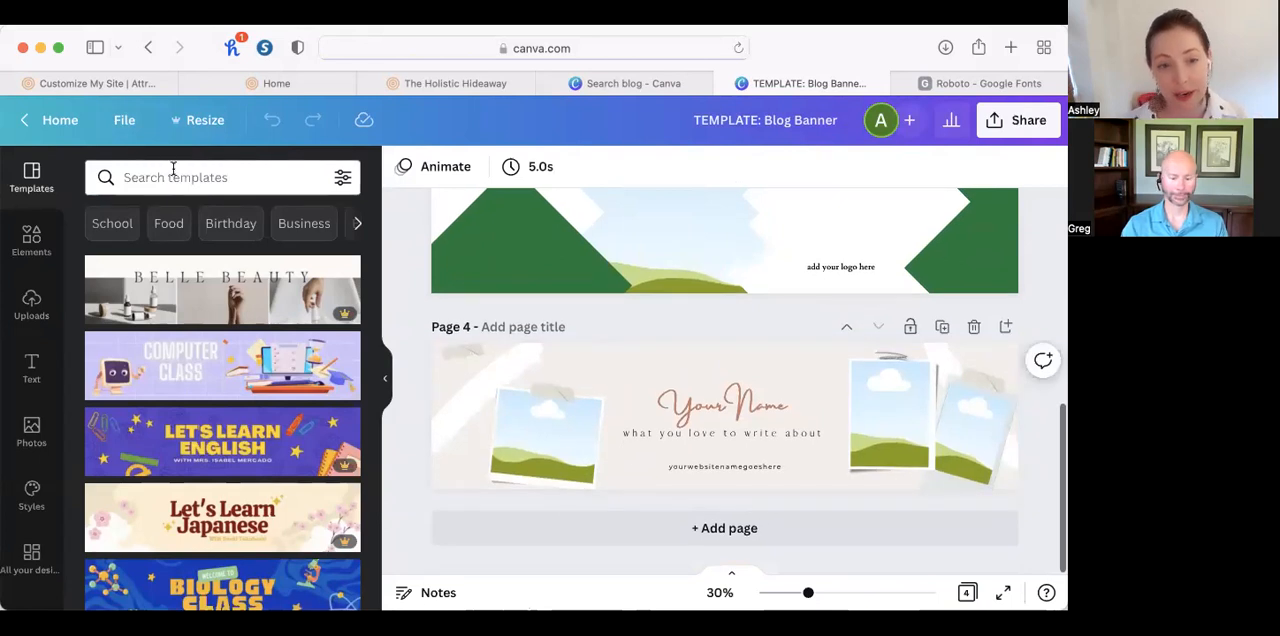
View the resize options for the blog banner design, close them and return to the page 1 banner.
{"action": "left_click", "coordinate": [180, 120]}
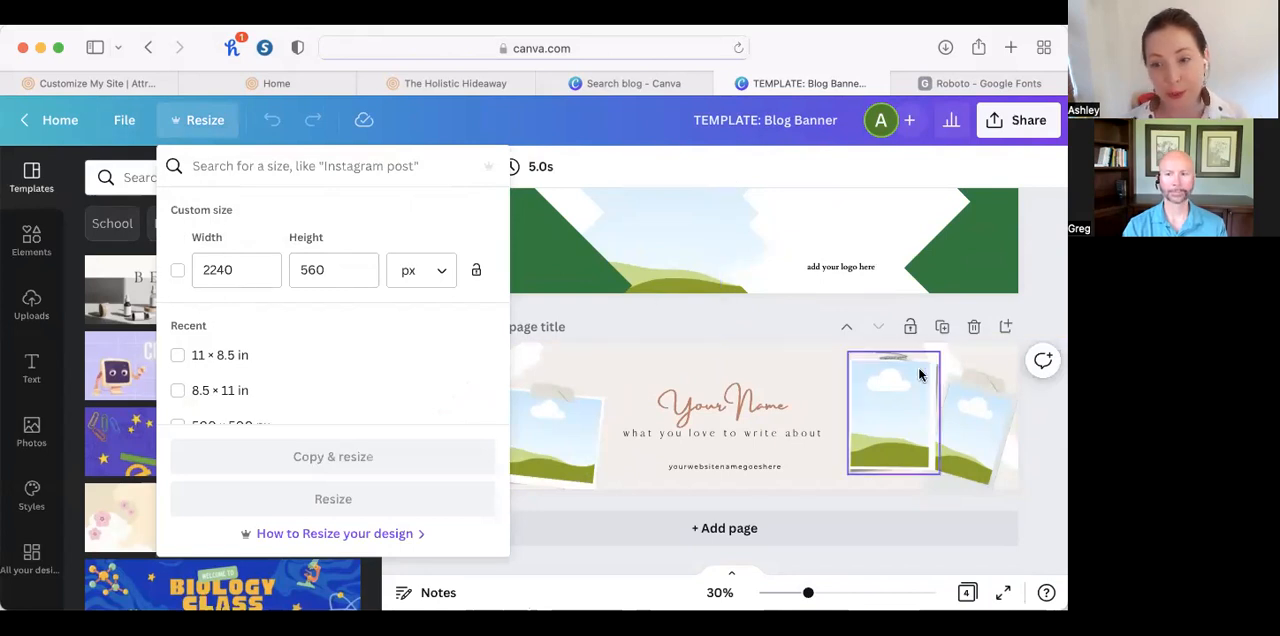
{"action": "left_click", "coordinate": [1044, 278]}
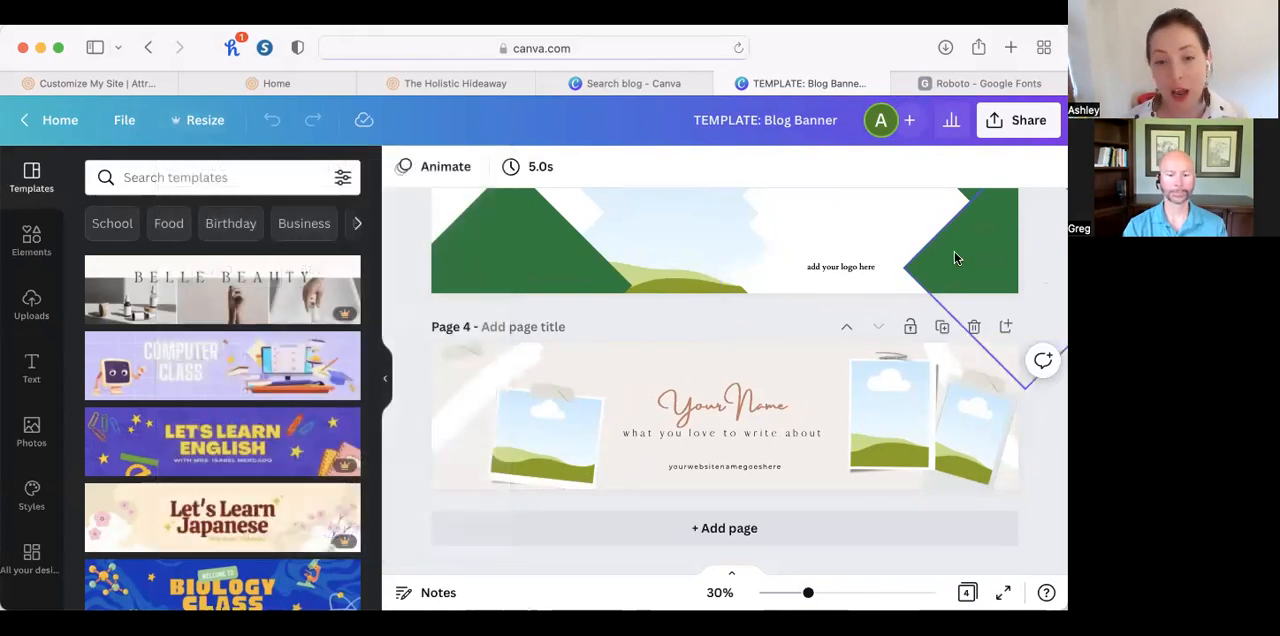
{"action": "scroll", "coordinate": [958, 258], "scroll_direction": "up", "scroll_amount": 10}
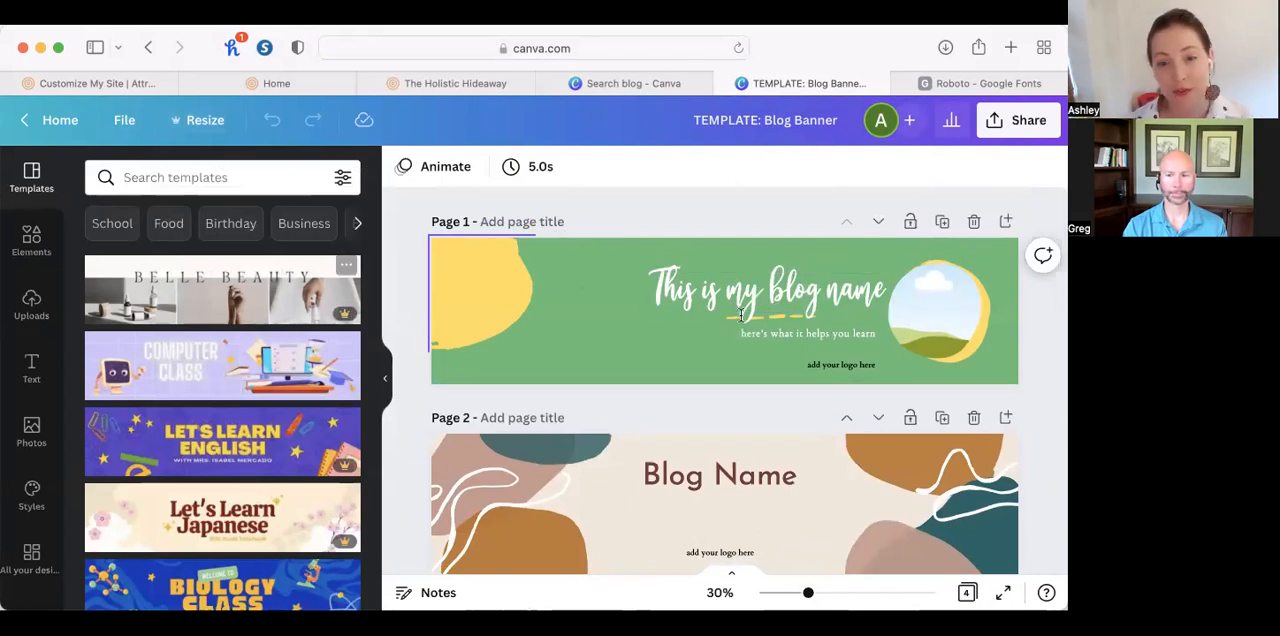
Recolor the yellow corner blob on the page 1 banner with the mustard yellow from the brand kit's second palette.
{"action": "left_click", "coordinate": [455, 275]}
{"action": "left_click", "coordinate": [403, 166]}
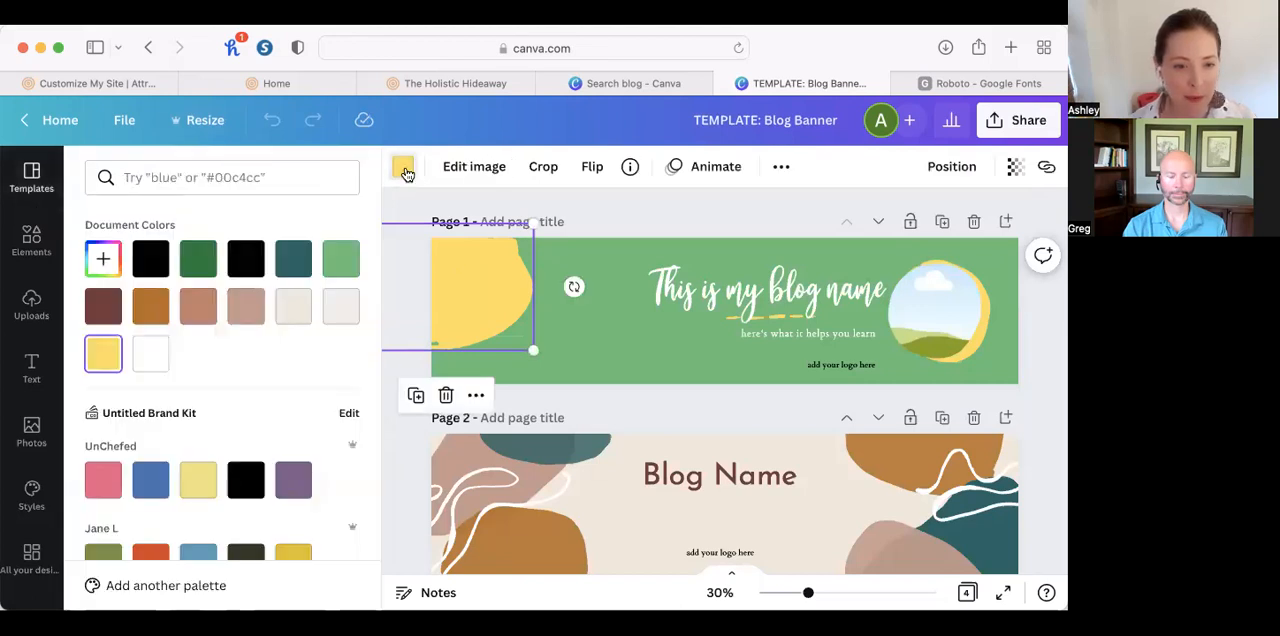
{"action": "scroll", "coordinate": [355, 420], "scroll_direction": "down", "scroll_amount": 2}
{"action": "scroll", "coordinate": [355, 421], "scroll_direction": "down", "scroll_amount": 3}
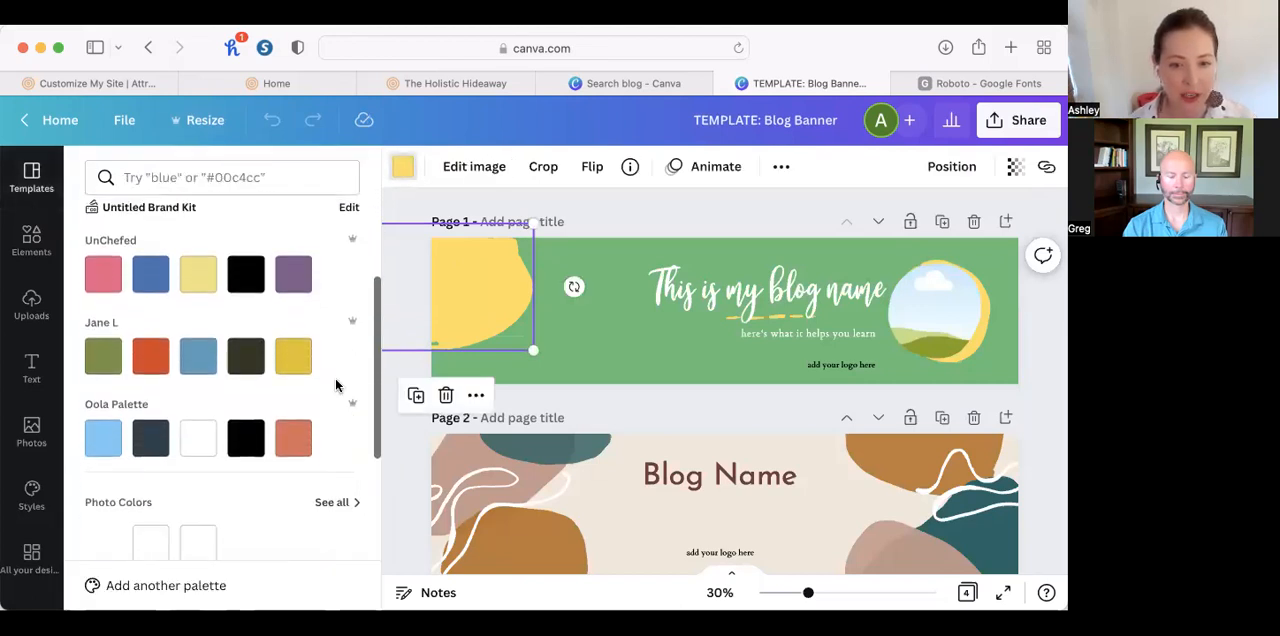
{"action": "left_click", "coordinate": [296, 358]}
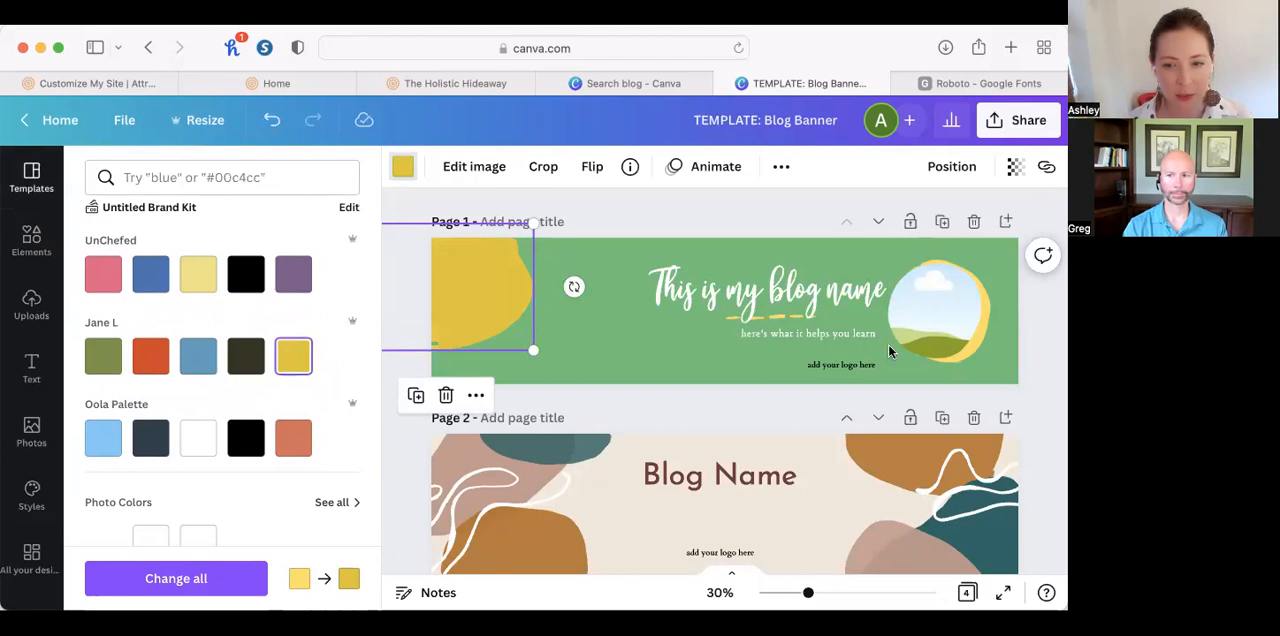
Recolor the accent ring around the page 1 photo frame with the same brand palette's mustard yellow.
{"action": "left_click", "coordinate": [978, 331]}
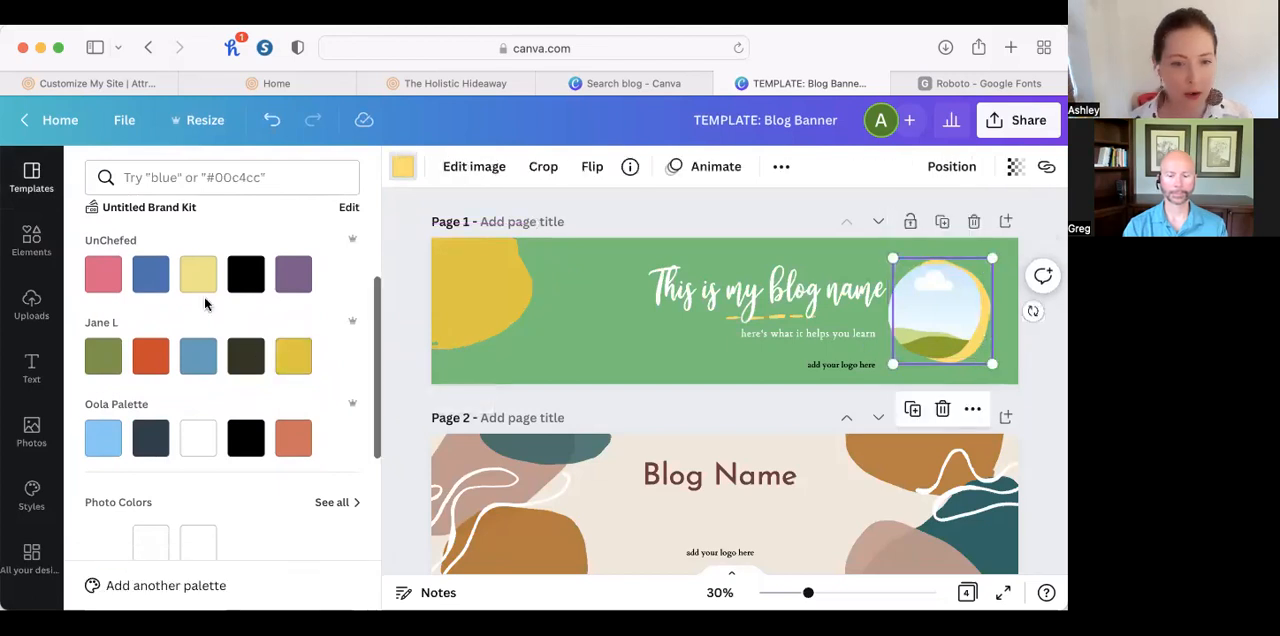
{"action": "left_click", "coordinate": [300, 362]}
{"action": "left_click", "coordinate": [572, 352]}
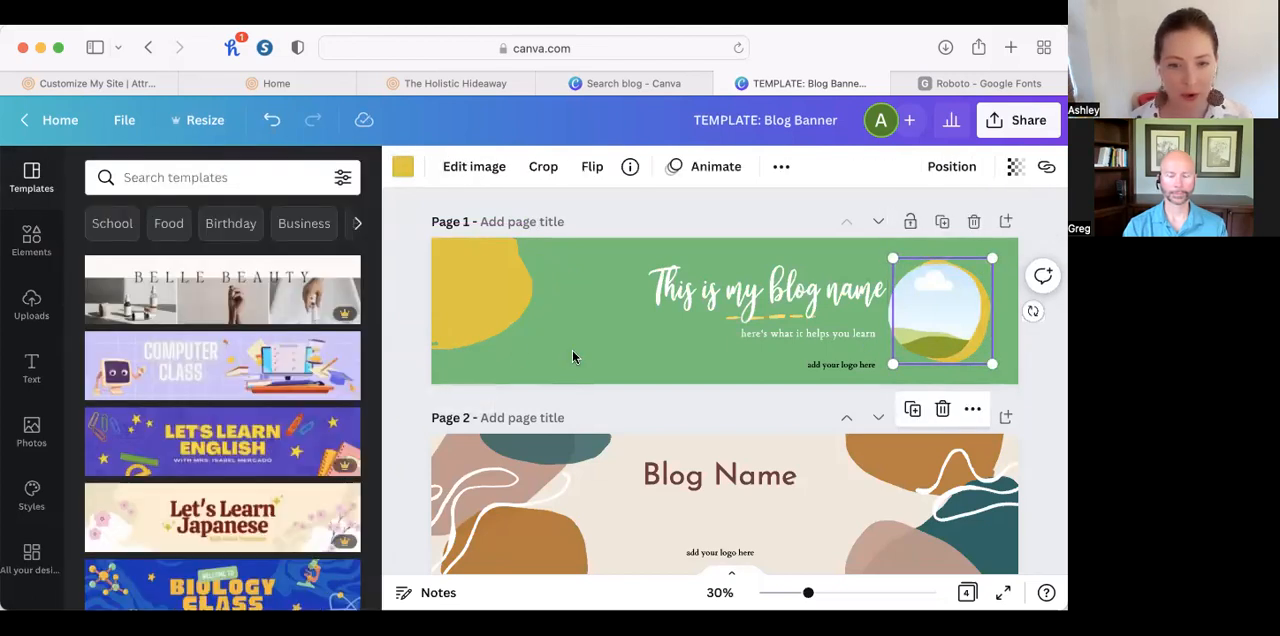
Change the page 1 banner background to the blue from the brand kit's second palette.
{"action": "left_click", "coordinate": [571, 332]}
{"action": "left_click", "coordinate": [397, 172]}
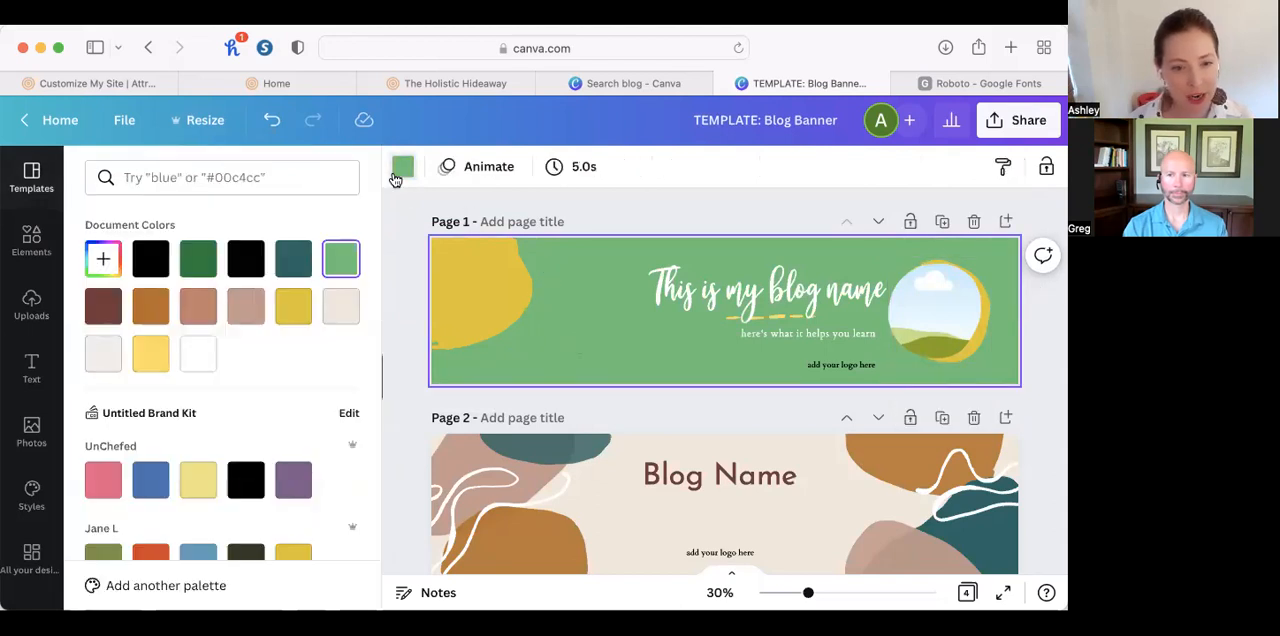
{"action": "scroll", "coordinate": [171, 486], "scroll_direction": "down", "scroll_amount": 2}
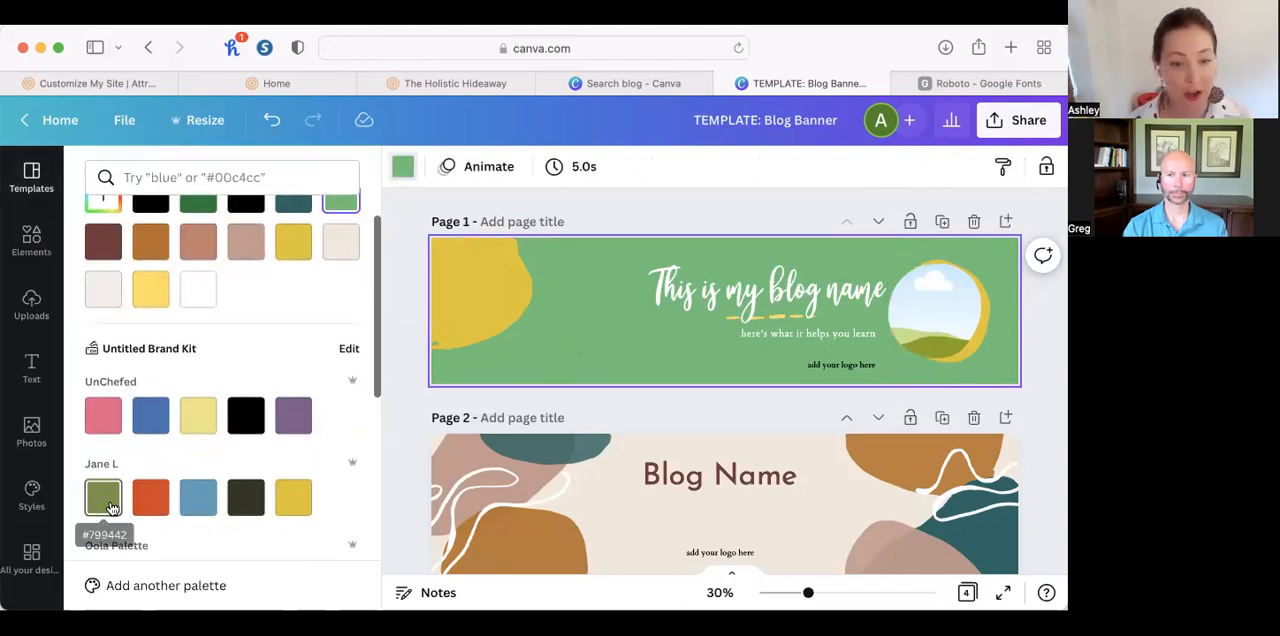
{"action": "left_click", "coordinate": [199, 507]}
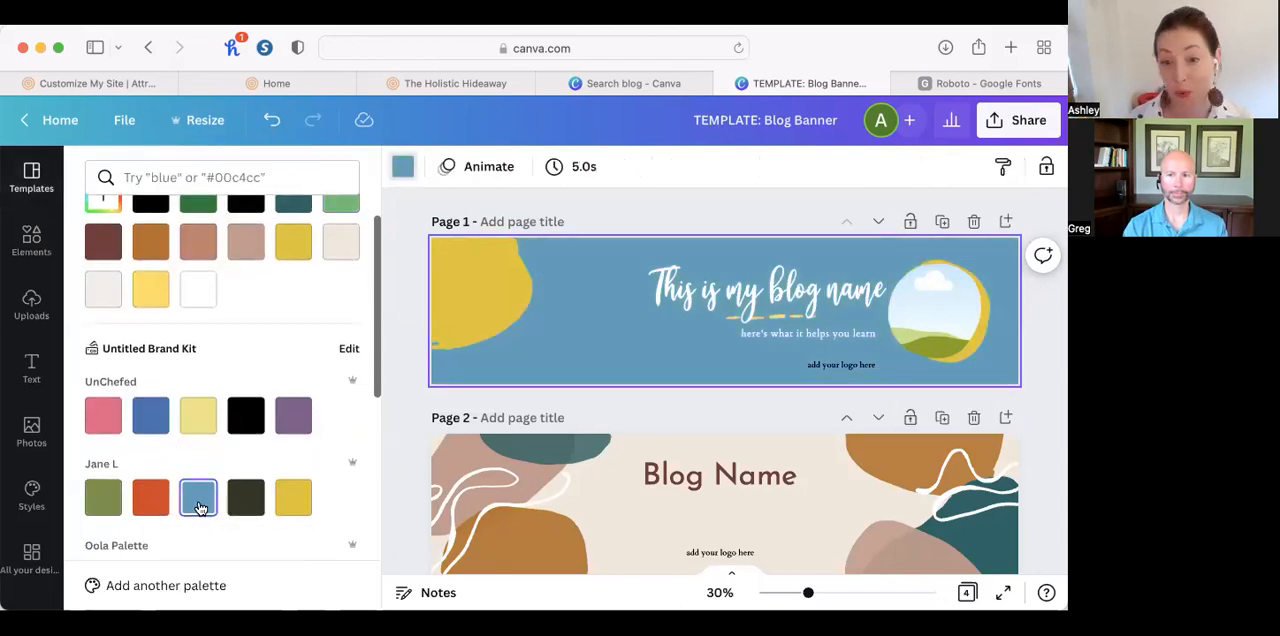
Recolor the dashed underline below the page 1 blog title with the brand palette's mustard yellow.
{"action": "left_click", "coordinate": [783, 318]}
{"action": "left_click", "coordinate": [708, 349]}
{"action": "left_click_drag", "start_coordinate": [707, 349], "coordinate": [727, 316]}
{"action": "left_click", "coordinate": [763, 319]}
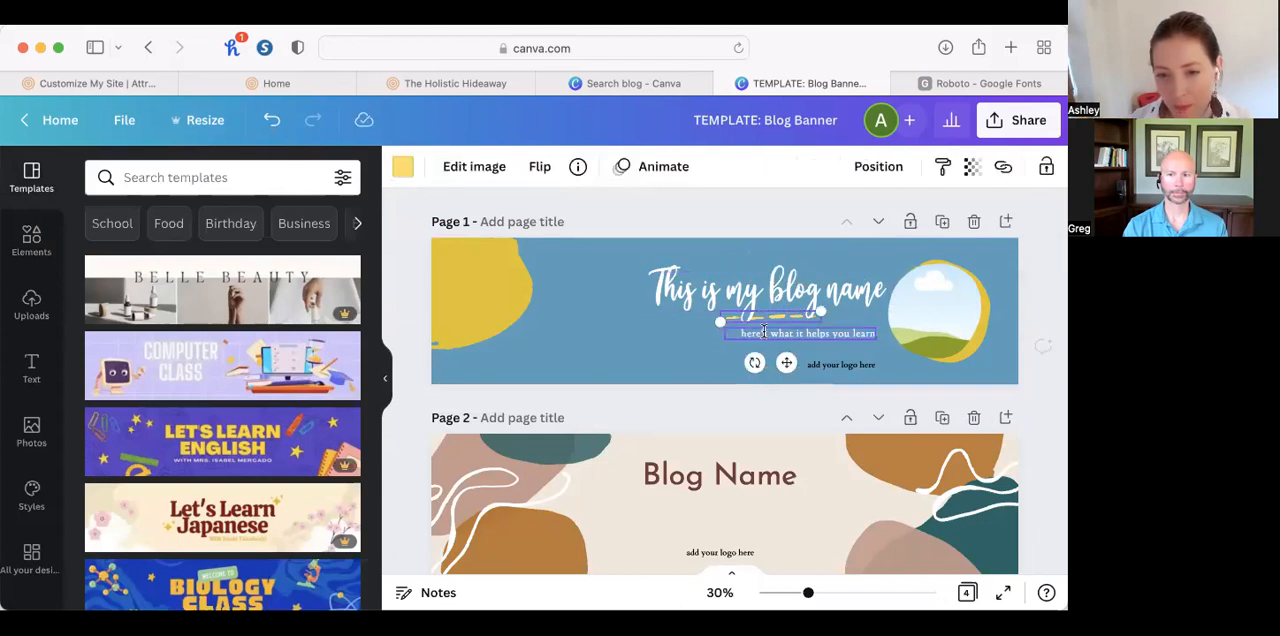
{"action": "left_click", "coordinate": [404, 168]}
{"action": "scroll", "coordinate": [237, 478], "scroll_direction": "down", "scroll_amount": 1}
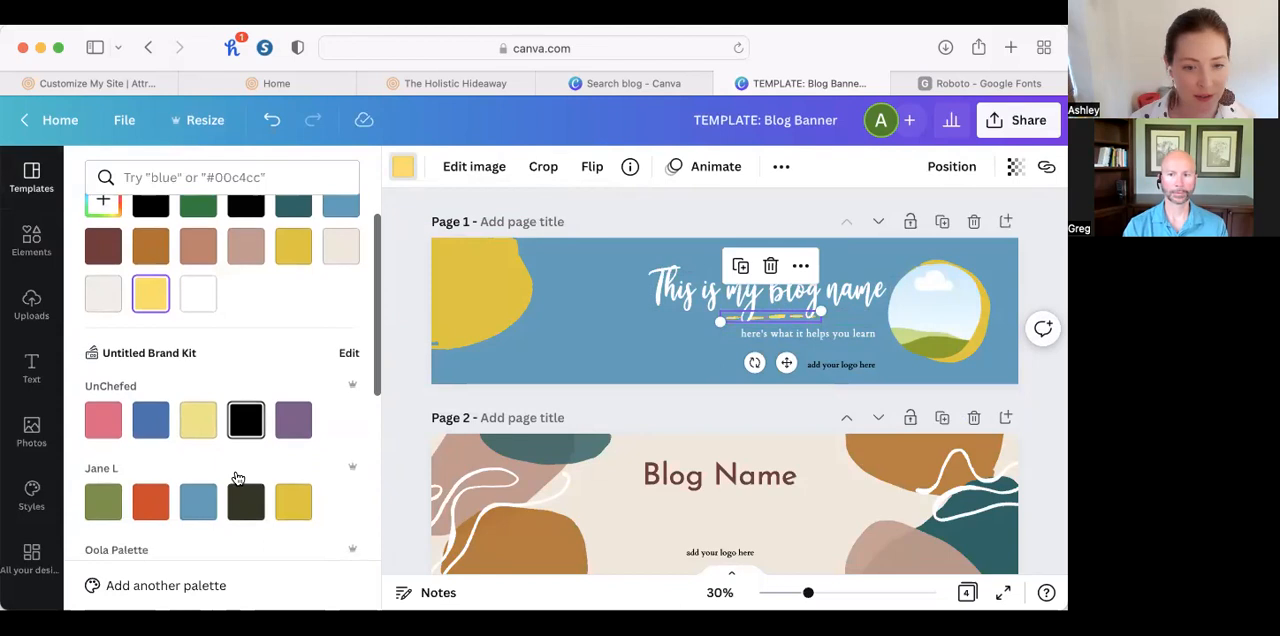
{"action": "scroll", "coordinate": [237, 478], "scroll_direction": "down", "scroll_amount": 1}
{"action": "left_click", "coordinate": [292, 478]}
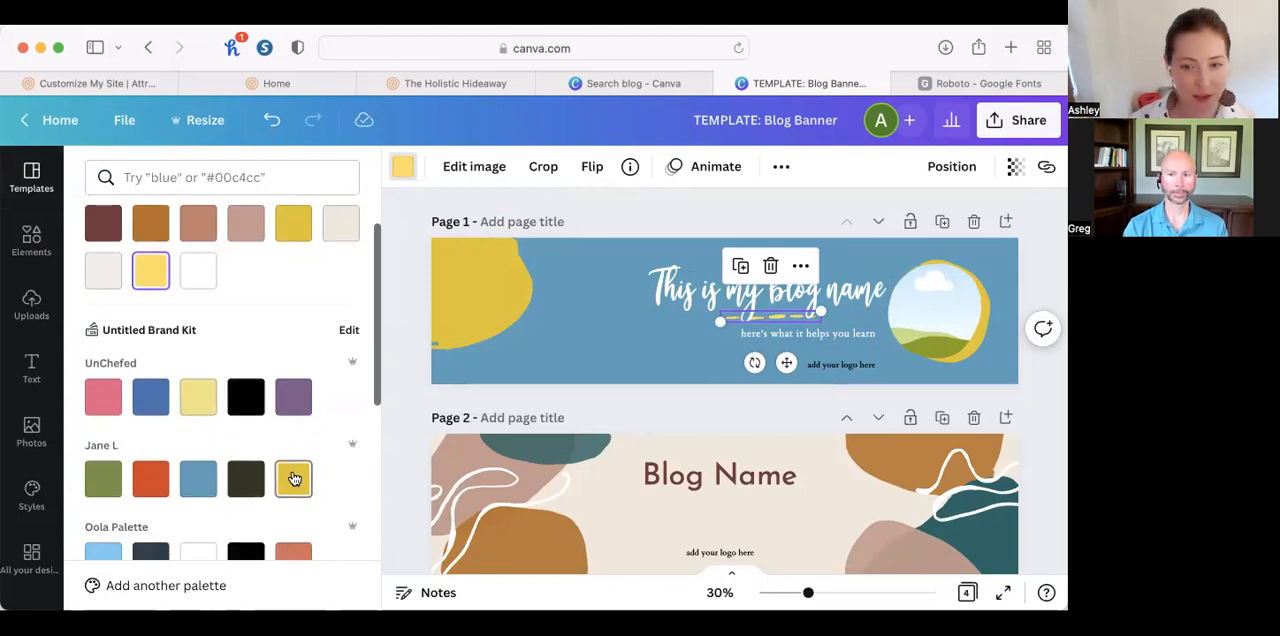
{"action": "left_click", "coordinate": [695, 290]}
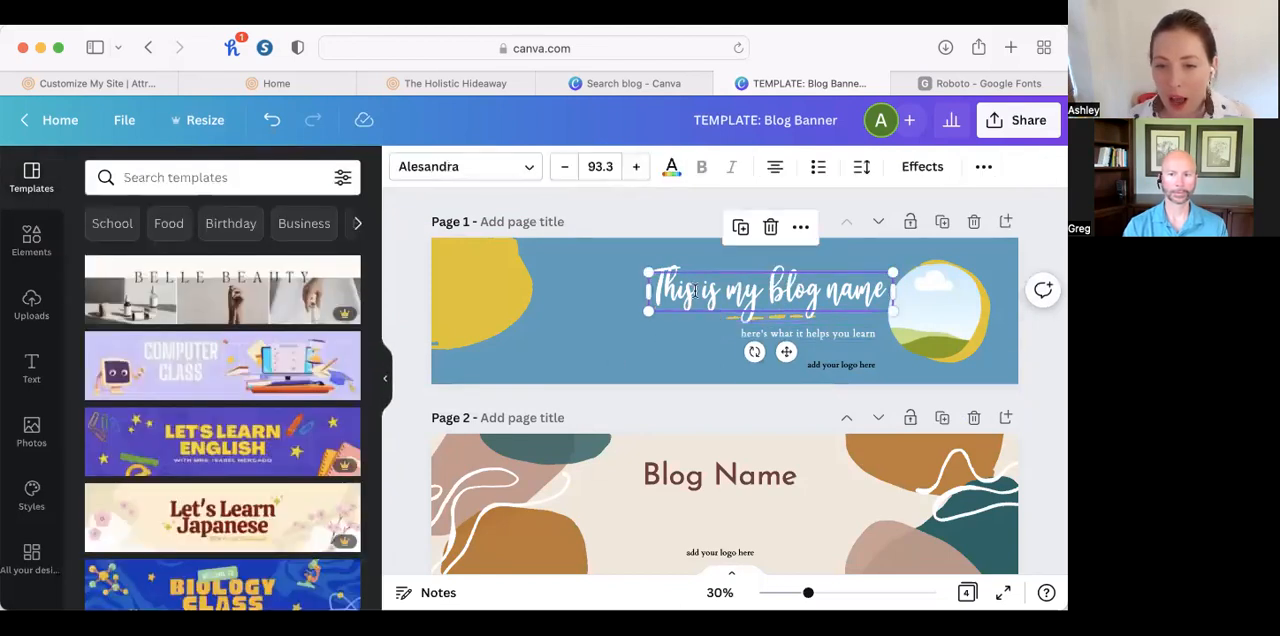
{"action": "left_click", "coordinate": [620, 338]}
Recolor the corner blob on the page 1 banner with the brand palette's olive green, #799442.
{"action": "left_click", "coordinate": [452, 278]}
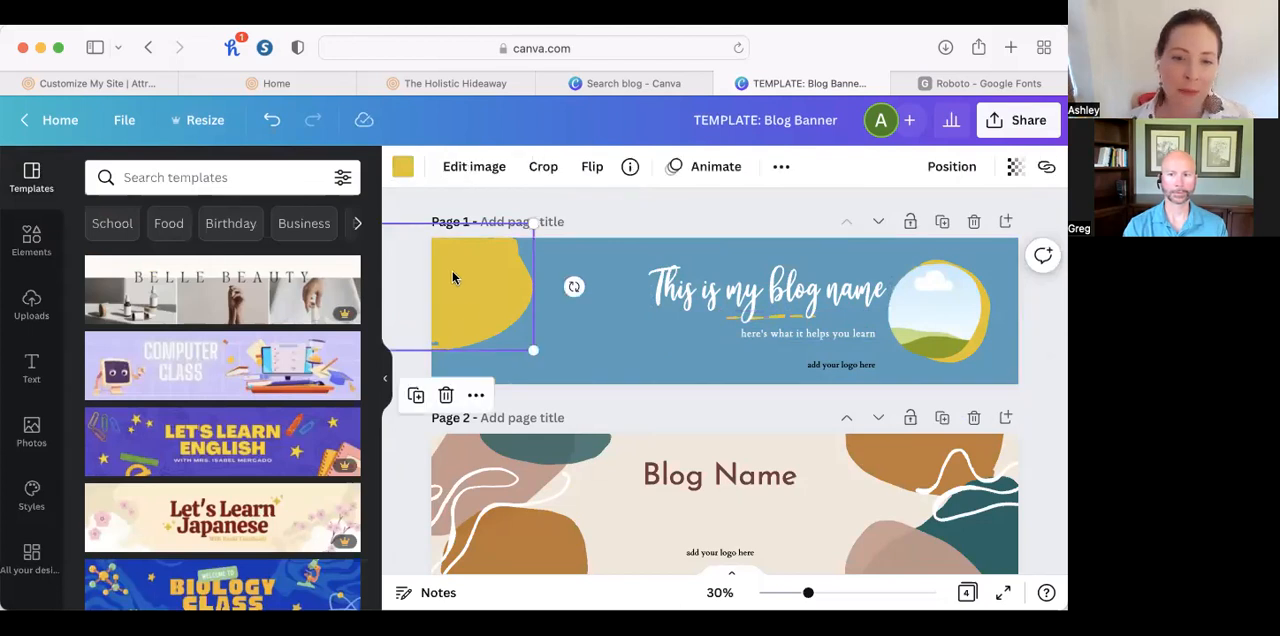
{"action": "left_click", "coordinate": [403, 166]}
{"action": "scroll", "coordinate": [113, 522], "scroll_direction": "down", "scroll_amount": 2}
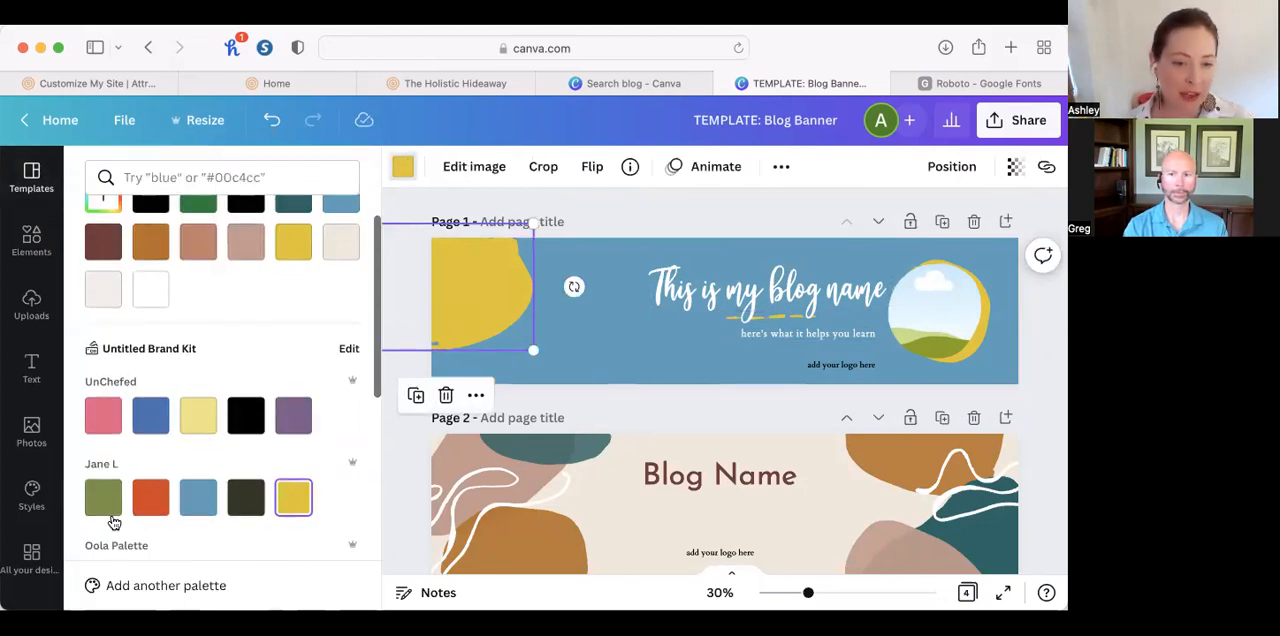
{"action": "left_click", "coordinate": [103, 497]}
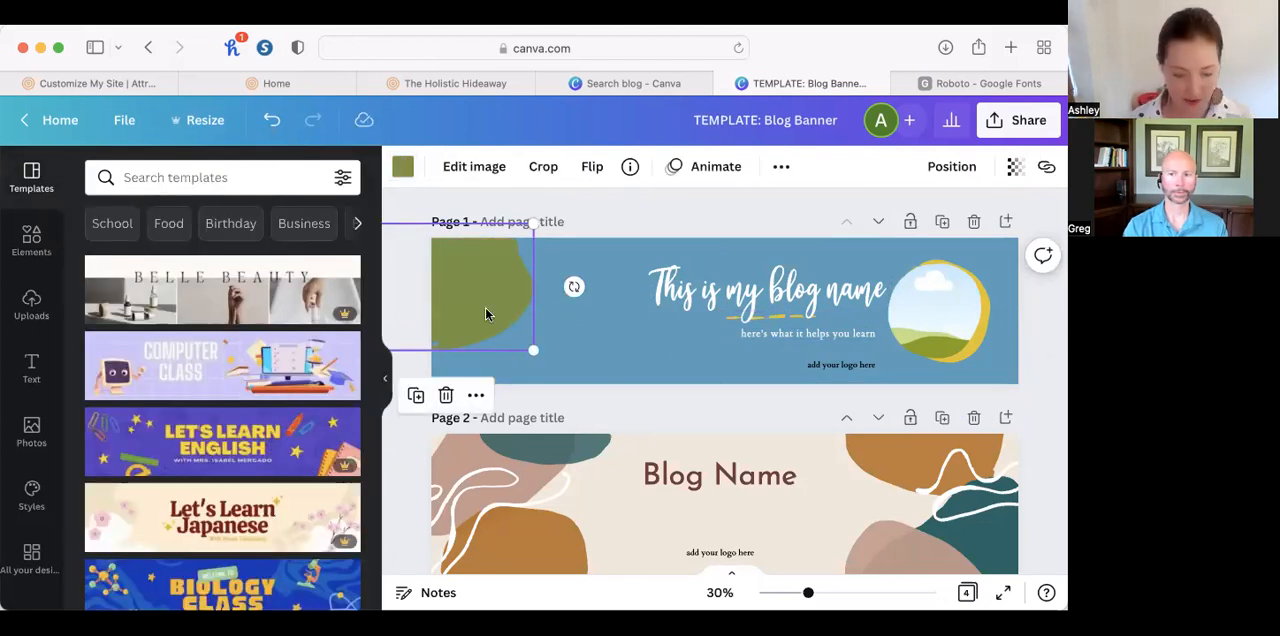
Duplicate the olive green corner blob, color the copy the brand palette's orange-red and place it lower, overlapping the green one.
{"action": "left_click_drag", "start_coordinate": [485, 314], "coordinate": [491, 322]}
{"action": "left_click", "coordinate": [403, 166]}
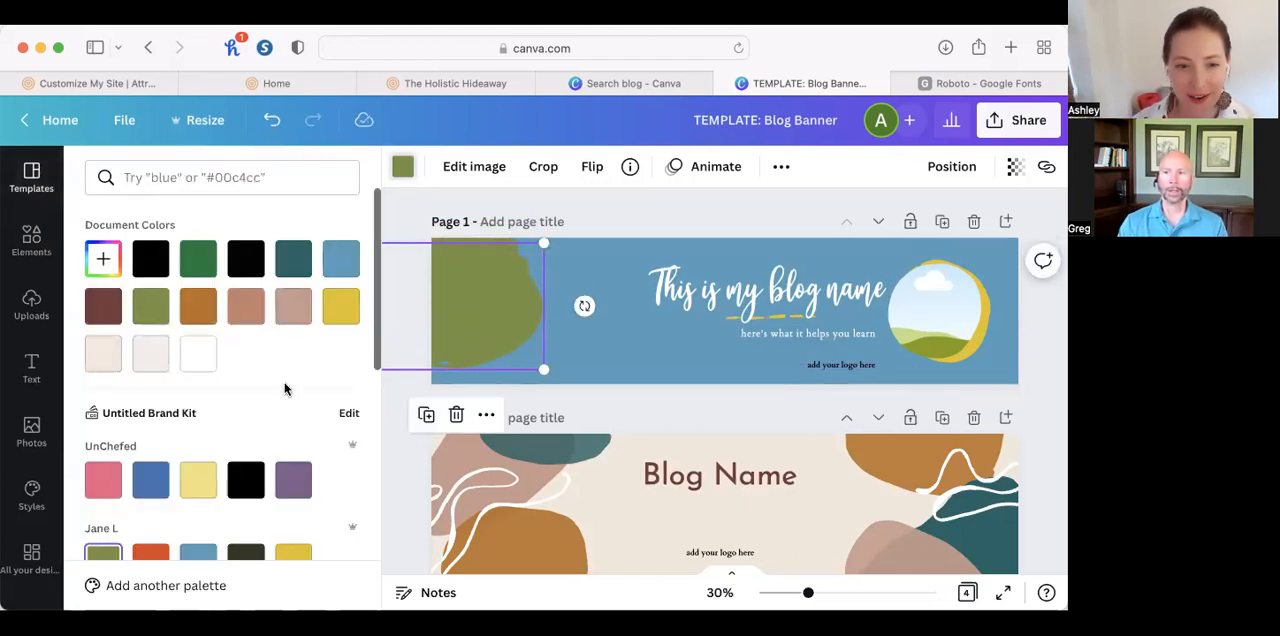
{"action": "scroll", "coordinate": [160, 495], "scroll_direction": "down", "scroll_amount": 3}
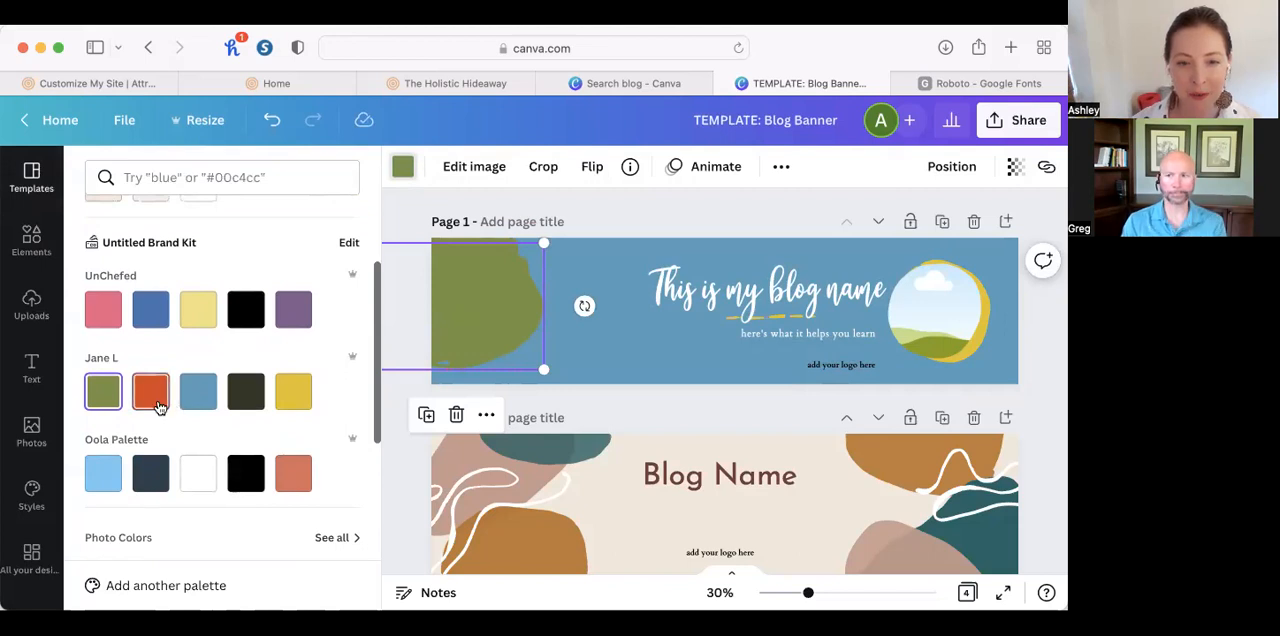
{"action": "left_click", "coordinate": [152, 392]}
{"action": "left_click_drag", "start_coordinate": [491, 320], "coordinate": [482, 343]}
{"action": "left_click", "coordinate": [1023, 315]}
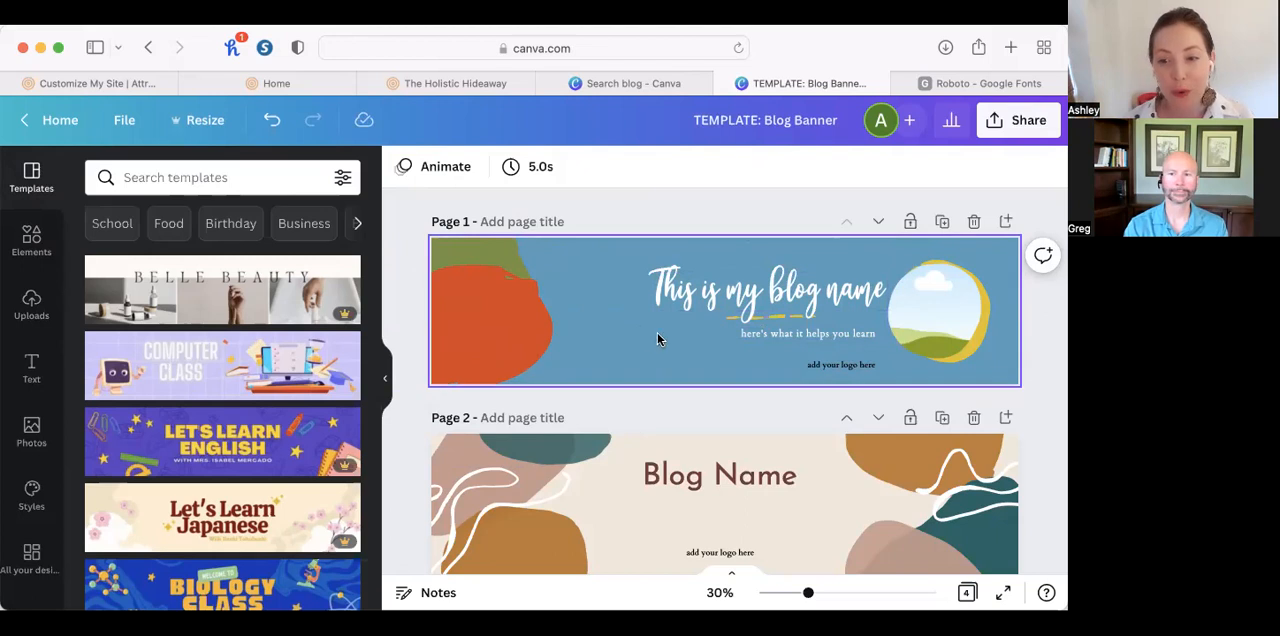
Duplicate the recolored page 1 banner and select the "This is my blog name" title on the copy.
{"action": "left_click", "coordinate": [941, 222]}
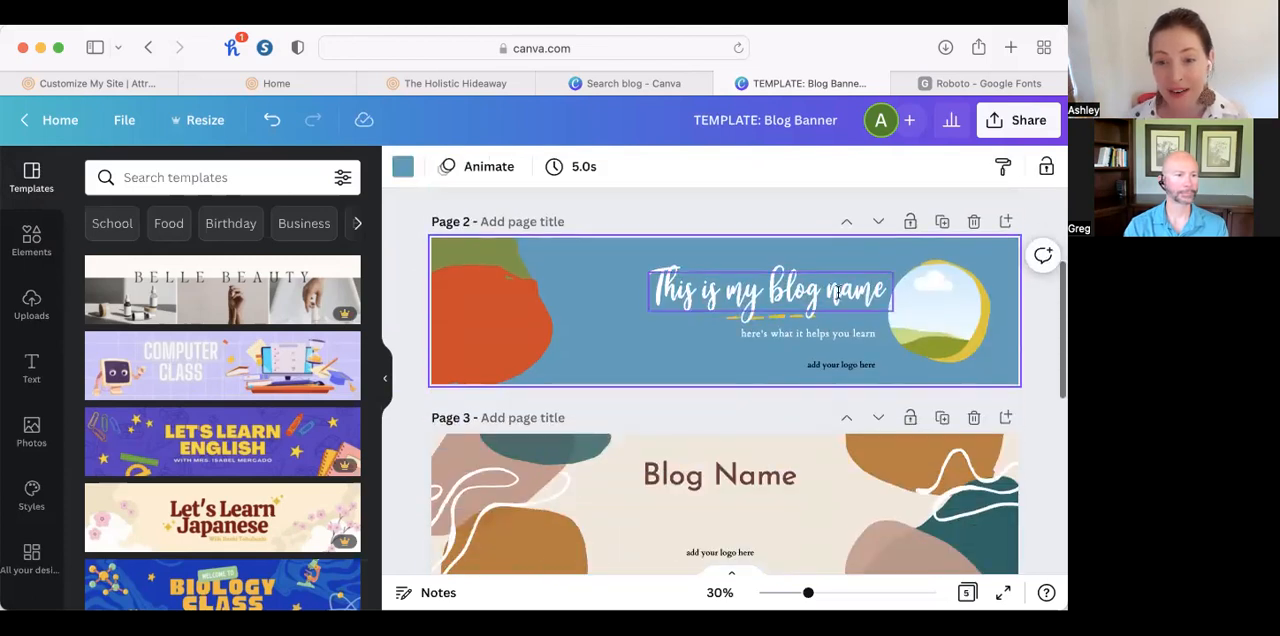
{"action": "left_click", "coordinate": [798, 289]}
{"action": "double_click", "coordinate": [798, 289]}
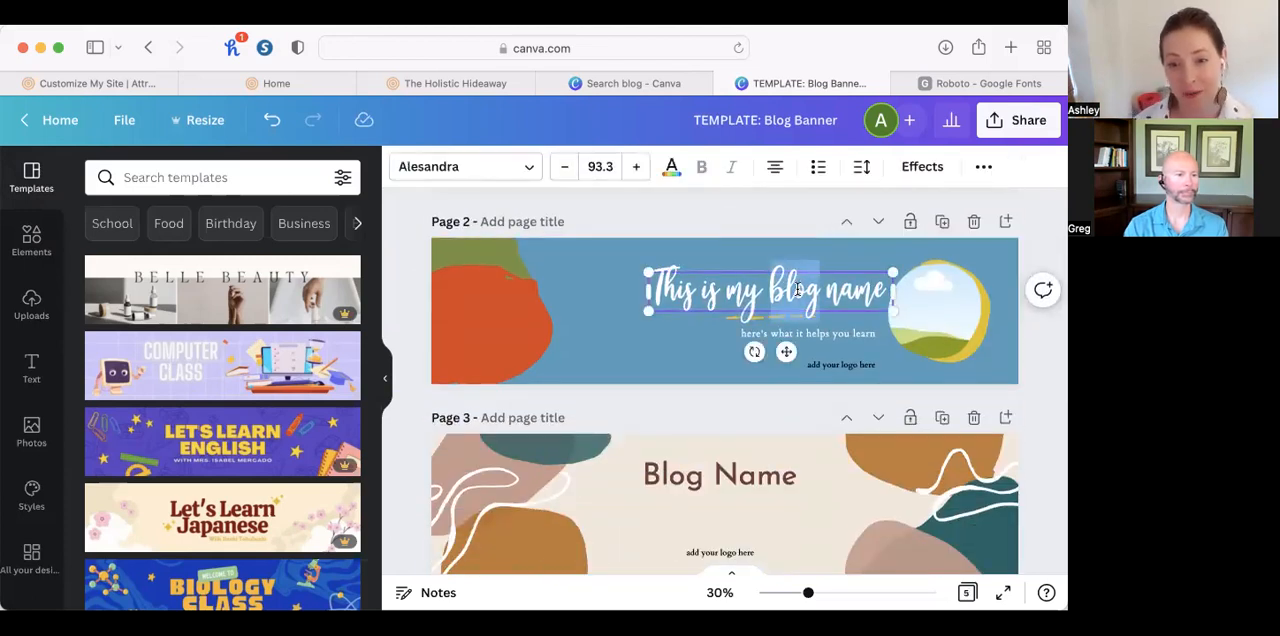
{"action": "left_click", "coordinate": [623, 334]}
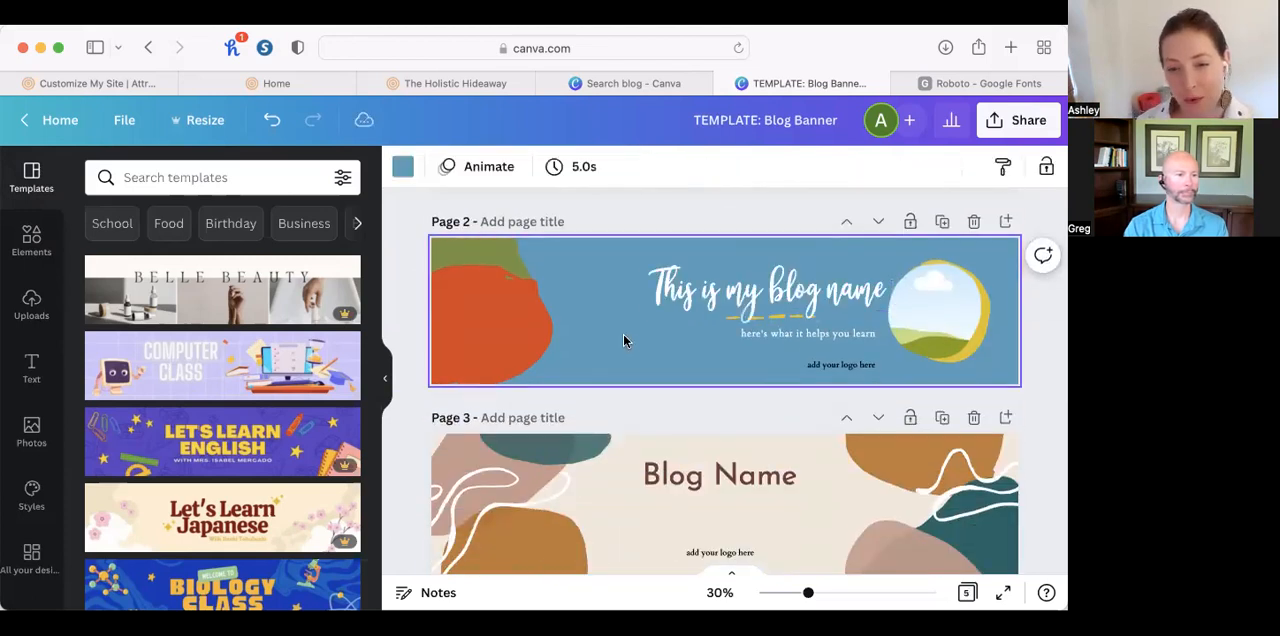
{"action": "left_click", "coordinate": [781, 280]}
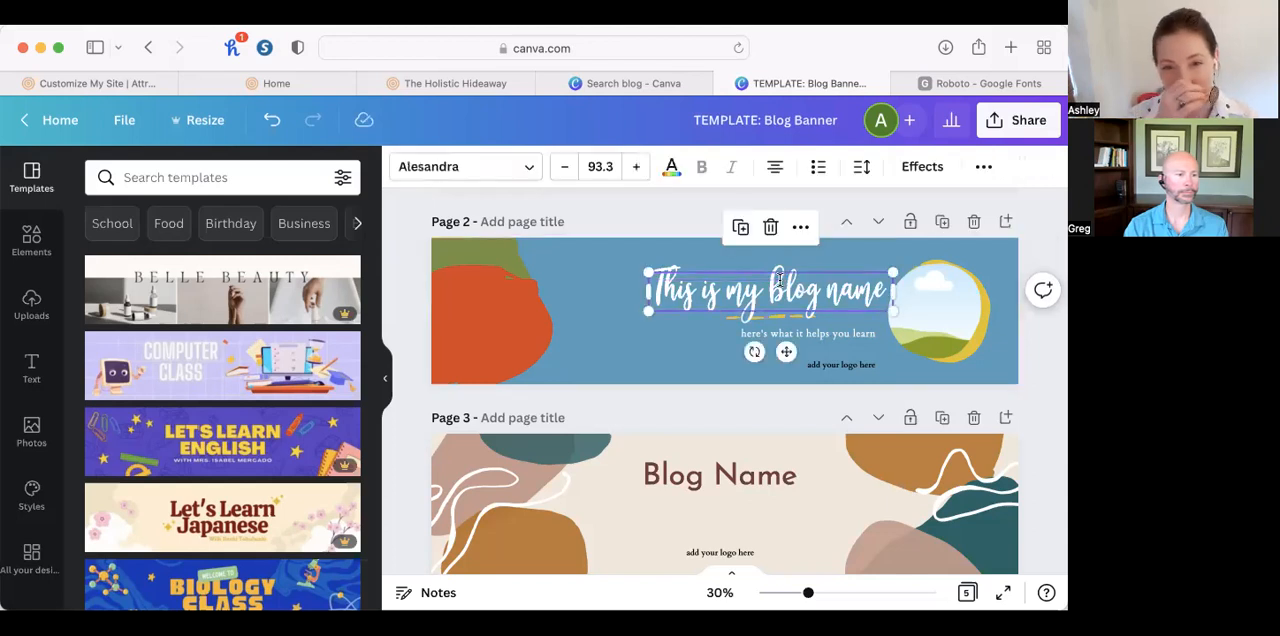
Delete the "Blog Name" title and the "add your logo here" text from the page 3 banner.
{"action": "scroll", "coordinate": [806, 474], "scroll_direction": "down", "scroll_amount": 3}
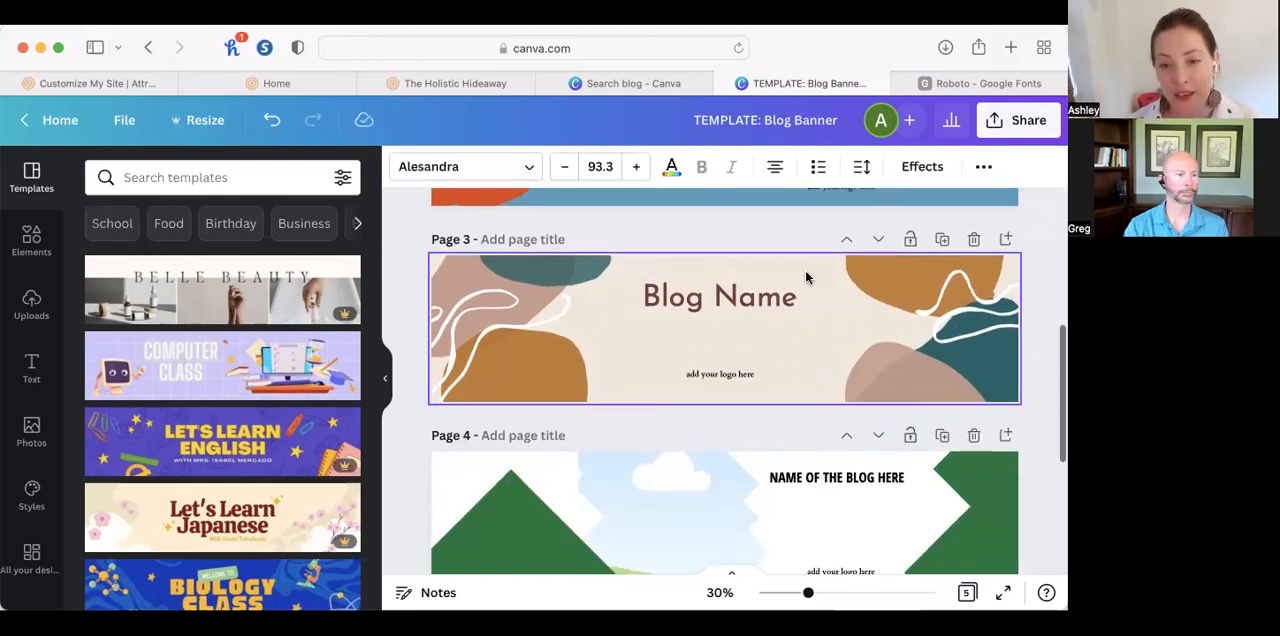
{"action": "left_click", "coordinate": [782, 312]}
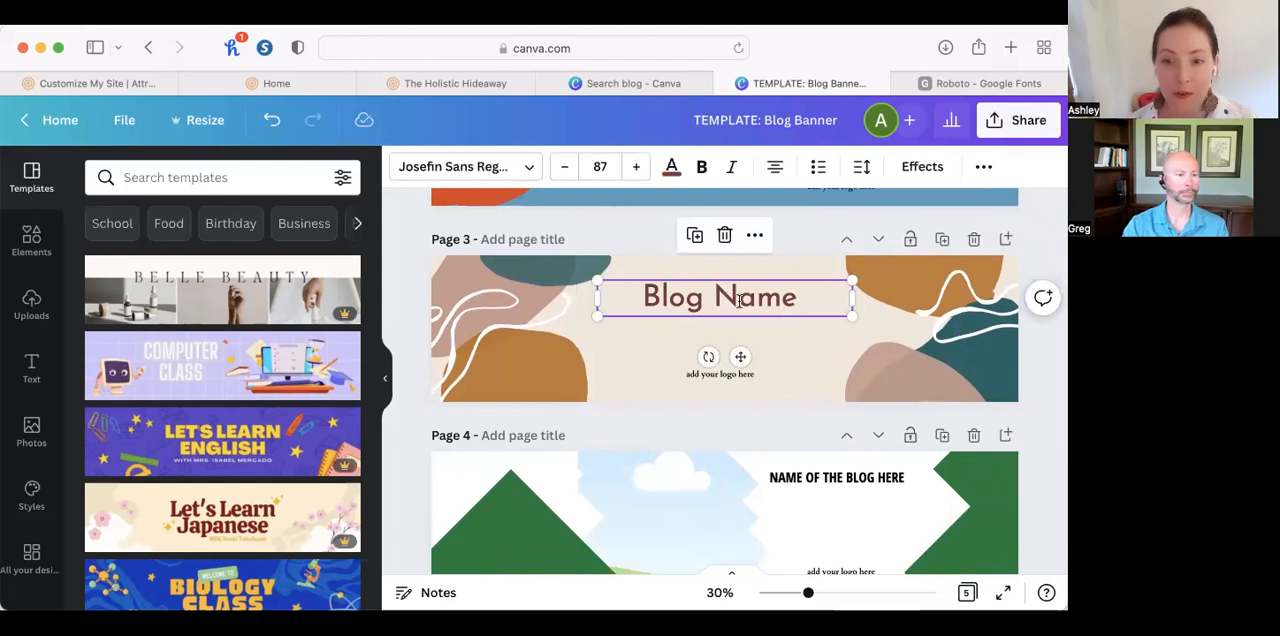
{"action": "key", "text": "Delete"}
{"action": "left_click", "coordinate": [744, 375]}
{"action": "key", "text": "Delete"}
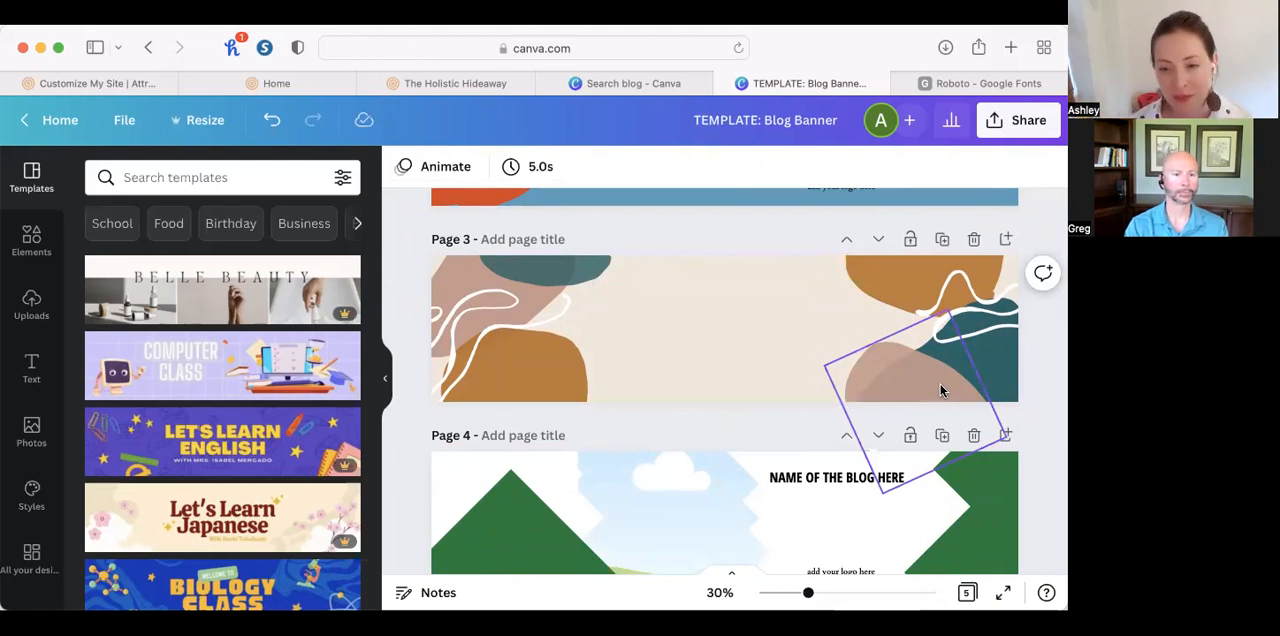
Delete page 2, the duplicate of the recolored blue banner.
{"action": "scroll", "coordinate": [940, 390], "scroll_direction": "down", "scroll_amount": 2}
{"action": "scroll", "coordinate": [940, 374], "scroll_direction": "up", "scroll_amount": 8}
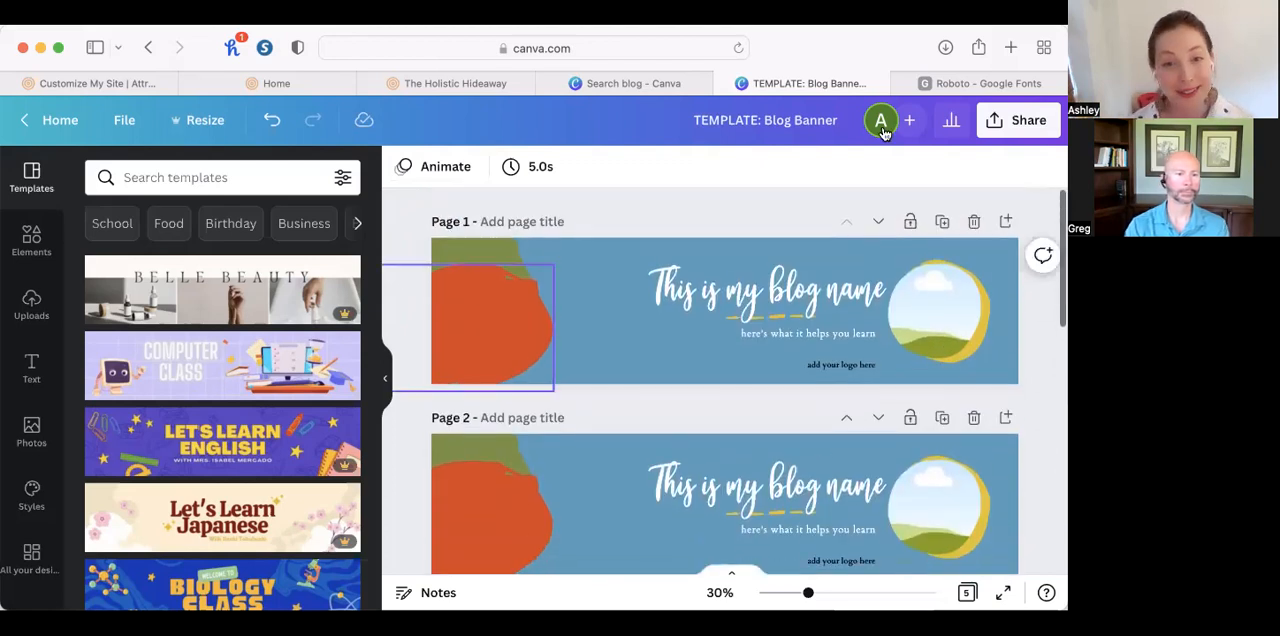
{"action": "left_click", "coordinate": [974, 420]}
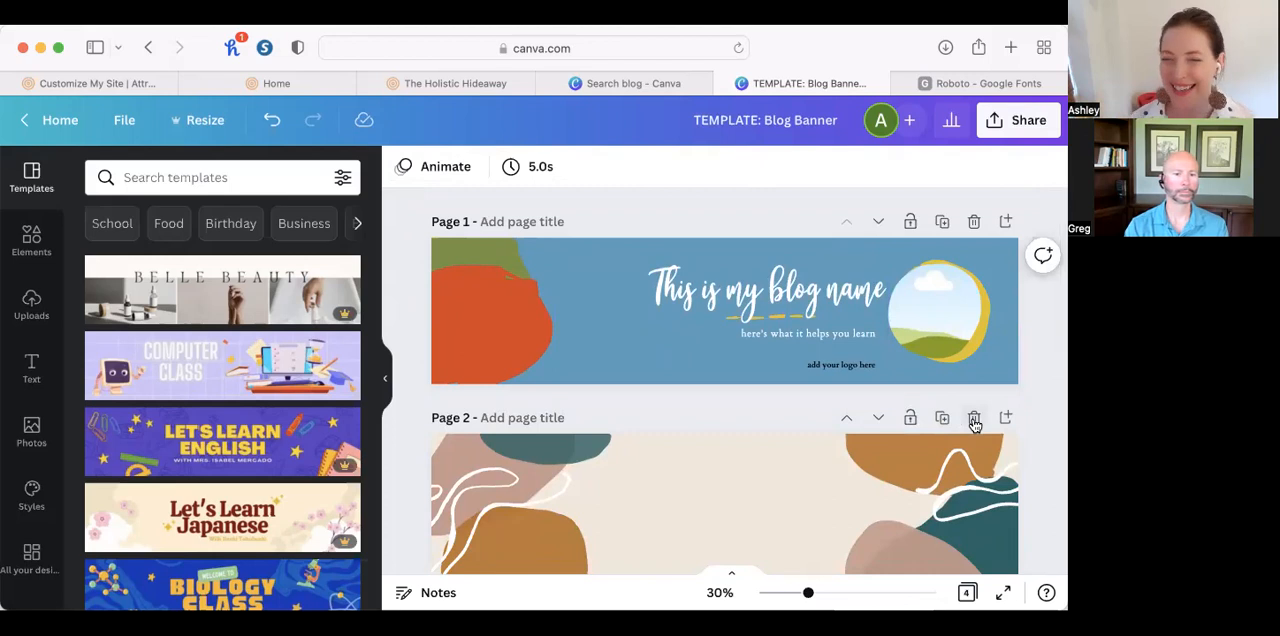
Return to the blog project results, open the "TEMPLATE: Blog Featured Image" design and look through its three page layouts.
{"action": "scroll", "coordinate": [367, 198], "scroll_direction": "left", "scroll_amount": 10}
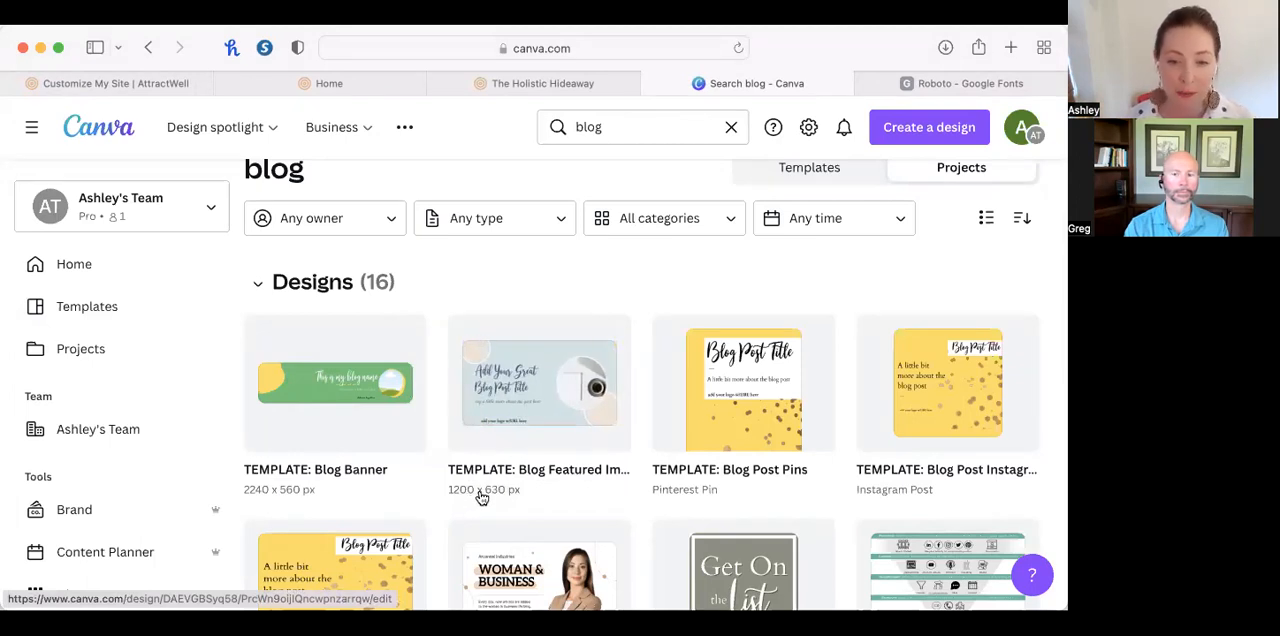
{"action": "left_click", "coordinate": [540, 390]}
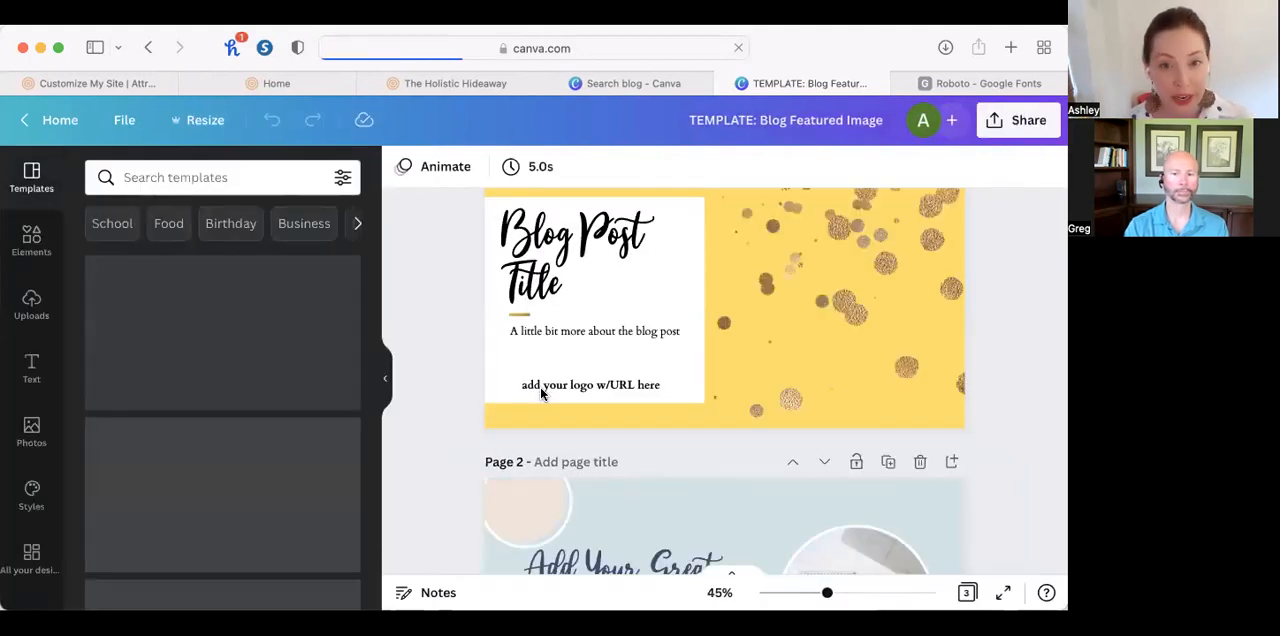
{"action": "scroll", "coordinate": [540, 393], "scroll_direction": "down", "scroll_amount": 3}
{"action": "scroll", "coordinate": [540, 393], "scroll_direction": "down", "scroll_amount": 3}
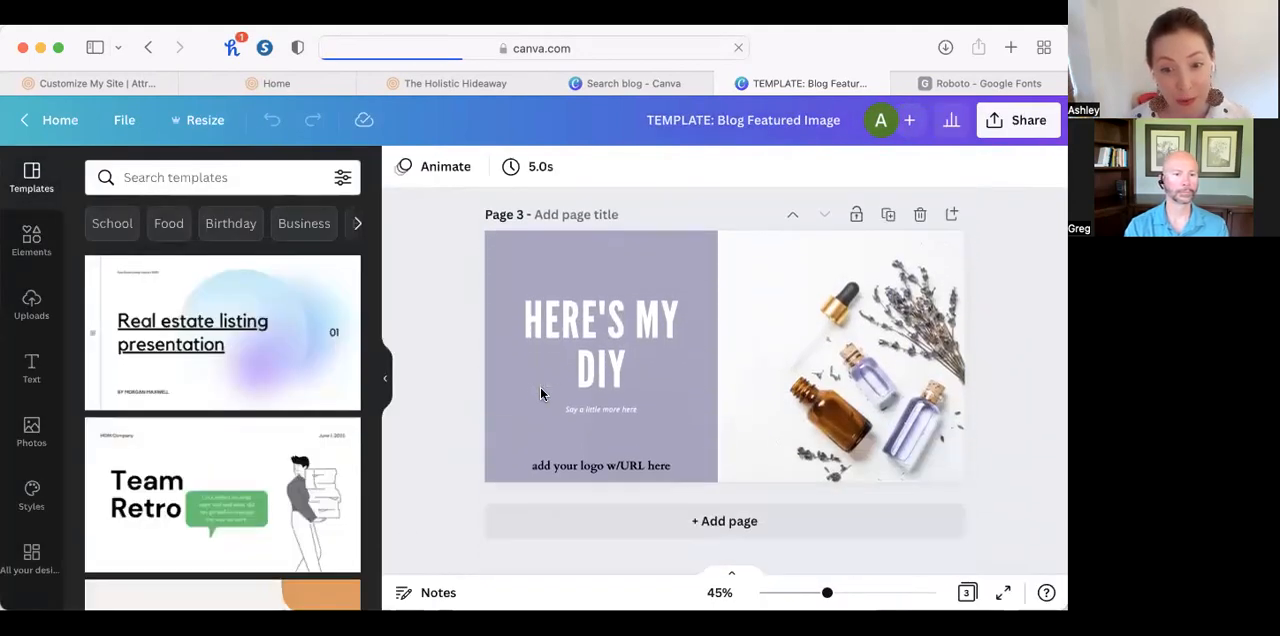
{"action": "scroll", "coordinate": [540, 393], "scroll_direction": "up", "scroll_amount": 6}
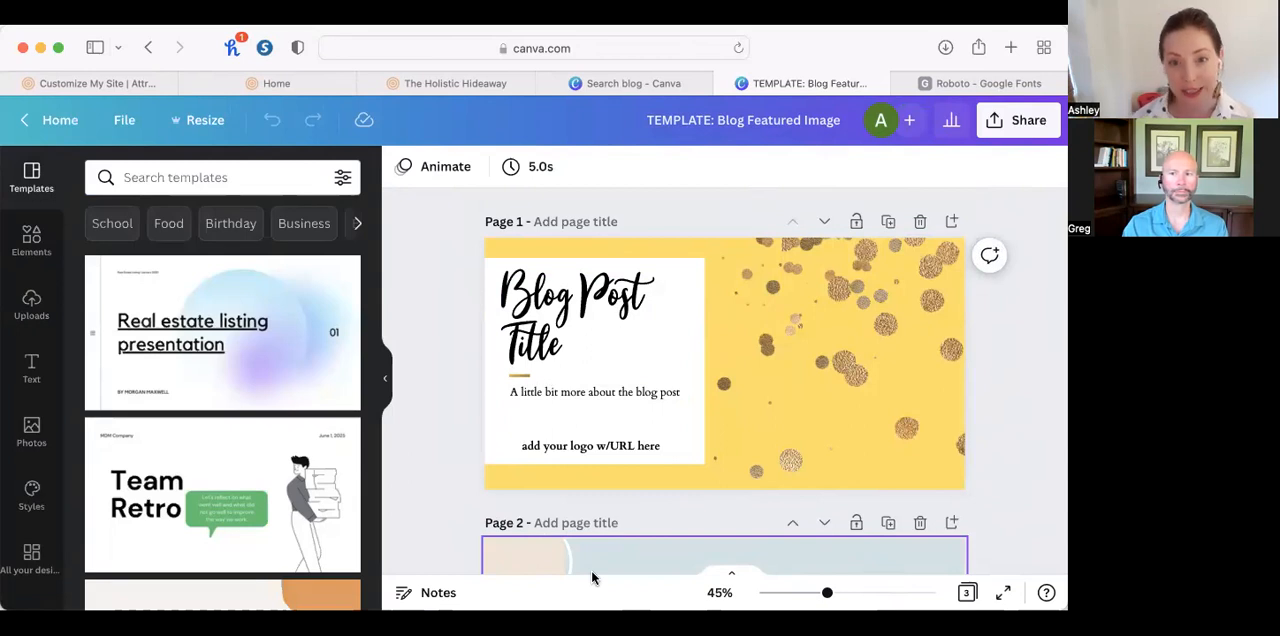
{"action": "scroll", "coordinate": [591, 575], "scroll_direction": "down", "scroll_amount": 10}
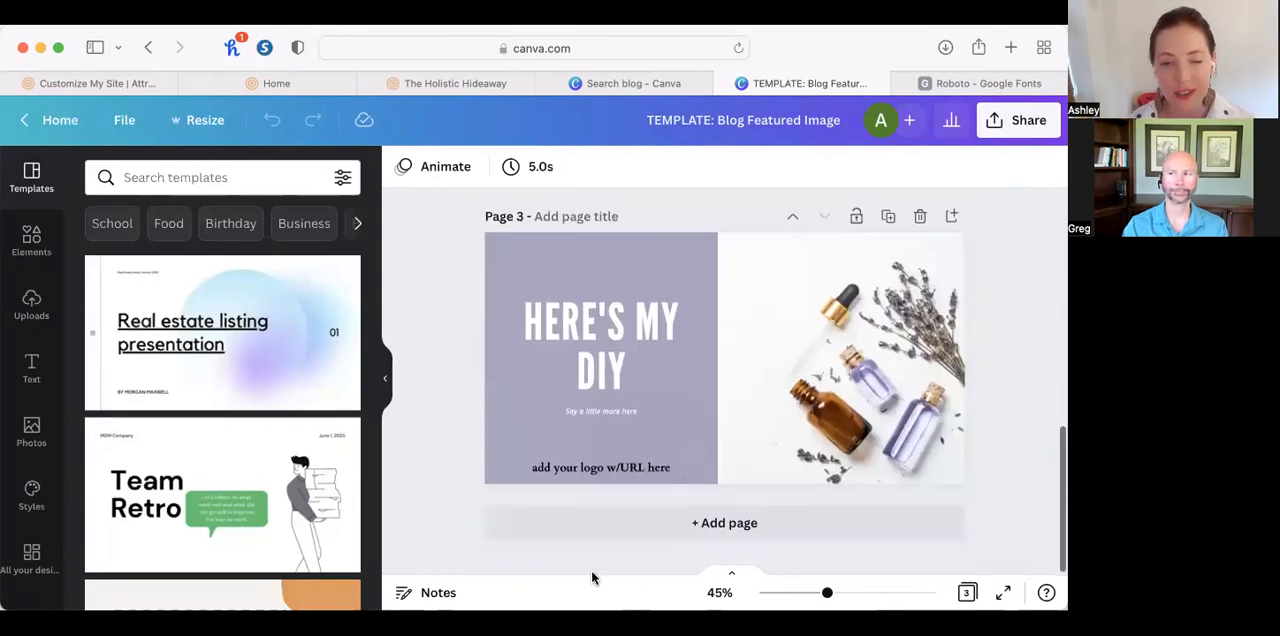
Switch to AttractWell, go to the website's pages and start creating a new page.
{"action": "scroll", "coordinate": [591, 570], "scroll_direction": "up", "scroll_amount": 10}
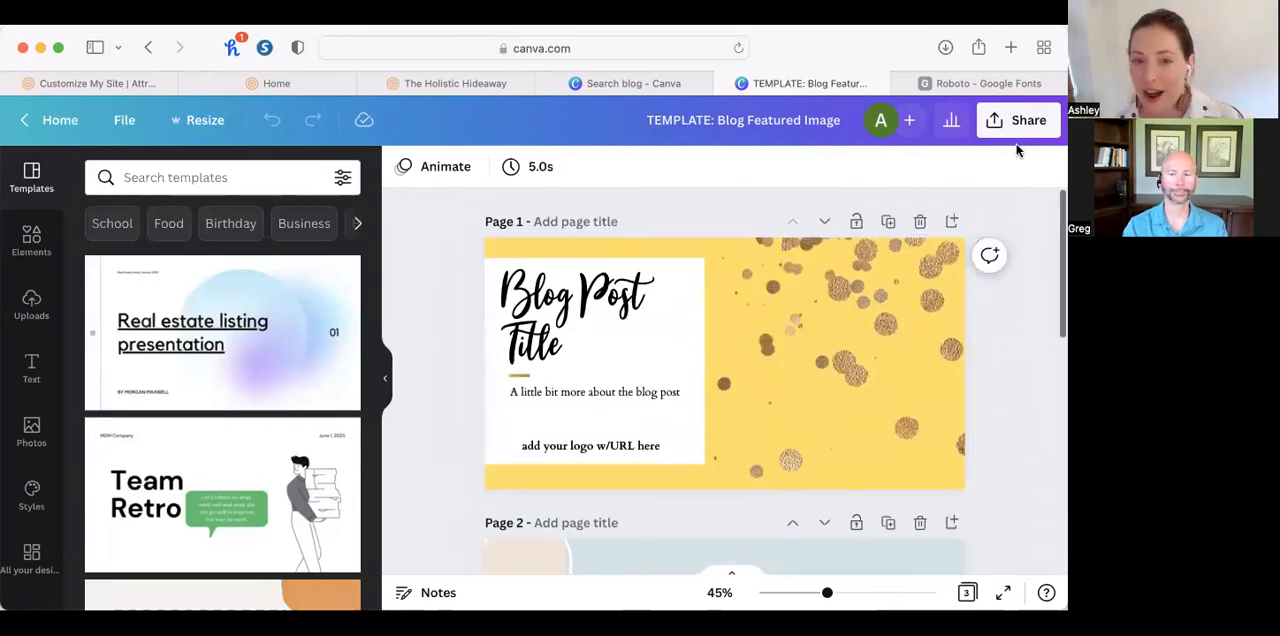
{"action": "left_click", "coordinate": [125, 84]}
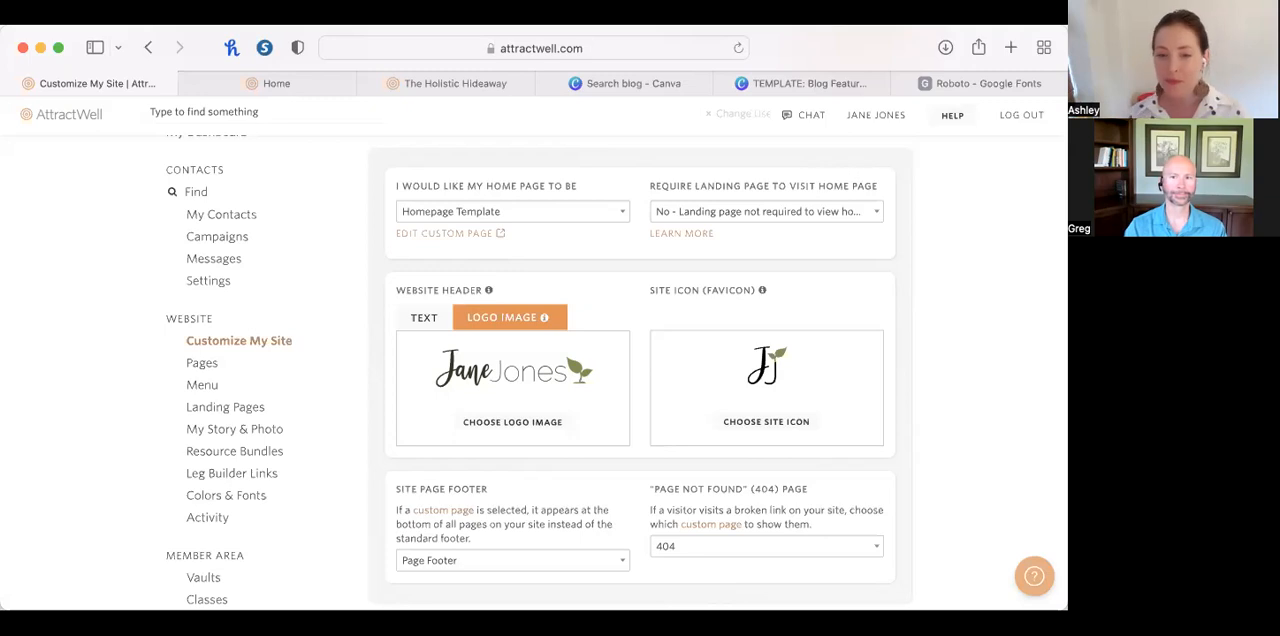
{"action": "left_click", "coordinate": [204, 364]}
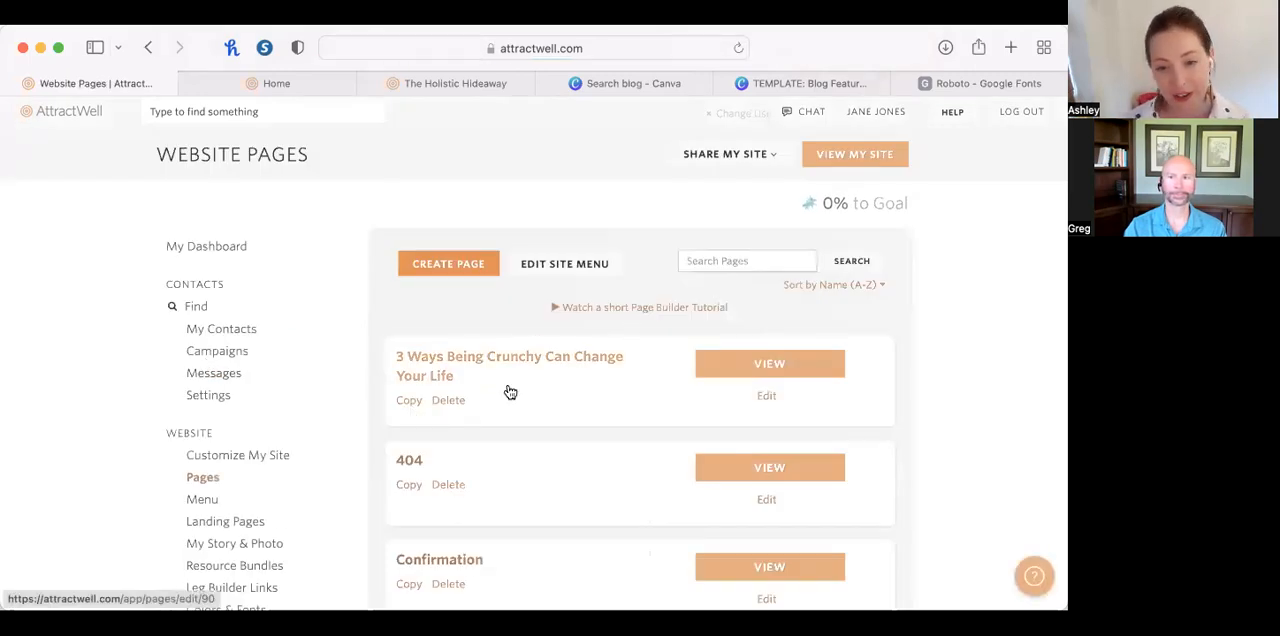
{"action": "scroll", "coordinate": [462, 358], "scroll_direction": "down", "scroll_amount": 2}
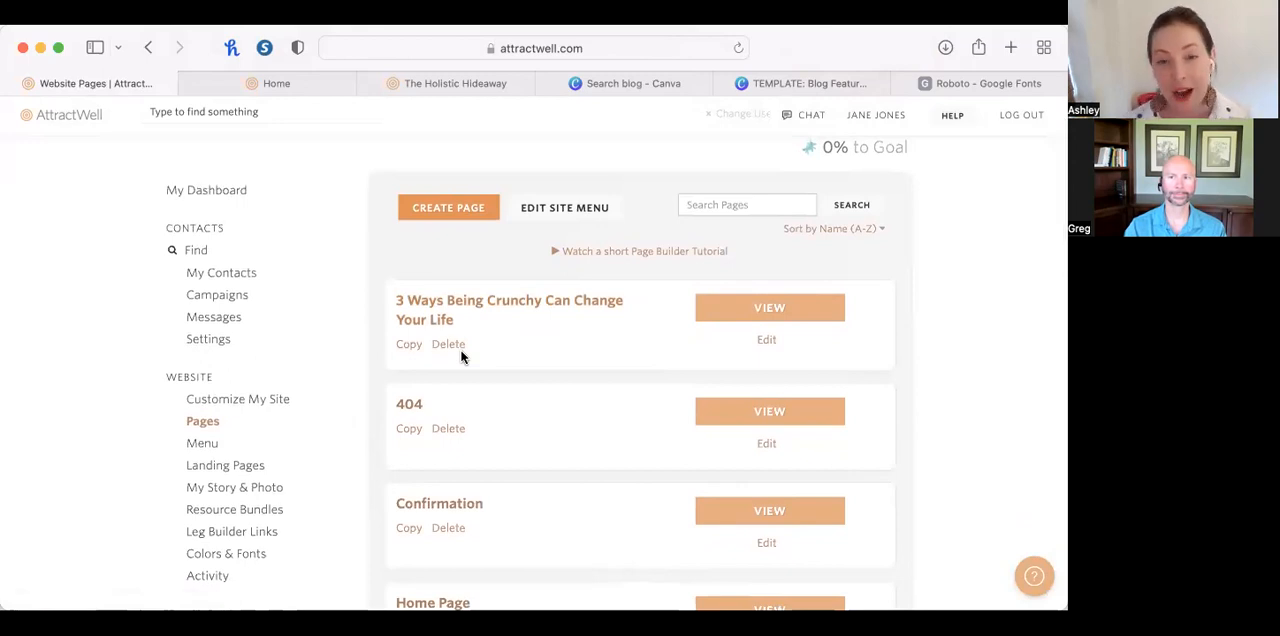
{"action": "left_click", "coordinate": [450, 208]}
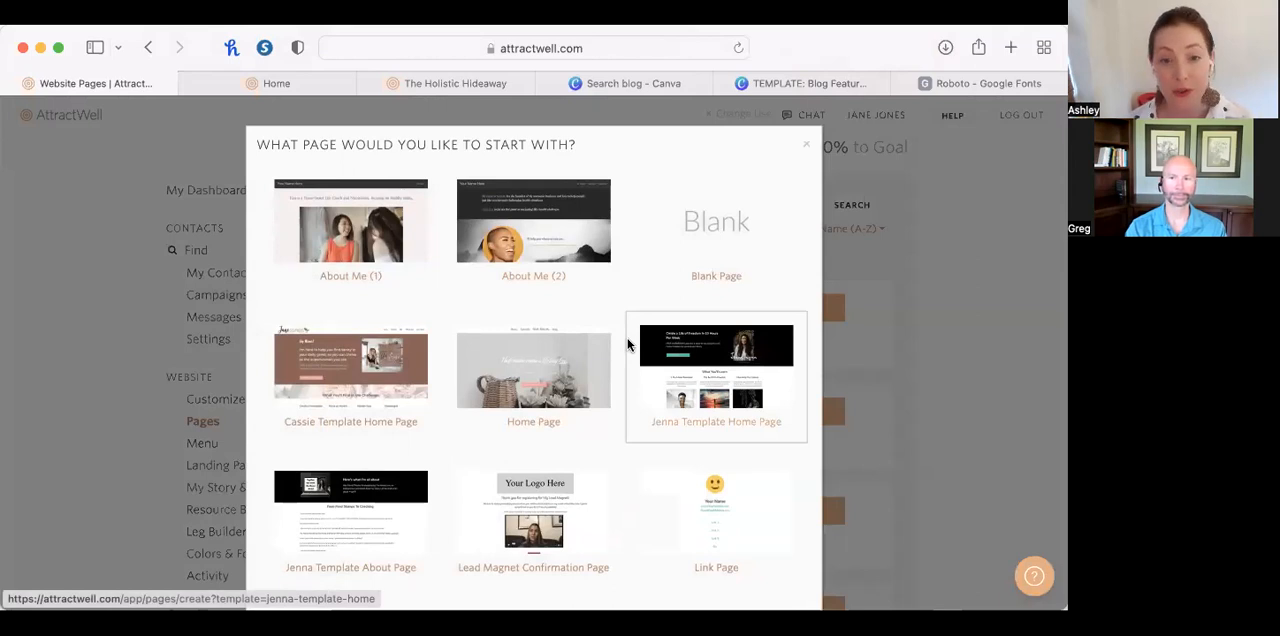
Look through the starter page templates, from the About Me and home page layouts down to What I Do.
{"action": "scroll", "coordinate": [627, 385], "scroll_direction": "down", "scroll_amount": 4}
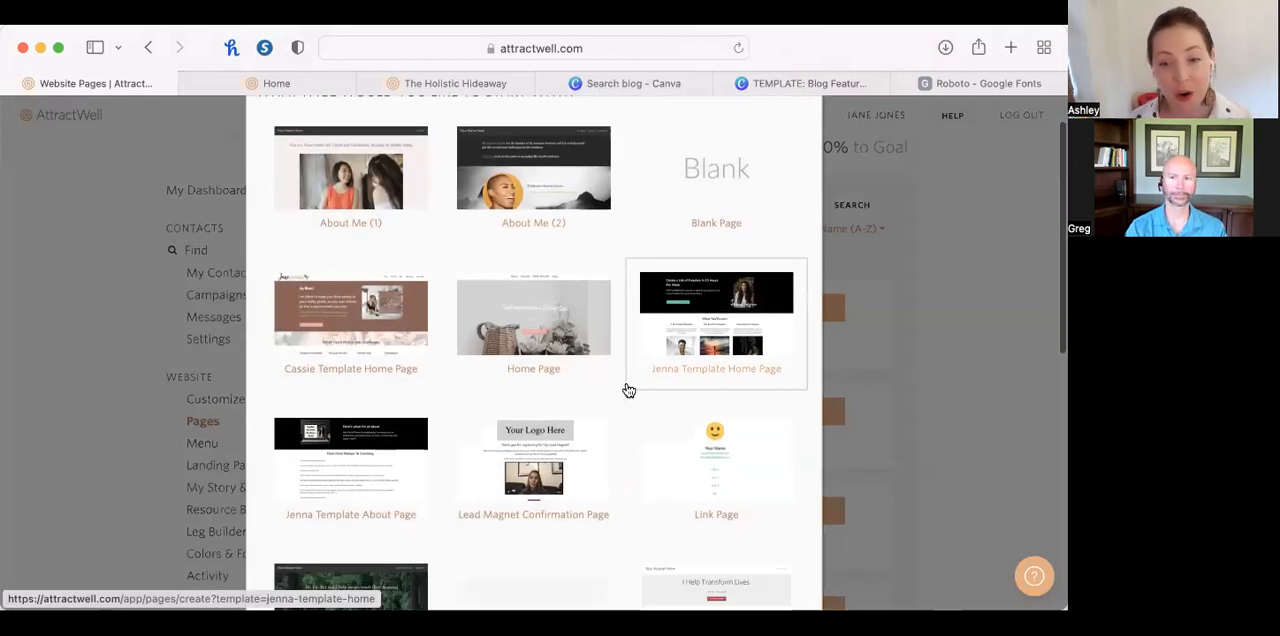
{"action": "scroll", "coordinate": [628, 390], "scroll_direction": "down", "scroll_amount": 8}
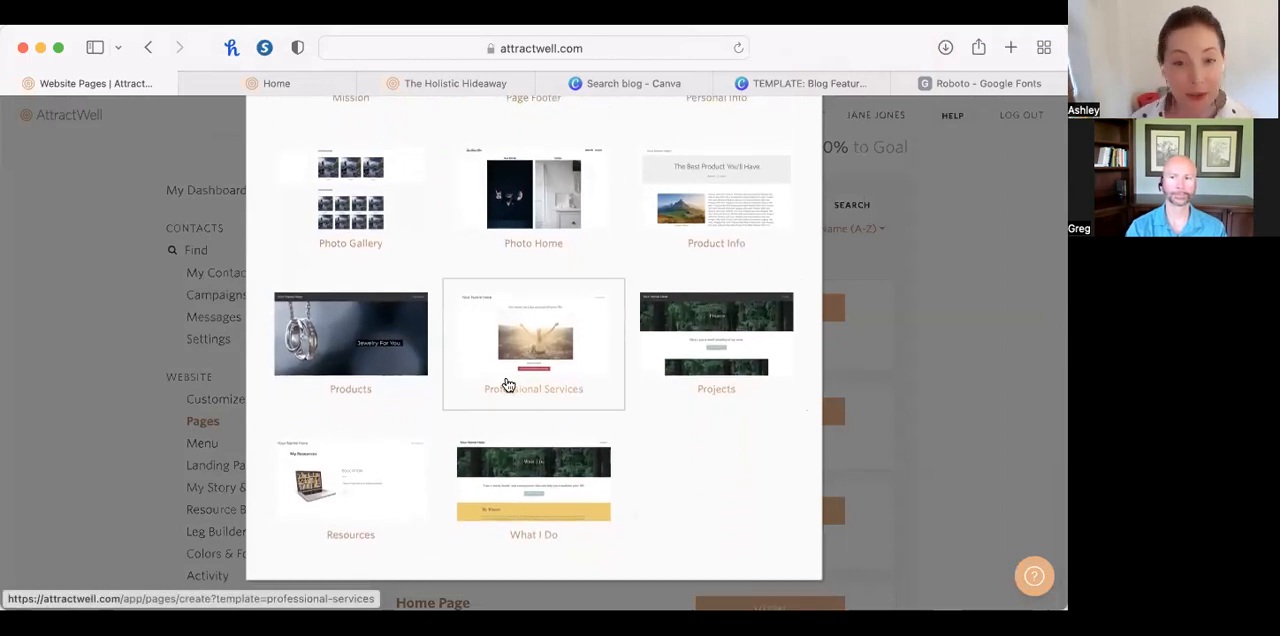
{"action": "scroll", "coordinate": [508, 385], "scroll_direction": "up", "scroll_amount": 1}
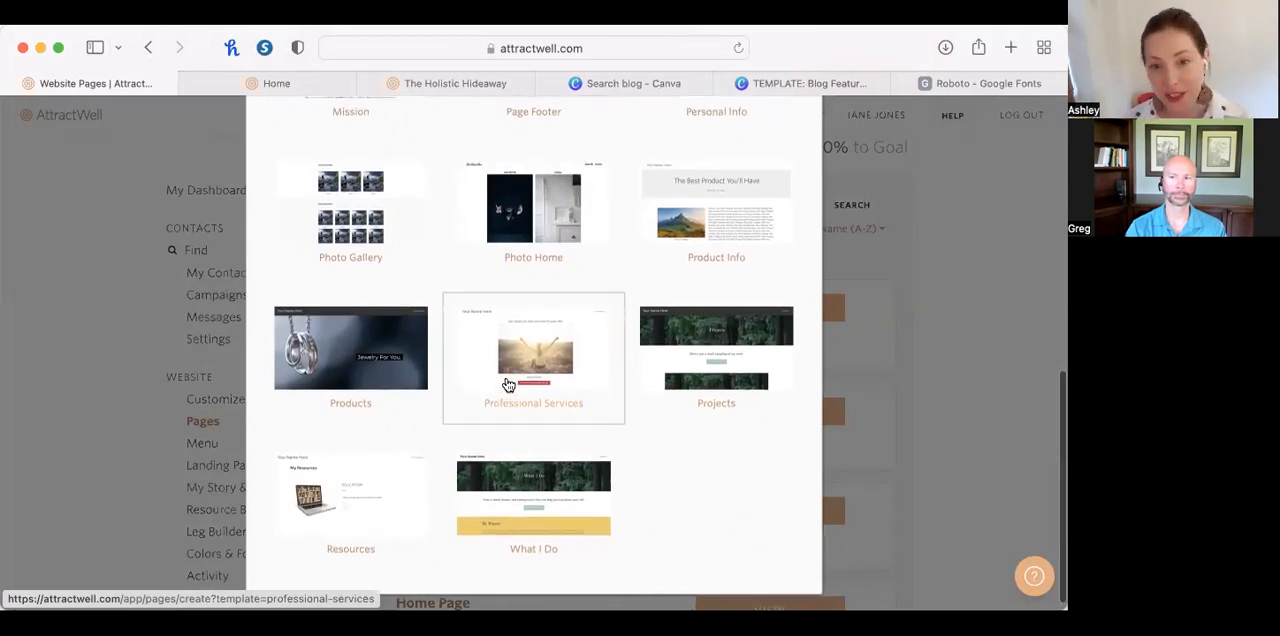
{"action": "scroll", "coordinate": [508, 385], "scroll_direction": "up", "scroll_amount": 3}
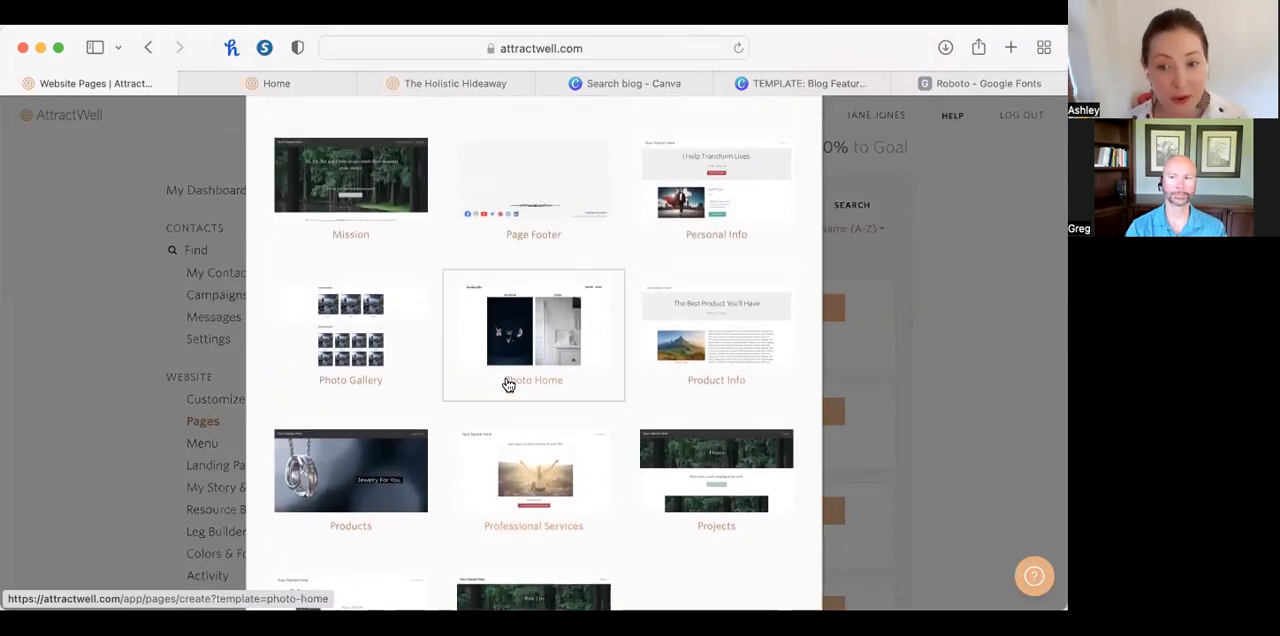
{"action": "scroll", "coordinate": [508, 385], "scroll_direction": "up", "scroll_amount": 3}
{"action": "scroll", "coordinate": [508, 385], "scroll_direction": "up", "scroll_amount": 3}
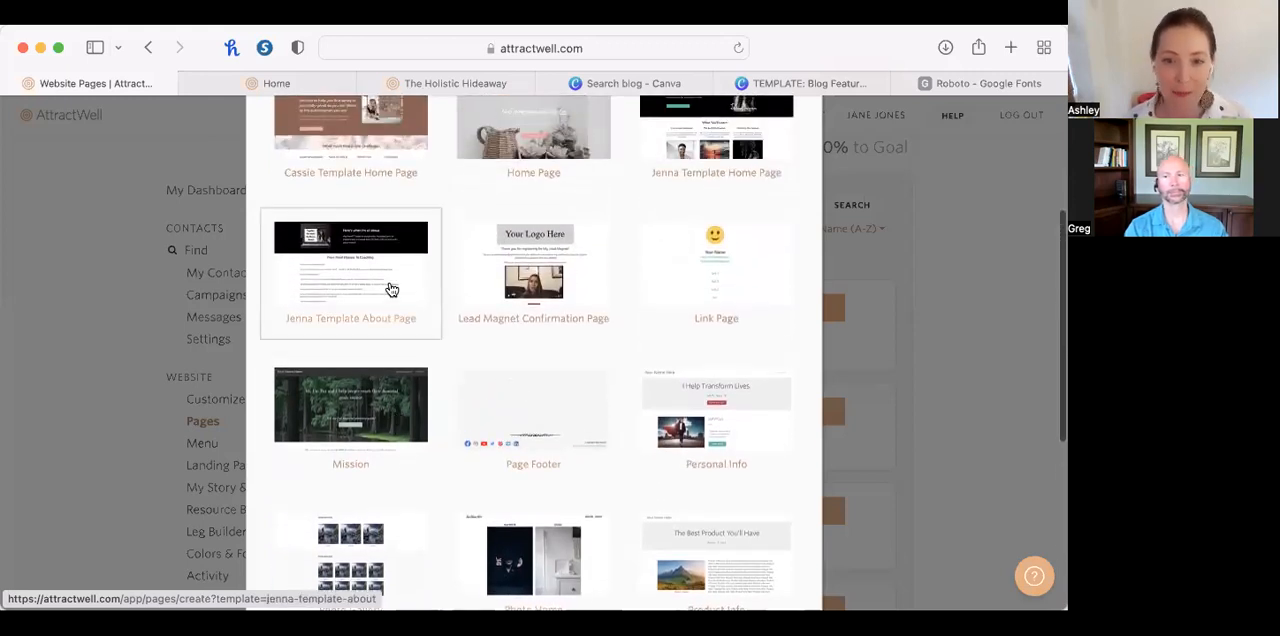
{"action": "scroll", "coordinate": [420, 358], "scroll_direction": "up", "scroll_amount": 2}
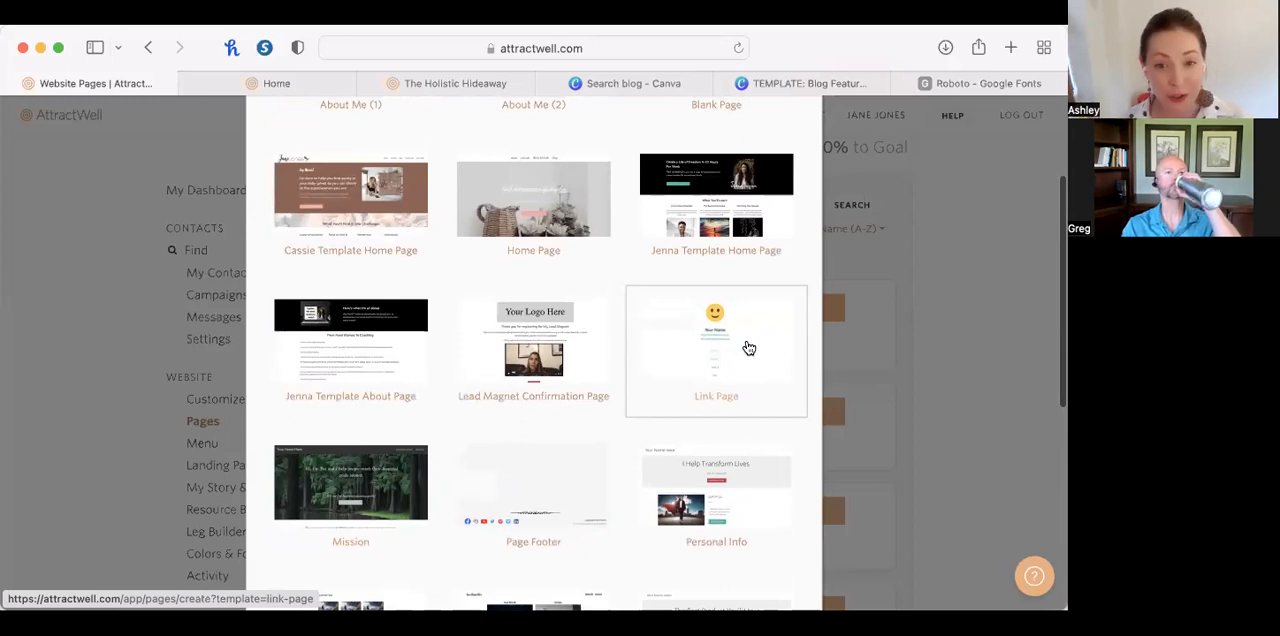
{"action": "scroll", "coordinate": [684, 347], "scroll_direction": "up", "scroll_amount": 1}
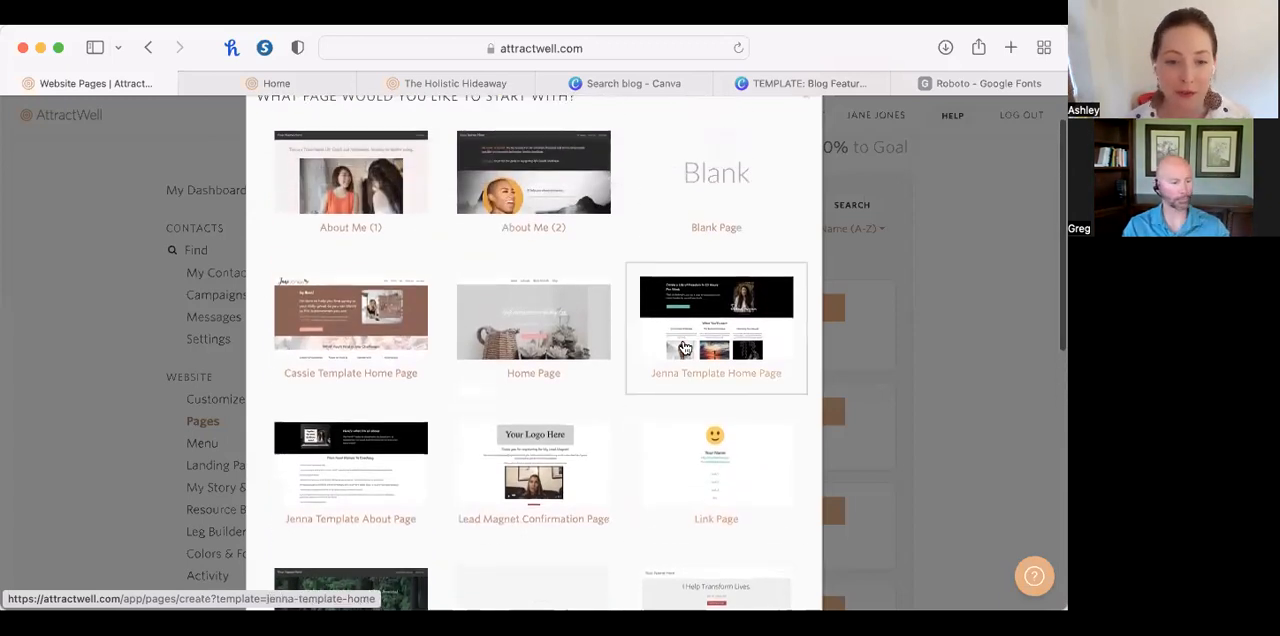
{"action": "scroll", "coordinate": [684, 347], "scroll_direction": "up", "scroll_amount": 2}
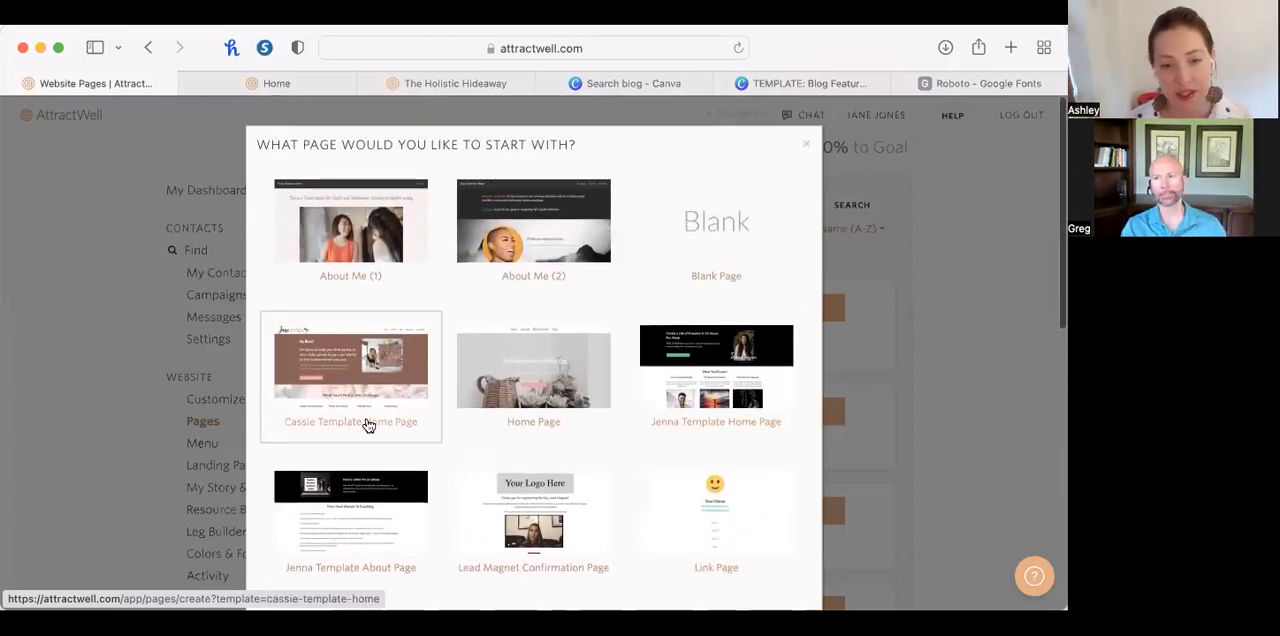
Start the new page from the Cassie Template Home Page and view the existing Home page for comparison.
{"action": "left_click", "coordinate": [337, 384]}
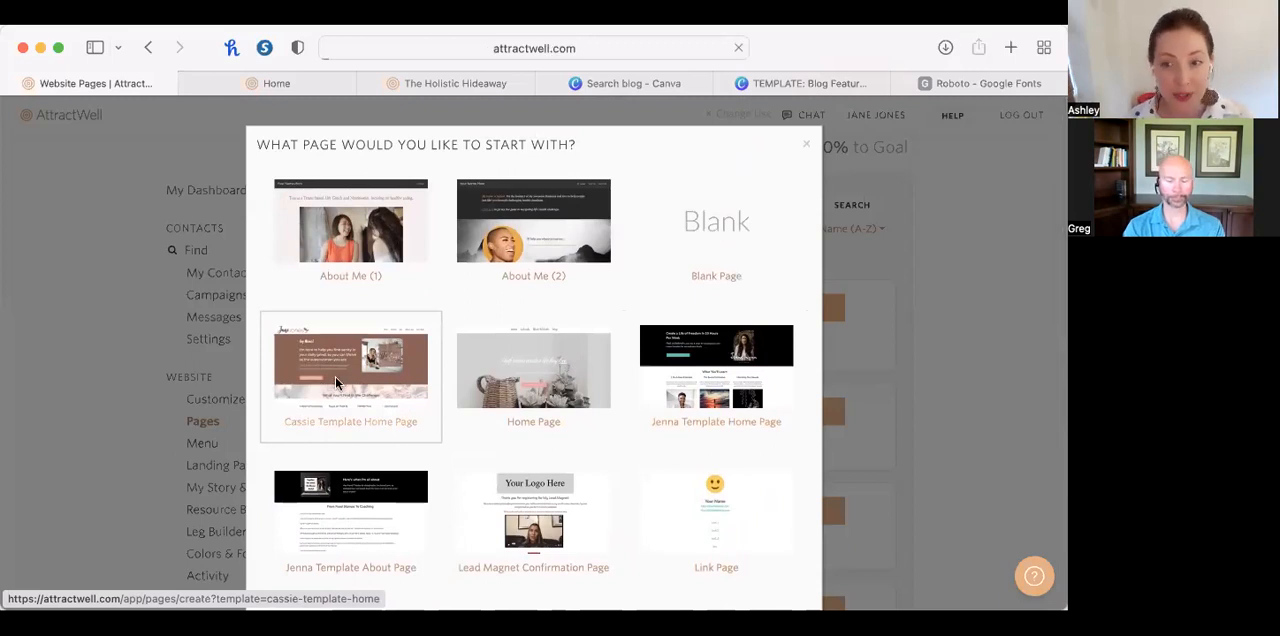
{"action": "left_click", "coordinate": [289, 82]}
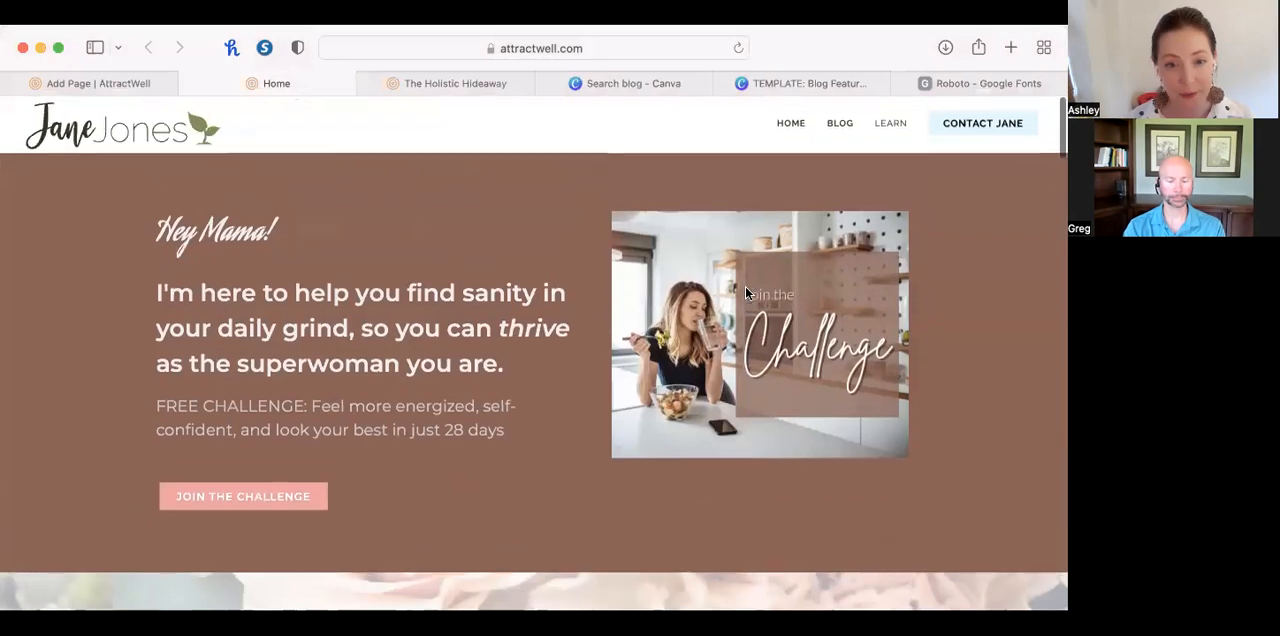
{"action": "left_click", "coordinate": [147, 78]}
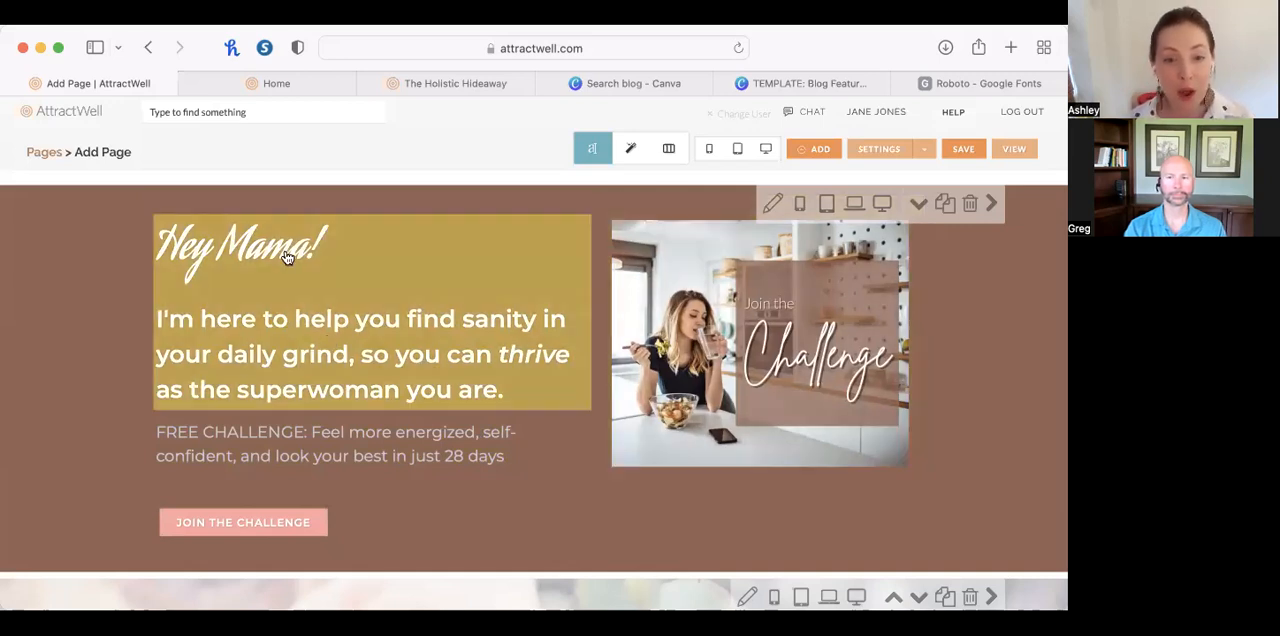
Change the "Hey Mama!" heading font to Euphoria Script and close the content editor.
{"action": "left_click", "coordinate": [254, 252]}
{"action": "double_click", "coordinate": [300, 308]}
{"action": "left_click", "coordinate": [300, 308]}
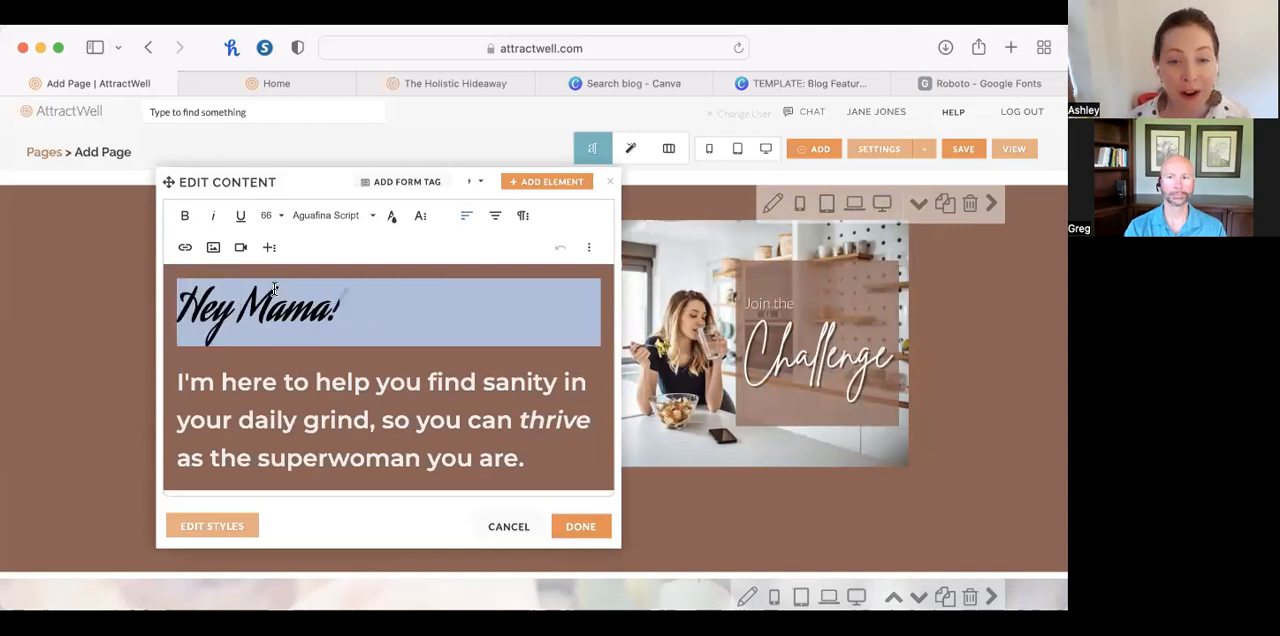
{"action": "double_click", "coordinate": [305, 308]}
{"action": "left_click", "coordinate": [305, 308]}
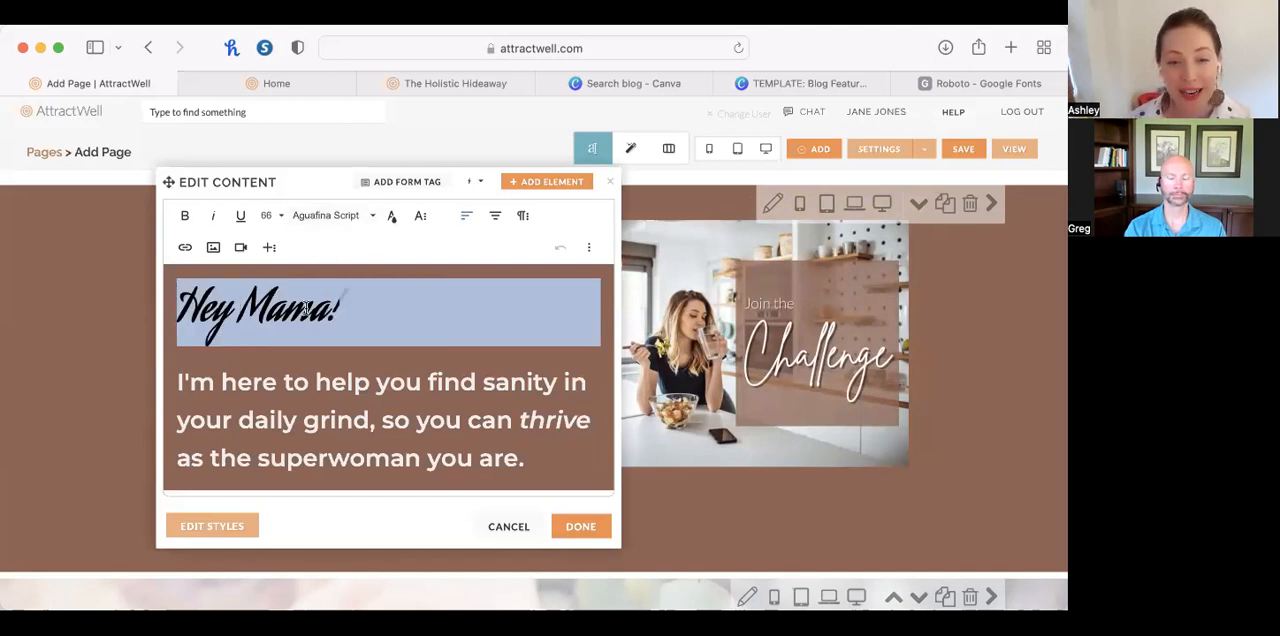
{"action": "left_click", "coordinate": [343, 227]}
{"action": "scroll", "coordinate": [343, 323], "scroll_direction": "down", "scroll_amount": 5}
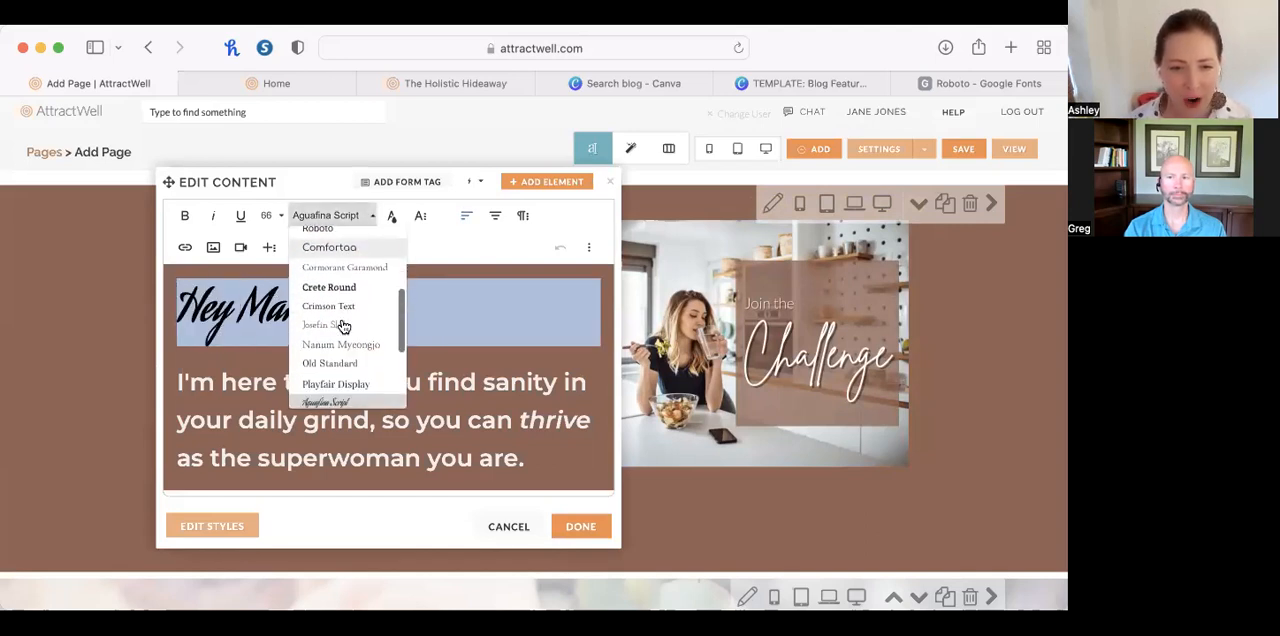
{"action": "scroll", "coordinate": [343, 325], "scroll_direction": "up", "scroll_amount": 2}
{"action": "scroll", "coordinate": [347, 317], "scroll_direction": "down", "scroll_amount": 6}
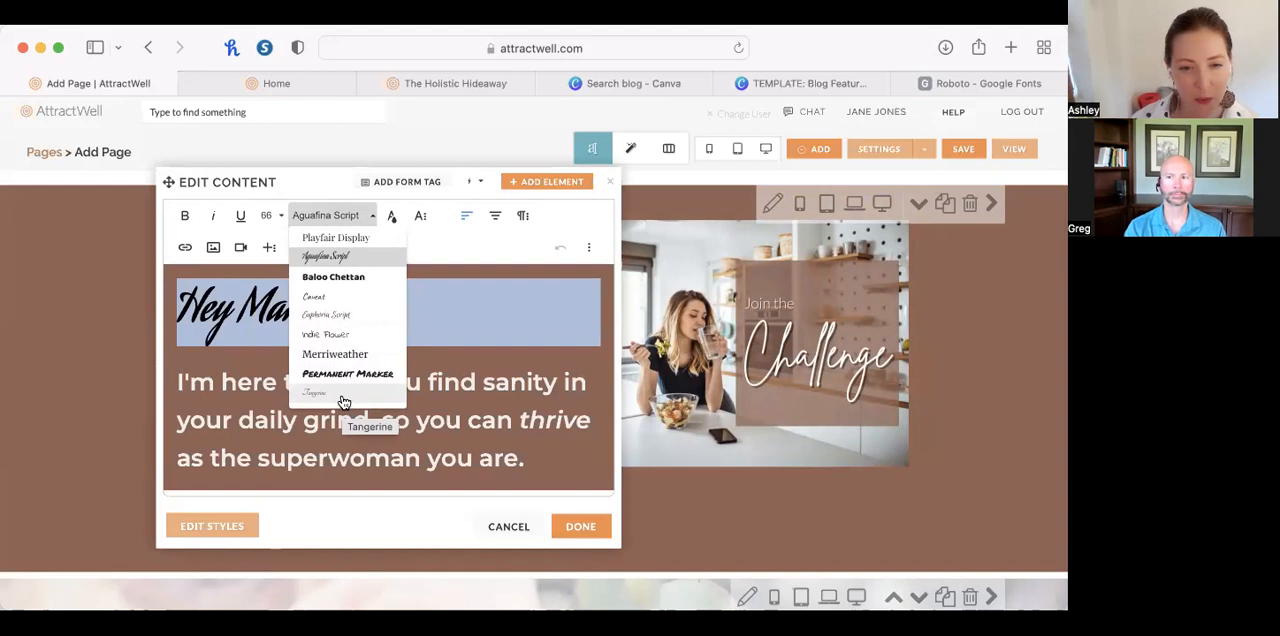
{"action": "left_click", "coordinate": [327, 315]}
{"action": "left_click", "coordinate": [352, 403]}
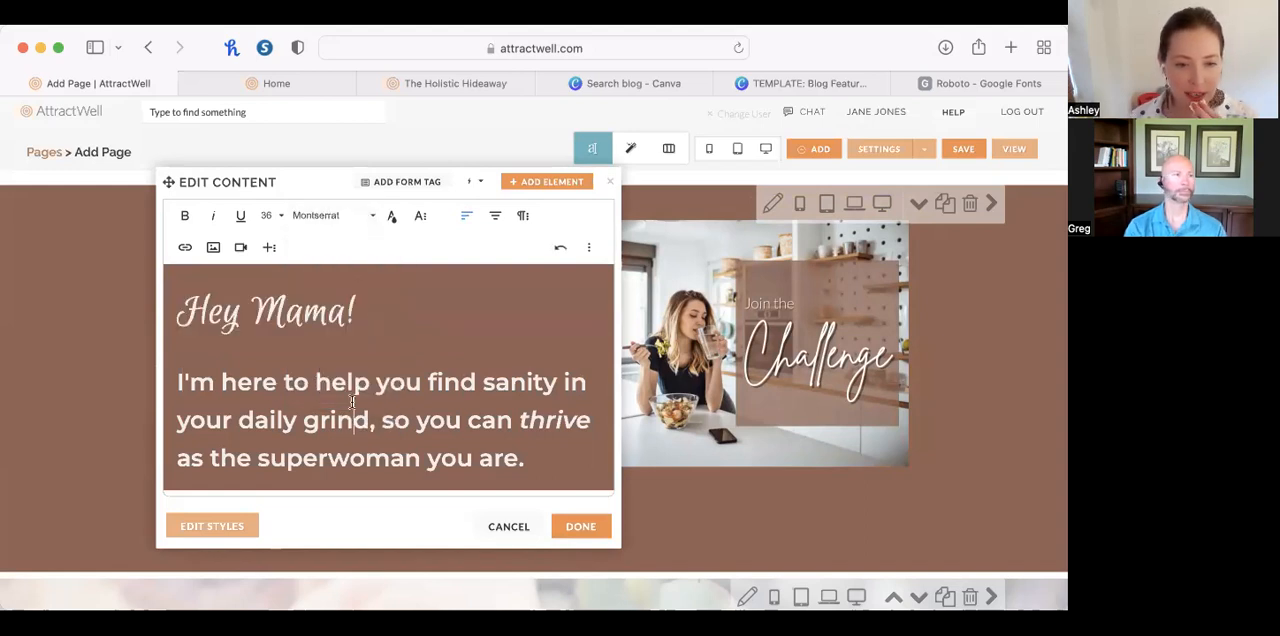
{"action": "left_click_drag", "start_coordinate": [177, 382], "coordinate": [533, 450]}
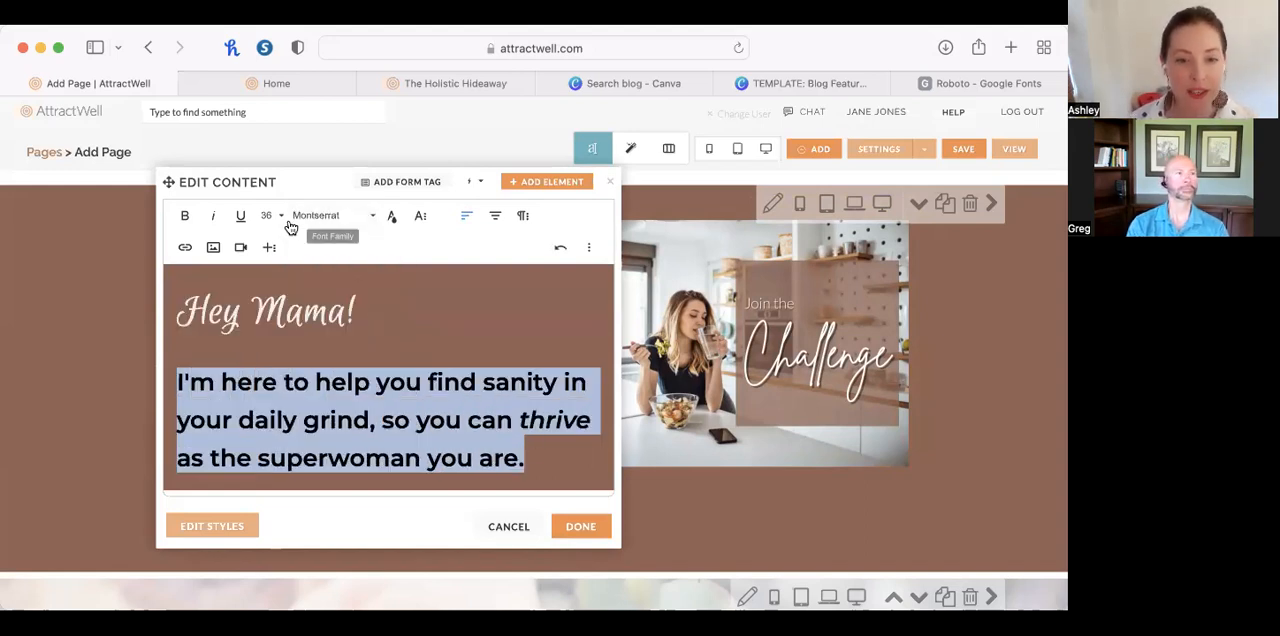
{"action": "left_click", "coordinate": [873, 492]}
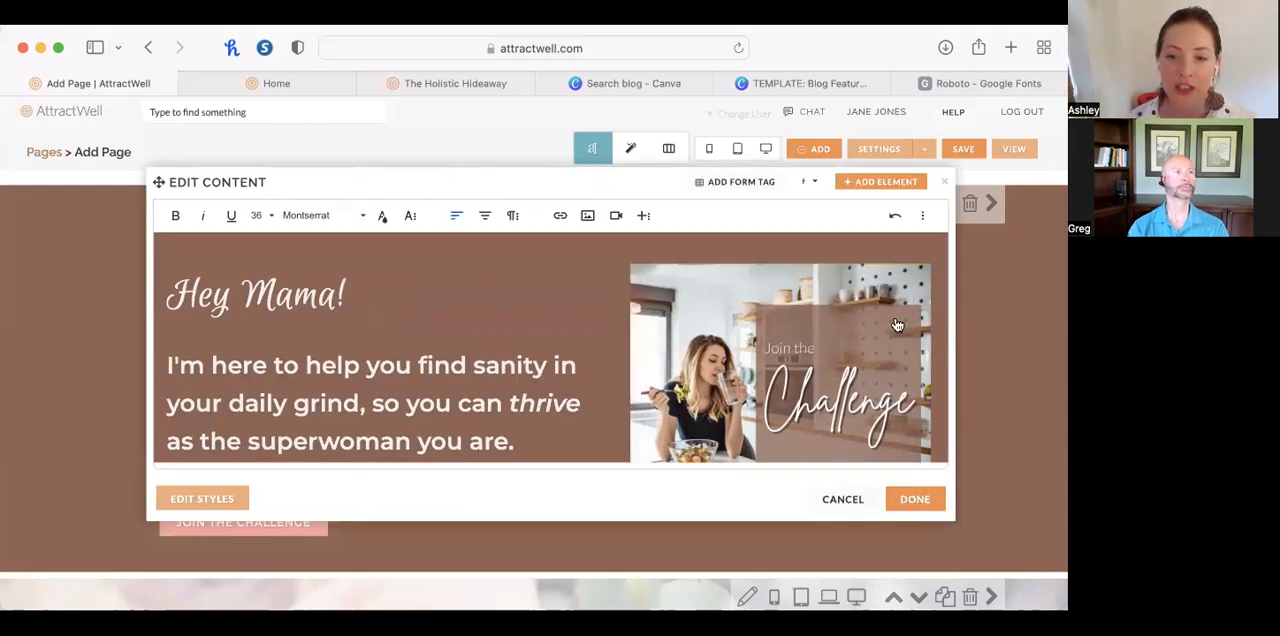
{"action": "left_click", "coordinate": [944, 181]}
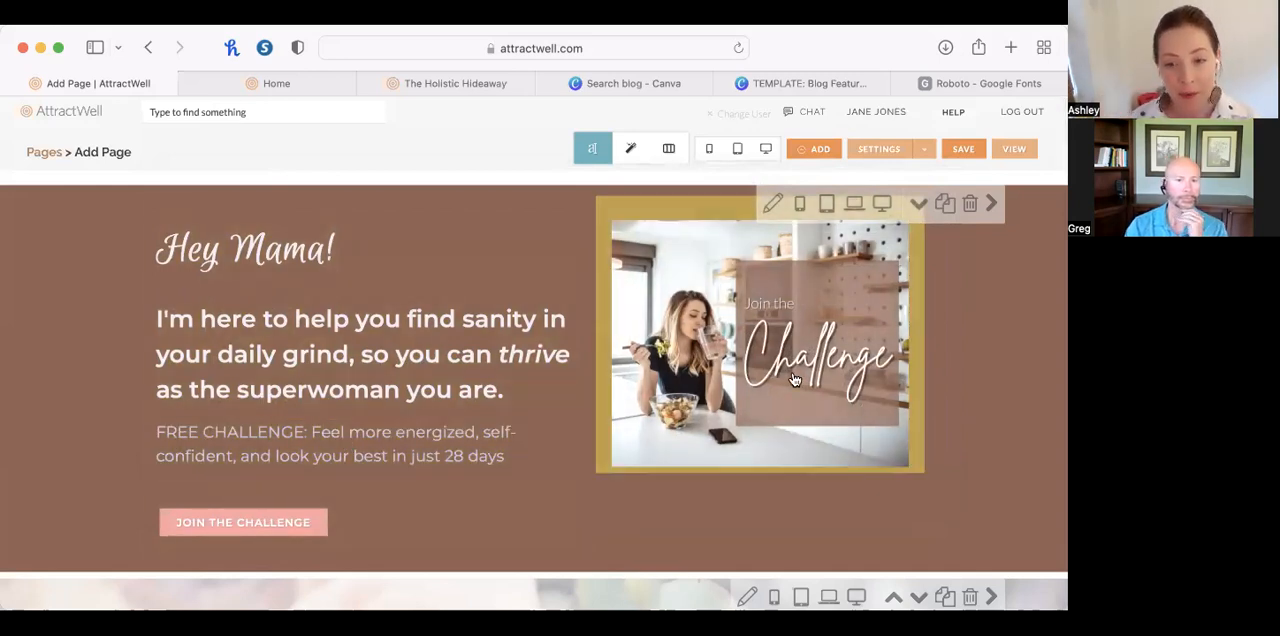
Set the "Hey Mama!" section's background color to a medium blue from the color wheel and close the image's content editor.
{"action": "left_click", "coordinate": [776, 205]}
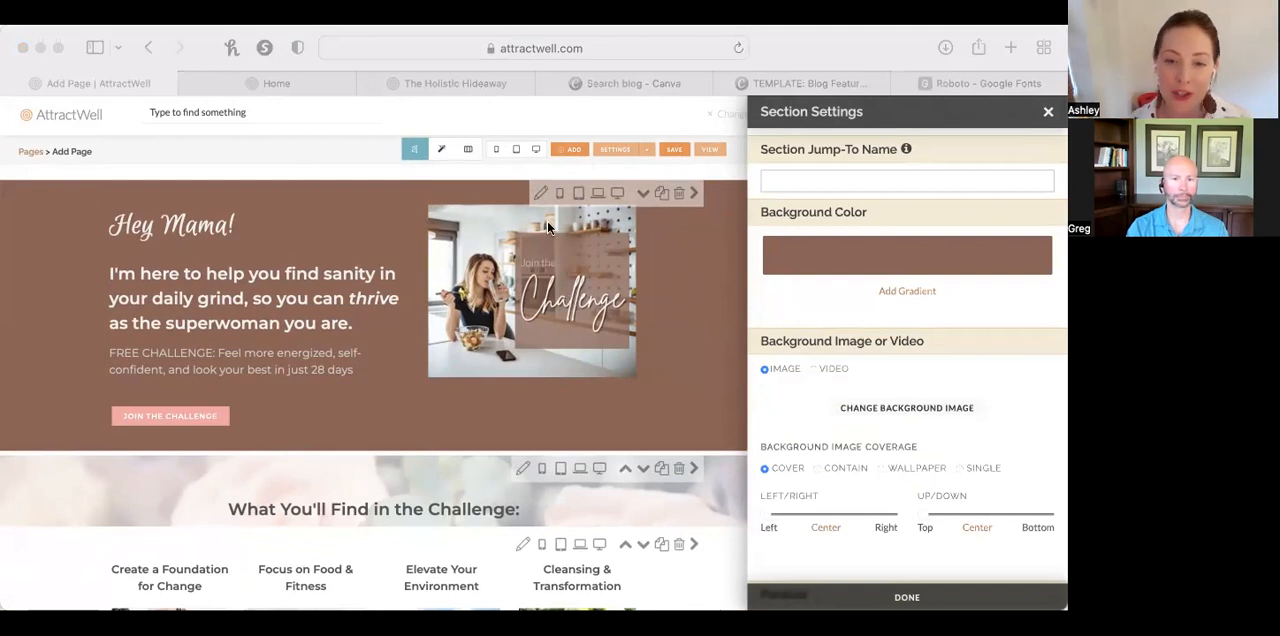
{"action": "left_click", "coordinate": [541, 194]}
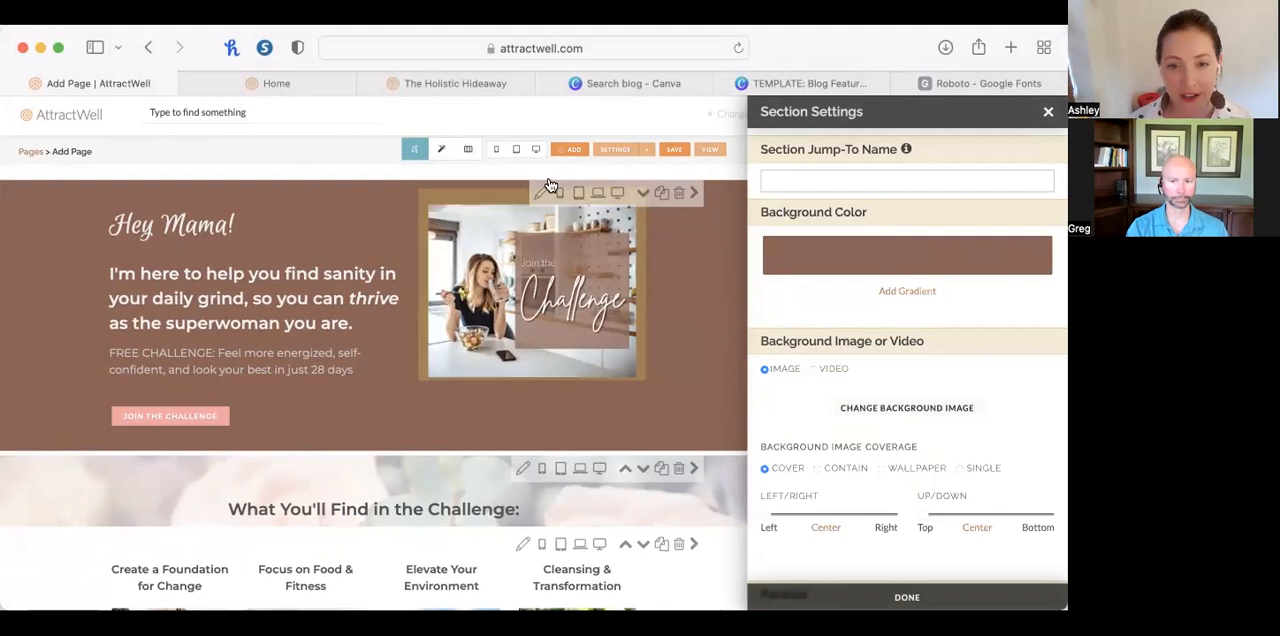
{"action": "left_click", "coordinate": [968, 260]}
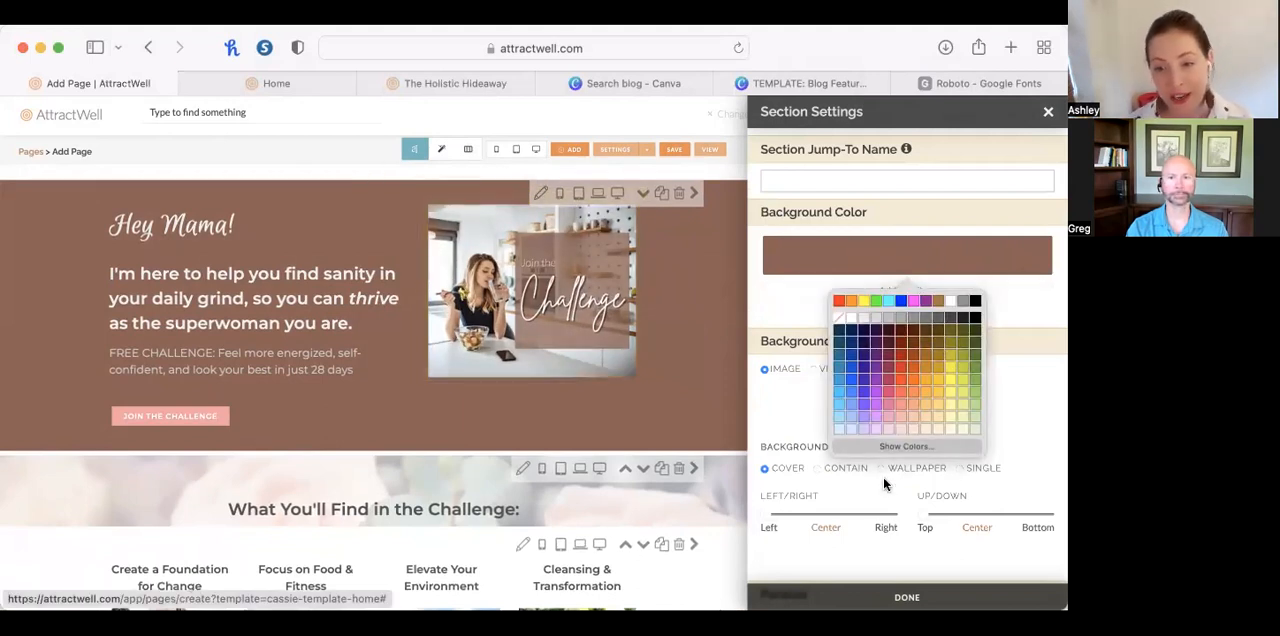
{"action": "left_click", "coordinate": [949, 446]}
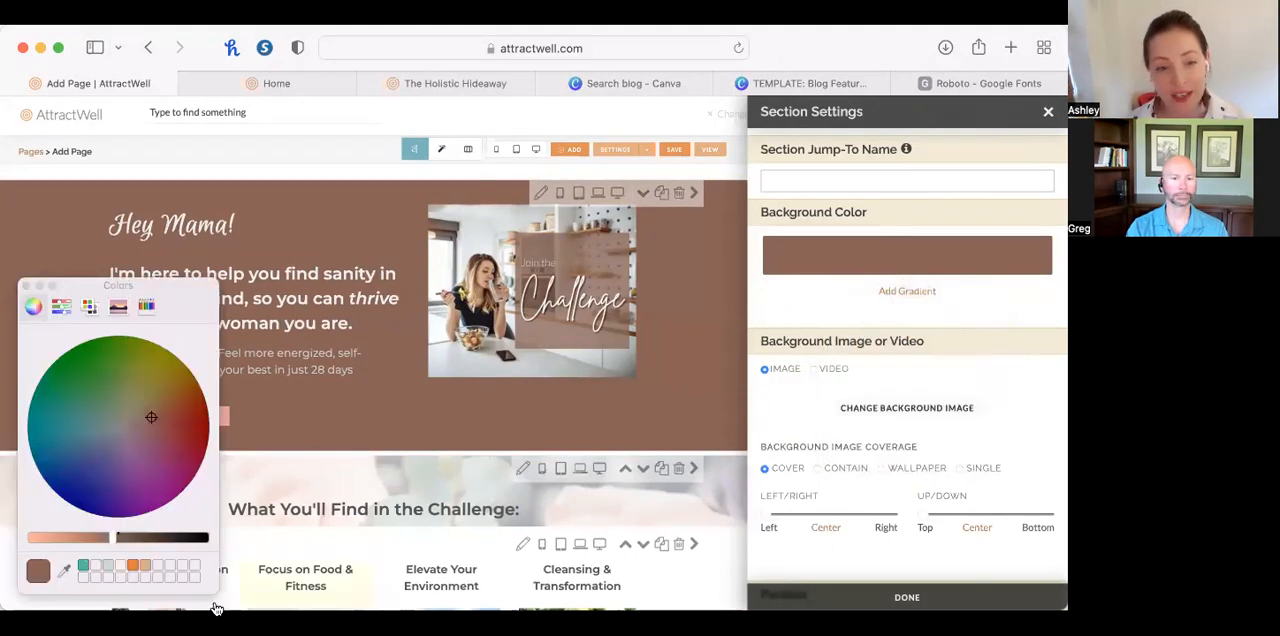
{"action": "left_click", "coordinate": [530, 290]}
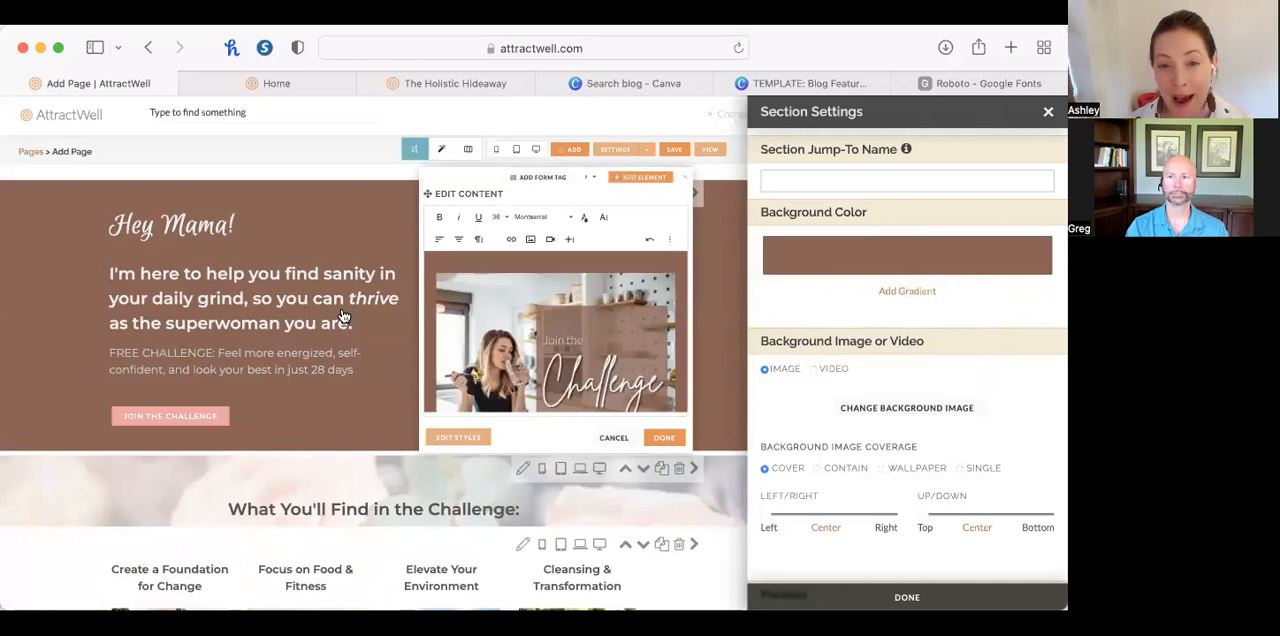
{"action": "left_click", "coordinate": [843, 241]}
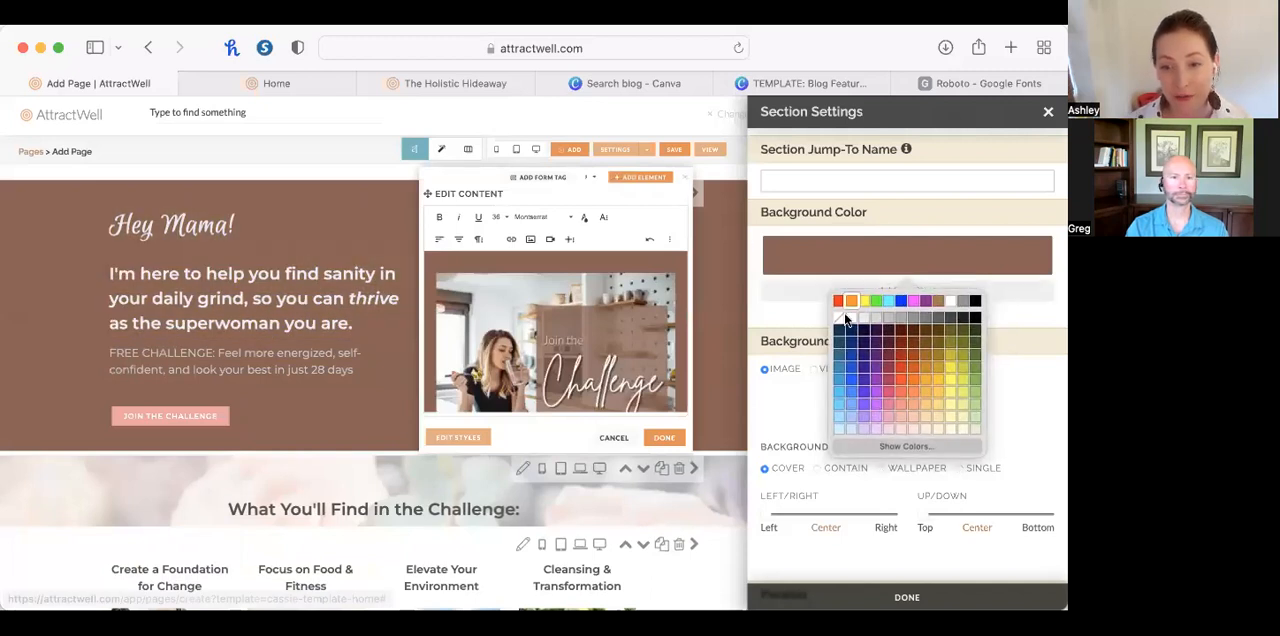
{"action": "left_click", "coordinate": [906, 447]}
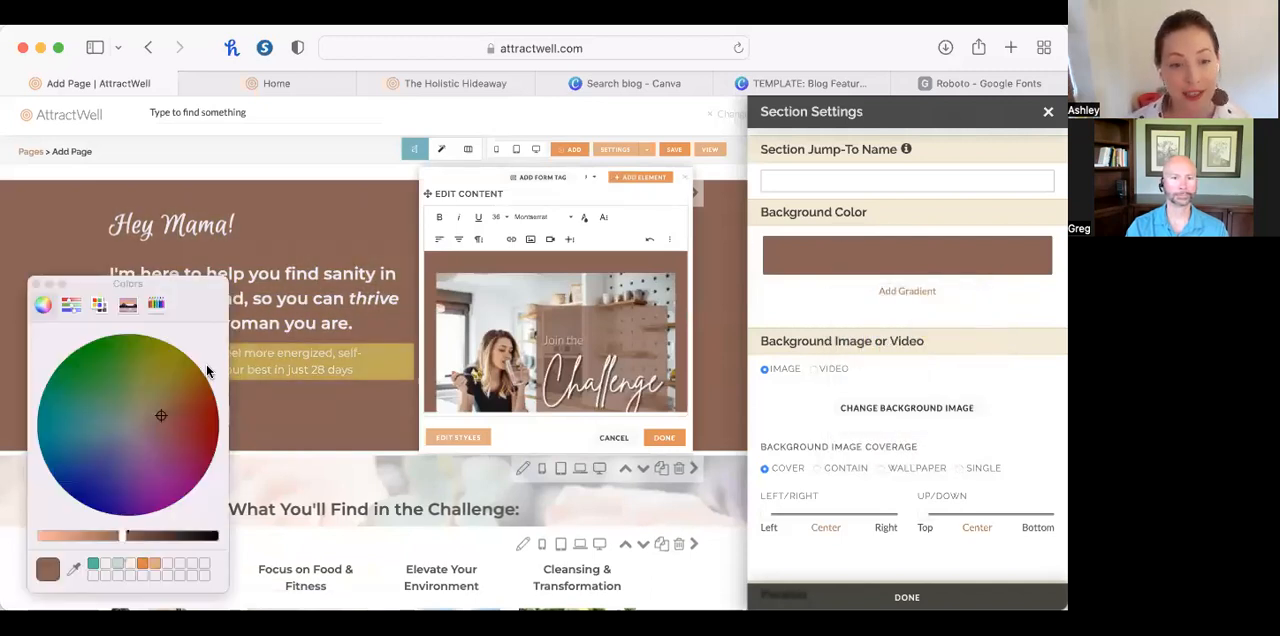
{"action": "left_click_drag", "start_coordinate": [203, 307], "coordinate": [343, 167]}
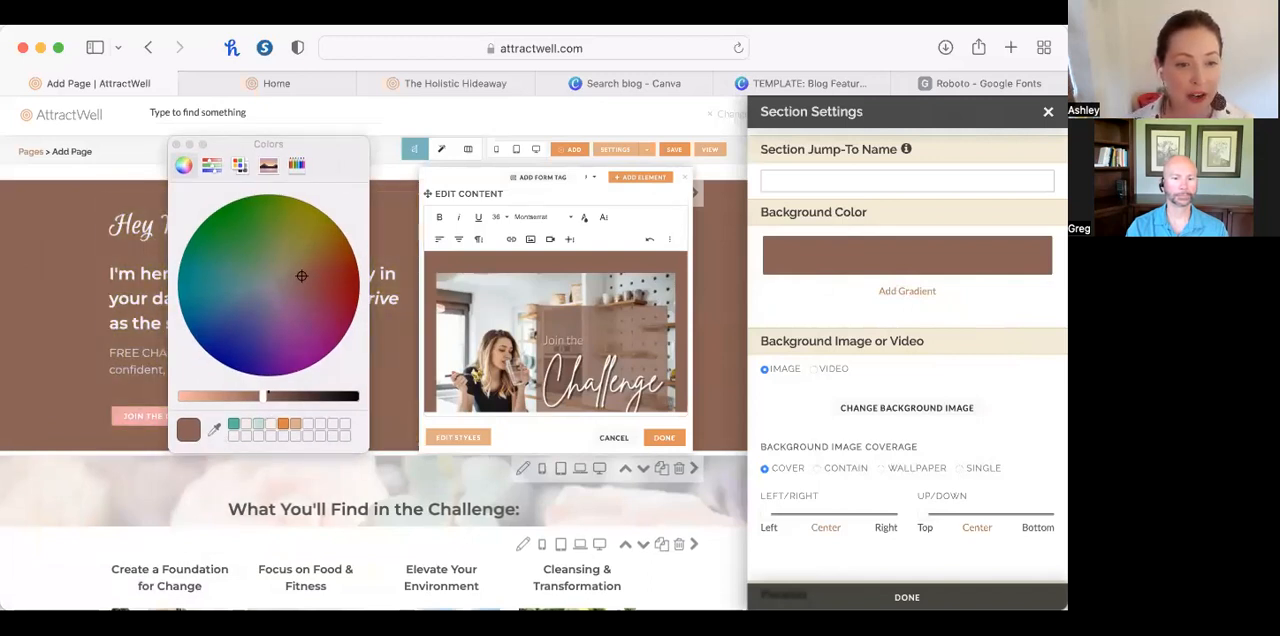
{"action": "left_click", "coordinate": [231, 298]}
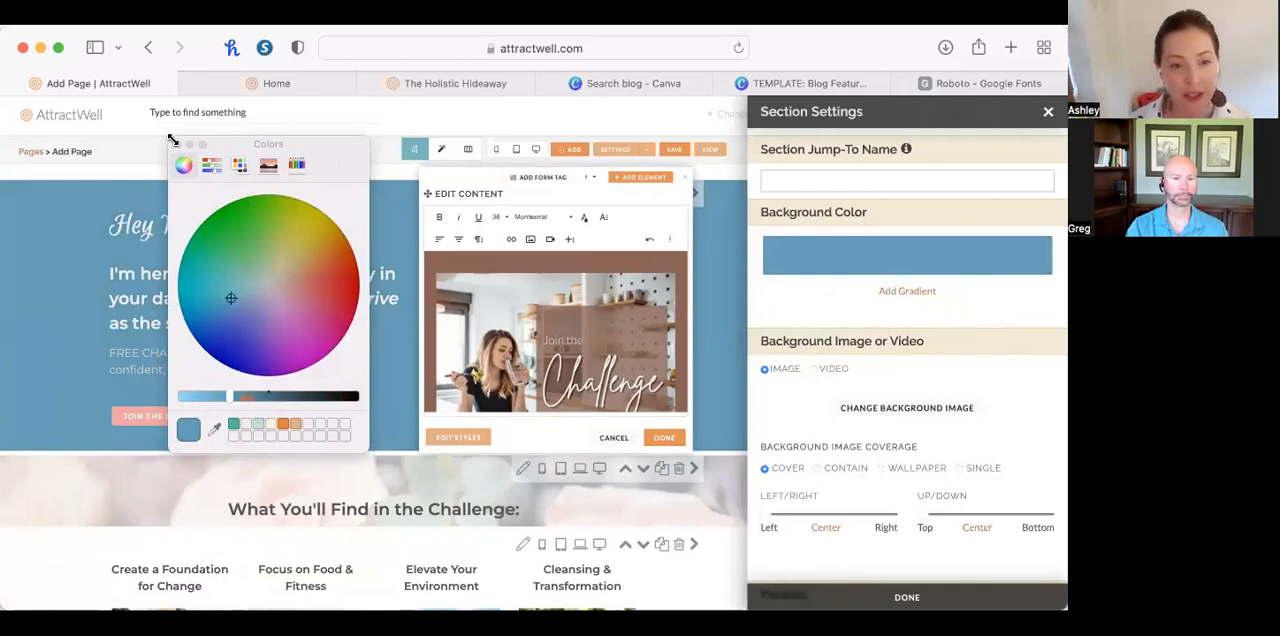
{"action": "left_click", "coordinate": [176, 151]}
{"action": "left_click", "coordinate": [176, 147]}
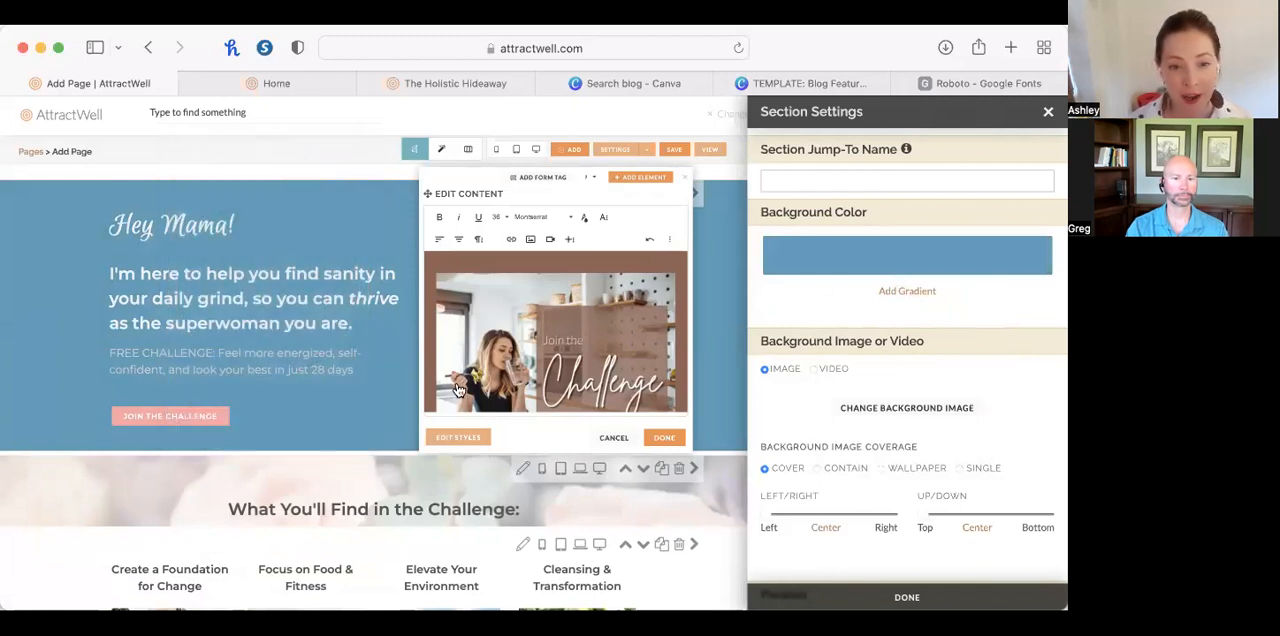
{"action": "left_click", "coordinate": [688, 179]}
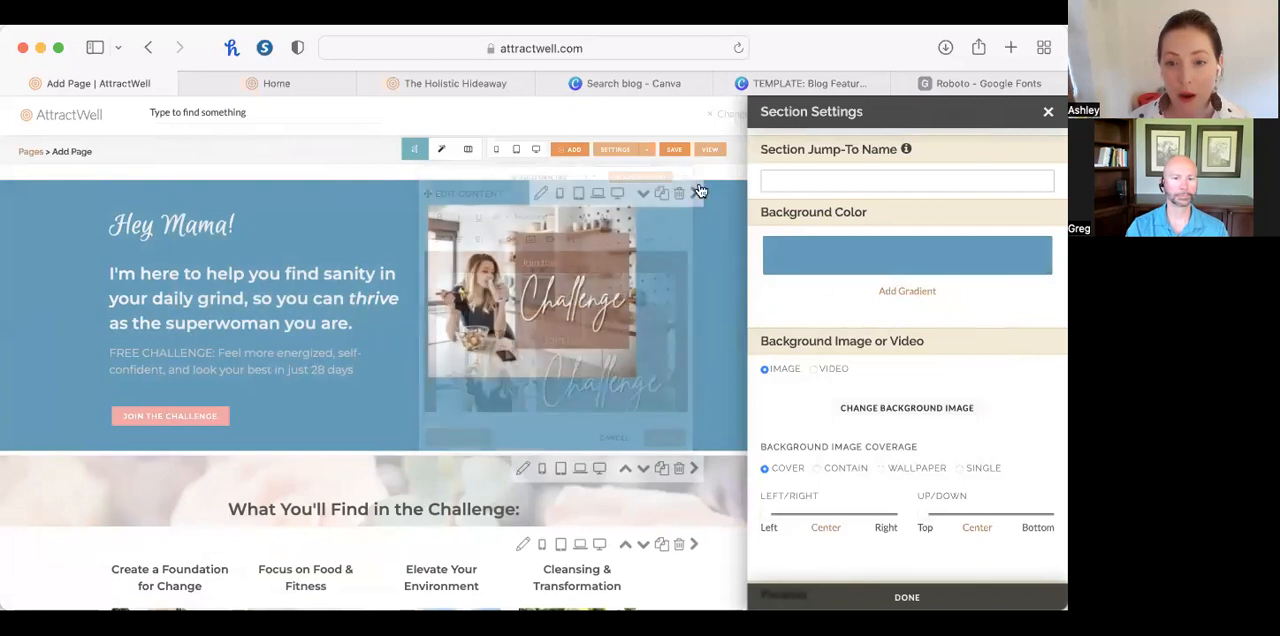
Check the section background color's RGB values and hex code in the color picker, and close the section settings.
{"action": "left_click", "coordinate": [853, 256]}
{"action": "left_click", "coordinate": [903, 446]}
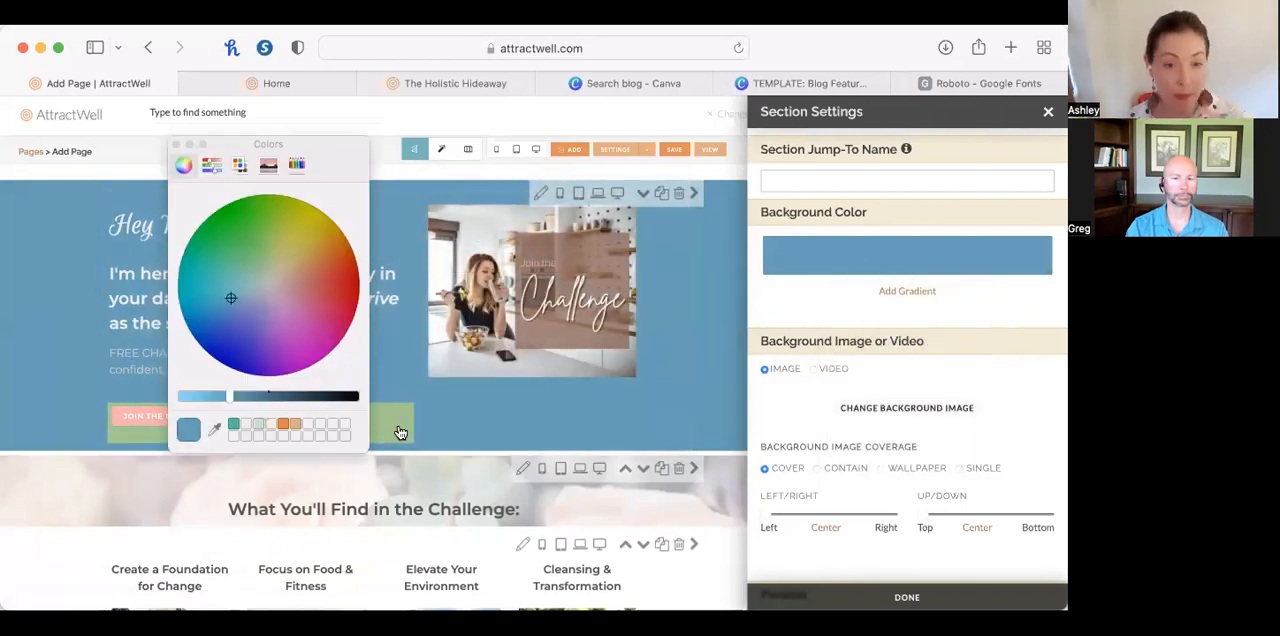
{"action": "left_click", "coordinate": [211, 164]}
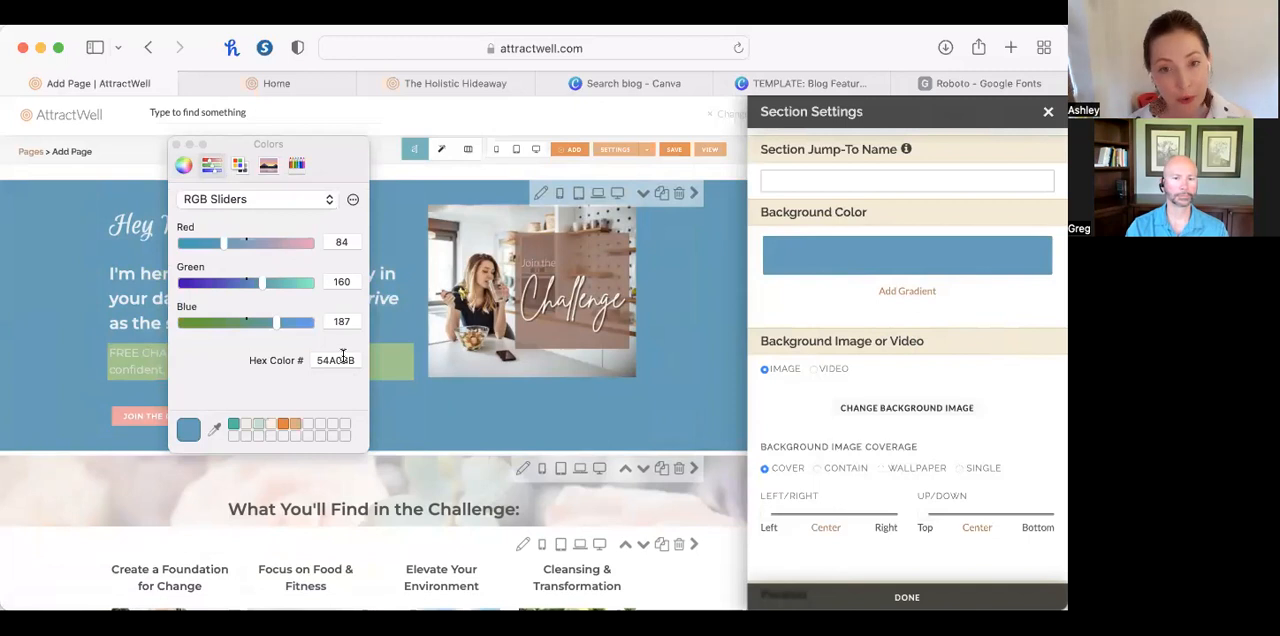
{"action": "left_click", "coordinate": [175, 145]}
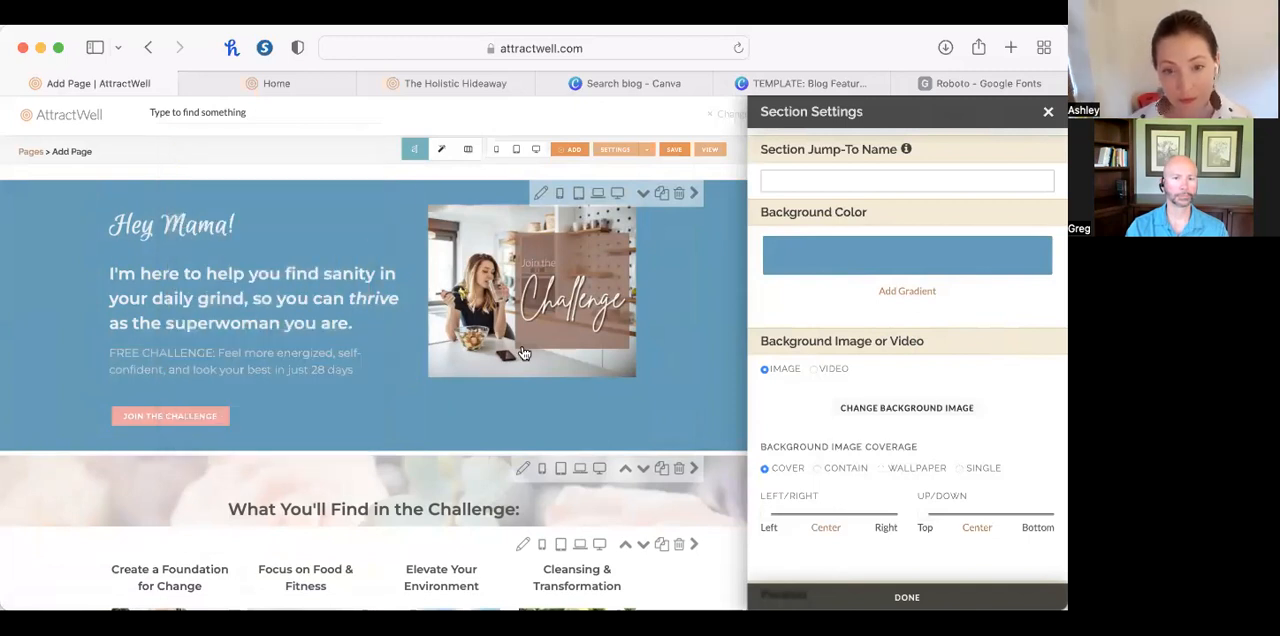
{"action": "double_click", "coordinate": [543, 291]}
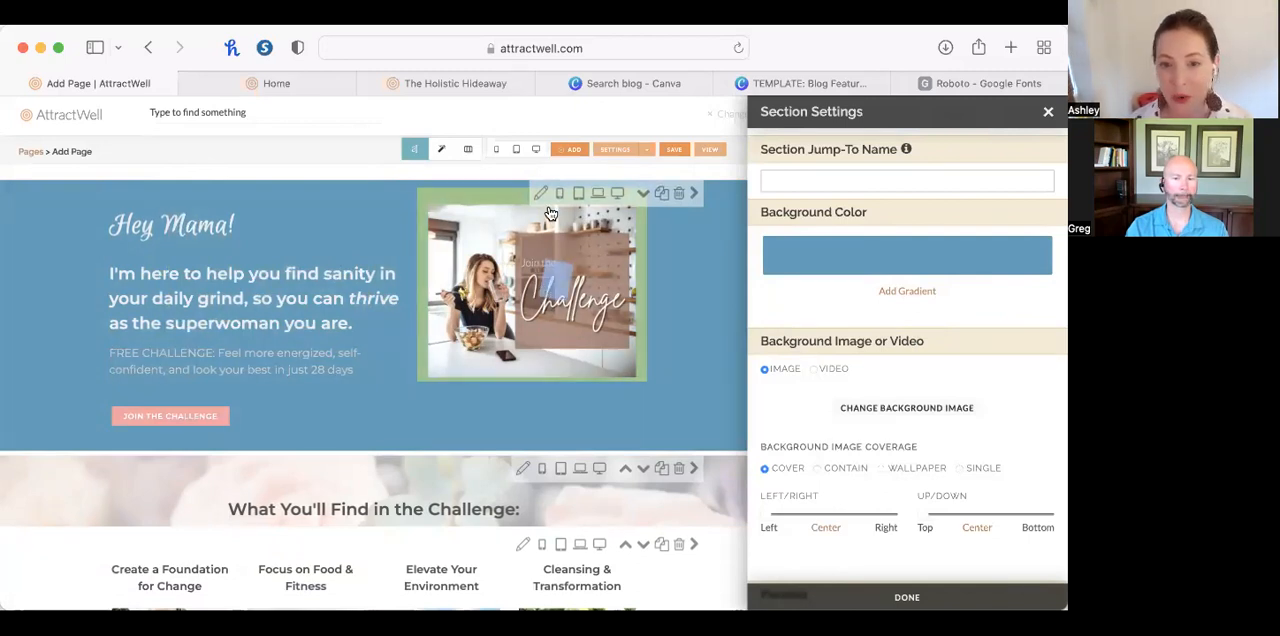
{"action": "left_click", "coordinate": [1048, 111]}
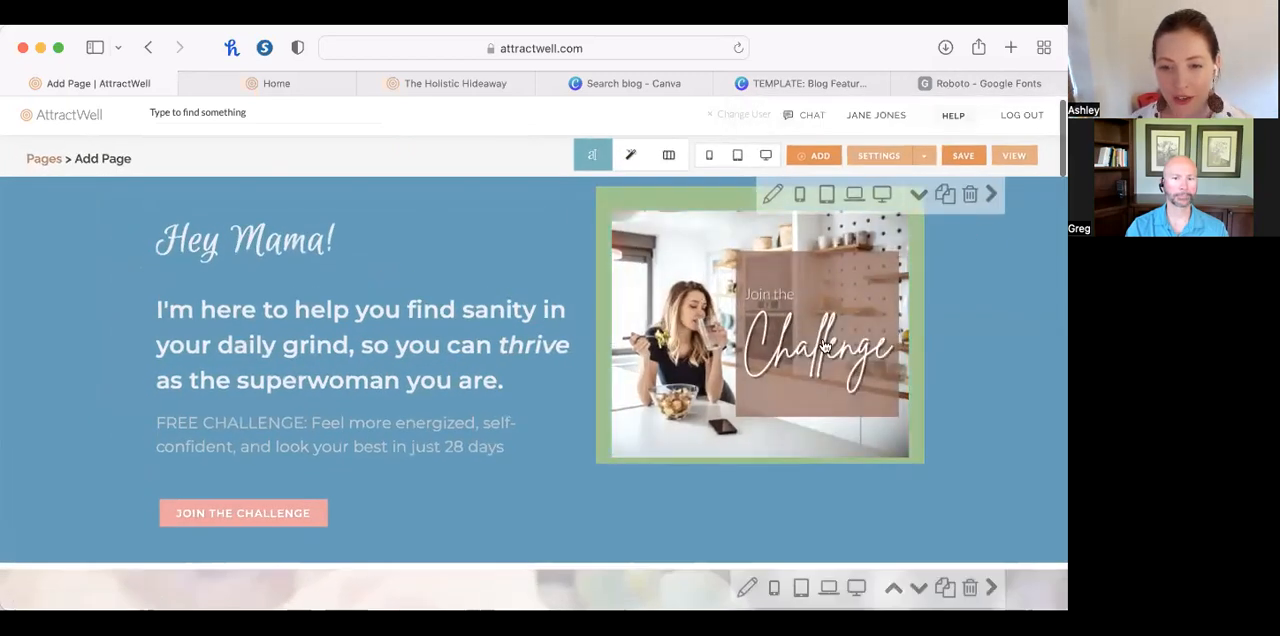
Open the "Join the Challenge" image's content for editing and choose to replace the image with a design from Canva.
{"action": "left_click", "coordinate": [688, 355]}
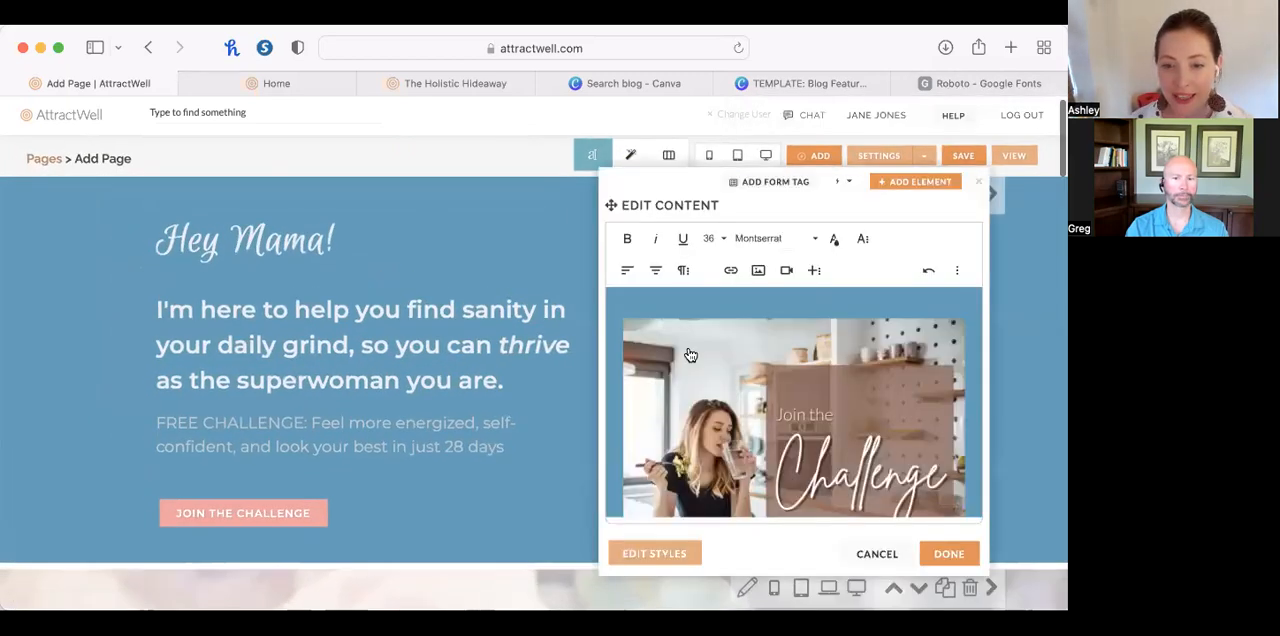
{"action": "left_click", "coordinate": [780, 366]}
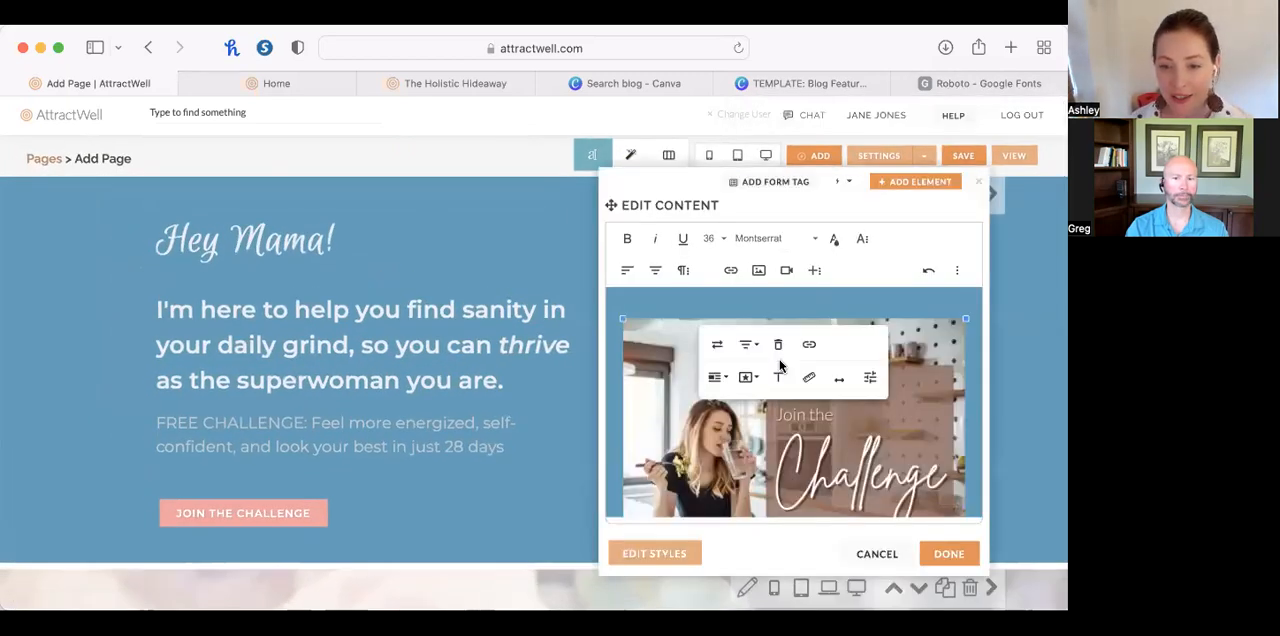
{"action": "left_click", "coordinate": [716, 345]}
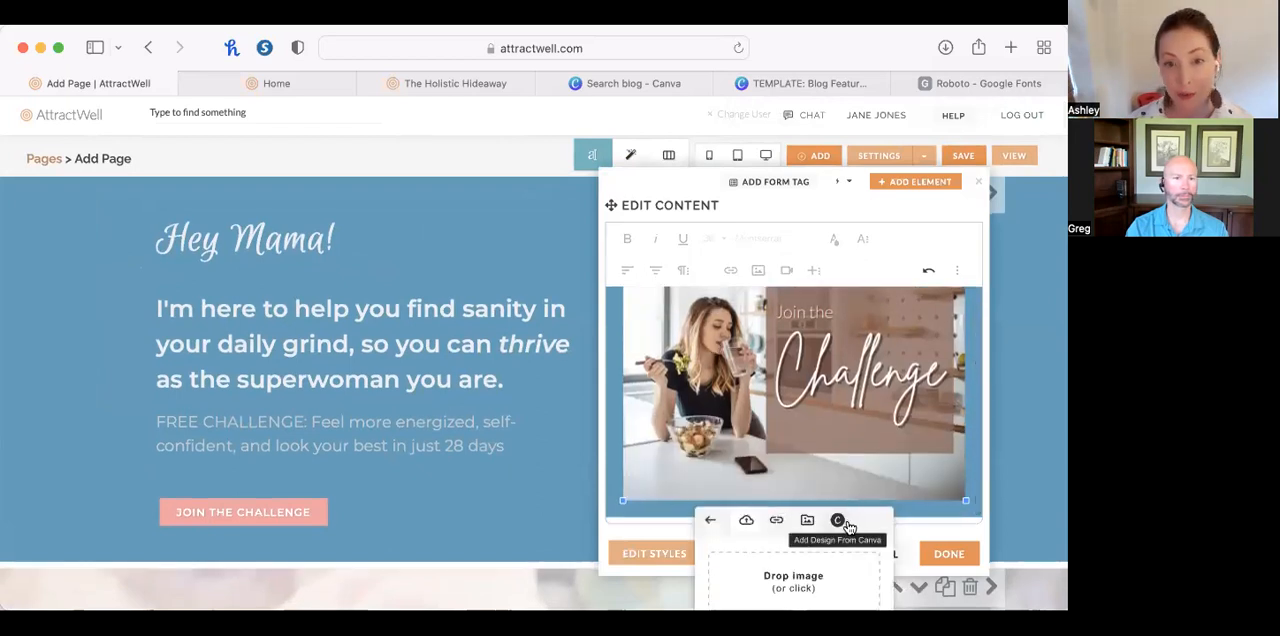
{"action": "left_click", "coordinate": [838, 521]}
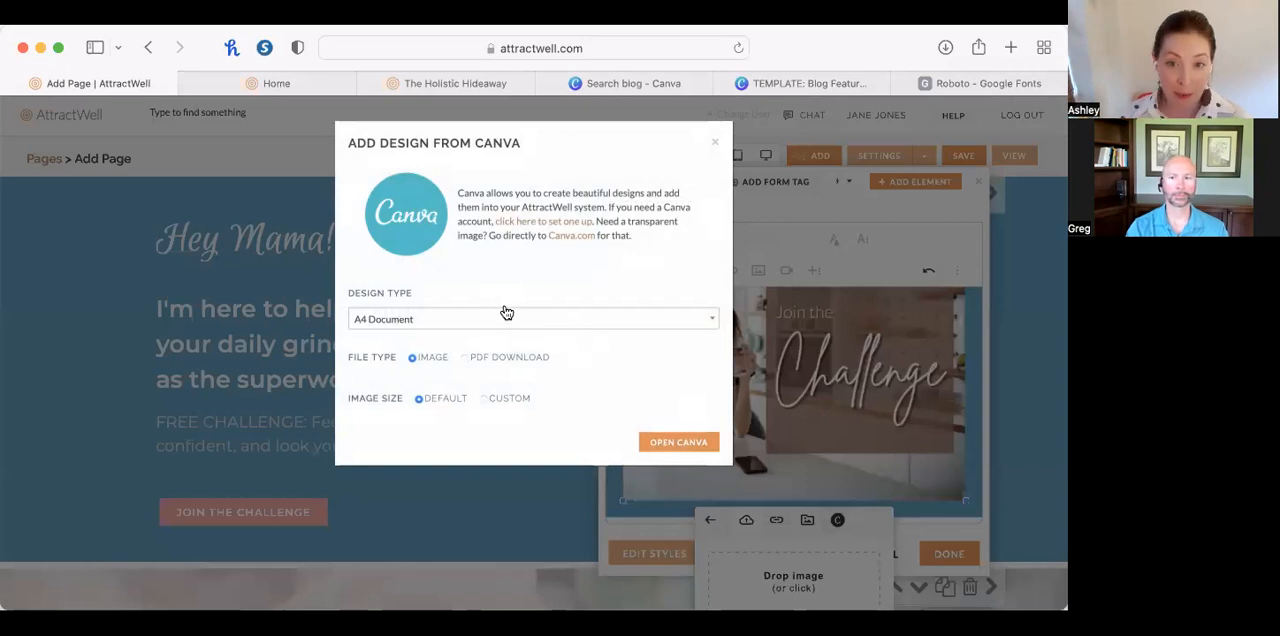
Set the Canva design type to Logo, try to open Canva from the page editor, and reload the page.
{"action": "left_click", "coordinate": [507, 323]}
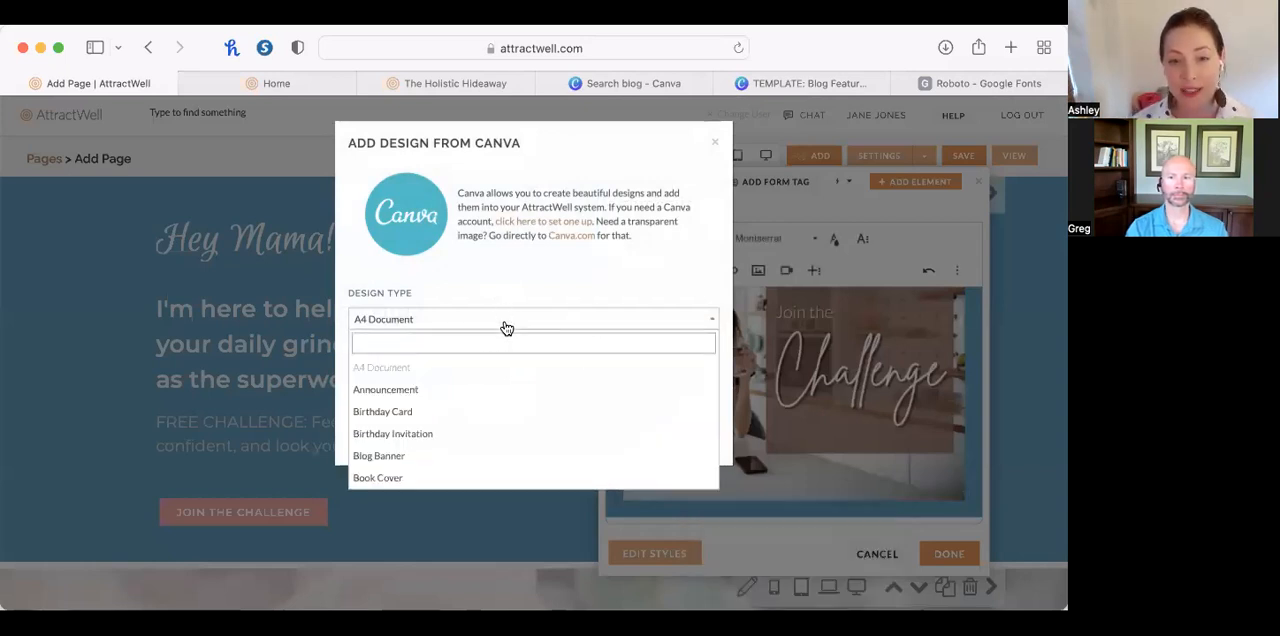
{"action": "type", "text": "logo"}
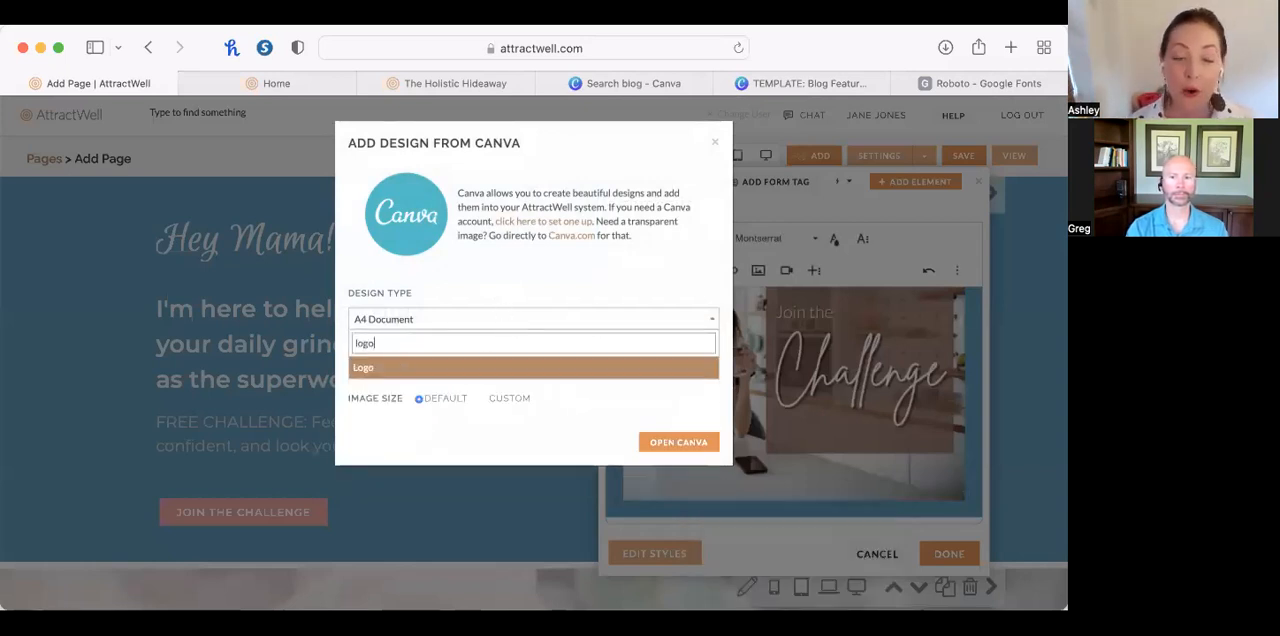
{"action": "left_click", "coordinate": [496, 368]}
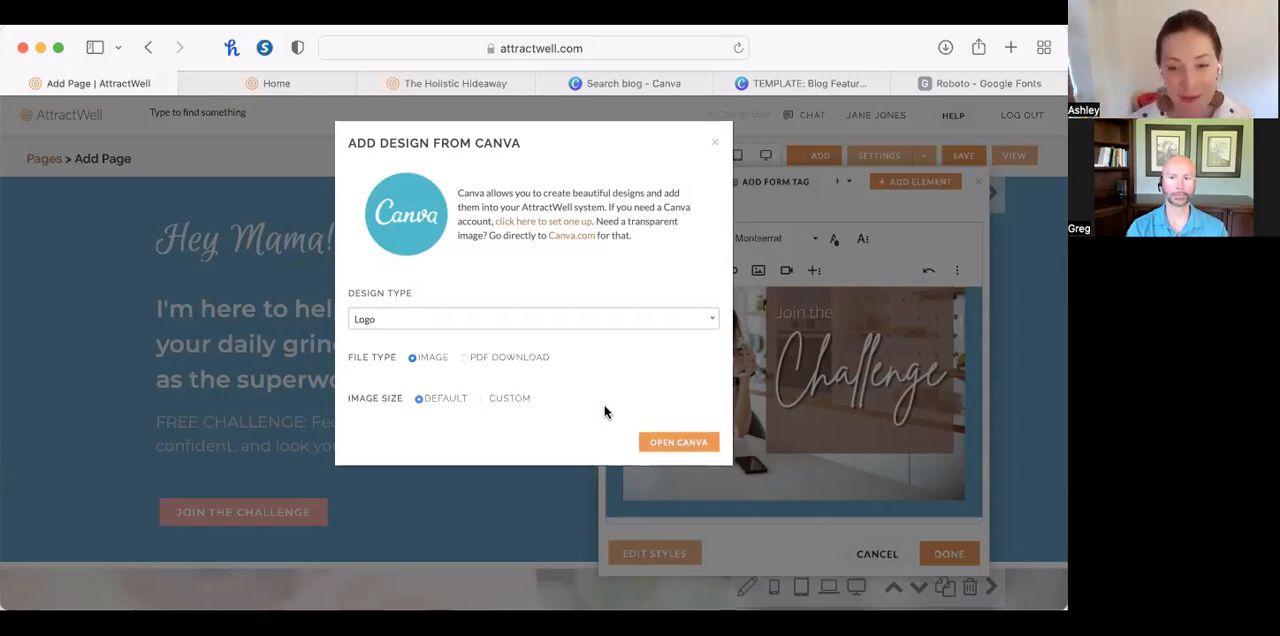
{"action": "left_click", "coordinate": [680, 445]}
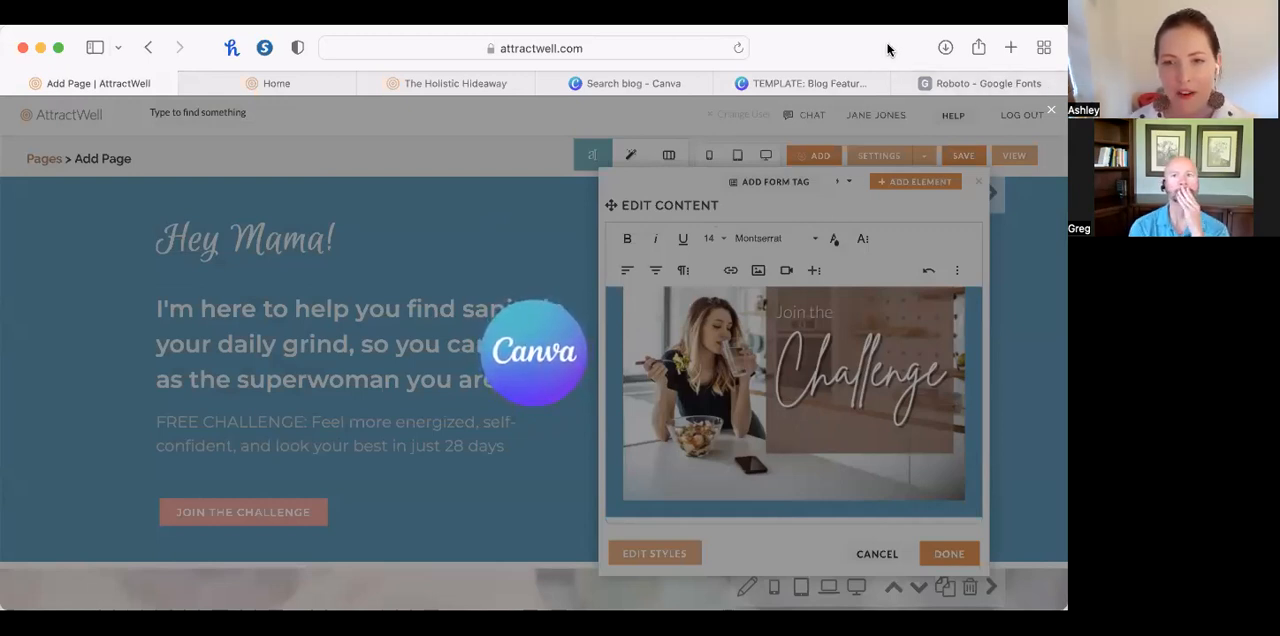
{"action": "left_click", "coordinate": [738, 48]}
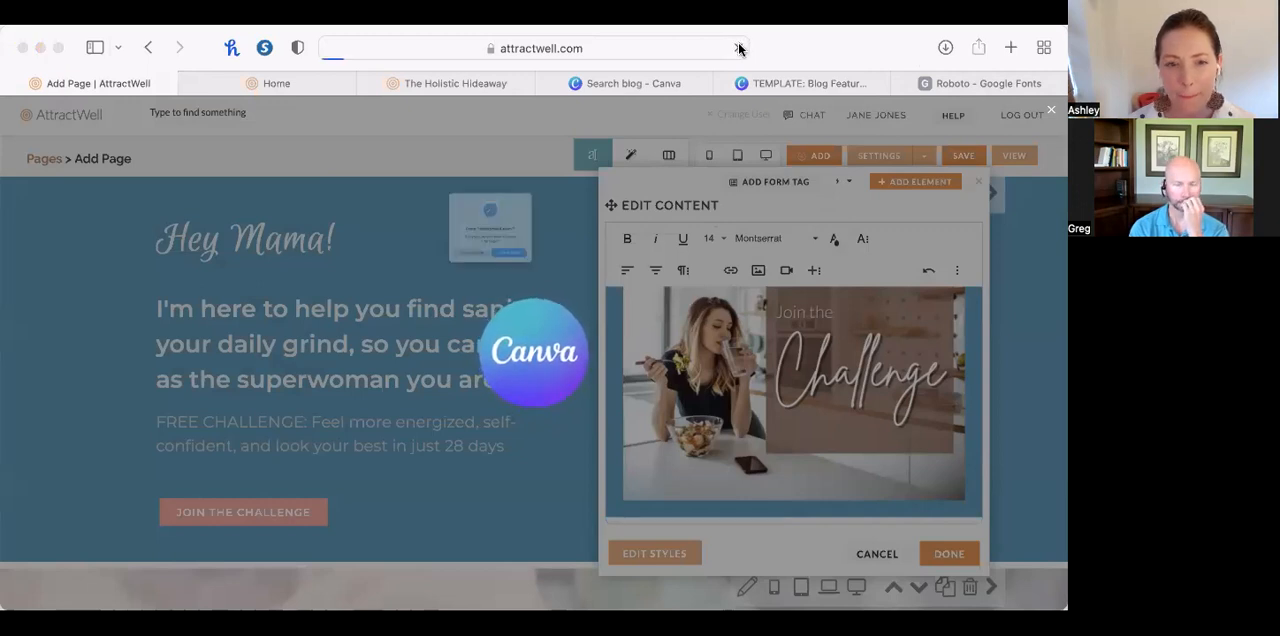
{"action": "left_click", "coordinate": [557, 296]}
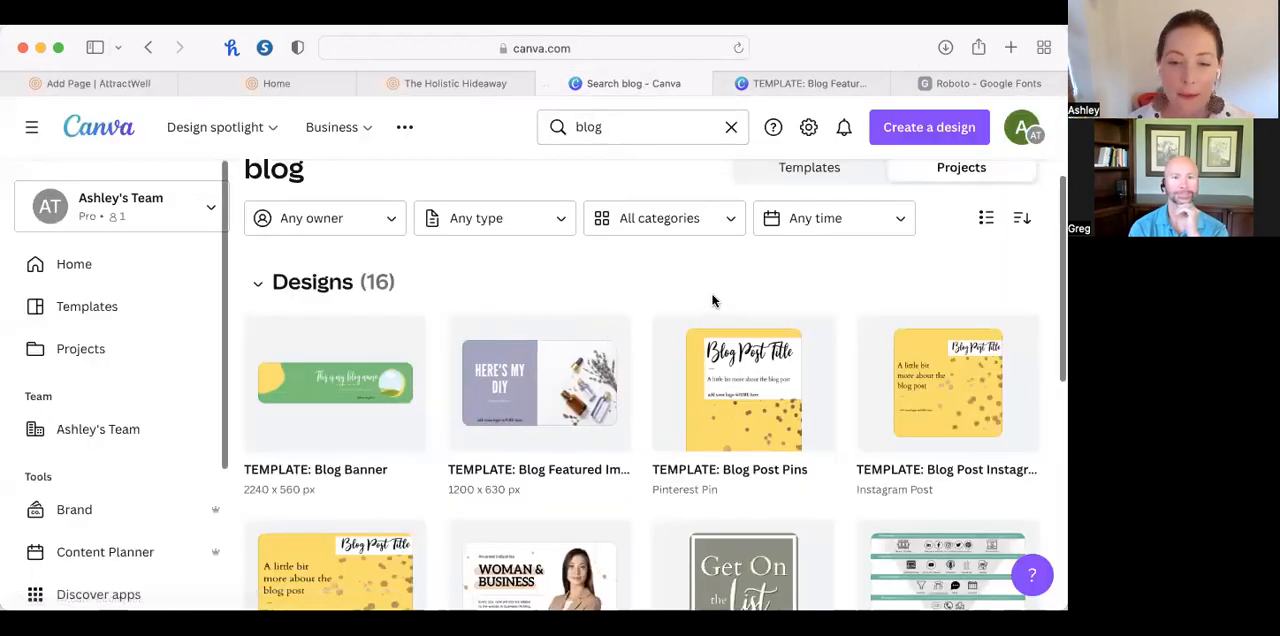
In Canva, create a new blank design using the Logo format.
{"action": "scroll", "coordinate": [690, 270], "scroll_direction": "down", "scroll_amount": 1}
{"action": "scroll", "coordinate": [660, 210], "scroll_direction": "up", "scroll_amount": 2}
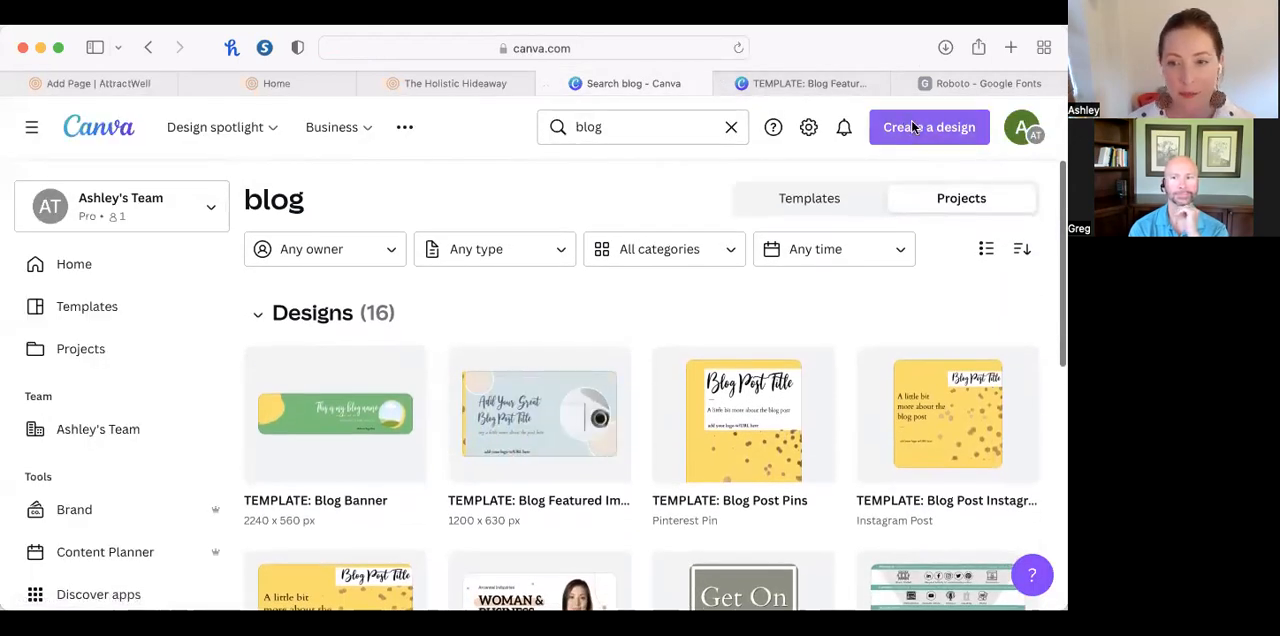
{"action": "left_click", "coordinate": [910, 120]}
{"action": "type", "text": "logo"}
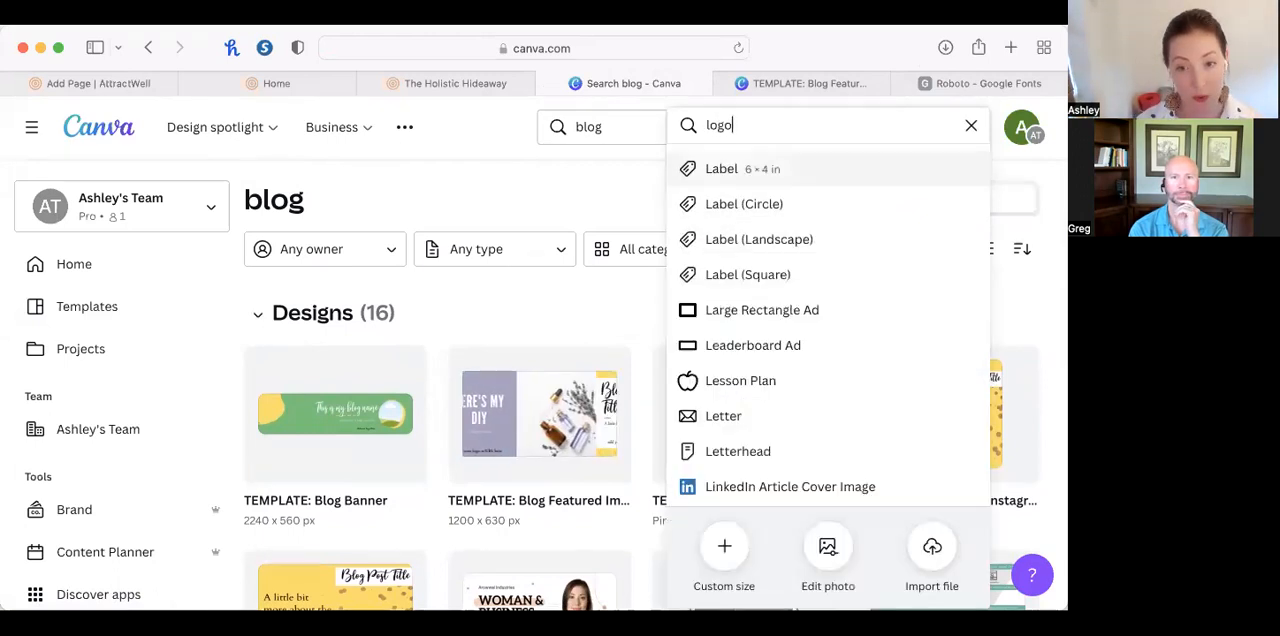
{"action": "left_click", "coordinate": [766, 169]}
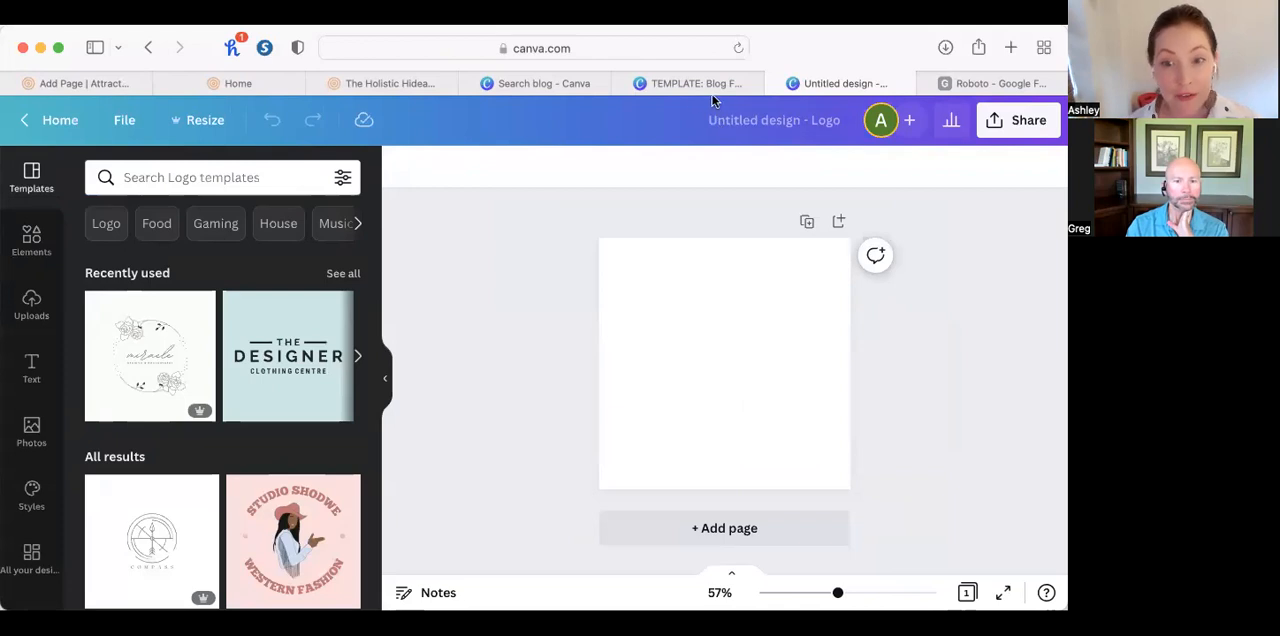
Search Canva's new-design formats for "website" from the blog project results and close the format list.
{"action": "left_click", "coordinate": [548, 86]}
{"action": "double_click", "coordinate": [829, 129]}
{"action": "type", "text": "webi"}
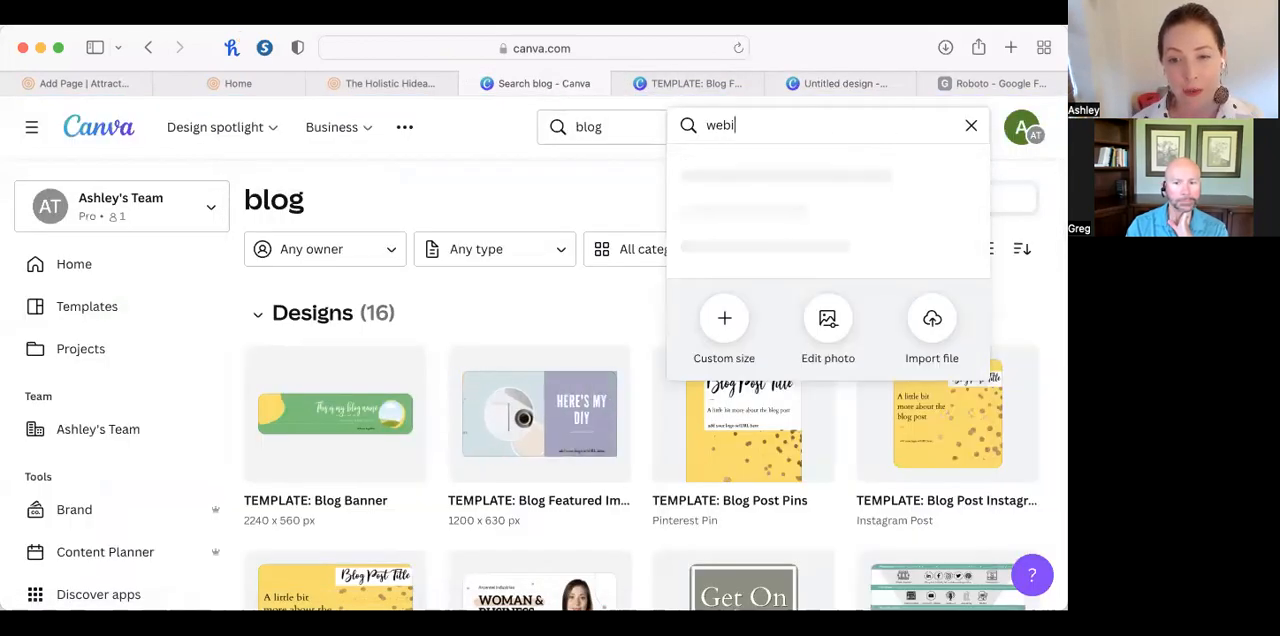
{"action": "key", "text": "BackSpace"}
{"action": "type", "text": "site"}
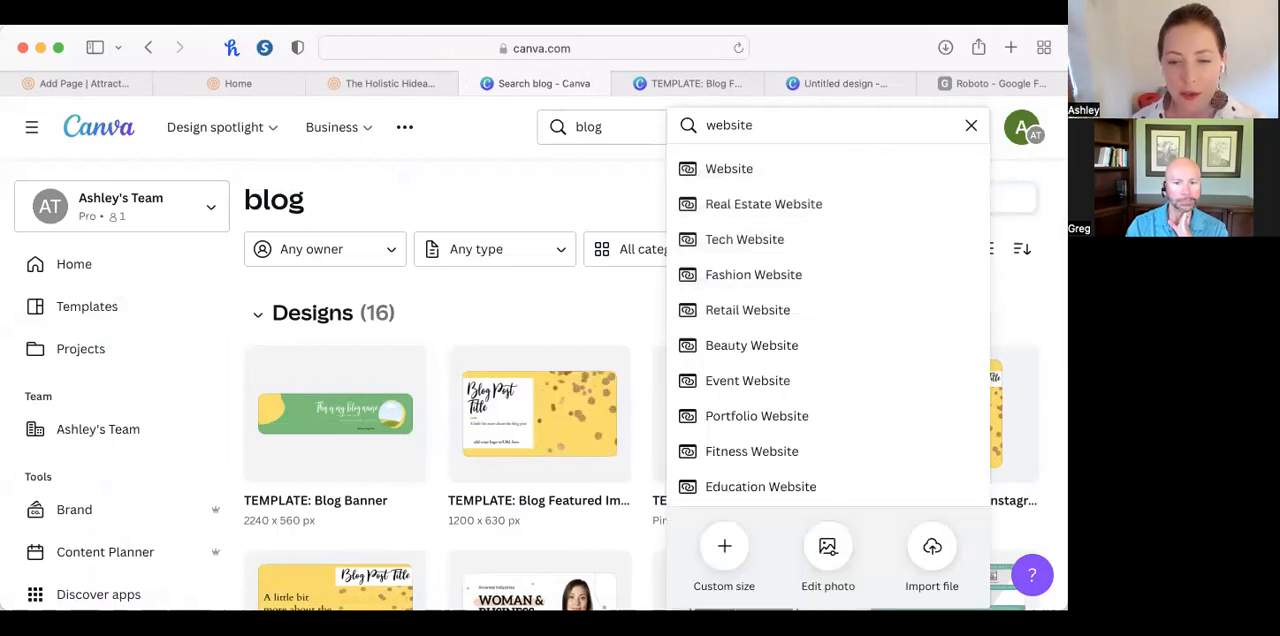
{"action": "left_click", "coordinate": [476, 196]}
Open the "TEMPLATE: Homepage Images" design from the project results and view its pages, stopping at "Join the Challenge".
{"action": "scroll", "coordinate": [476, 196], "scroll_direction": "down", "scroll_amount": 5}
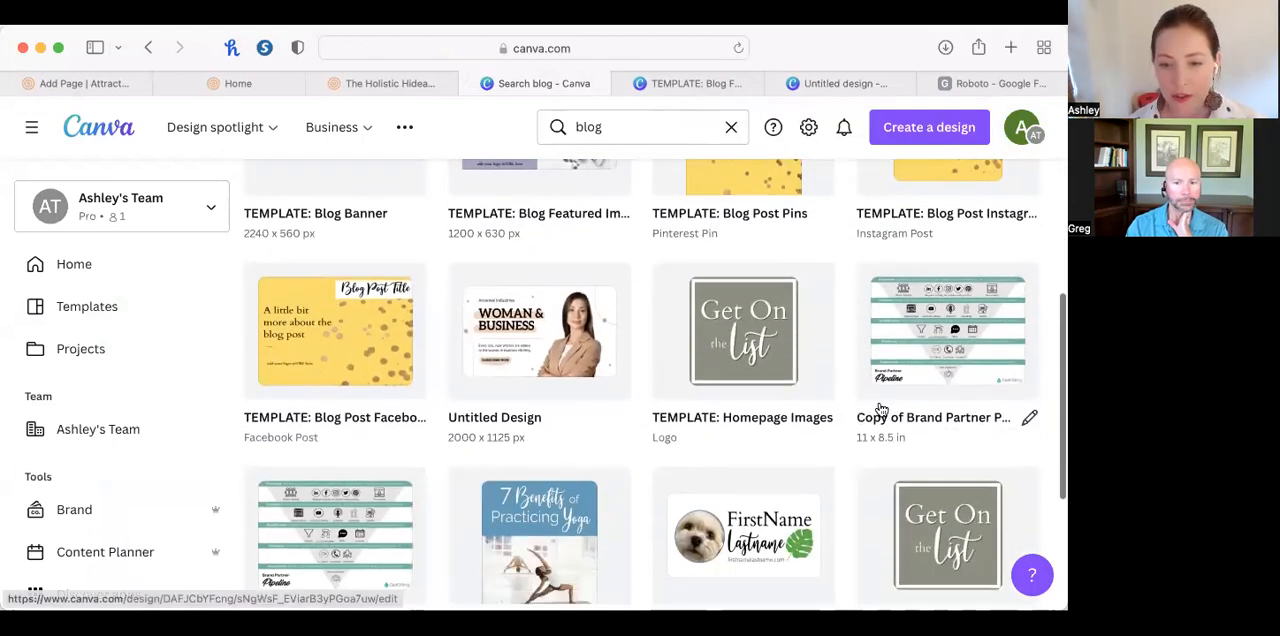
{"action": "left_click", "coordinate": [773, 356]}
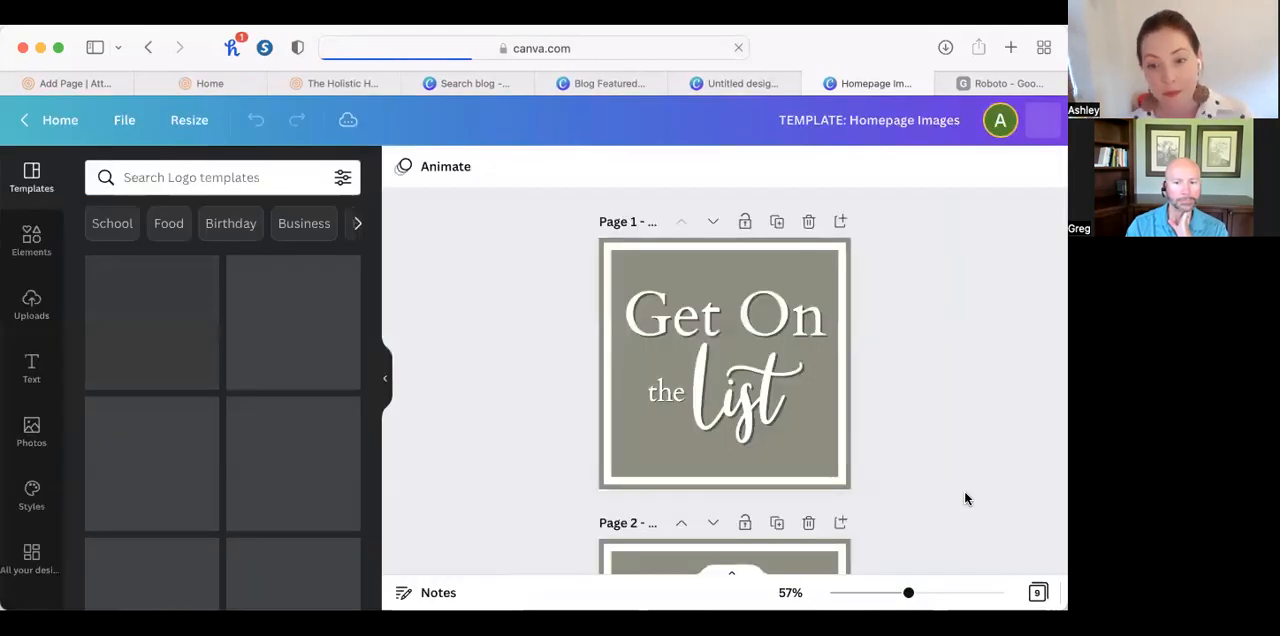
{"action": "scroll", "coordinate": [964, 490], "scroll_direction": "down", "scroll_amount": 5}
{"action": "scroll", "coordinate": [964, 490], "scroll_direction": "down", "scroll_amount": 10}
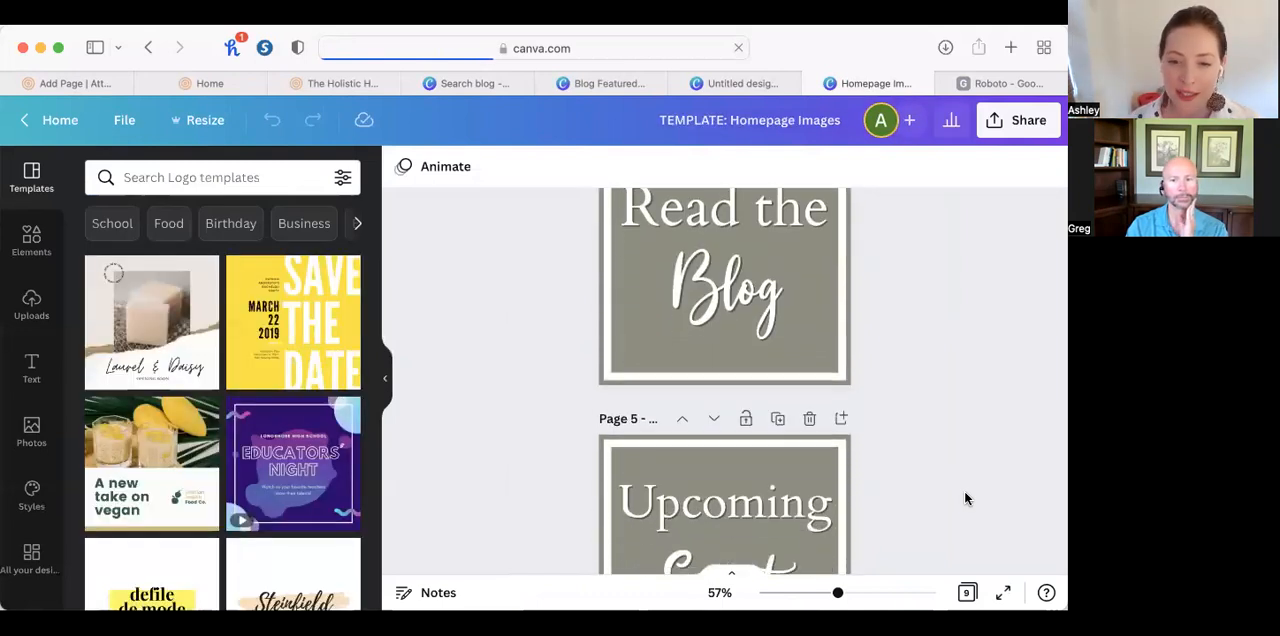
{"action": "scroll", "coordinate": [964, 490], "scroll_direction": "down", "scroll_amount": 4}
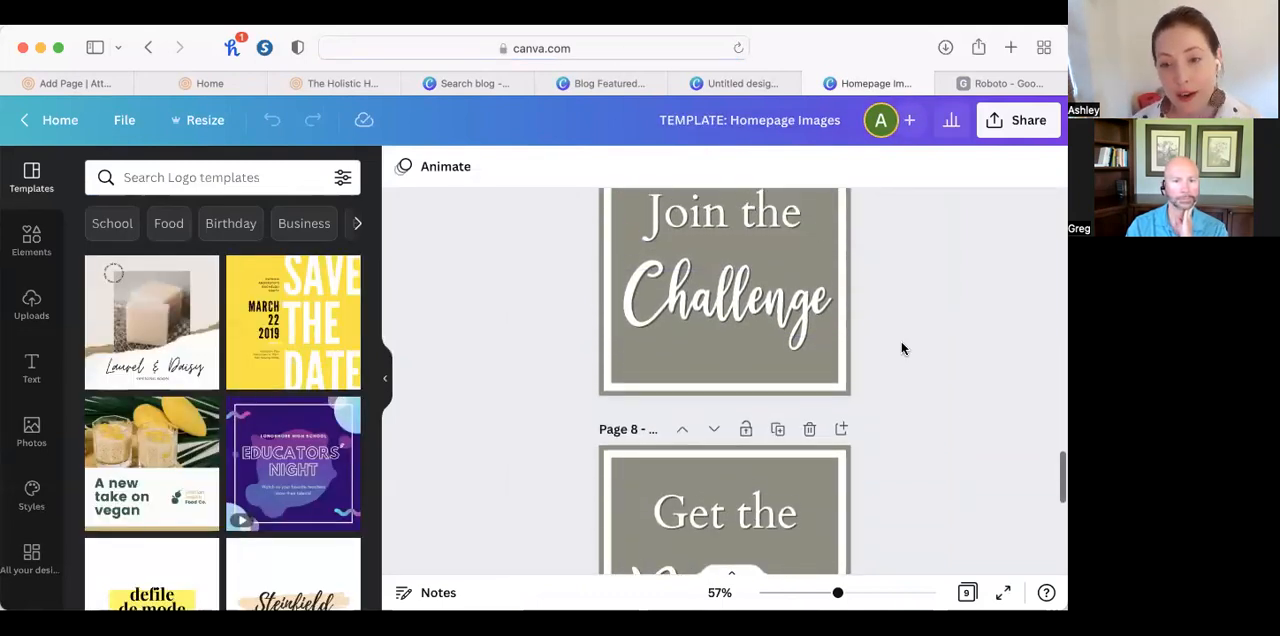
{"action": "scroll", "coordinate": [903, 349], "scroll_direction": "up", "scroll_amount": 2}
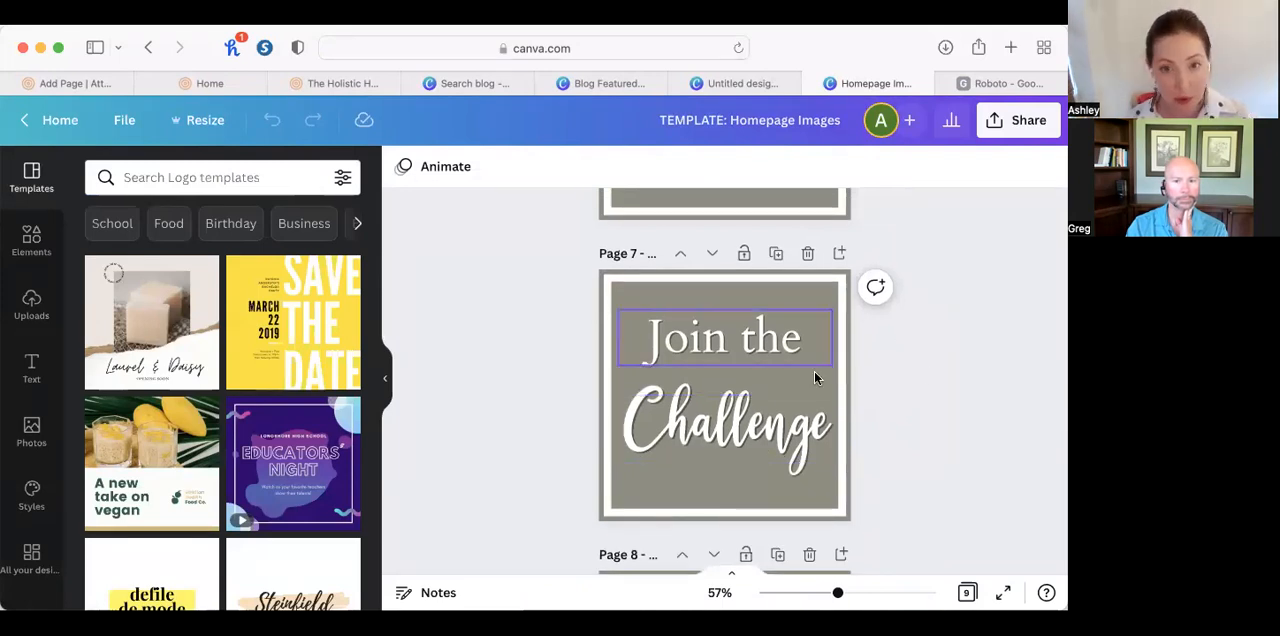
Switch back to the AttractWell page editor and set the "Hey Mama!" section's background color to blue 679EB8.
{"action": "left_click", "coordinate": [55, 84]}
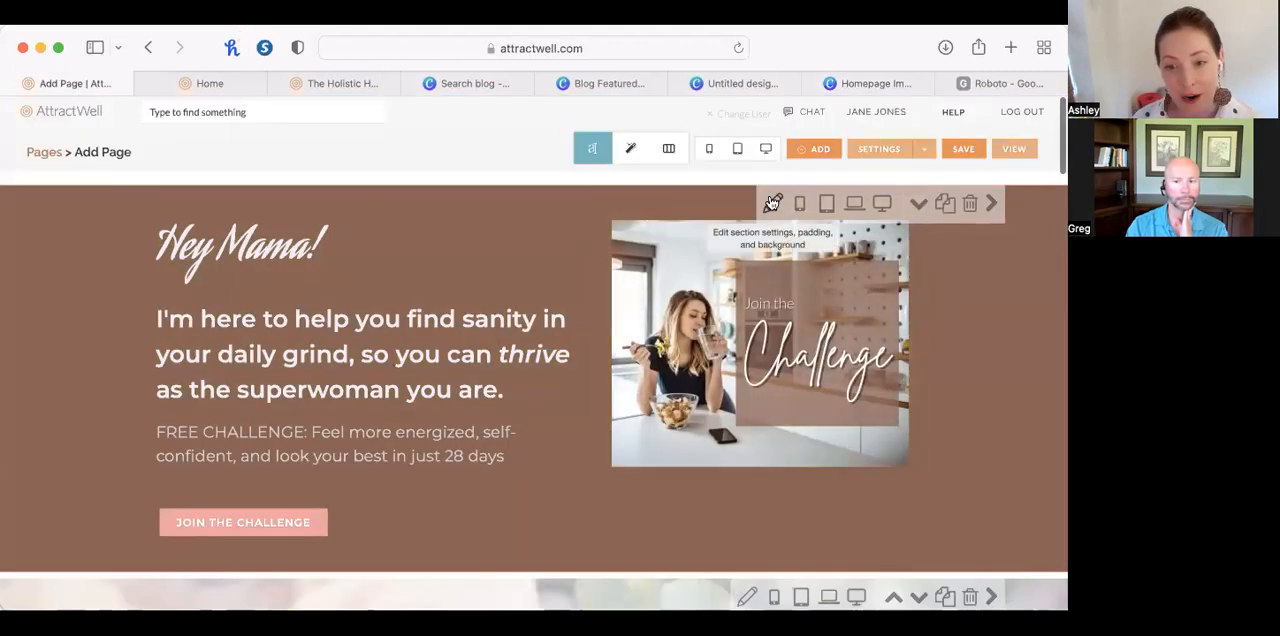
{"action": "left_click", "coordinate": [773, 203]}
{"action": "left_click", "coordinate": [848, 262]}
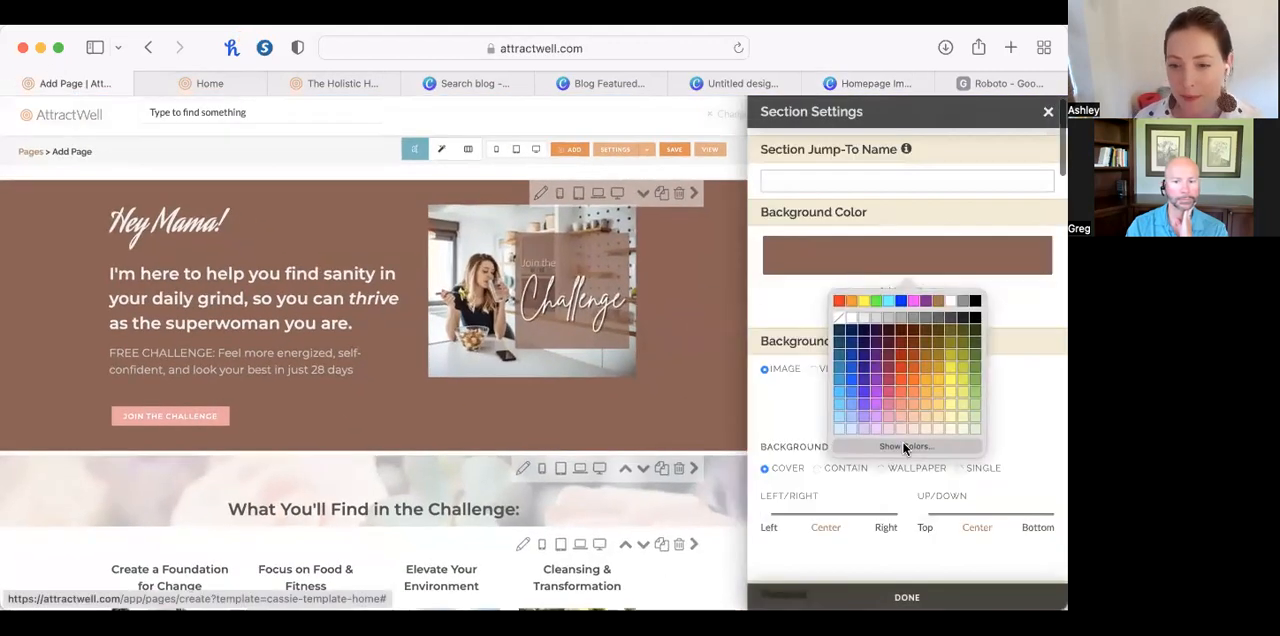
{"action": "left_click", "coordinate": [902, 446]}
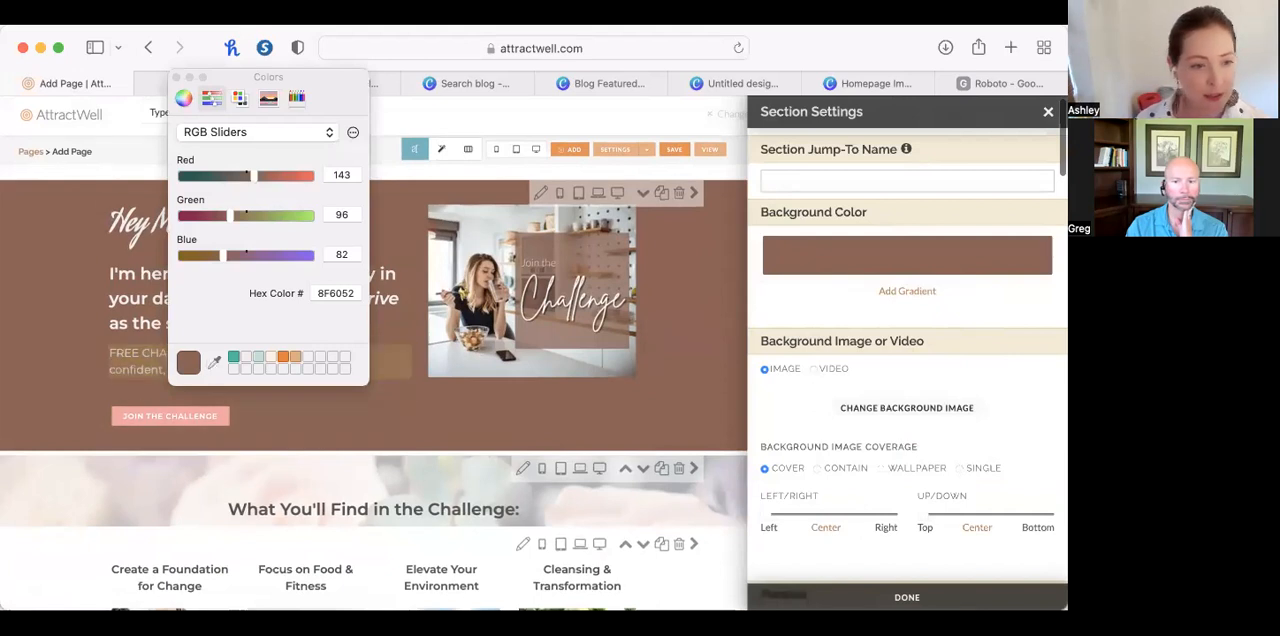
{"action": "left_click", "coordinate": [415, 149]}
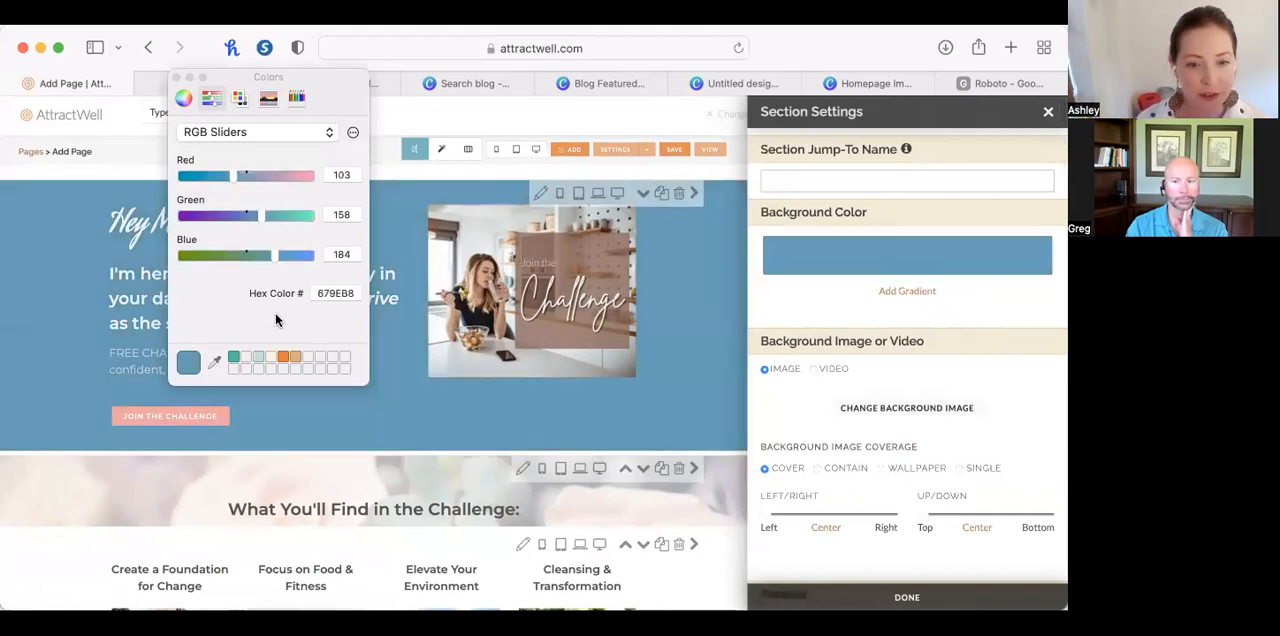
{"action": "left_click", "coordinate": [176, 77]}
Try to replace the "Join the Challenge" image in its content editor, and cancel the content edit.
{"action": "left_click", "coordinate": [563, 288]}
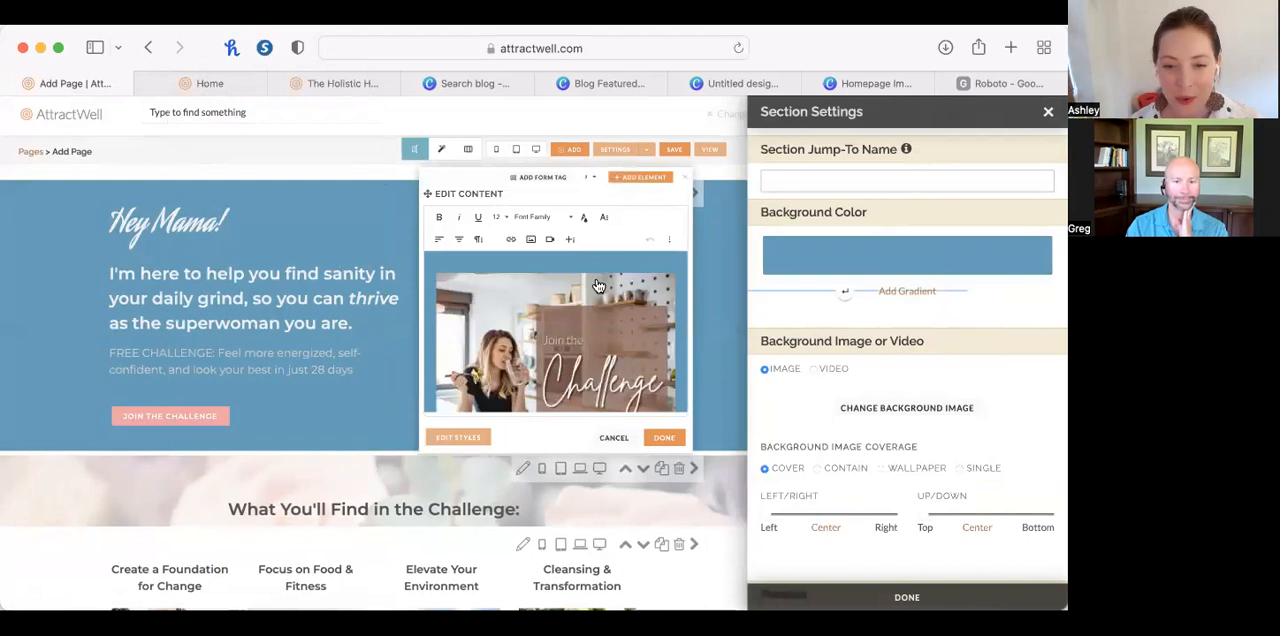
{"action": "left_click", "coordinate": [594, 316]}
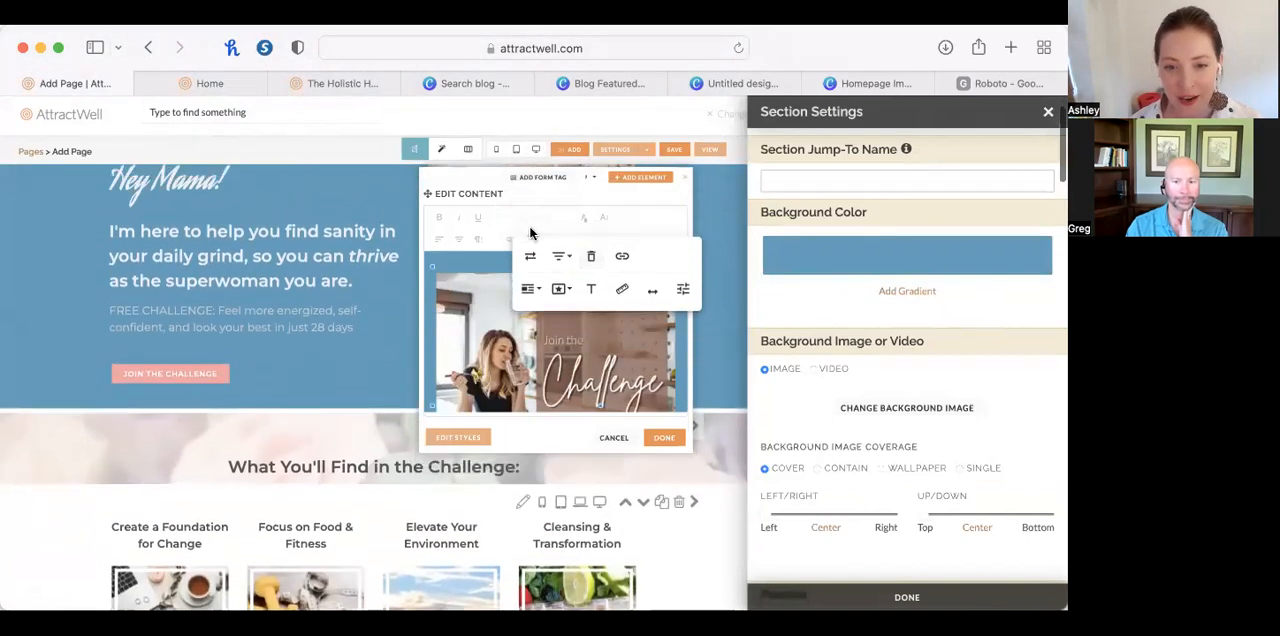
{"action": "scroll", "coordinate": [590, 340], "scroll_direction": "down", "scroll_amount": 3}
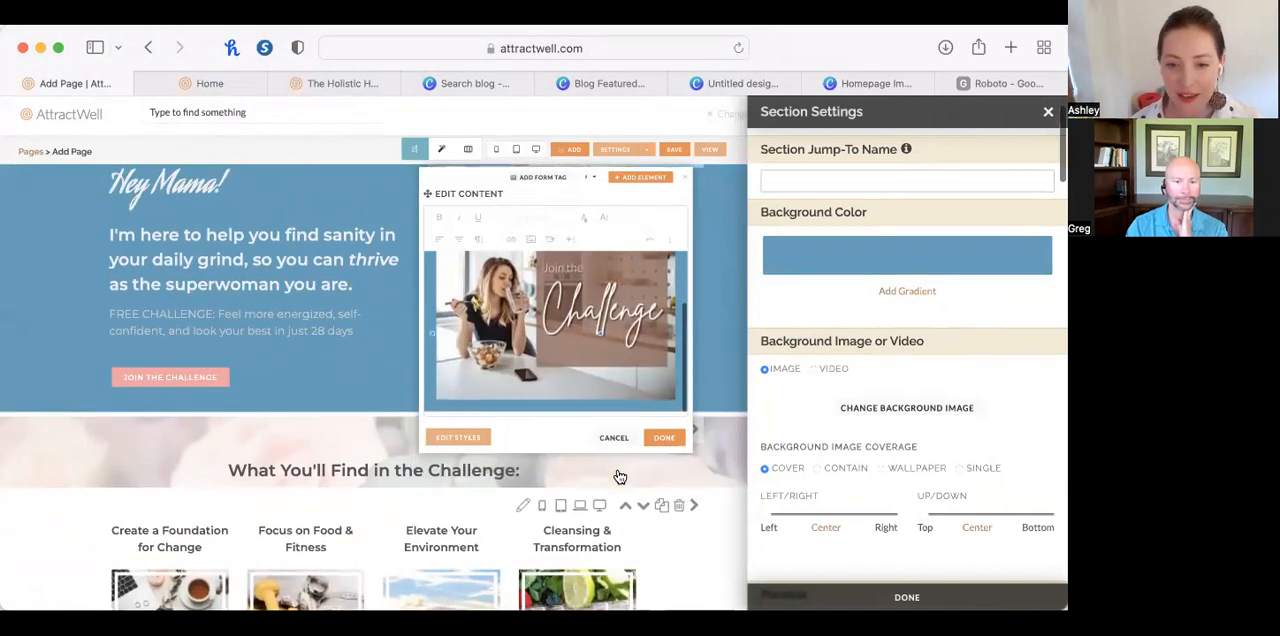
{"action": "scroll", "coordinate": [601, 370], "scroll_direction": "down", "scroll_amount": 5}
{"action": "left_click", "coordinate": [601, 369]}
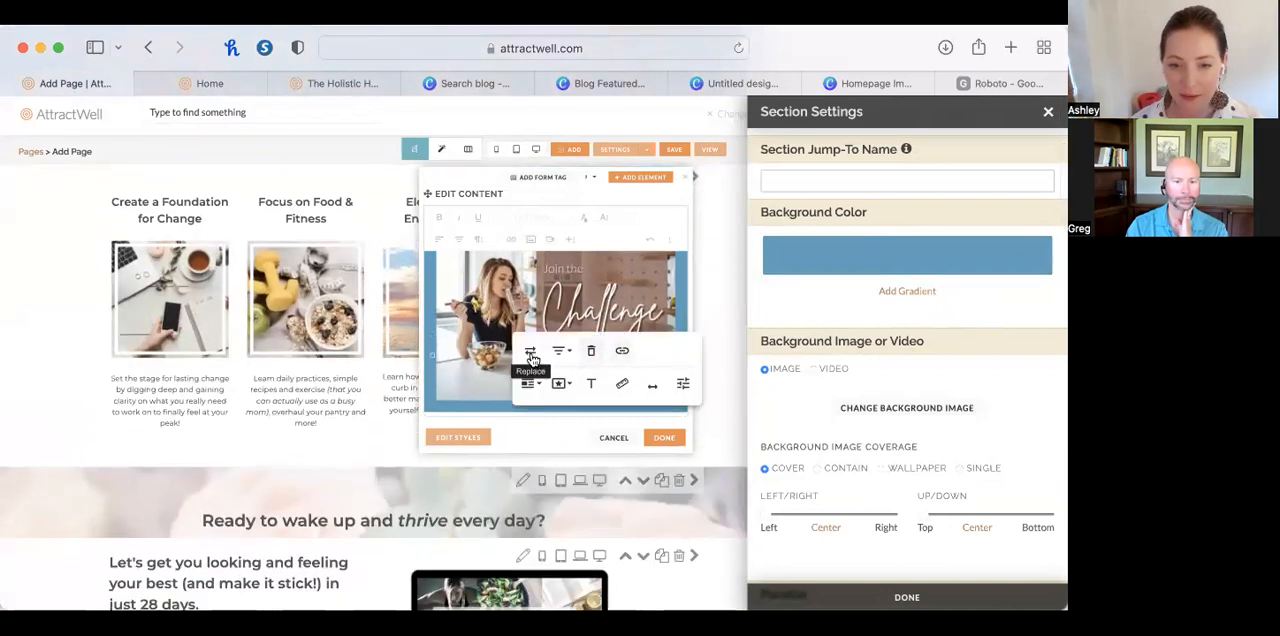
{"action": "left_click", "coordinate": [529, 356]}
{"action": "scroll", "coordinate": [585, 395], "scroll_direction": "down", "scroll_amount": 2}
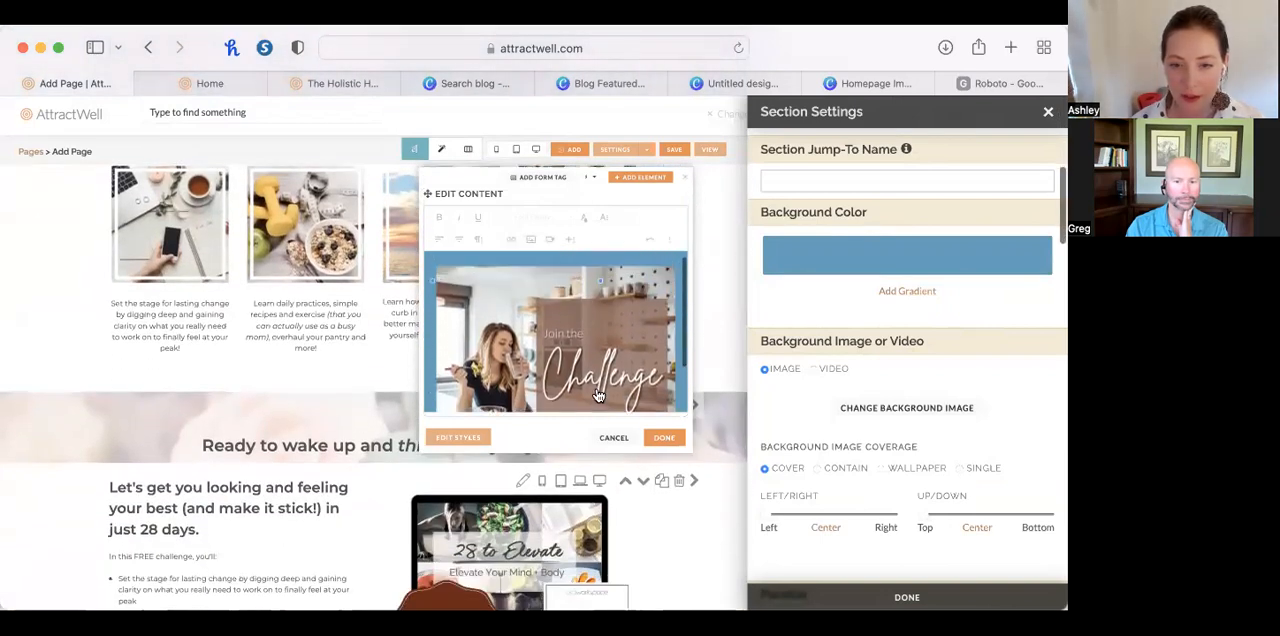
{"action": "left_click", "coordinate": [622, 442]}
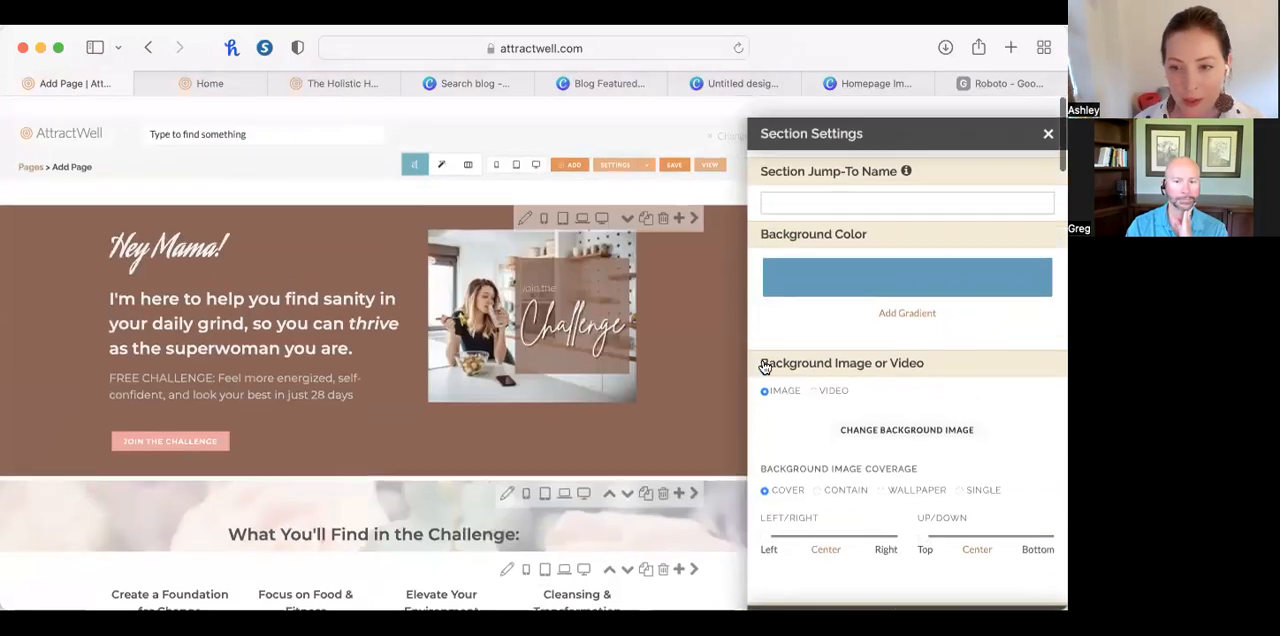
Close the section settings and start replacing the "Join the Challenge" image with a Canva design in its content editor.
{"action": "left_click", "coordinate": [907, 597]}
{"action": "left_click", "coordinate": [709, 392]}
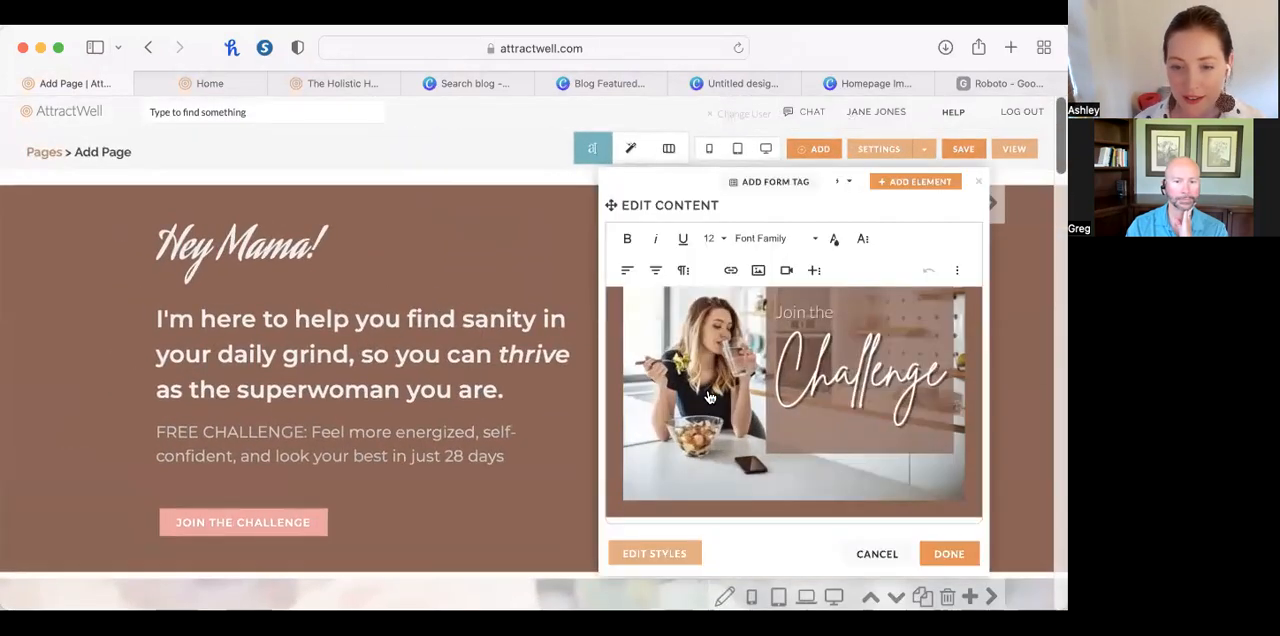
{"action": "left_click", "coordinate": [710, 398]}
{"action": "left_click", "coordinate": [719, 530]}
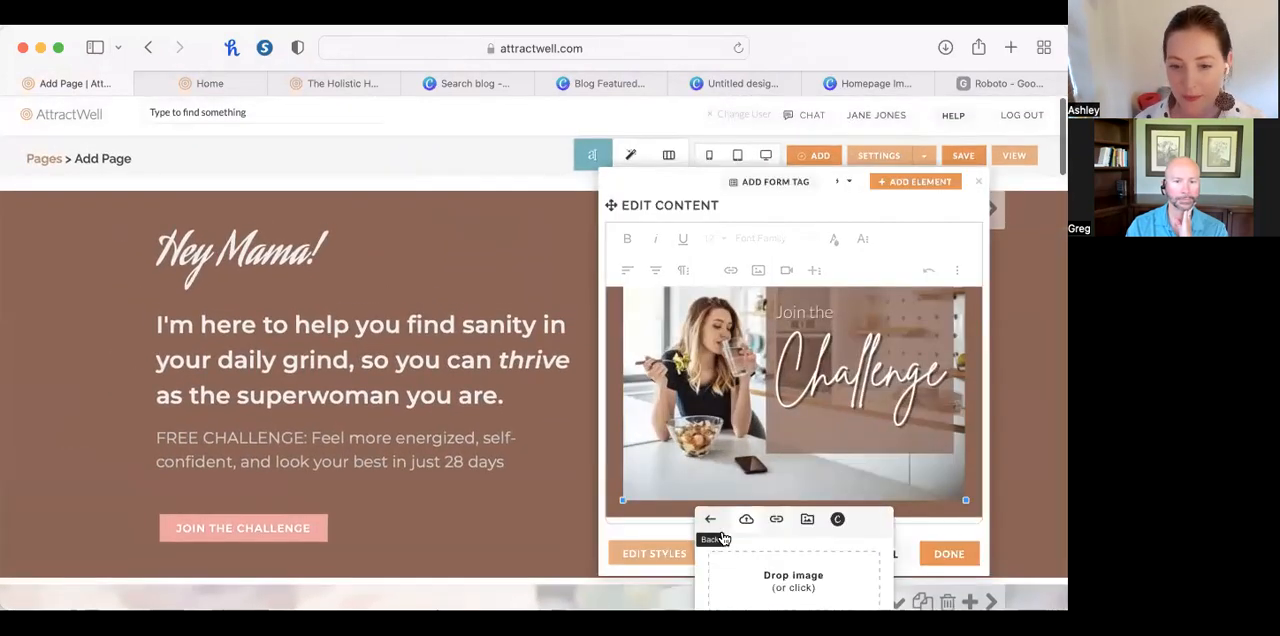
{"action": "left_click", "coordinate": [836, 516]}
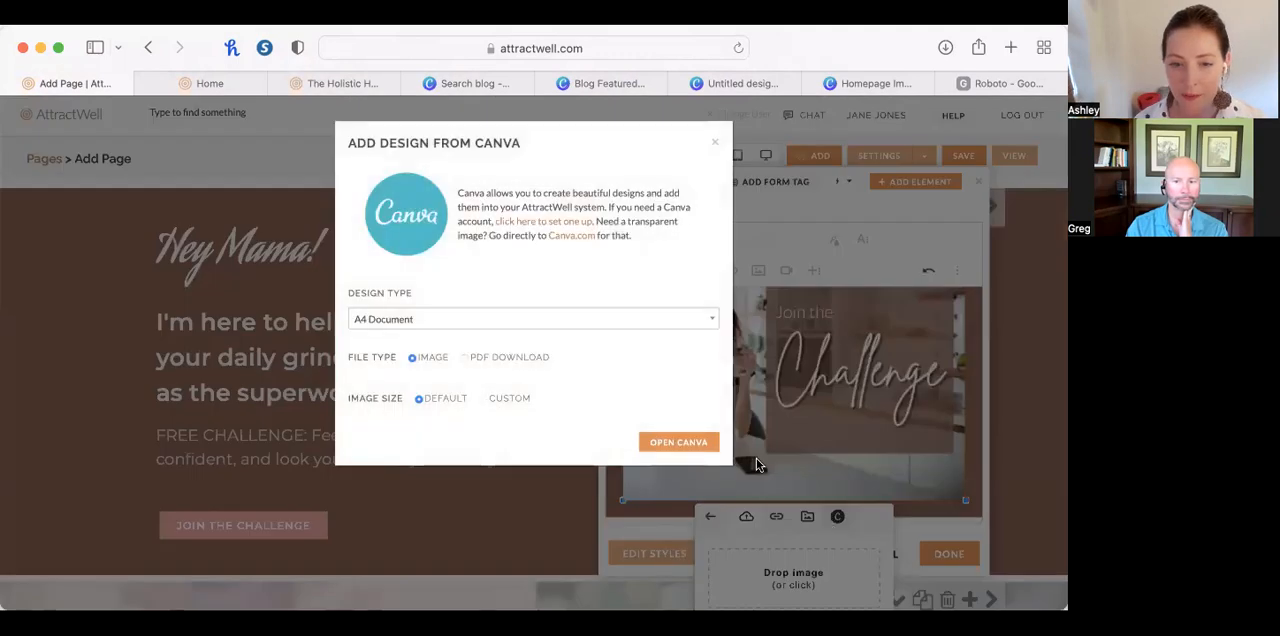
Choose the Logo design type with the default image size, open the Canva editor and allow its third-party cookie.
{"action": "left_click", "coordinate": [533, 319]}
{"action": "type", "text": "logo"}
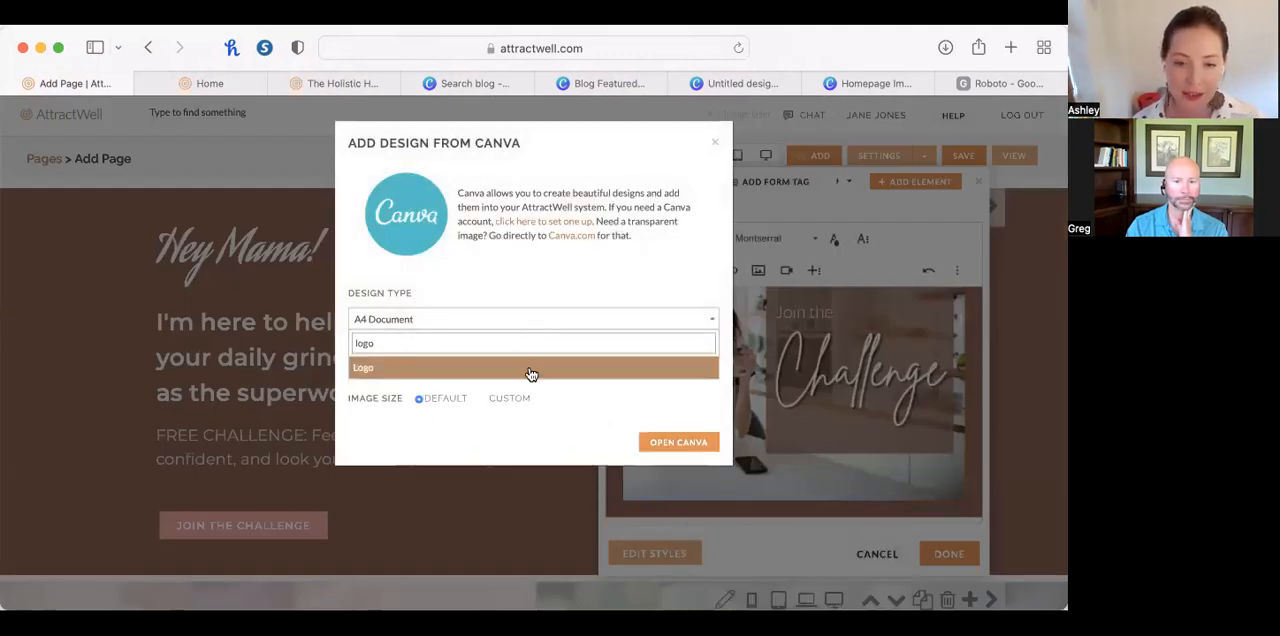
{"action": "left_click", "coordinate": [531, 370]}
{"action": "left_click", "coordinate": [497, 400]}
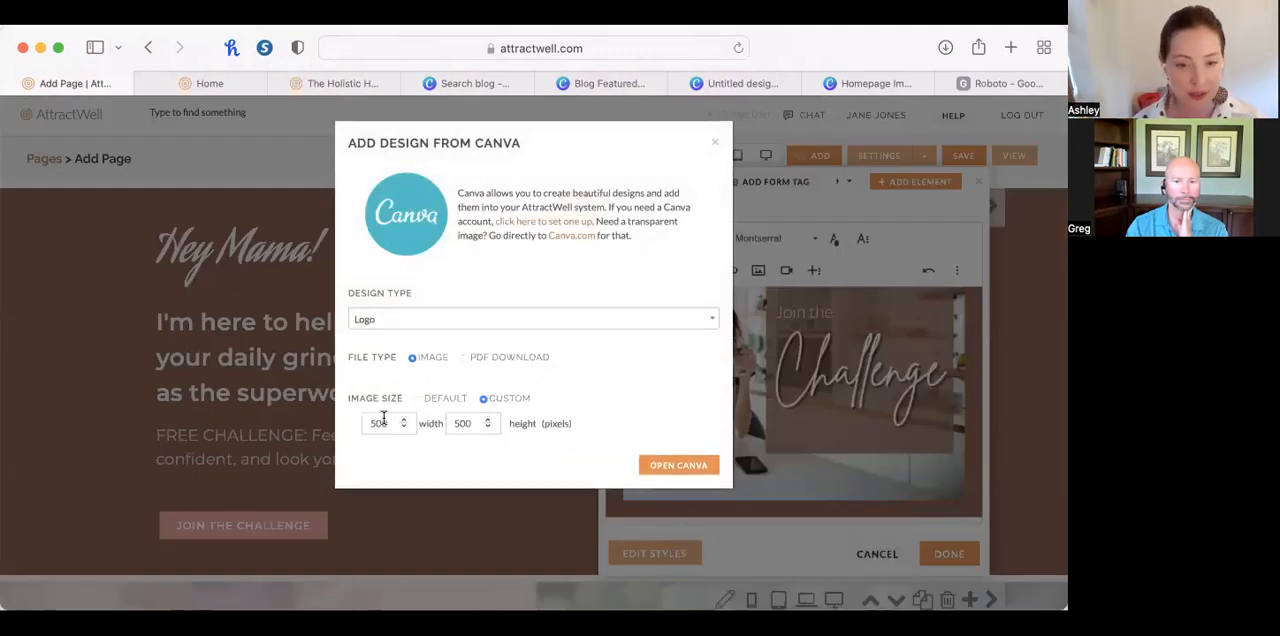
{"action": "left_click", "coordinate": [443, 319]}
{"action": "left_click", "coordinate": [499, 272]}
{"action": "left_click", "coordinate": [418, 398]}
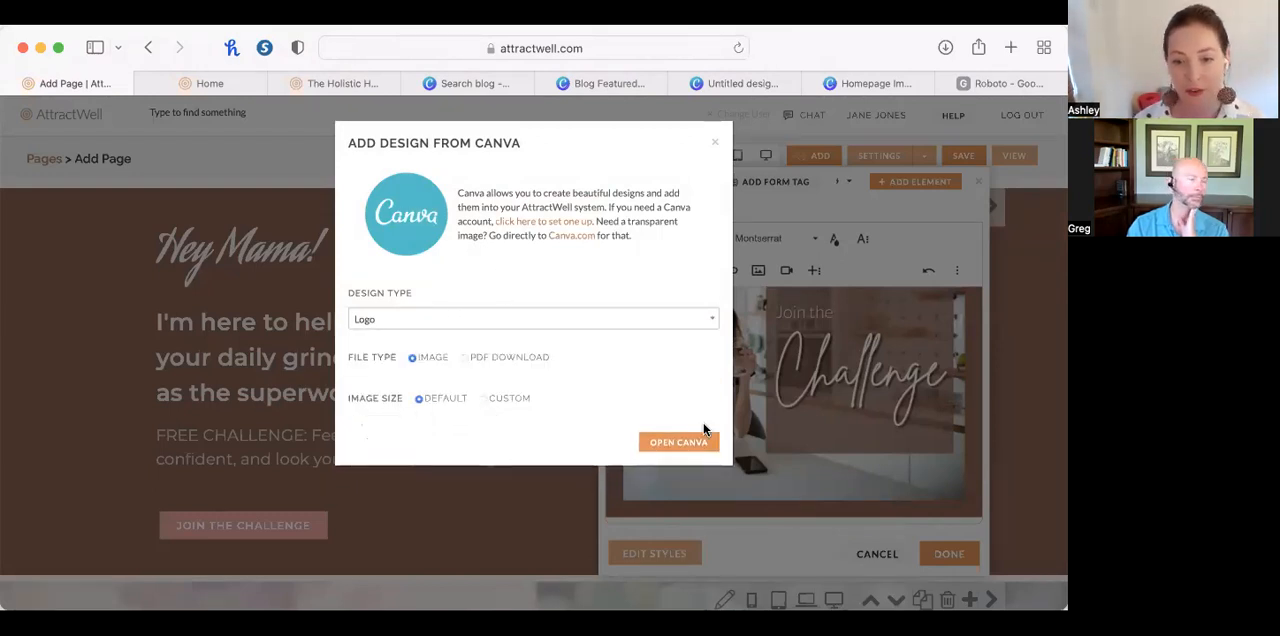
{"action": "left_click", "coordinate": [700, 442]}
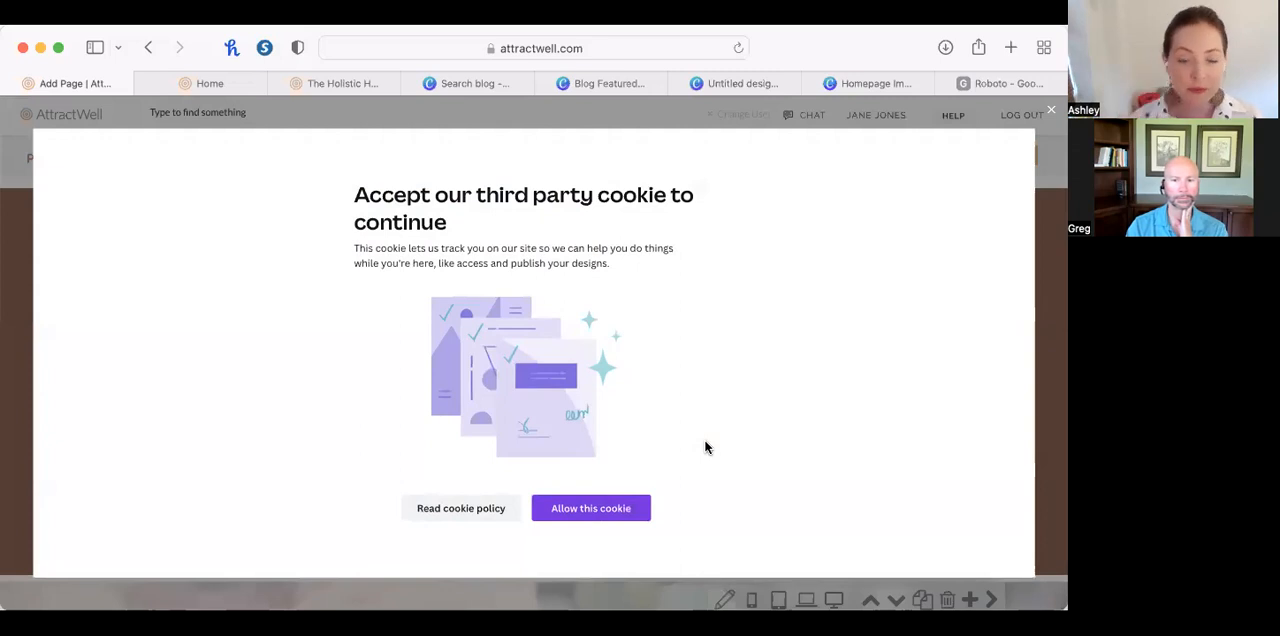
{"action": "left_click", "coordinate": [621, 512]}
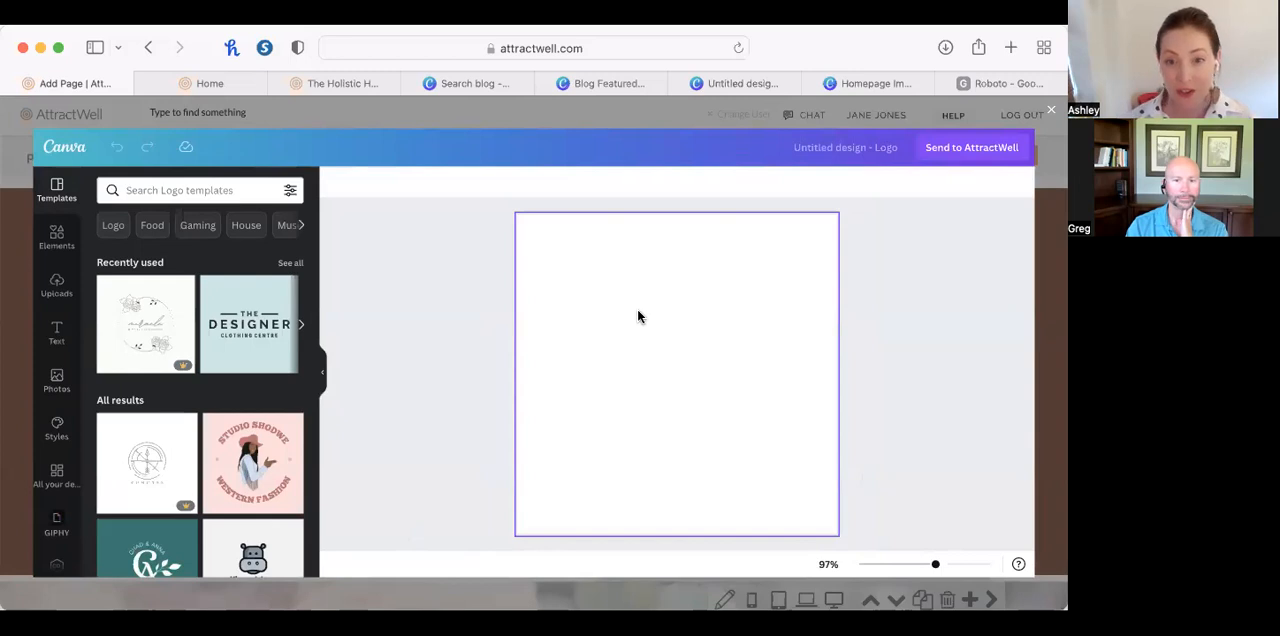
Apply the "Join the Challenge" page from the "TEMPLATE: Homepage Images" design to the blank logo design.
{"action": "scroll", "coordinate": [57, 520], "scroll_direction": "down", "scroll_amount": 2}
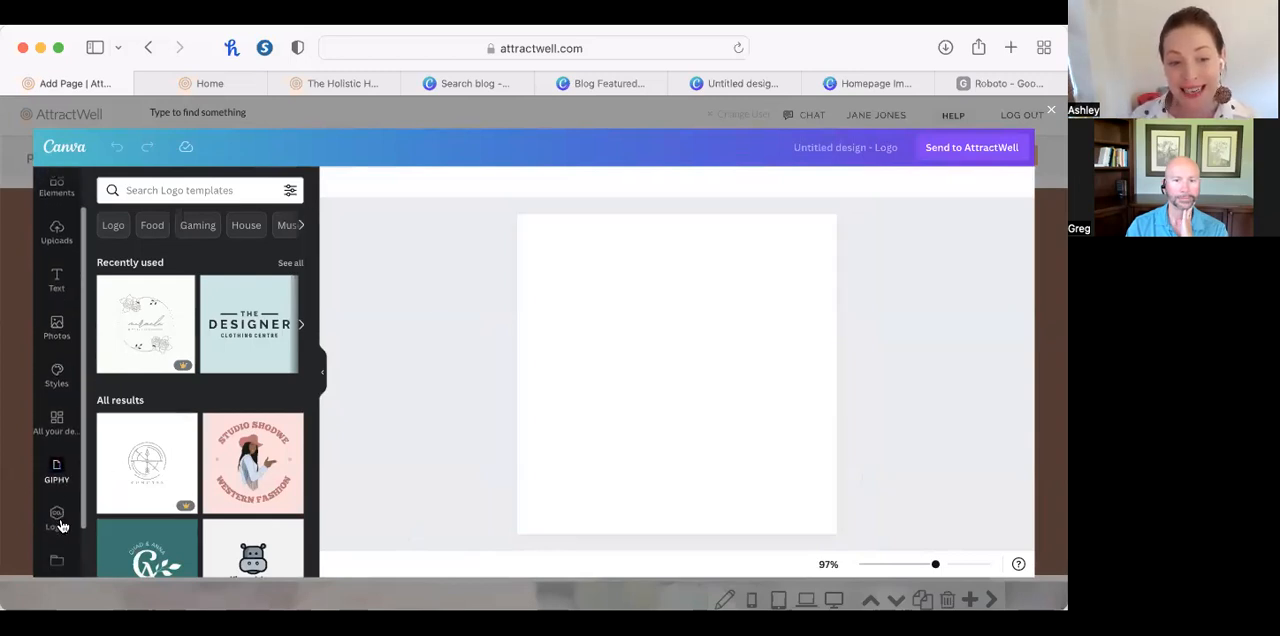
{"action": "scroll", "coordinate": [62, 526], "scroll_direction": "down", "scroll_amount": 1}
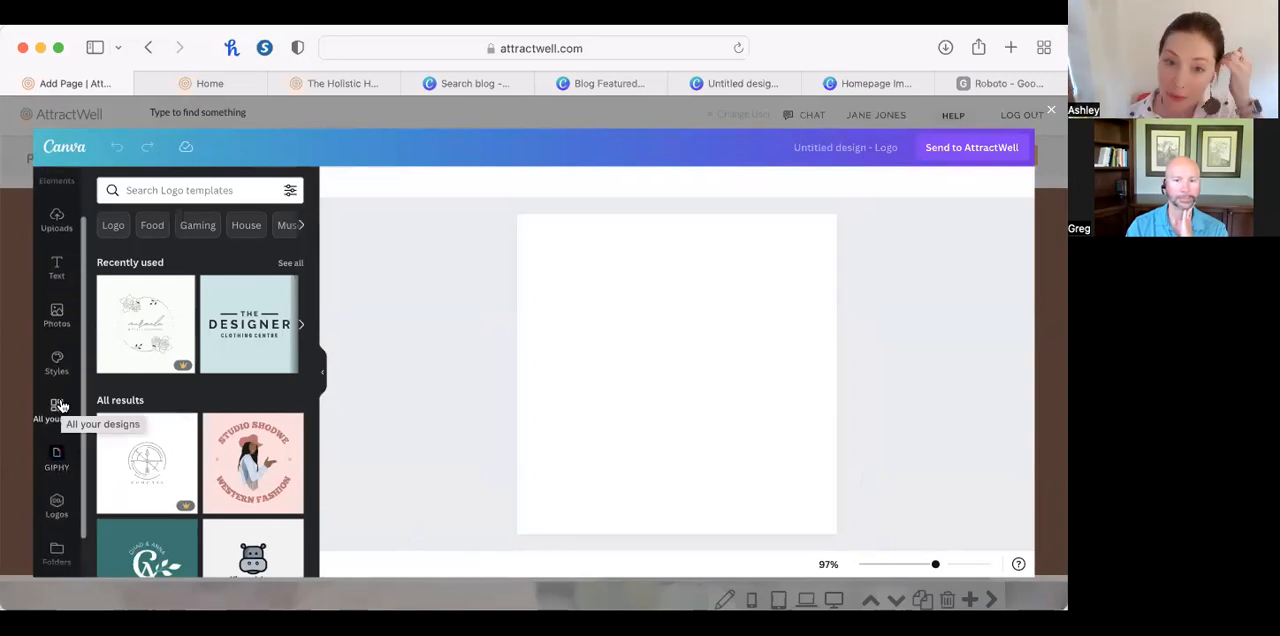
{"action": "left_click", "coordinate": [58, 406]}
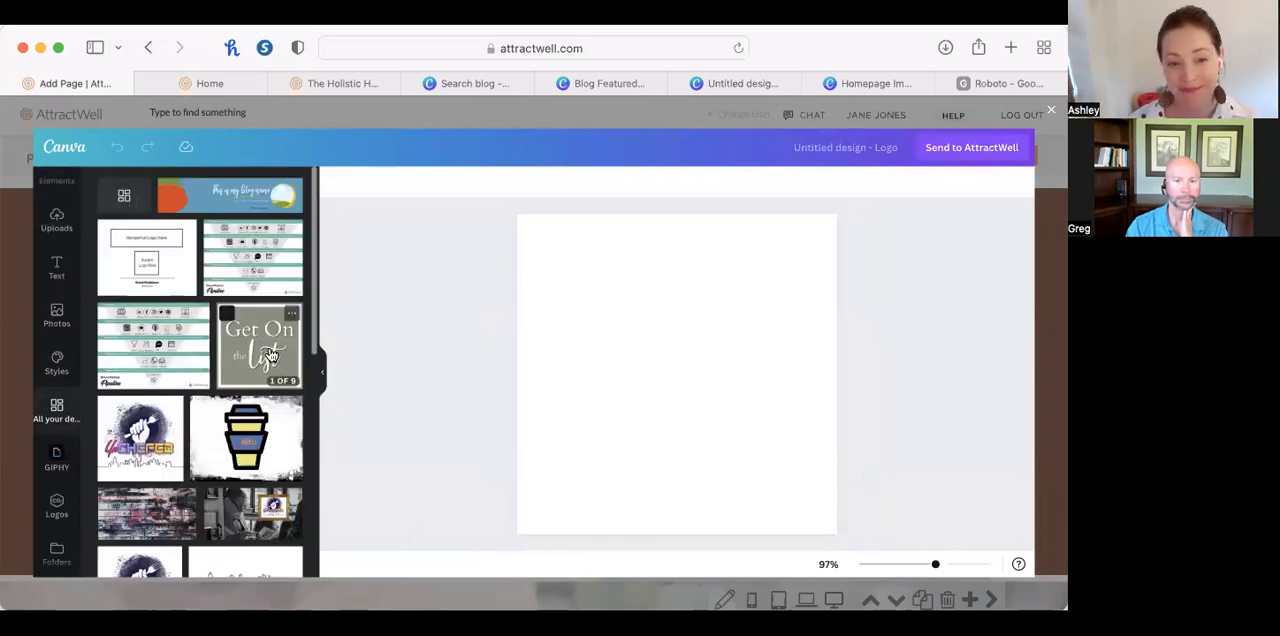
{"action": "left_click", "coordinate": [268, 355]}
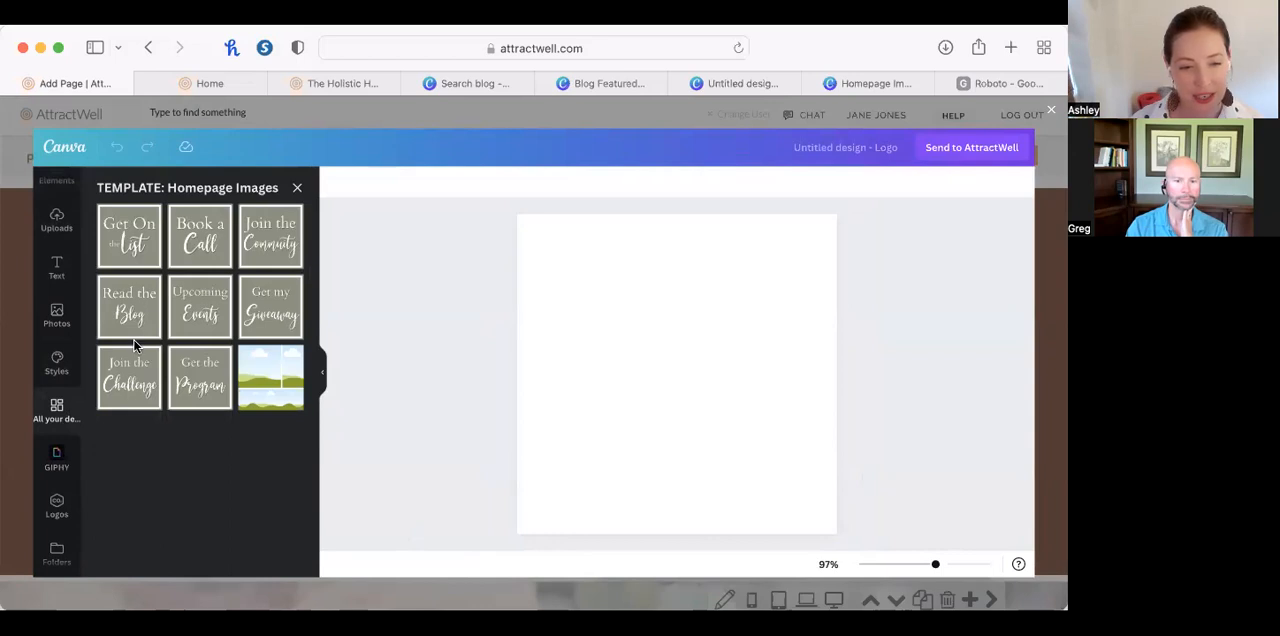
{"action": "left_click", "coordinate": [128, 403]}
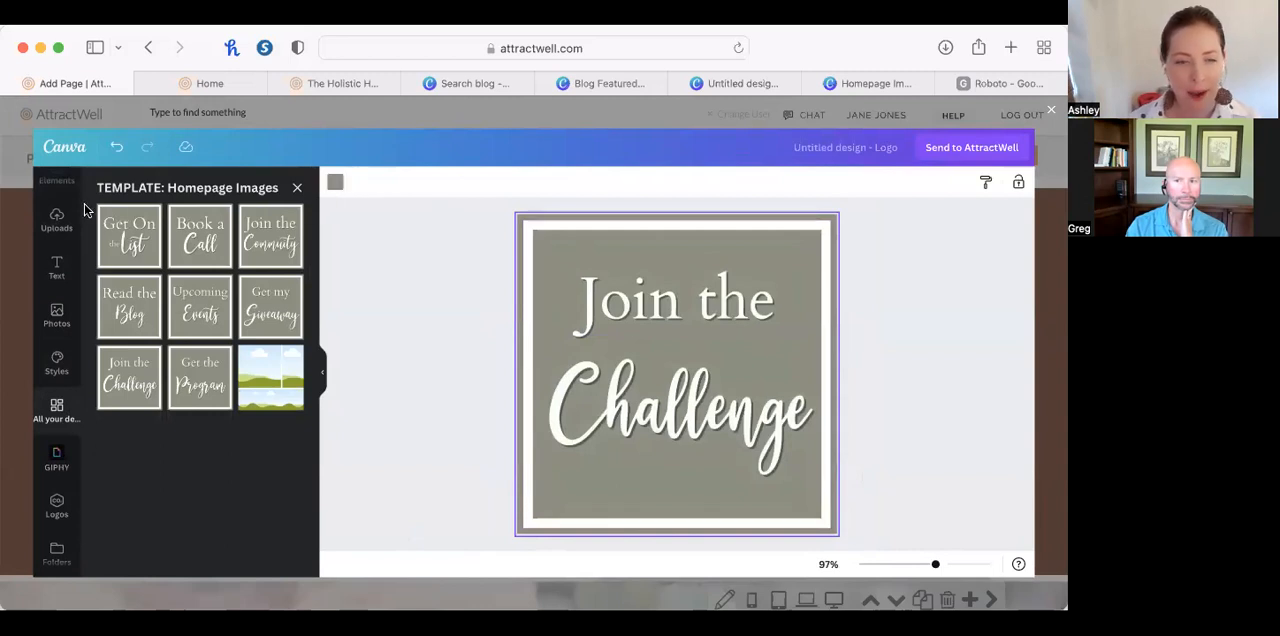
Search the Canva elements for "healthy" and set the fruit and vegetable photo as the design's background.
{"action": "scroll", "coordinate": [51, 272], "scroll_direction": "up", "scroll_amount": 2}
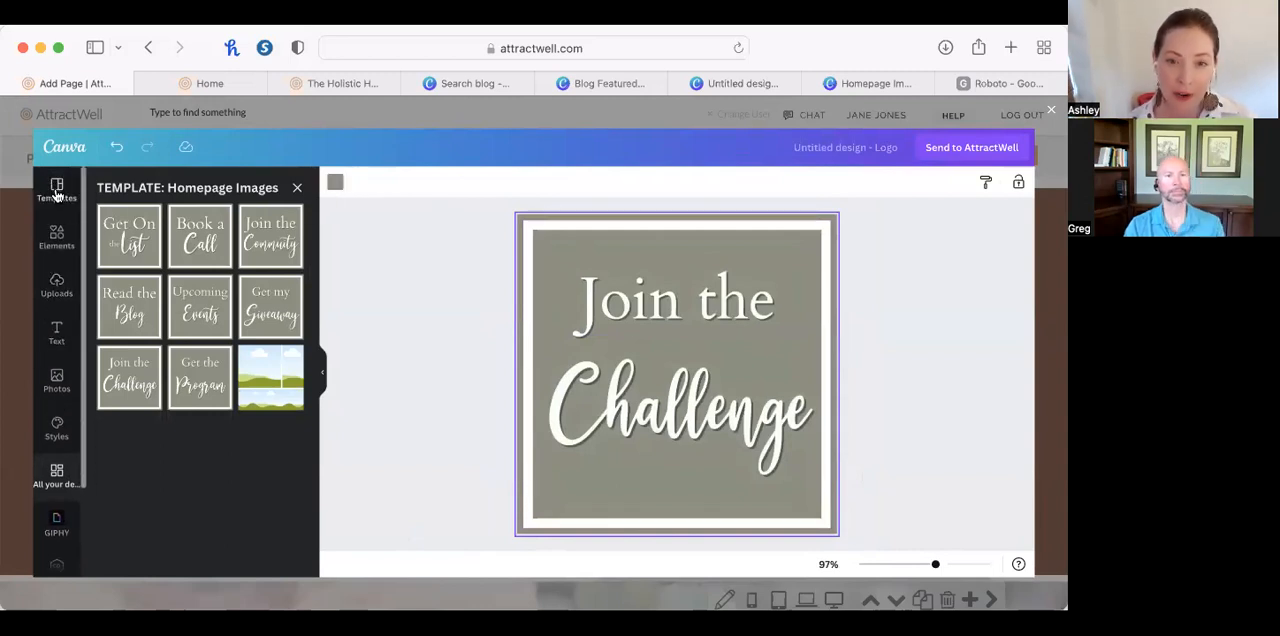
{"action": "left_click", "coordinate": [57, 233]}
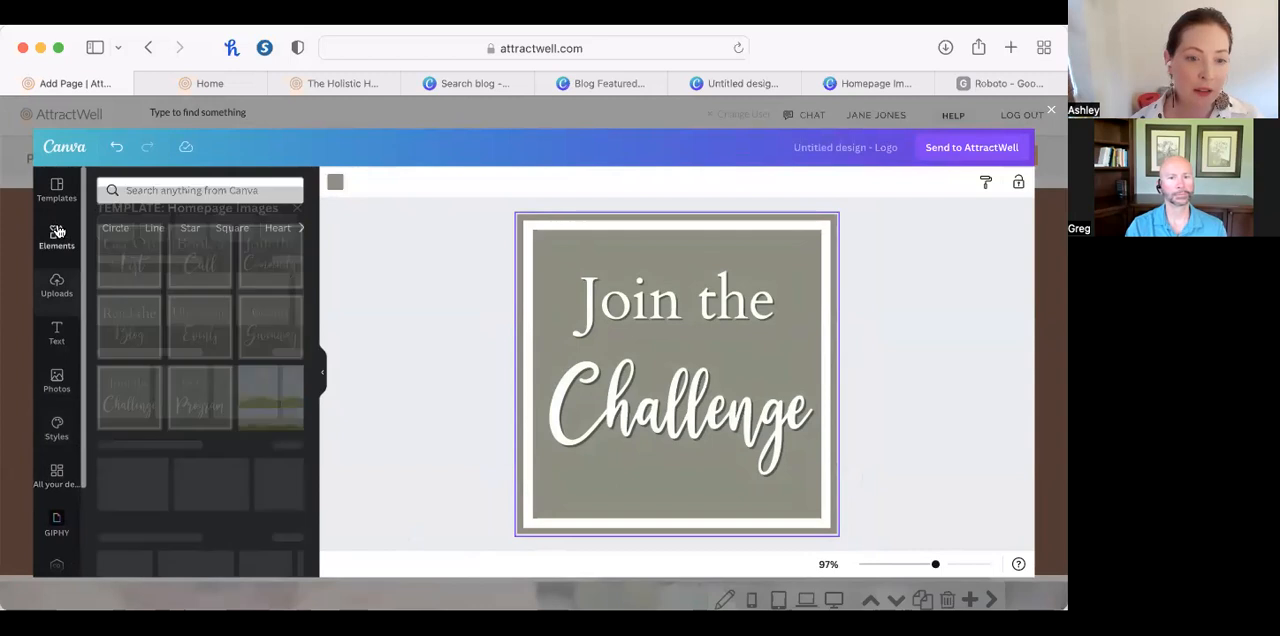
{"action": "left_click", "coordinate": [173, 191]}
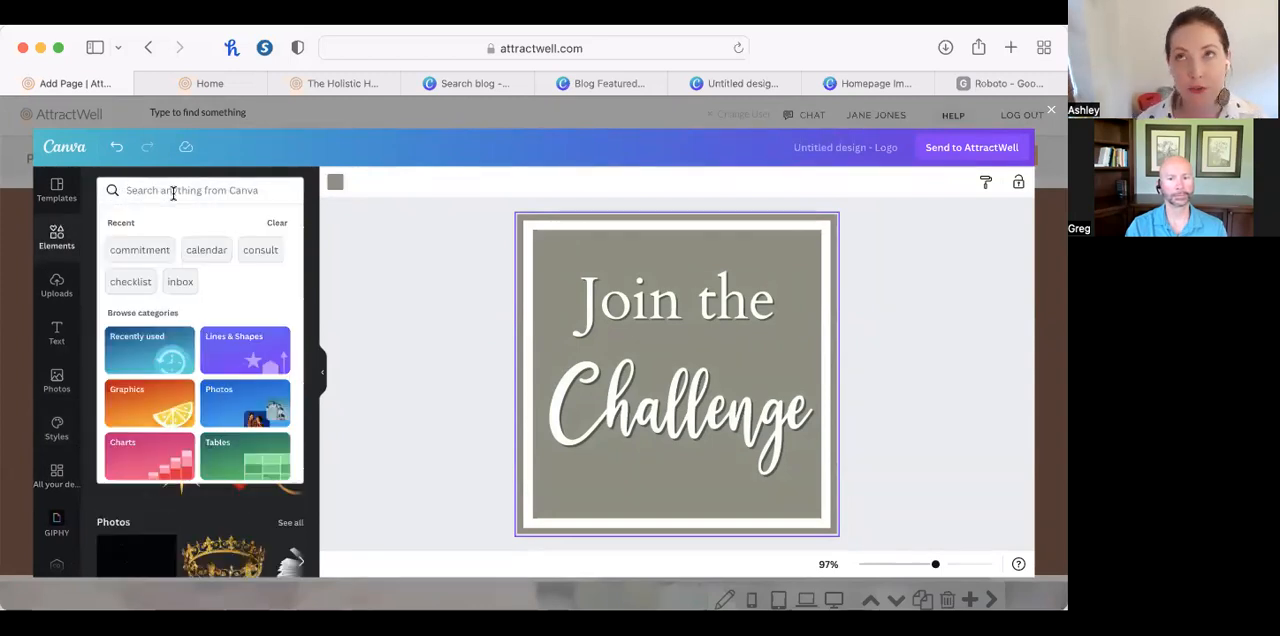
{"action": "type", "text": "health"}
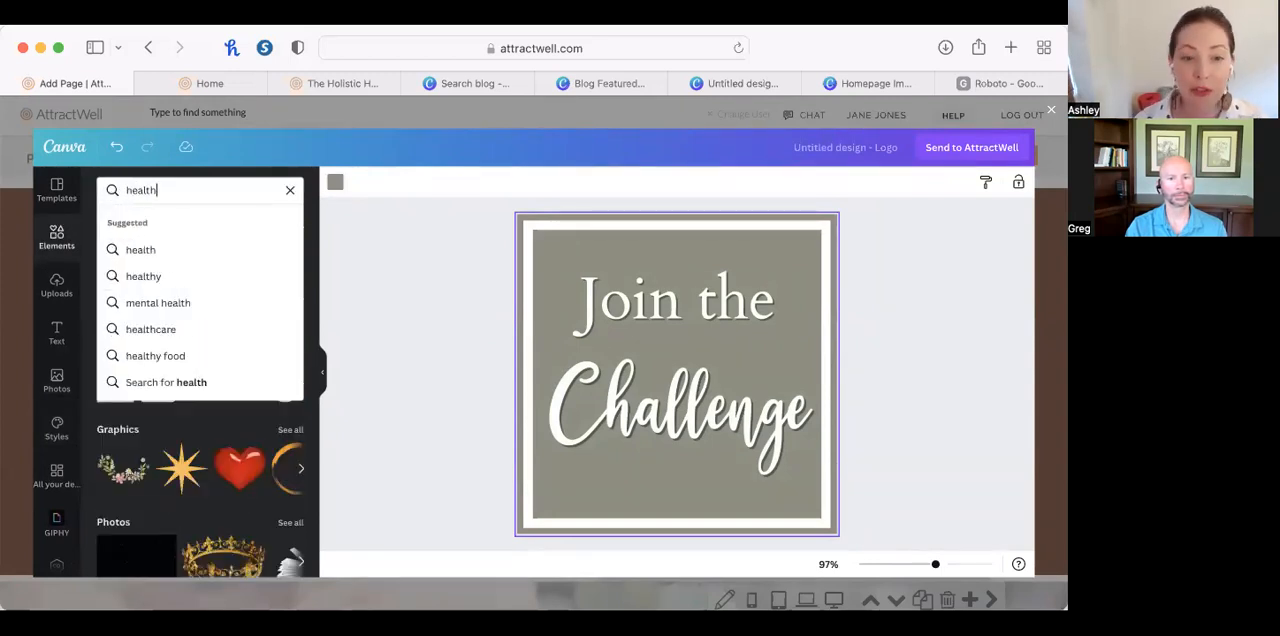
{"action": "type", "text": "y"}
{"action": "key", "text": "Return"}
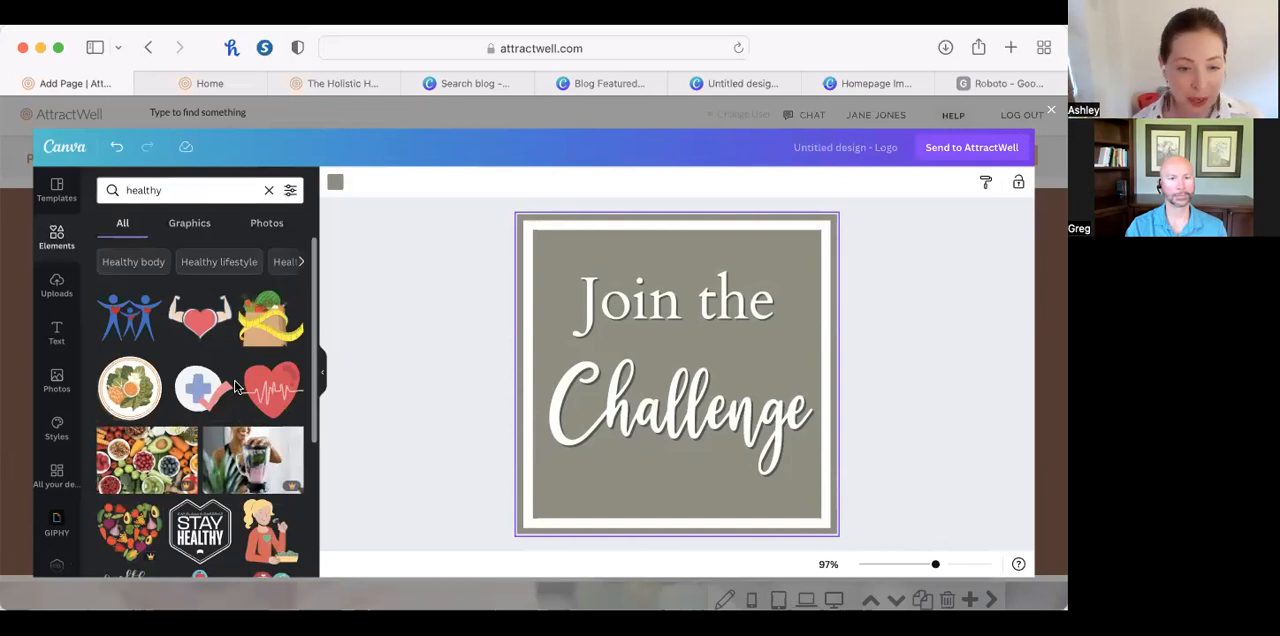
{"action": "scroll", "coordinate": [157, 421], "scroll_direction": "down", "scroll_amount": 2}
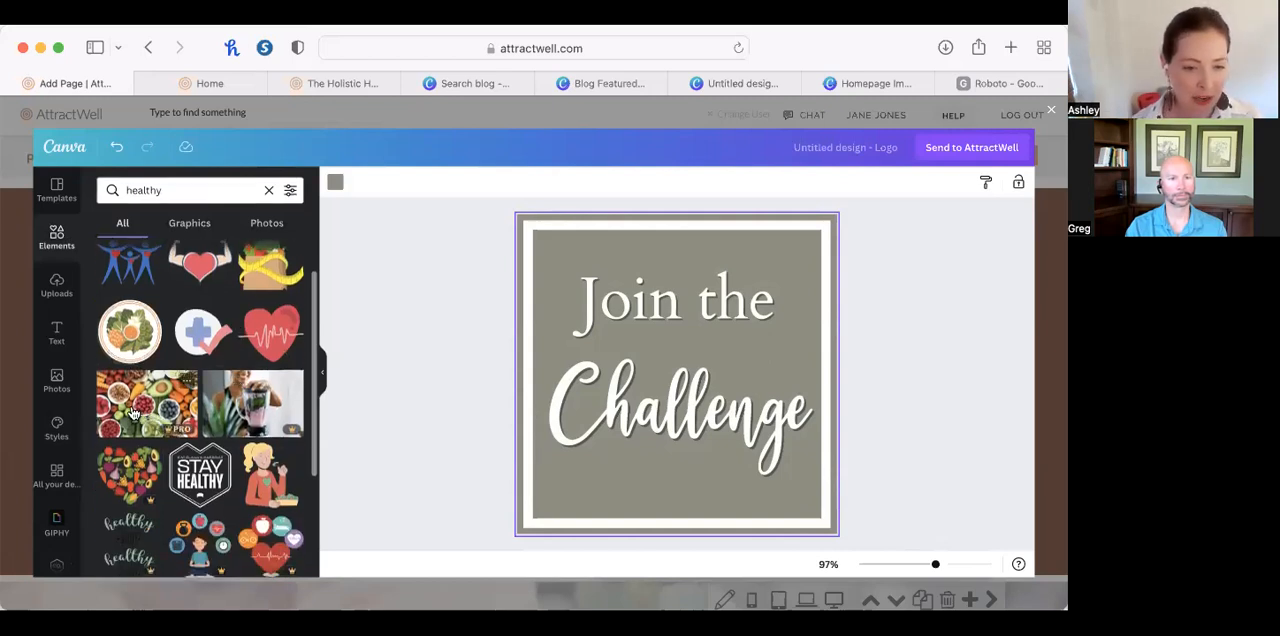
{"action": "left_click_drag", "start_coordinate": [134, 413], "coordinate": [519, 410]}
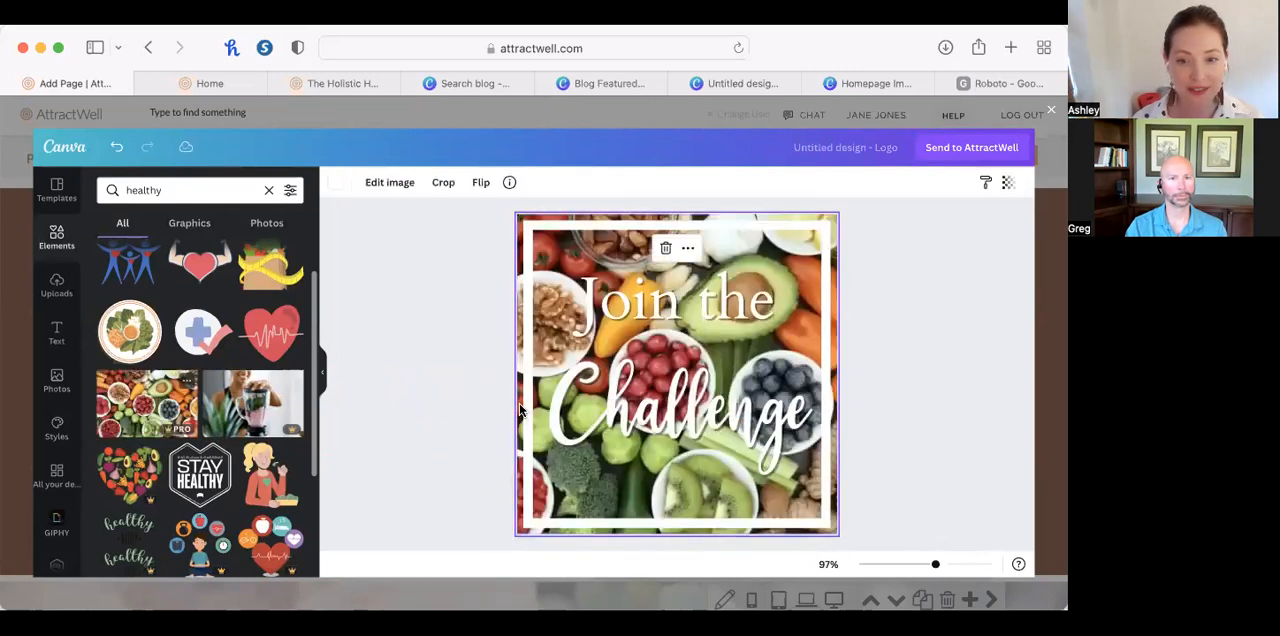
Set the background photo's transparency to 36, then send the design to AttractWell and apply the content edit.
{"action": "left_click", "coordinate": [1005, 188]}
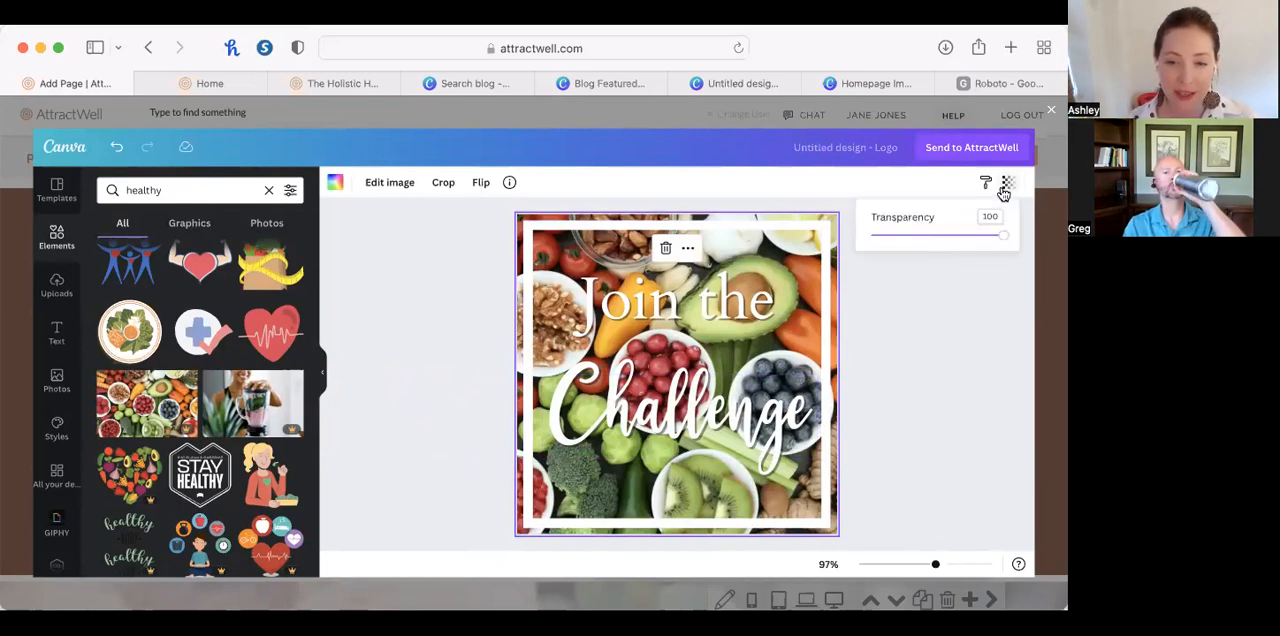
{"action": "left_click_drag", "start_coordinate": [1001, 243], "coordinate": [940, 247]}
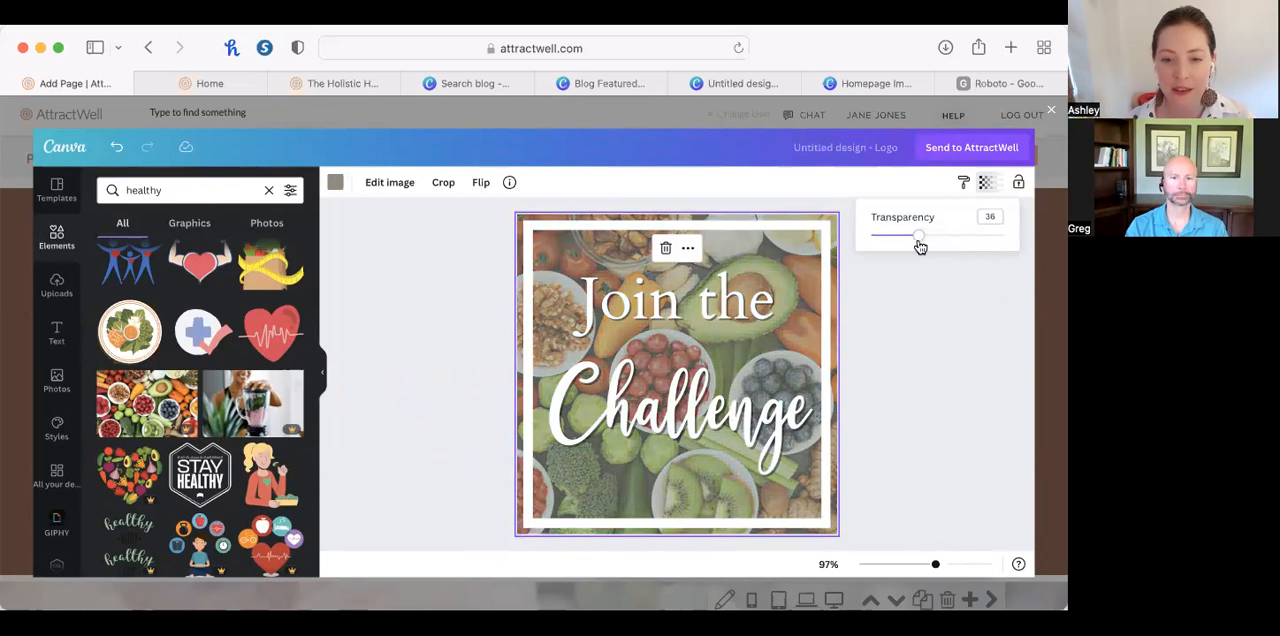
{"action": "left_click", "coordinate": [926, 408]}
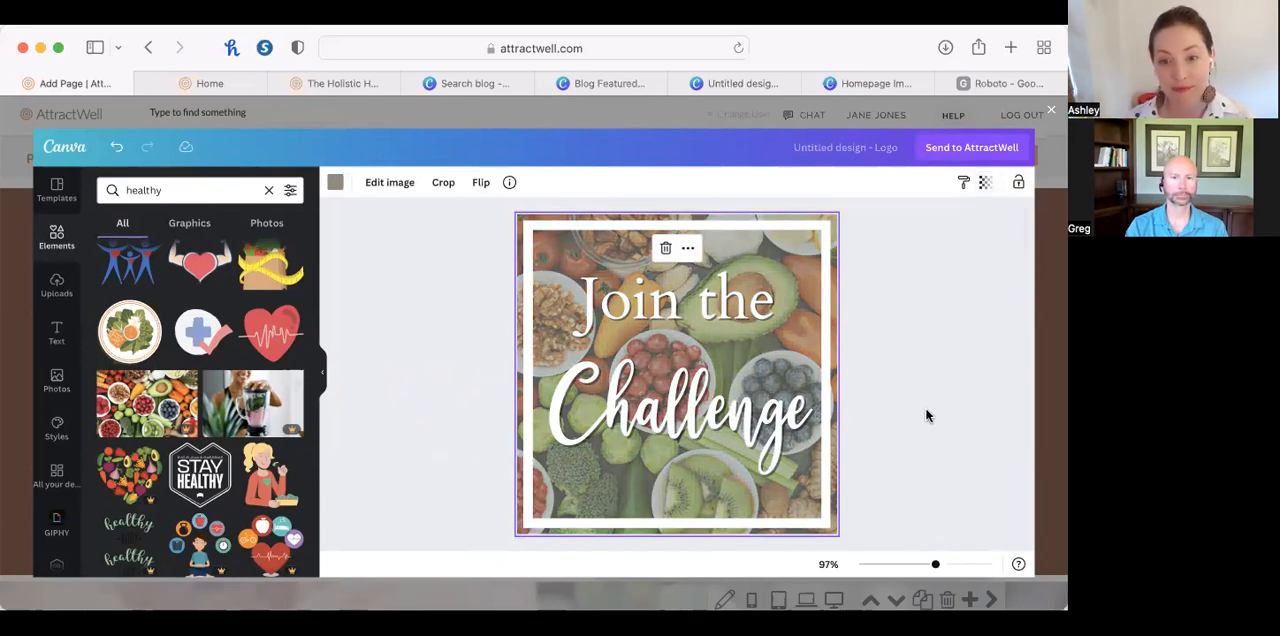
{"action": "left_click", "coordinate": [984, 148]}
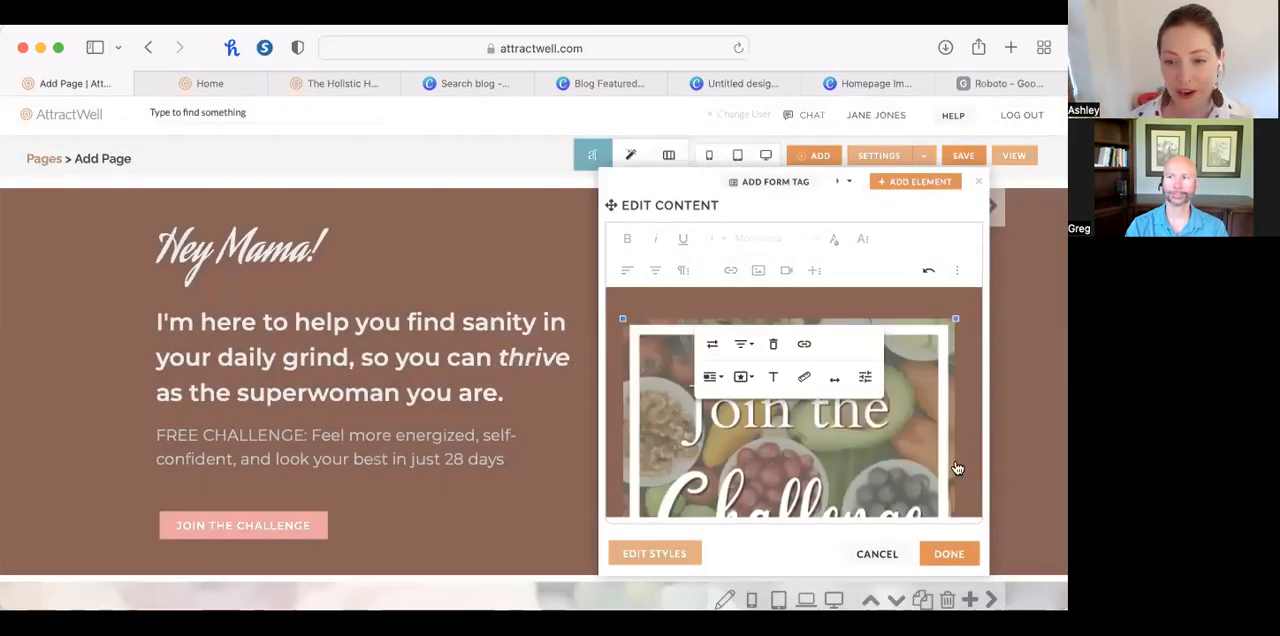
{"action": "left_click", "coordinate": [949, 555]}
Set the "Hey Mama!" section's background color to blue 679EB8 in the section settings.
{"action": "left_click", "coordinate": [750, 207]}
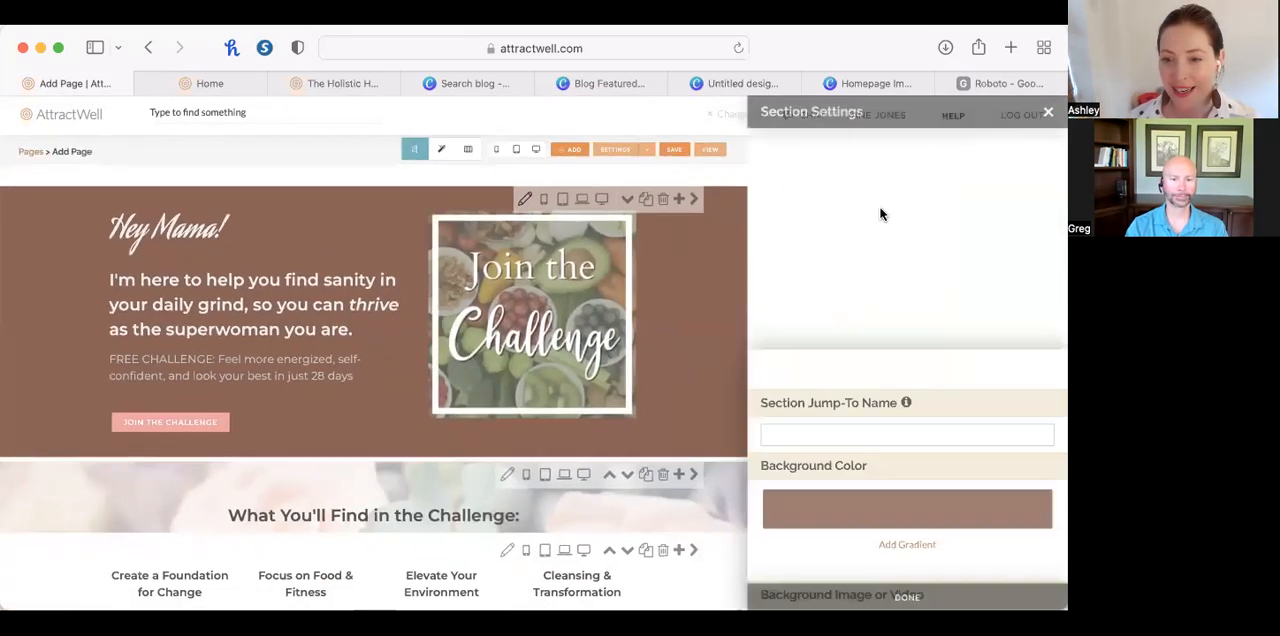
{"action": "left_click", "coordinate": [914, 258]}
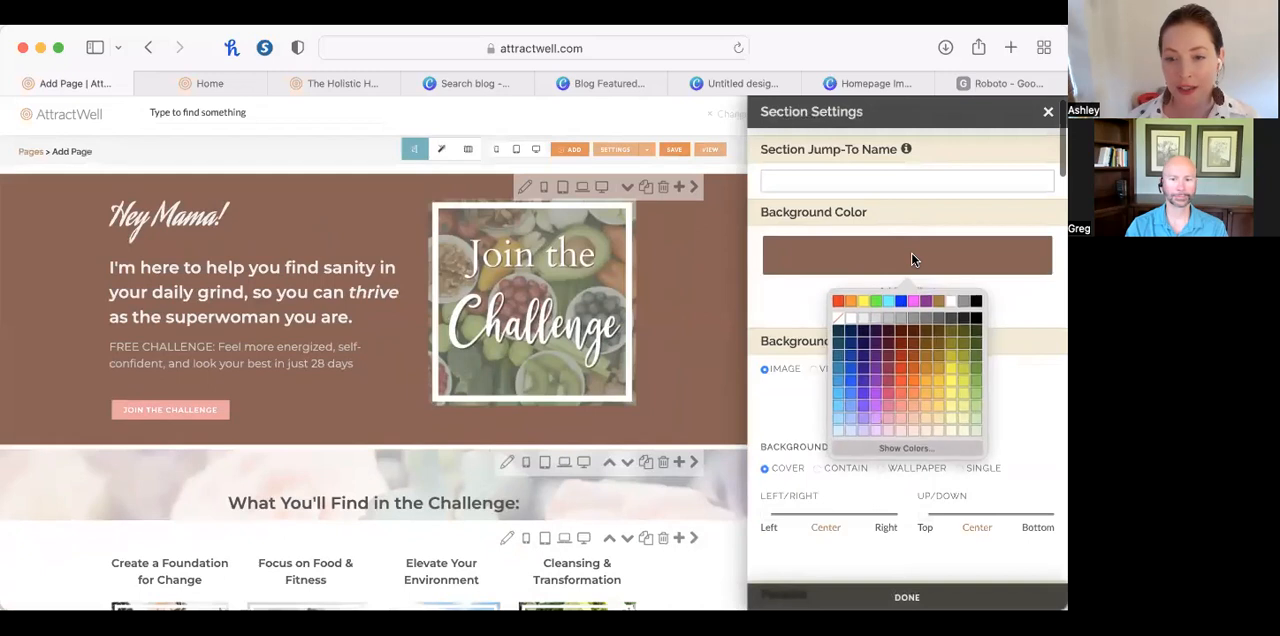
{"action": "left_click", "coordinate": [895, 443]}
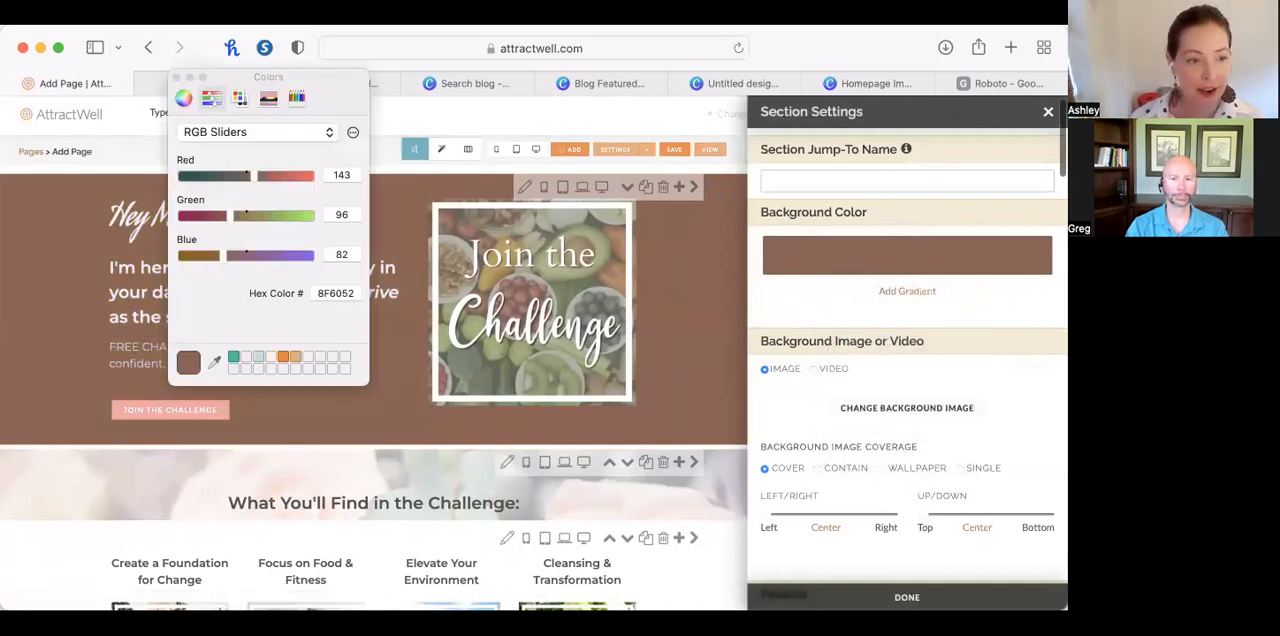
{"action": "left_click", "coordinate": [415, 149]}
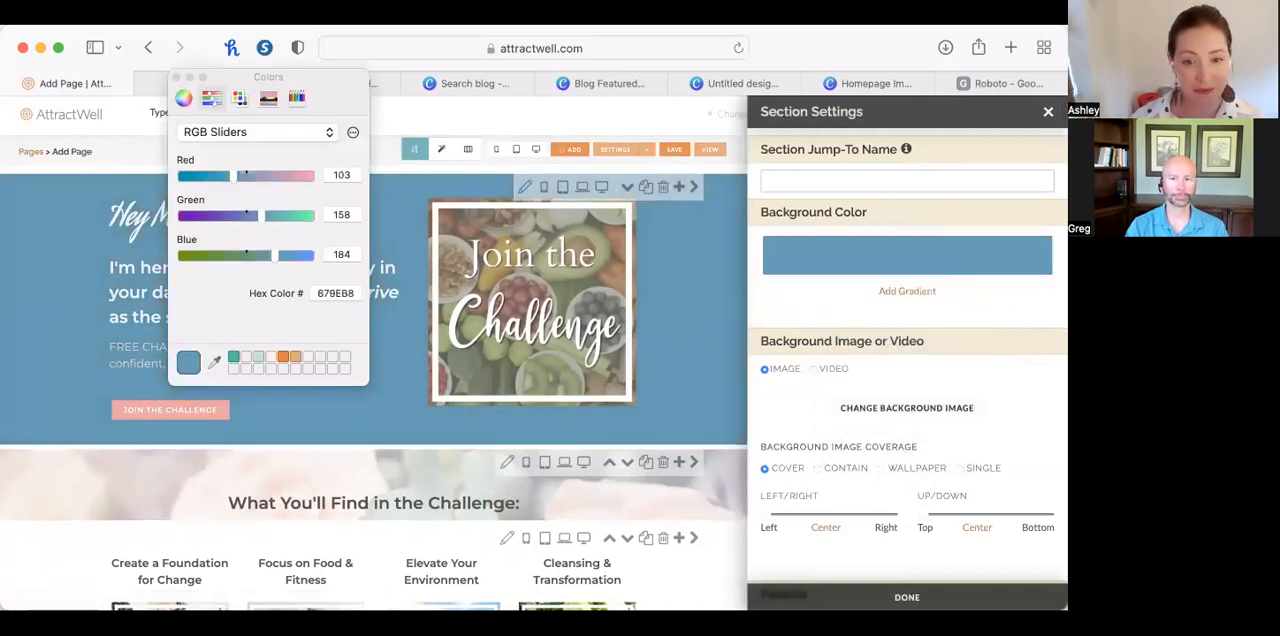
{"action": "left_click", "coordinate": [189, 77]}
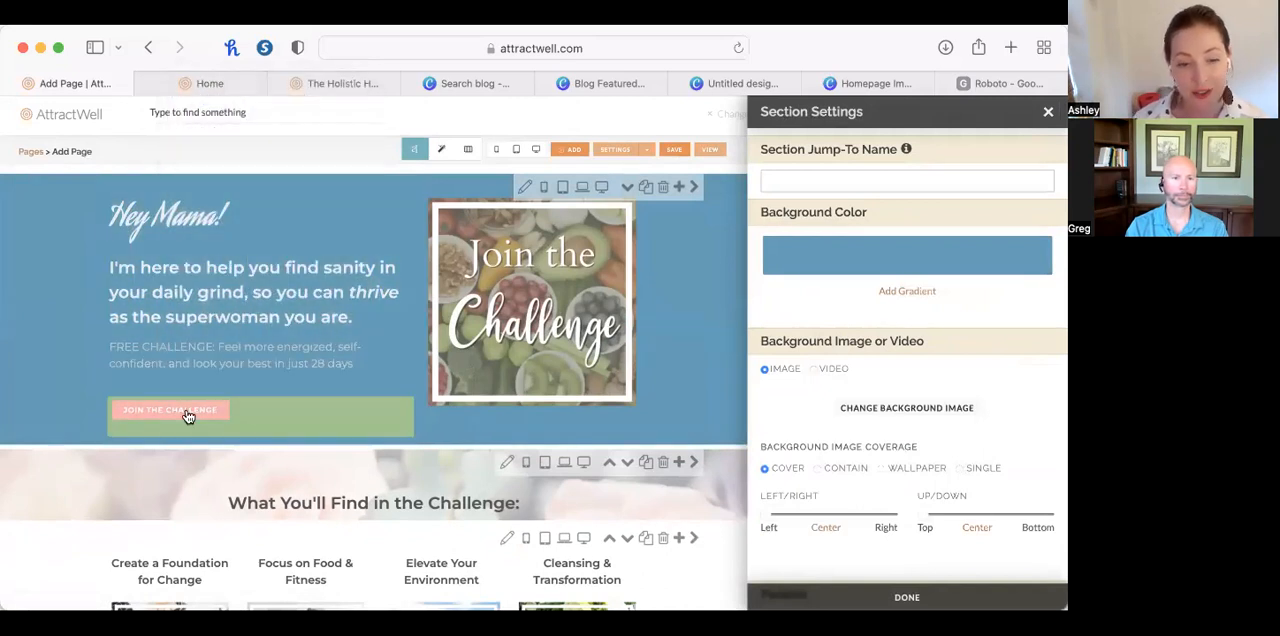
Change the "JOIN THE CHALLENGE" button to the White Black Outline style and apply the content edit.
{"action": "left_click", "coordinate": [155, 414]}
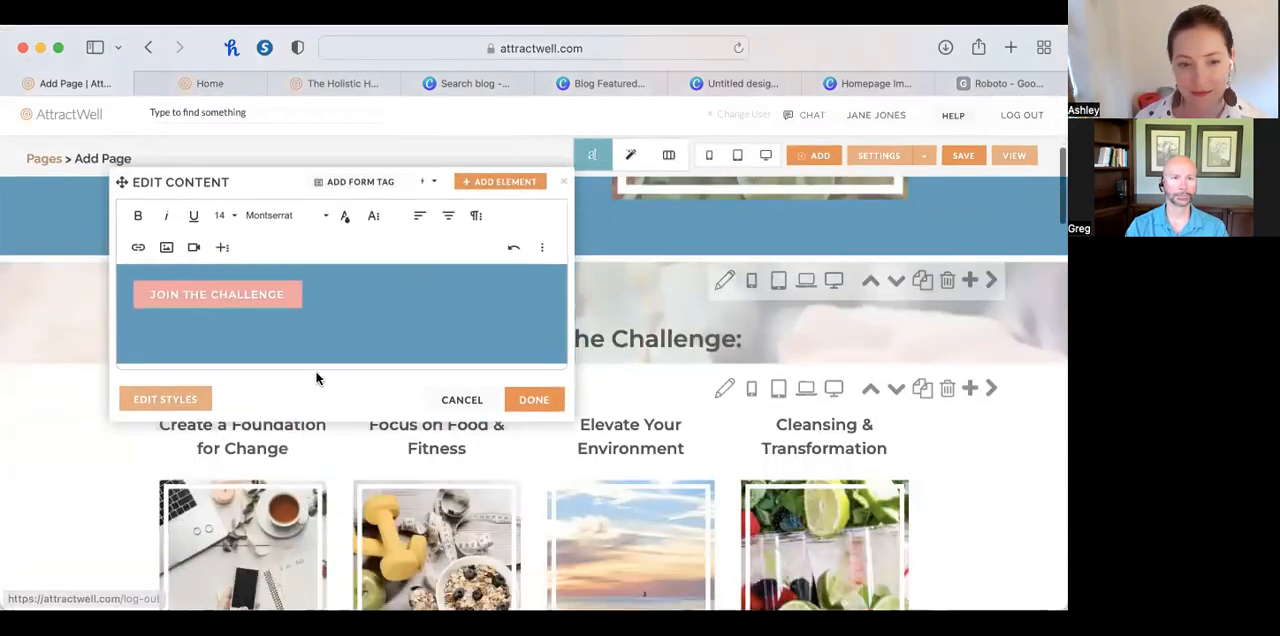
{"action": "left_click", "coordinate": [251, 296]}
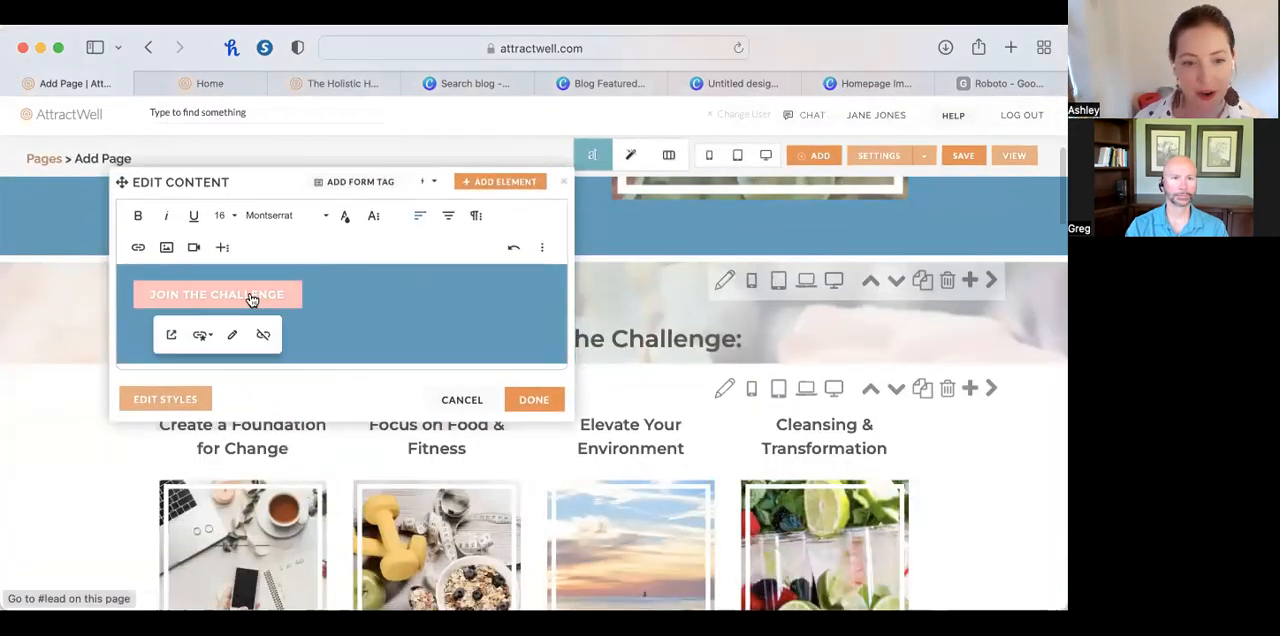
{"action": "left_click", "coordinate": [205, 336]}
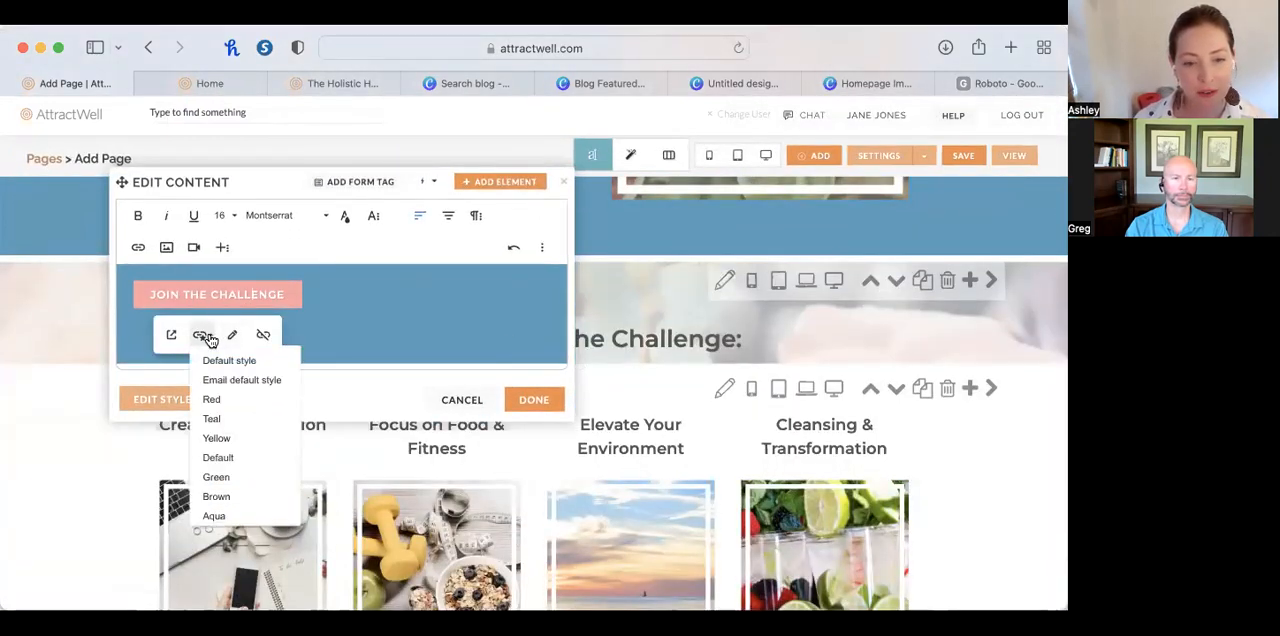
{"action": "left_click", "coordinate": [231, 402]}
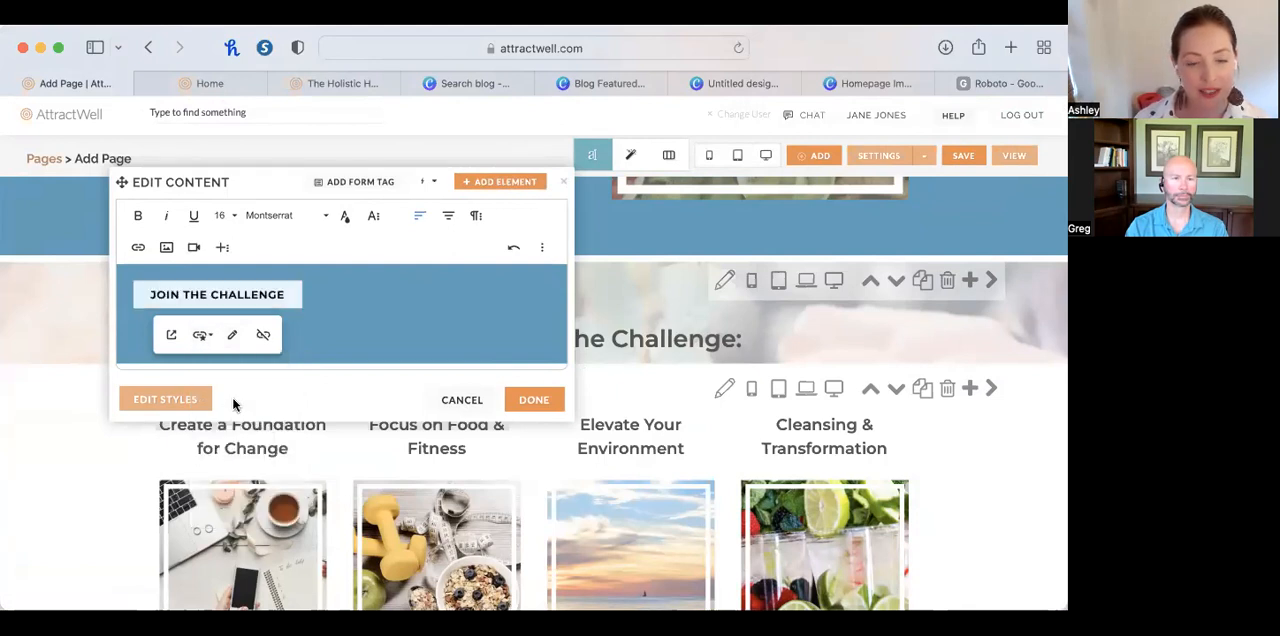
{"action": "left_click", "coordinate": [205, 336]}
{"action": "scroll", "coordinate": [235, 432], "scroll_direction": "down", "scroll_amount": 3}
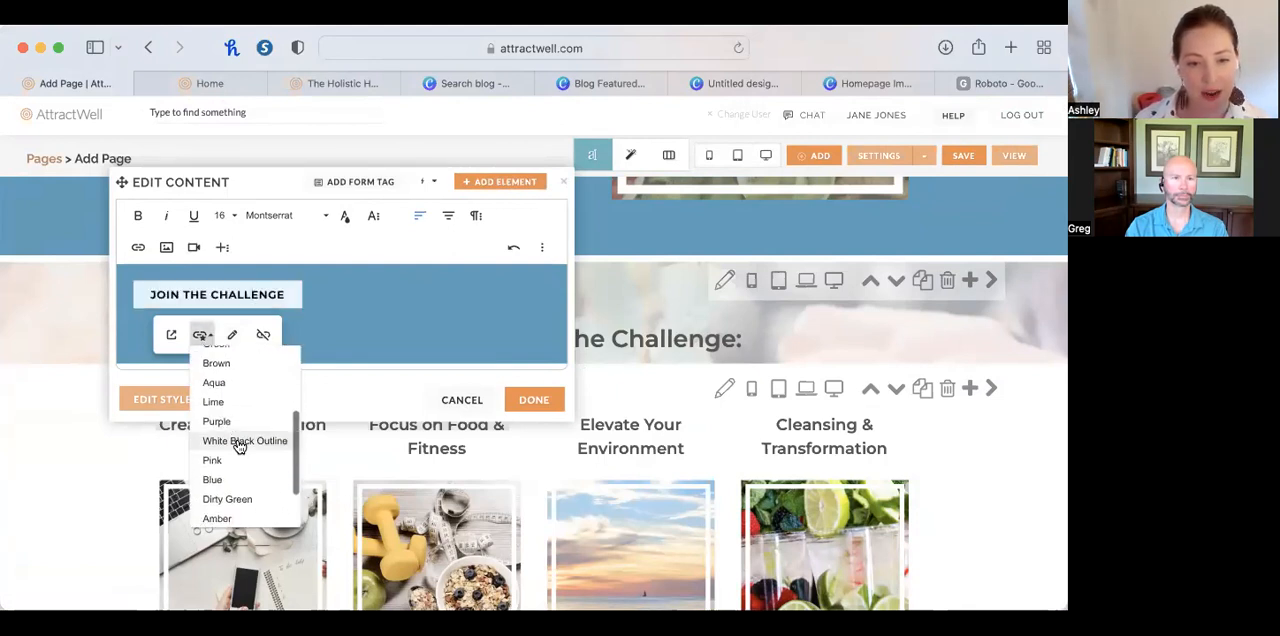
{"action": "left_click", "coordinate": [239, 443]}
{"action": "left_click", "coordinate": [523, 400]}
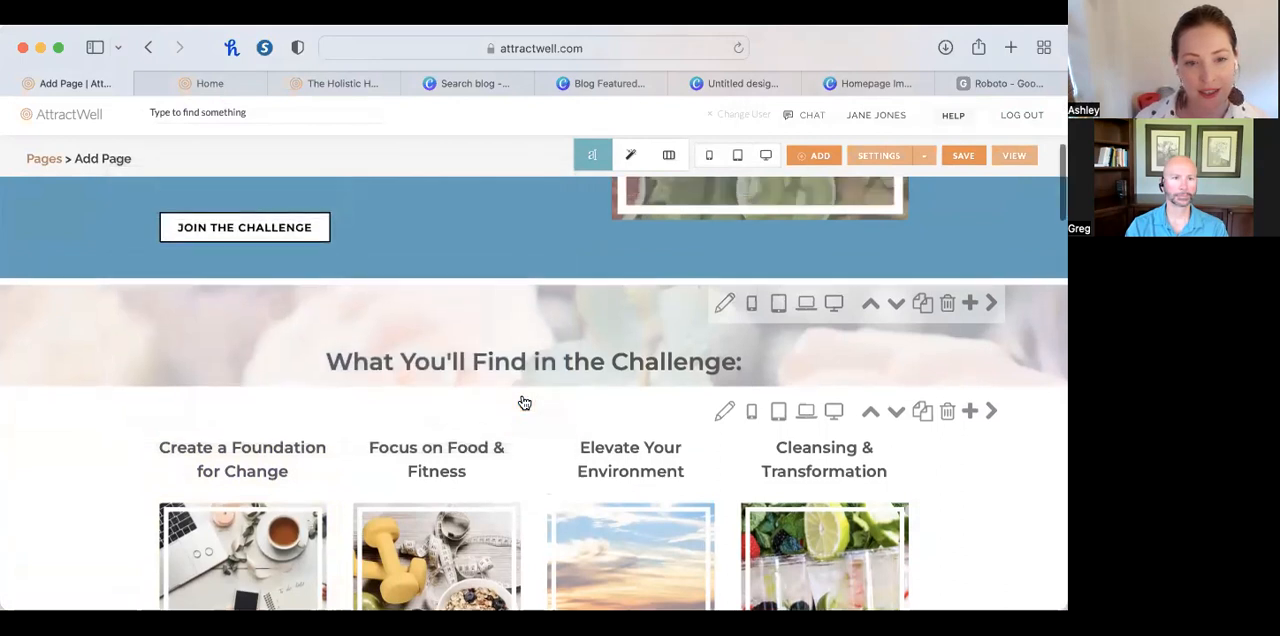
Remove the extra blank line above the "JOIN THE CHALLENGE" button in the "Hey Mama!" text and apply the content edit.
{"action": "scroll", "coordinate": [524, 402], "scroll_direction": "up", "scroll_amount": 5}
{"action": "left_click", "coordinate": [237, 490]}
{"action": "scroll", "coordinate": [237, 448], "scroll_direction": "down", "scroll_amount": 3}
{"action": "left_click", "coordinate": [219, 402]}
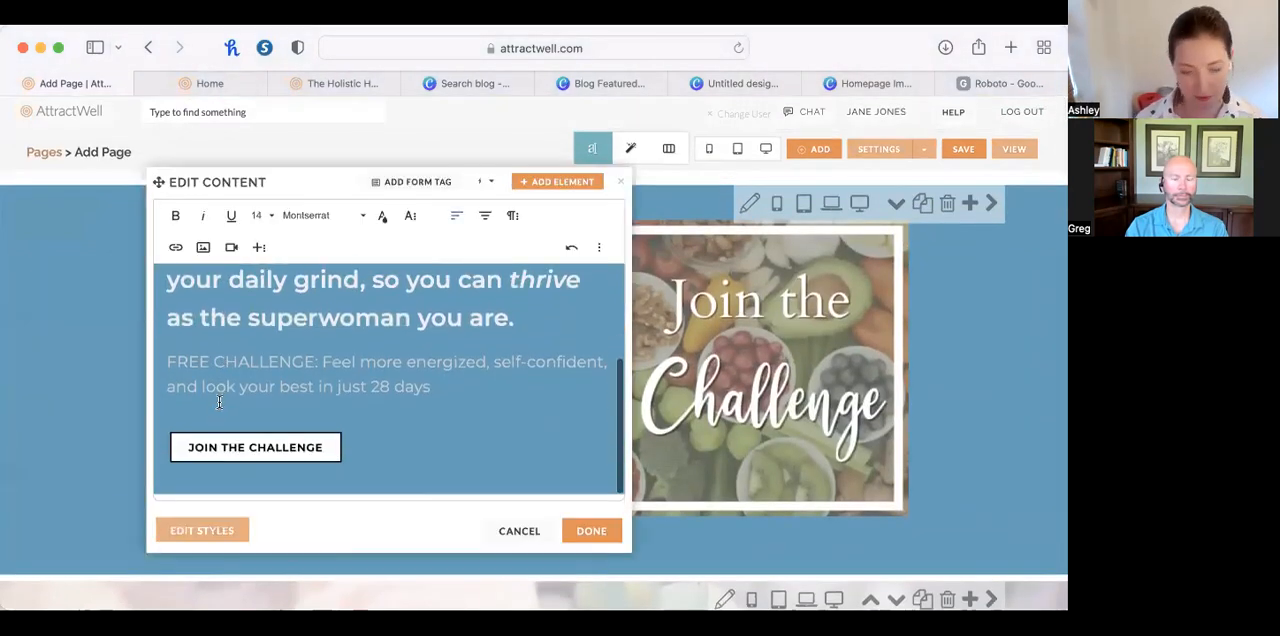
{"action": "scroll", "coordinate": [372, 378], "scroll_direction": "up", "scroll_amount": 1}
{"action": "left_click", "coordinate": [590, 531]}
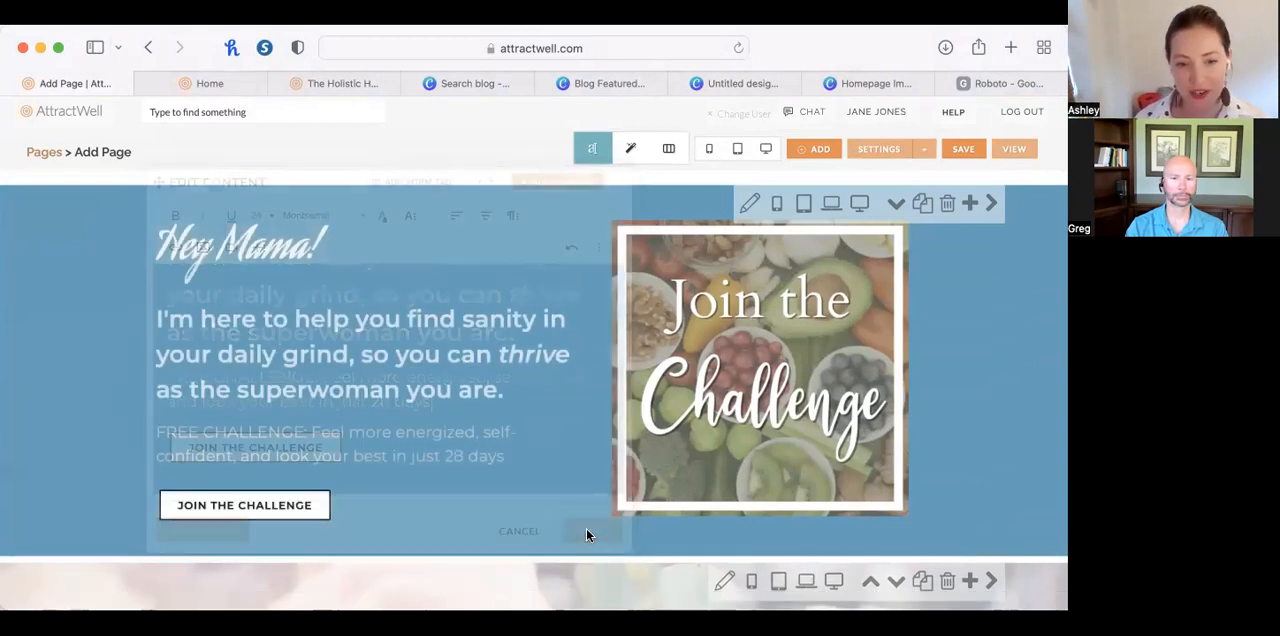
Open the section settings of the "What You'll Find in the Challenge:" heading section at its background image options.
{"action": "scroll", "coordinate": [970, 425], "scroll_direction": "down", "scroll_amount": 3}
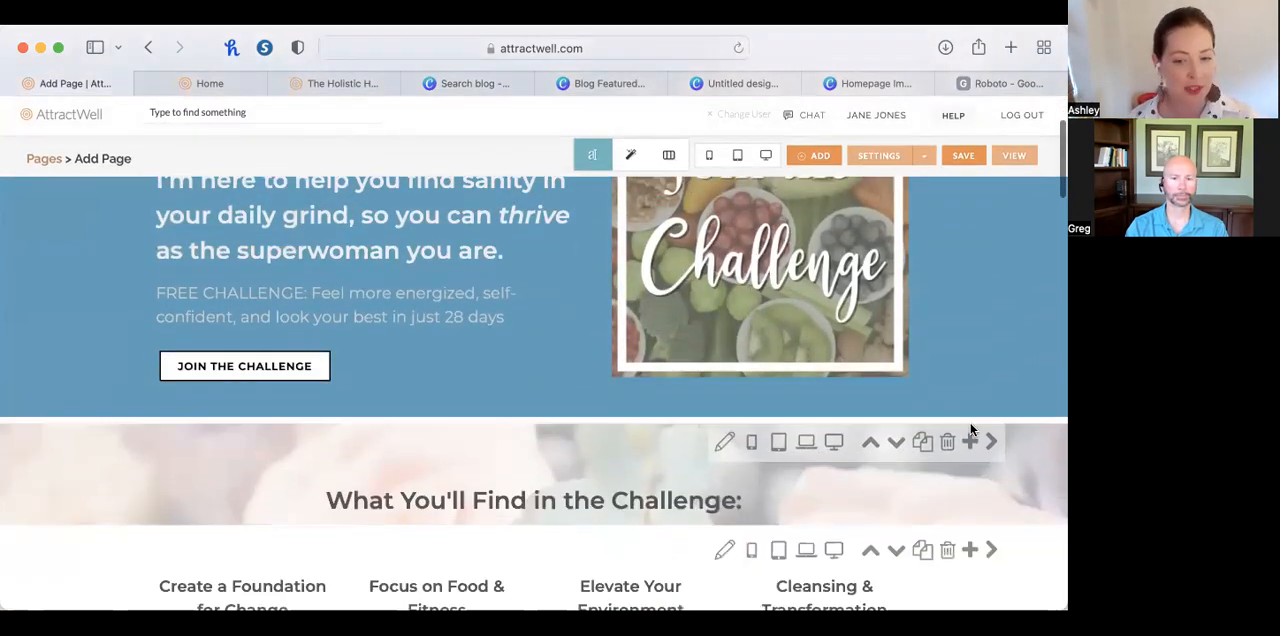
{"action": "scroll", "coordinate": [970, 430], "scroll_direction": "down", "scroll_amount": 3}
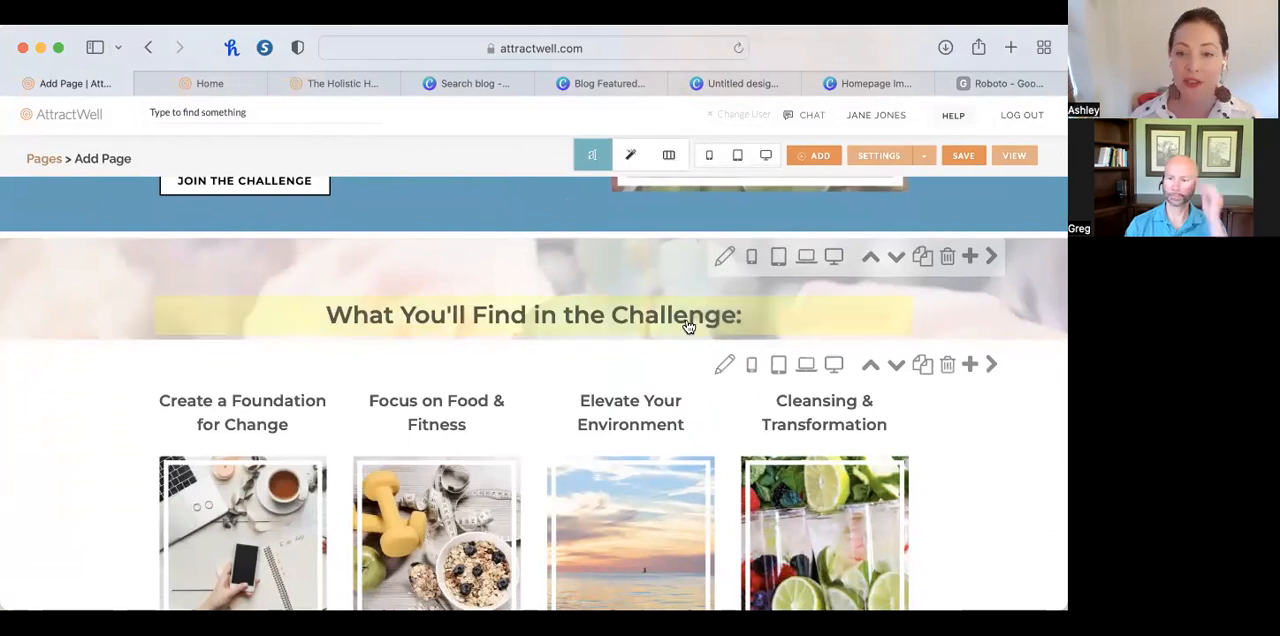
{"action": "left_click", "coordinate": [726, 258]}
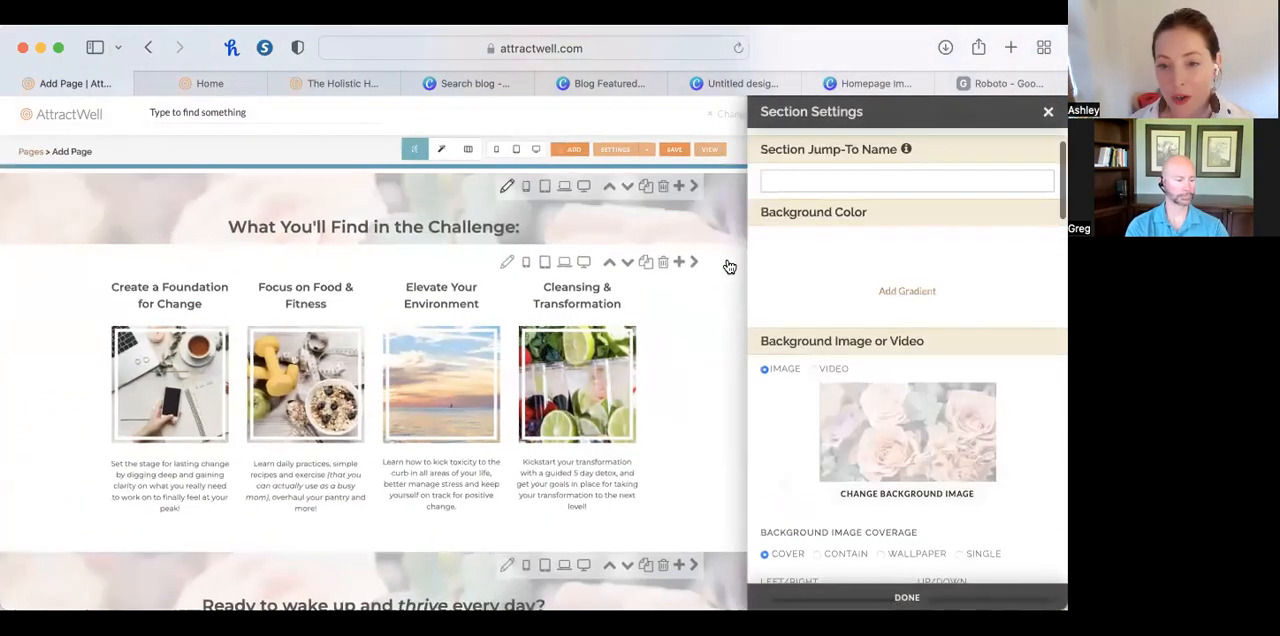
{"action": "scroll", "coordinate": [862, 393], "scroll_direction": "down", "scroll_amount": 2}
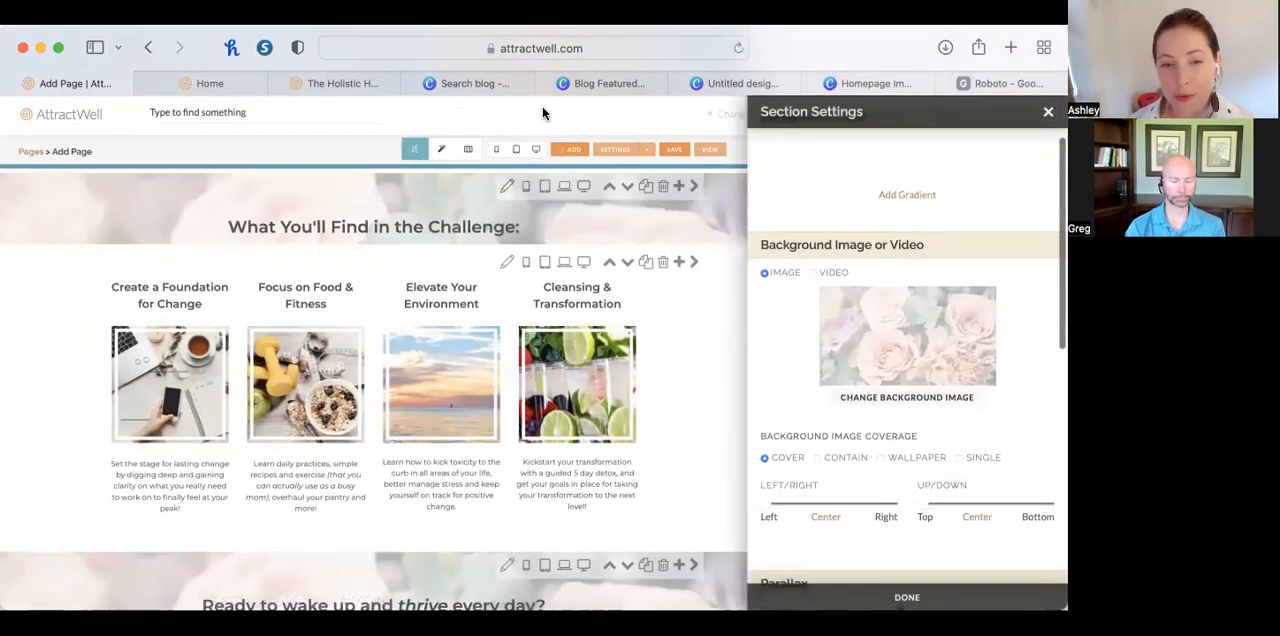
Examine the background of the "What You'll Find in the Challenge:" section on the existing Home page and return to the page being edited.
{"action": "left_click", "coordinate": [212, 84]}
{"action": "scroll", "coordinate": [509, 344], "scroll_direction": "down", "scroll_amount": 4}
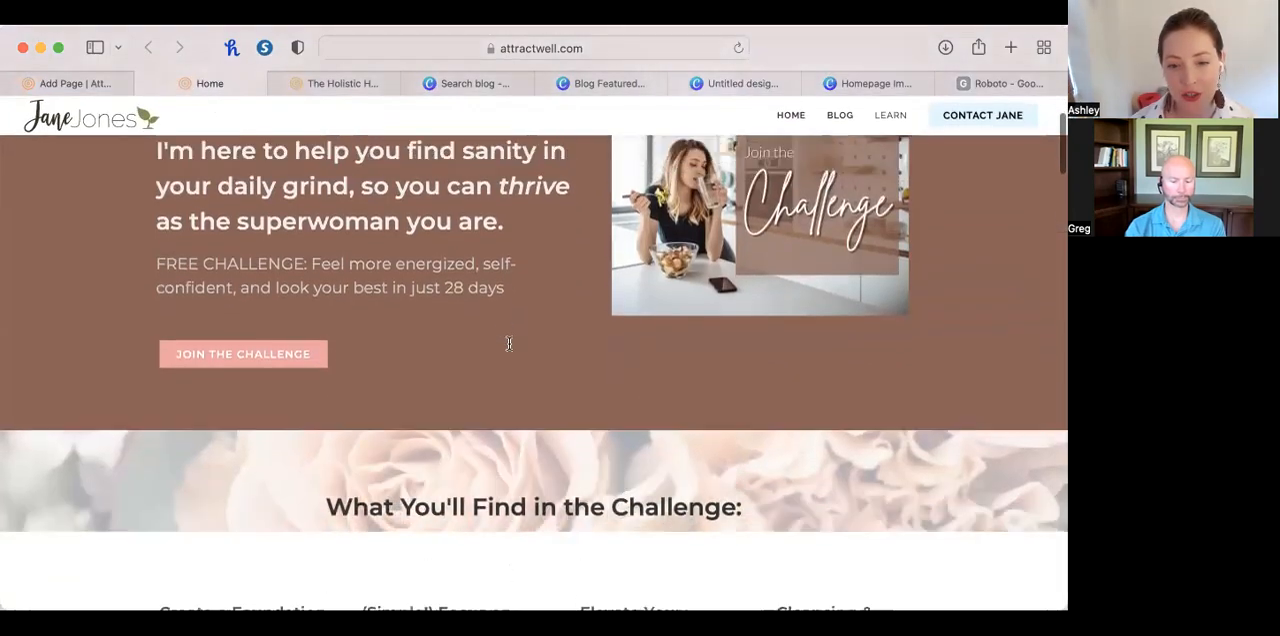
{"action": "scroll", "coordinate": [509, 344], "scroll_direction": "down", "scroll_amount": 4}
{"action": "scroll", "coordinate": [509, 344], "scroll_direction": "up", "scroll_amount": 2}
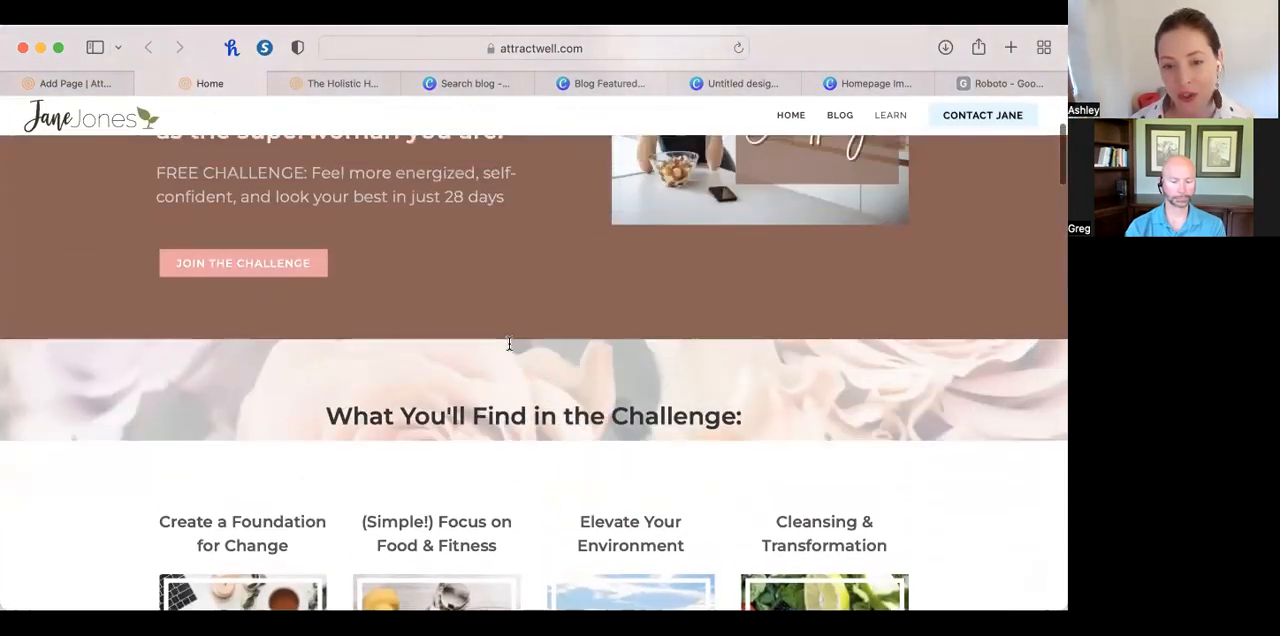
{"action": "scroll", "coordinate": [509, 344], "scroll_direction": "up", "scroll_amount": 5}
{"action": "scroll", "coordinate": [509, 344], "scroll_direction": "down", "scroll_amount": 9}
{"action": "scroll", "coordinate": [446, 187], "scroll_direction": "up", "scroll_amount": 1}
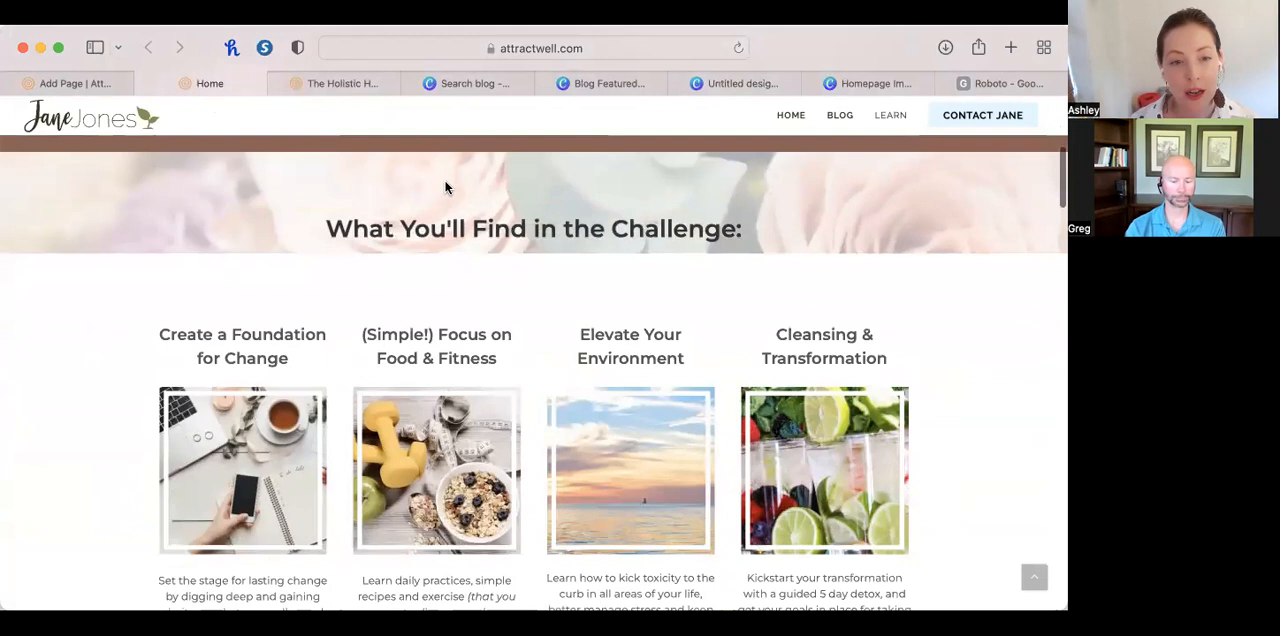
{"action": "left_click", "coordinate": [75, 83]}
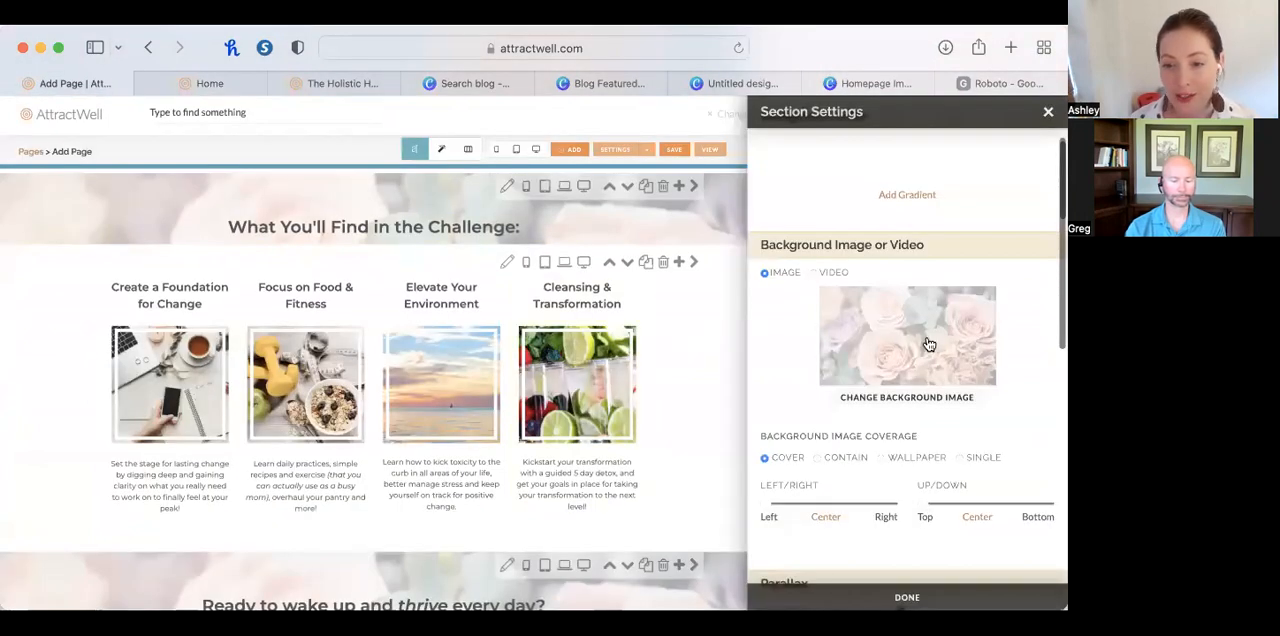
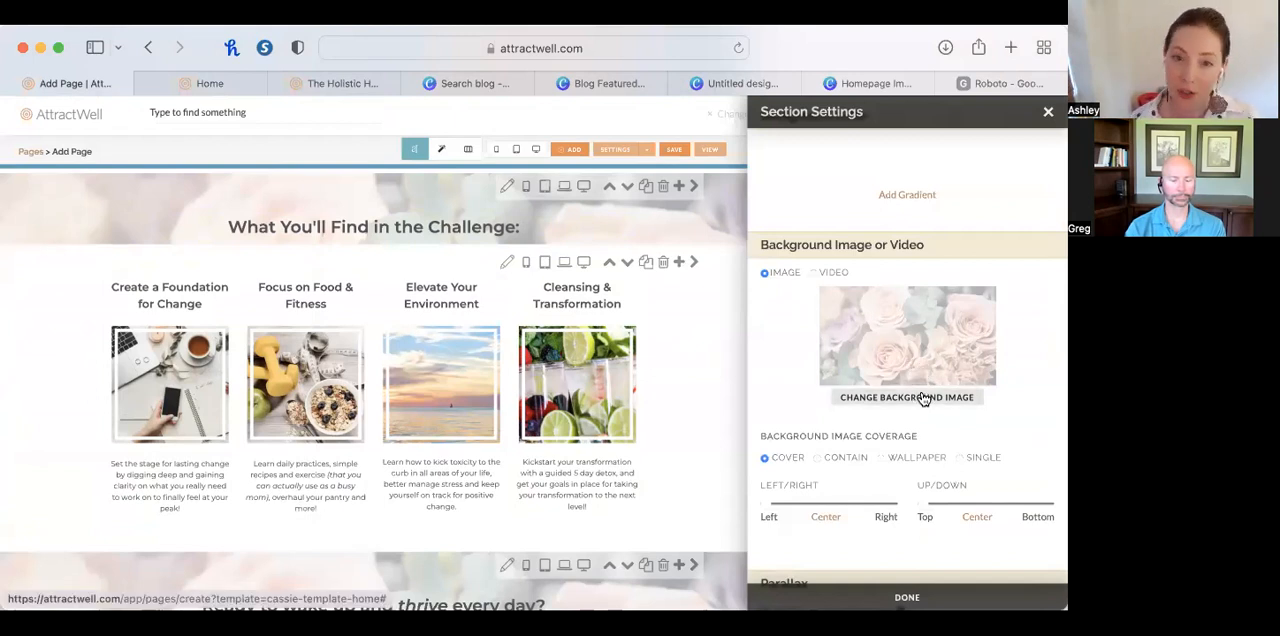
Start a new Canva design of type Blog Banner to replace the background image of the "What You'll Find in the Challenge:" section.
{"action": "left_click", "coordinate": [925, 398]}
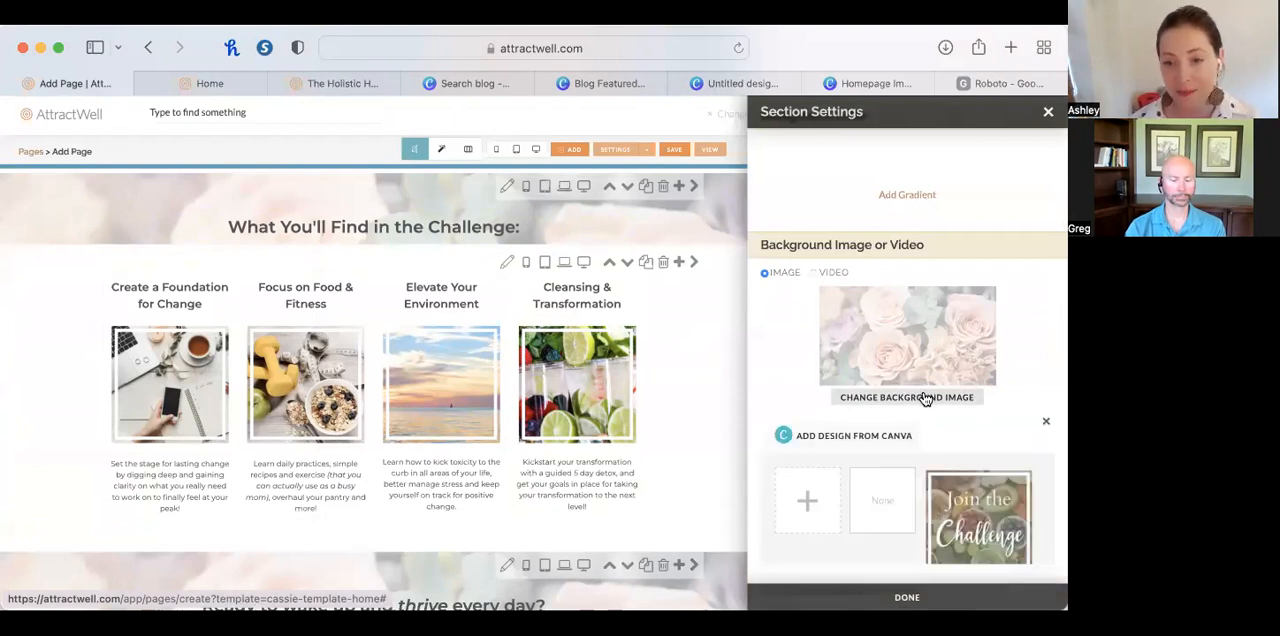
{"action": "left_click", "coordinate": [879, 437]}
{"action": "left_click", "coordinate": [400, 320]}
{"action": "left_click", "coordinate": [400, 320]}
{"action": "left_click", "coordinate": [400, 320]}
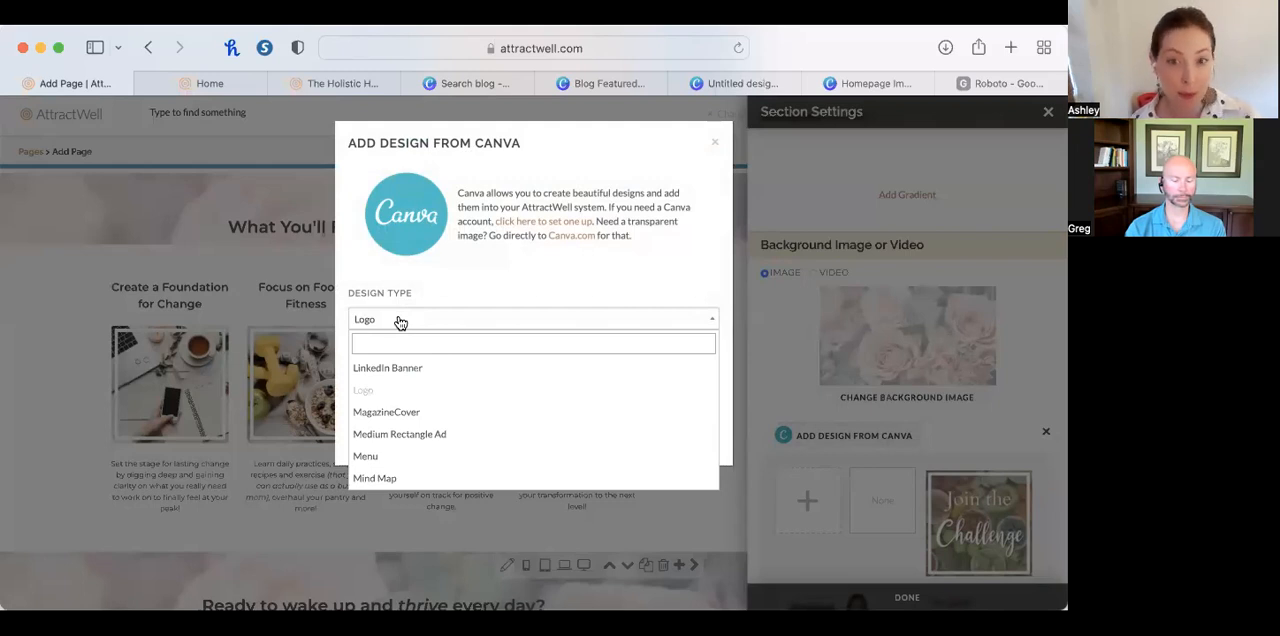
{"action": "type", "text": "blog"}
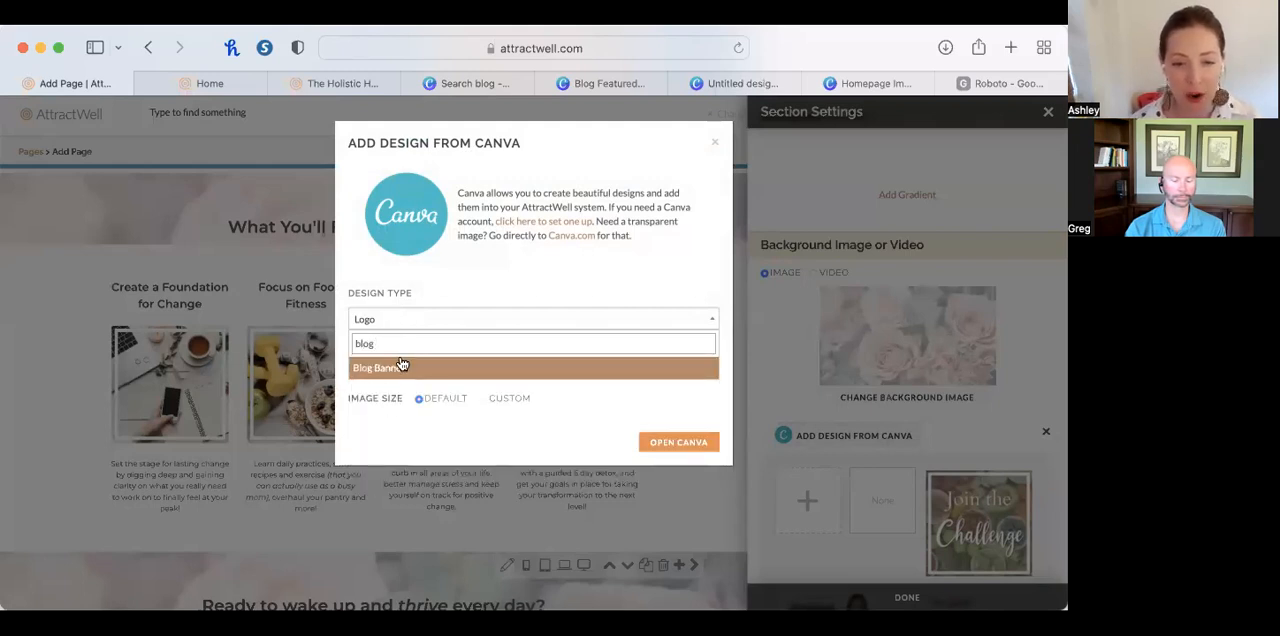
{"action": "left_click", "coordinate": [401, 362]}
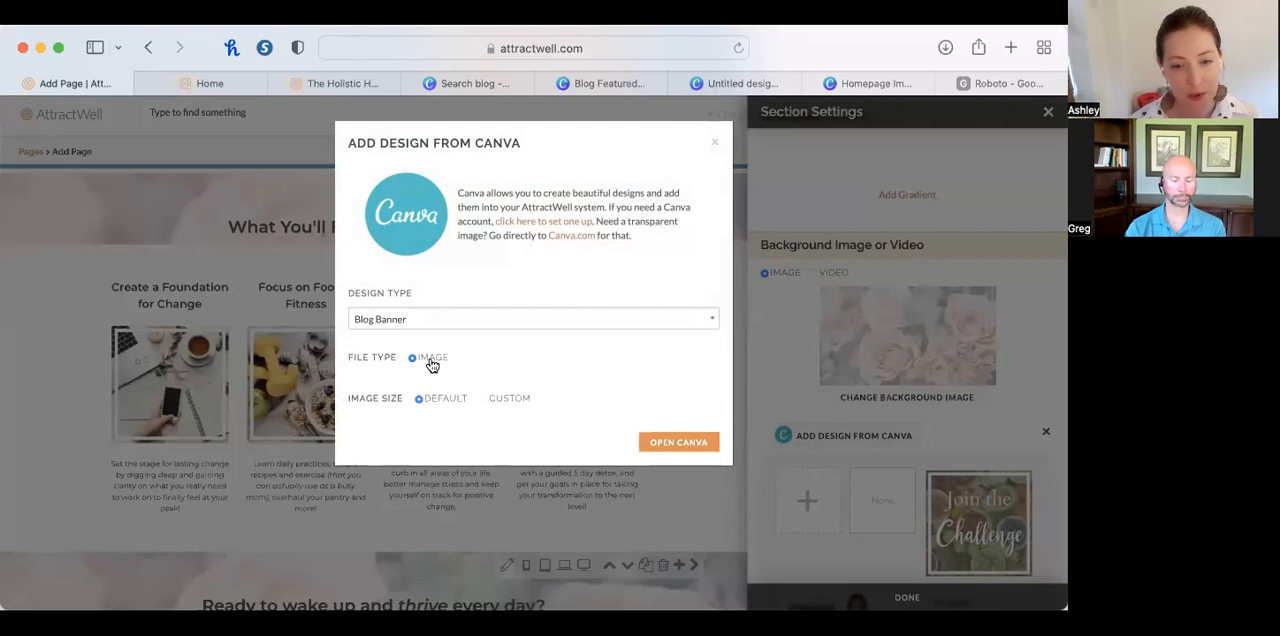
{"action": "left_click", "coordinate": [662, 443]}
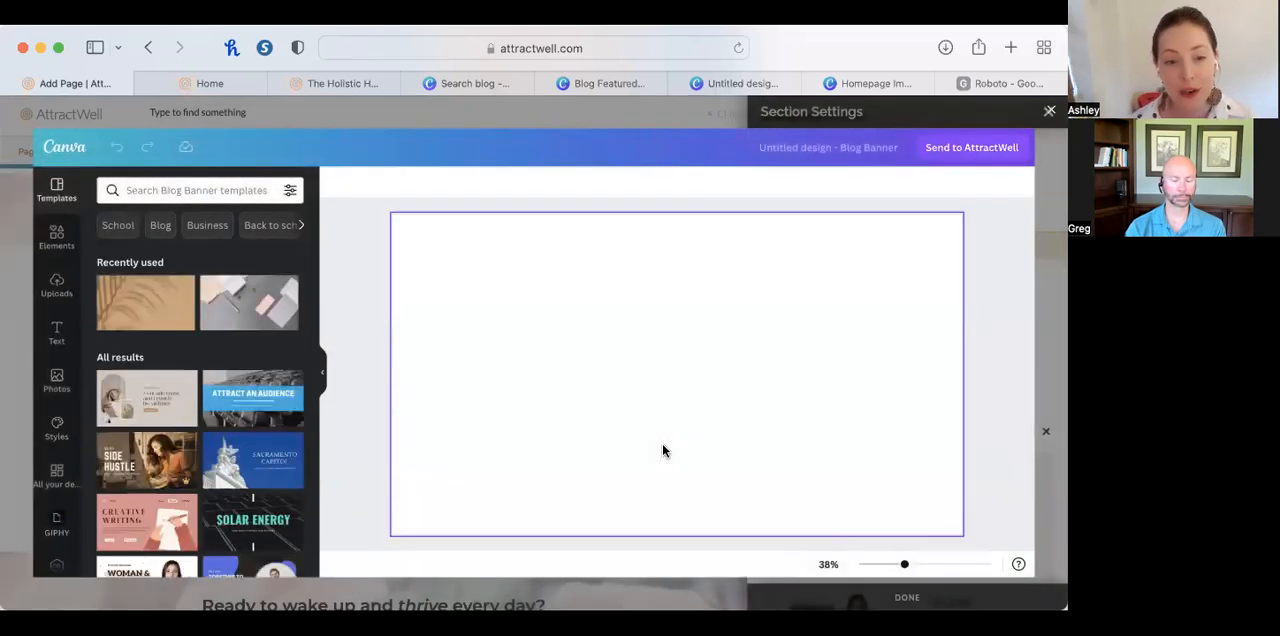
Search the Blog Banner templates for "healthy".
{"action": "left_click", "coordinate": [173, 189]}
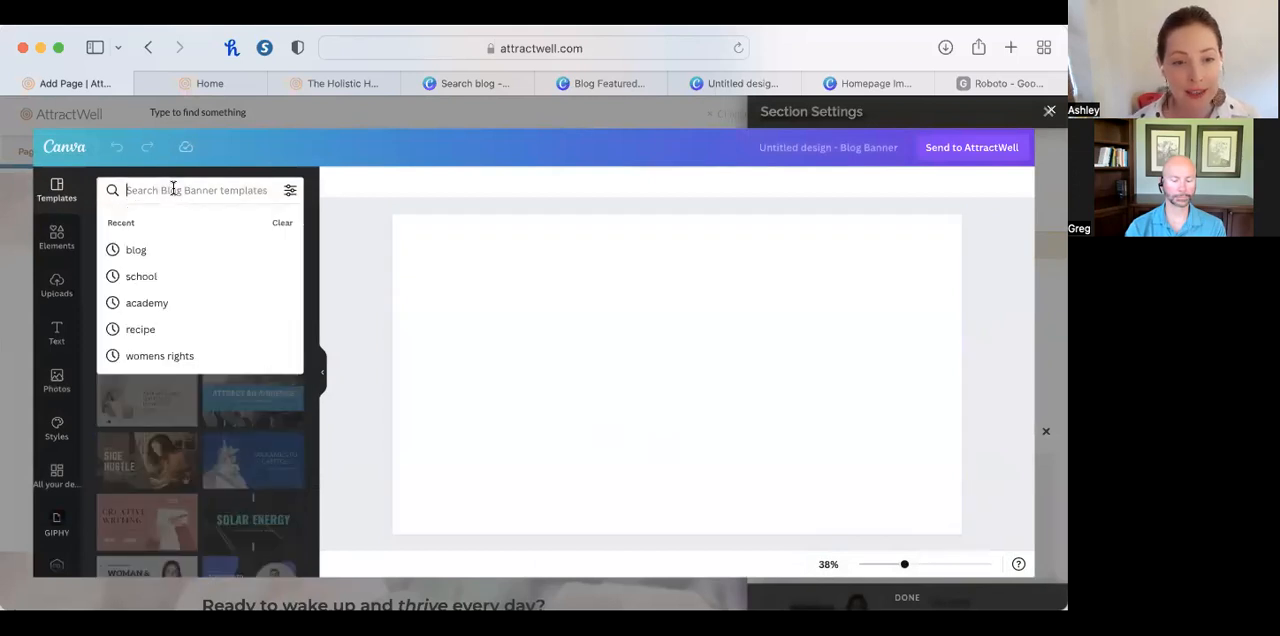
{"action": "type", "text": "healthy"}
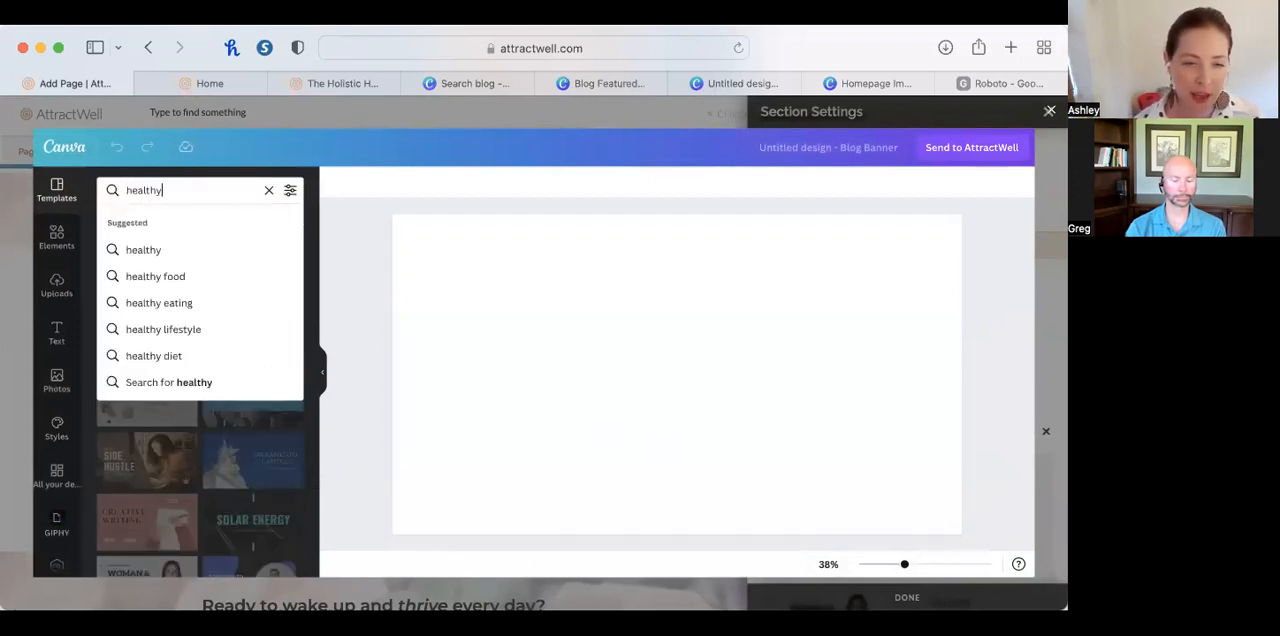
{"action": "key", "text": "Return"}
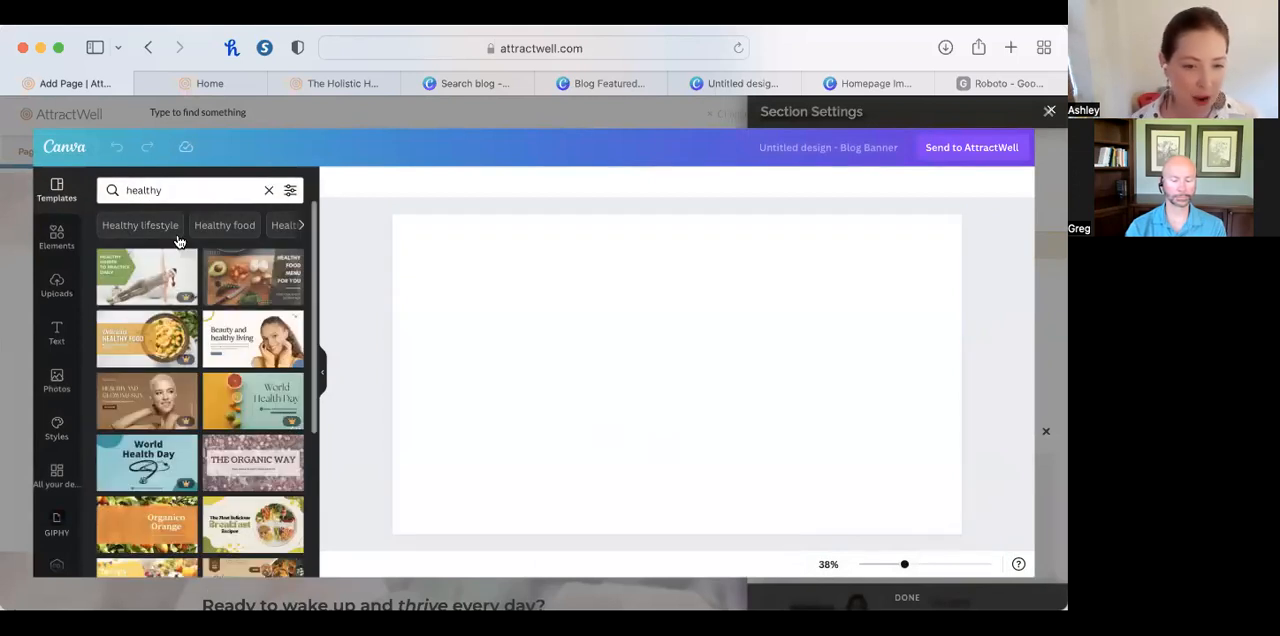
Search Canva elements for "healthy" and set the photo of fruits, vegetables and nuts as the design's full background.
{"action": "left_click", "coordinate": [57, 237]}
{"action": "left_click", "coordinate": [175, 190]}
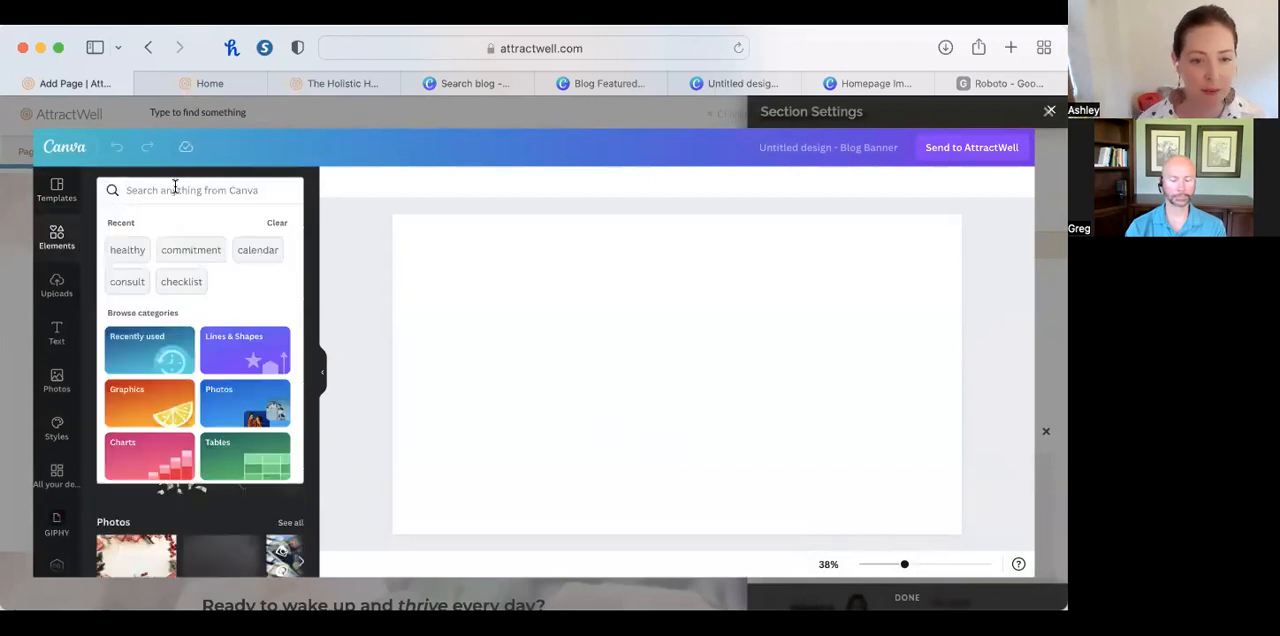
{"action": "type", "text": "healthy"}
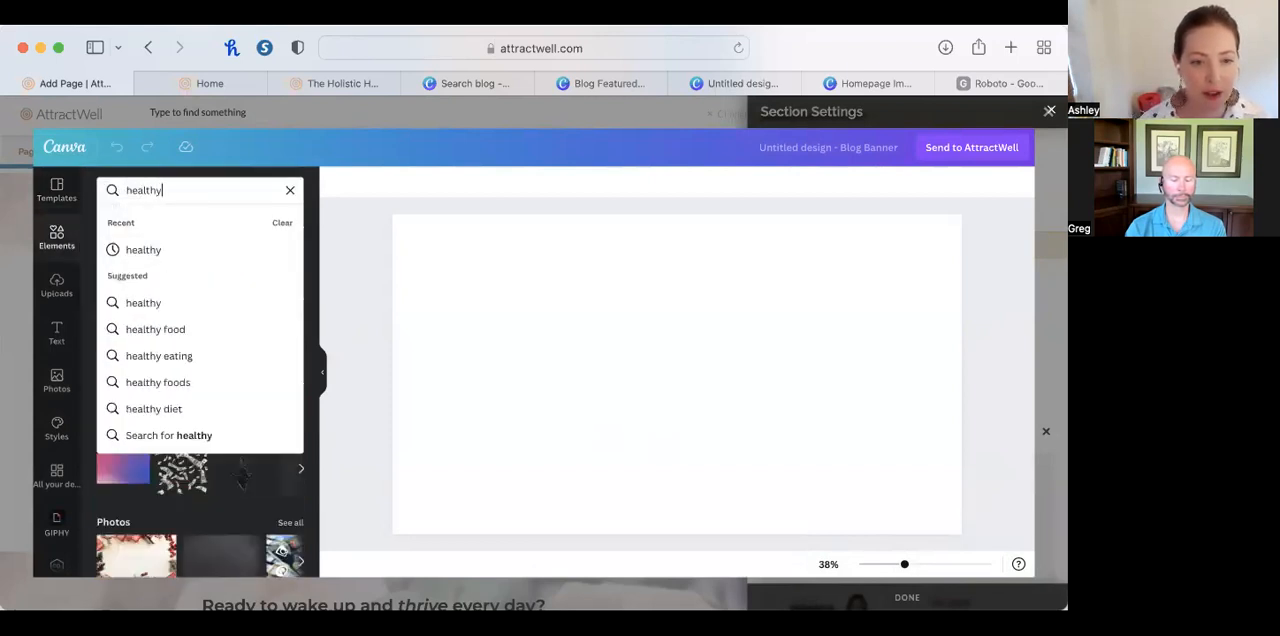
{"action": "key", "text": "Return"}
{"action": "scroll", "coordinate": [248, 352], "scroll_direction": "down", "scroll_amount": 1}
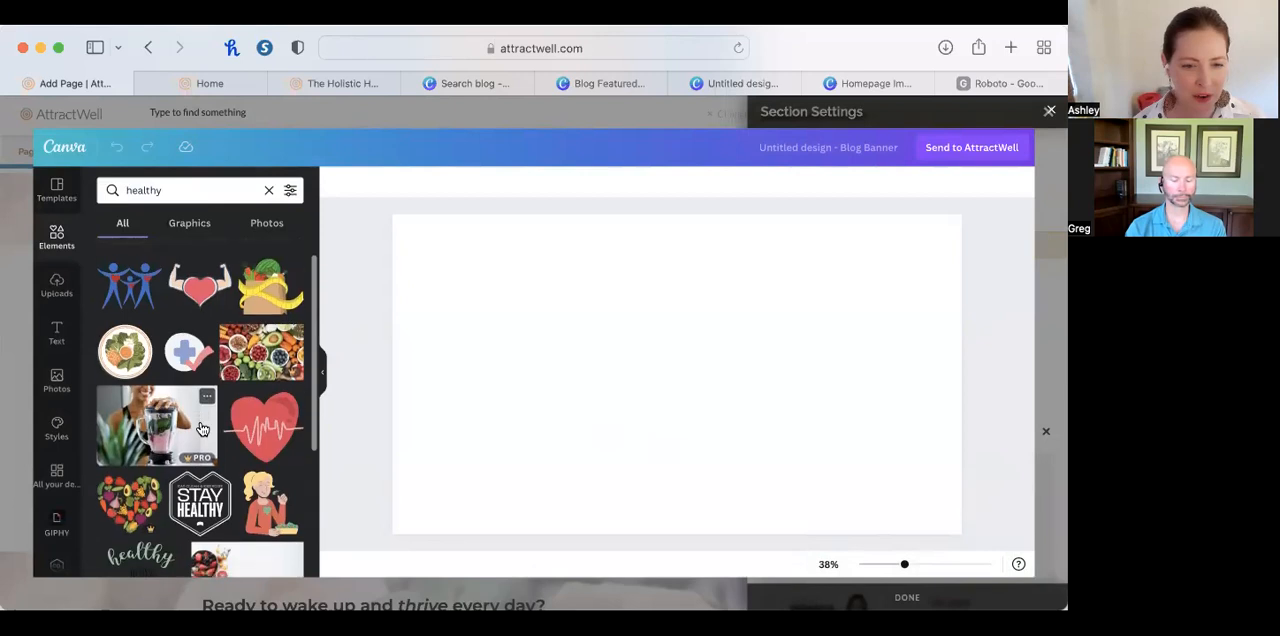
{"action": "left_click", "coordinate": [250, 352]}
{"action": "right_click", "coordinate": [855, 428]}
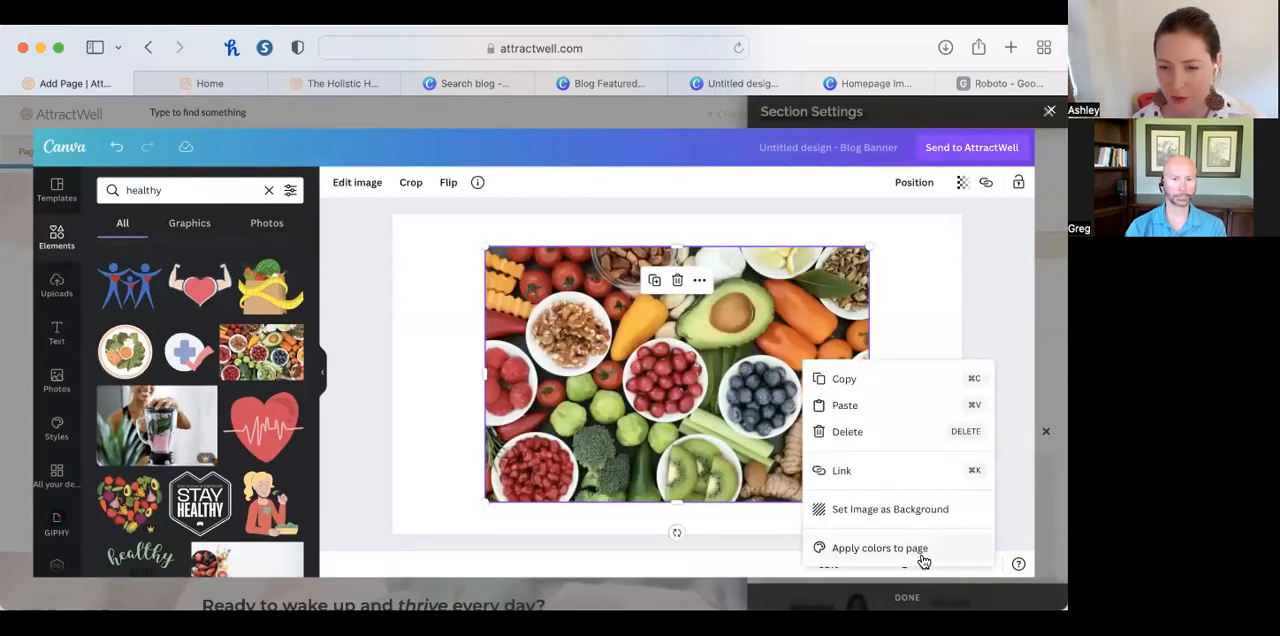
{"action": "left_click", "coordinate": [914, 513]}
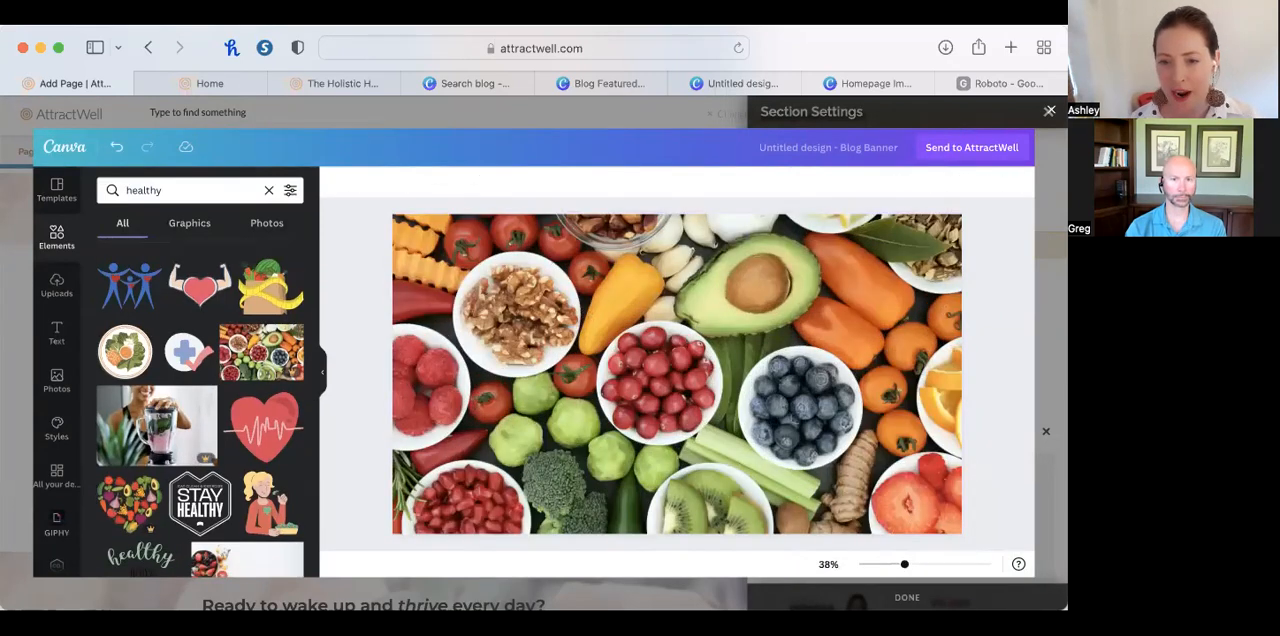
Send the food photo design to AttractWell and apply it as the background image of the "What You'll Find in the Challenge:" section.
{"action": "left_click", "coordinate": [1003, 146]}
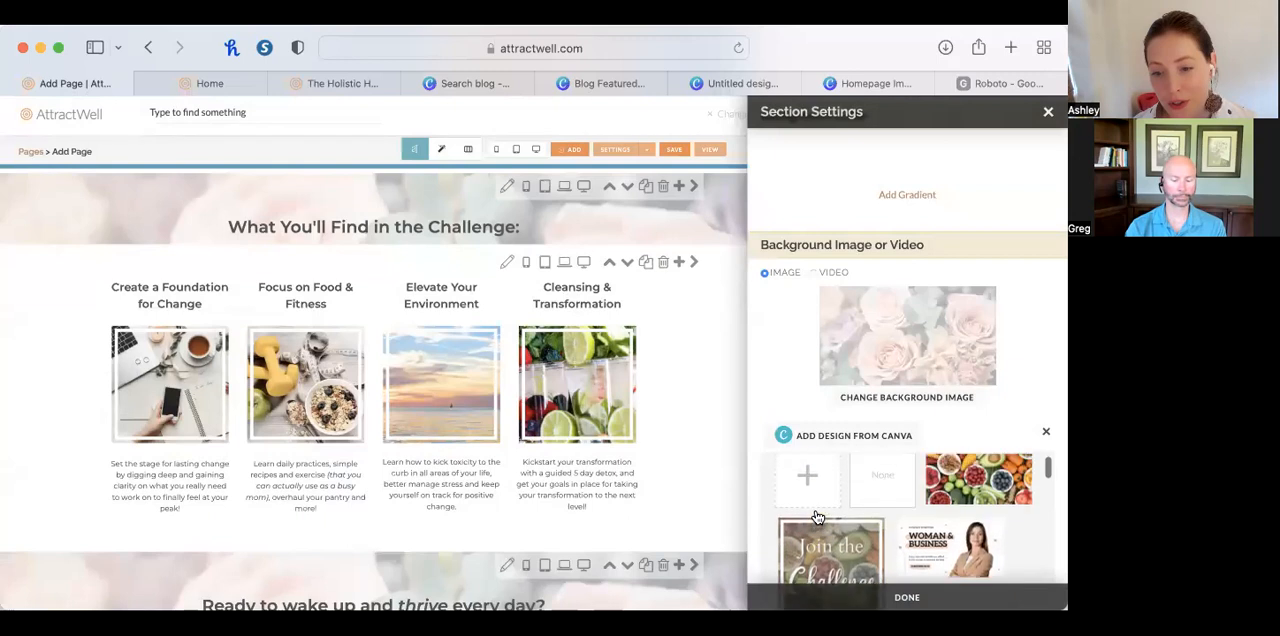
{"action": "left_click", "coordinate": [963, 505]}
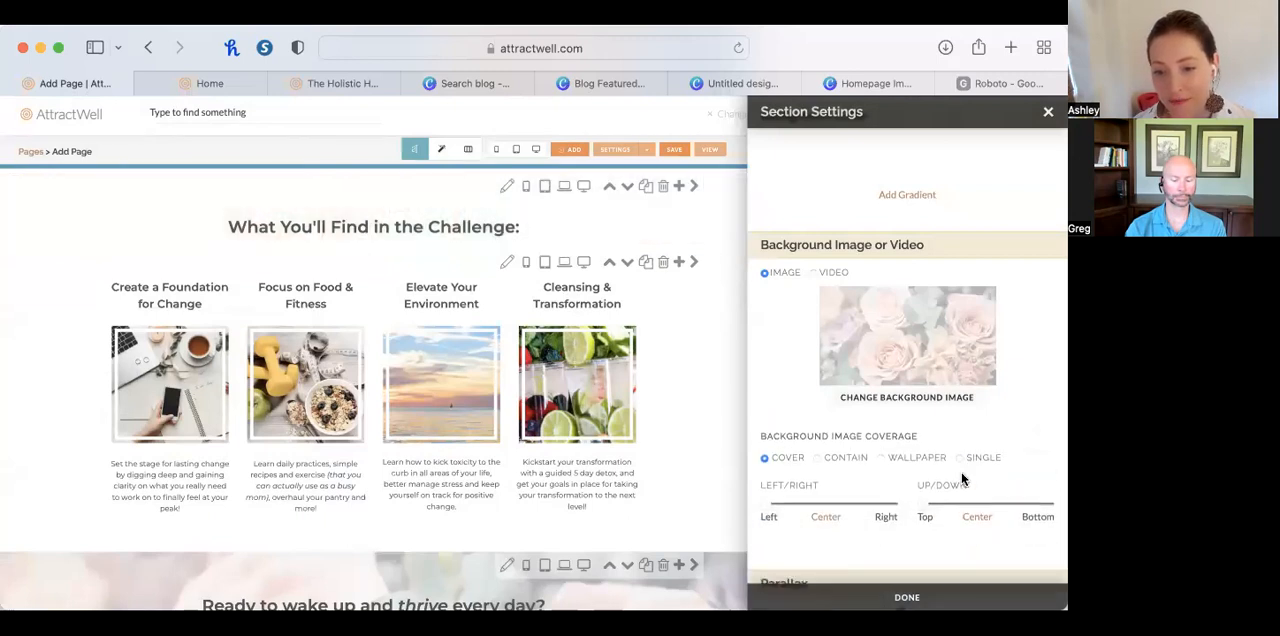
{"action": "scroll", "coordinate": [610, 400], "scroll_direction": "up", "scroll_amount": 2}
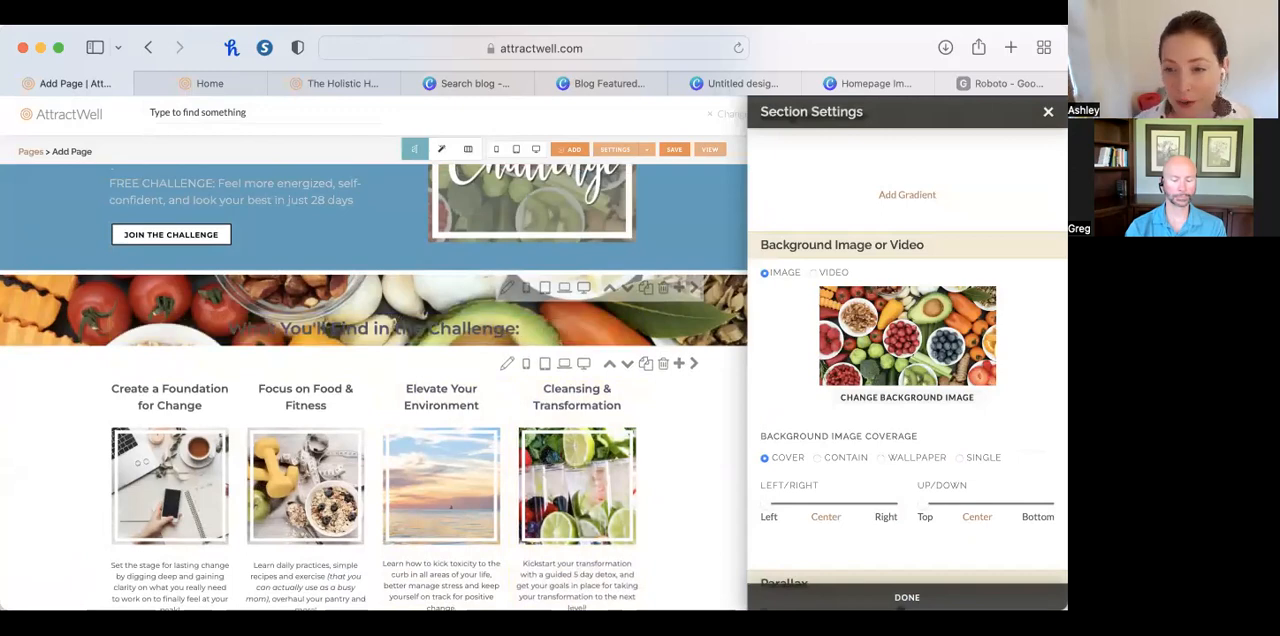
{"action": "scroll", "coordinate": [720, 491], "scroll_direction": "down", "scroll_amount": 5}
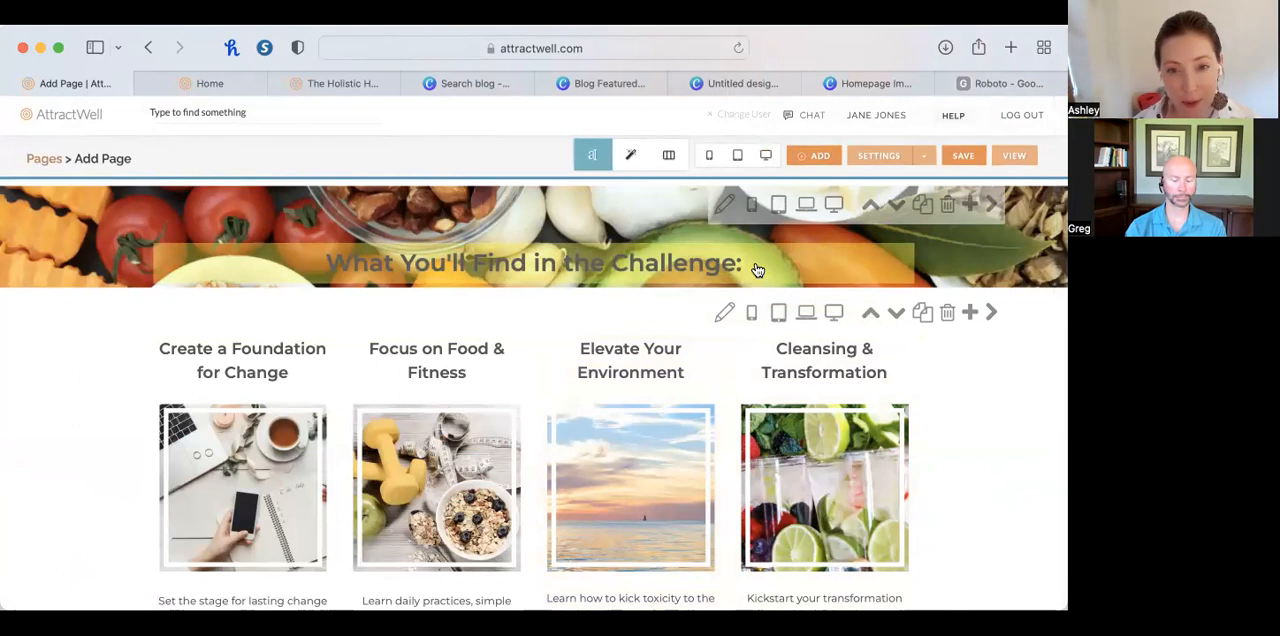
{"action": "left_click", "coordinate": [757, 270]}
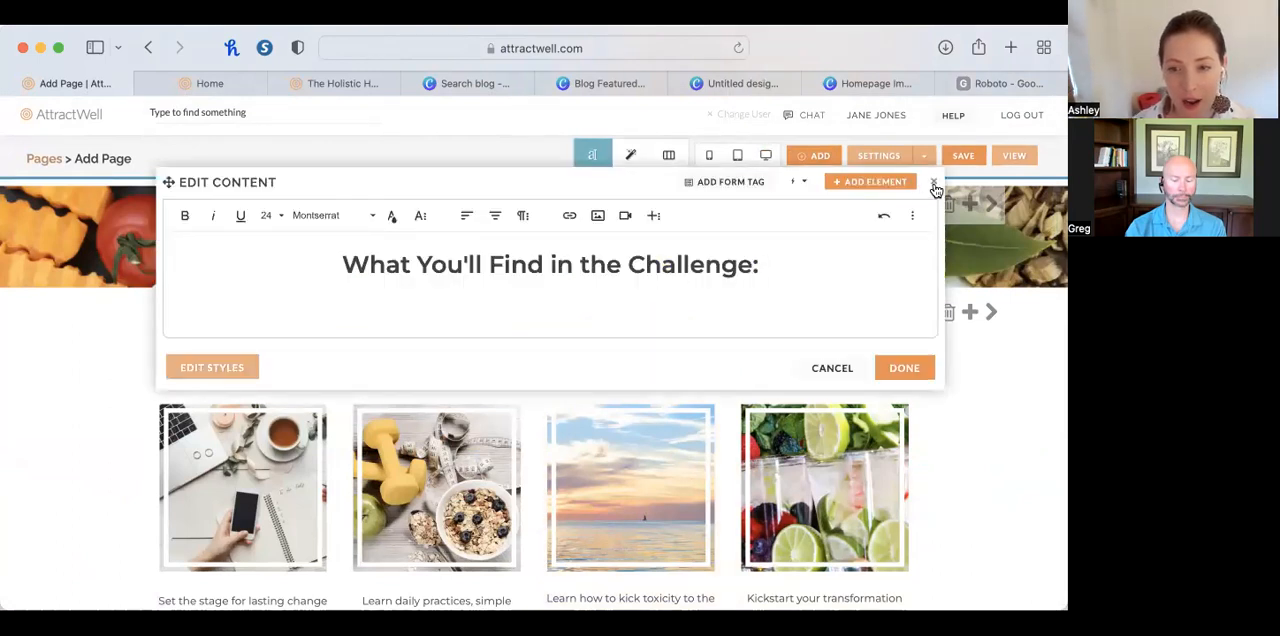
{"action": "triple_click", "coordinate": [512, 268]}
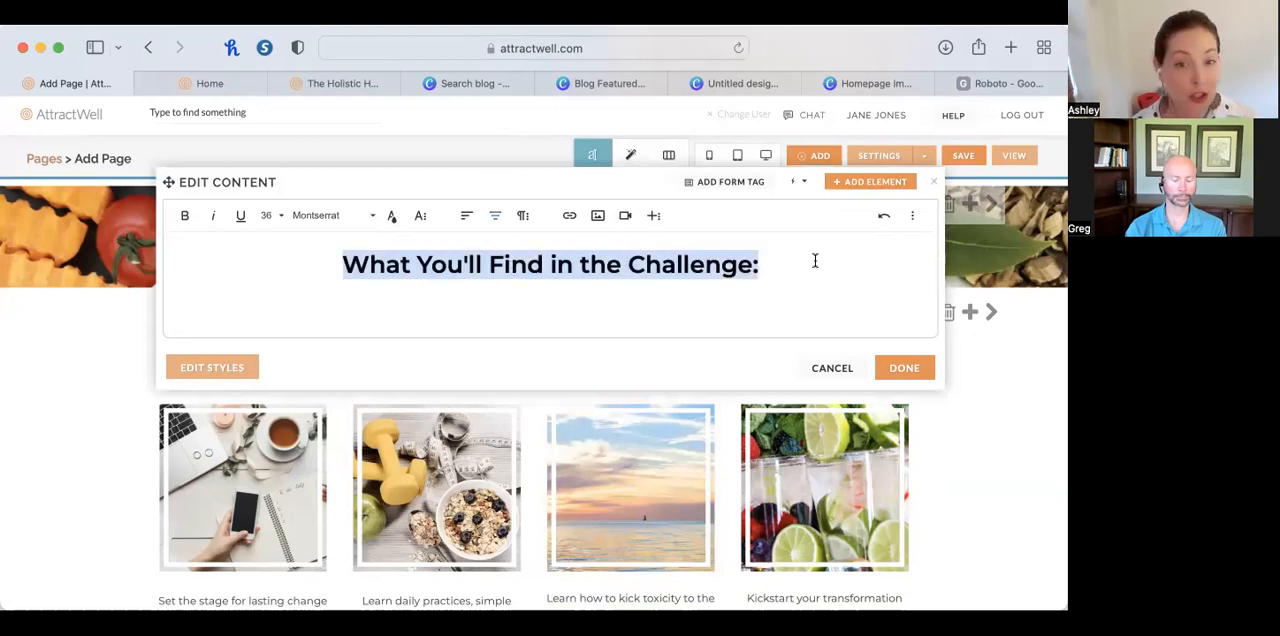
{"action": "left_click", "coordinate": [933, 181]}
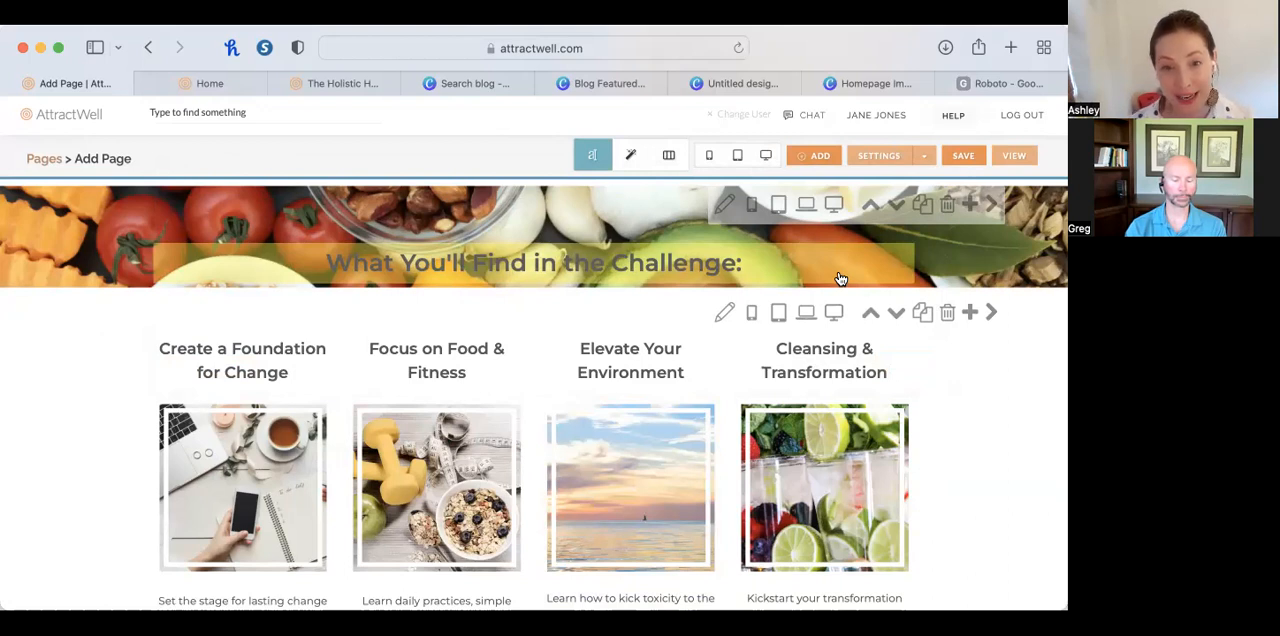
Style the "What You'll Find in the Challenge:" heading with a white background, about 70% opacity and blur, 21 px top and 19 px bottom padding.
{"action": "left_click", "coordinate": [631, 162]}
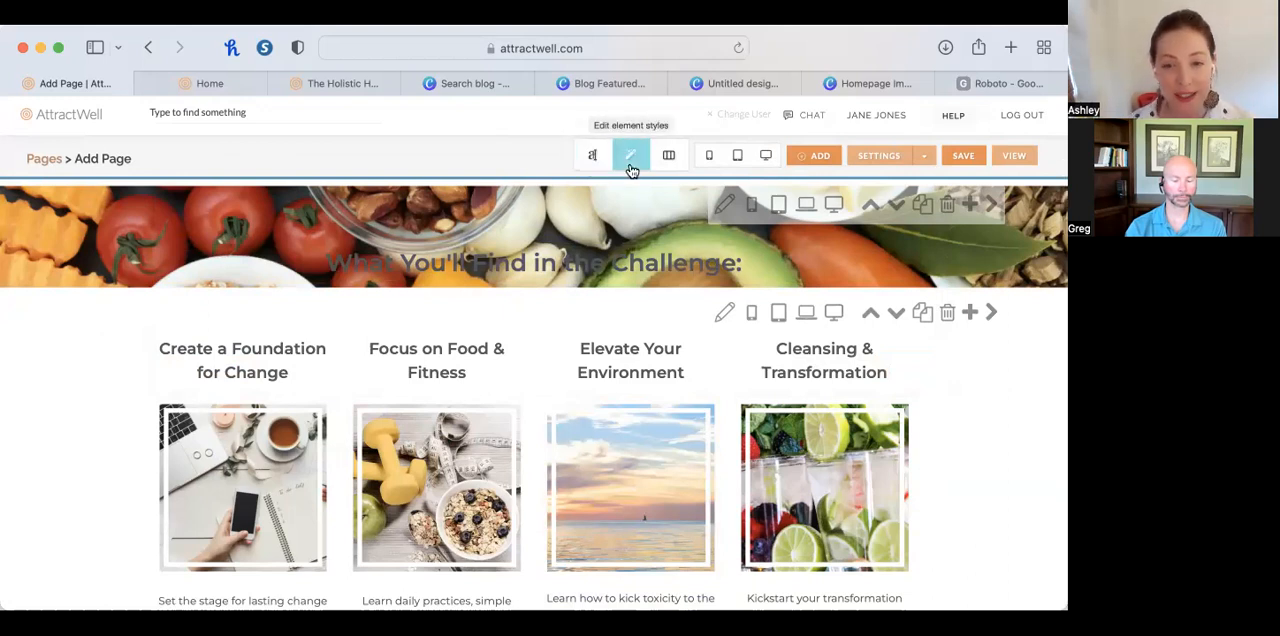
{"action": "left_click", "coordinate": [780, 257]}
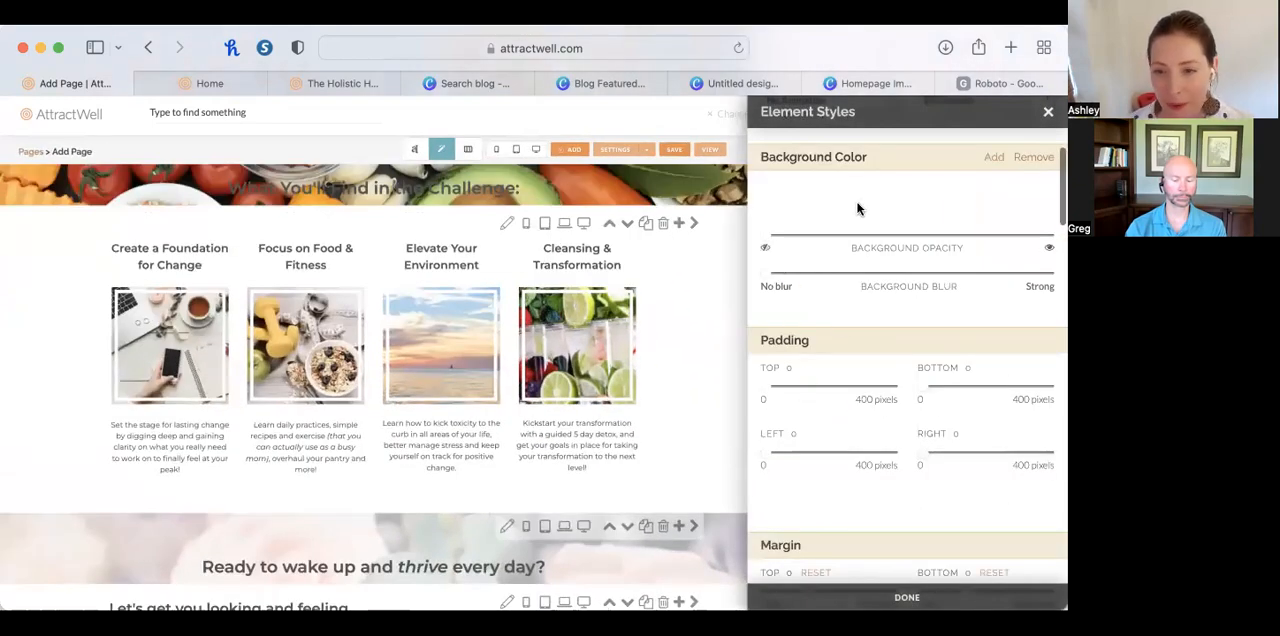
{"action": "left_click", "coordinate": [890, 199]}
{"action": "left_click", "coordinate": [947, 247]}
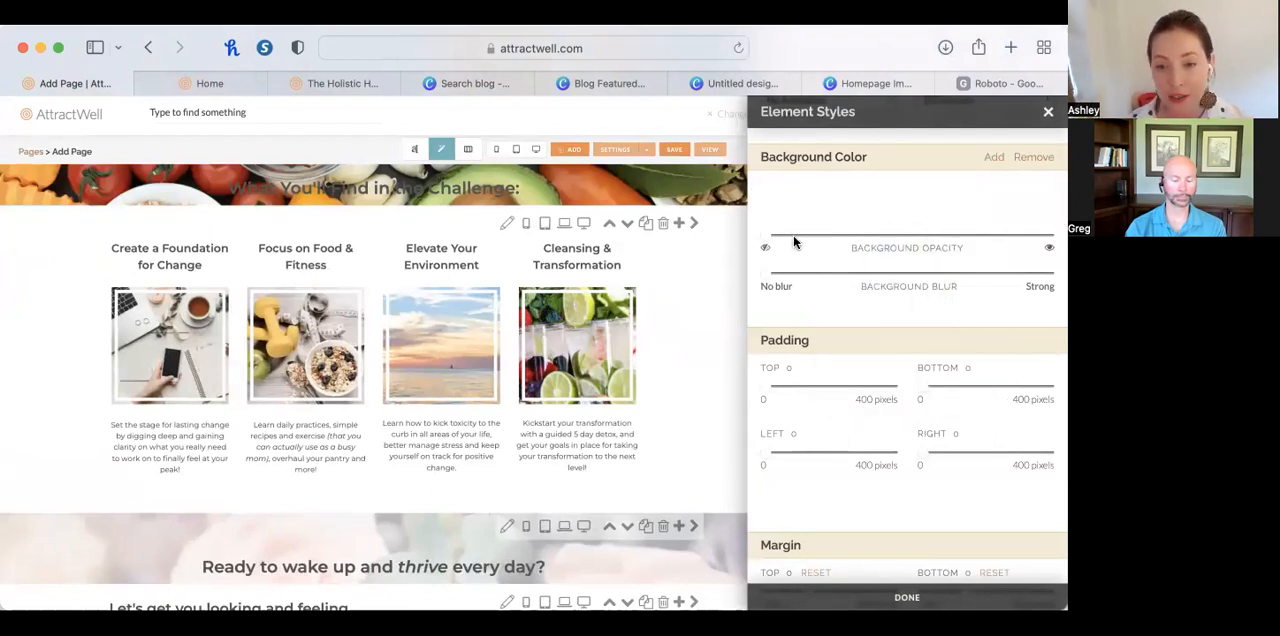
{"action": "left_click_drag", "start_coordinate": [767, 242], "coordinate": [957, 244]}
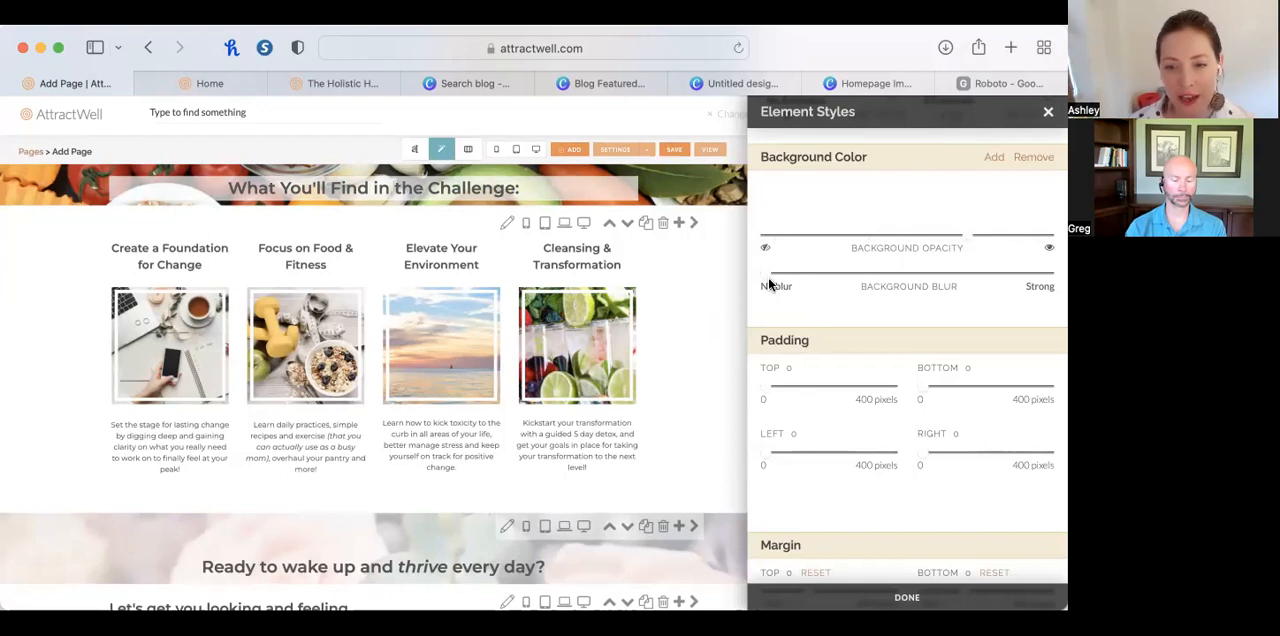
{"action": "left_click_drag", "start_coordinate": [768, 284], "coordinate": [970, 279]}
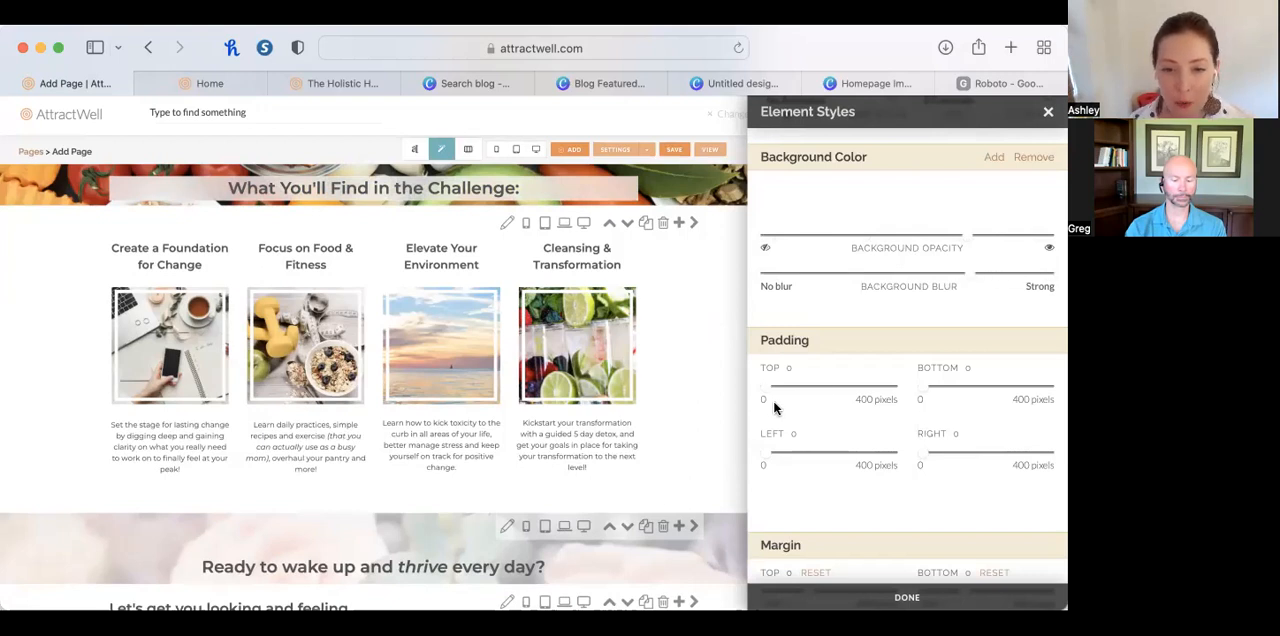
{"action": "left_click_drag", "start_coordinate": [766, 392], "coordinate": [775, 393]}
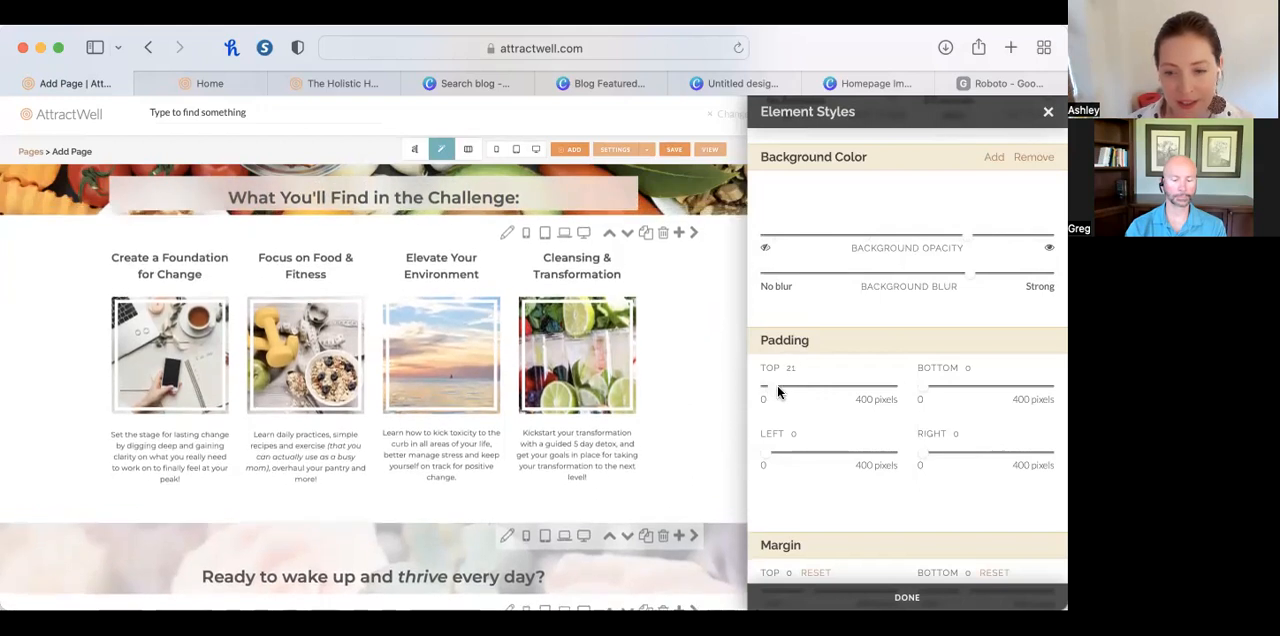
{"action": "left_click_drag", "start_coordinate": [920, 387], "coordinate": [927, 388]}
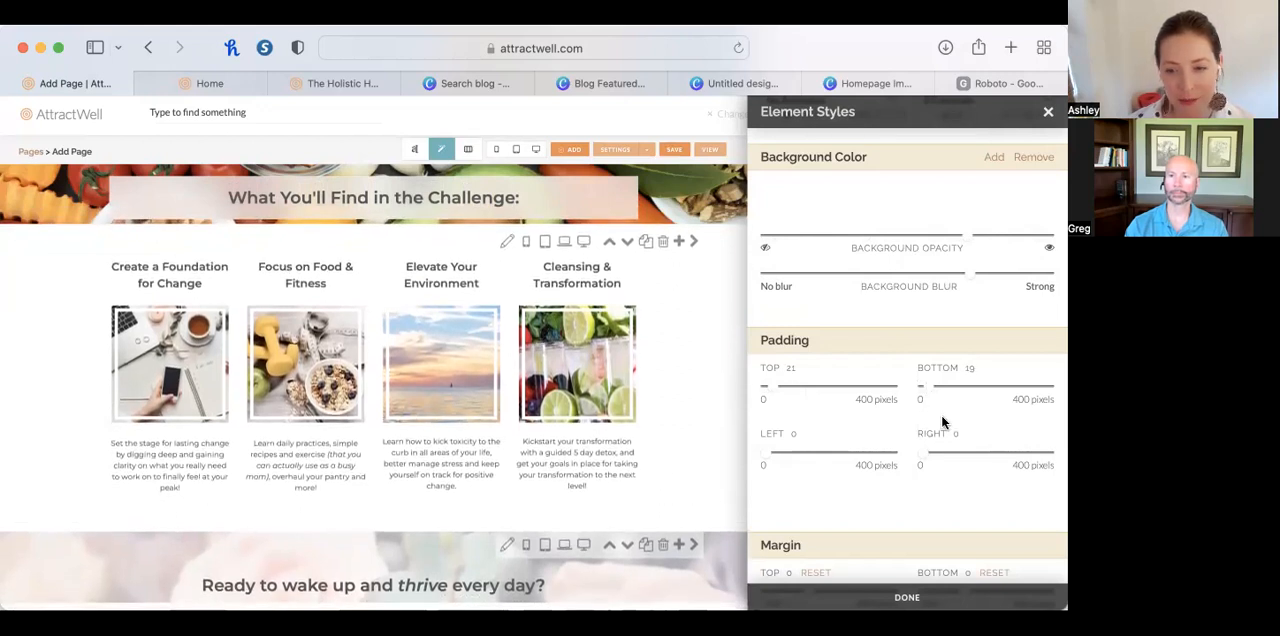
Examine the heading's rounded corner, shadow, opacity, border and position adjustment options in its element styles.
{"action": "scroll", "coordinate": [884, 487], "scroll_direction": "down", "scroll_amount": 3}
{"action": "scroll", "coordinate": [883, 485], "scroll_direction": "down", "scroll_amount": 8}
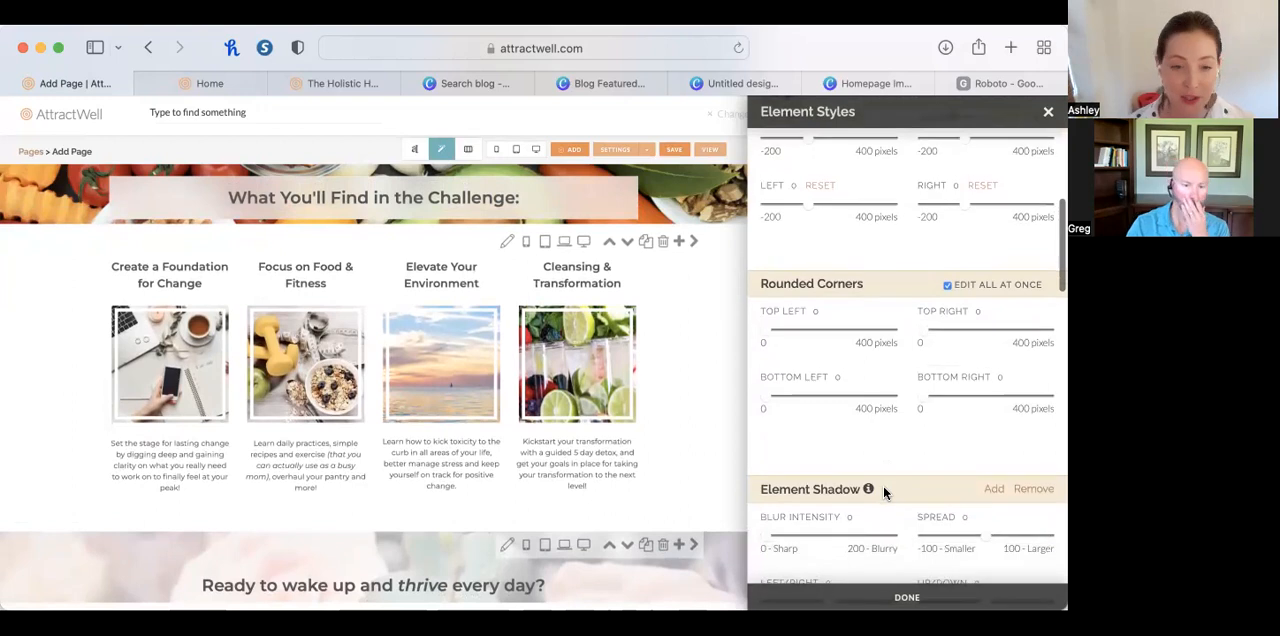
{"action": "scroll", "coordinate": [883, 485], "scroll_direction": "down", "scroll_amount": 1}
{"action": "scroll", "coordinate": [883, 485], "scroll_direction": "down", "scroll_amount": 1}
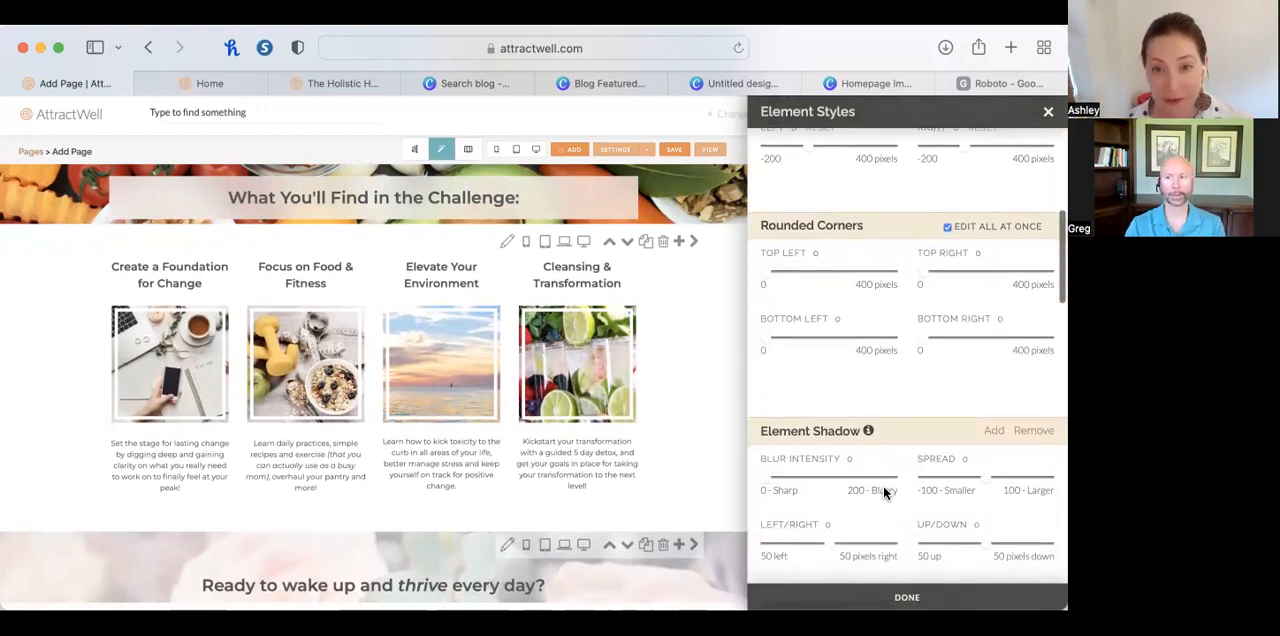
{"action": "scroll", "coordinate": [883, 486], "scroll_direction": "down", "scroll_amount": 2}
{"action": "scroll", "coordinate": [883, 485], "scroll_direction": "down", "scroll_amount": 3}
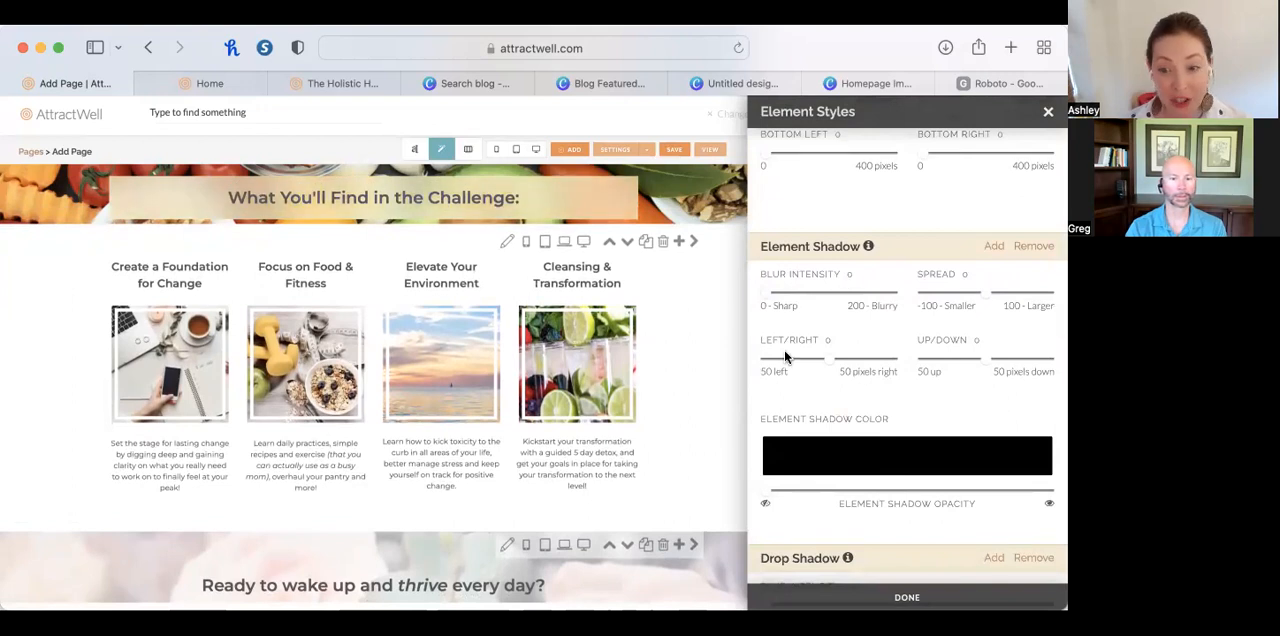
{"action": "scroll", "coordinate": [886, 505], "scroll_direction": "down", "scroll_amount": 10}
{"action": "scroll", "coordinate": [888, 503], "scroll_direction": "down", "scroll_amount": 10}
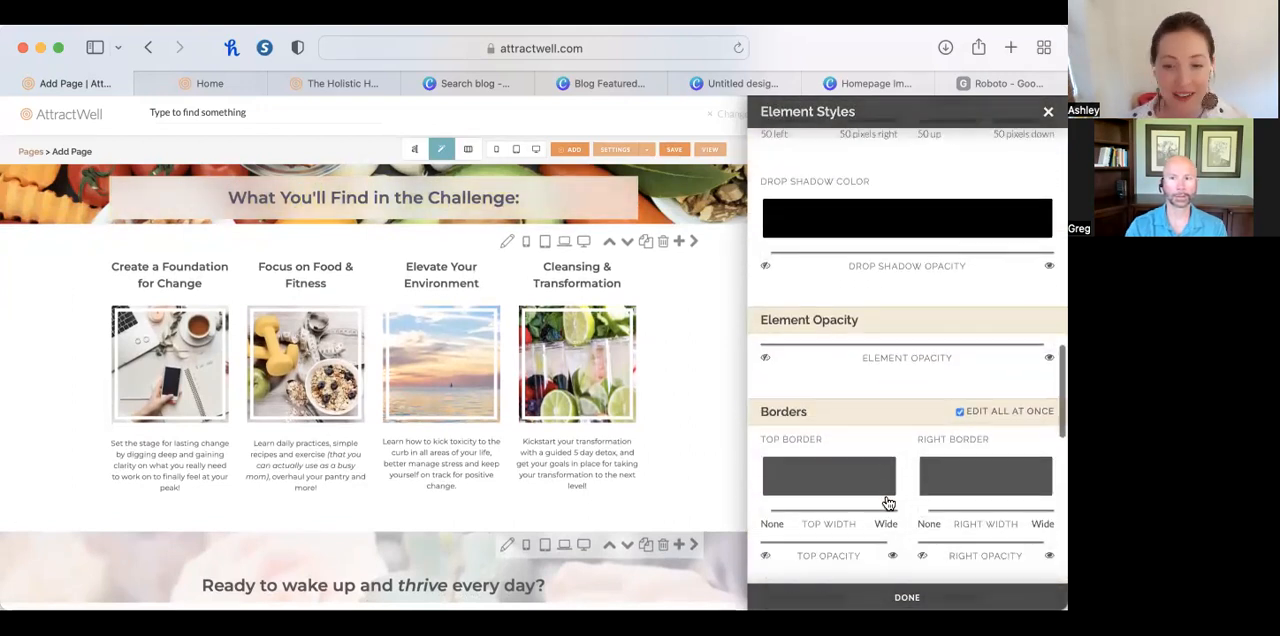
{"action": "scroll", "coordinate": [888, 503], "scroll_direction": "down", "scroll_amount": 10}
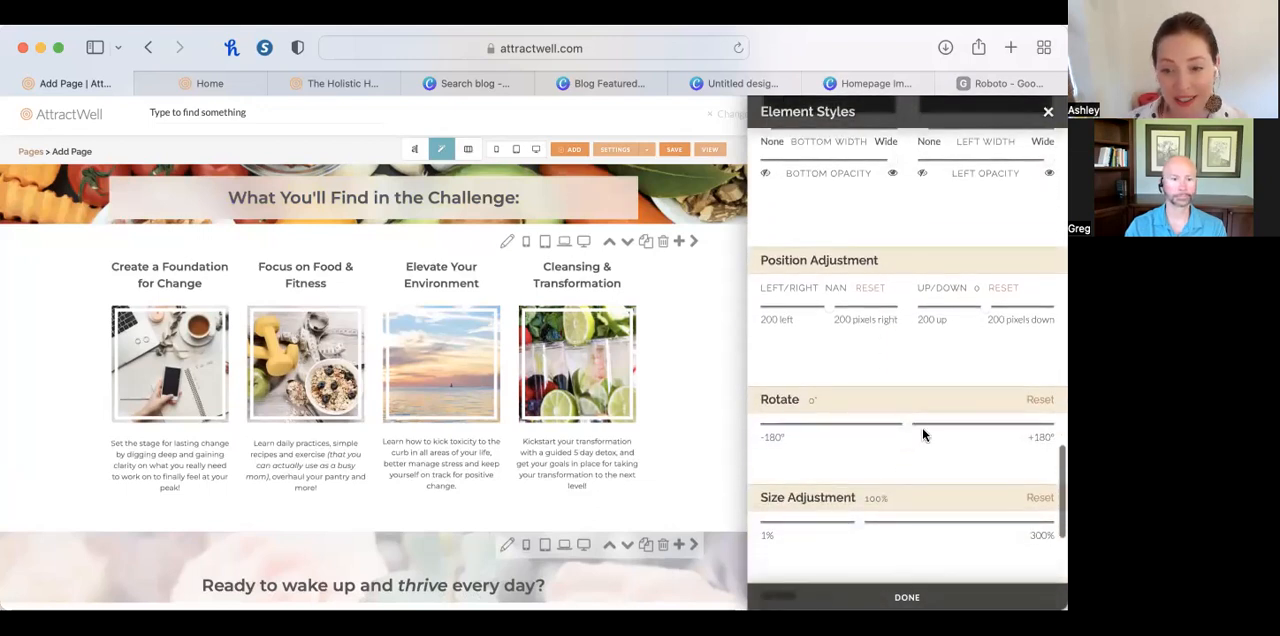
Try rotating the heading element to 3.60°, bring it back to 0.20°, and slightly reduce its size.
{"action": "left_click", "coordinate": [909, 423]}
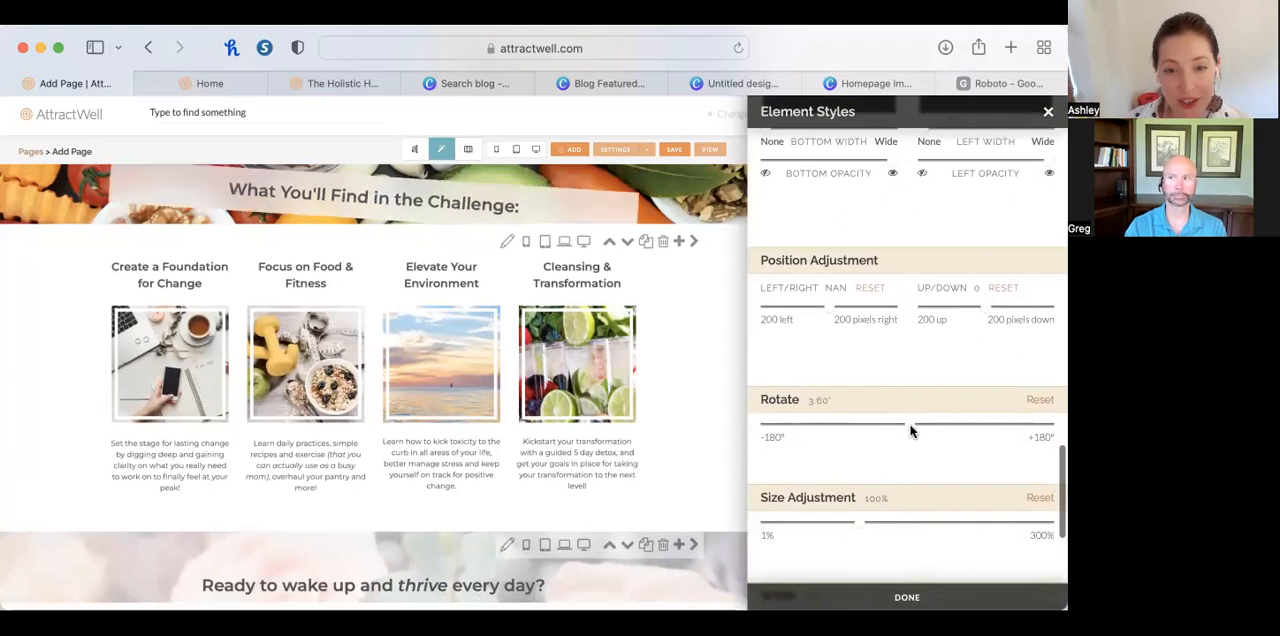
{"action": "scroll", "coordinate": [936, 464], "scroll_direction": "down", "scroll_amount": 5}
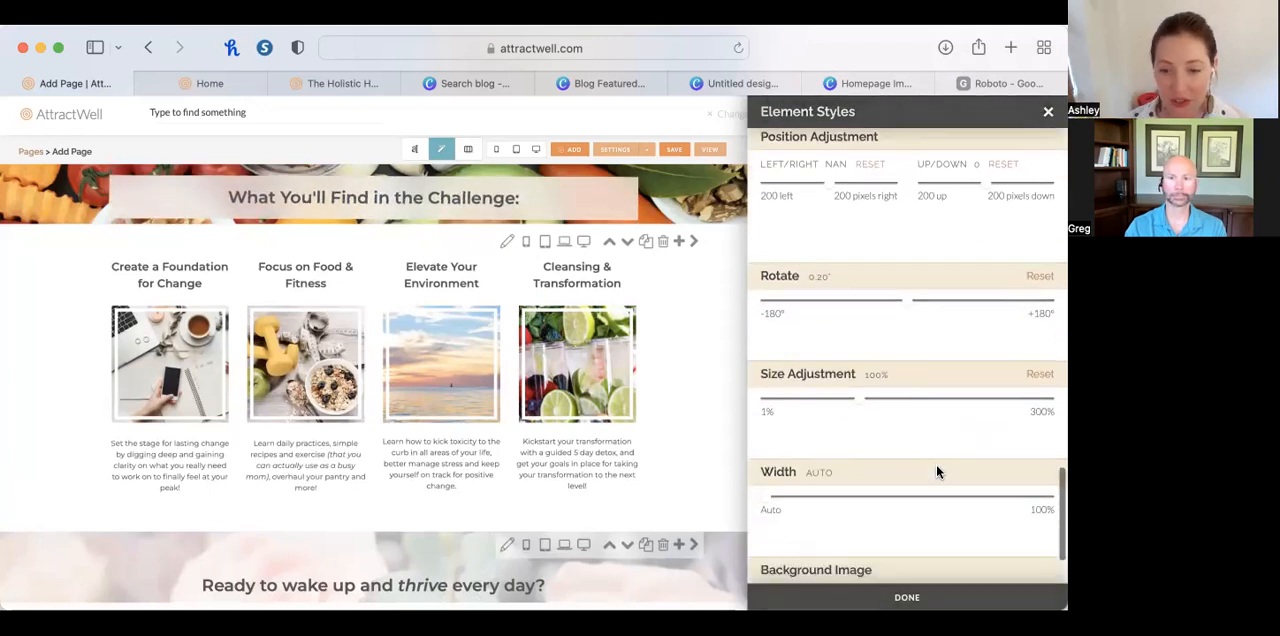
{"action": "mouse_move", "coordinate": [857, 317]}
{"action": "left_mouse_down"}
{"action": "mouse_move", "coordinate": [840, 317]}
{"action": "mouse_move", "coordinate": [858, 315]}
{"action": "left_mouse_up"}
{"action": "scroll", "coordinate": [914, 525], "scroll_direction": "down", "scroll_amount": 2}
{"action": "scroll", "coordinate": [914, 522], "scroll_direction": "down", "scroll_amount": 3}
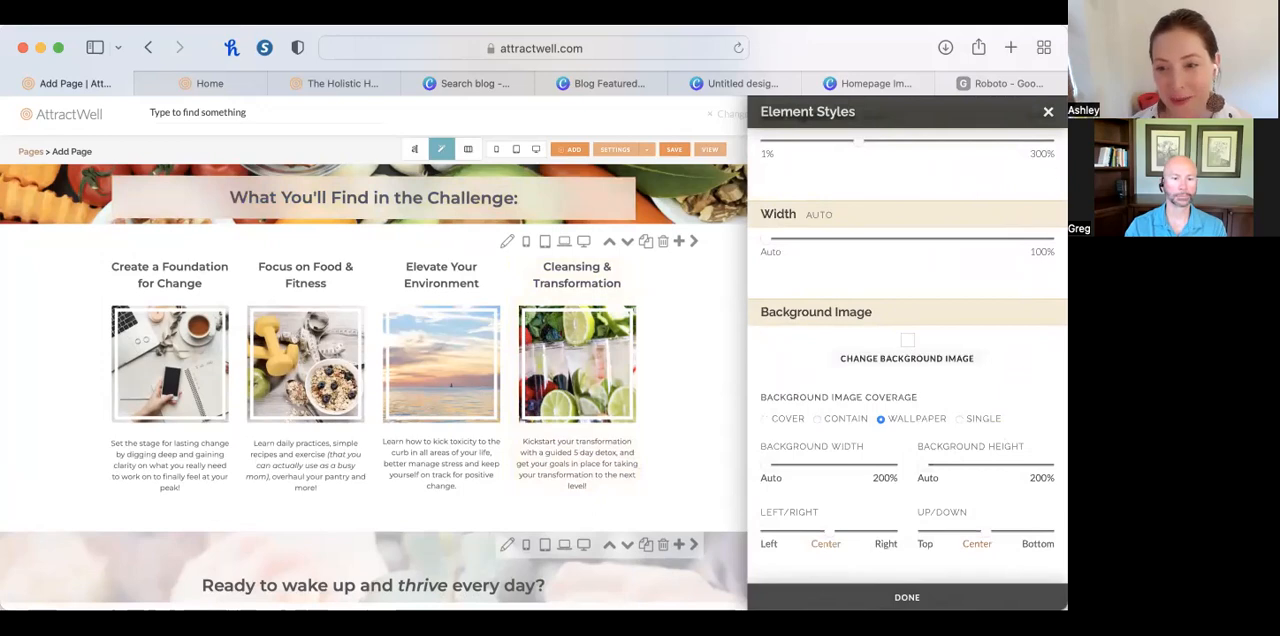
Close the heading's element styles and review the page from the "Hey Mama!" header to the "Ready to wake up and thrive every day?" section.
{"action": "left_click", "coordinate": [1048, 112]}
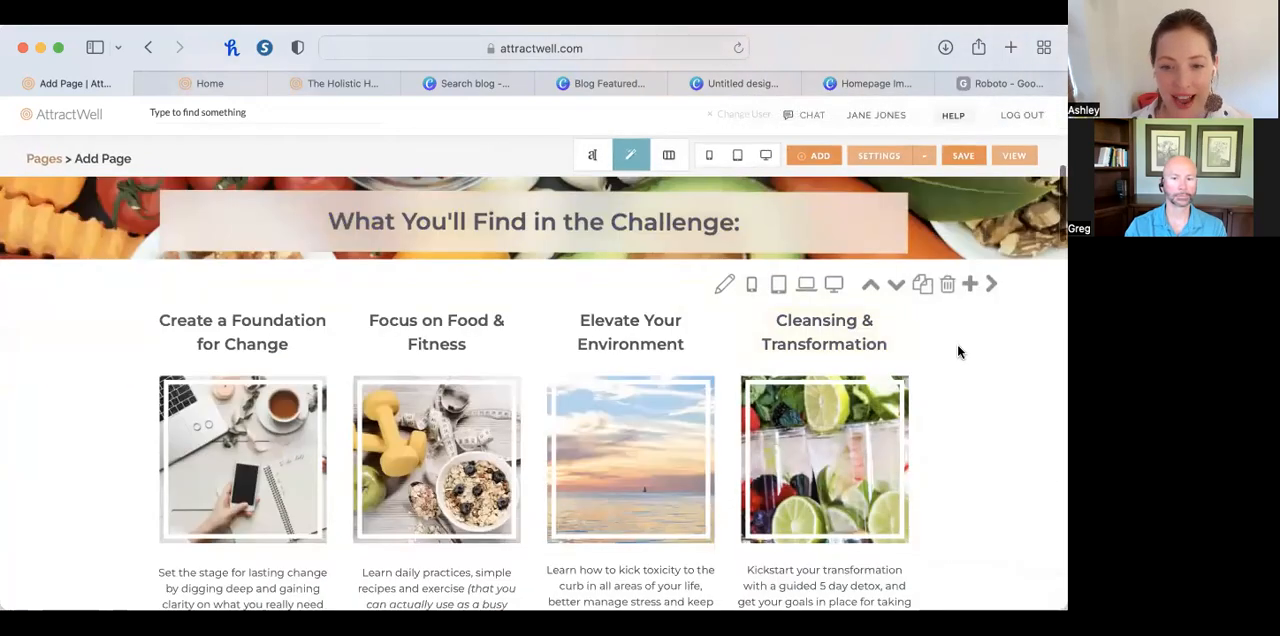
{"action": "scroll", "coordinate": [957, 343], "scroll_direction": "up", "scroll_amount": 3}
{"action": "scroll", "coordinate": [957, 343], "scroll_direction": "up", "scroll_amount": 3}
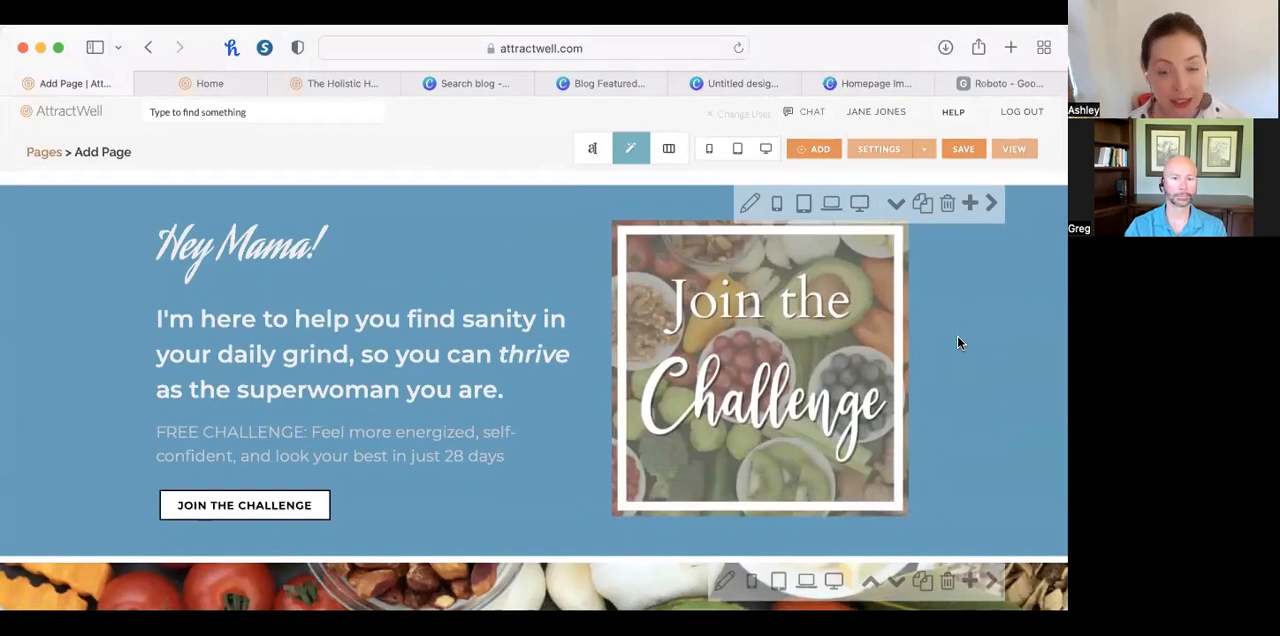
{"action": "scroll", "coordinate": [957, 343], "scroll_direction": "down", "scroll_amount": 1}
{"action": "scroll", "coordinate": [958, 341], "scroll_direction": "down", "scroll_amount": 5}
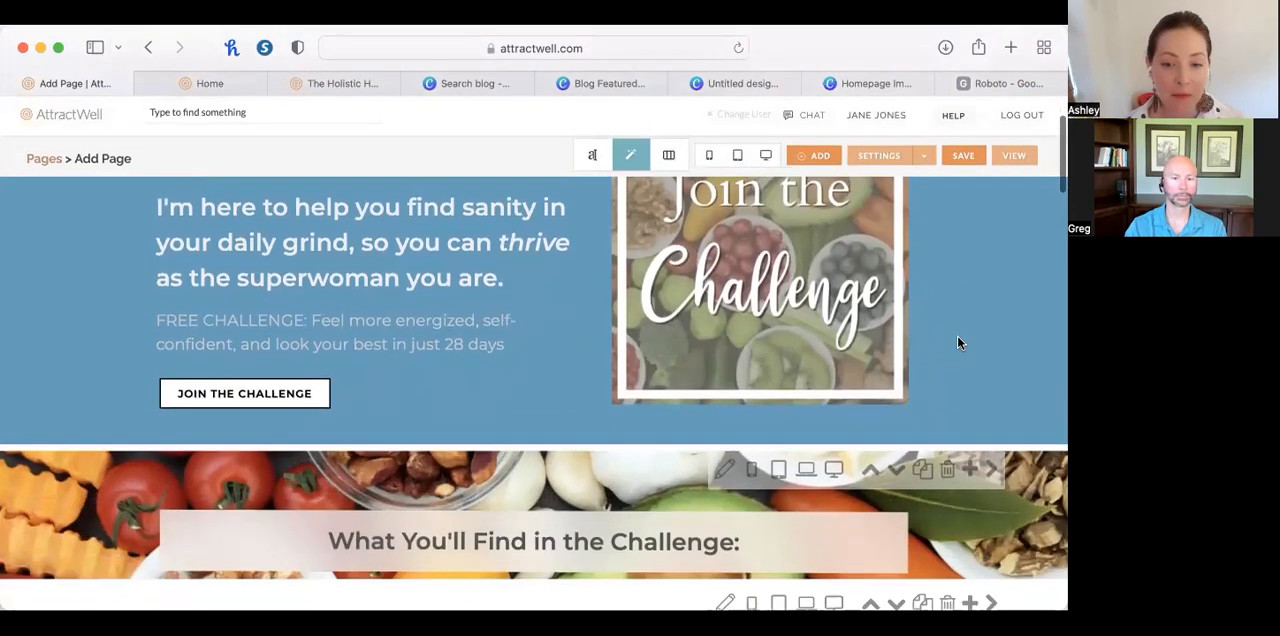
{"action": "scroll", "coordinate": [957, 335], "scroll_direction": "down", "scroll_amount": 10}
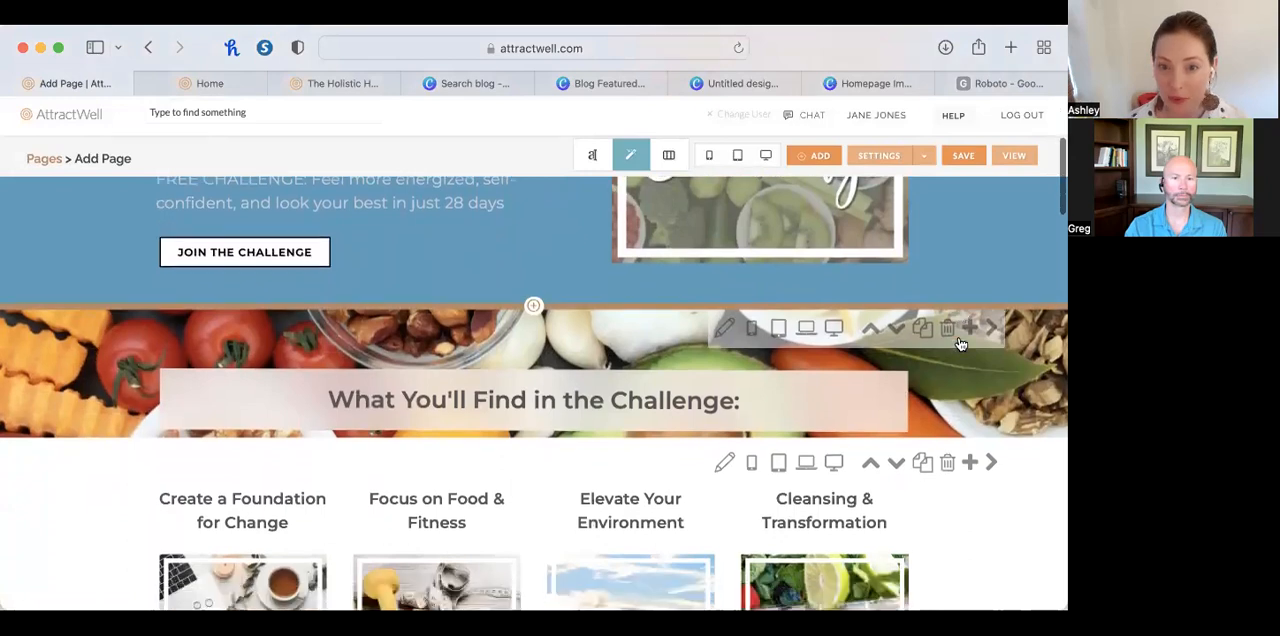
{"action": "scroll", "coordinate": [960, 345], "scroll_direction": "down", "scroll_amount": 1}
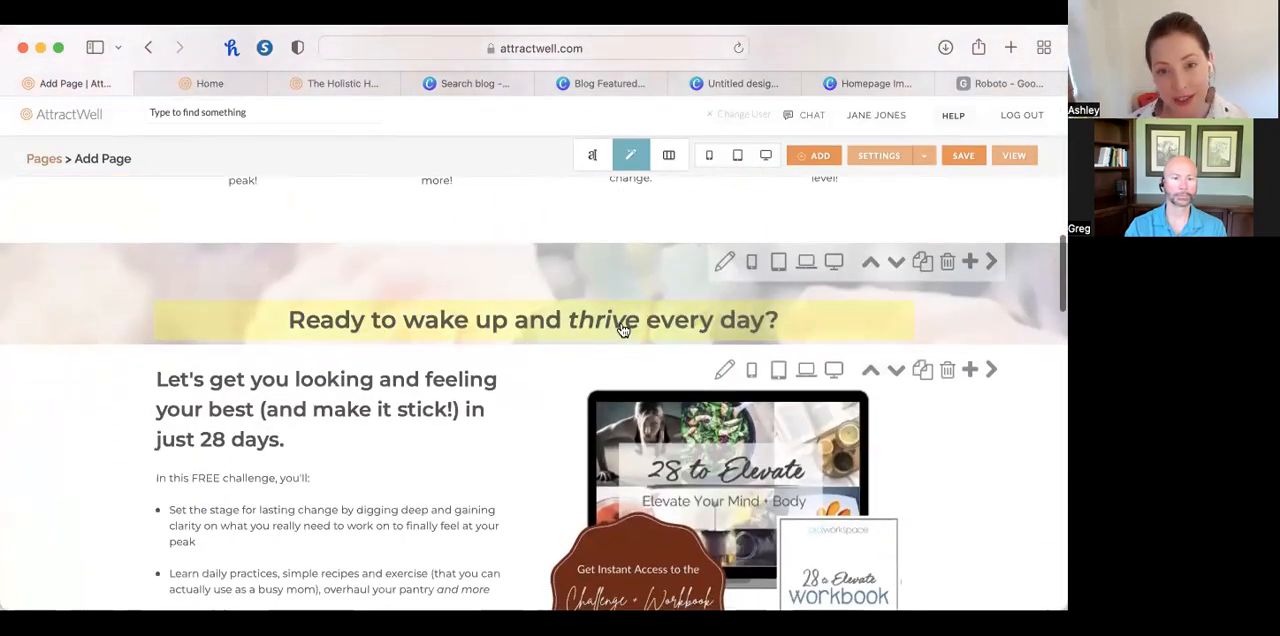
Duplicate the "What You'll Find in the Challenge:" section and move the copy below the four-column section.
{"action": "scroll", "coordinate": [621, 330], "scroll_direction": "up", "scroll_amount": 8}
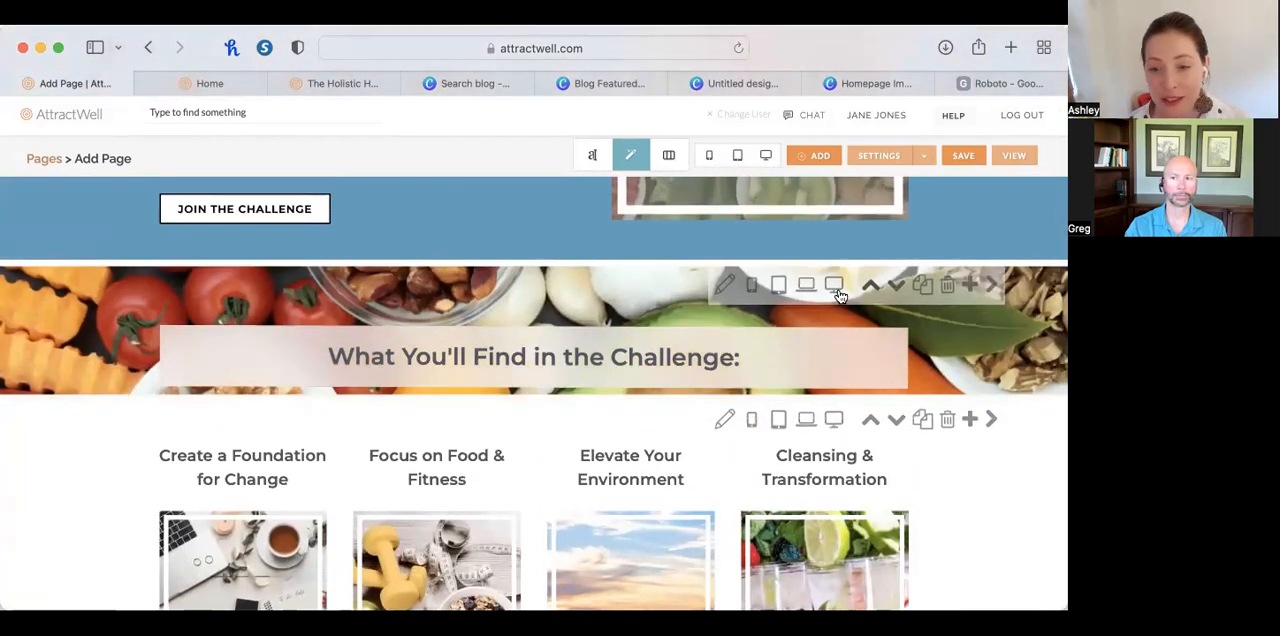
{"action": "left_click", "coordinate": [922, 287]}
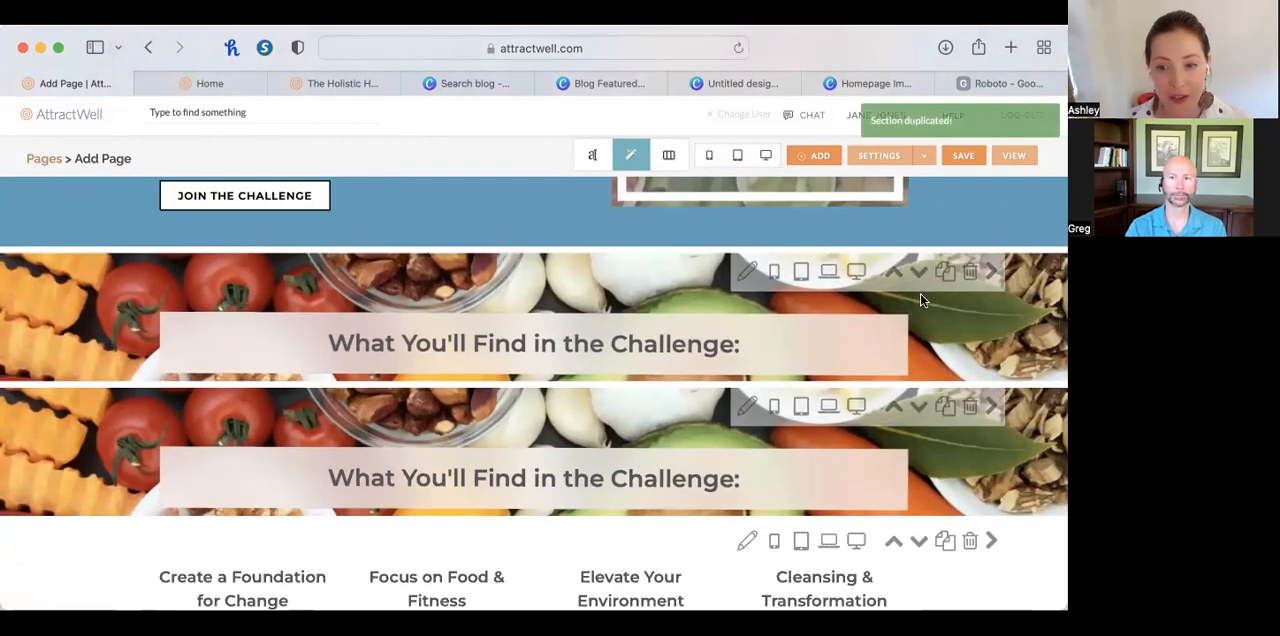
{"action": "left_click", "coordinate": [920, 407]}
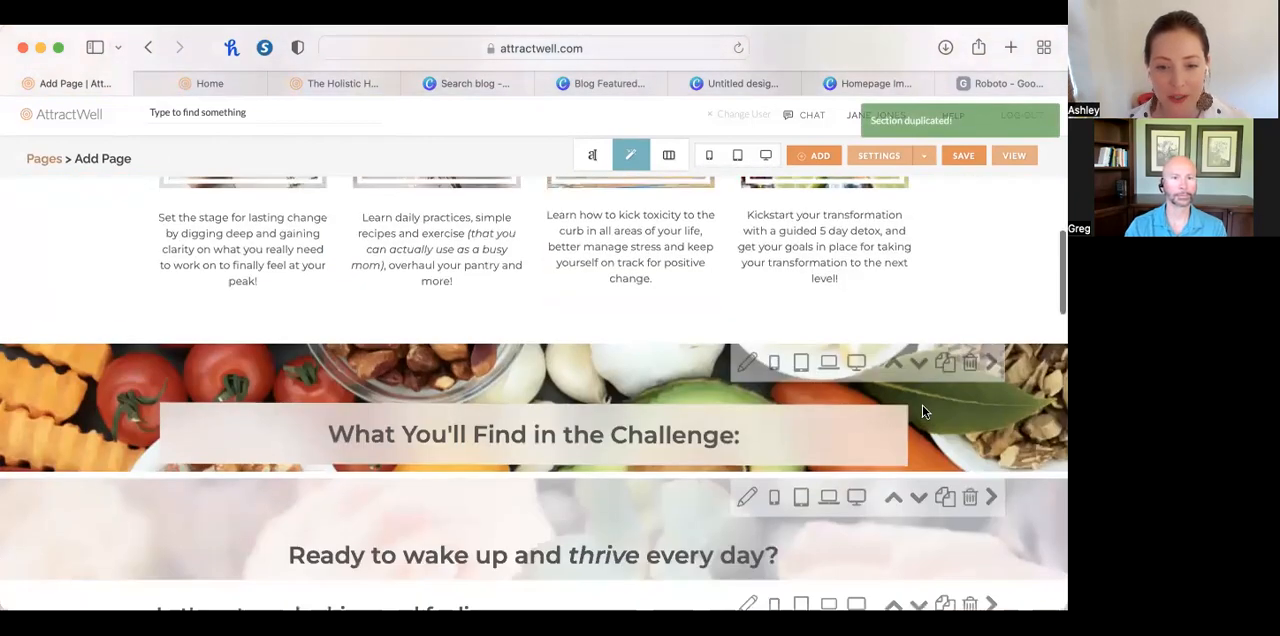
Copy the text of the "Ready to wake up and thrive every day?" heading and close its editor without changes.
{"action": "left_click", "coordinate": [470, 561]}
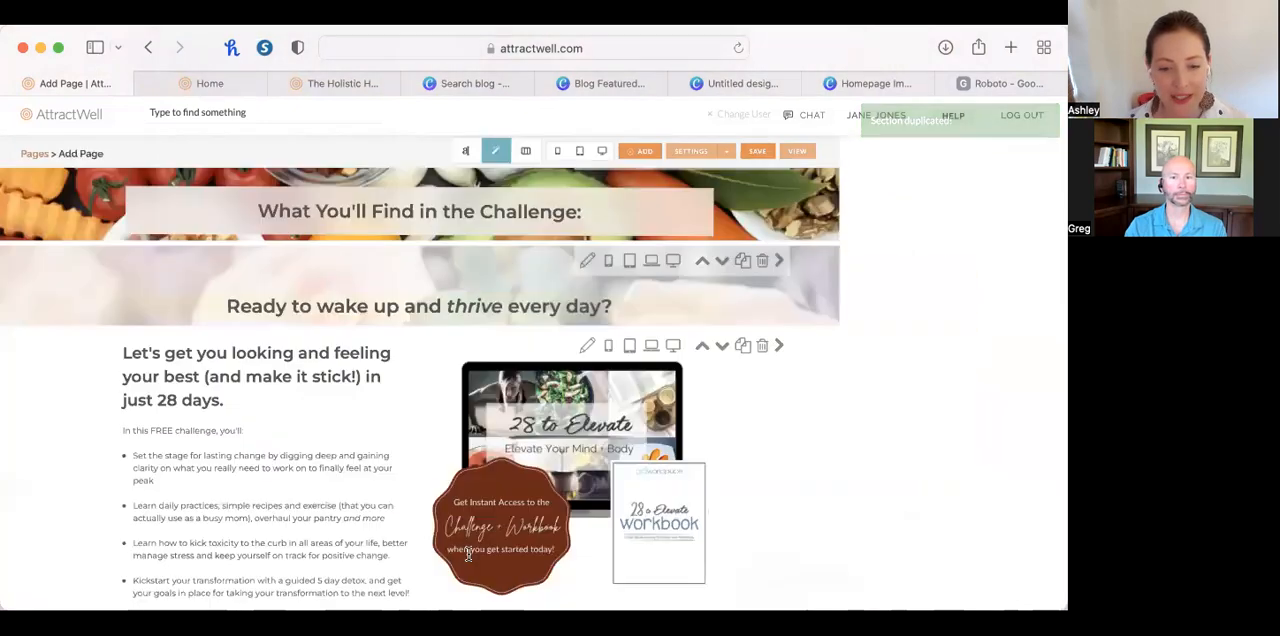
{"action": "left_click", "coordinate": [430, 186]}
{"action": "triple_click", "coordinate": [434, 232]}
{"action": "key", "text": "cmd+c"}
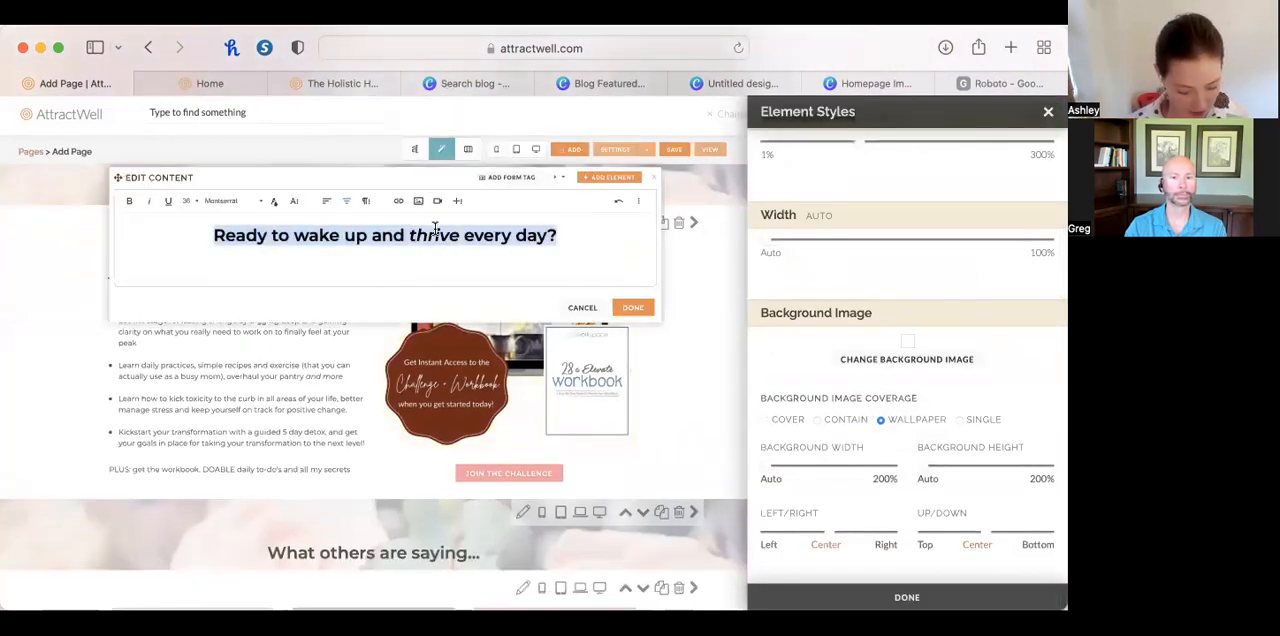
{"action": "left_click", "coordinate": [692, 291]}
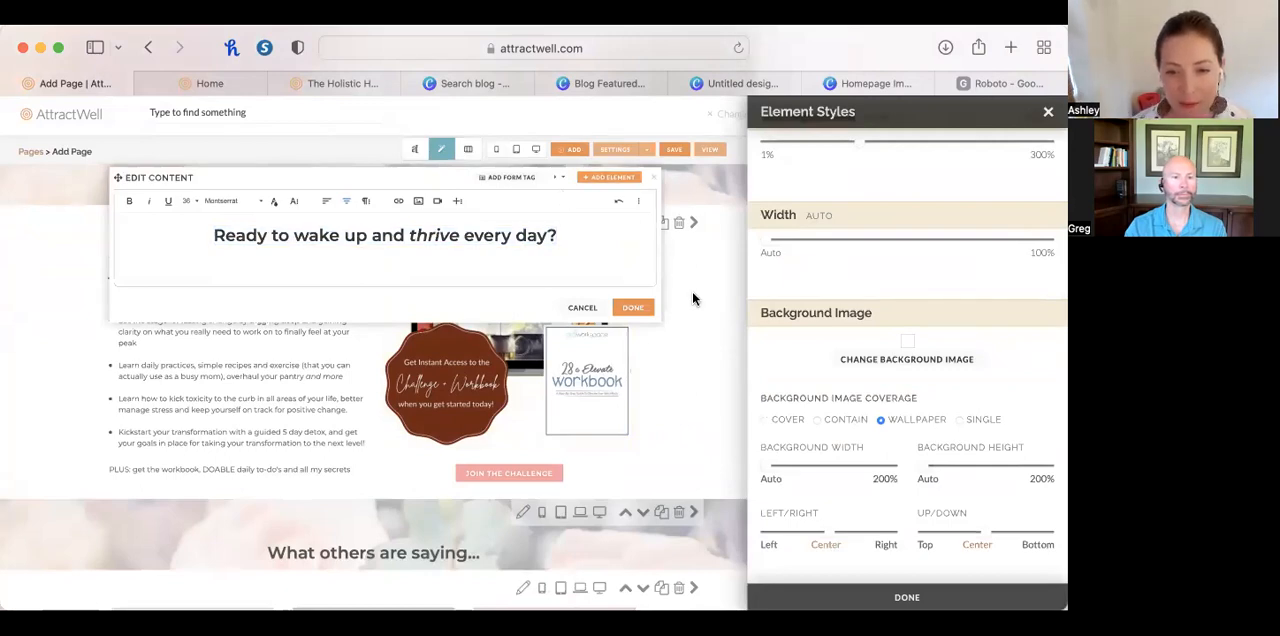
{"action": "left_click", "coordinate": [652, 184]}
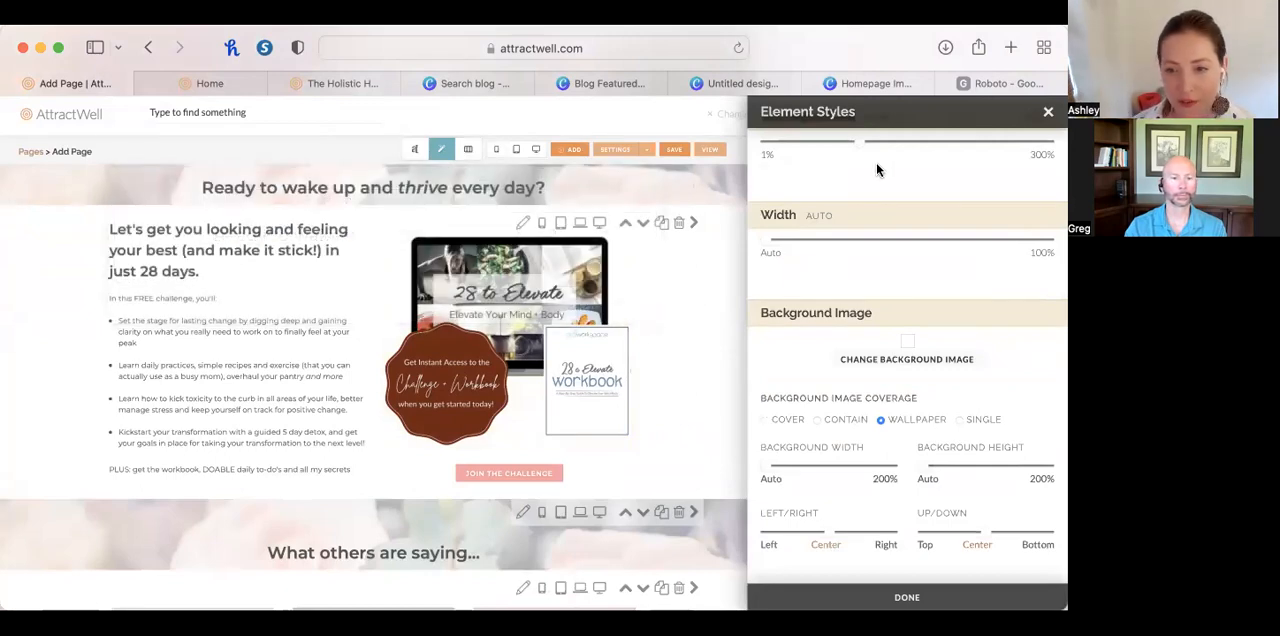
{"action": "left_click", "coordinate": [1048, 112]}
Delete the original "Ready to wake up and thrive every day?" section with the pale floral background.
{"action": "scroll", "coordinate": [974, 277], "scroll_direction": "down", "scroll_amount": 3}
{"action": "scroll", "coordinate": [975, 278], "scroll_direction": "up", "scroll_amount": 2}
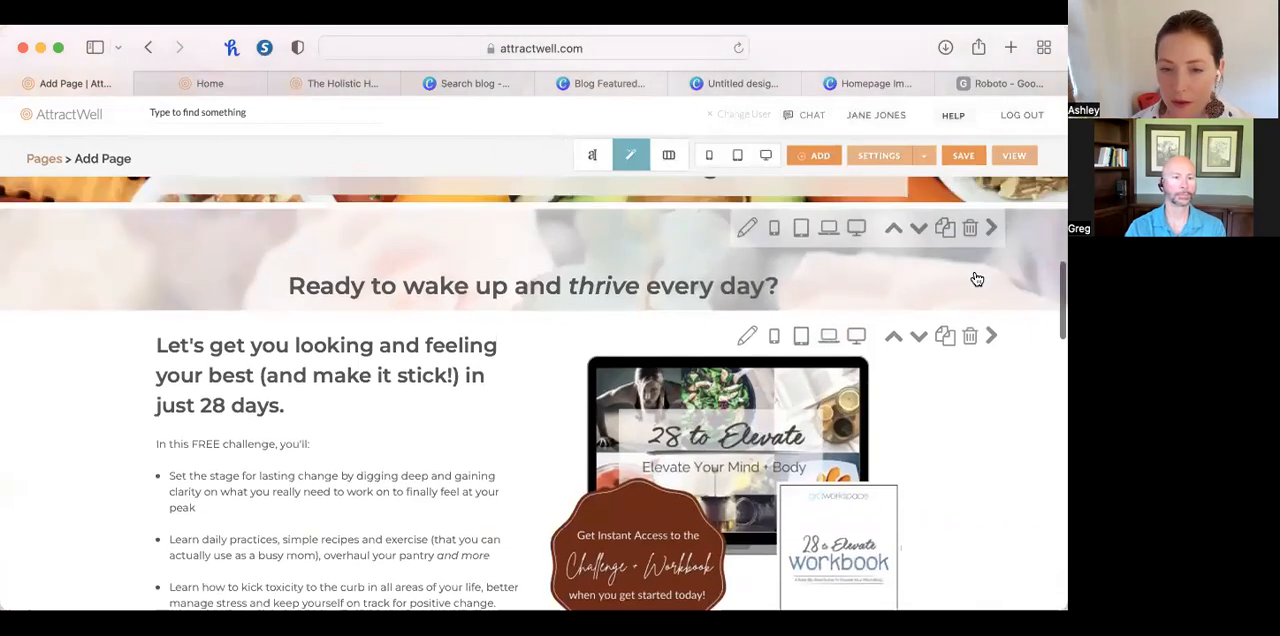
{"action": "left_click", "coordinate": [970, 271]}
{"action": "left_click", "coordinate": [695, 345]}
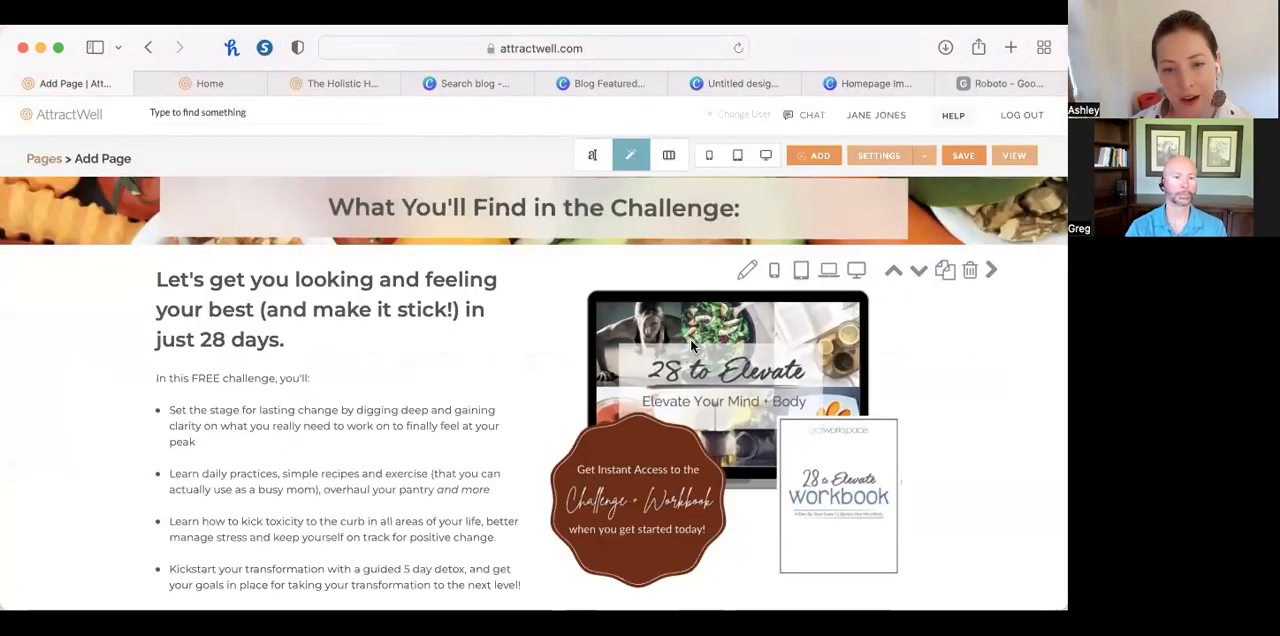
In content editing mode, try replacing the duplicated section's heading by pasting the copied "Ready to wake up and thrive every day?" text with its formatting.
{"action": "scroll", "coordinate": [615, 431], "scroll_direction": "up", "scroll_amount": 5}
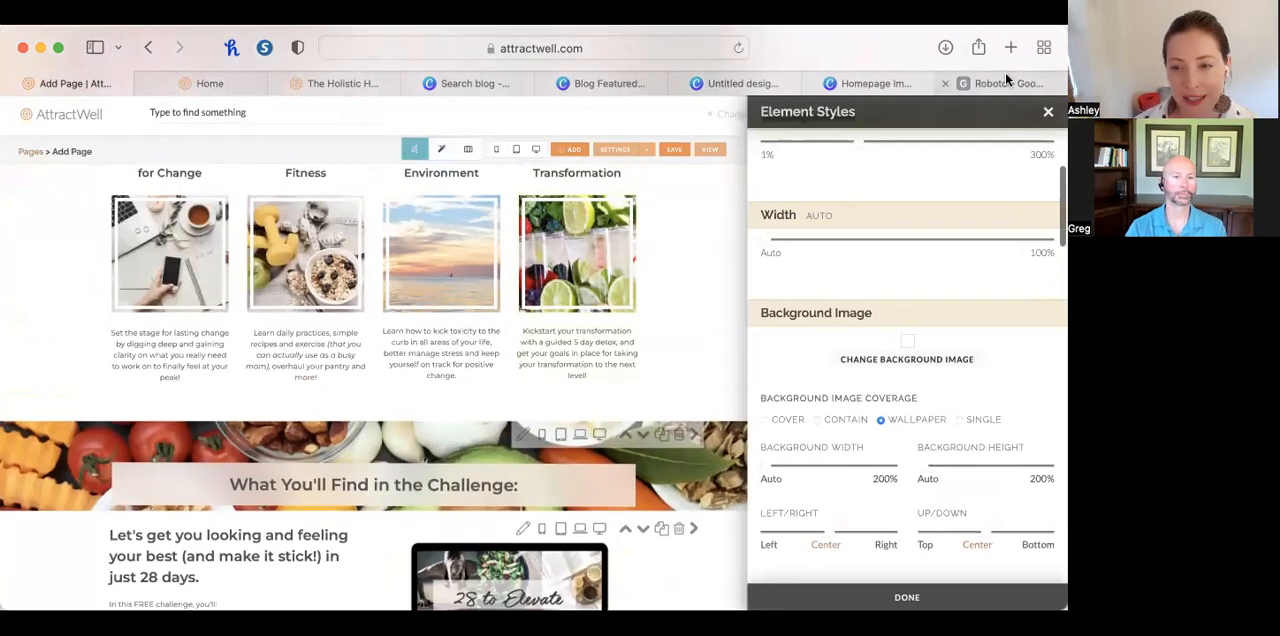
{"action": "left_click", "coordinate": [417, 152]}
{"action": "left_click", "coordinate": [601, 157]}
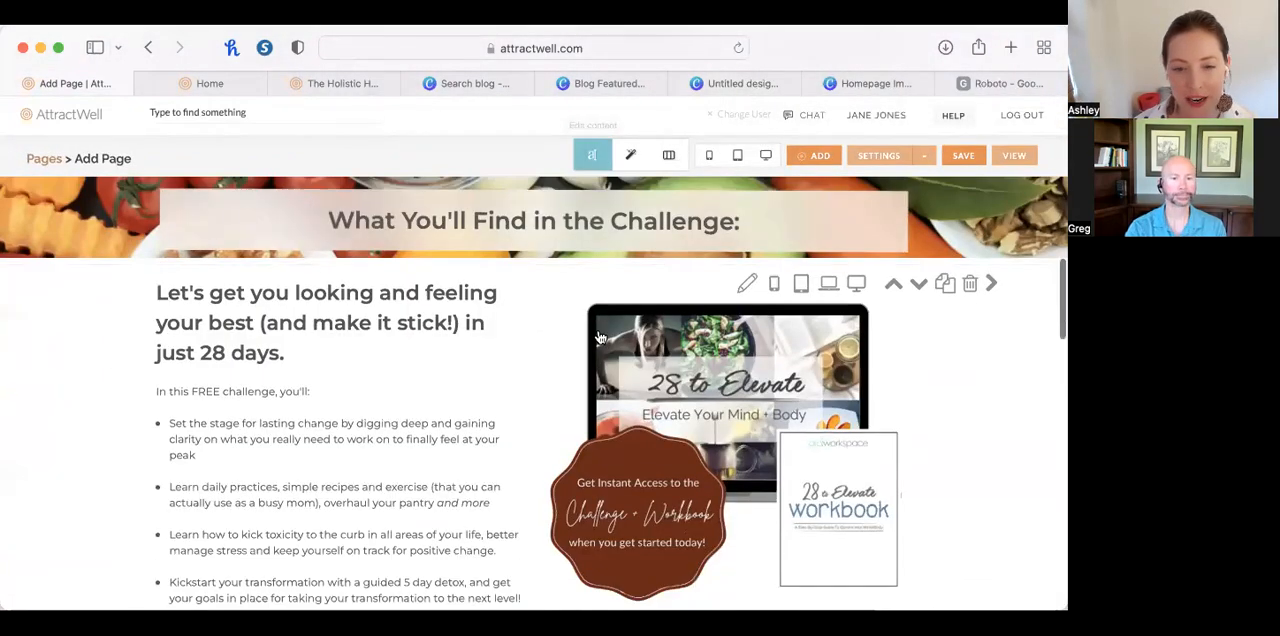
{"action": "scroll", "coordinate": [573, 330], "scroll_direction": "up", "scroll_amount": 2}
{"action": "left_click", "coordinate": [575, 314]}
{"action": "key", "text": "cmd+a"}
{"action": "key", "text": "cmd+v"}
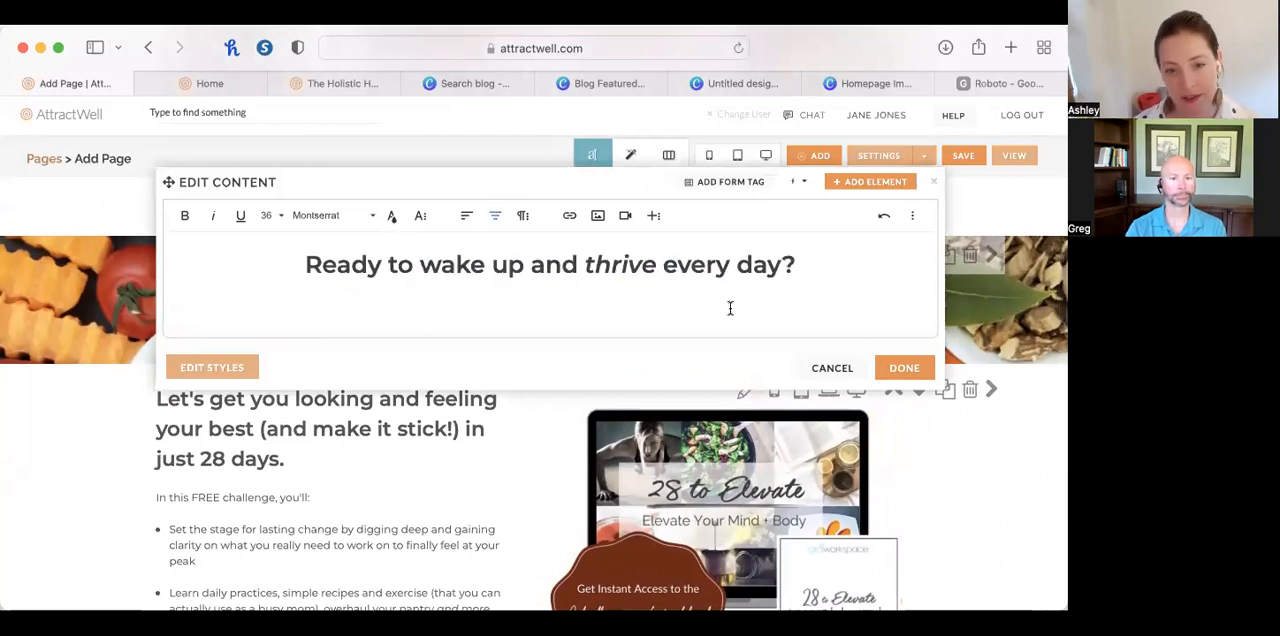
{"action": "left_click", "coordinate": [903, 367]}
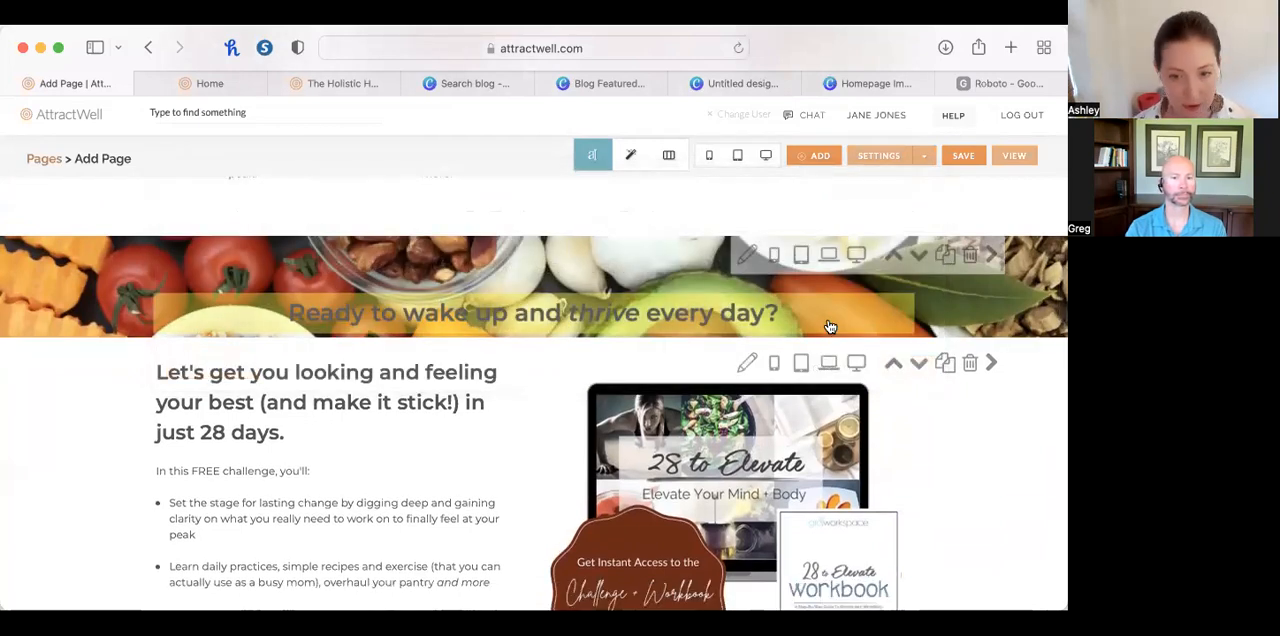
Reopen and close the pasted heading's content, and delete that duplicated food photo section.
{"action": "left_click", "coordinate": [790, 321]}
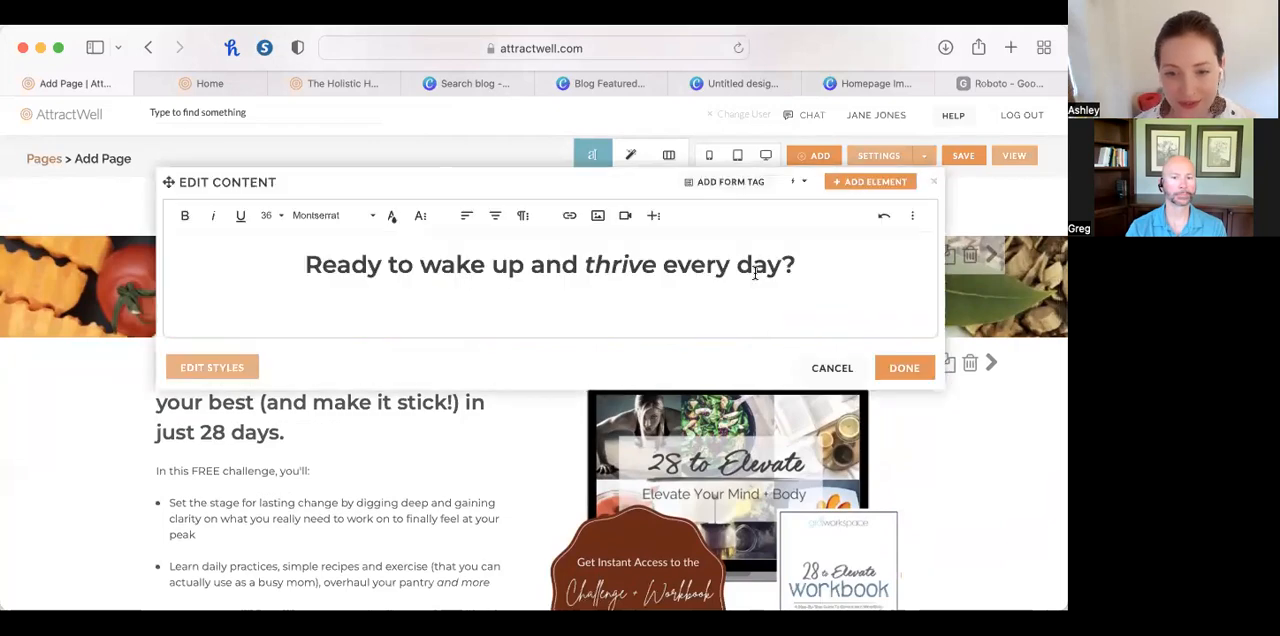
{"action": "left_click", "coordinate": [938, 183]}
{"action": "left_click", "coordinate": [966, 254]}
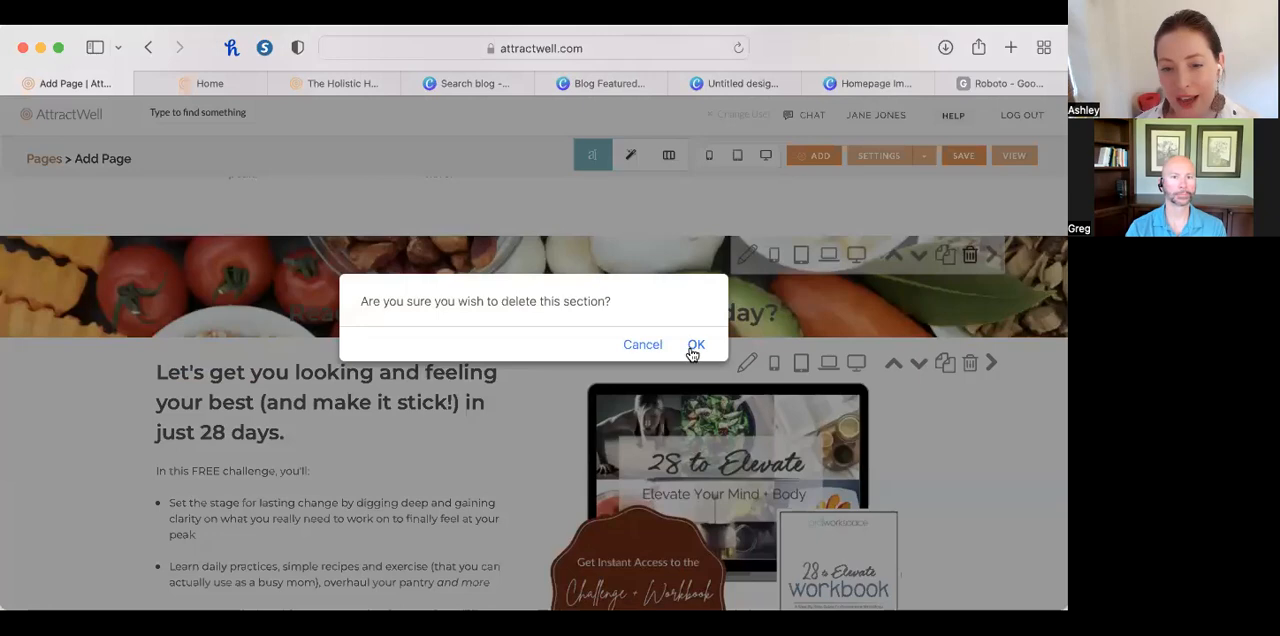
{"action": "left_click", "coordinate": [695, 346]}
Make a new duplicate of the styled "What You'll Find in the Challenge:" section and place it above the "Let's get you looking and feeling your best" section.
{"action": "scroll", "coordinate": [690, 345], "scroll_direction": "up", "scroll_amount": 10}
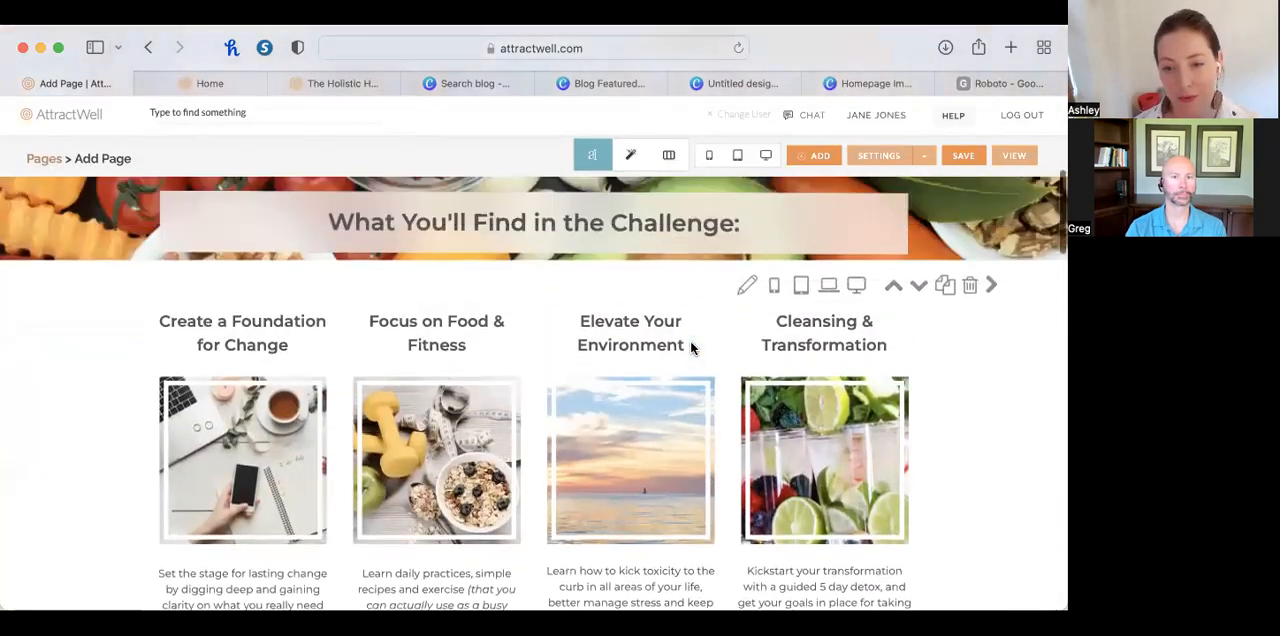
{"action": "left_click", "coordinate": [940, 377]}
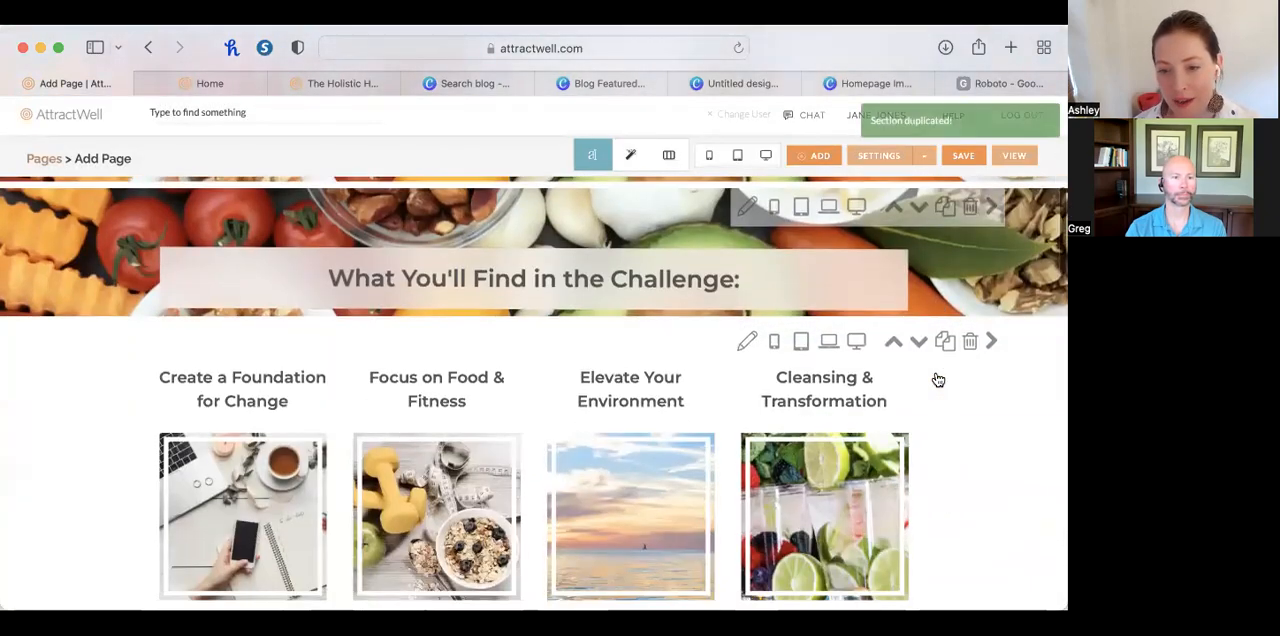
{"action": "left_click", "coordinate": [919, 344]}
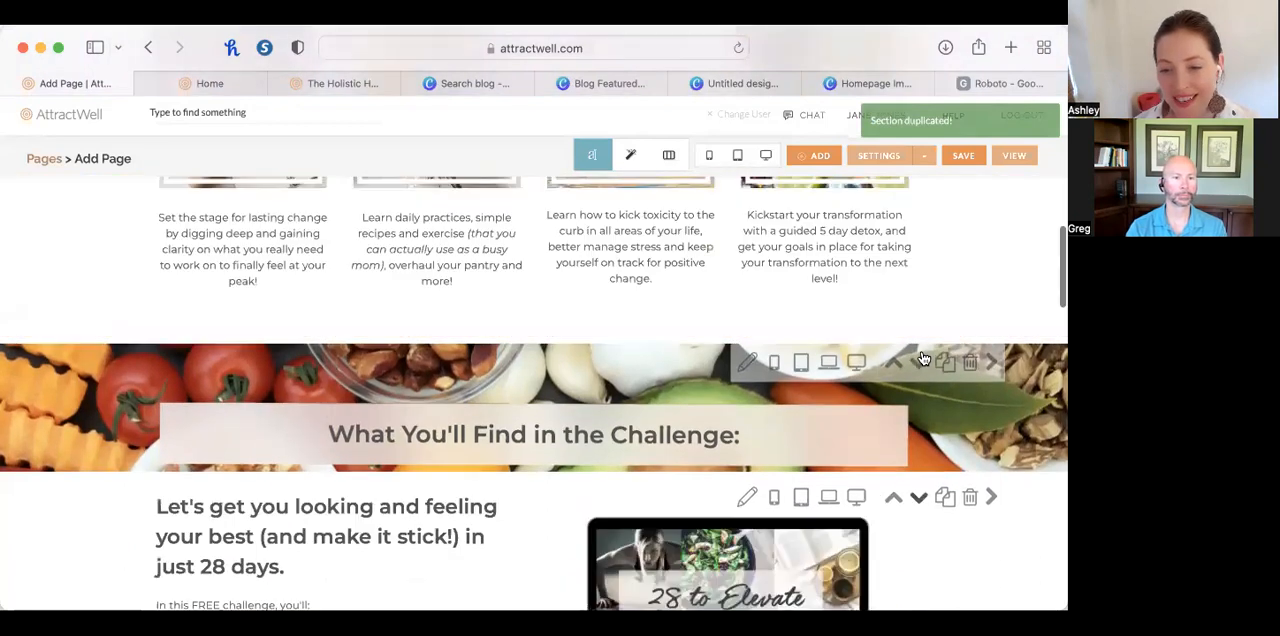
Replace the copied section's heading with "Ready to wake up and thrive every day?" pasted as plain text without formatting.
{"action": "left_click", "coordinate": [645, 437]}
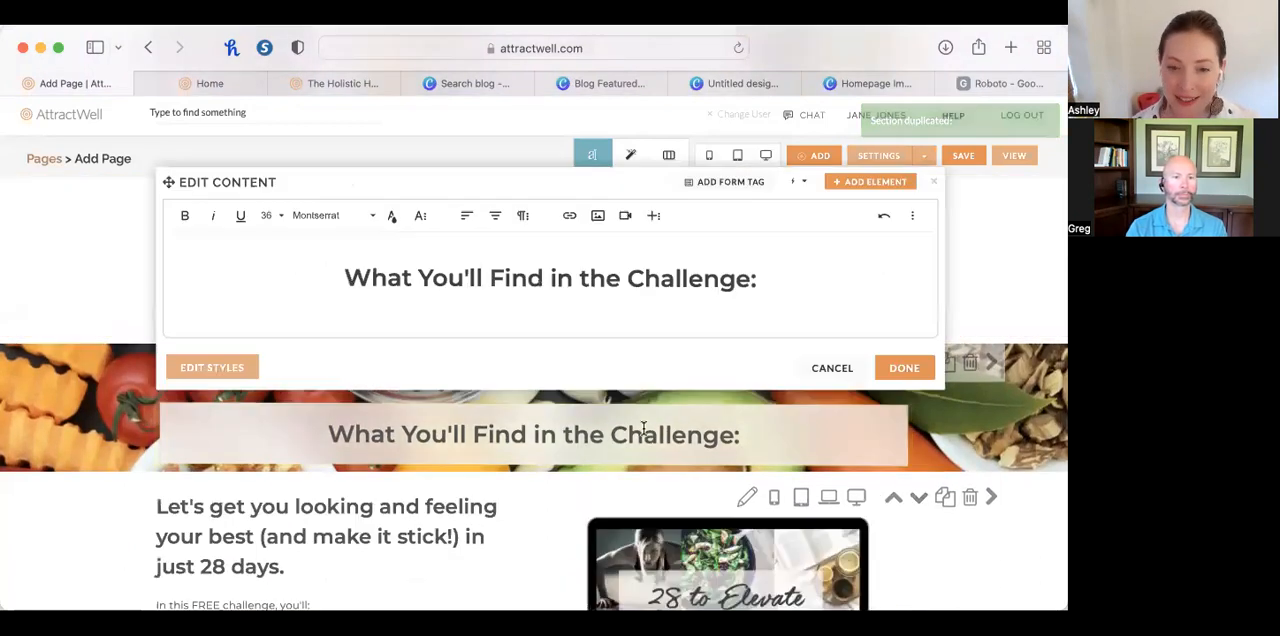
{"action": "triple_click", "coordinate": [588, 280]}
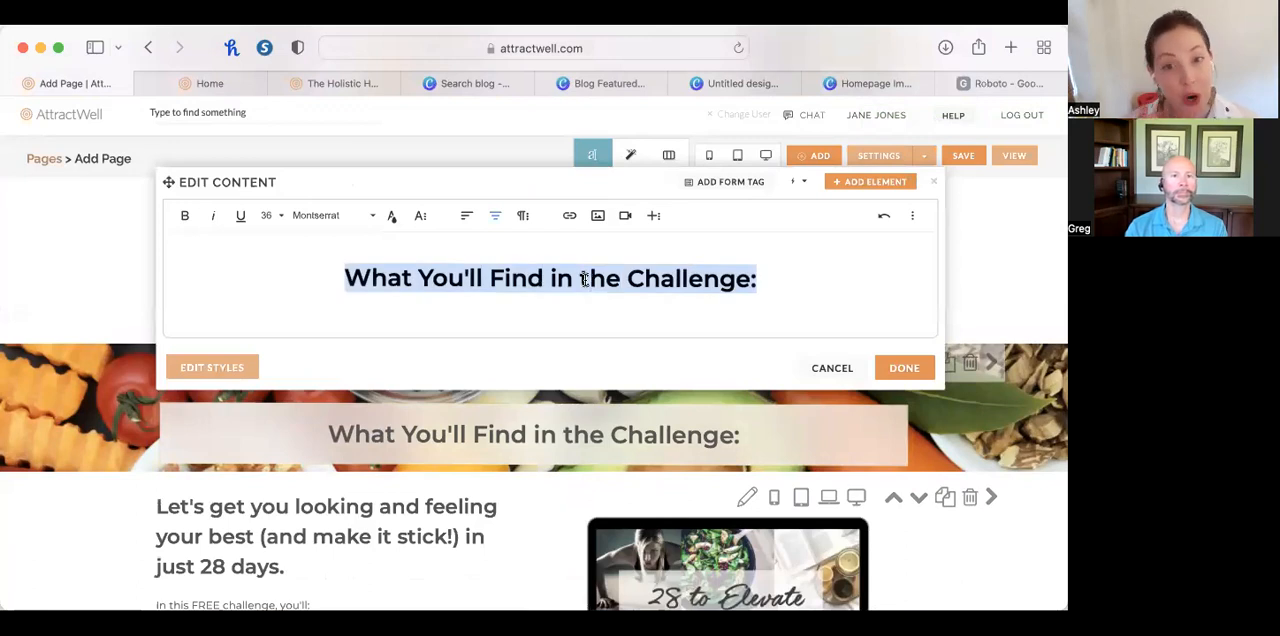
{"action": "left_click", "coordinate": [424, 218]}
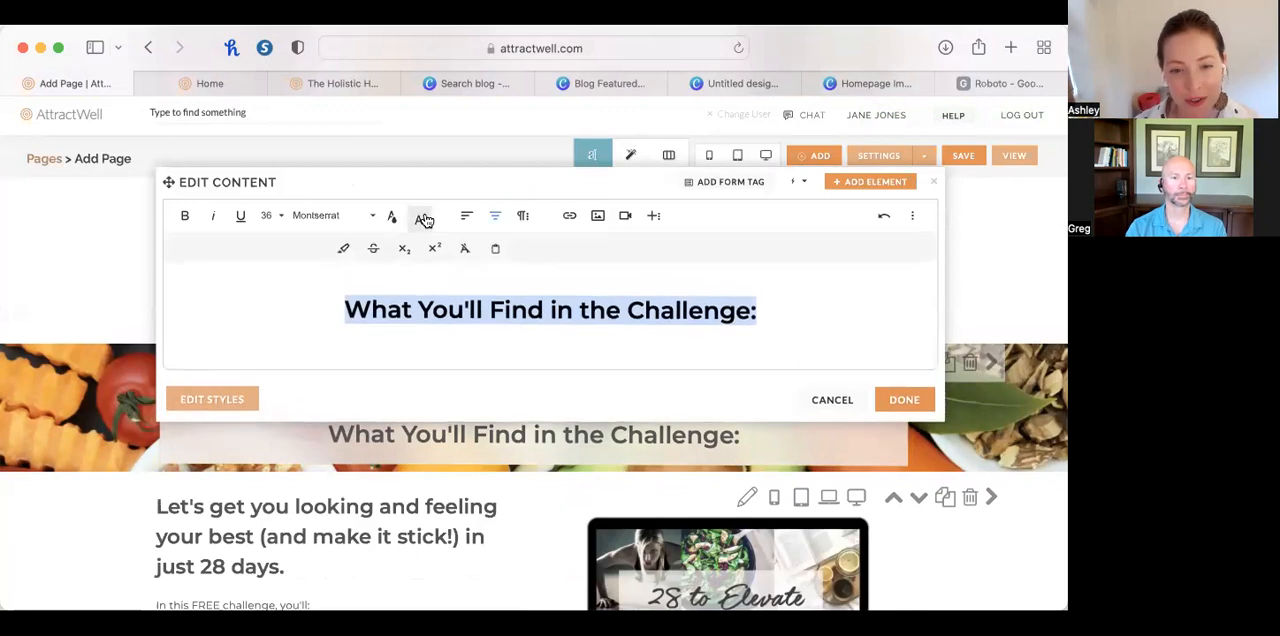
{"action": "left_click", "coordinate": [494, 249]}
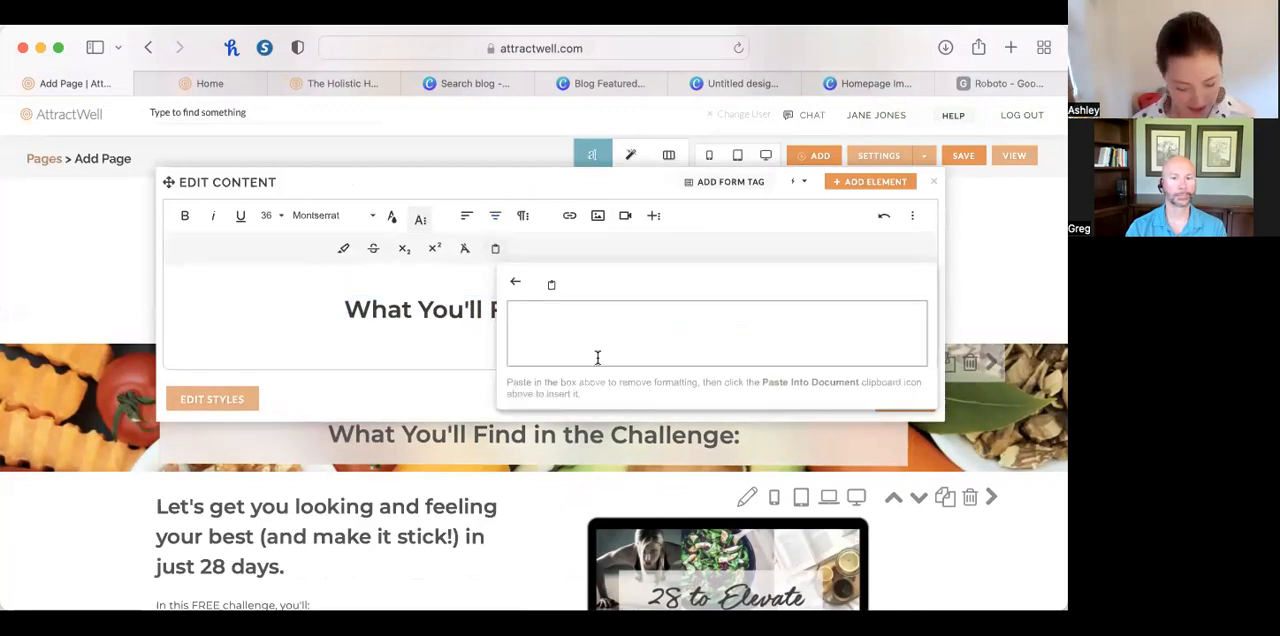
{"action": "key", "text": "super+v"}
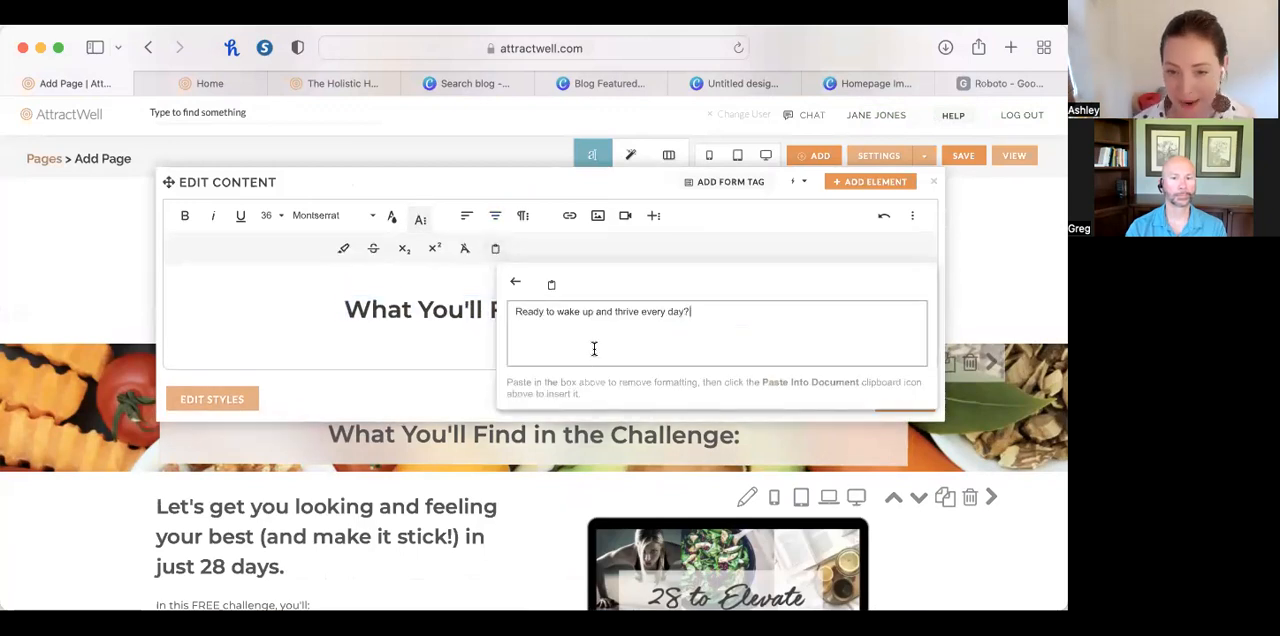
{"action": "left_click", "coordinate": [554, 284]}
{"action": "left_click", "coordinate": [910, 400]}
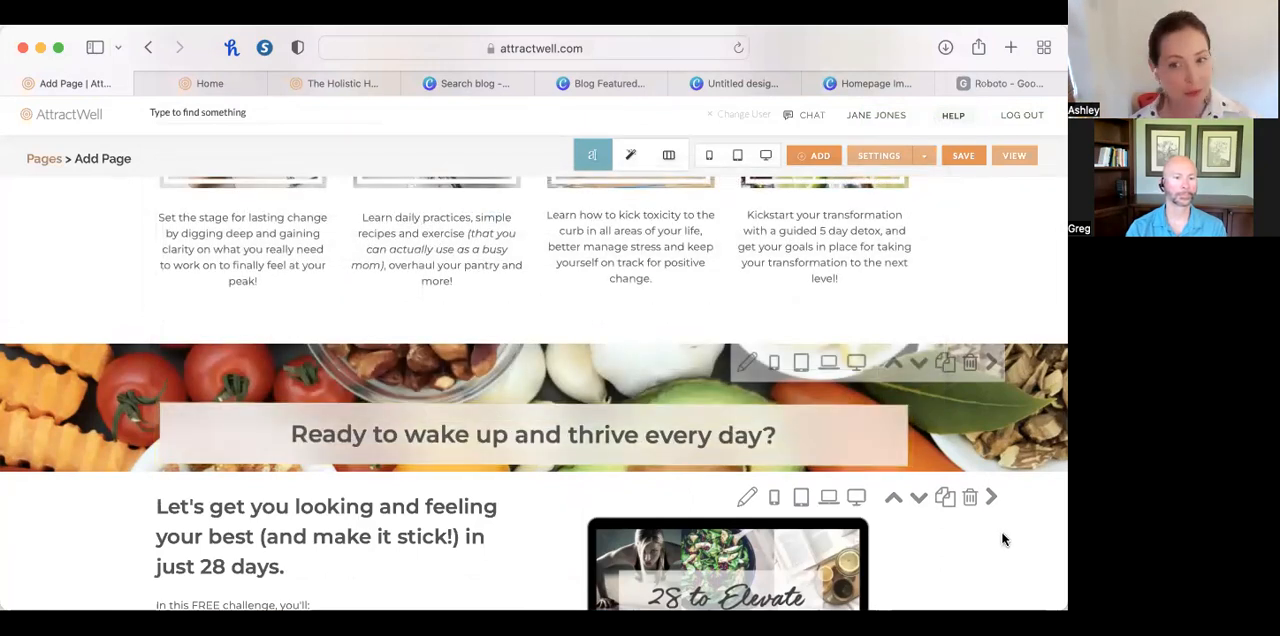
Review how the section banners, column images, challenge offer and "What others are saying..." testimonials look together down the page.
{"action": "scroll", "coordinate": [1004, 538], "scroll_direction": "up", "scroll_amount": 5}
{"action": "scroll", "coordinate": [1001, 531], "scroll_direction": "up", "scroll_amount": 2}
{"action": "scroll", "coordinate": [1001, 531], "scroll_direction": "down", "scroll_amount": 2}
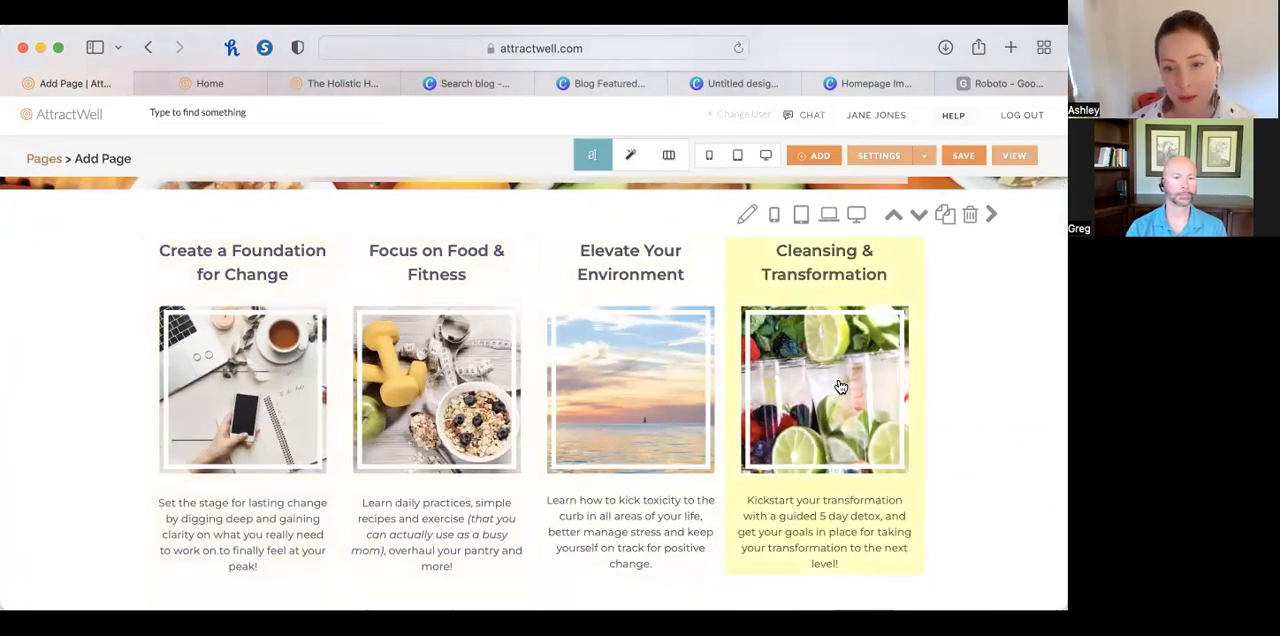
{"action": "scroll", "coordinate": [830, 380], "scroll_direction": "up", "scroll_amount": 10}
{"action": "scroll", "coordinate": [644, 304], "scroll_direction": "down", "scroll_amount": 10}
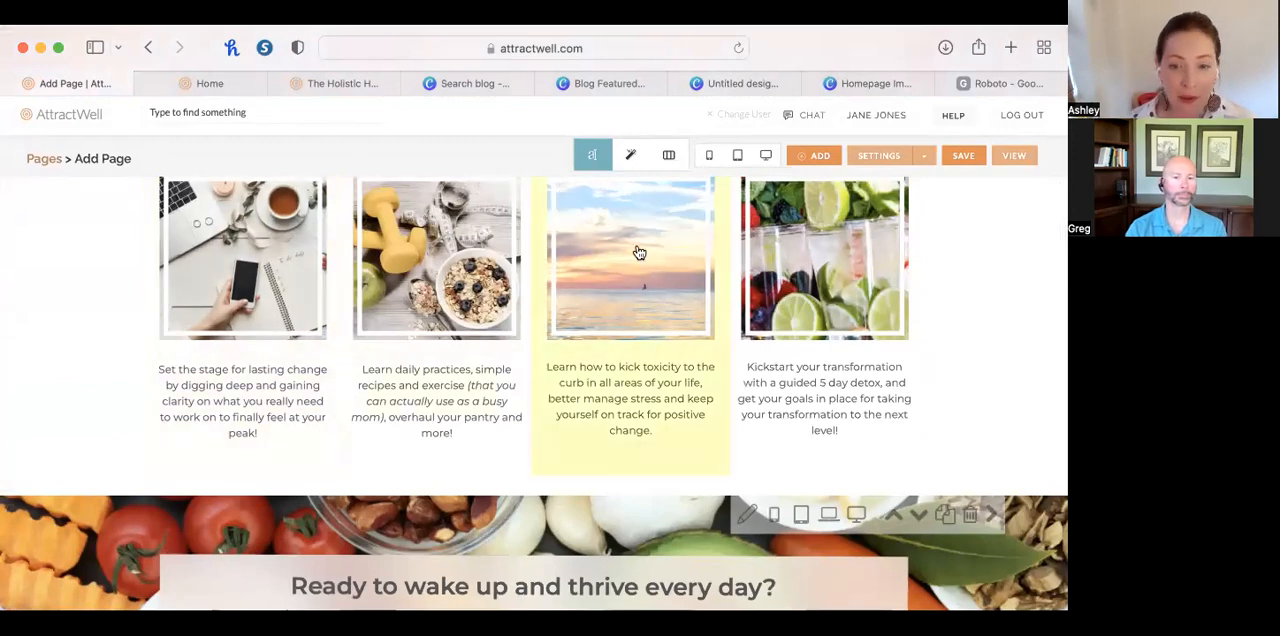
{"action": "scroll", "coordinate": [933, 267], "scroll_direction": "down", "scroll_amount": 5}
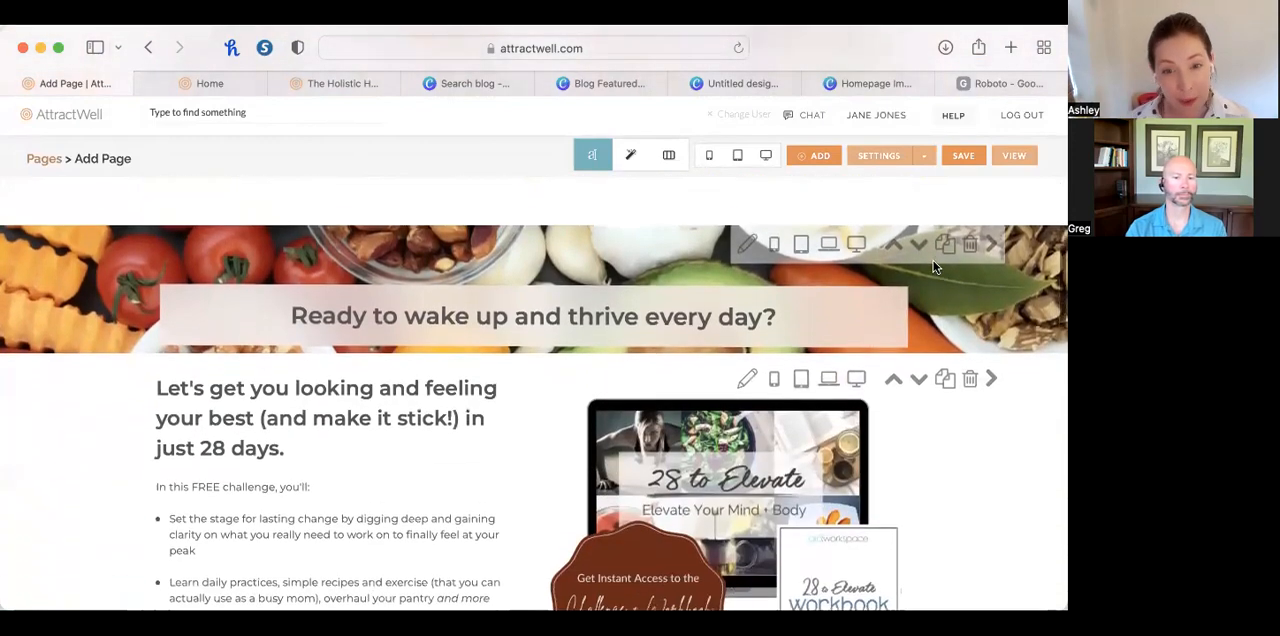
{"action": "scroll", "coordinate": [933, 267], "scroll_direction": "down", "scroll_amount": 3}
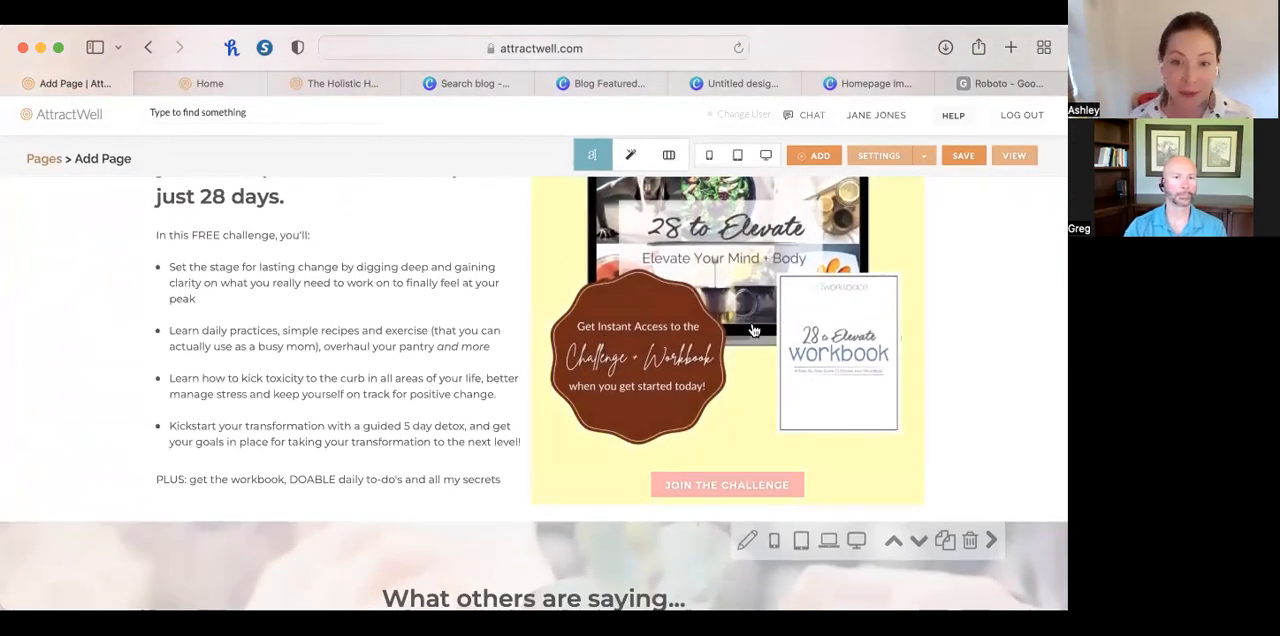
{"action": "scroll", "coordinate": [744, 309], "scroll_direction": "down", "scroll_amount": 4}
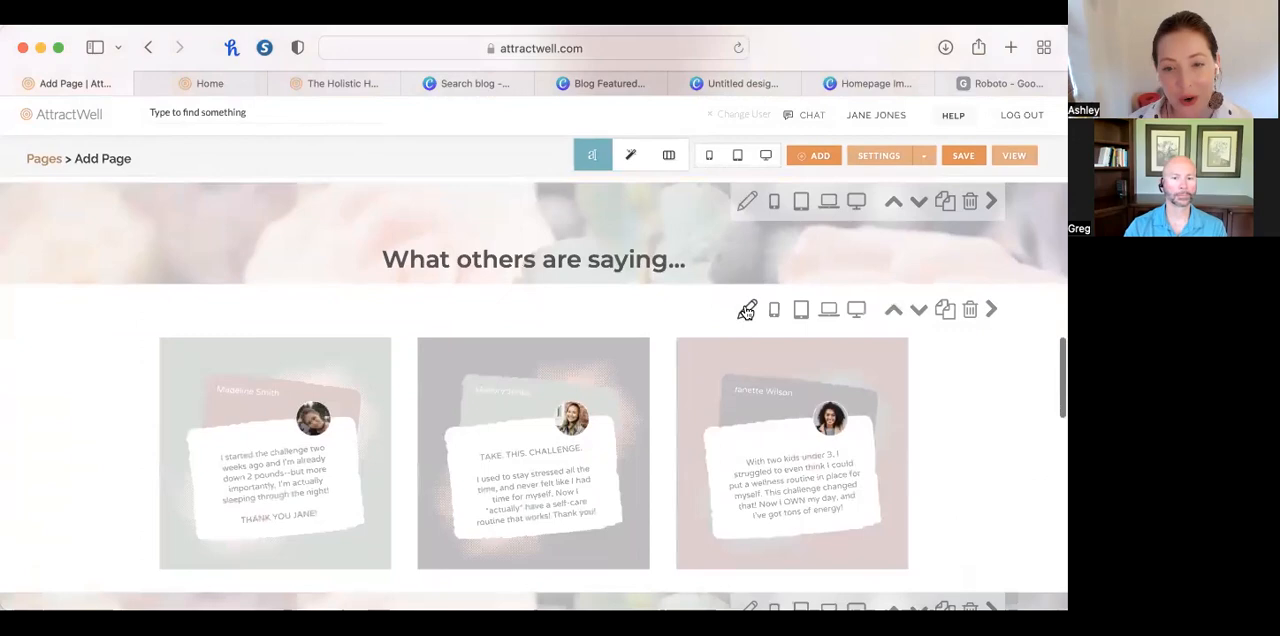
{"action": "scroll", "coordinate": [749, 309], "scroll_direction": "up", "scroll_amount": 1}
{"action": "scroll", "coordinate": [860, 240], "scroll_direction": "up", "scroll_amount": 2}
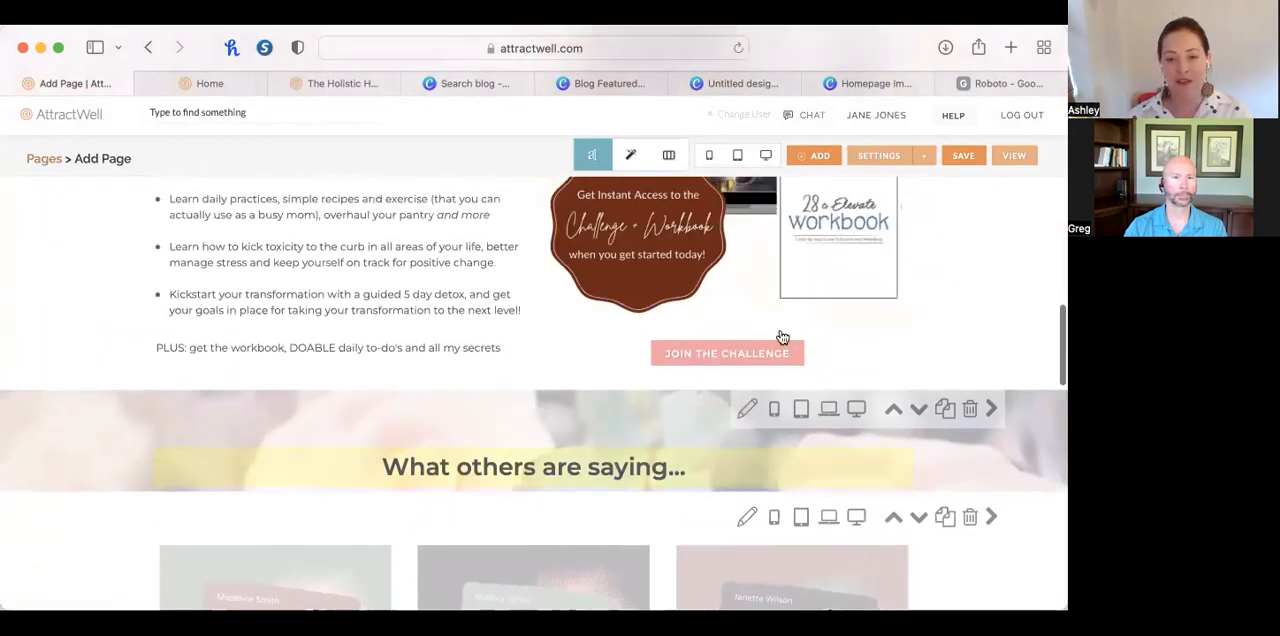
Place a duplicate of the "What You'll Find in the Challenge:" section below the four columns, and move the "Ready to wake up" section above the testimonials heading.
{"action": "scroll", "coordinate": [780, 336], "scroll_direction": "up", "scroll_amount": 6}
{"action": "scroll", "coordinate": [783, 337], "scroll_direction": "up", "scroll_amount": 4}
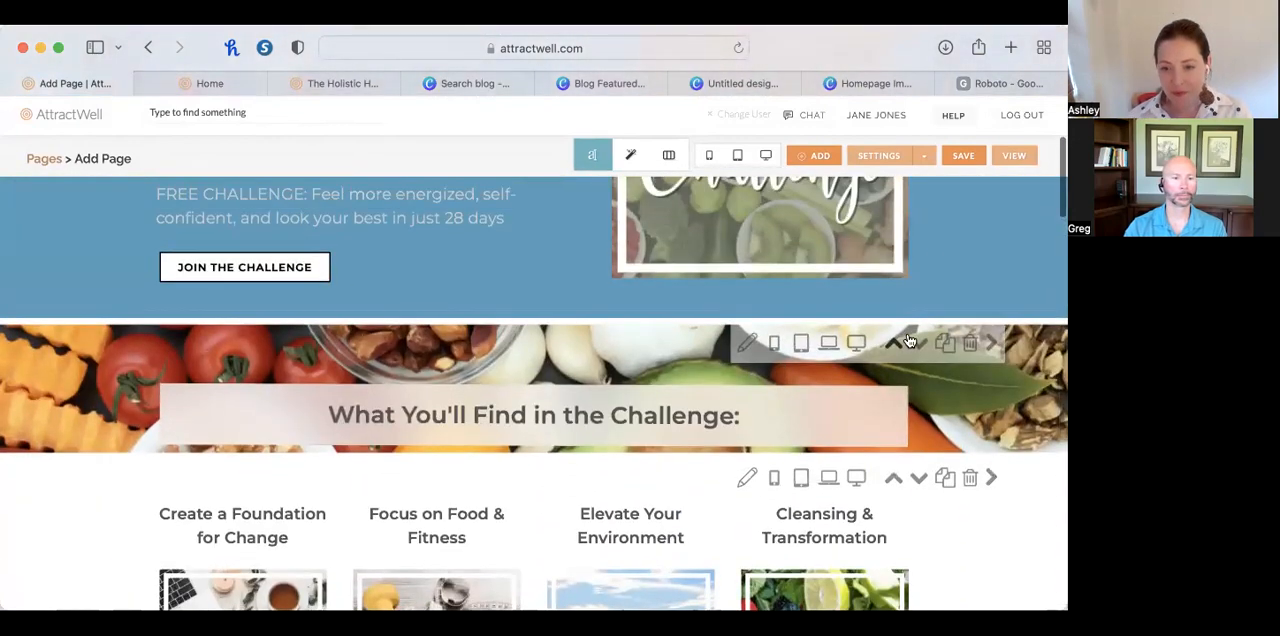
{"action": "left_click", "coordinate": [942, 345]}
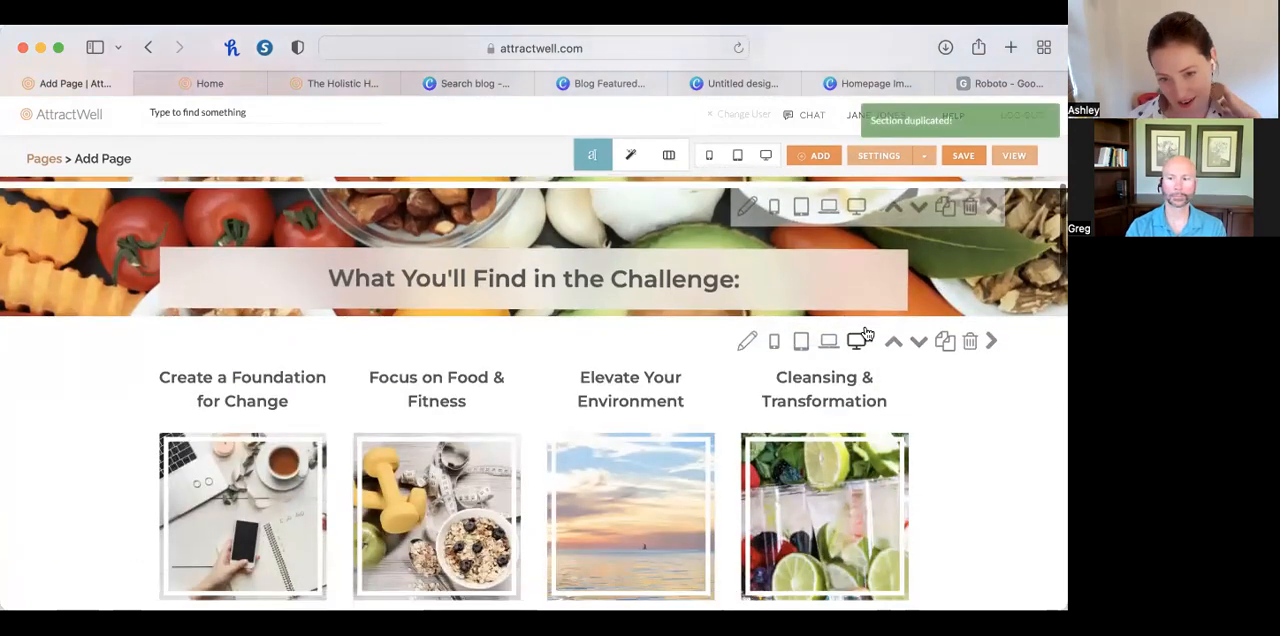
{"action": "left_click", "coordinate": [918, 208]}
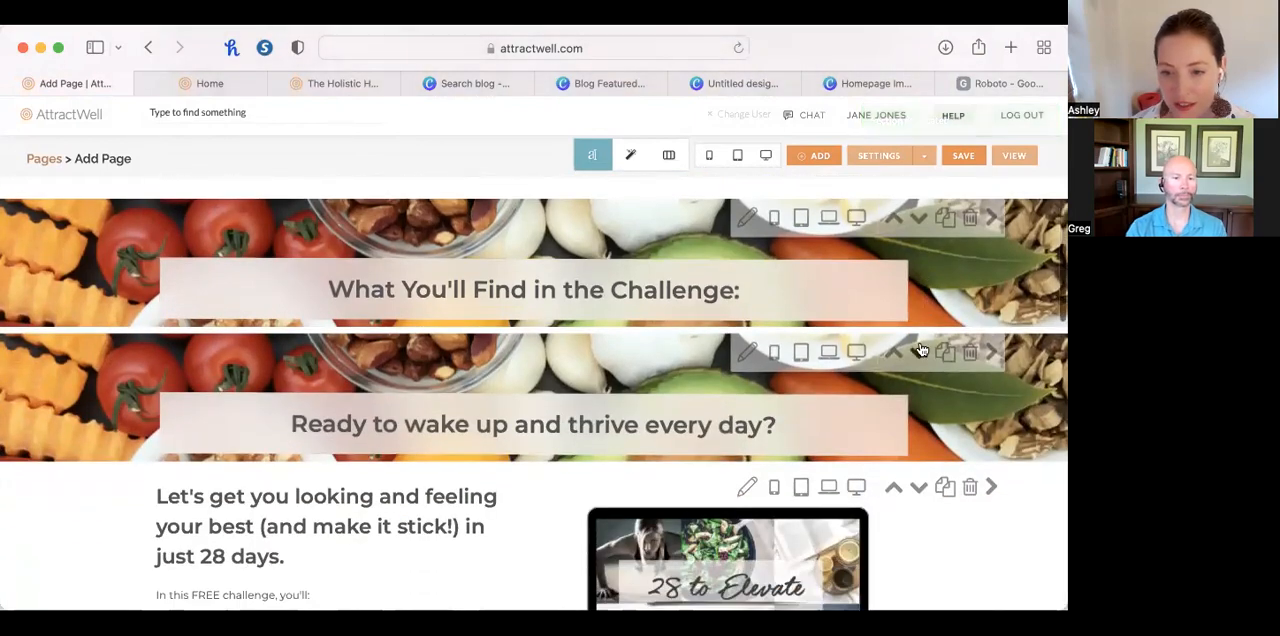
{"action": "left_click", "coordinate": [918, 351]}
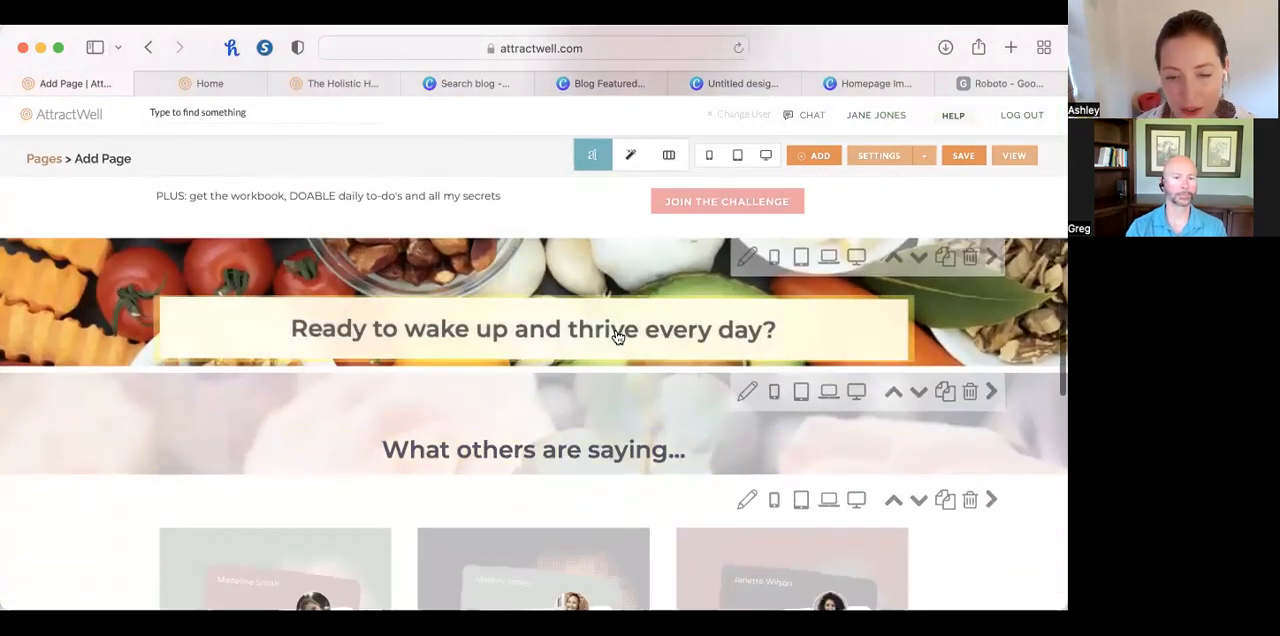
Open and close the "What others are saying..." heading's content, and delete the "Ready to wake up and thrive every day?" section above it.
{"action": "left_click", "coordinate": [619, 449]}
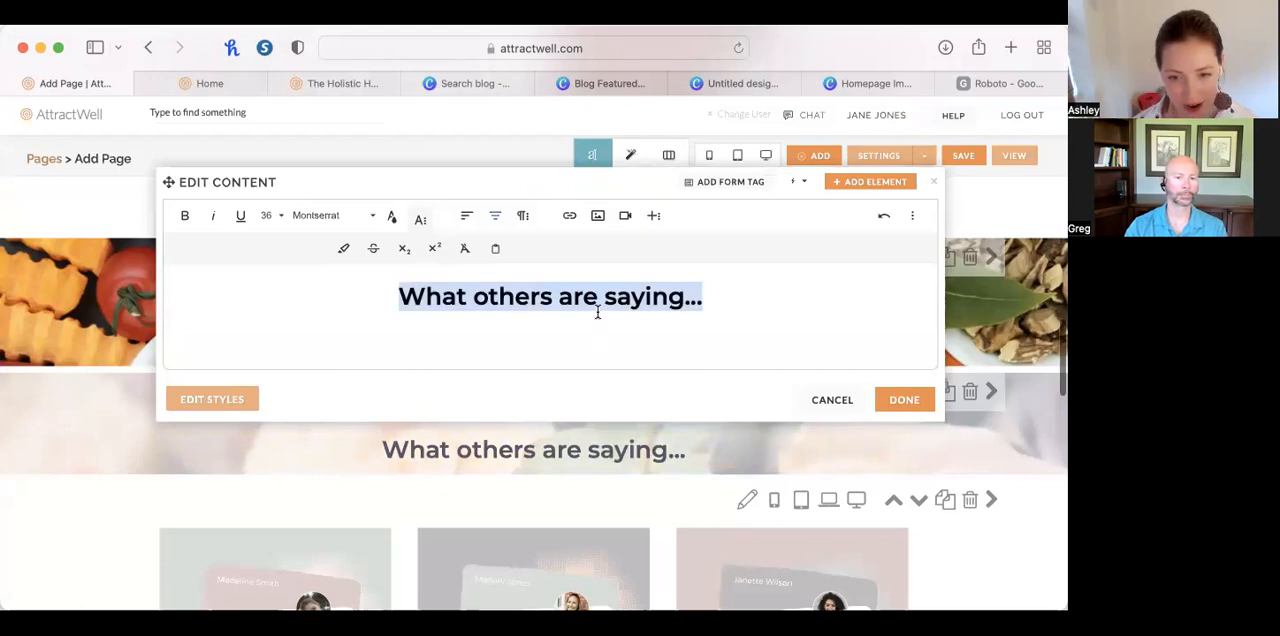
{"action": "left_click", "coordinate": [905, 399]}
{"action": "left_click", "coordinate": [970, 257]}
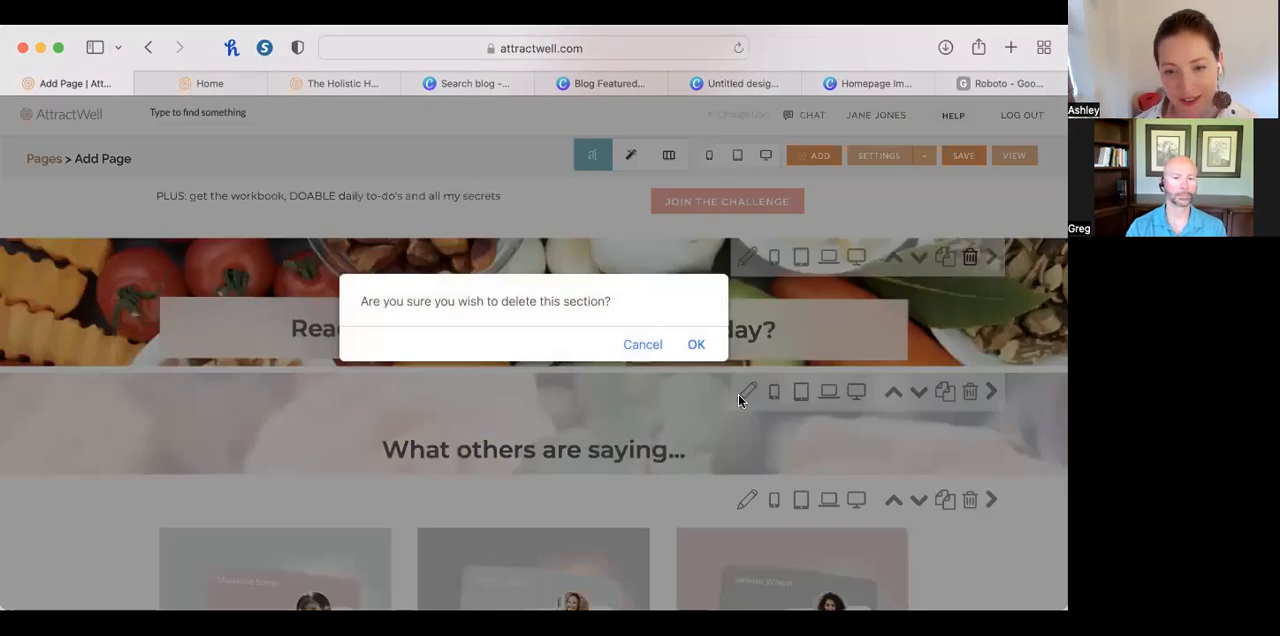
{"action": "left_click", "coordinate": [698, 345]}
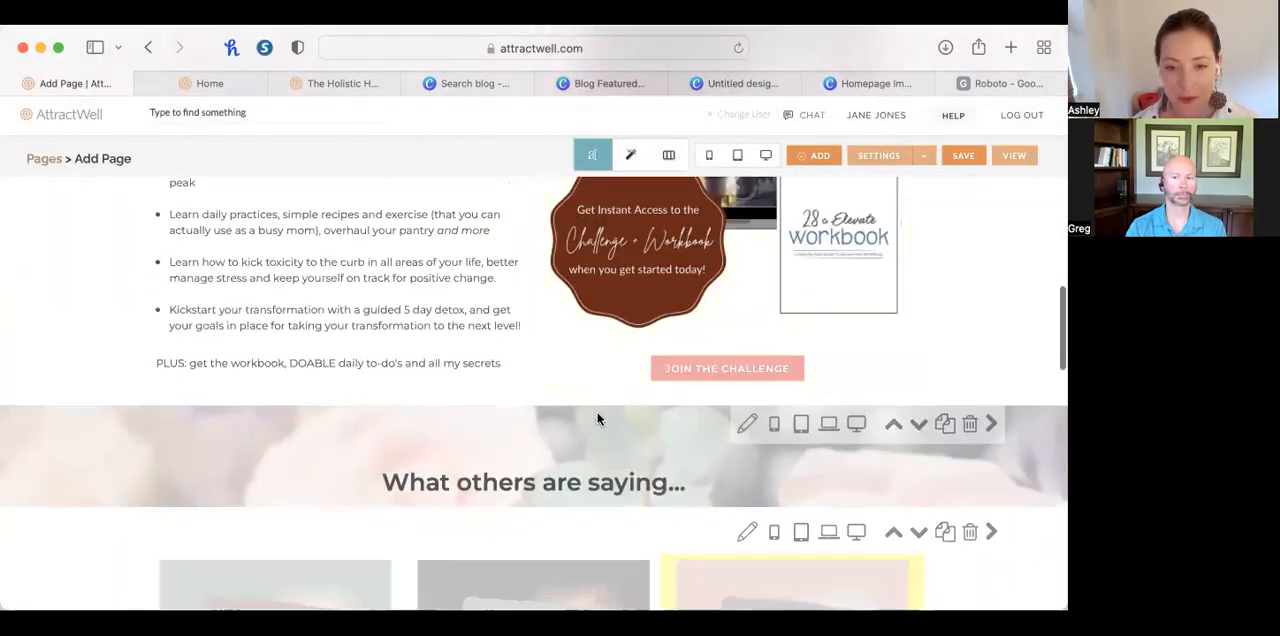
Name the page "New Home Page" in its page settings and save the page.
{"action": "scroll", "coordinate": [559, 516], "scroll_direction": "up", "scroll_amount": 5}
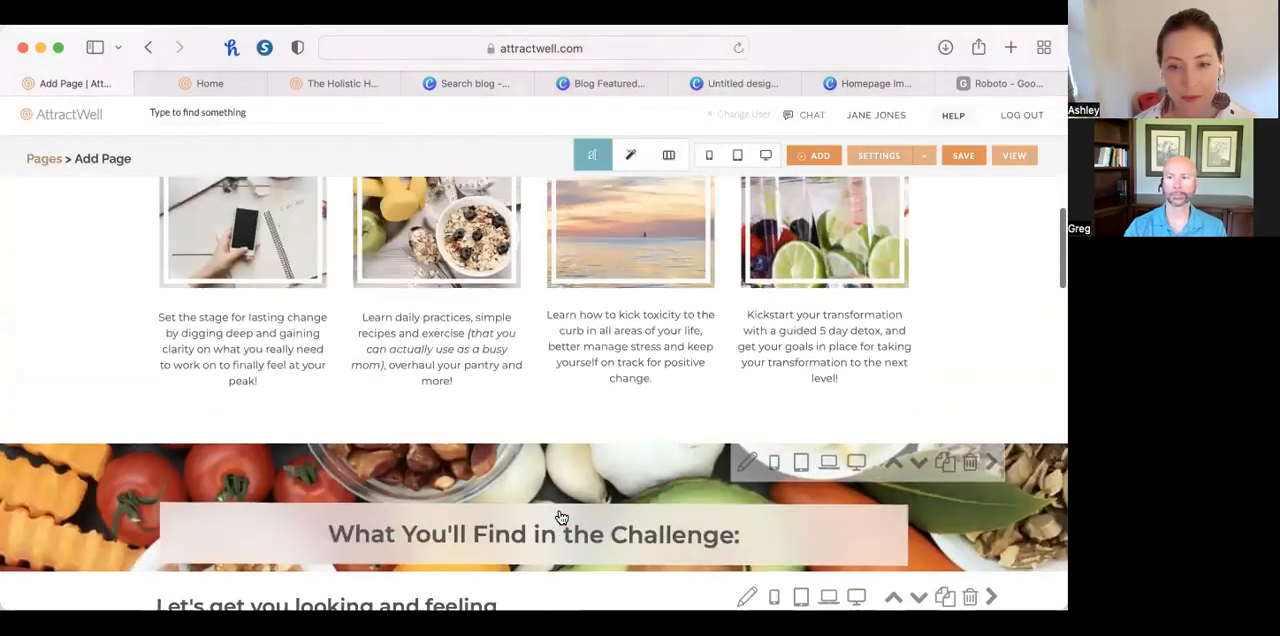
{"action": "scroll", "coordinate": [560, 516], "scroll_direction": "down", "scroll_amount": 10}
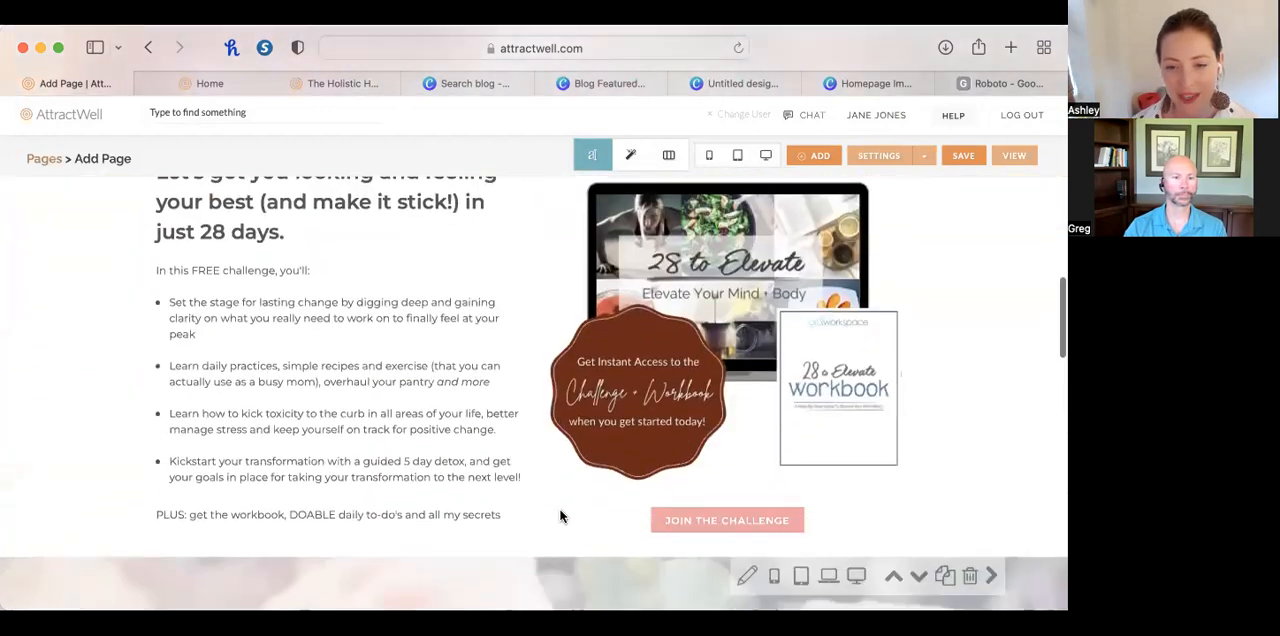
{"action": "scroll", "coordinate": [560, 516], "scroll_direction": "down", "scroll_amount": 8}
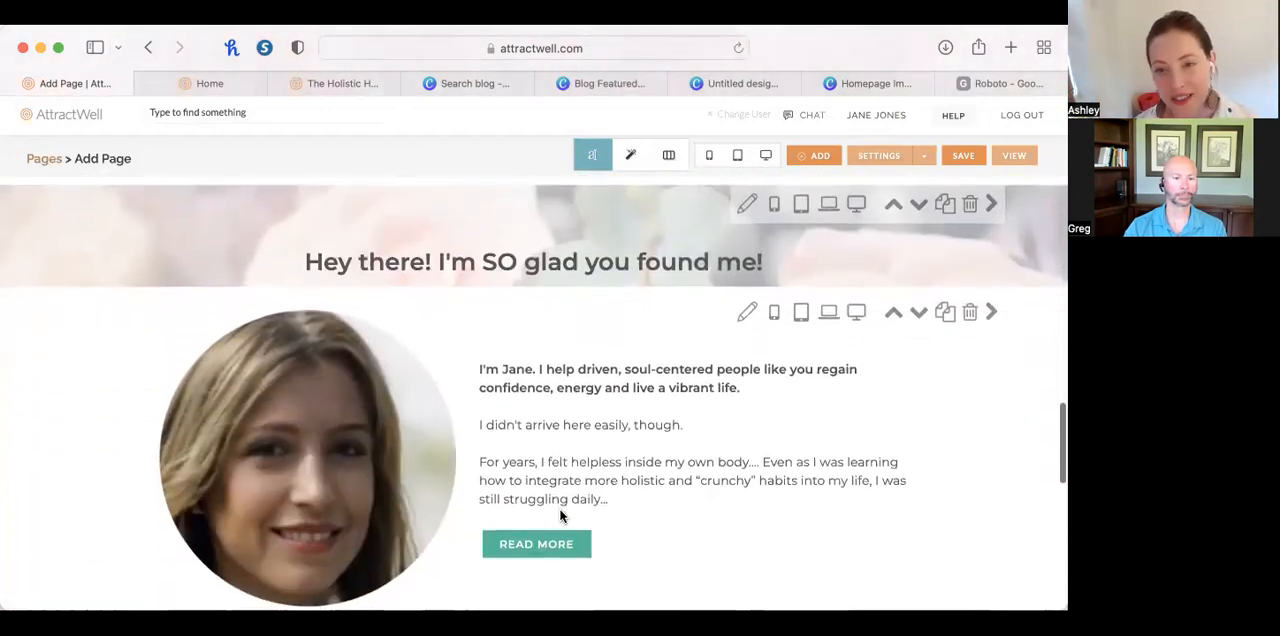
{"action": "scroll", "coordinate": [560, 515], "scroll_direction": "down", "scroll_amount": 4}
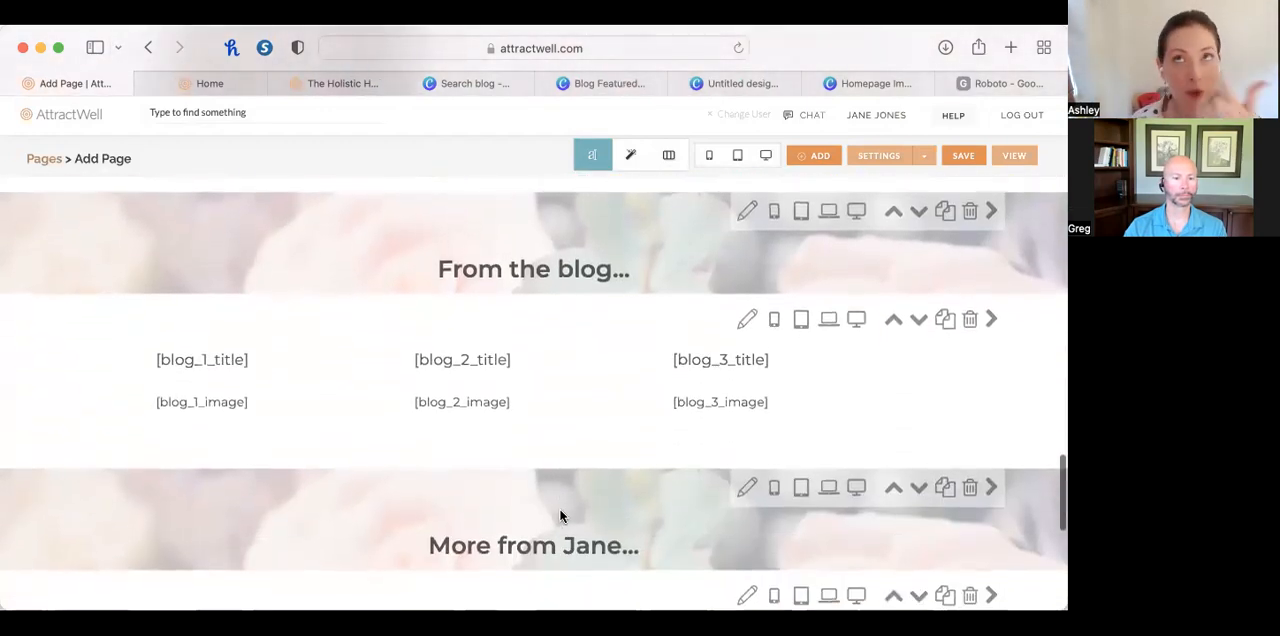
{"action": "scroll", "coordinate": [560, 515], "scroll_direction": "down", "scroll_amount": 2}
{"action": "scroll", "coordinate": [560, 515], "scroll_direction": "down", "scroll_amount": 5}
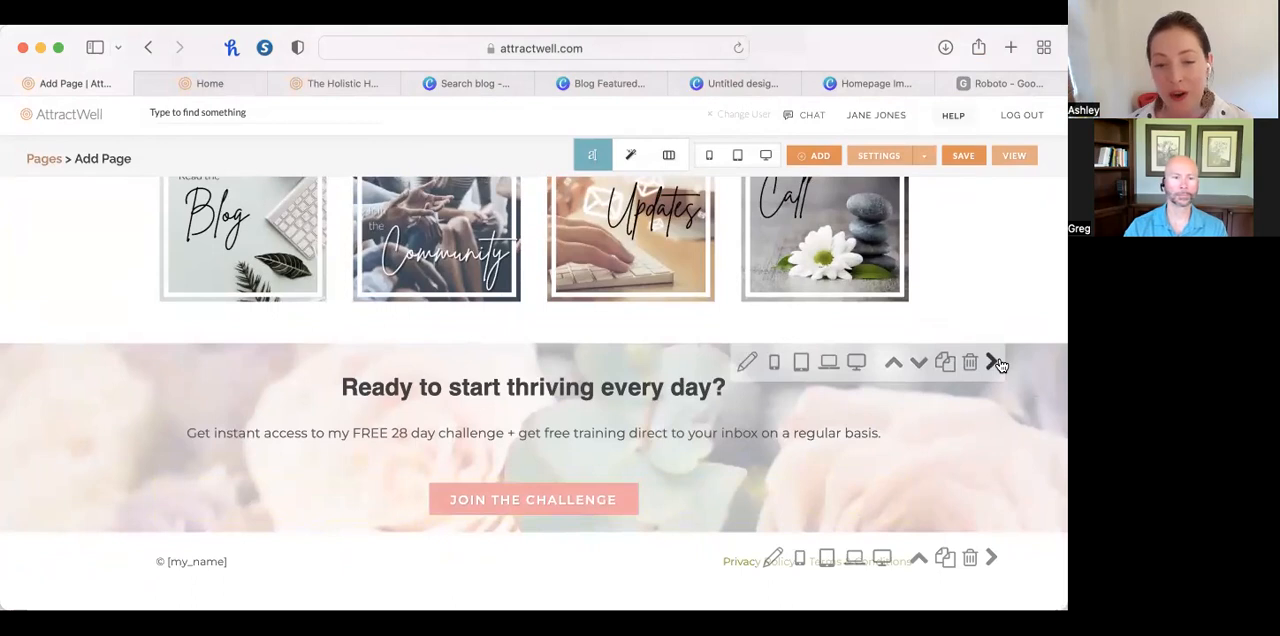
{"action": "left_click", "coordinate": [963, 156]}
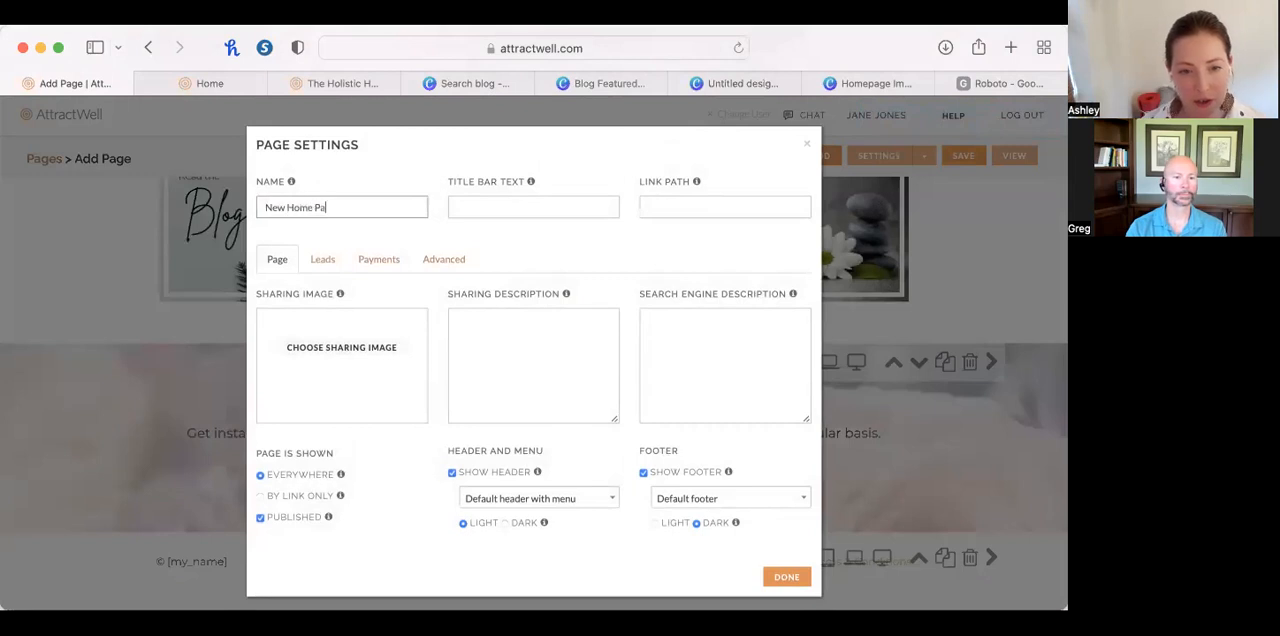
{"action": "key", "text": "Tab"}
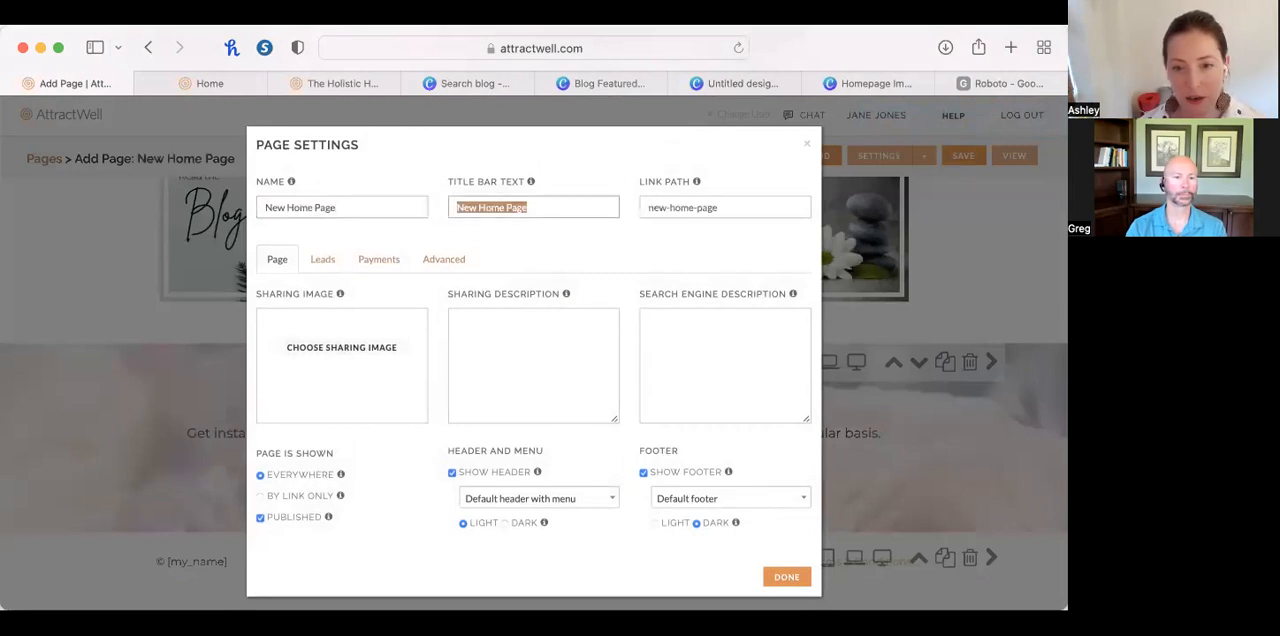
{"action": "left_click", "coordinate": [787, 578]}
{"action": "left_click", "coordinate": [959, 158]}
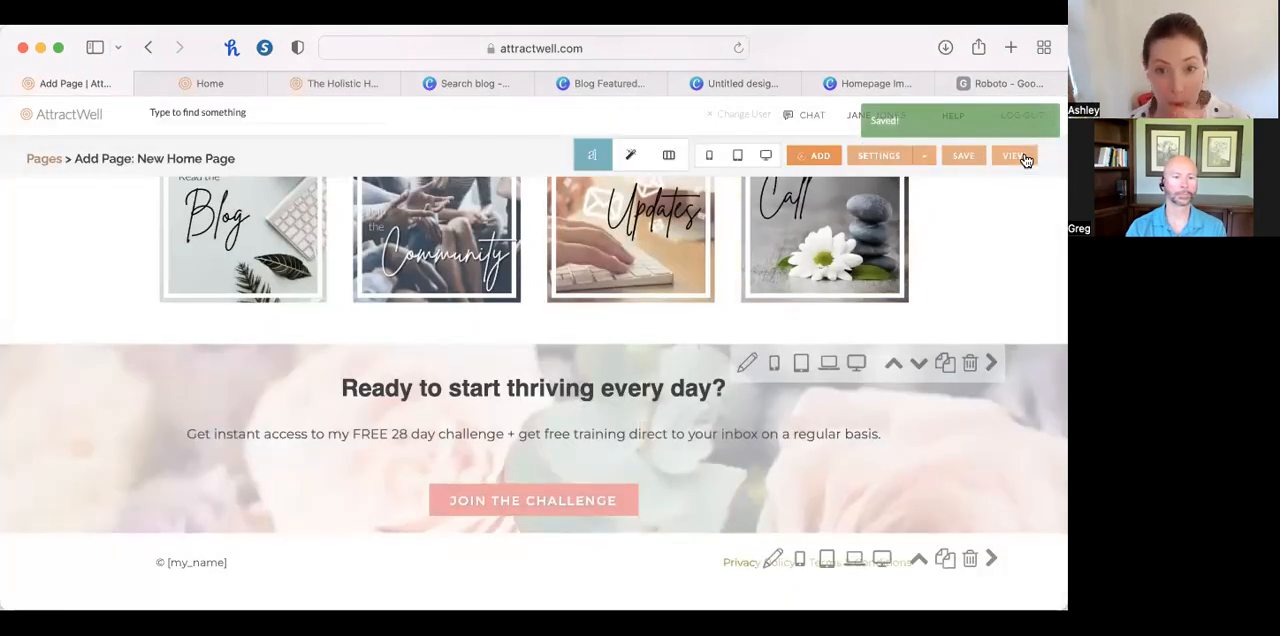
View the live New Home Page and examine how the blue hero section, food photo heading banners and column images work together.
{"action": "left_click", "coordinate": [1020, 157]}
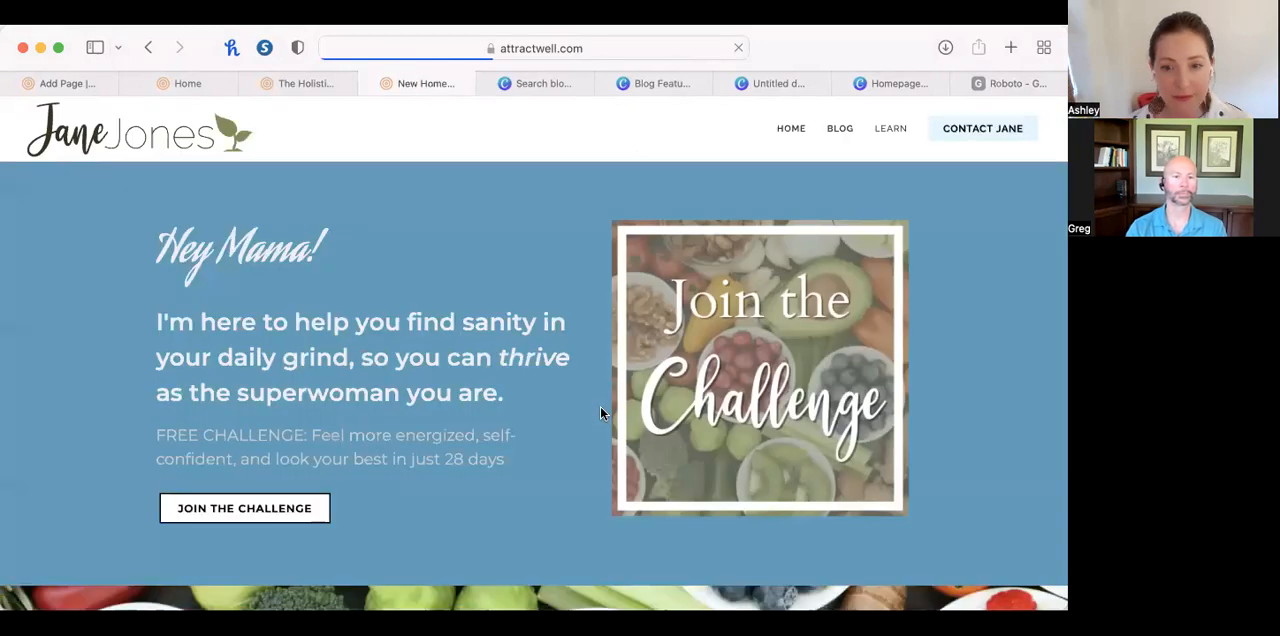
{"action": "scroll", "coordinate": [614, 377], "scroll_direction": "down", "scroll_amount": 1}
{"action": "scroll", "coordinate": [614, 377], "scroll_direction": "down", "scroll_amount": 3}
{"action": "scroll", "coordinate": [614, 377], "scroll_direction": "up", "scroll_amount": 3}
{"action": "scroll", "coordinate": [614, 377], "scroll_direction": "down", "scroll_amount": 6}
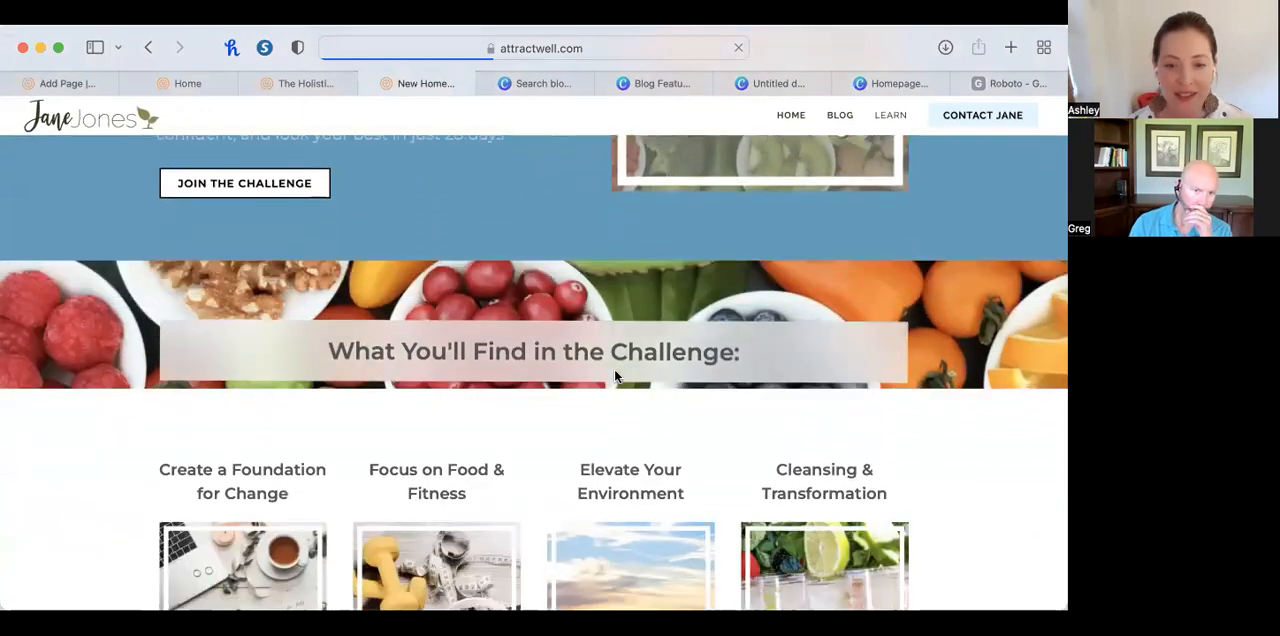
{"action": "scroll", "coordinate": [614, 376], "scroll_direction": "down", "scroll_amount": 10}
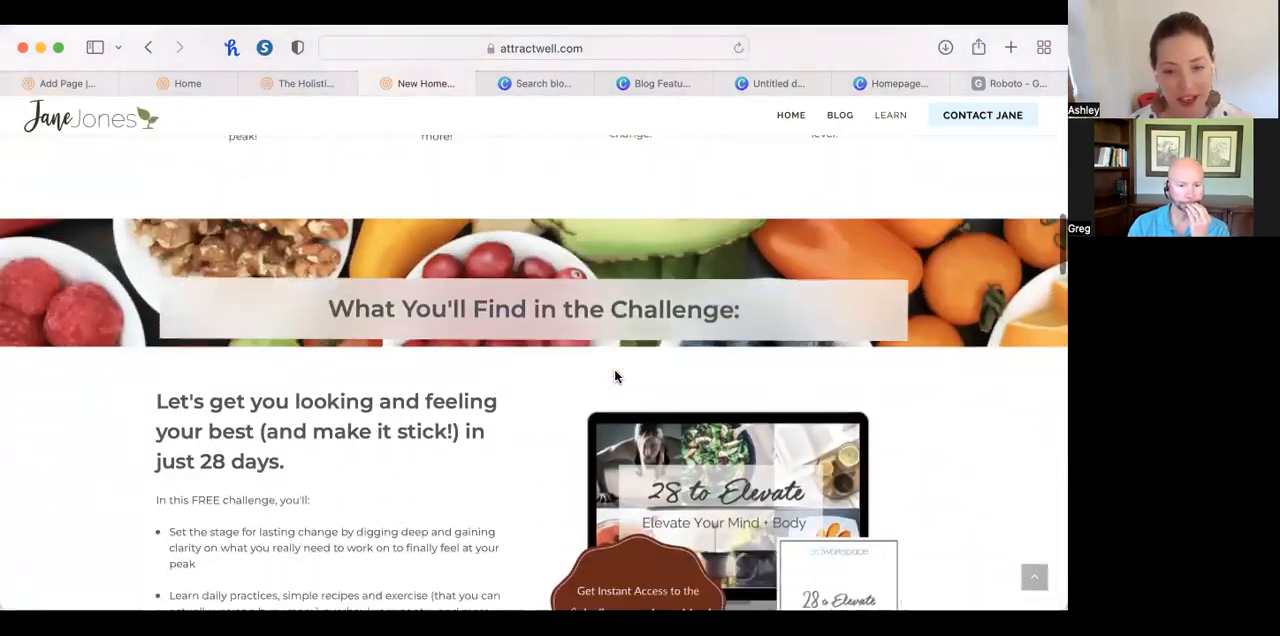
{"action": "scroll", "coordinate": [614, 376], "scroll_direction": "up", "scroll_amount": 10}
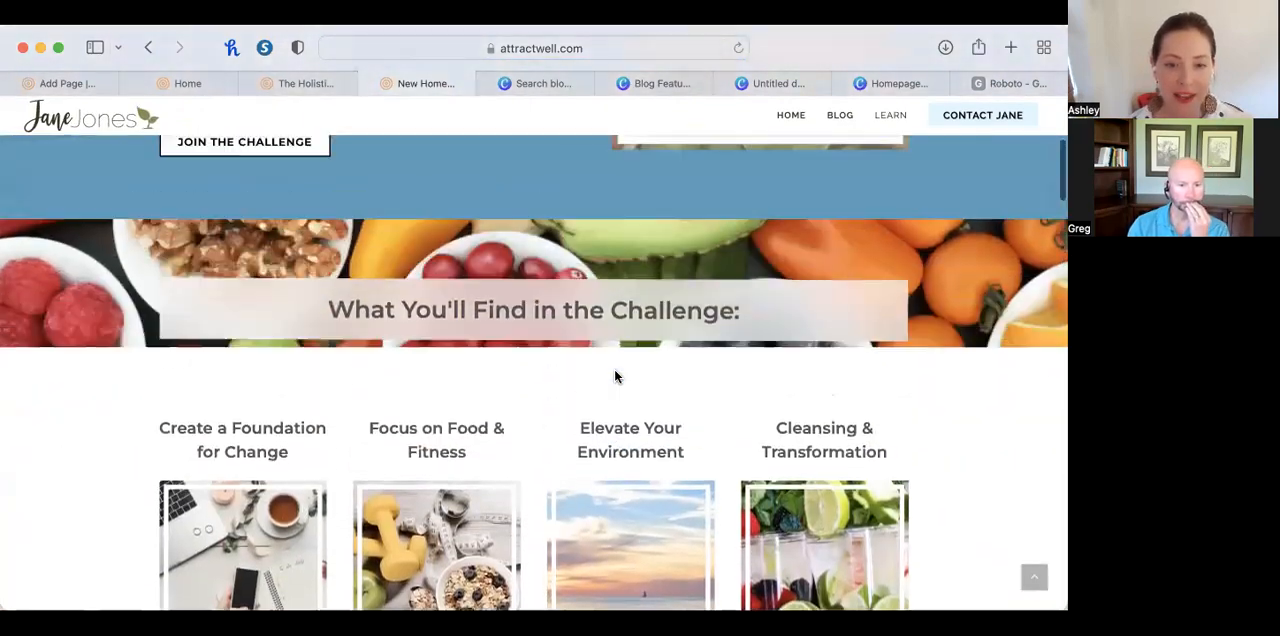
{"action": "scroll", "coordinate": [614, 376], "scroll_direction": "down", "scroll_amount": 2}
{"action": "scroll", "coordinate": [614, 376], "scroll_direction": "up", "scroll_amount": 3}
{"action": "scroll", "coordinate": [614, 376], "scroll_direction": "down", "scroll_amount": 2}
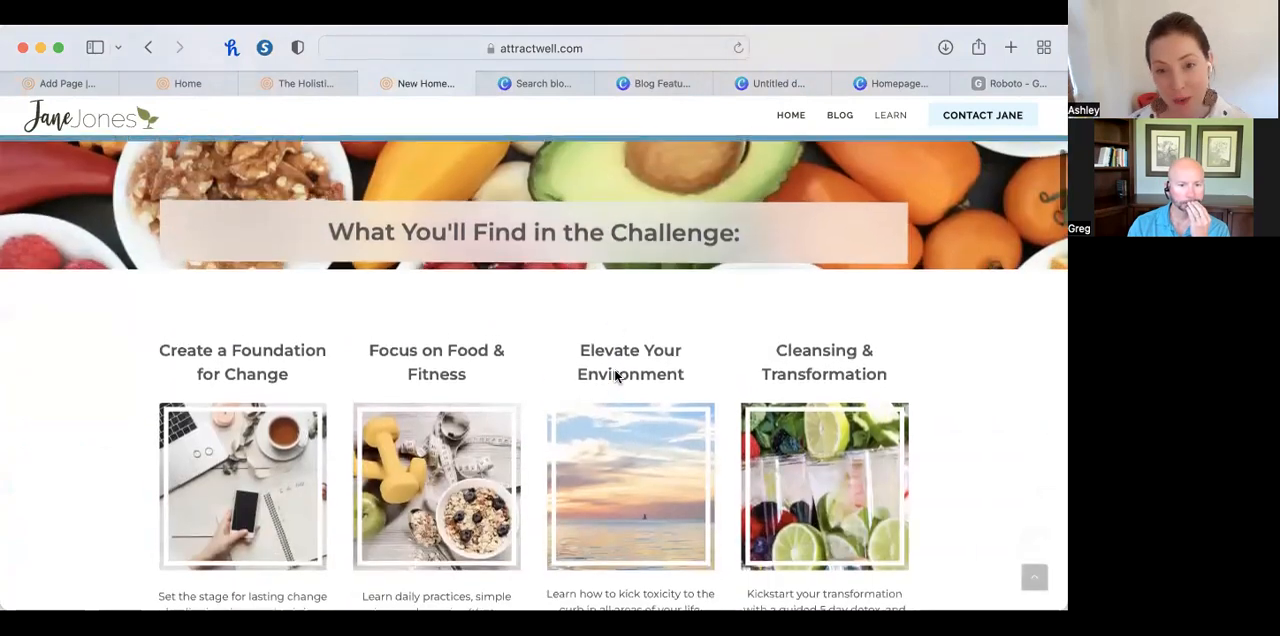
{"action": "scroll", "coordinate": [614, 376], "scroll_direction": "up", "scroll_amount": 5}
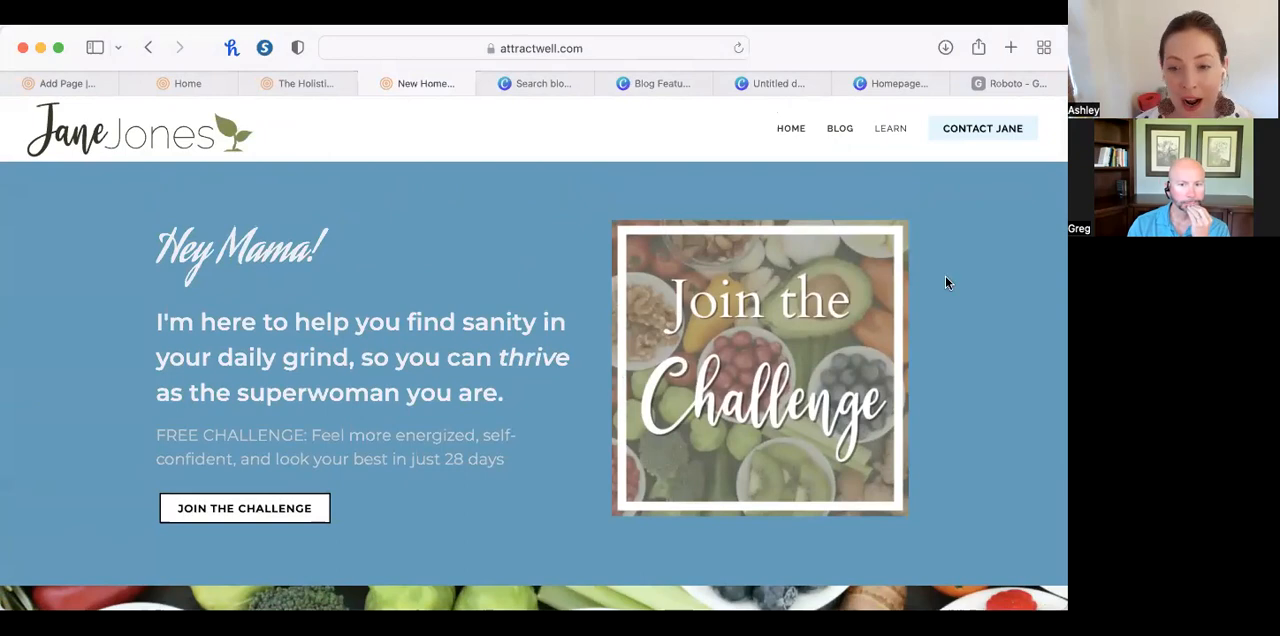
{"action": "scroll", "coordinate": [714, 340], "scroll_direction": "down", "scroll_amount": 3}
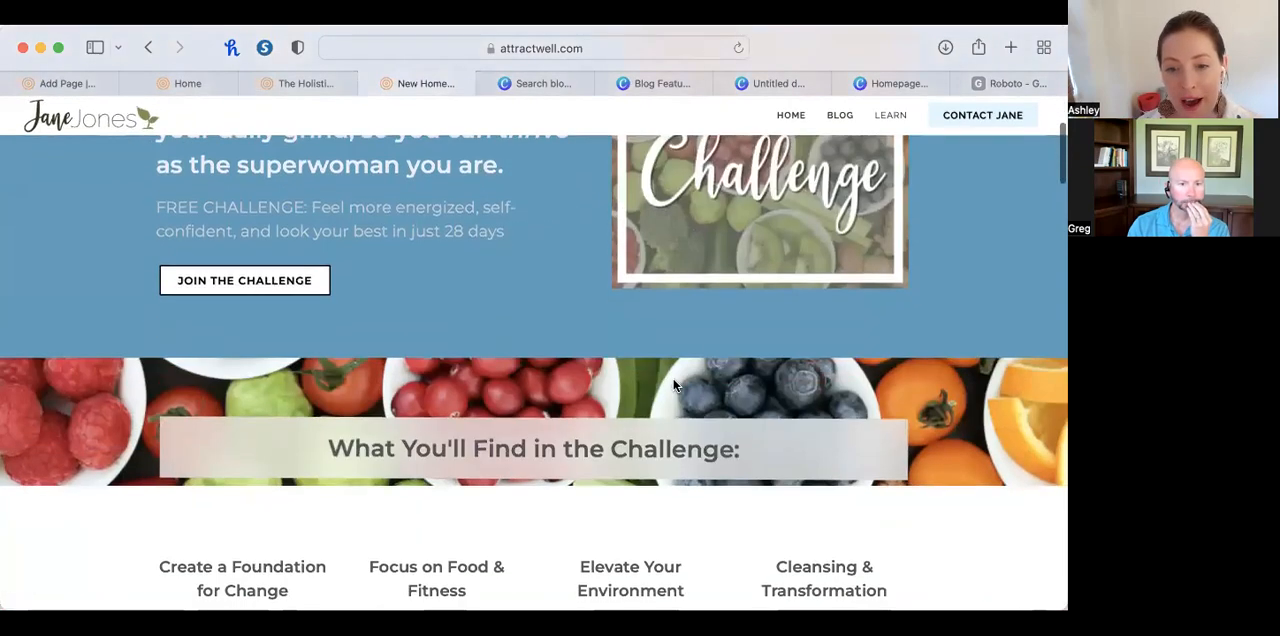
{"action": "scroll", "coordinate": [773, 272], "scroll_direction": "up", "scroll_amount": 3}
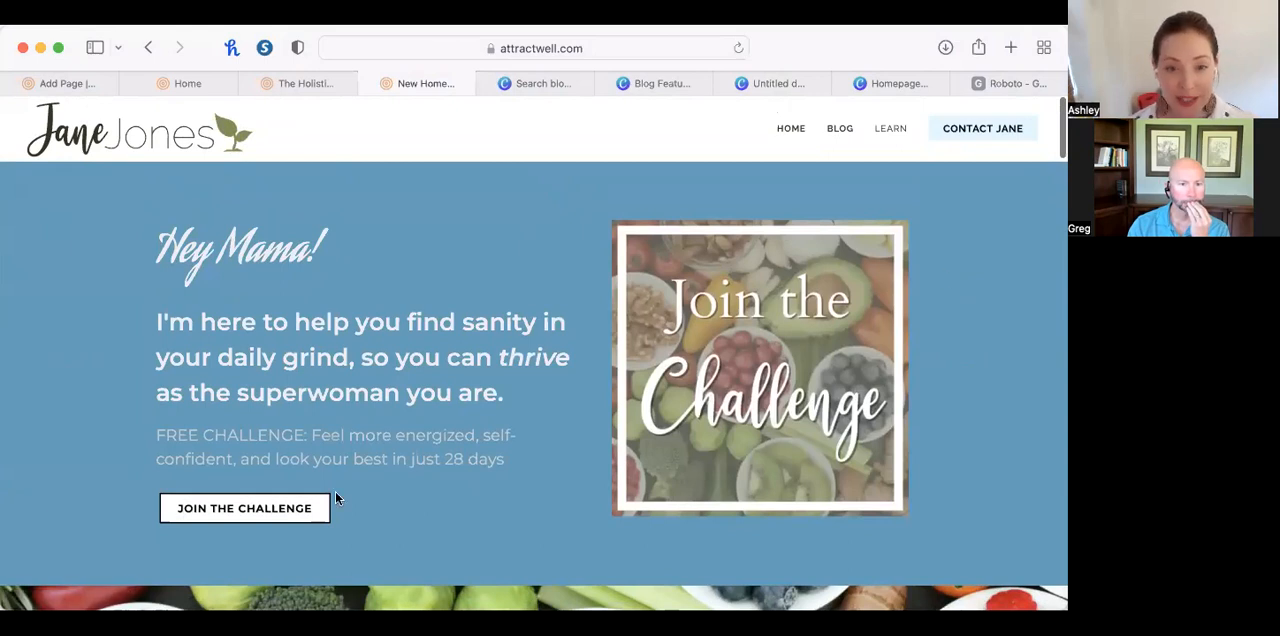
{"action": "scroll", "coordinate": [280, 577], "scroll_direction": "down", "scroll_amount": 1}
{"action": "scroll", "coordinate": [280, 577], "scroll_direction": "down", "scroll_amount": 3}
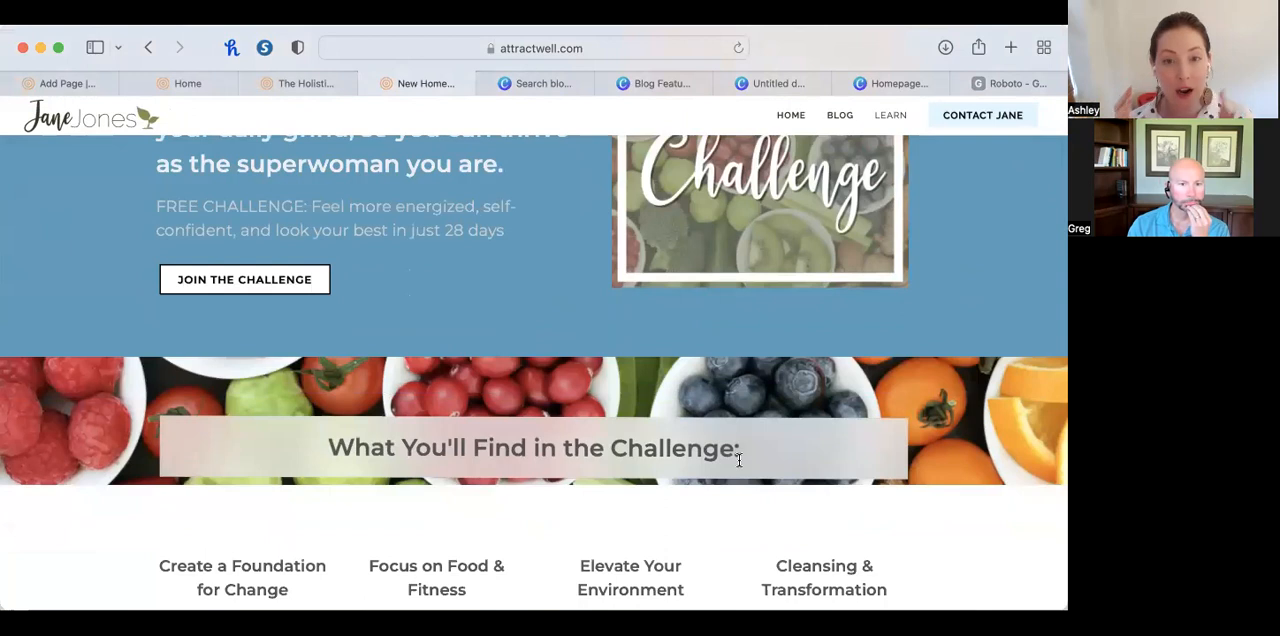
{"action": "scroll", "coordinate": [740, 455], "scroll_direction": "up", "scroll_amount": 3}
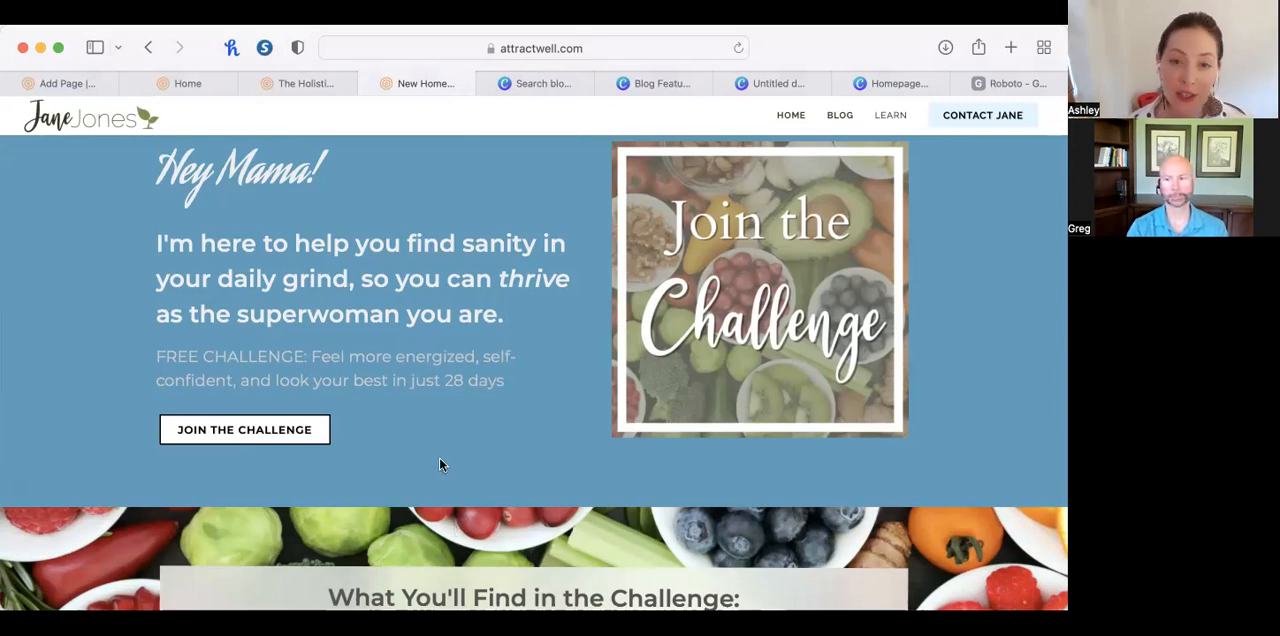
{"action": "scroll", "coordinate": [452, 300], "scroll_direction": "up", "scroll_amount": 1}
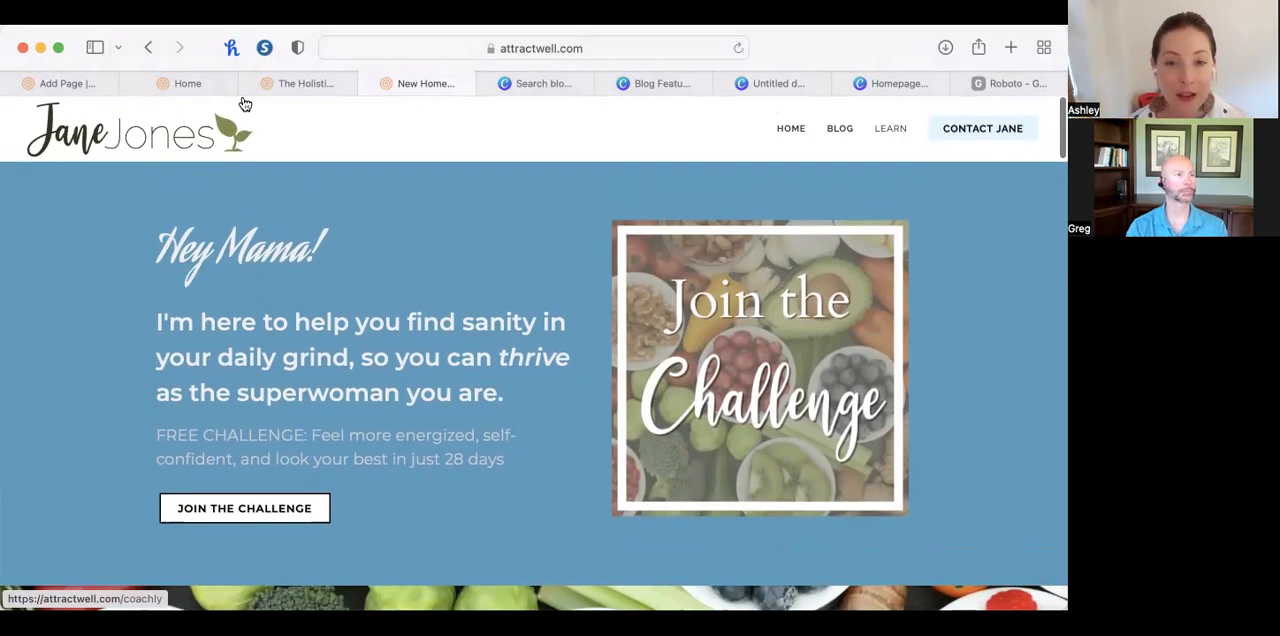
Return from the live page to the site's back office and open the blog settings from the blog posts list.
{"action": "left_click", "coordinate": [66, 83]}
{"action": "scroll", "coordinate": [144, 252], "scroll_direction": "up", "scroll_amount": 2}
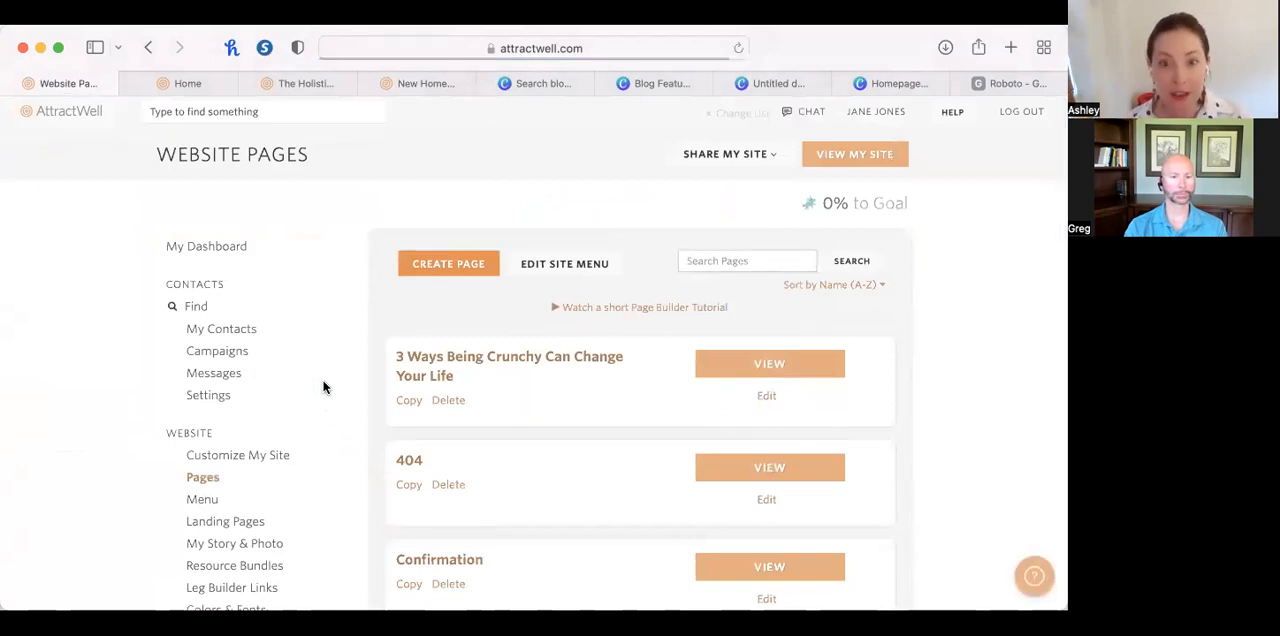
{"action": "scroll", "coordinate": [312, 414], "scroll_direction": "down", "scroll_amount": 4}
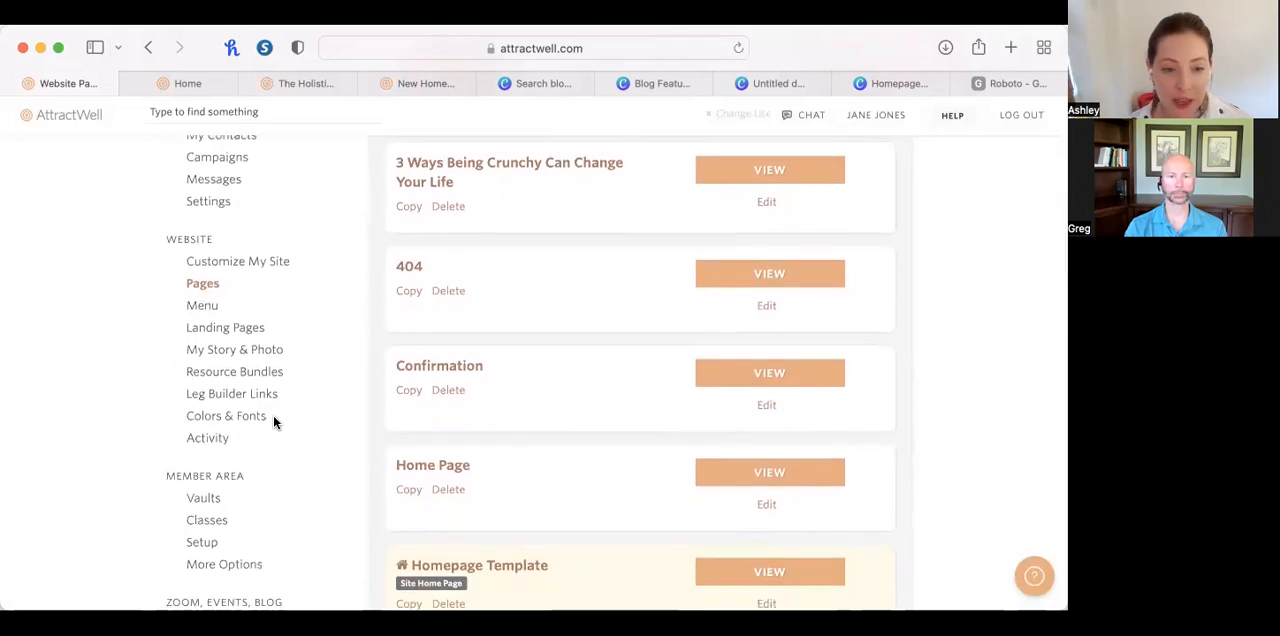
{"action": "scroll", "coordinate": [273, 415], "scroll_direction": "down", "scroll_amount": 5}
{"action": "scroll", "coordinate": [255, 360], "scroll_direction": "up", "scroll_amount": 1}
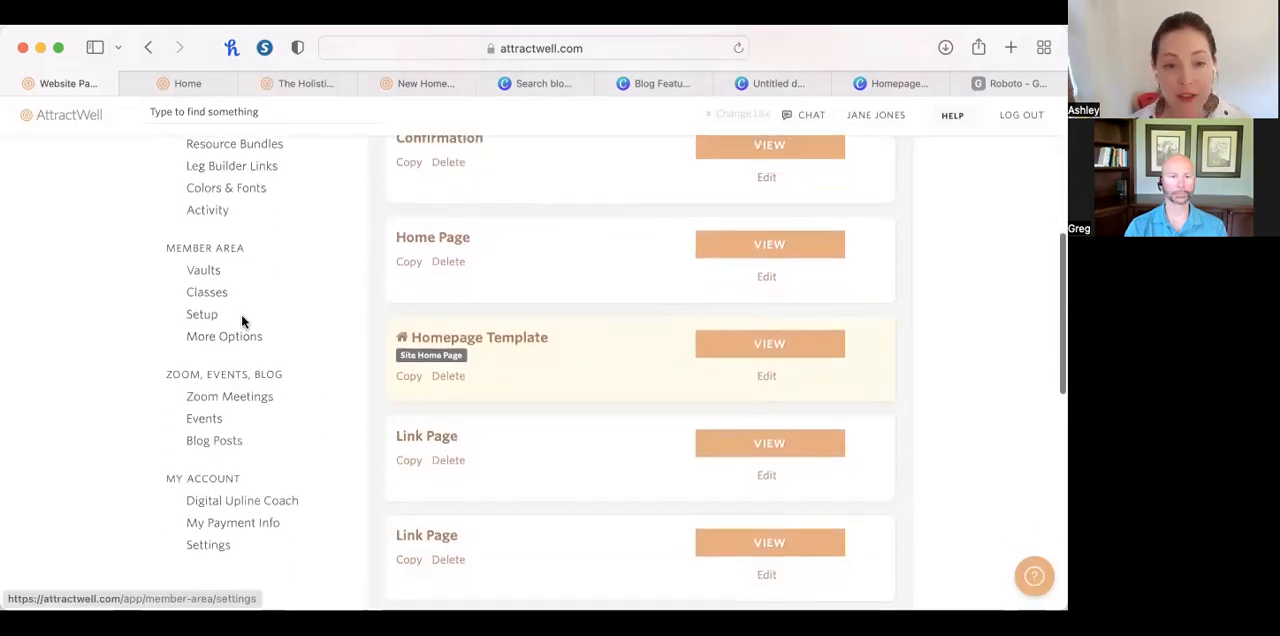
{"action": "left_click", "coordinate": [227, 445]}
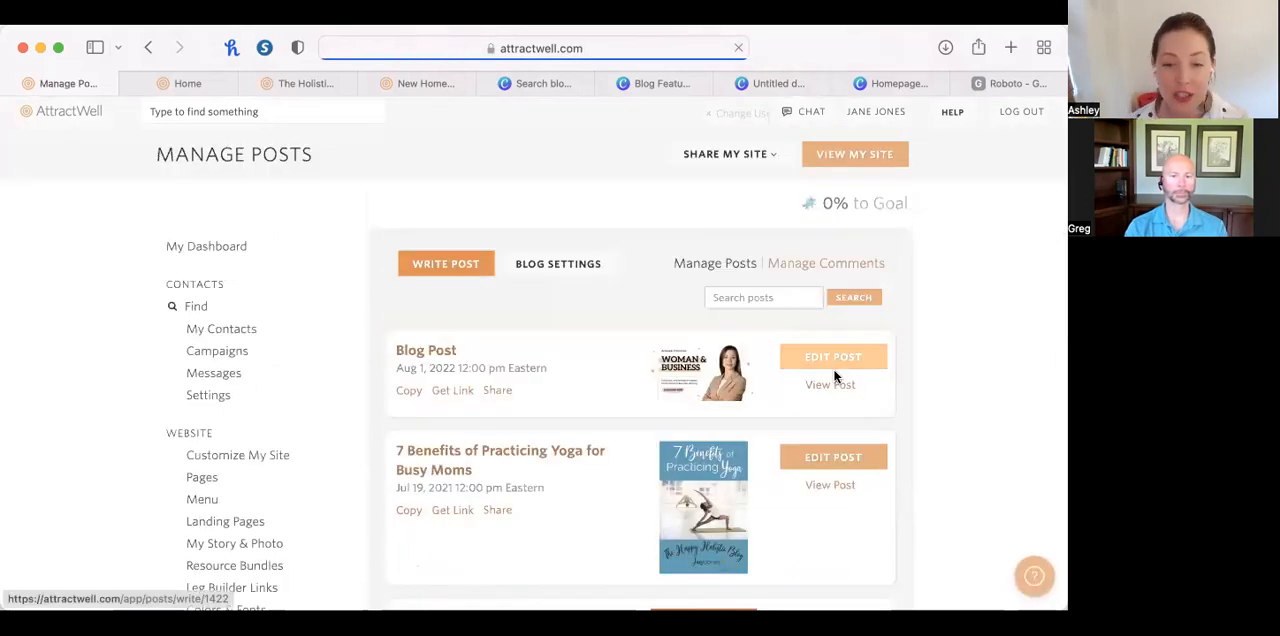
{"action": "left_click", "coordinate": [586, 266]}
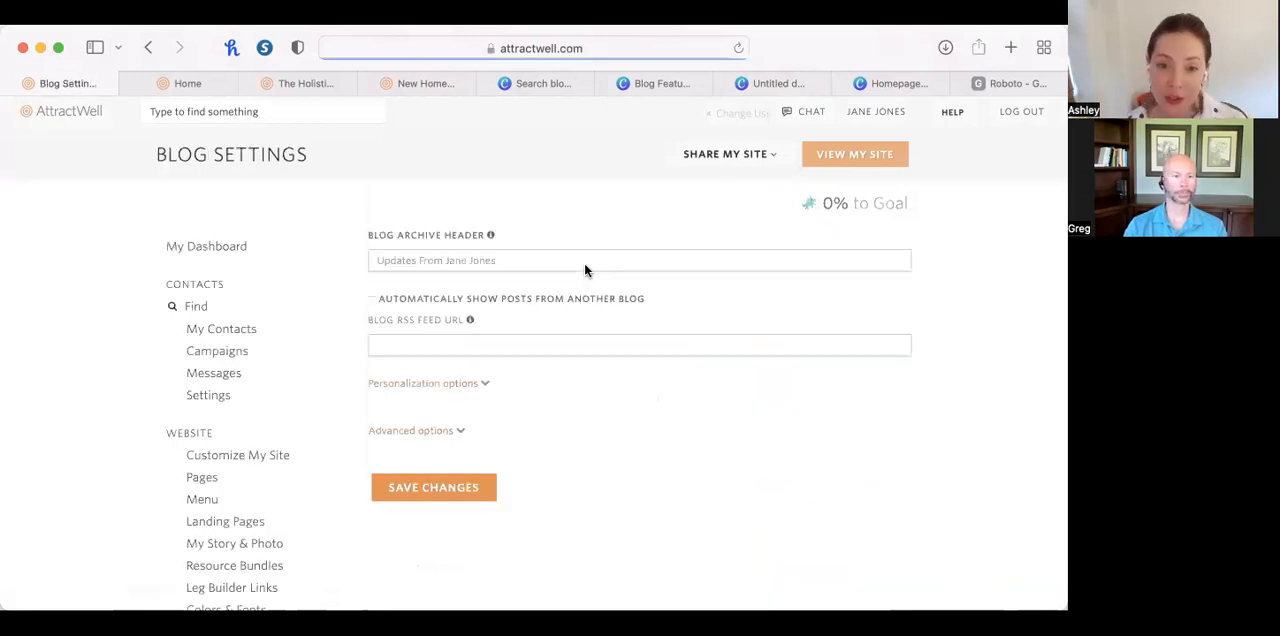
Expand the blog's personalization options and examine the blog page header and footer, individual post footer and extra sidebar content fields.
{"action": "left_click", "coordinate": [436, 383]}
{"action": "scroll", "coordinate": [829, 456], "scroll_direction": "down", "scroll_amount": 3}
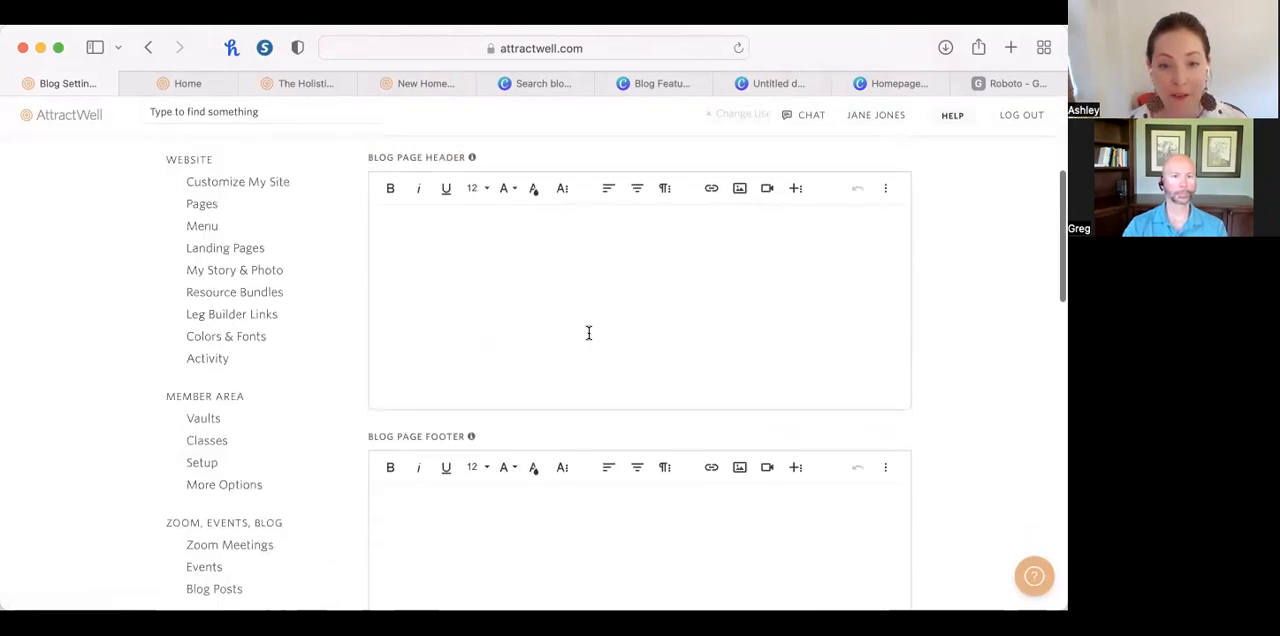
{"action": "scroll", "coordinate": [645, 355], "scroll_direction": "down", "scroll_amount": 4}
{"action": "scroll", "coordinate": [493, 571], "scroll_direction": "down", "scroll_amount": 10}
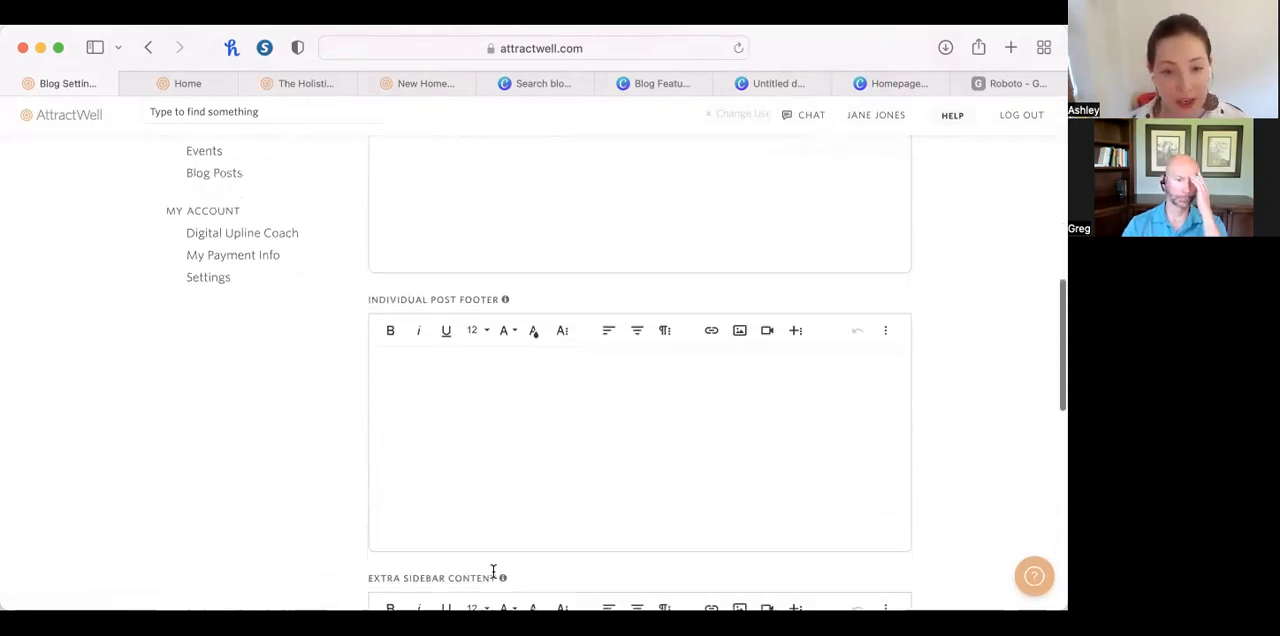
{"action": "scroll", "coordinate": [493, 571], "scroll_direction": "up", "scroll_amount": 10}
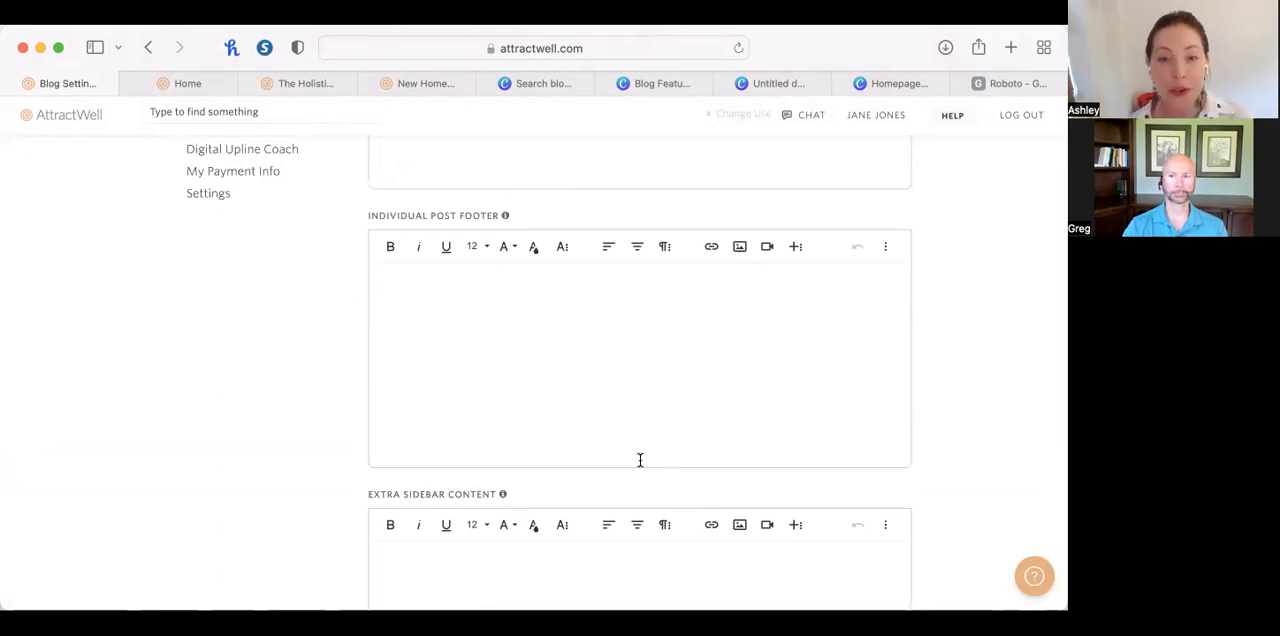
{"action": "scroll", "coordinate": [640, 460], "scroll_direction": "down", "scroll_amount": 1}
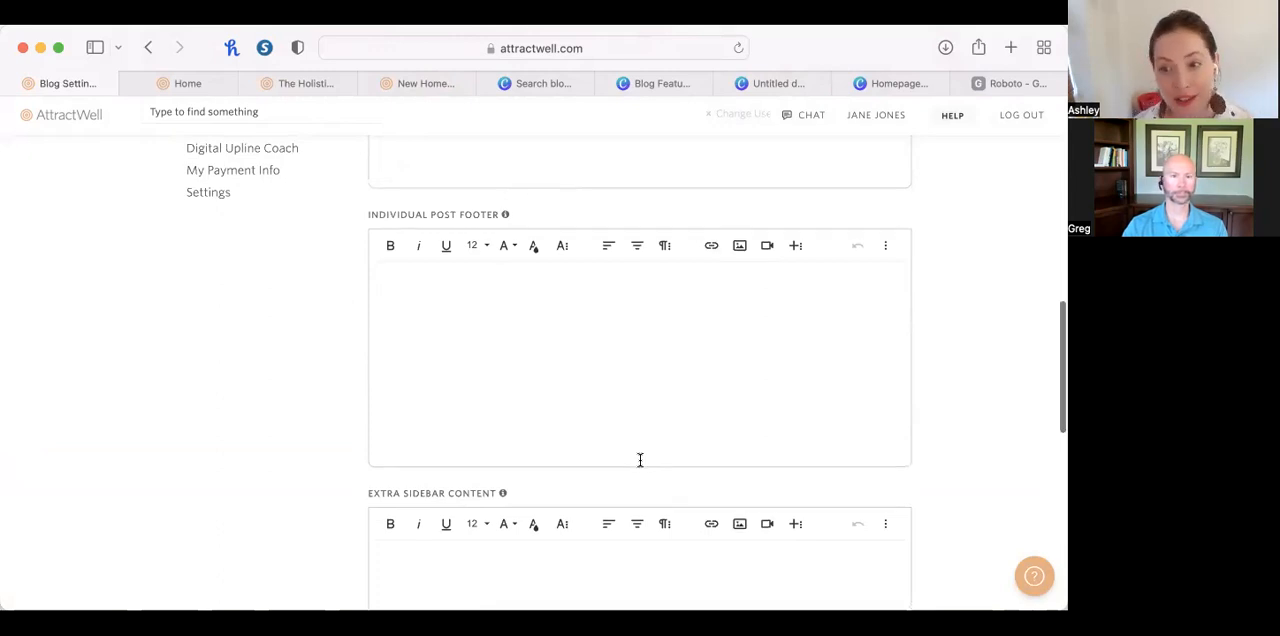
Leave the blog settings and open the website's list of landing pages.
{"action": "scroll", "coordinate": [254, 370], "scroll_direction": "left", "scroll_amount": 5}
{"action": "scroll", "coordinate": [282, 471], "scroll_direction": "down", "scroll_amount": 1}
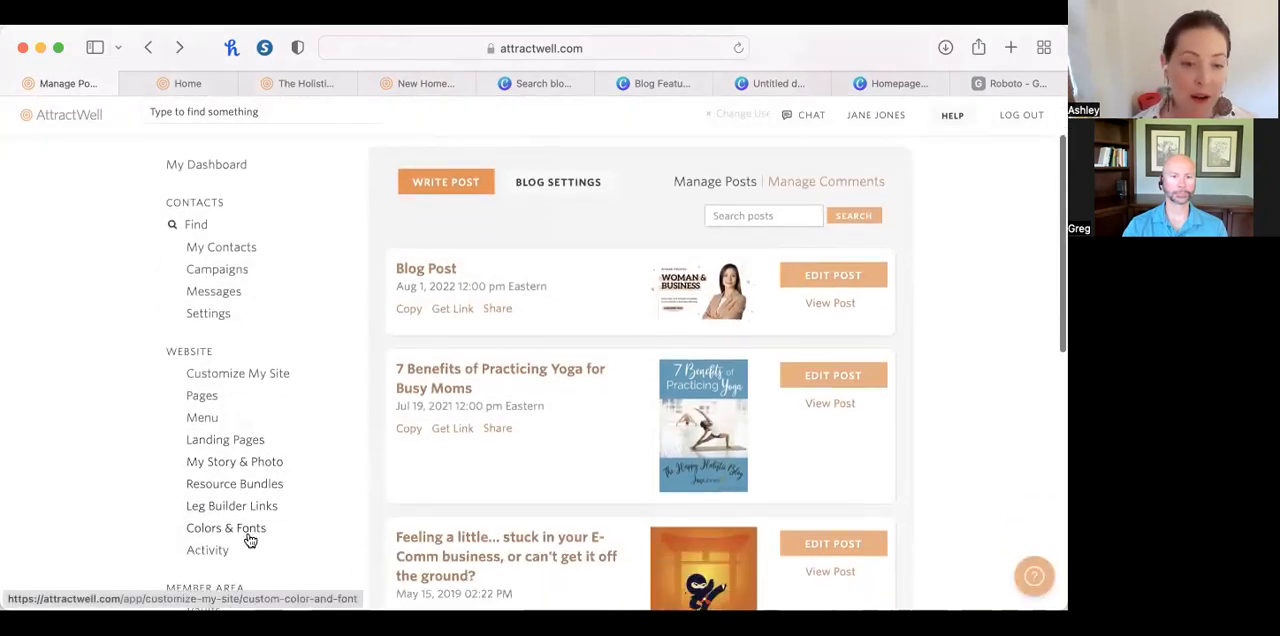
{"action": "left_click", "coordinate": [232, 443]}
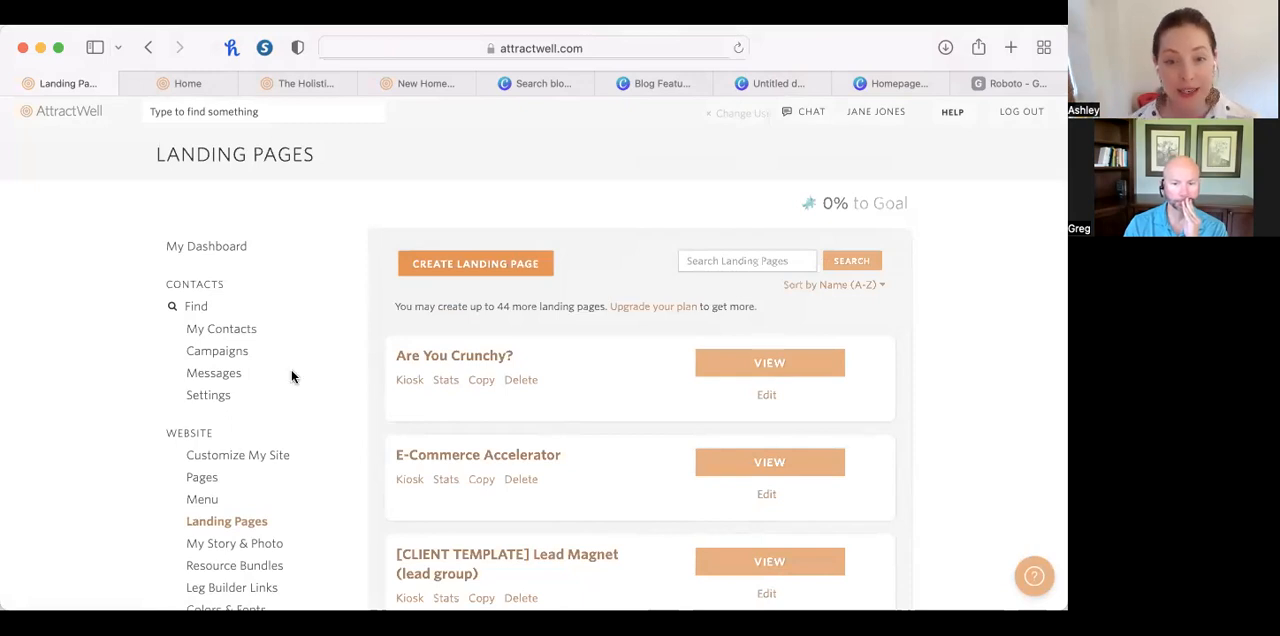
Start a new landing page from the blank Simple Short Form template.
{"action": "left_click", "coordinate": [472, 262]}
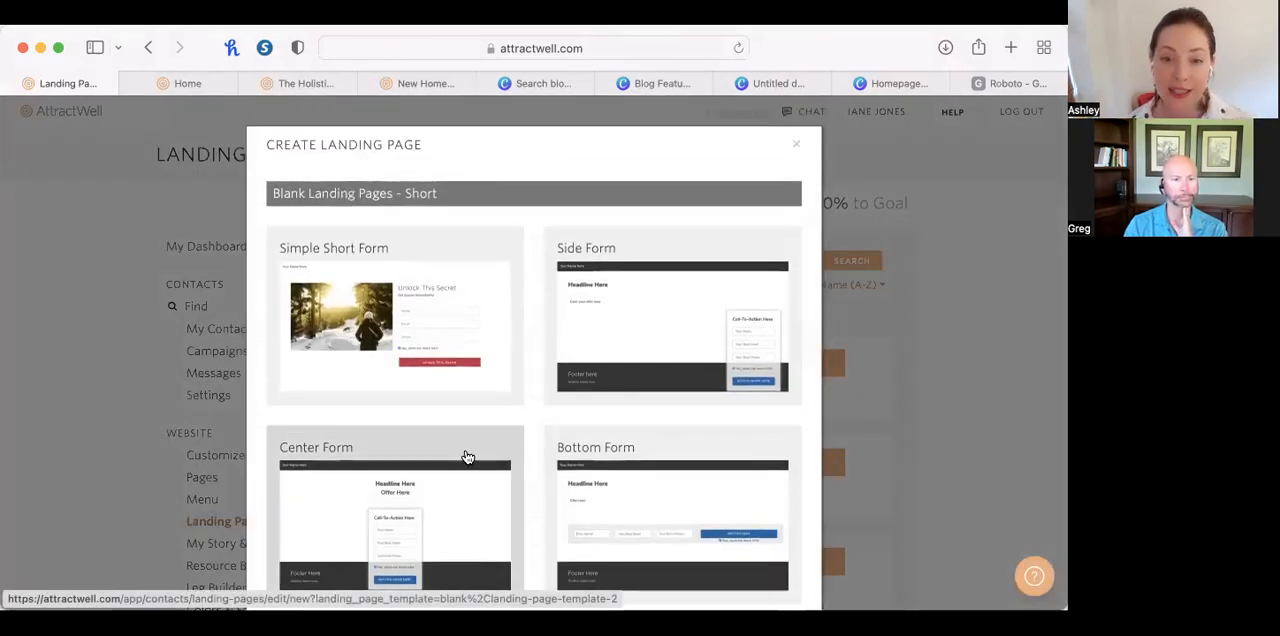
{"action": "scroll", "coordinate": [467, 457], "scroll_direction": "down", "scroll_amount": 1}
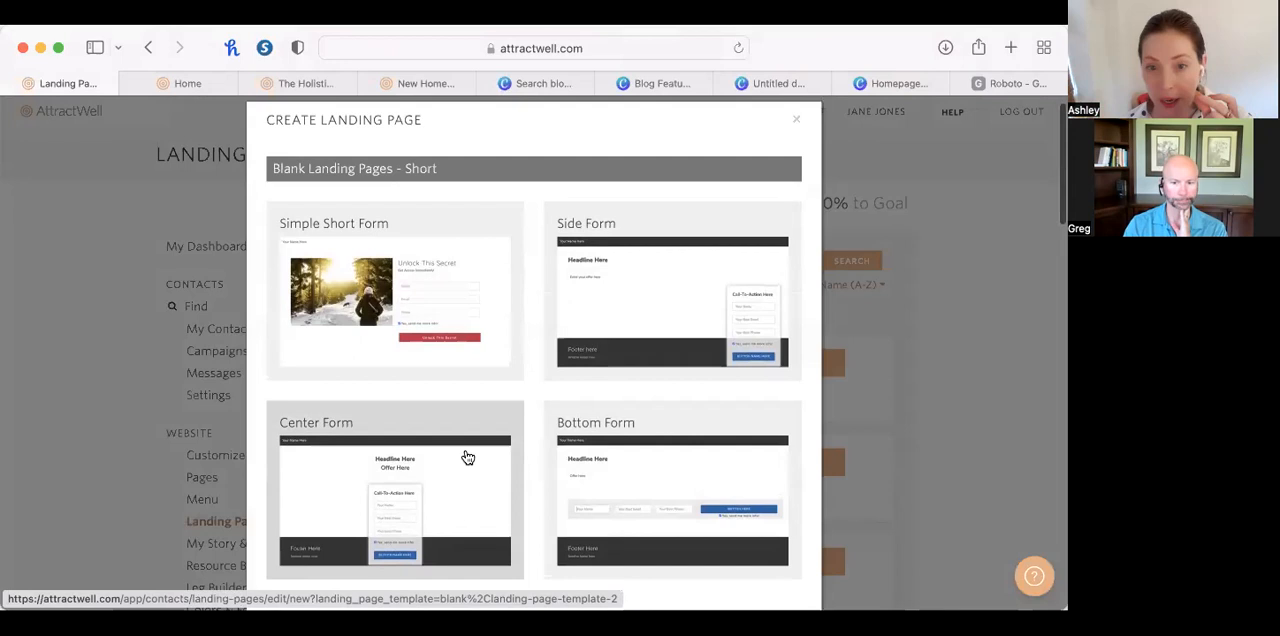
{"action": "scroll", "coordinate": [467, 457], "scroll_direction": "down", "scroll_amount": 1}
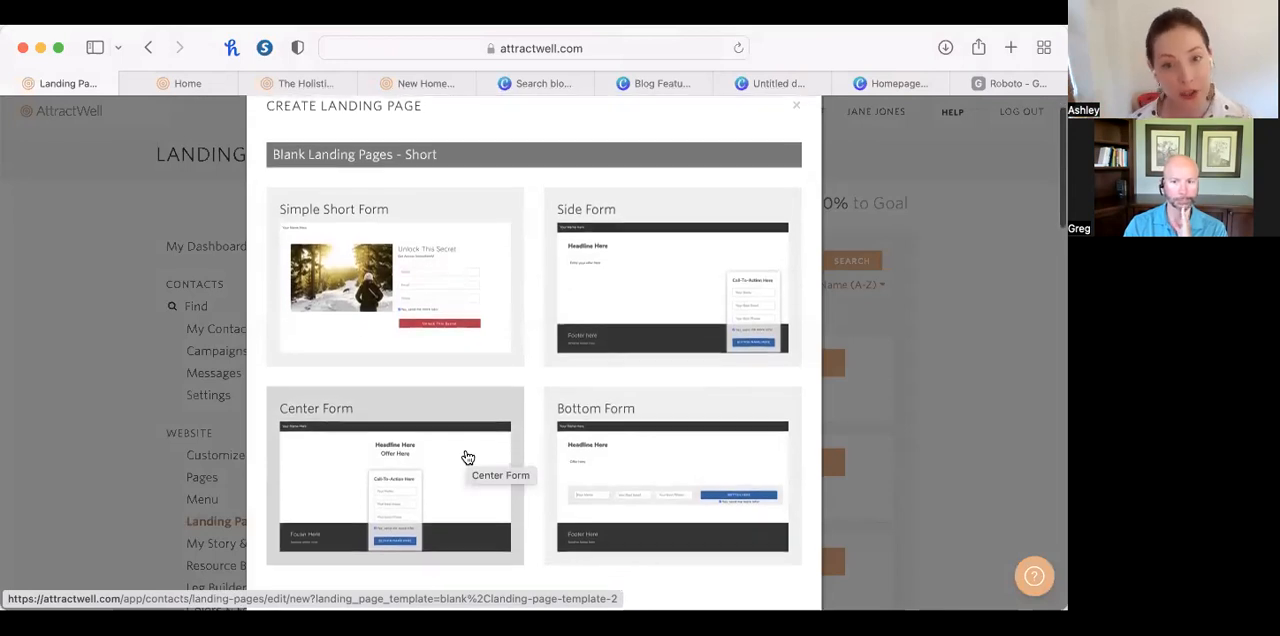
{"action": "left_click", "coordinate": [416, 304]}
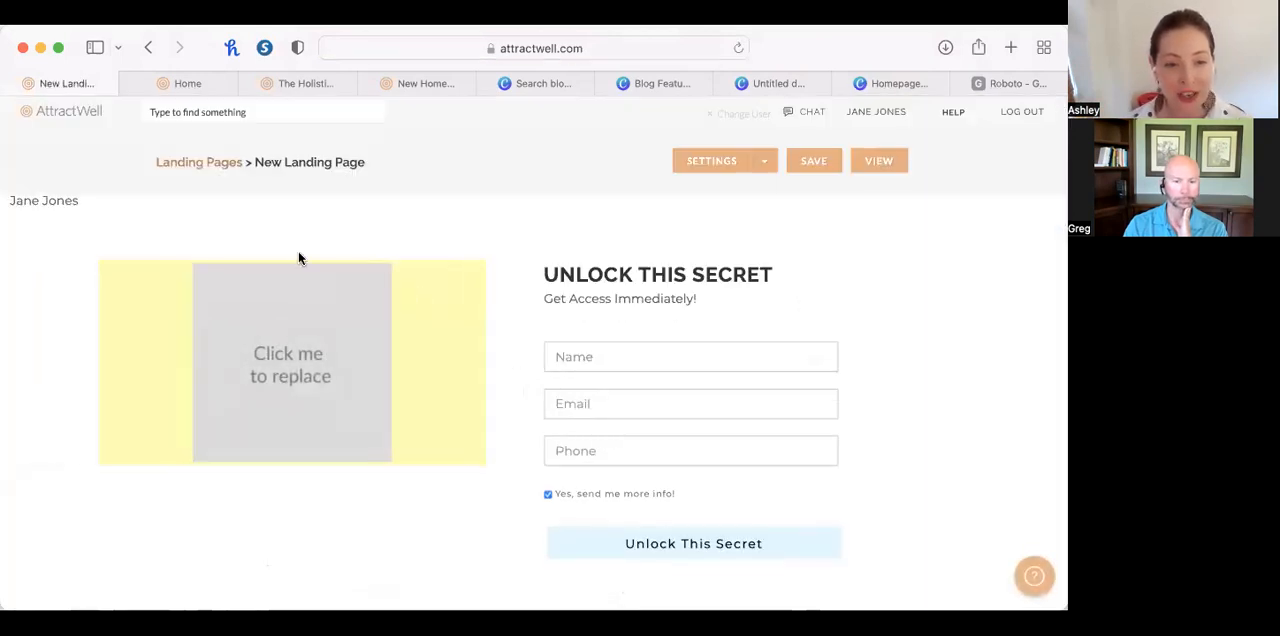
Examine the fonts and formatting options of the landing page's header name and Unlock This Secret button, and compare them with the live home page.
{"action": "double_click", "coordinate": [51, 205]}
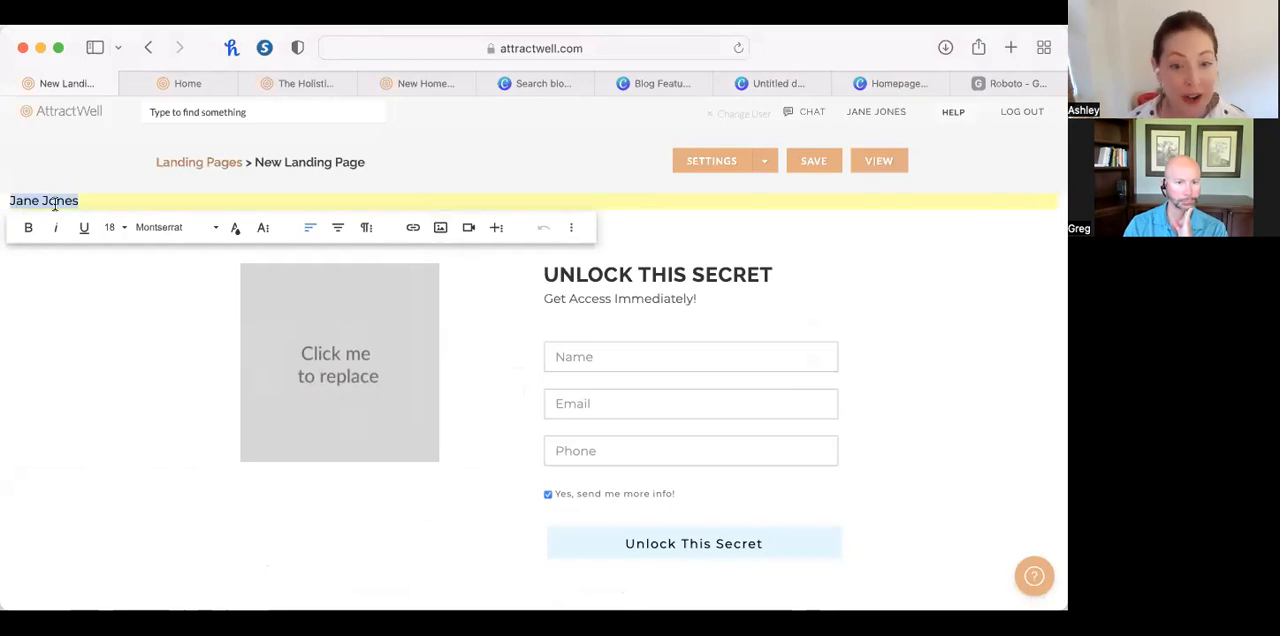
{"action": "left_click", "coordinate": [101, 606]}
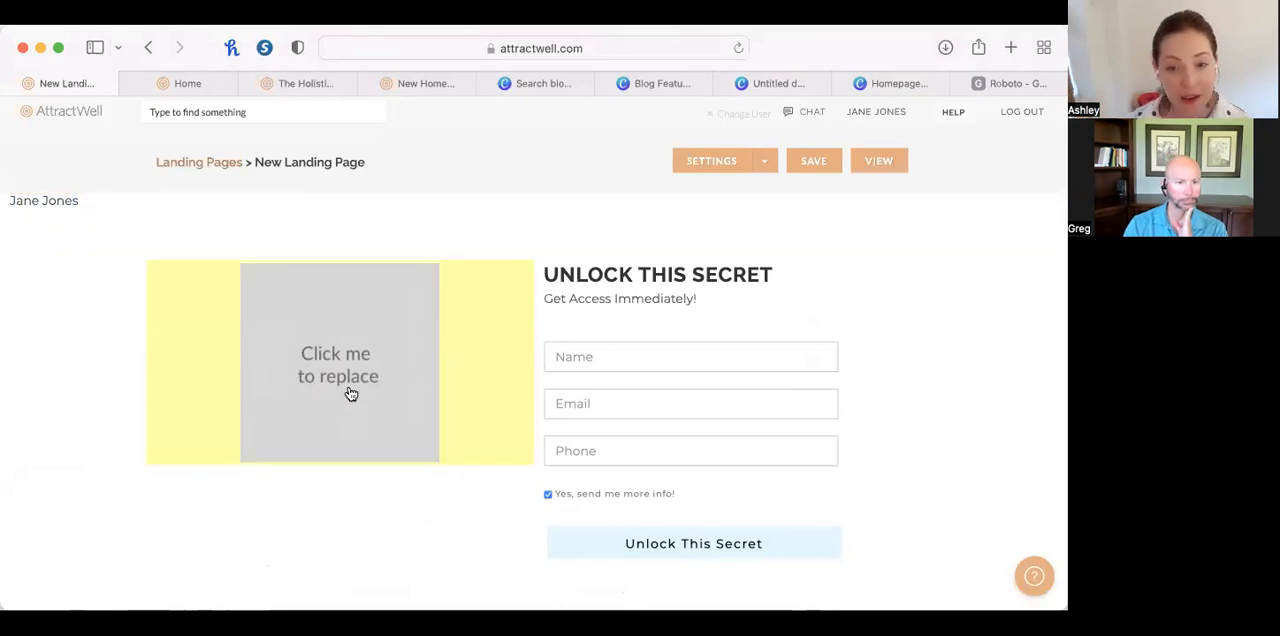
{"action": "left_click", "coordinate": [668, 536]}
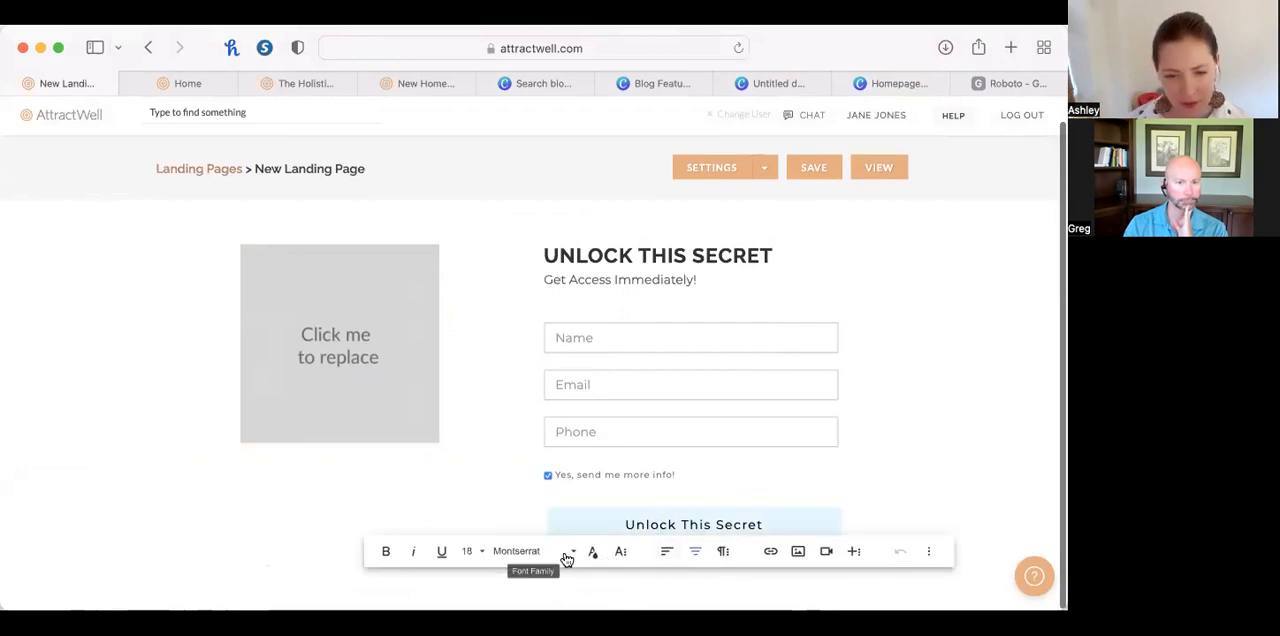
{"action": "left_click", "coordinate": [930, 556]}
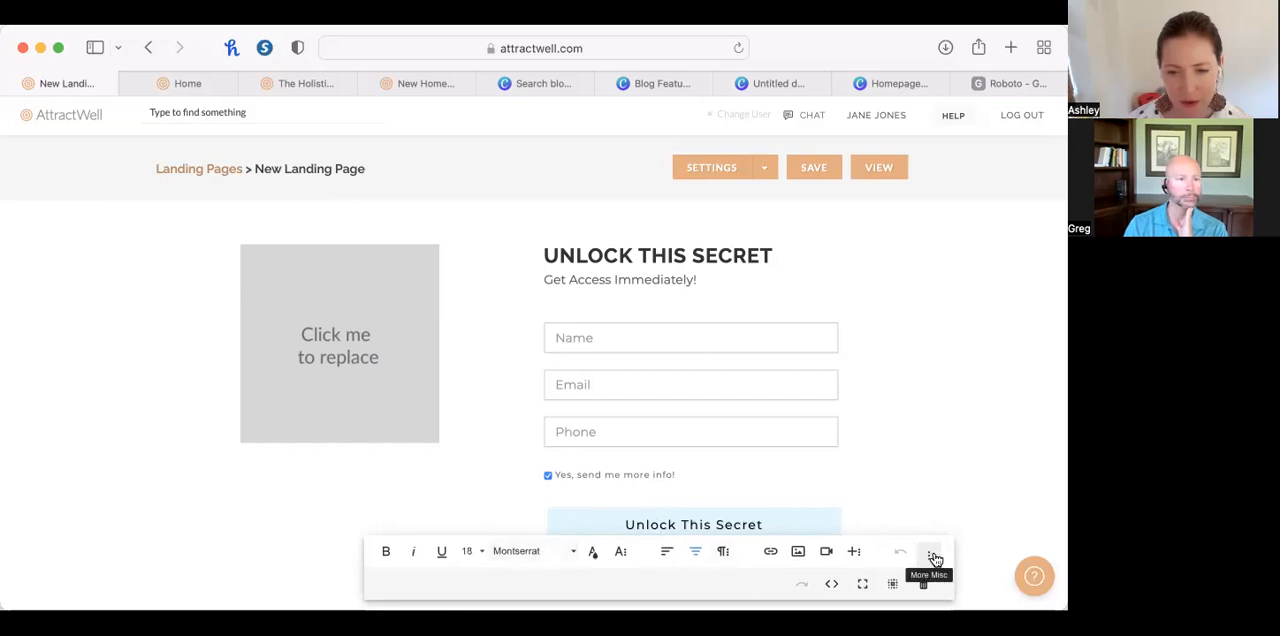
{"action": "left_click", "coordinate": [933, 557]}
{"action": "left_click", "coordinate": [906, 511]}
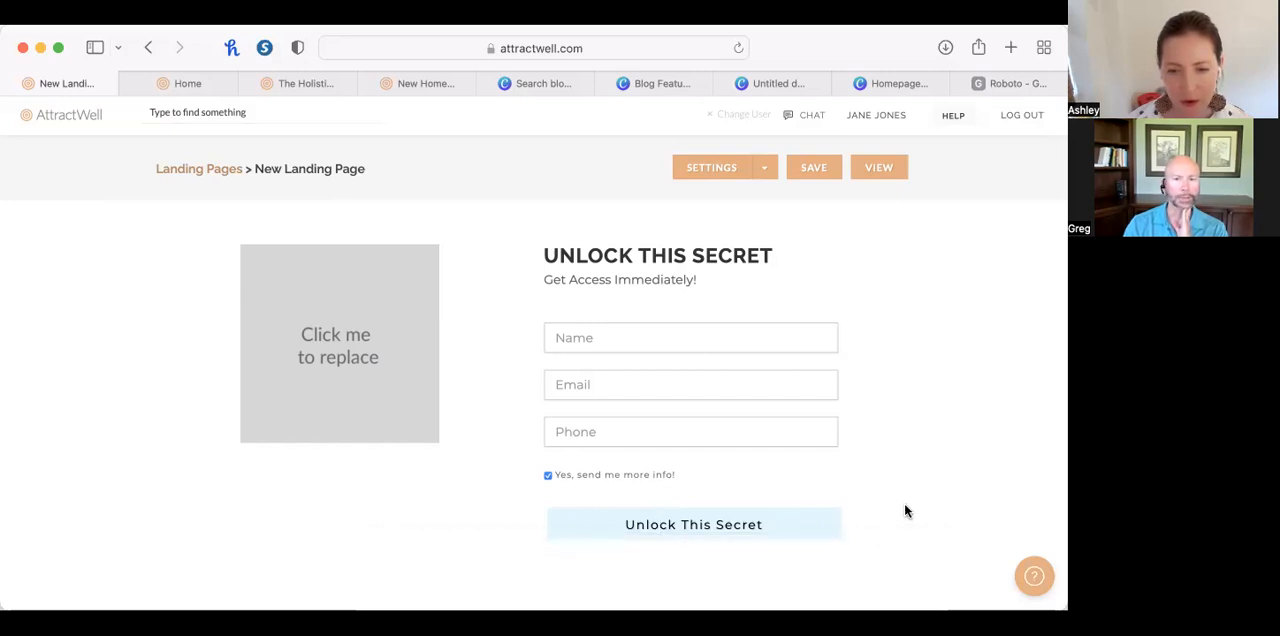
{"action": "left_click", "coordinate": [178, 83]}
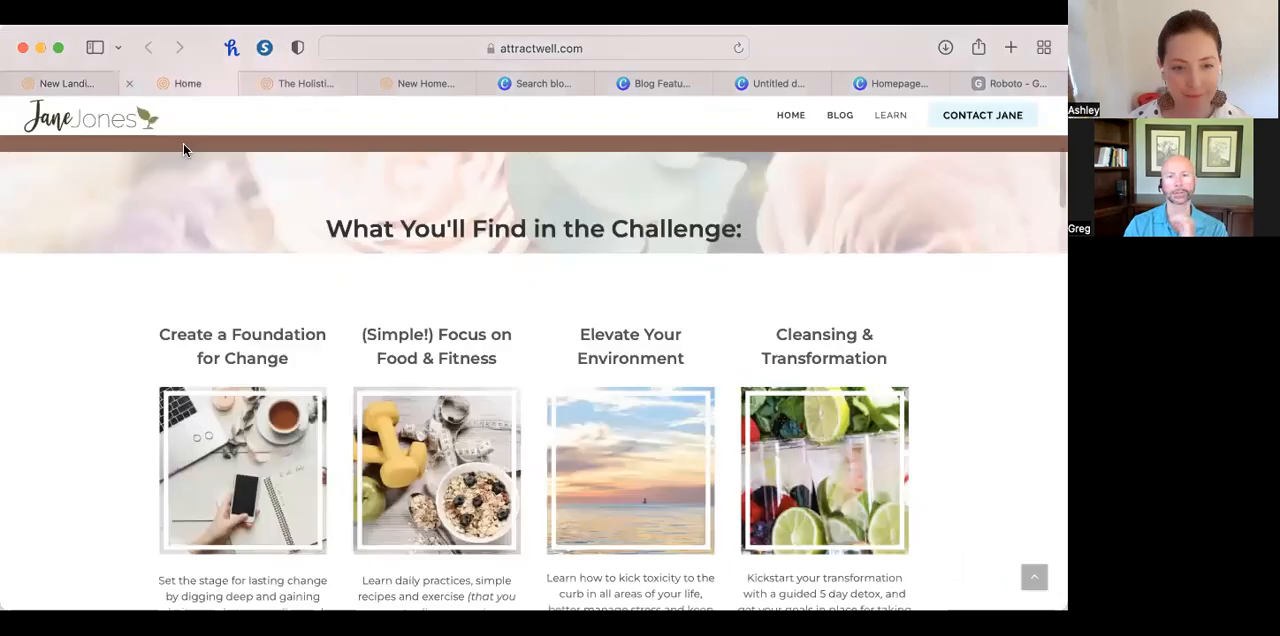
{"action": "left_click", "coordinate": [63, 86]}
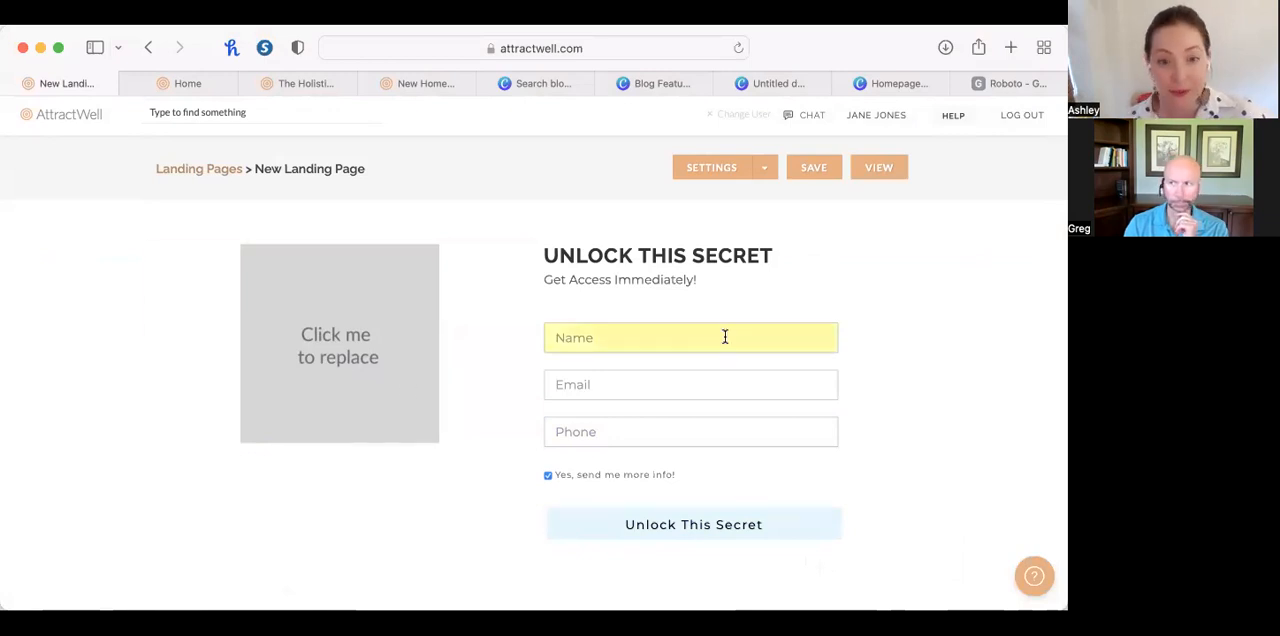
Leave the new landing page without saving, return to the landing pages list and look through the back office's website and member area sections.
{"action": "scroll", "coordinate": [517, 471], "scroll_direction": "left", "scroll_amount": 2}
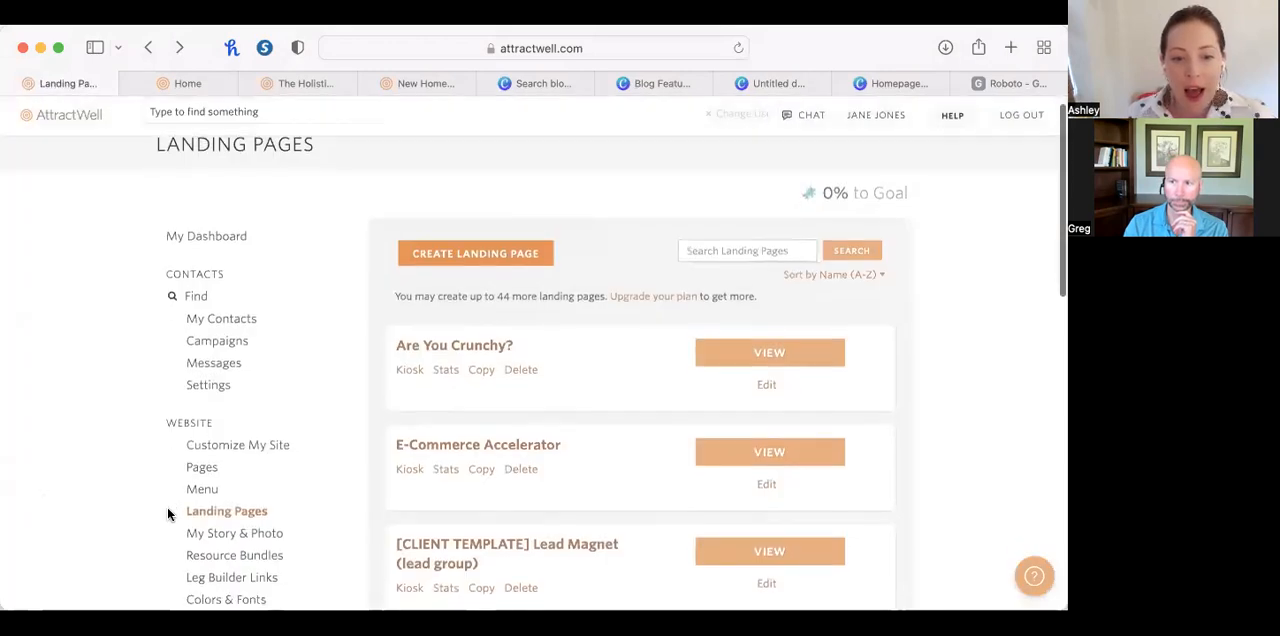
{"action": "scroll", "coordinate": [168, 510], "scroll_direction": "down", "scroll_amount": 5}
{"action": "scroll", "coordinate": [168, 514], "scroll_direction": "down", "scroll_amount": 2}
{"action": "scroll", "coordinate": [168, 514], "scroll_direction": "down", "scroll_amount": 1}
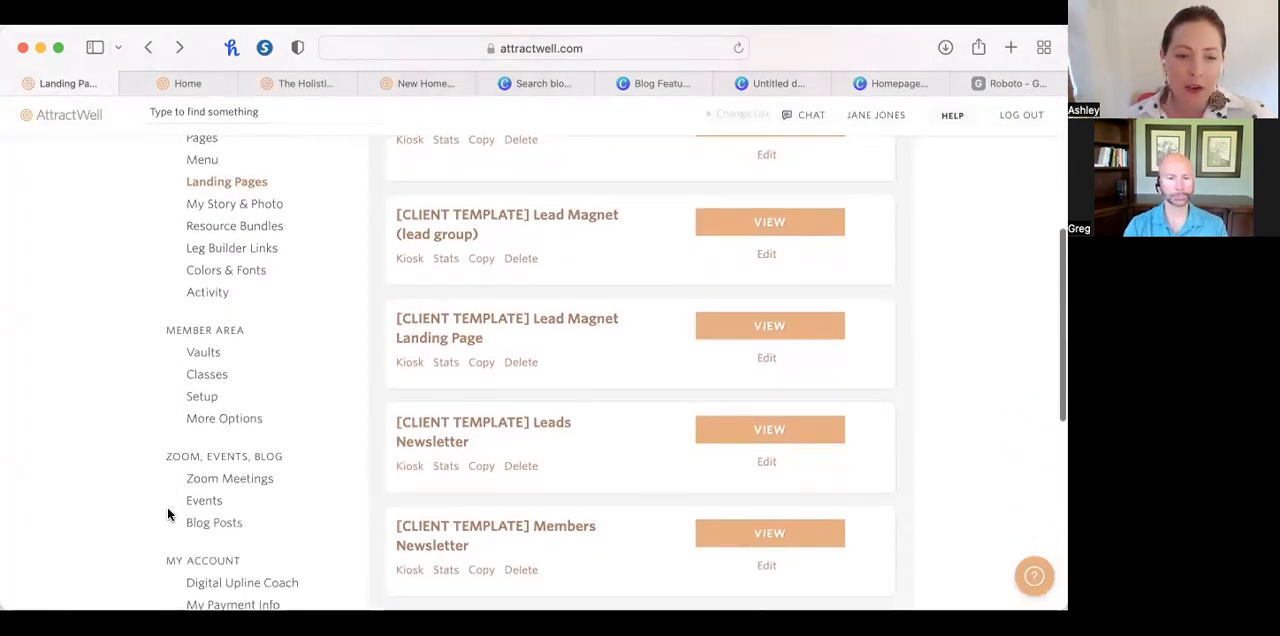
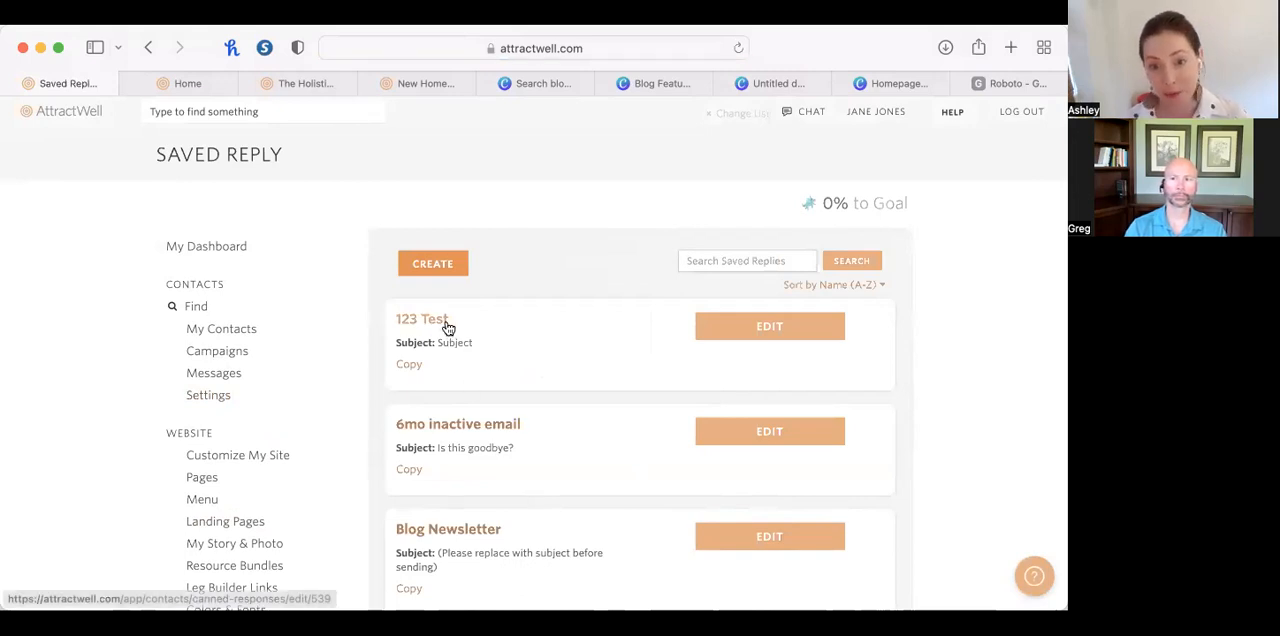
Start a new saved reply and go to its empty message body, leaving the name and subject blank.
{"action": "left_click", "coordinate": [445, 268]}
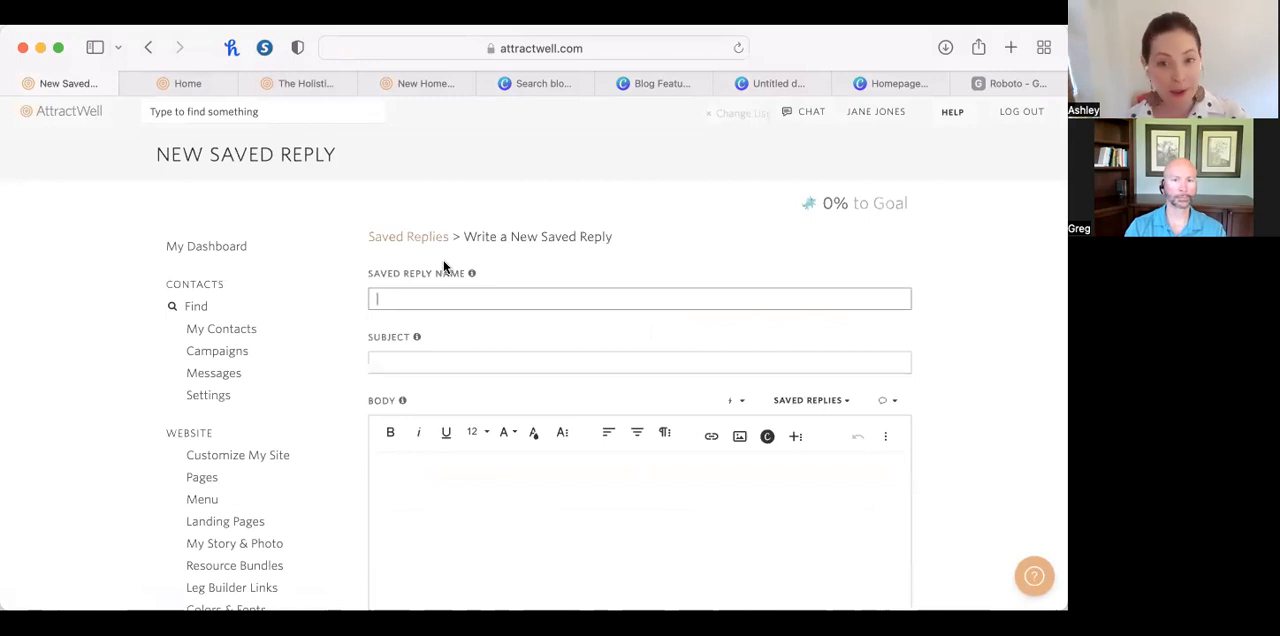
{"action": "scroll", "coordinate": [437, 251], "scroll_direction": "down", "scroll_amount": 3}
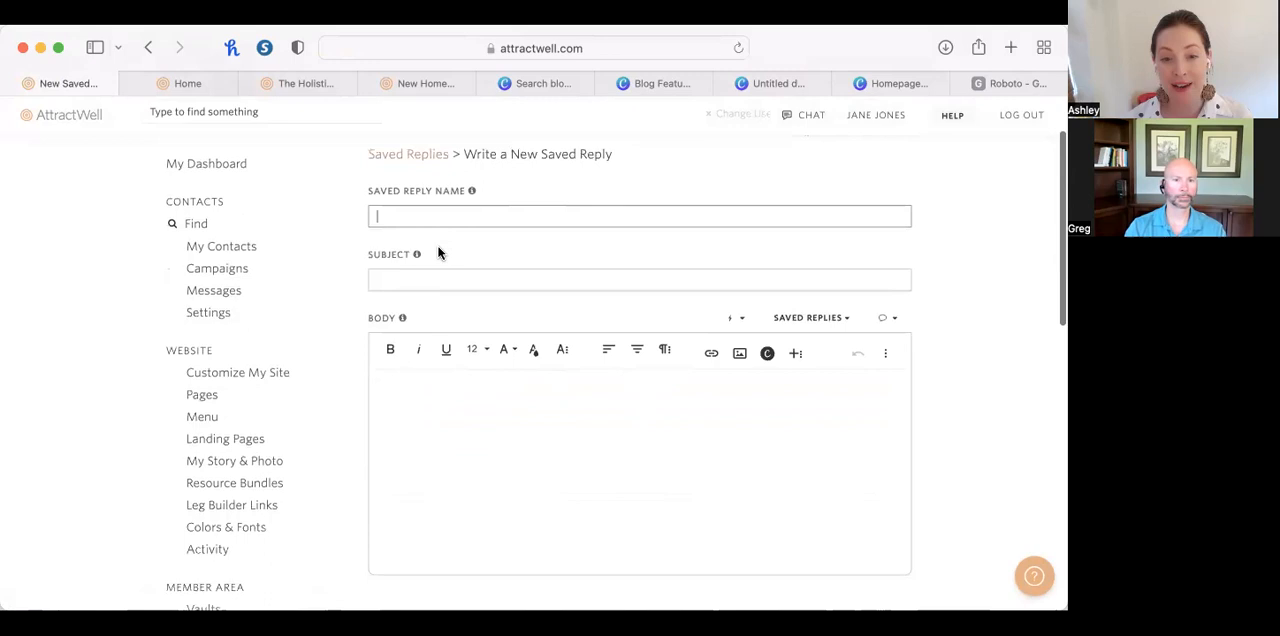
{"action": "left_click", "coordinate": [440, 429]}
{"action": "left_click", "coordinate": [371, 210]}
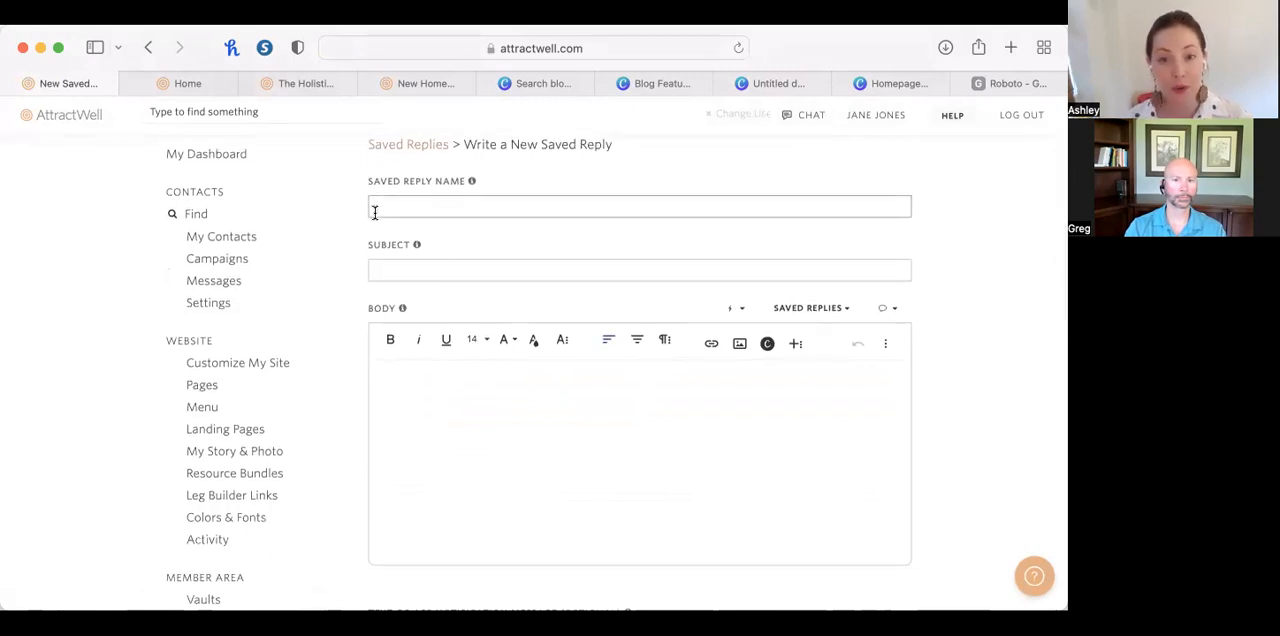
{"action": "left_click", "coordinate": [397, 263]}
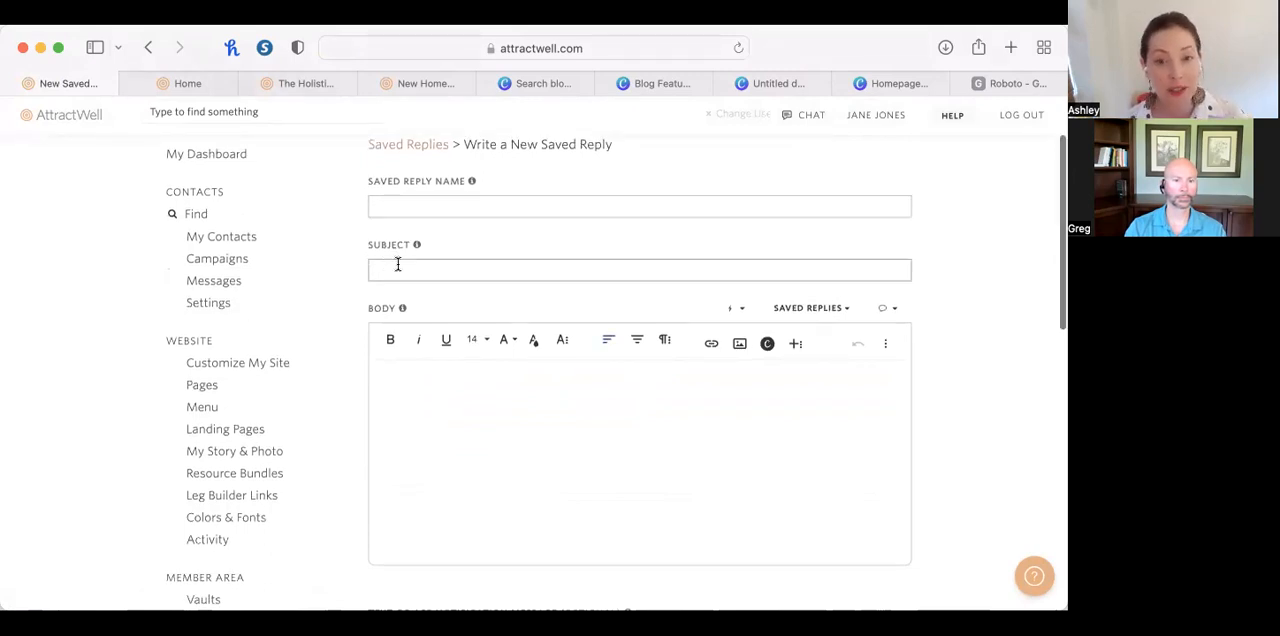
{"action": "left_click", "coordinate": [587, 487]}
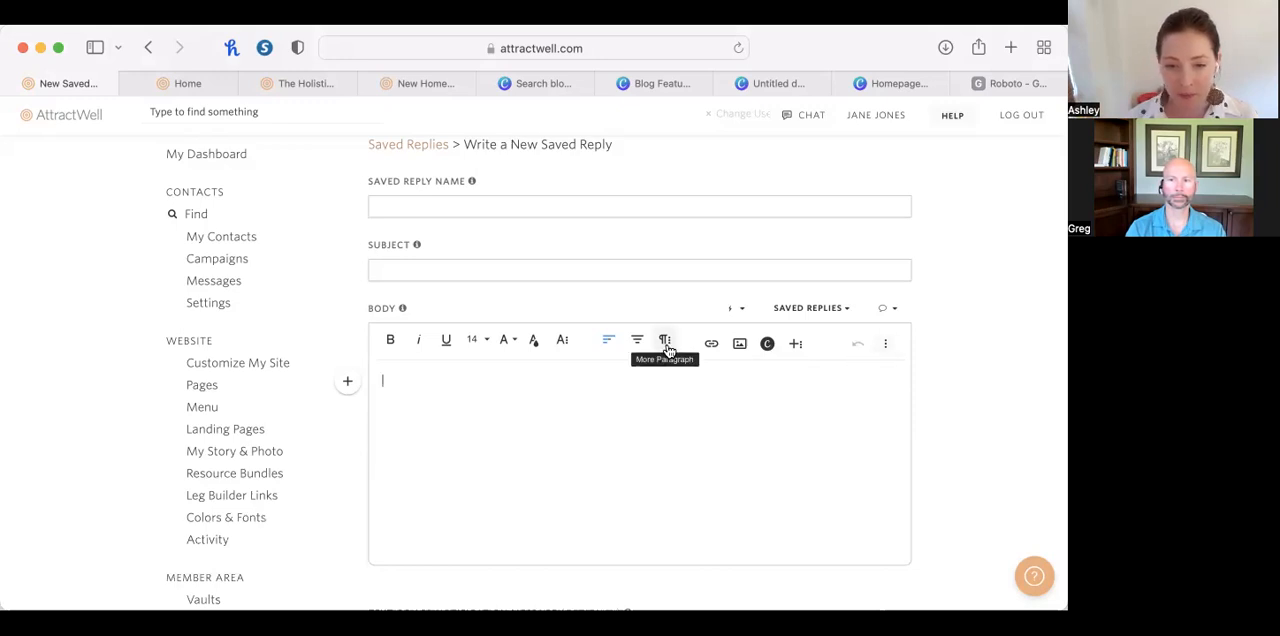
Insert a table with one row and two columns into the saved reply's body.
{"action": "left_click", "coordinate": [563, 345]}
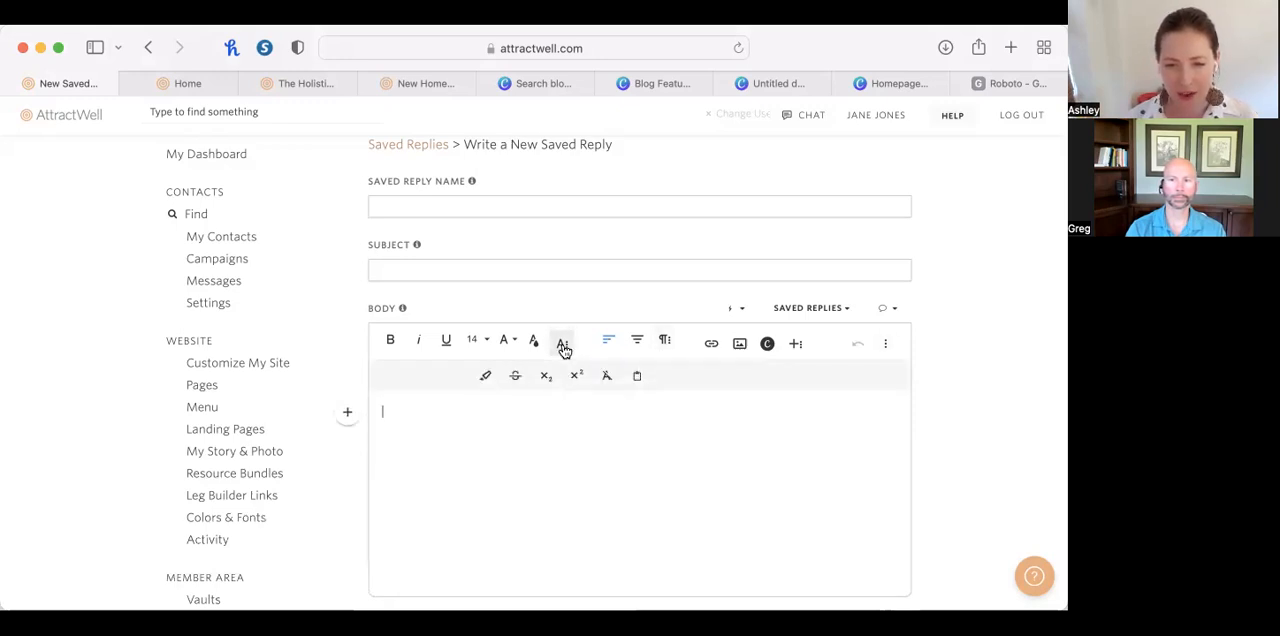
{"action": "left_click", "coordinate": [665, 345]}
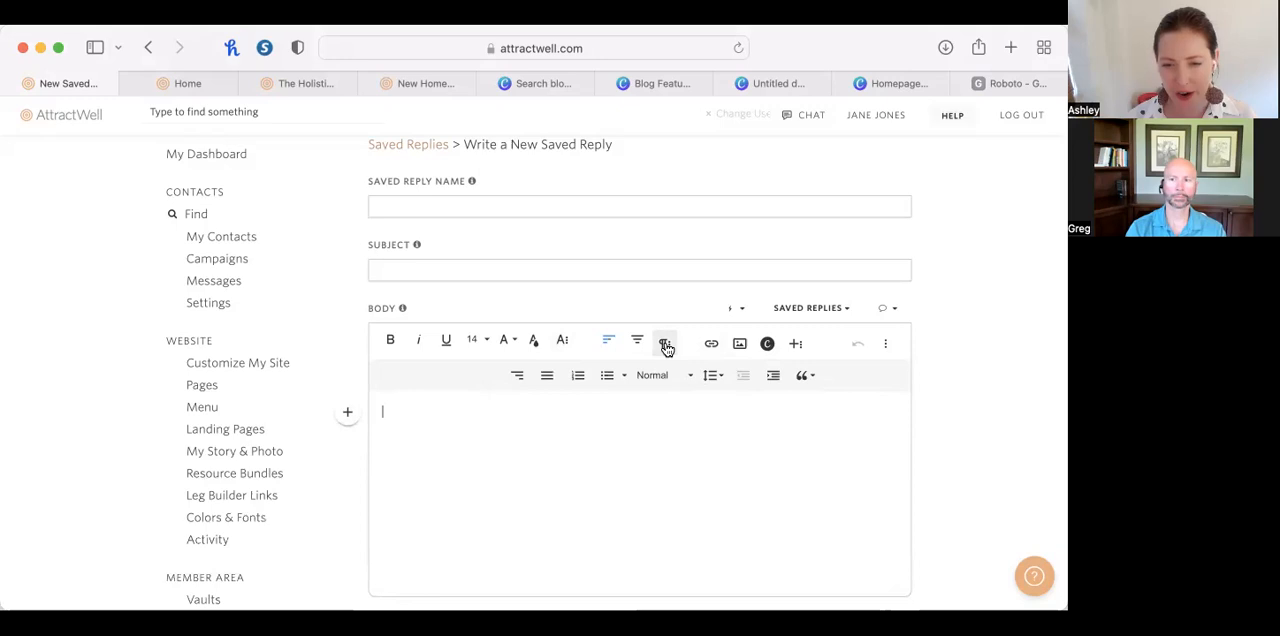
{"action": "left_click", "coordinate": [795, 344]}
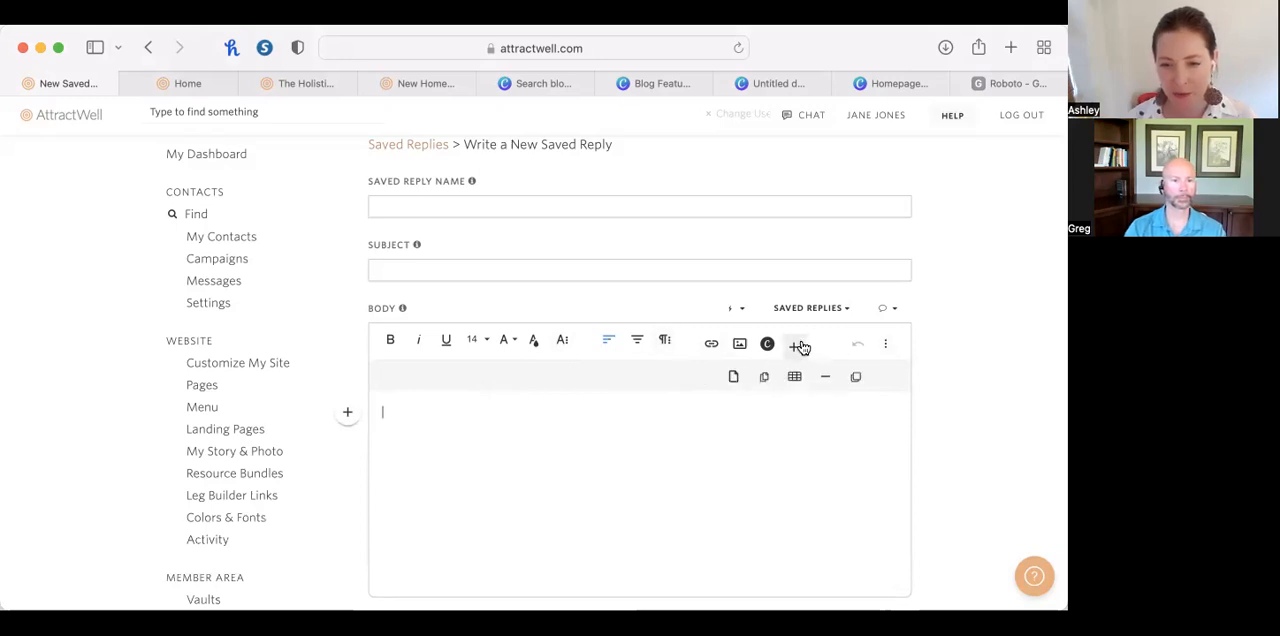
{"action": "left_click", "coordinate": [795, 377]}
{"action": "left_click", "coordinate": [806, 422]}
{"action": "left_click", "coordinate": [508, 410]}
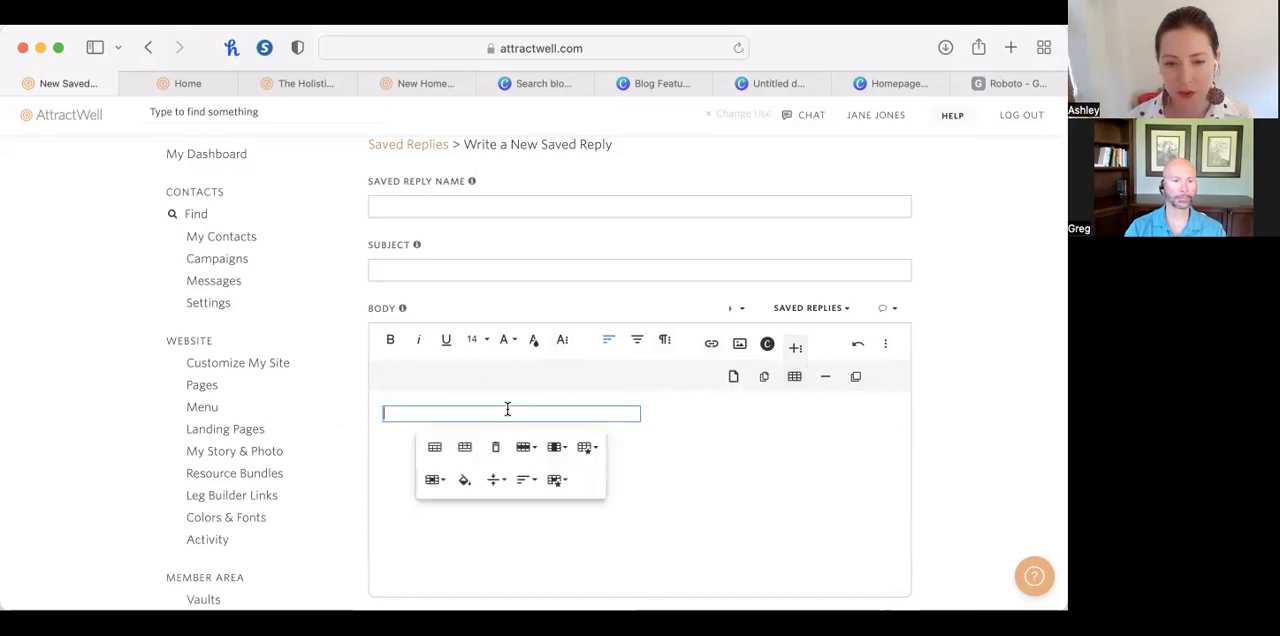
{"action": "left_click", "coordinate": [738, 420]}
{"action": "left_click", "coordinate": [580, 420]}
{"action": "left_click", "coordinate": [580, 420]}
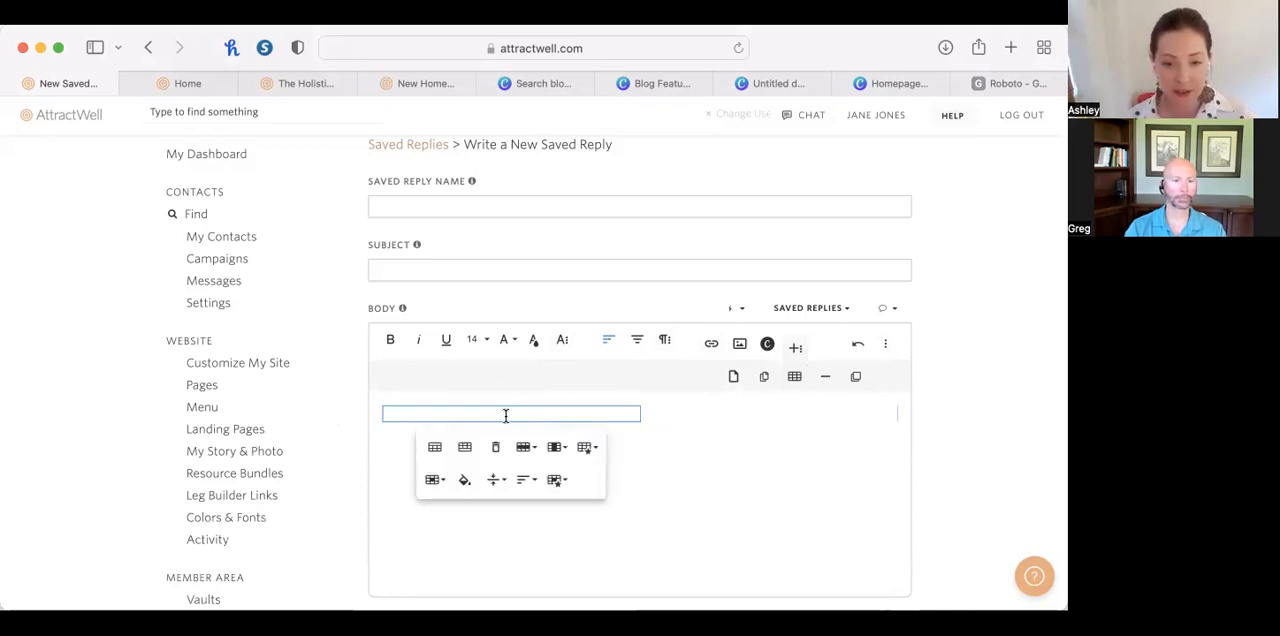
Open Canva for a new body image with the design type Logo, file type Image and the default size.
{"action": "left_click", "coordinate": [738, 343]}
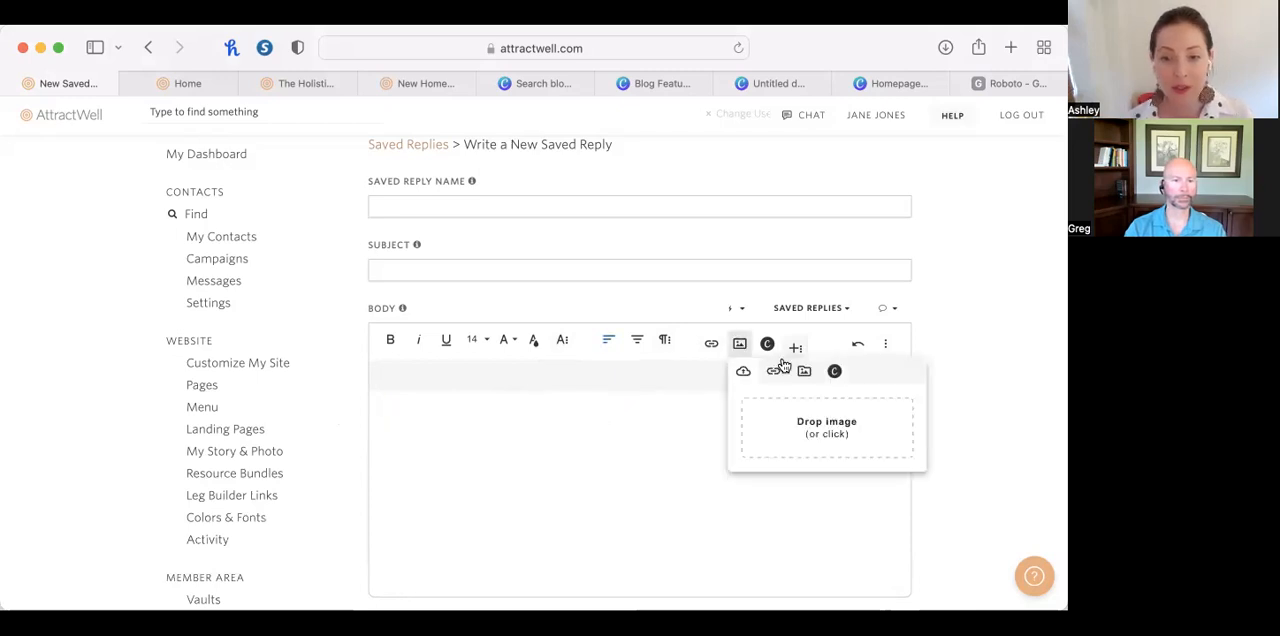
{"action": "left_click", "coordinate": [836, 372]}
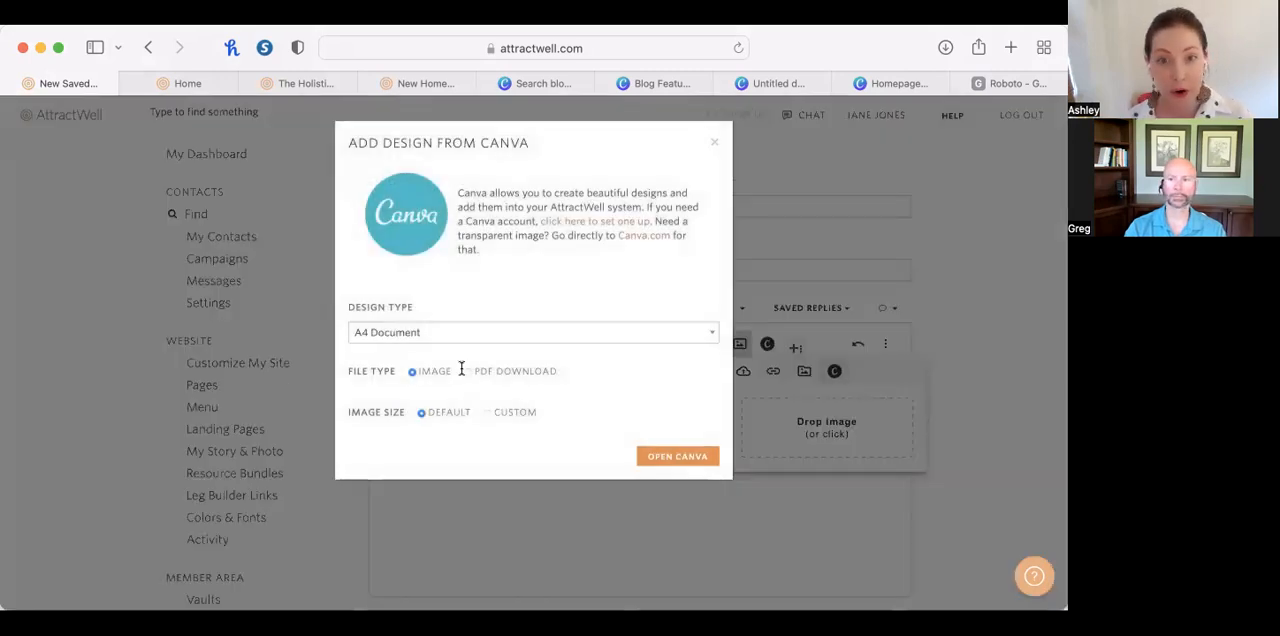
{"action": "left_click", "coordinate": [412, 338]}
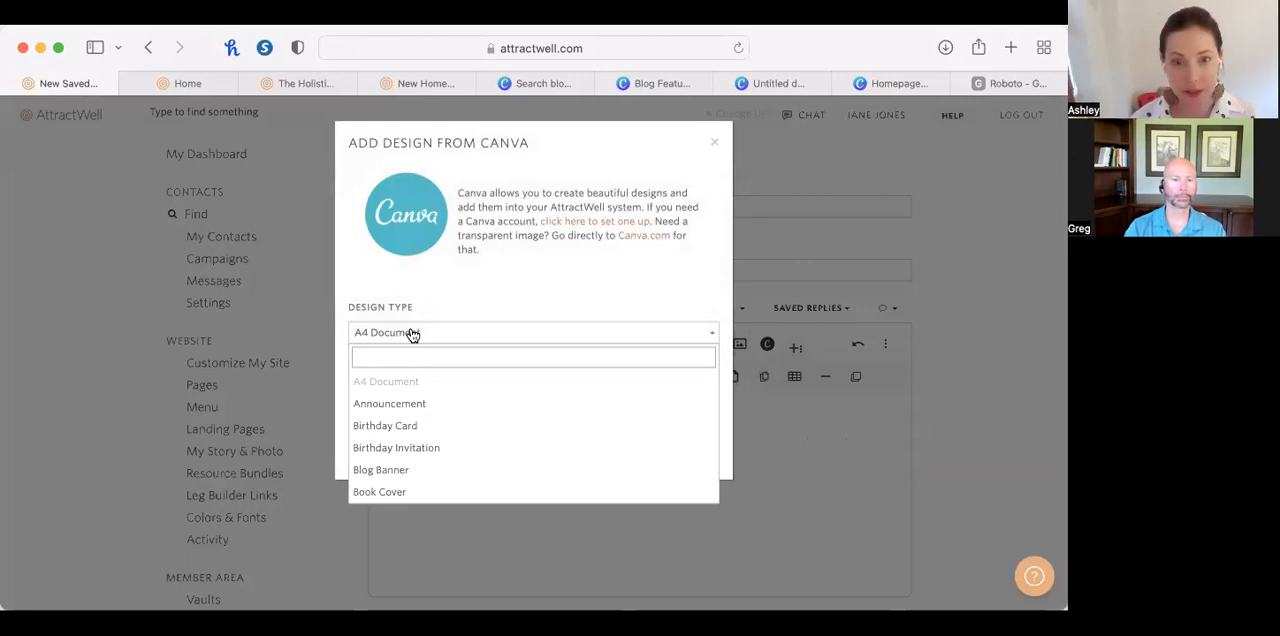
{"action": "type", "text": "logo"}
{"action": "key", "text": "Return"}
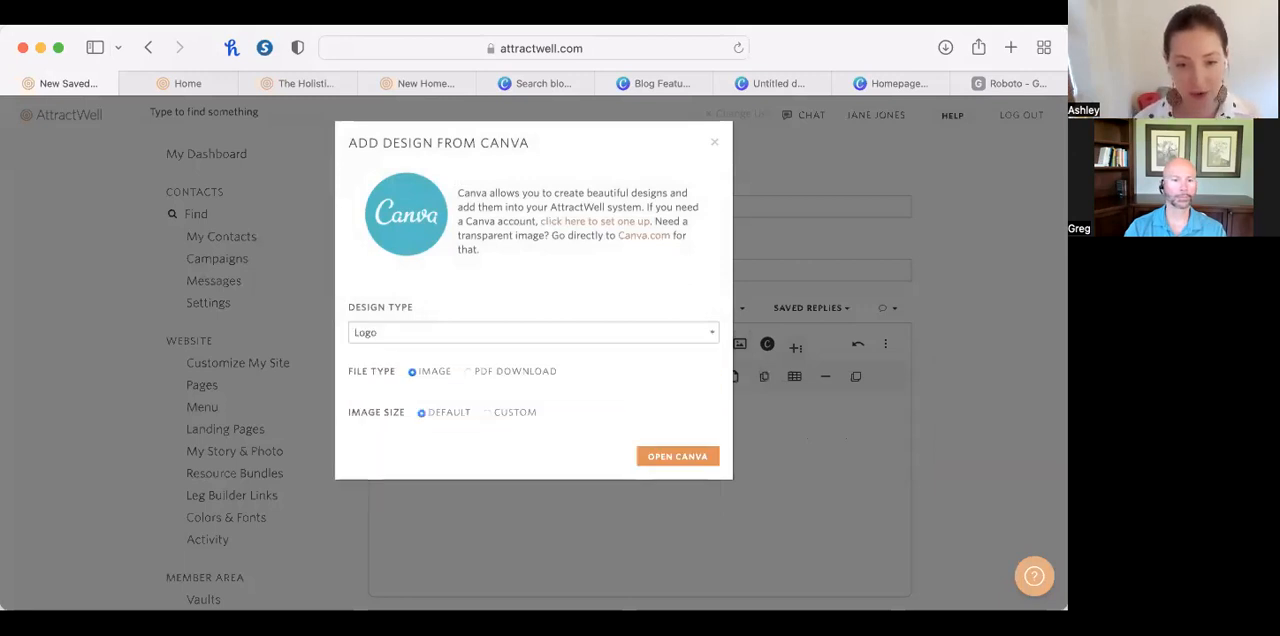
{"action": "left_click", "coordinate": [676, 460]}
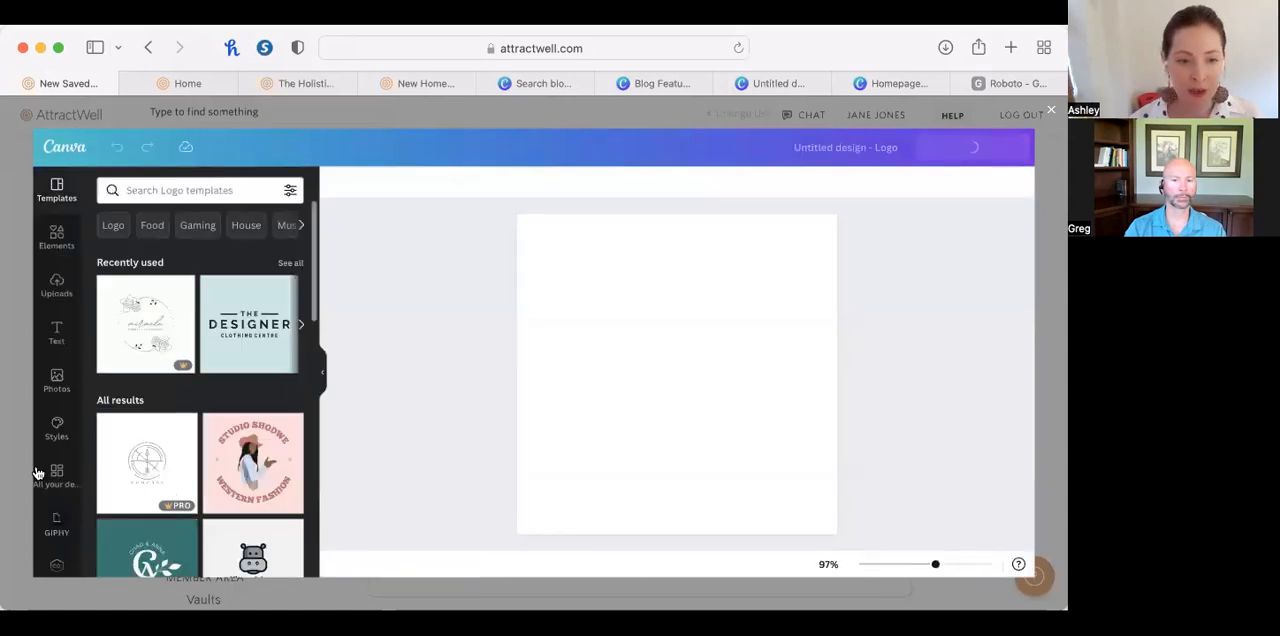
Apply the Join the Challenge page of the Homepage Images template from the existing designs and send it to AttractWell.
{"action": "left_click", "coordinate": [45, 474]}
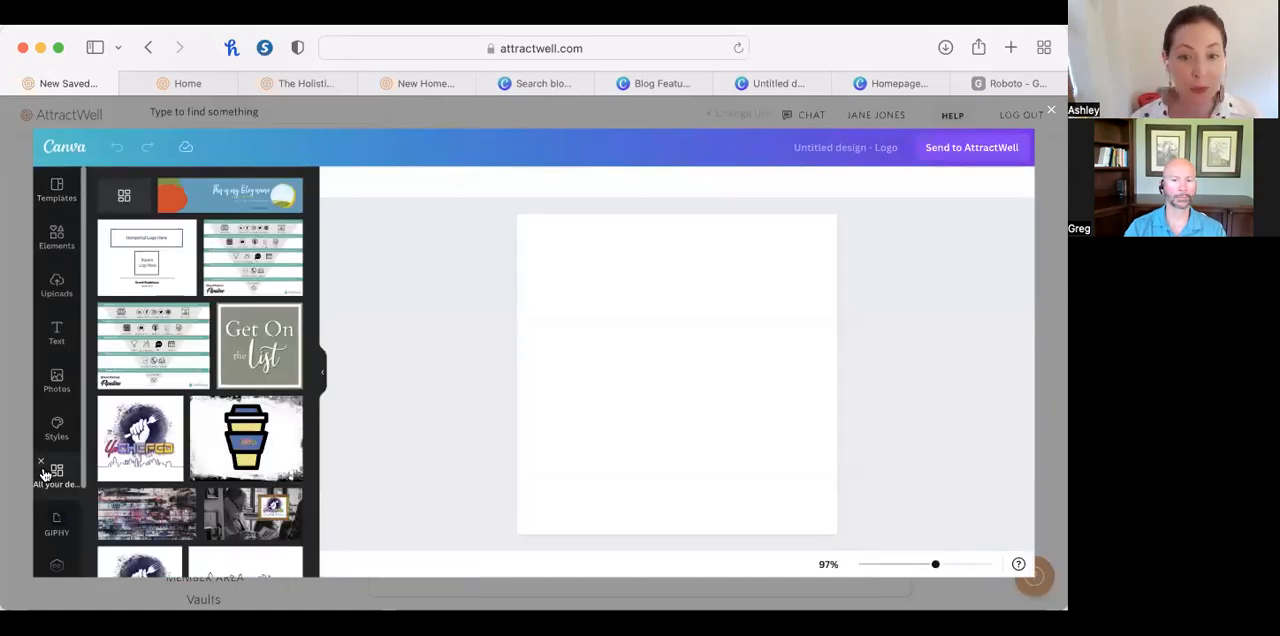
{"action": "left_click", "coordinate": [272, 355]}
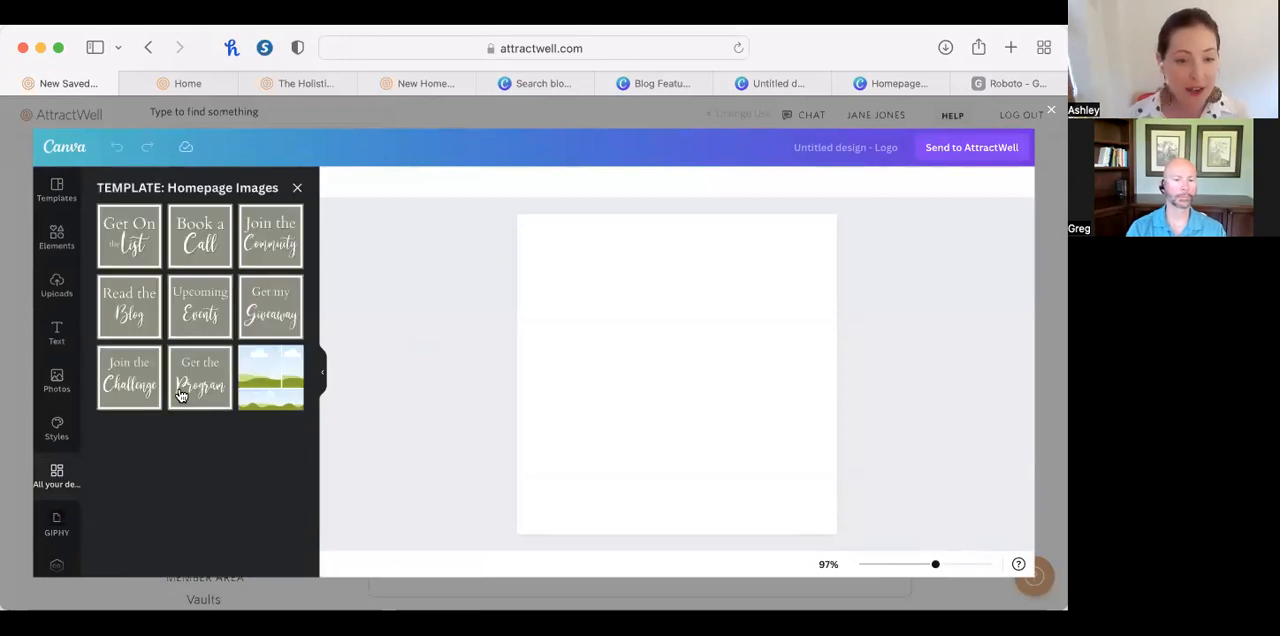
{"action": "left_click", "coordinate": [129, 382]}
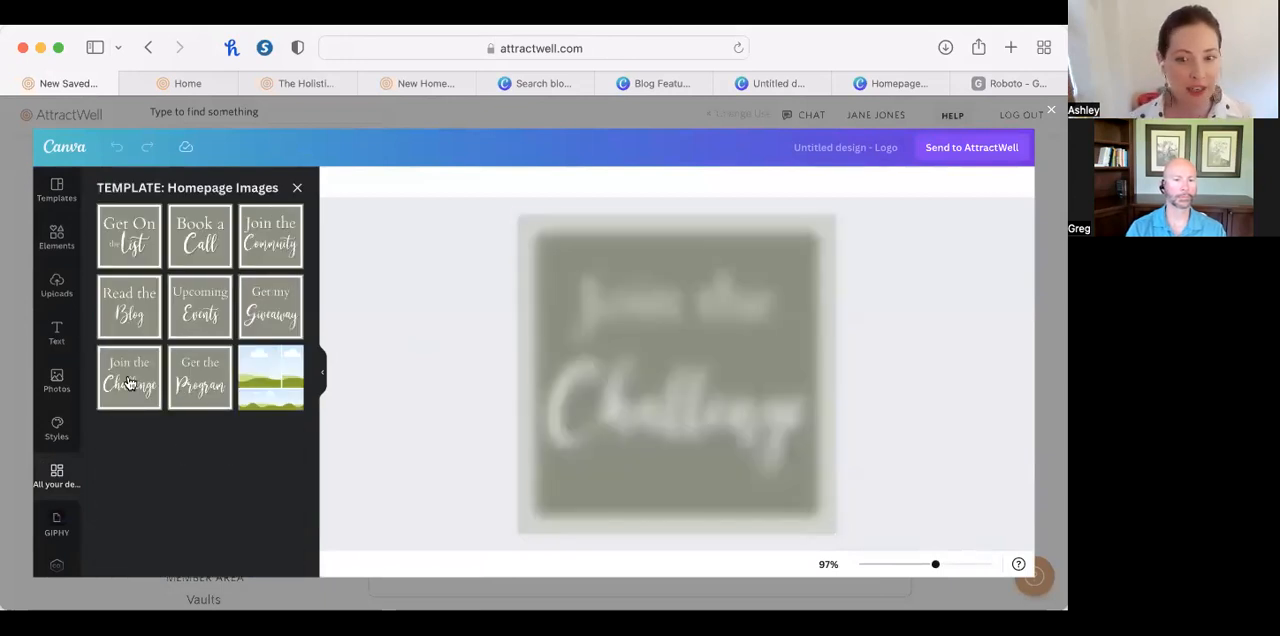
{"action": "left_click", "coordinate": [986, 145]}
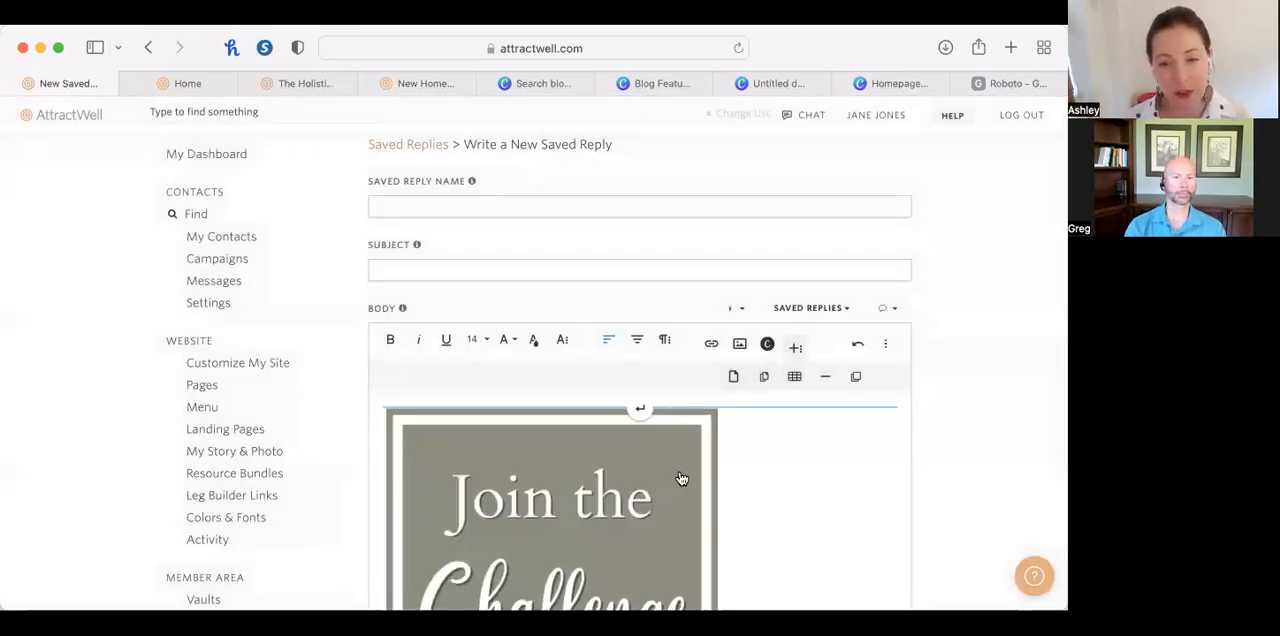
Set the width of the Join the Challenge image in the message body to 300.
{"action": "scroll", "coordinate": [686, 490], "scroll_direction": "down", "scroll_amount": 2}
{"action": "left_click", "coordinate": [697, 527]}
{"action": "scroll", "coordinate": [696, 536], "scroll_direction": "down", "scroll_amount": 1}
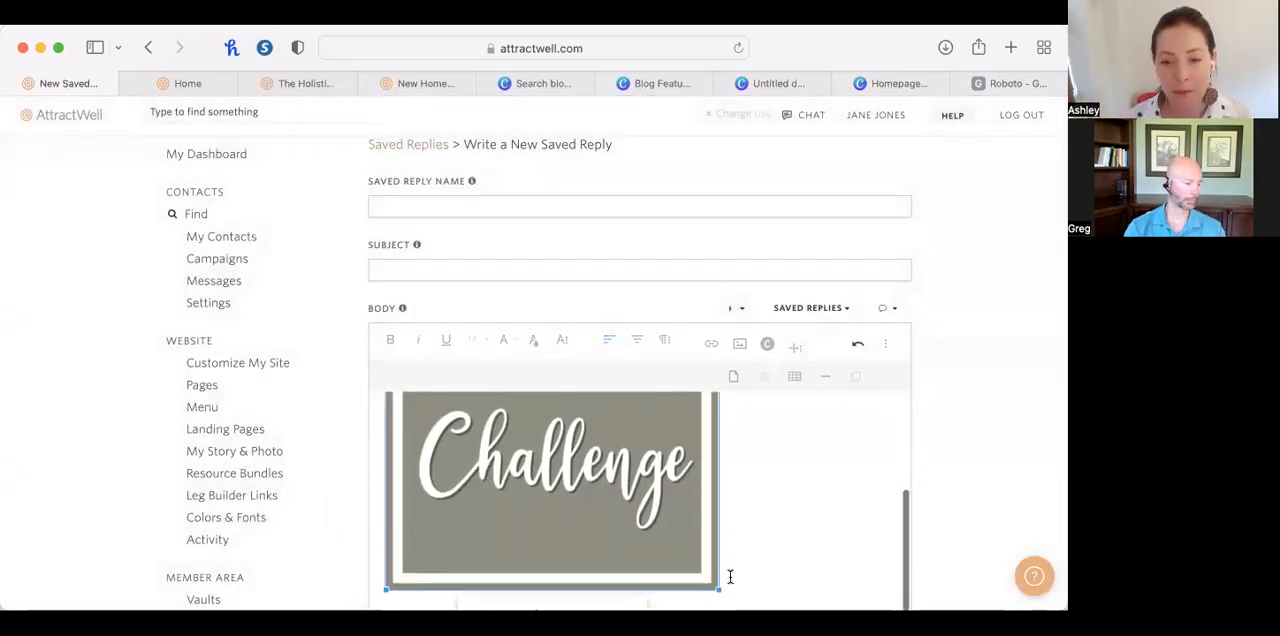
{"action": "scroll", "coordinate": [633, 566], "scroll_direction": "down", "scroll_amount": 2}
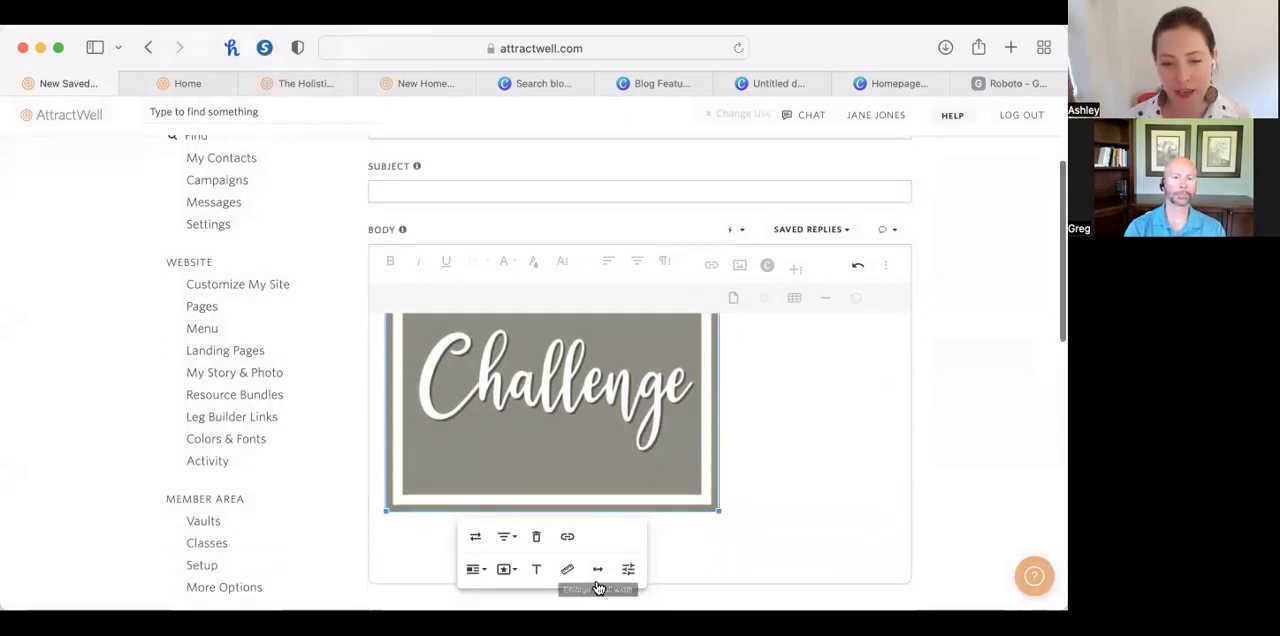
{"action": "left_click", "coordinate": [567, 572]}
{"action": "double_click", "coordinate": [512, 585]}
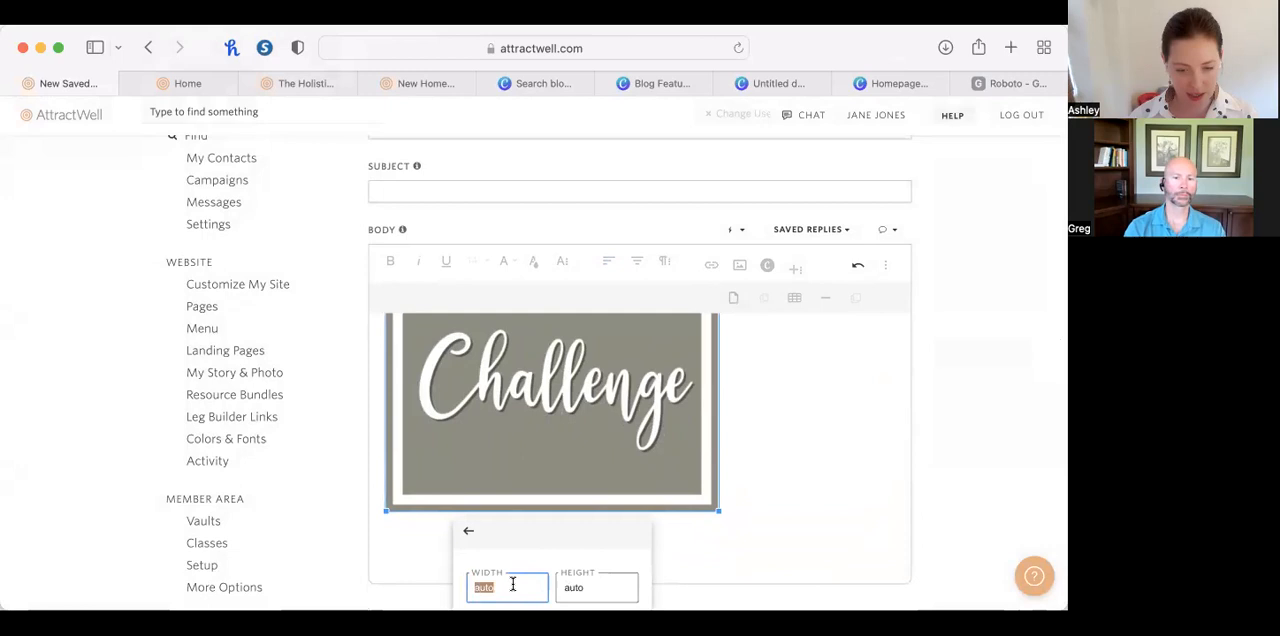
{"action": "type", "text": "300"}
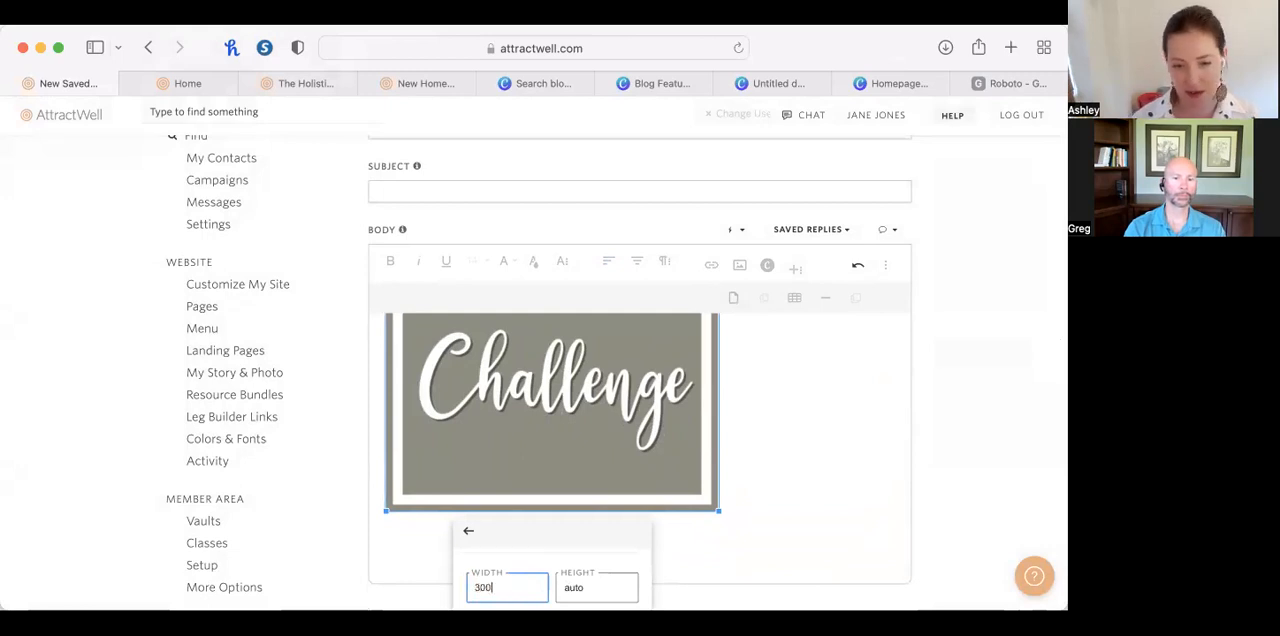
{"action": "key", "text": "Return"}
{"action": "left_click", "coordinate": [714, 420]}
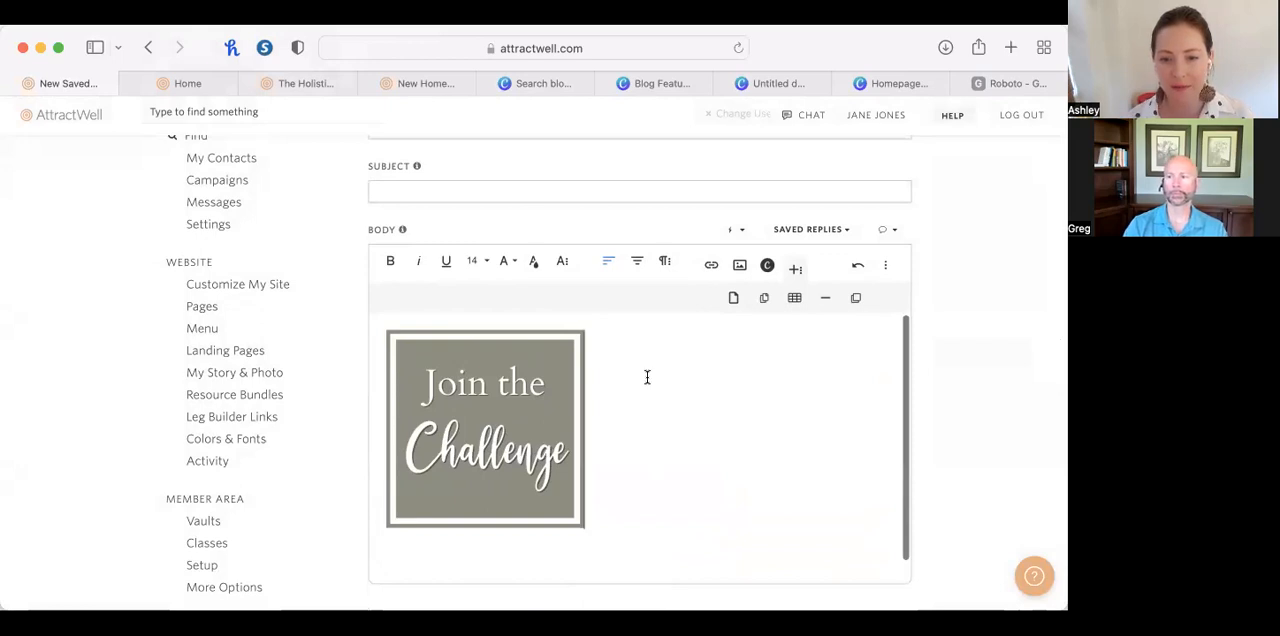
Delete the Join the Challenge image that sits outside the table in the message body.
{"action": "scroll", "coordinate": [544, 415], "scroll_direction": "up", "scroll_amount": 3}
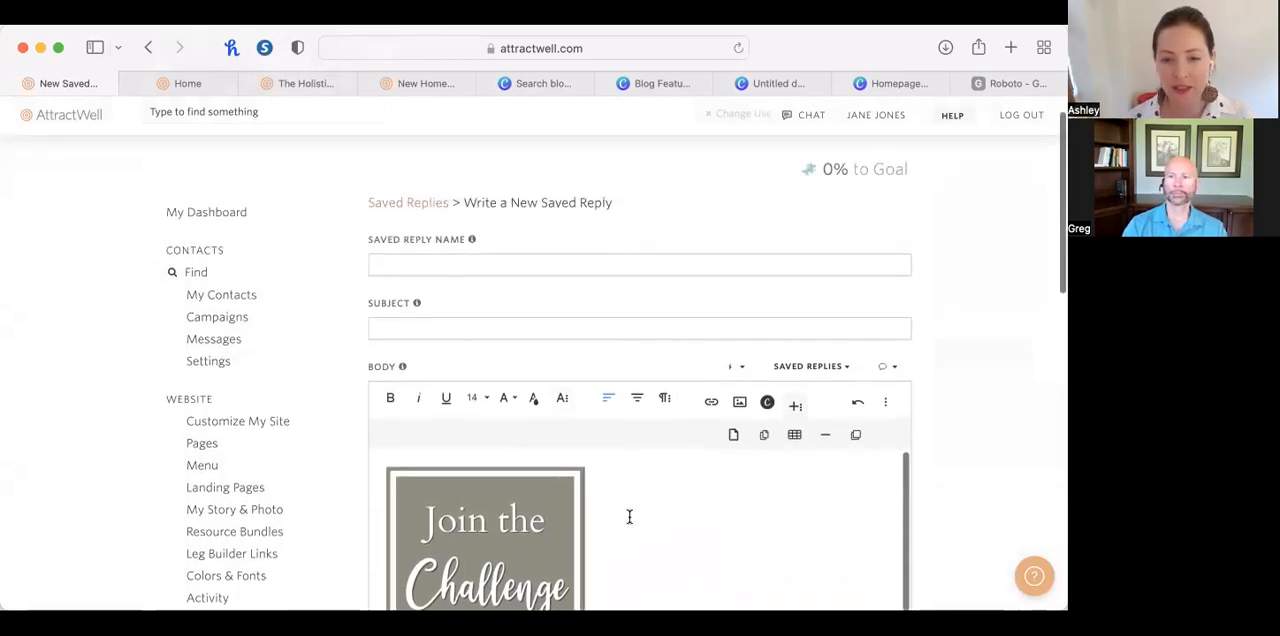
{"action": "scroll", "coordinate": [674, 536], "scroll_direction": "down", "scroll_amount": 1}
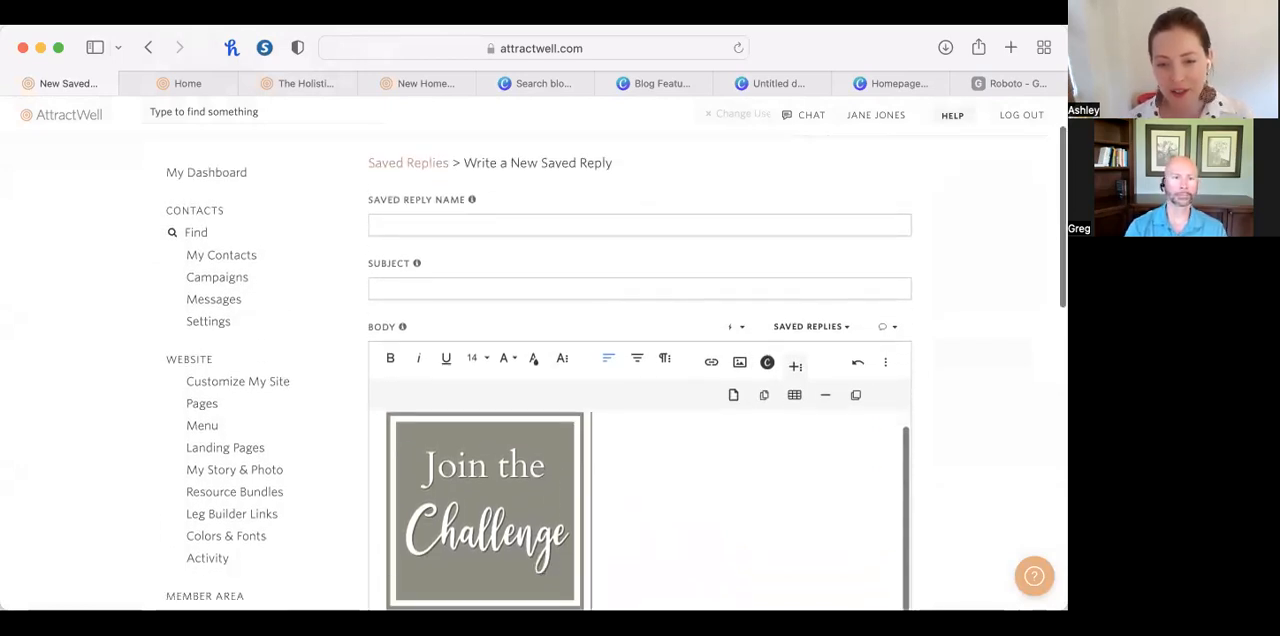
{"action": "scroll", "coordinate": [603, 574], "scroll_direction": "down", "scroll_amount": 5}
{"action": "left_click", "coordinate": [507, 409]}
{"action": "left_click", "coordinate": [506, 374]}
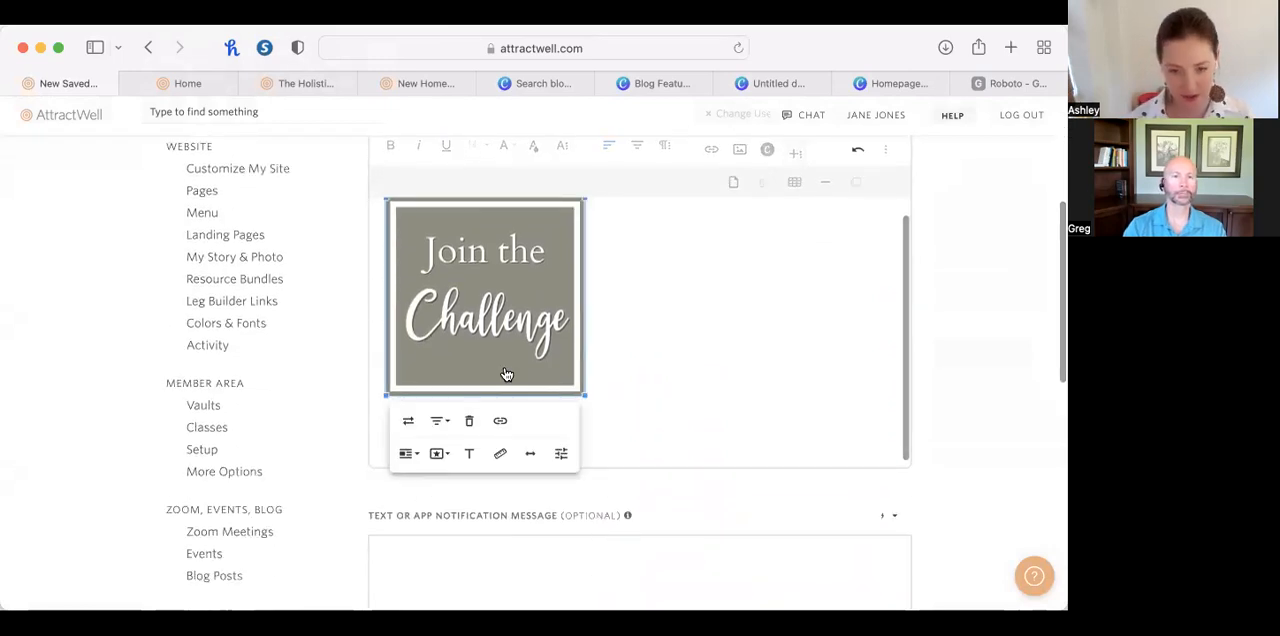
{"action": "key", "text": "BackSpace"}
Insert the Join the Challenge image from the stored images into the table's left cell.
{"action": "left_click", "coordinate": [438, 233]}
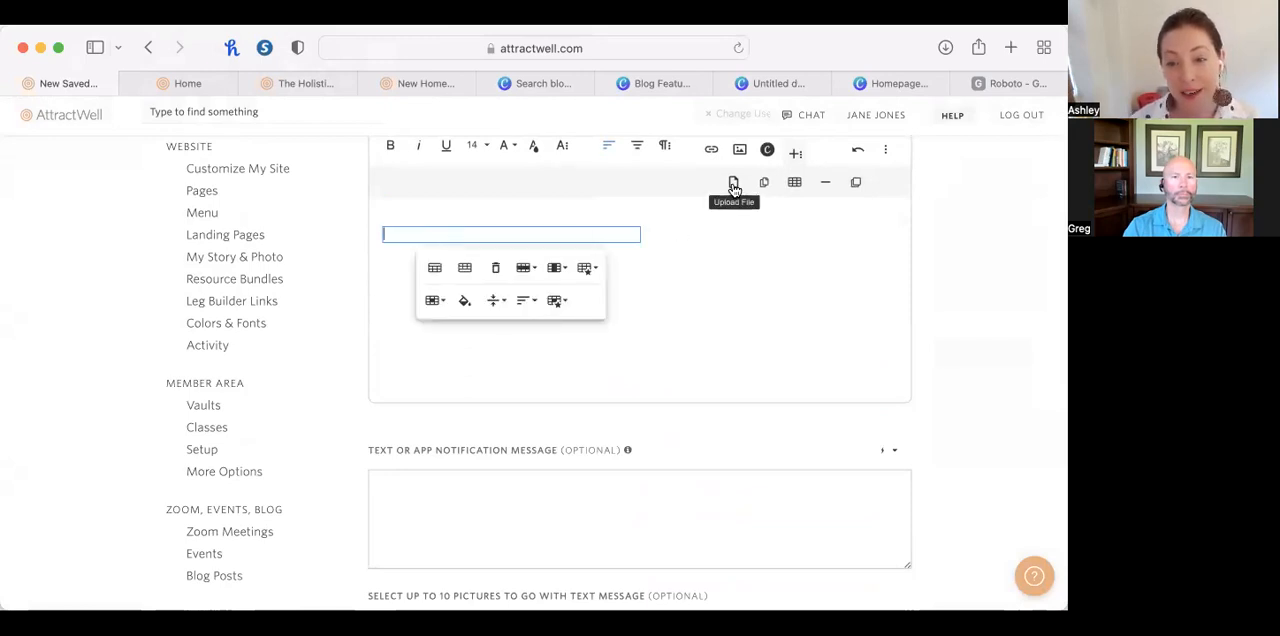
{"action": "left_click", "coordinate": [740, 150]}
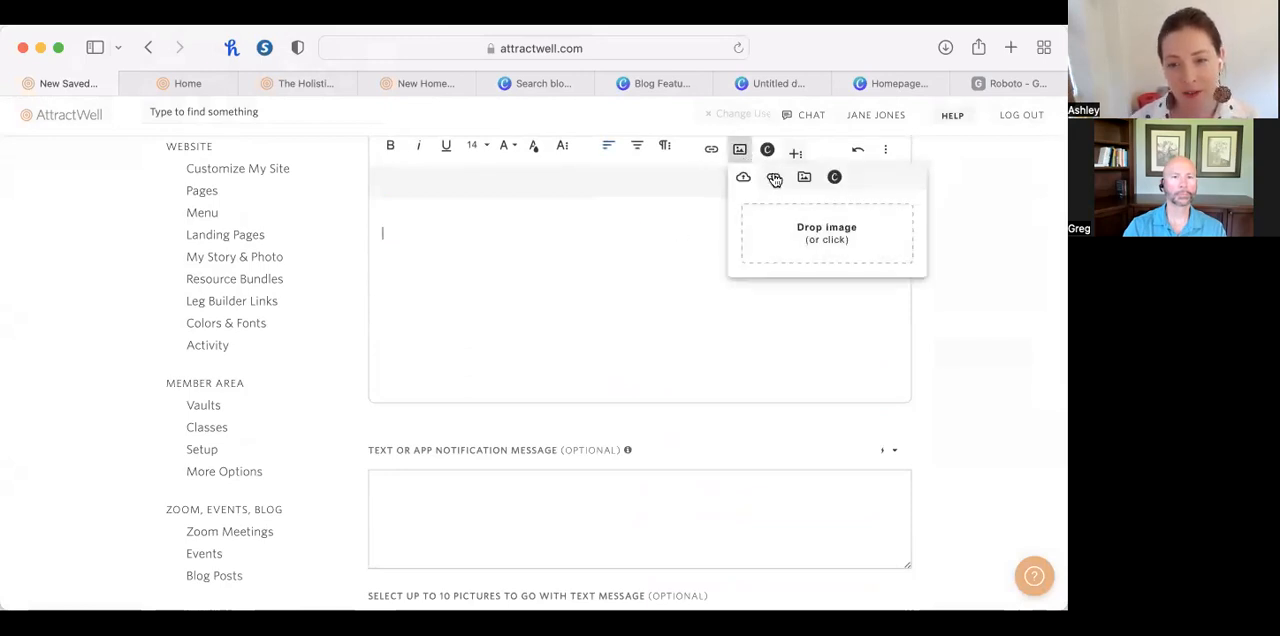
{"action": "left_click", "coordinate": [811, 229]}
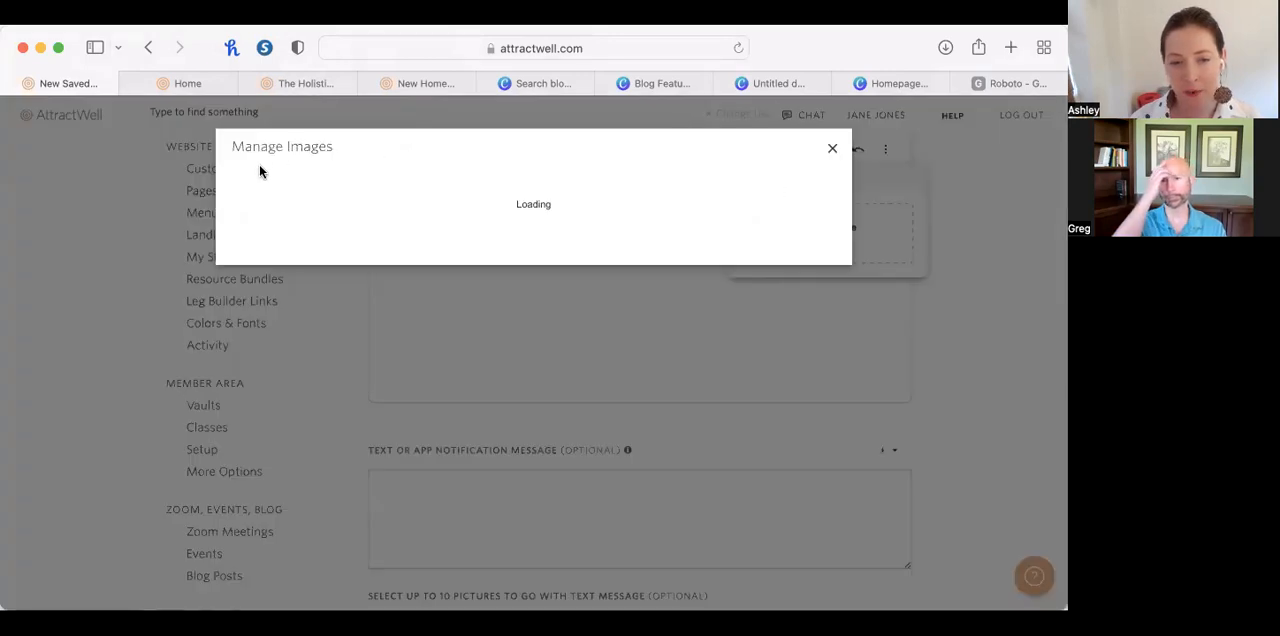
{"action": "left_click", "coordinate": [282, 254]}
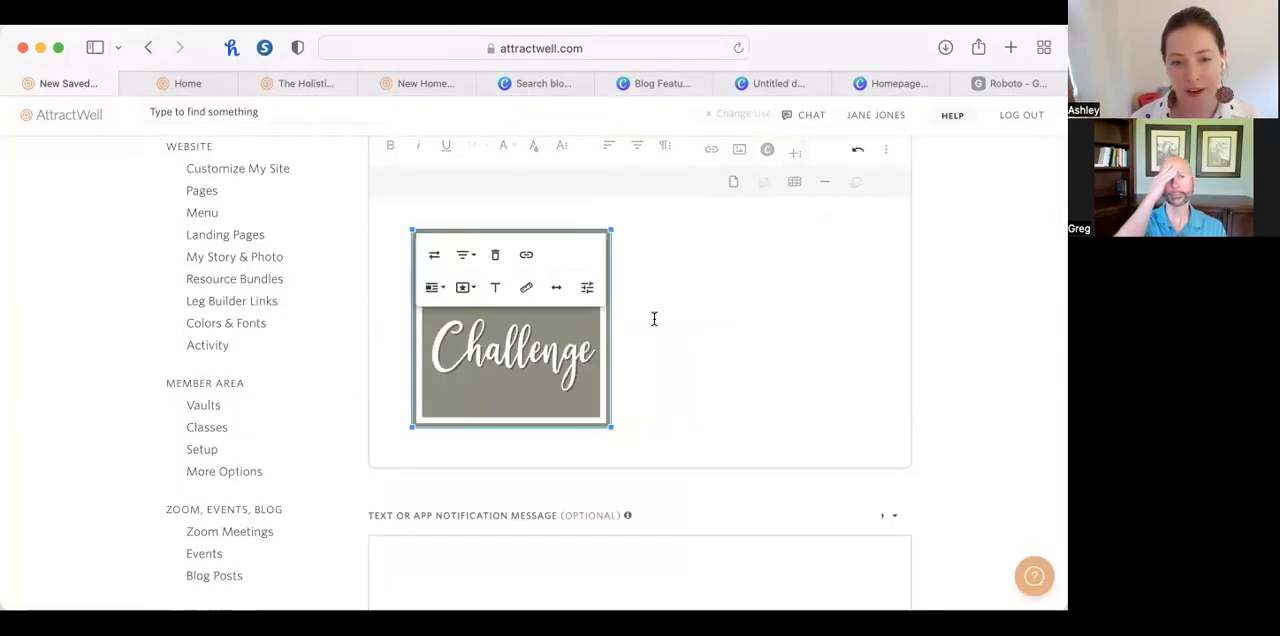
Write "Join our live weekly call!" with "Zoom link here" on the line directly below it in the table's right cell.
{"action": "left_click", "coordinate": [712, 323]}
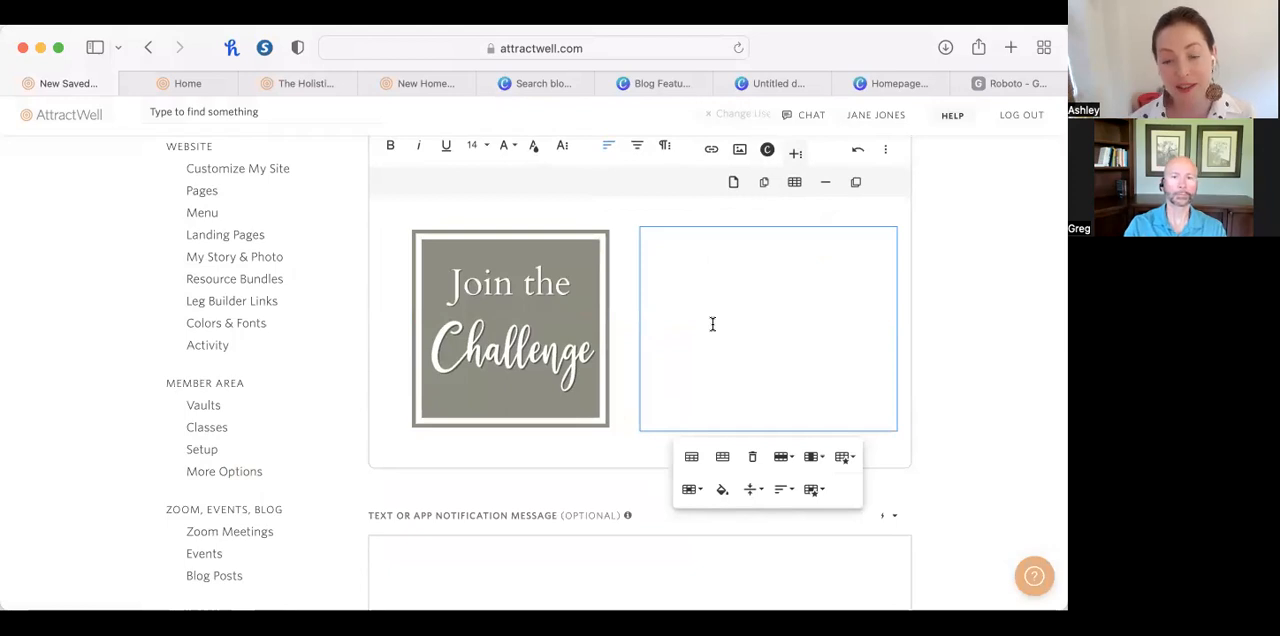
{"action": "key", "text": "BackSpace"}
{"action": "type", "text": "Join our live weekly call!"}
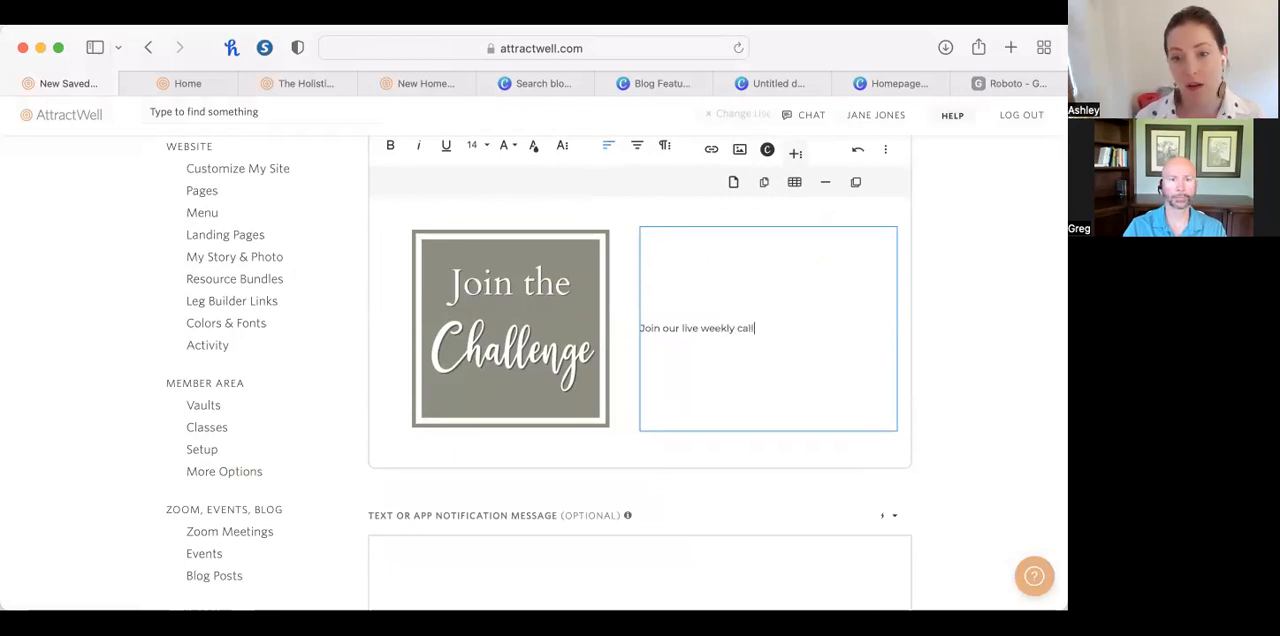
{"action": "key", "text": "Return"}
{"action": "type", "text": "Zoom llin"}
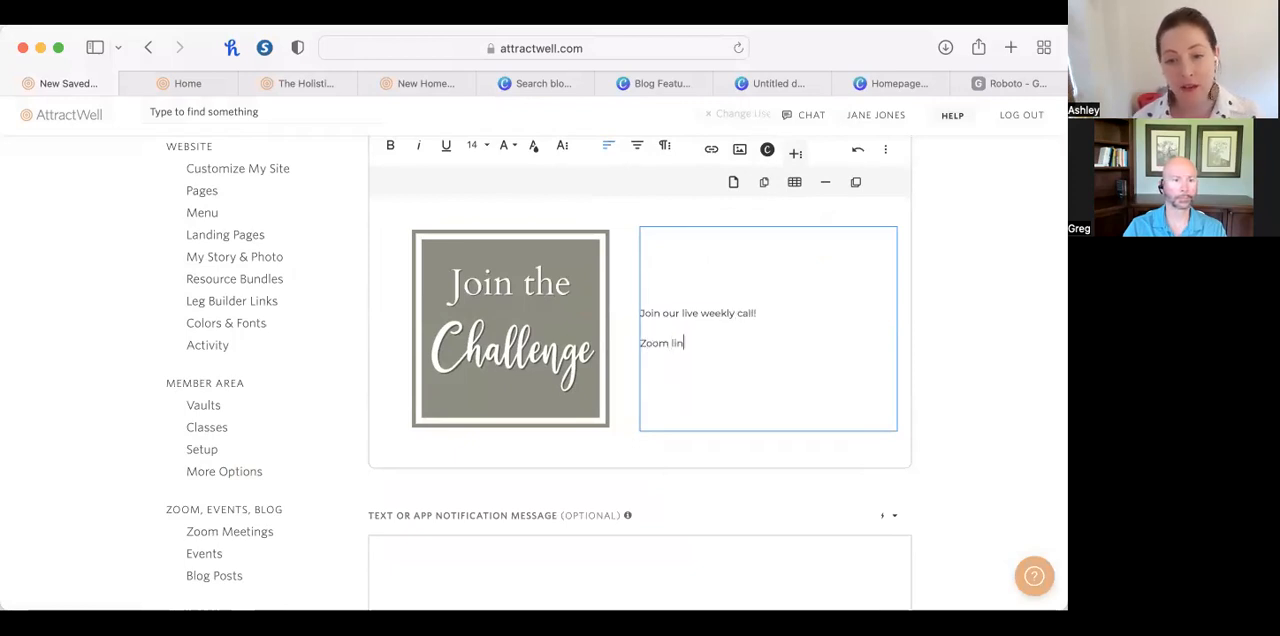
{"action": "key", "text": "BackSpace"}
{"action": "key", "text": "BackSpace"}
{"action": "key", "text": "BackSpace"}
{"action": "type", "text": "ink he"}
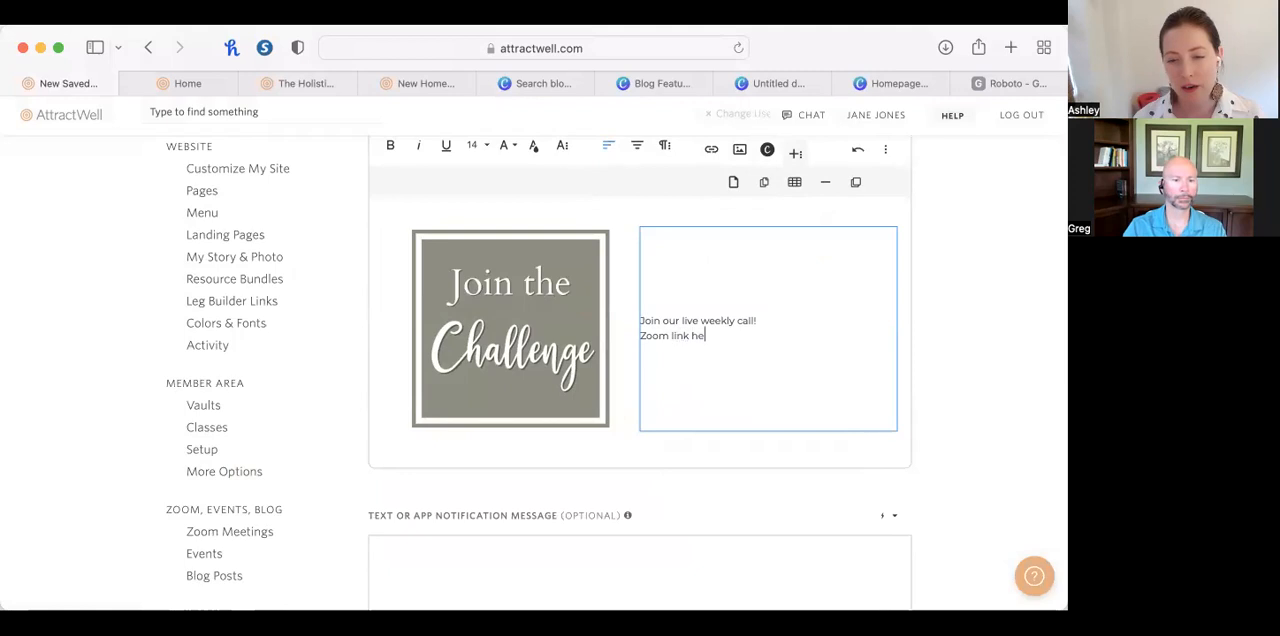
{"action": "type", "text": "re To"}
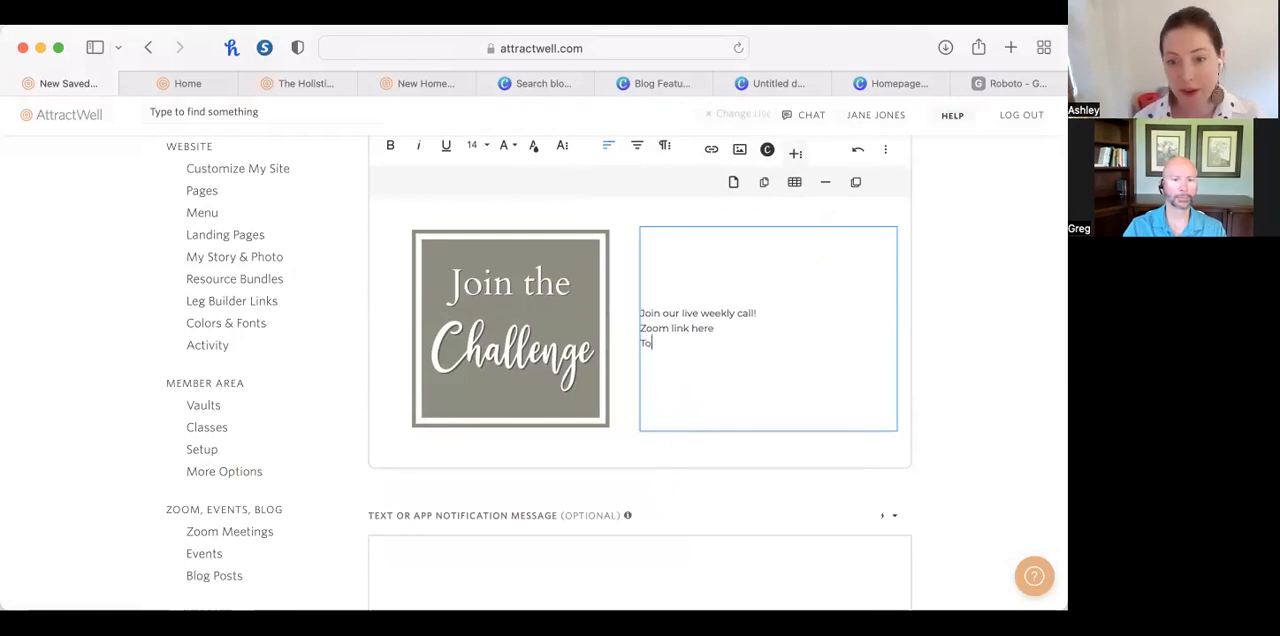
{"action": "type", "text": "pic here for this month"}
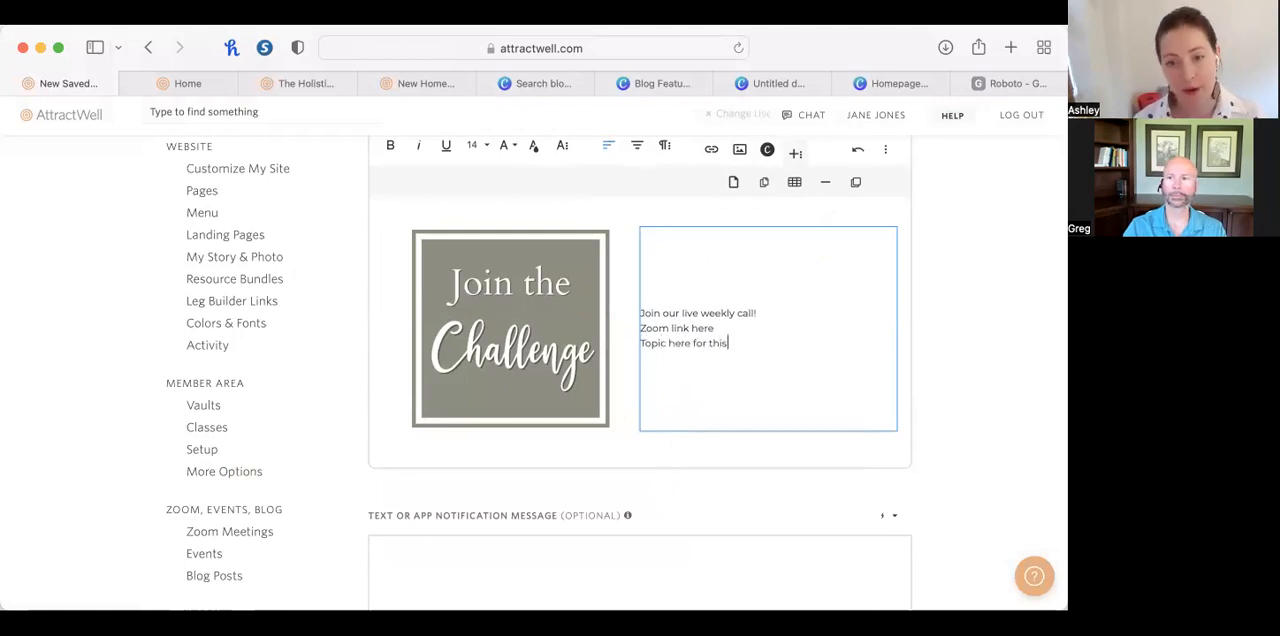
Add the line "Topic here for this month" beneath the Zoom link line in the table's right cell.
{"action": "left_click", "coordinate": [634, 437]}
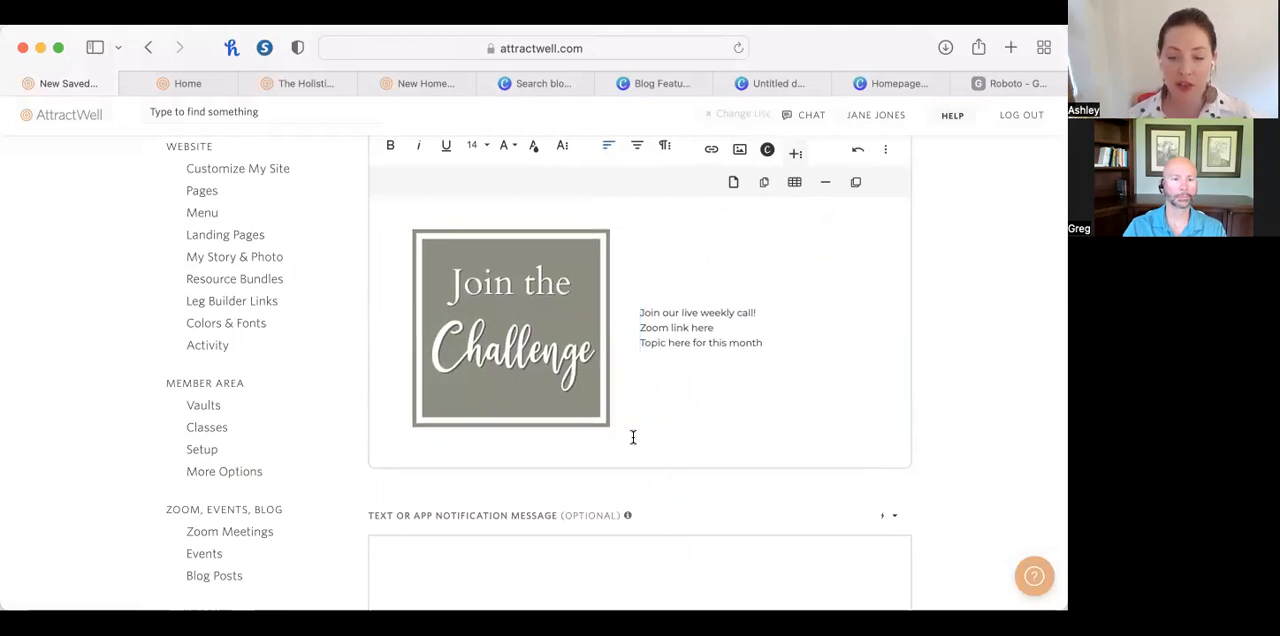
Name the saved reply "join the monthly live call" and save it.
{"action": "scroll", "coordinate": [646, 417], "scroll_direction": "up", "scroll_amount": 3}
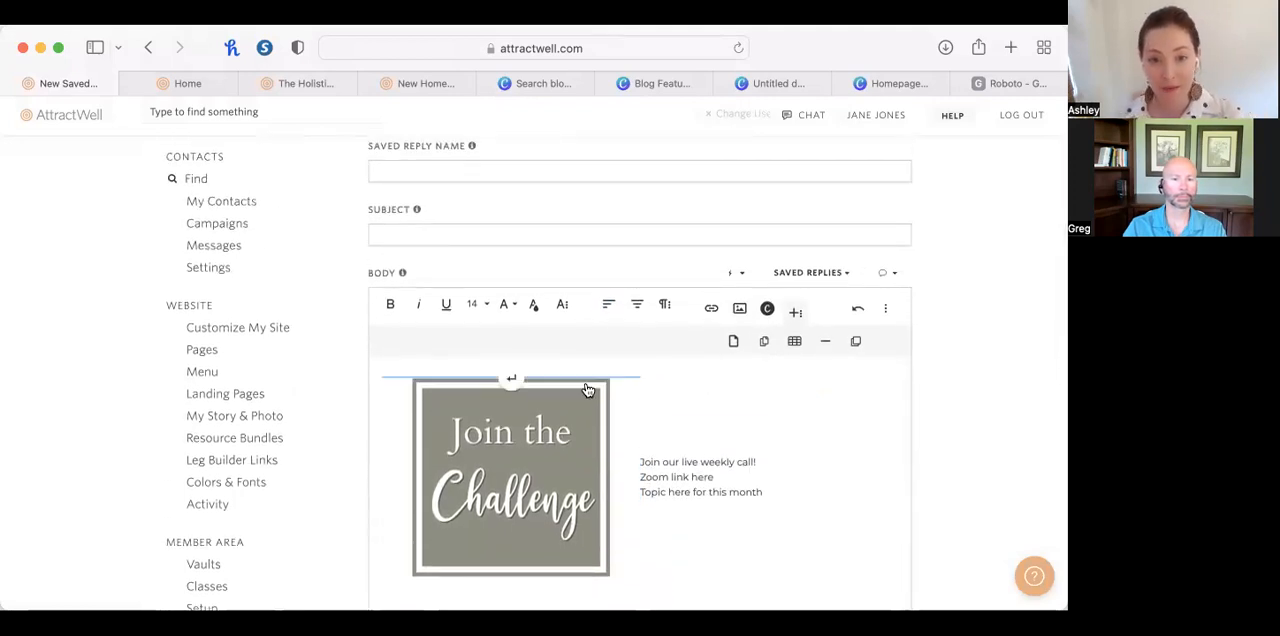
{"action": "left_click", "coordinate": [466, 171]}
{"action": "type", "text": "join the monthly live call"}
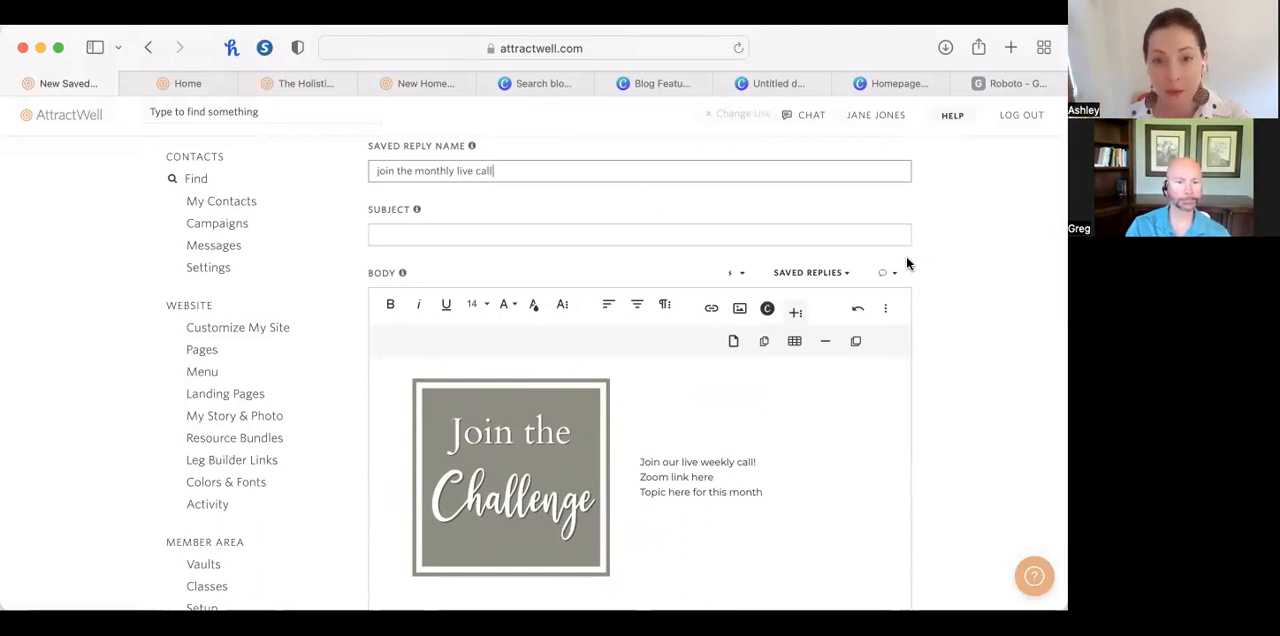
{"action": "scroll", "coordinate": [907, 259], "scroll_direction": "down", "scroll_amount": 4}
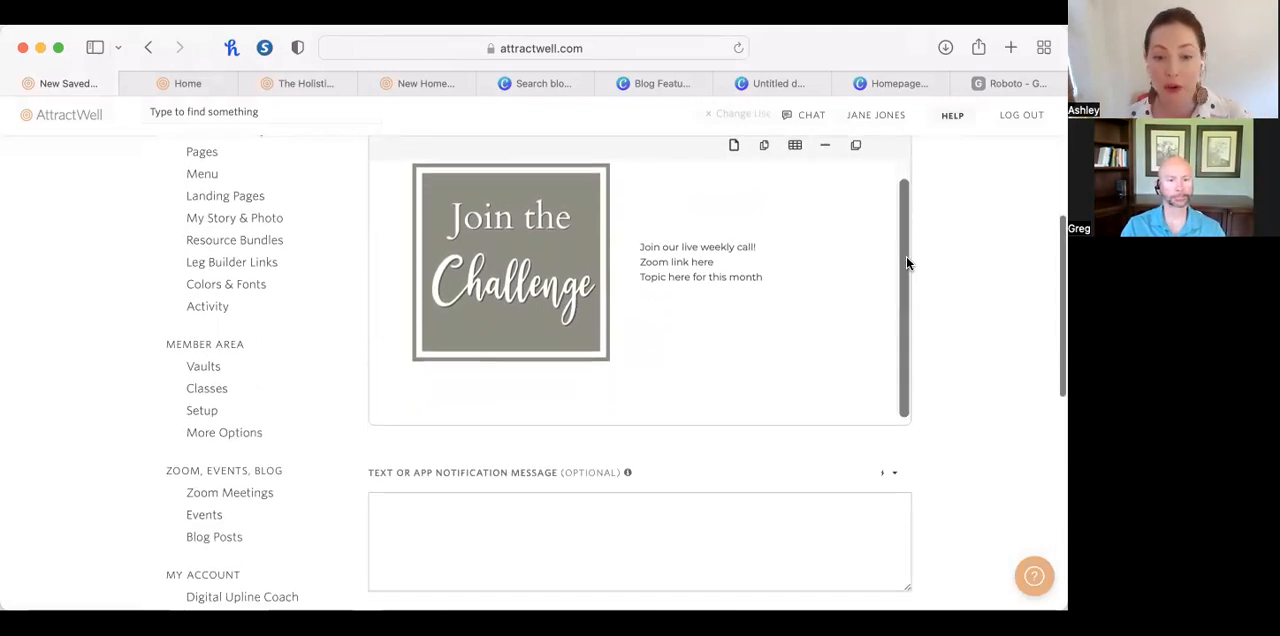
{"action": "scroll", "coordinate": [994, 337], "scroll_direction": "down", "scroll_amount": 5}
{"action": "left_click", "coordinate": [462, 517]}
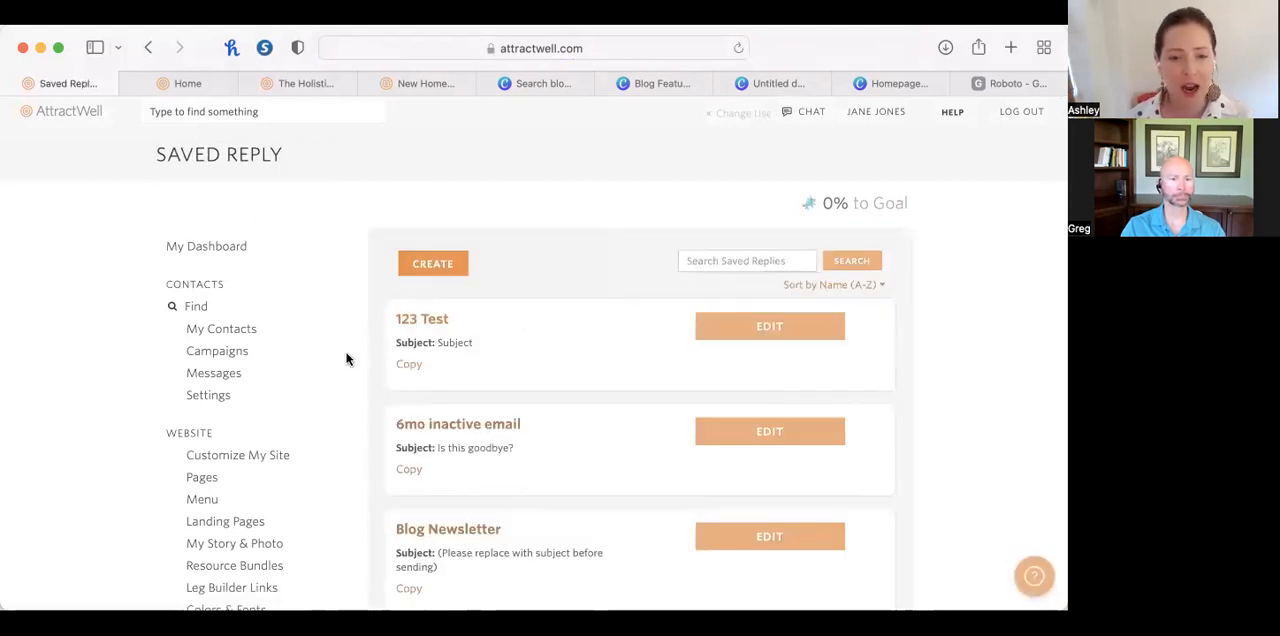
Open the contacts list and filter it to contacts with the "client" tag.
{"action": "left_click", "coordinate": [227, 338]}
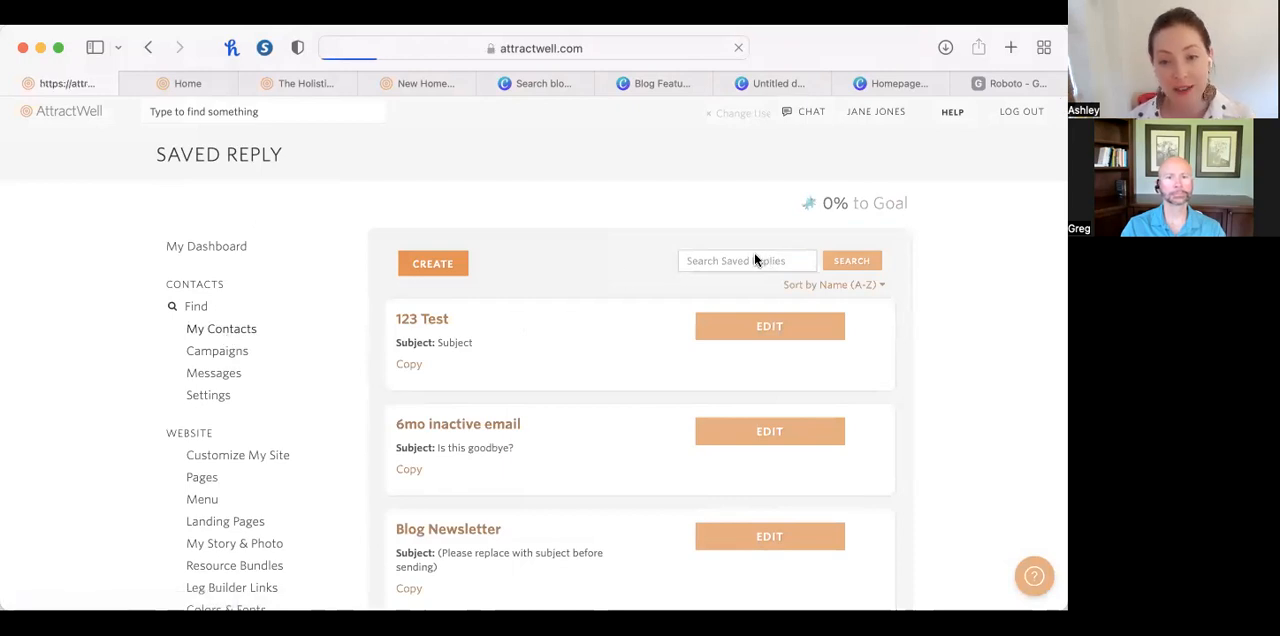
{"action": "left_click", "coordinate": [580, 243]}
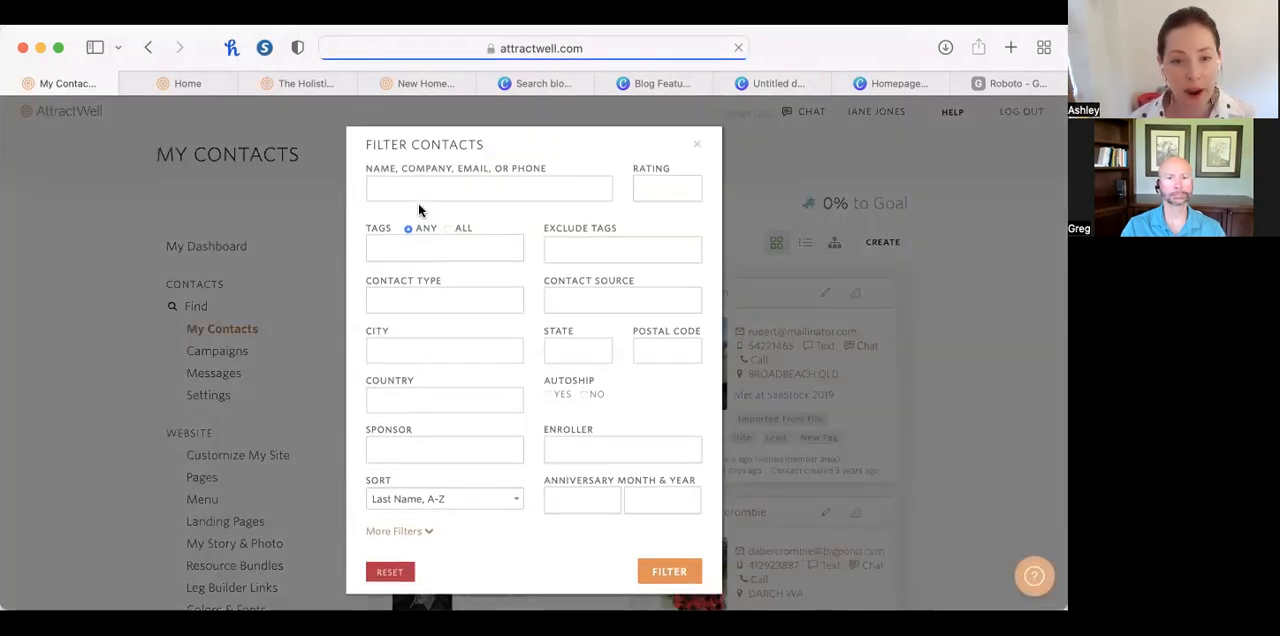
{"action": "left_click", "coordinate": [426, 248]}
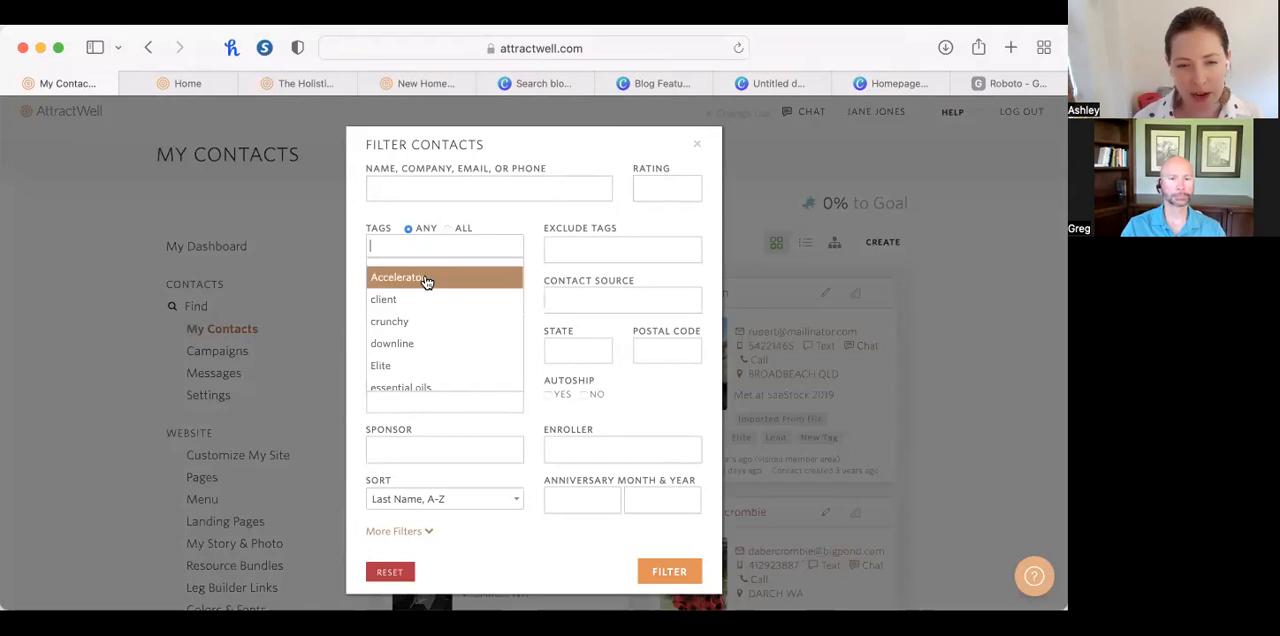
{"action": "left_click", "coordinate": [423, 297]}
{"action": "left_click", "coordinate": [696, 566]}
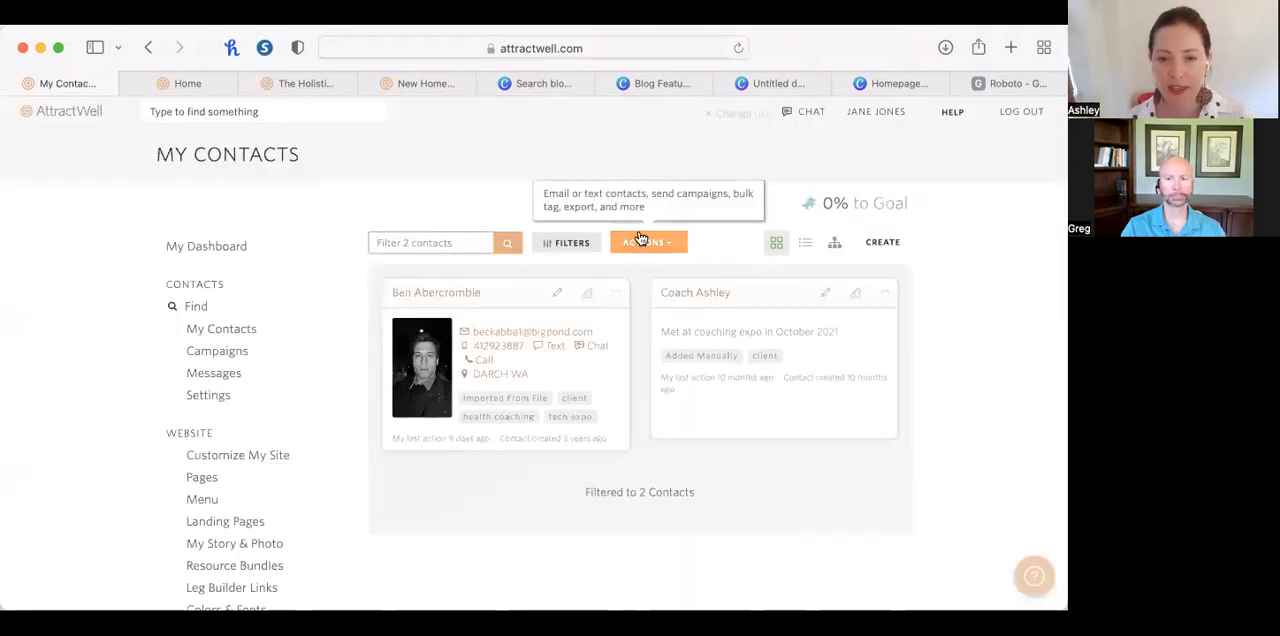
Start an email to the filtered contacts and load Blank Newsletter Template 1 above the signature.
{"action": "left_click", "coordinate": [648, 242]}
{"action": "left_click", "coordinate": [644, 288]}
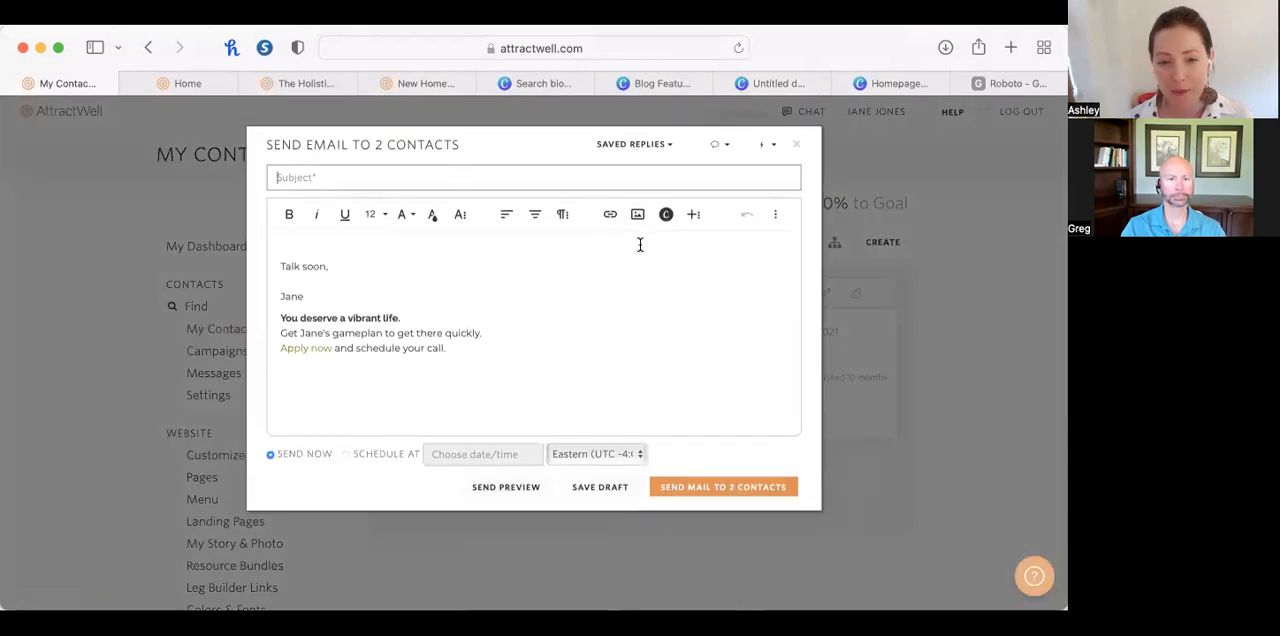
{"action": "left_click", "coordinate": [339, 243]}
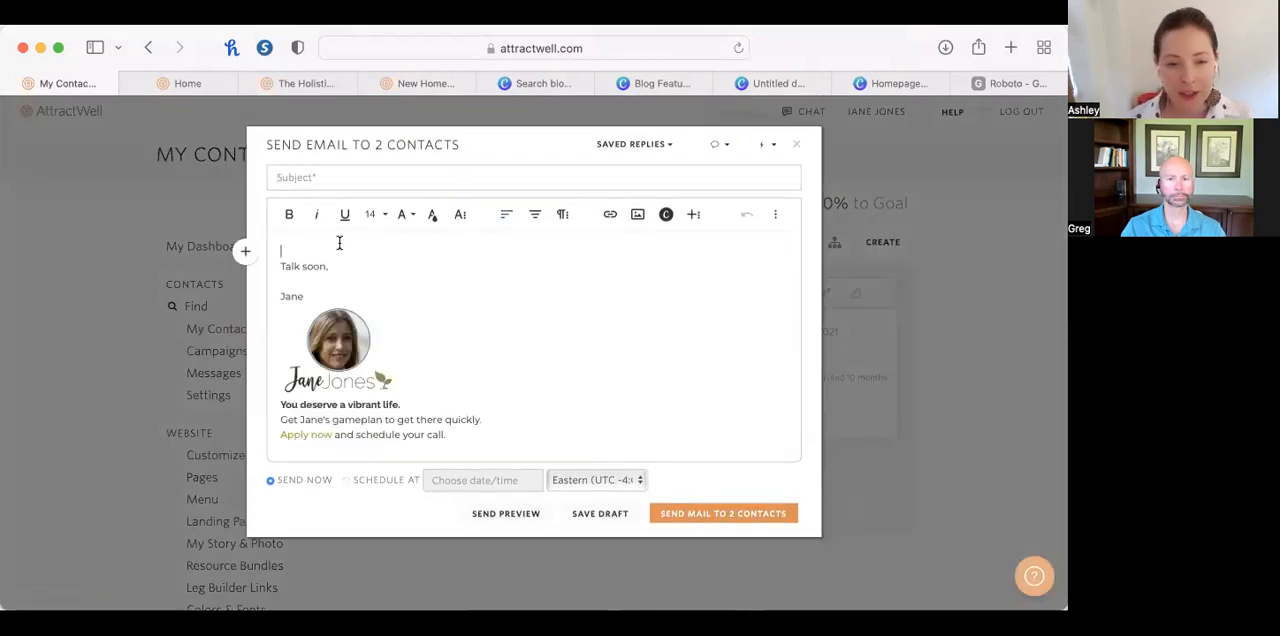
{"action": "left_click", "coordinate": [671, 147]}
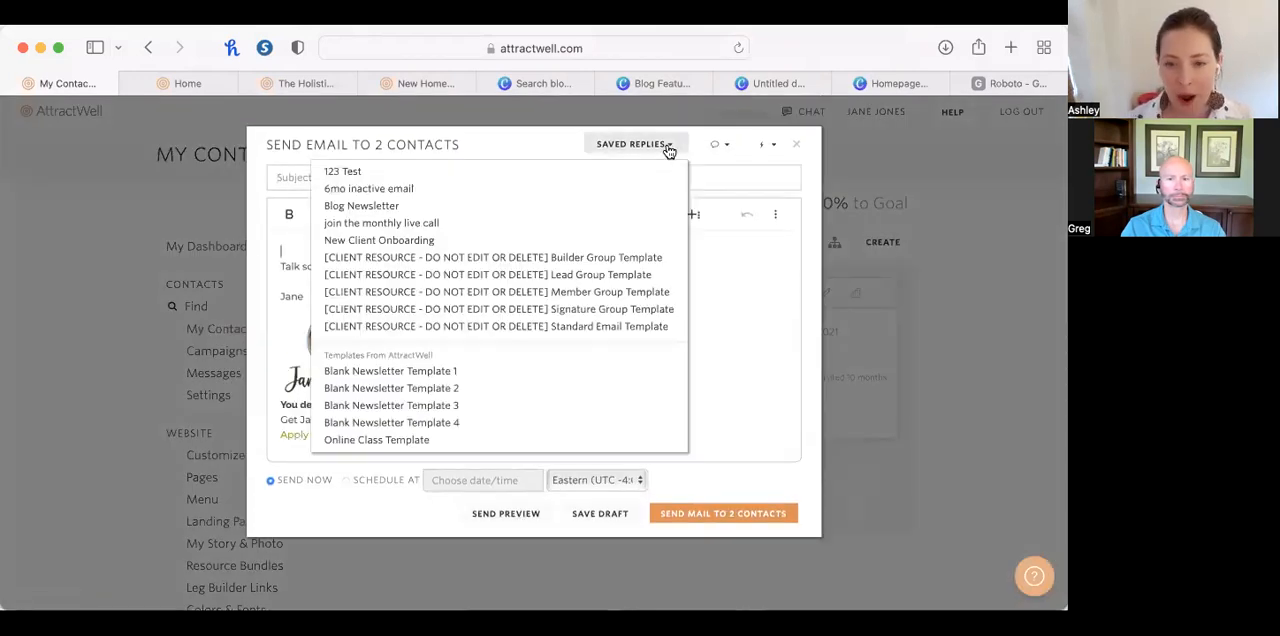
{"action": "left_click", "coordinate": [556, 371]}
{"action": "scroll", "coordinate": [553, 372], "scroll_direction": "down", "scroll_amount": 1}
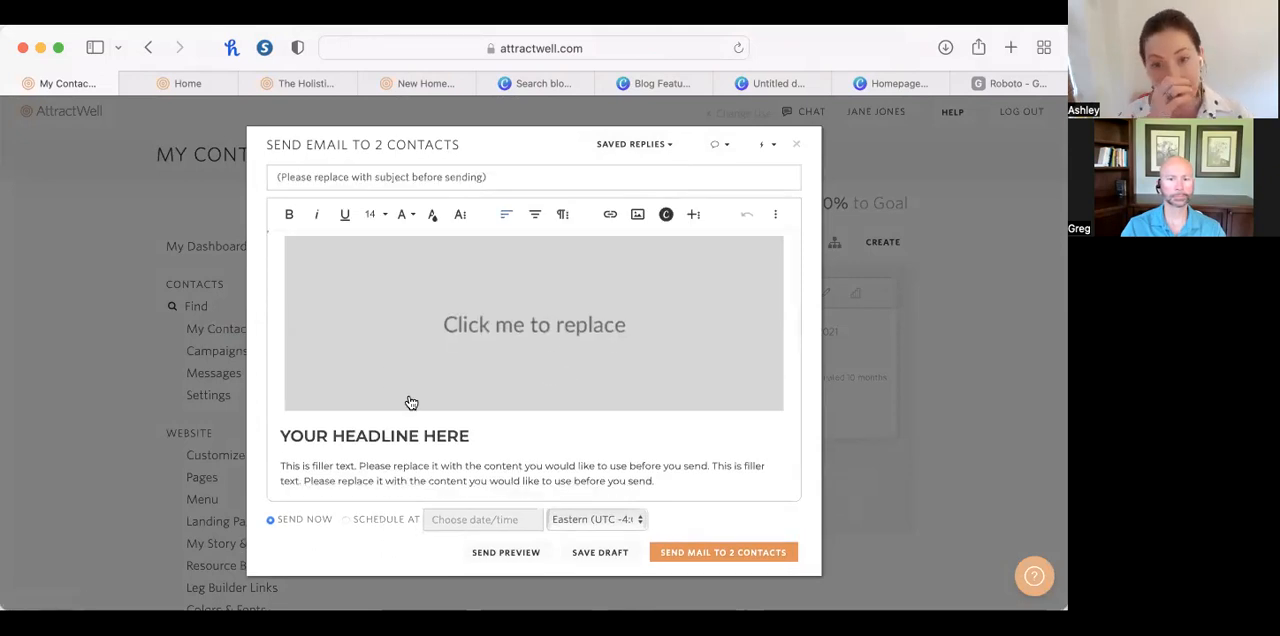
Replace the email's placeholder subject with "This months news".
{"action": "triple_click", "coordinate": [393, 177]}
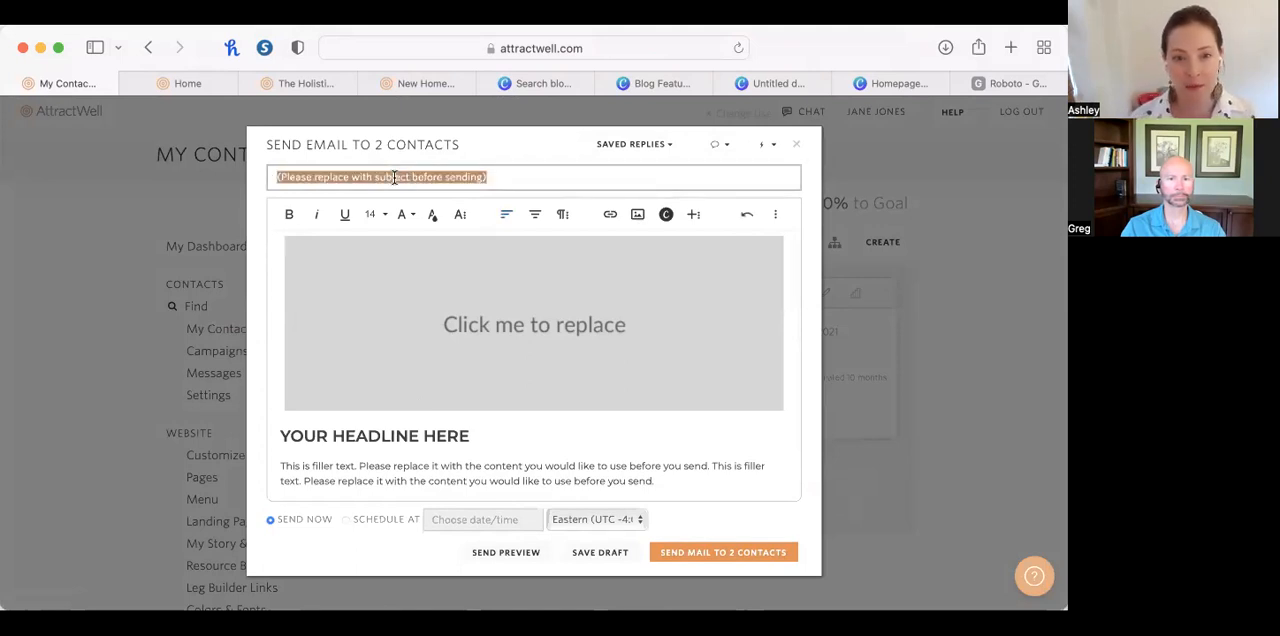
{"action": "type", "text": "This months news."}
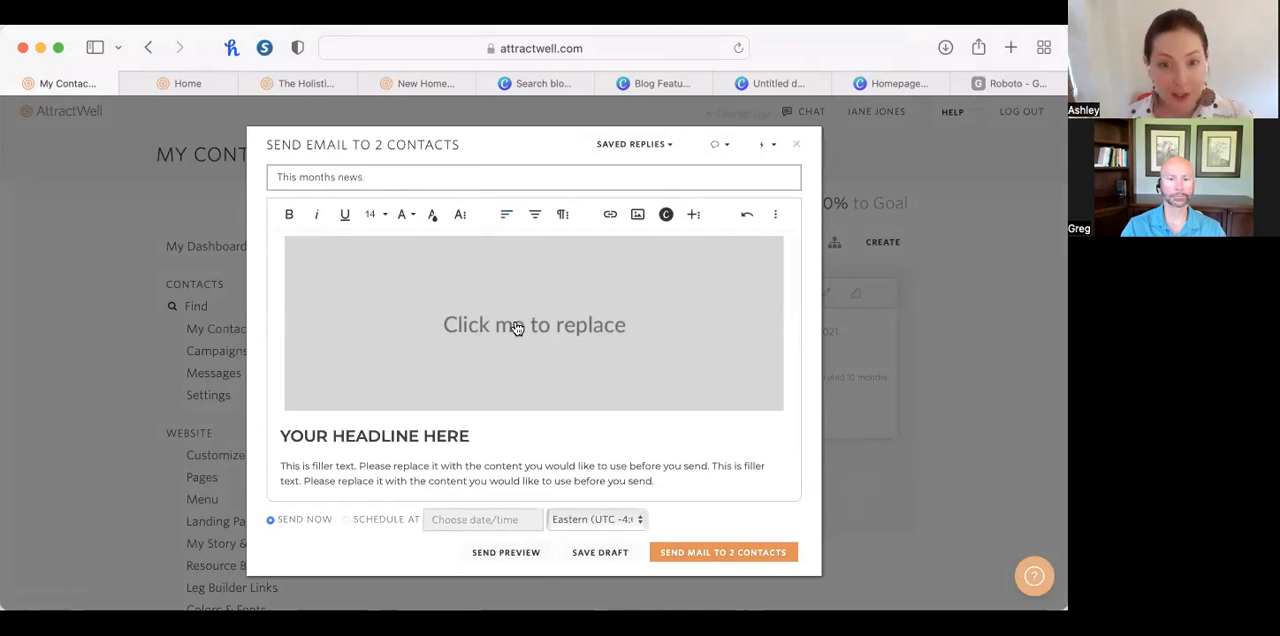
Add blank lines under the Read More button and insert the "join the monthly live call" saved reply there.
{"action": "scroll", "coordinate": [517, 328], "scroll_direction": "down", "scroll_amount": 5}
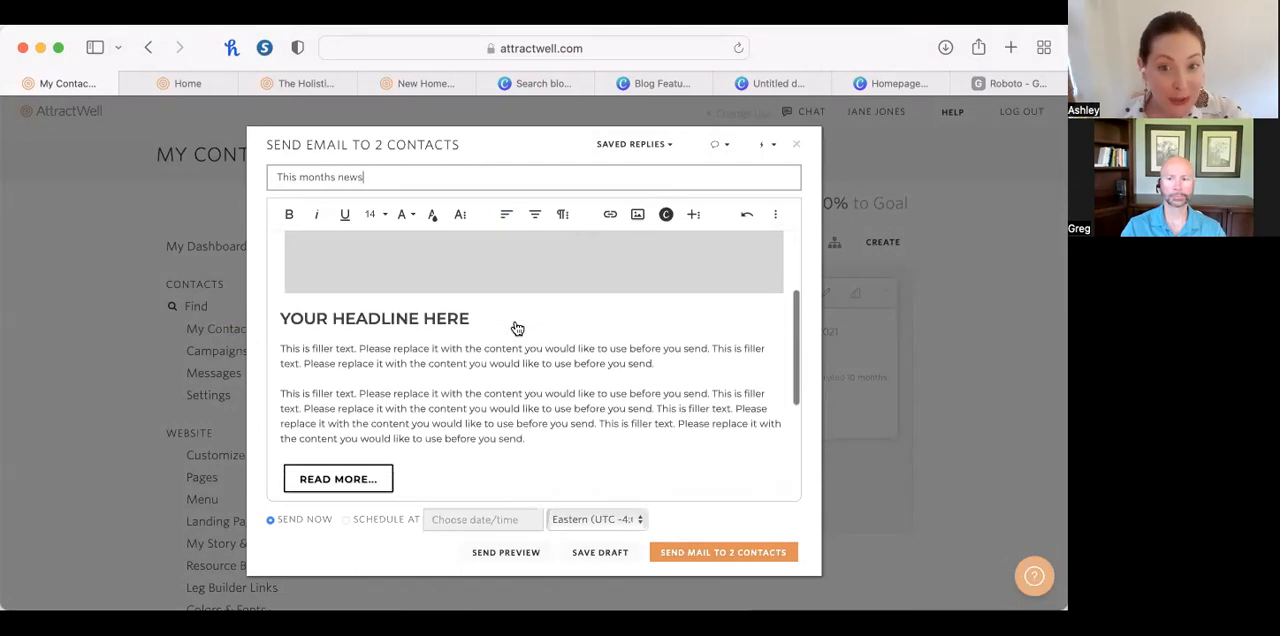
{"action": "scroll", "coordinate": [514, 322], "scroll_direction": "down", "scroll_amount": 3}
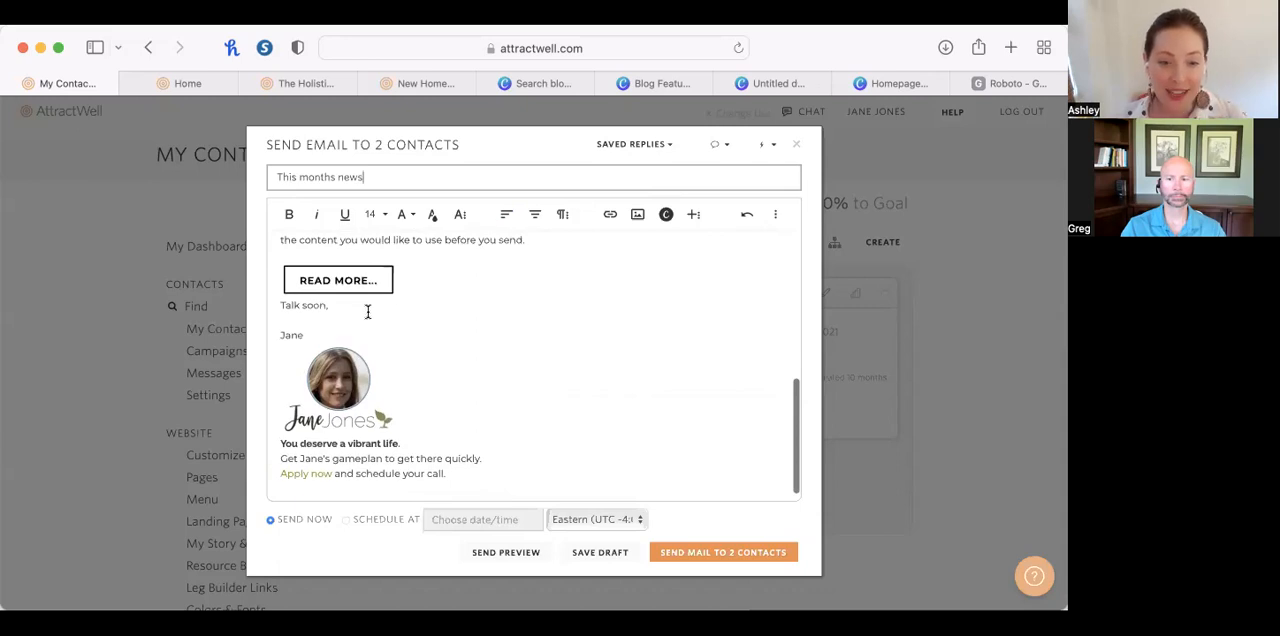
{"action": "left_click", "coordinate": [393, 287]}
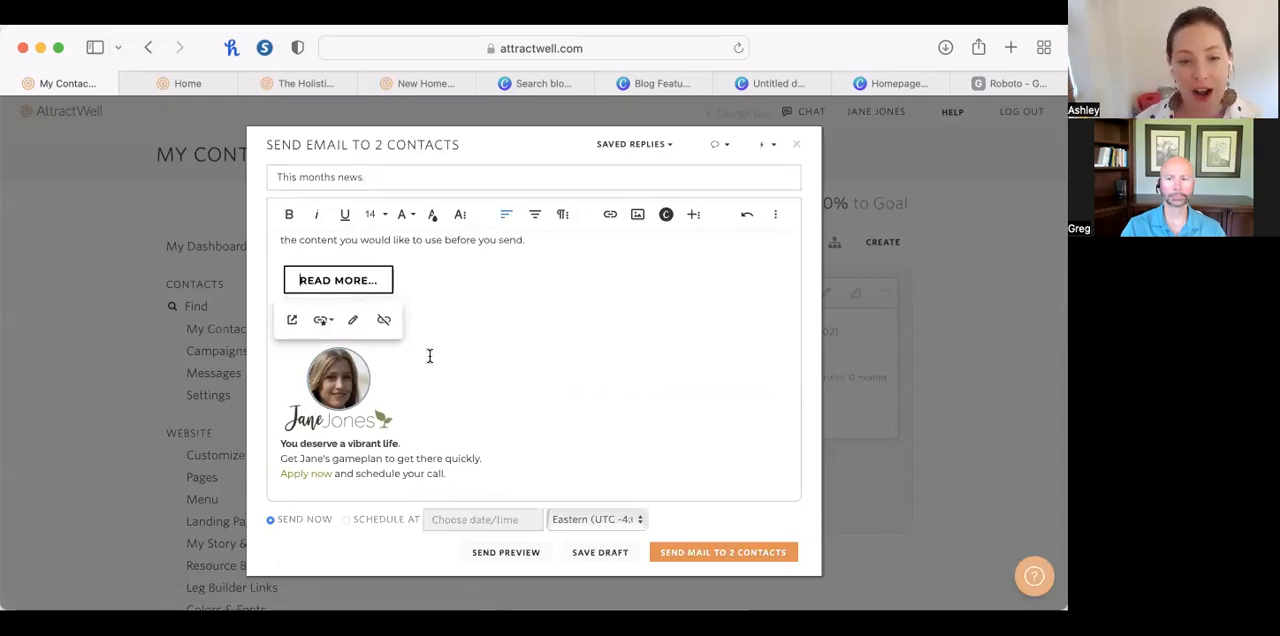
{"action": "left_click", "coordinate": [280, 310]}
{"action": "key", "text": "Return"}
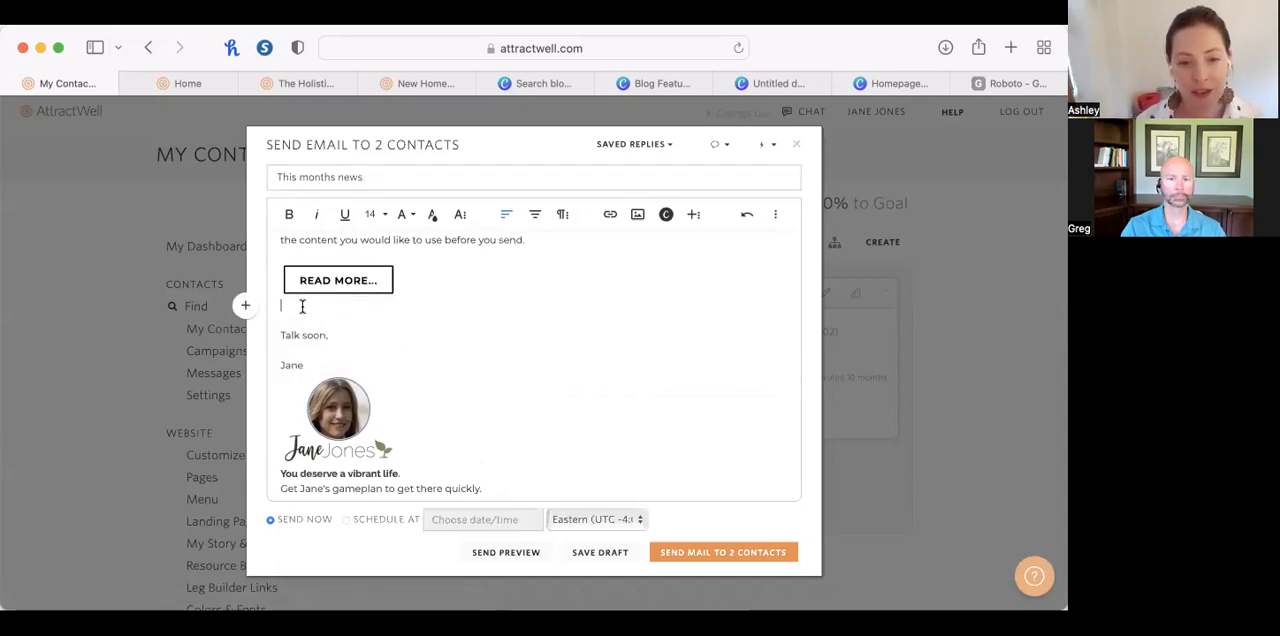
{"action": "key", "text": "Return"}
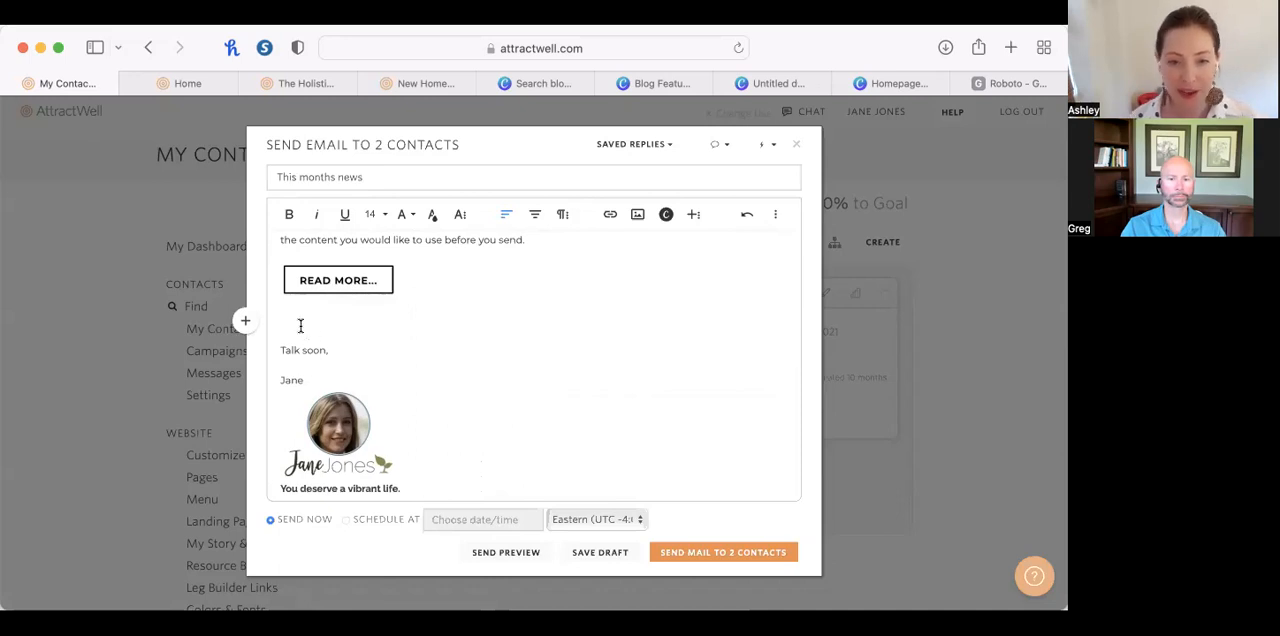
{"action": "left_click", "coordinate": [663, 146]}
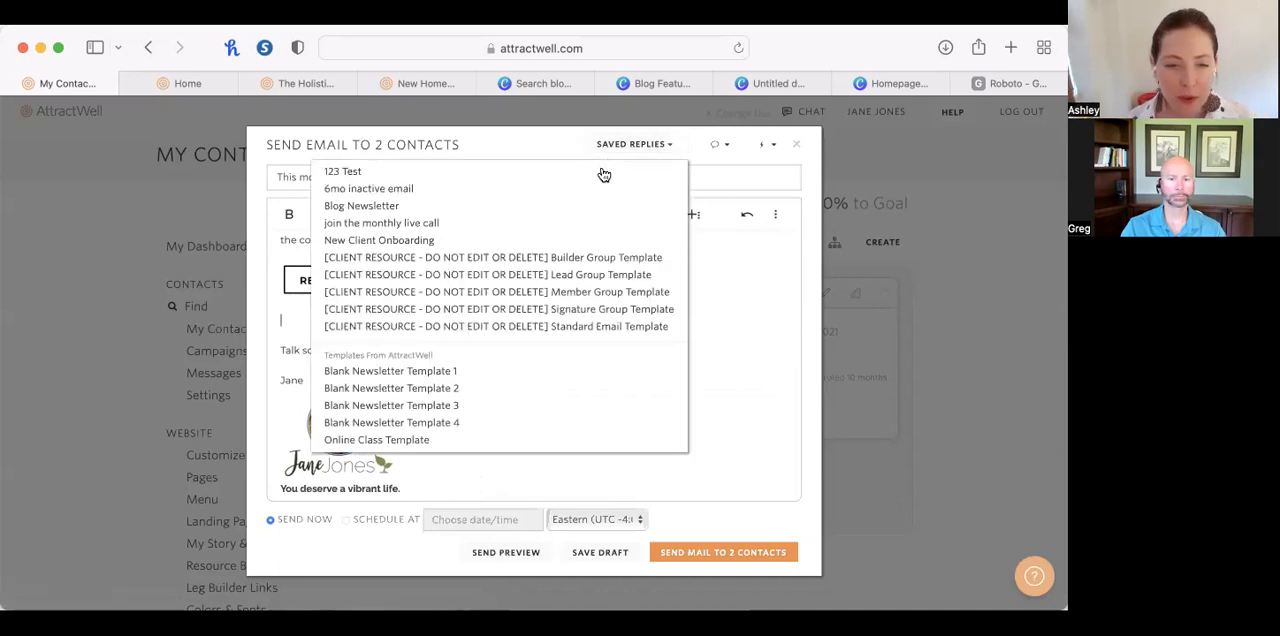
{"action": "left_click", "coordinate": [557, 223]}
{"action": "left_click", "coordinate": [700, 395]}
{"action": "scroll", "coordinate": [700, 395], "scroll_direction": "down", "scroll_amount": 4}
{"action": "left_click", "coordinate": [502, 490]}
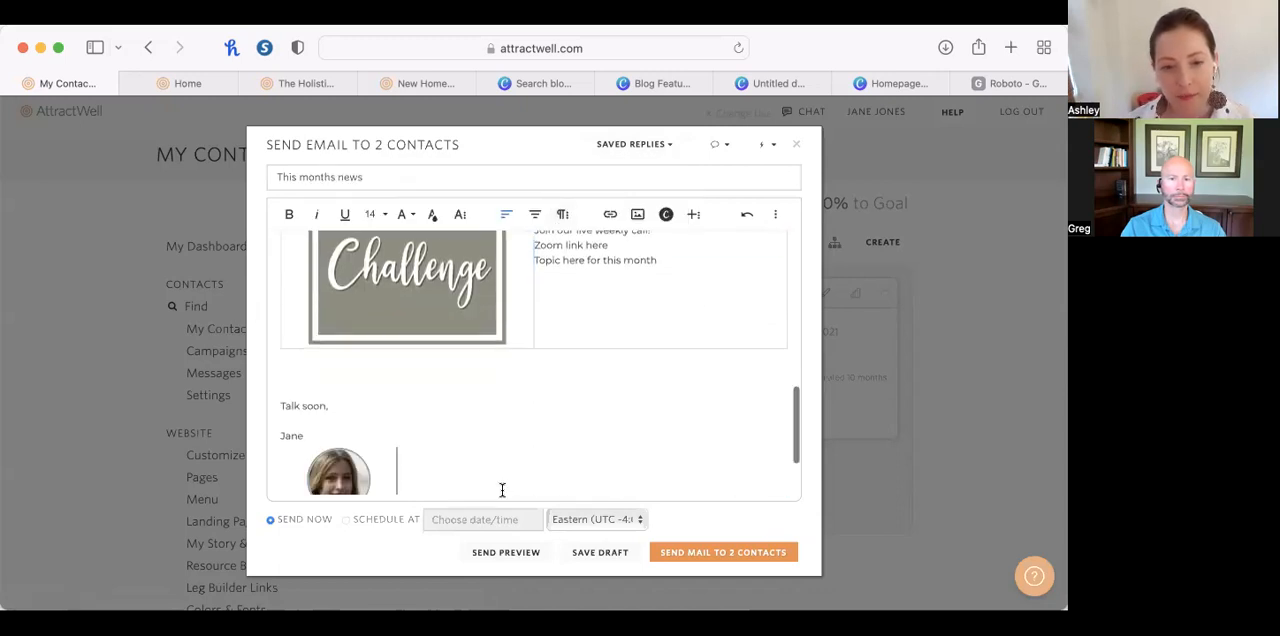
Look over the assembled newsletter email and close it without sending.
{"action": "scroll", "coordinate": [514, 420], "scroll_direction": "down", "scroll_amount": 2}
{"action": "scroll", "coordinate": [514, 420], "scroll_direction": "up", "scroll_amount": 15}
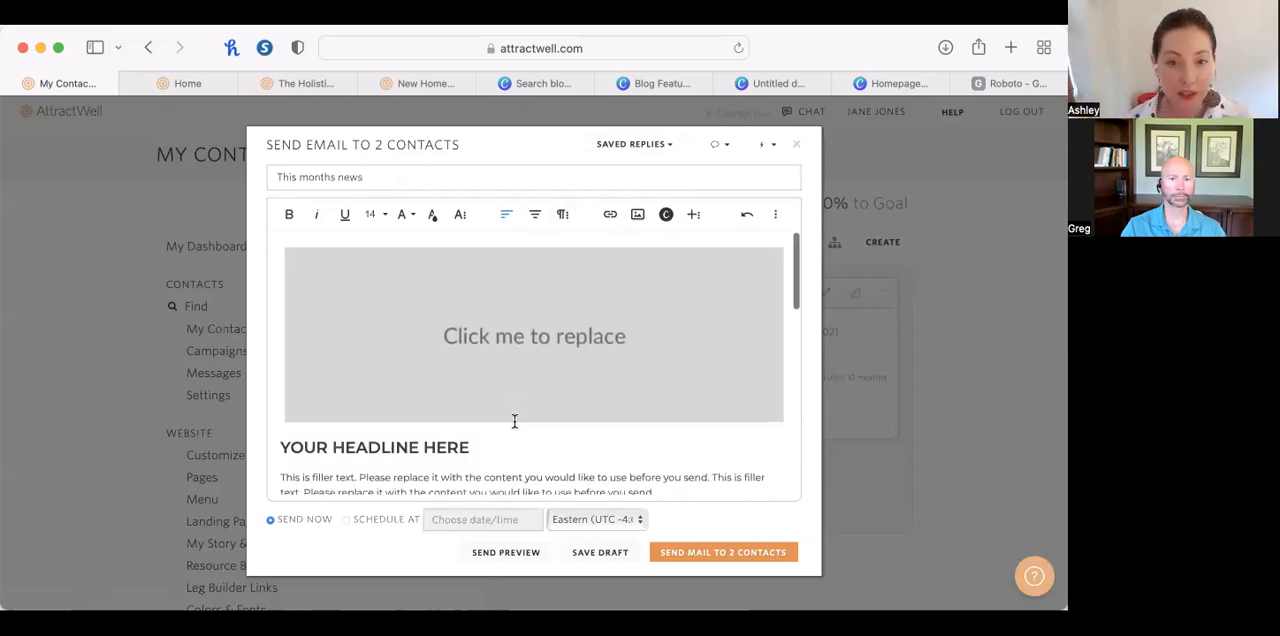
{"action": "left_click", "coordinate": [797, 148]}
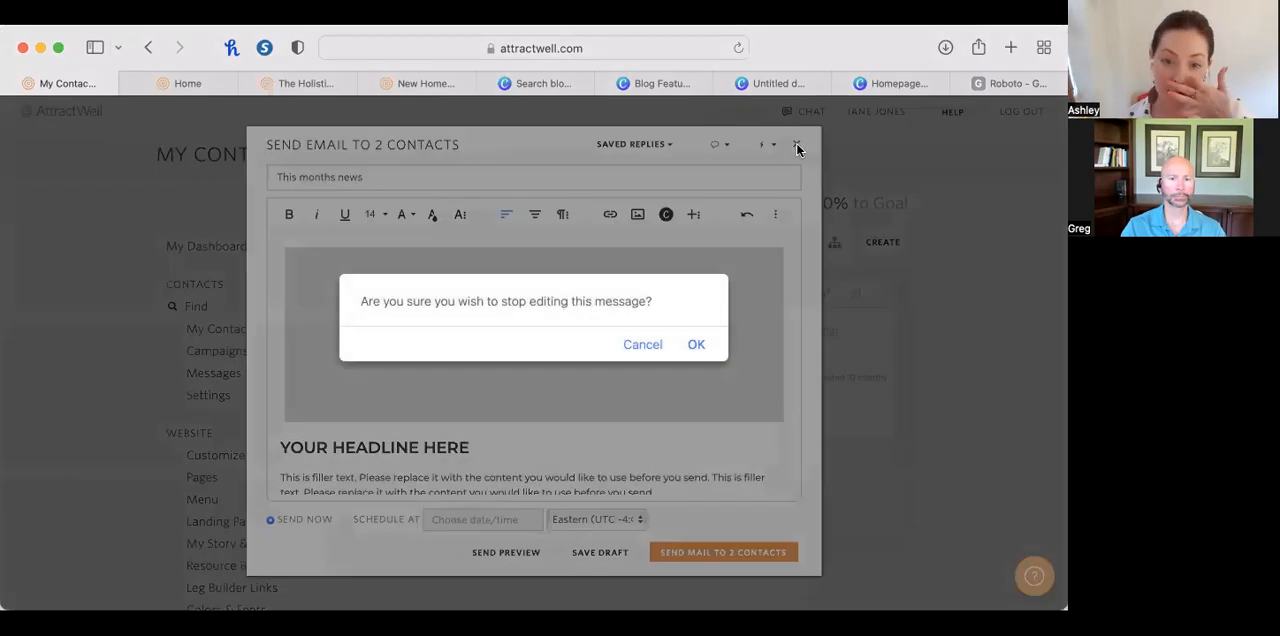
{"action": "left_click", "coordinate": [698, 345]}
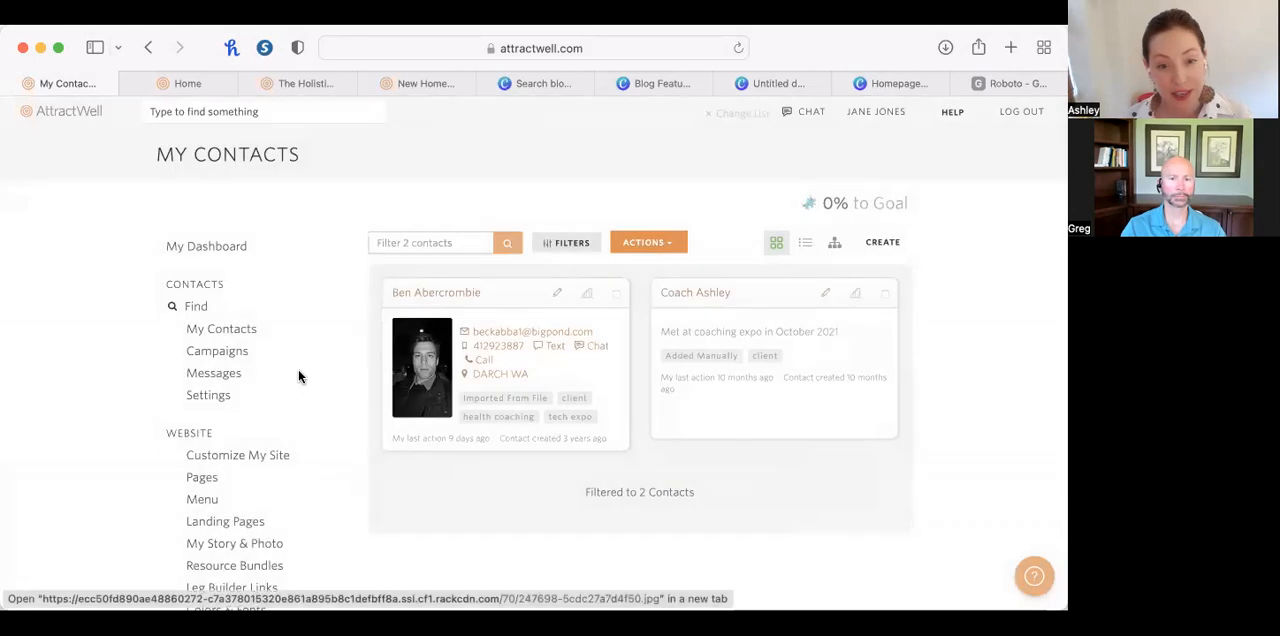
Switch to the Canva blog search results and open the "TEMPLATE: Blog Banner" design to view its banner pages.
{"action": "scroll", "coordinate": [252, 428], "scroll_direction": "down", "scroll_amount": 1}
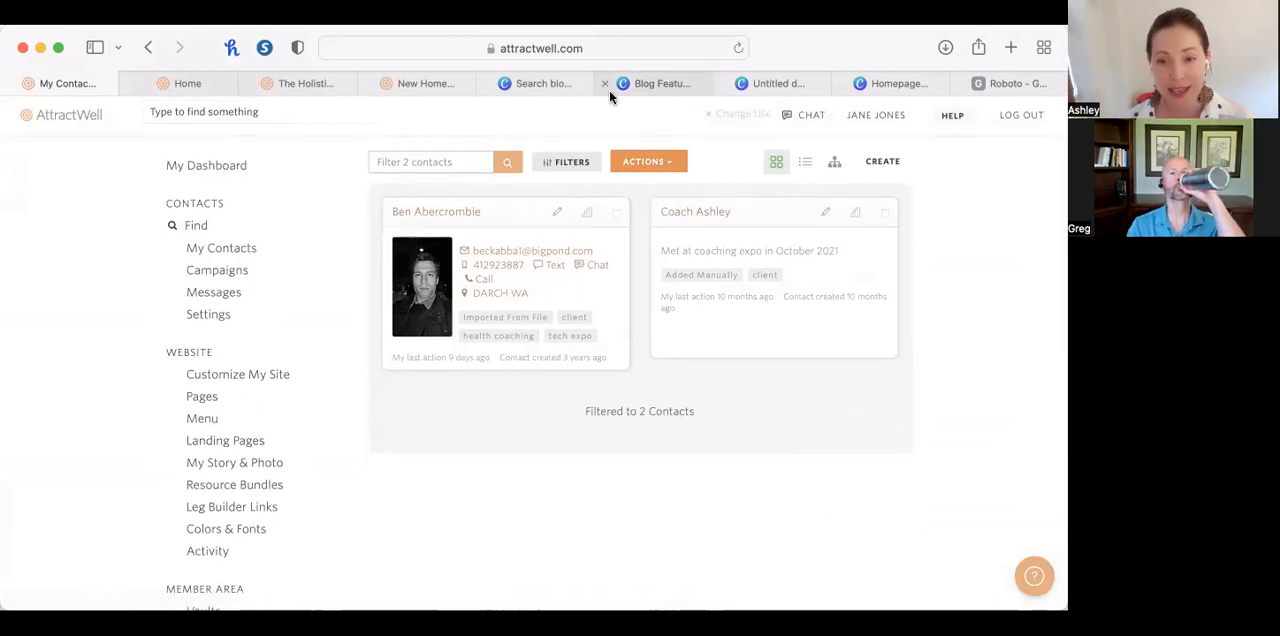
{"action": "left_click", "coordinate": [640, 86]}
{"action": "left_click", "coordinate": [543, 83]}
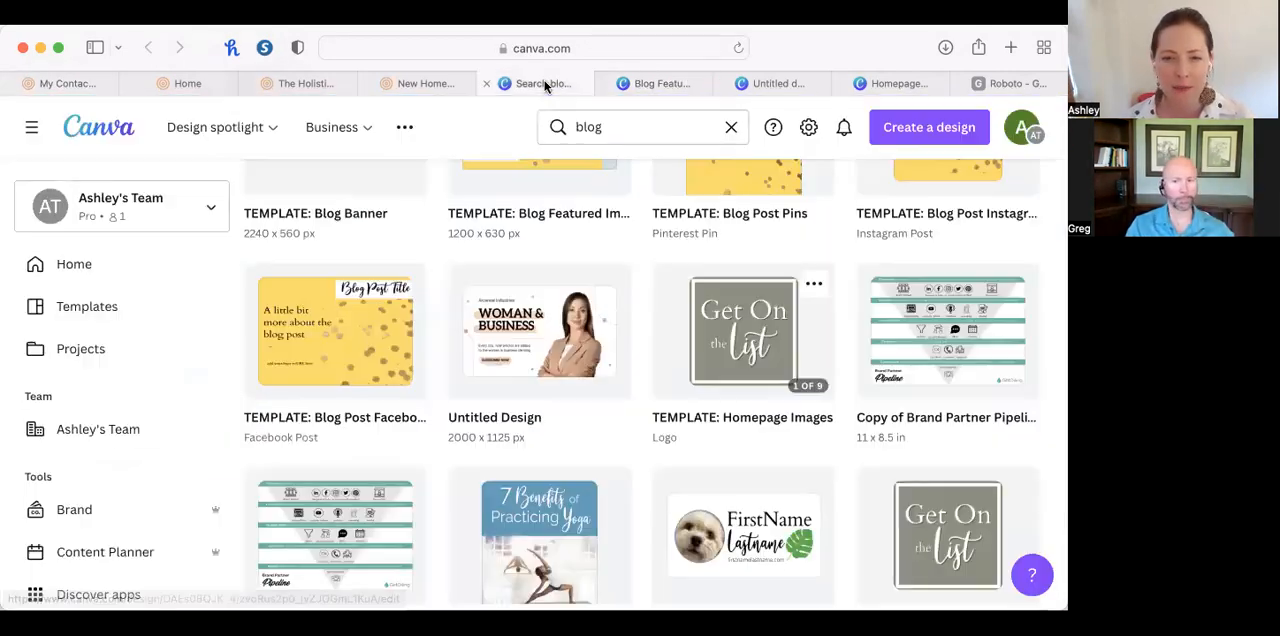
{"action": "scroll", "coordinate": [393, 344], "scroll_direction": "up", "scroll_amount": 2}
{"action": "left_click", "coordinate": [362, 289]}
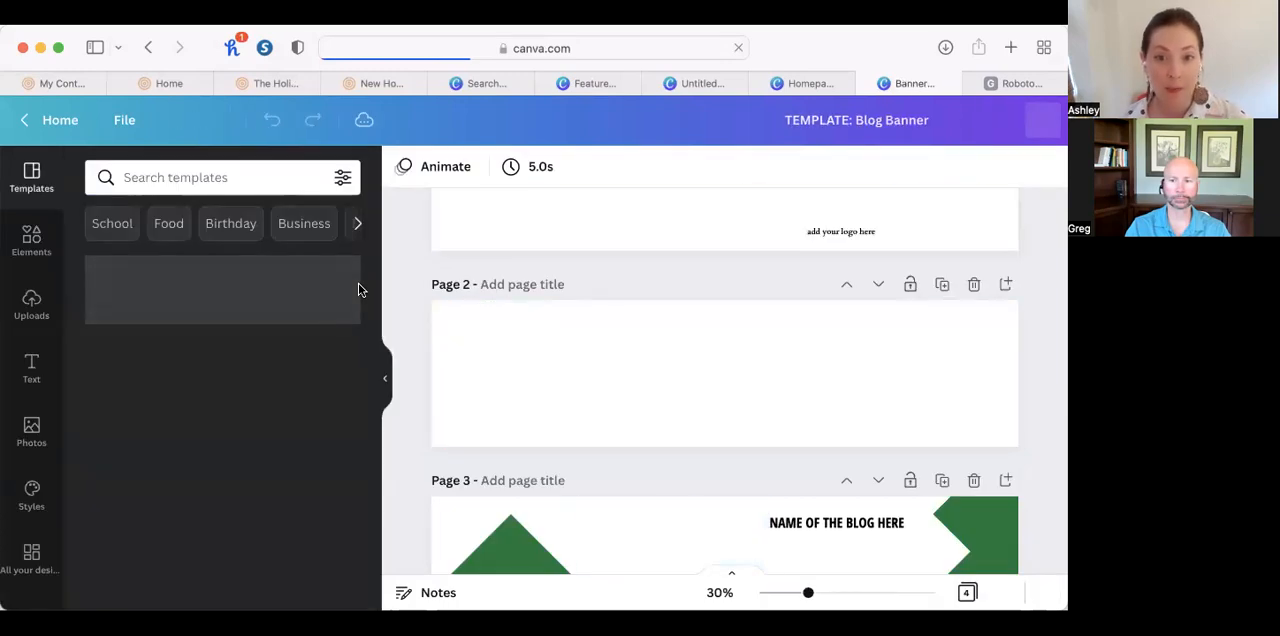
{"action": "scroll", "coordinate": [844, 368], "scroll_direction": "up", "scroll_amount": 1}
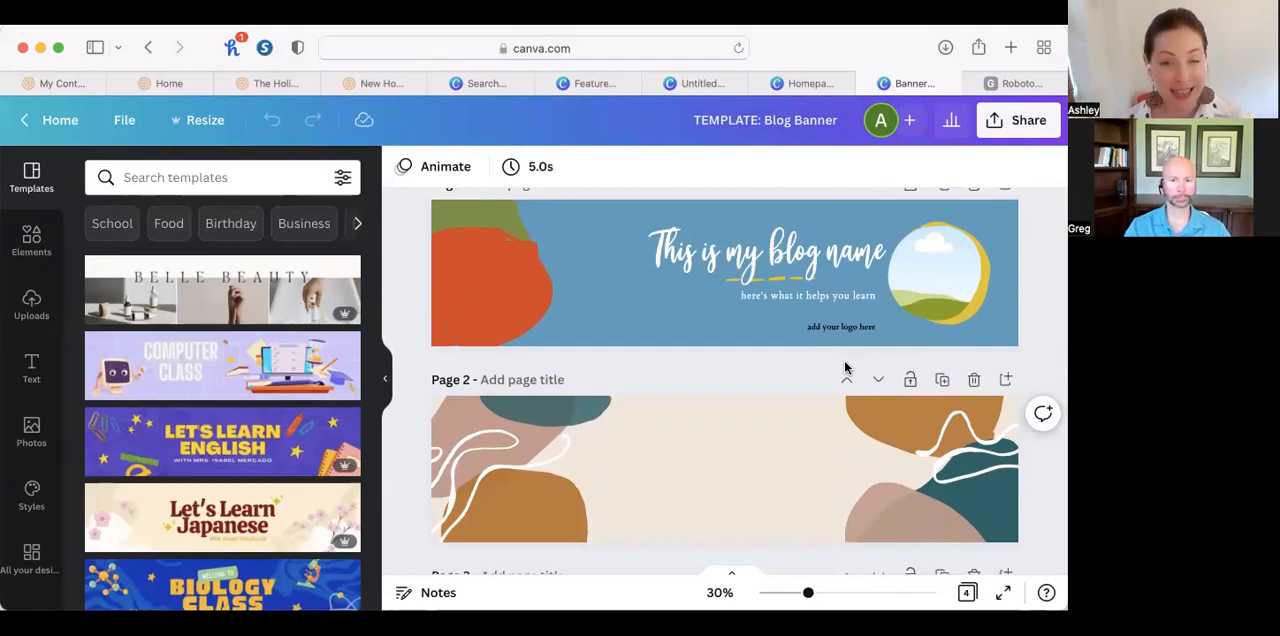
Return to the filtered contacts in AttractWell and reopen the email addressed to all of them.
{"action": "left_click", "coordinate": [182, 82]}
{"action": "left_click", "coordinate": [80, 80]}
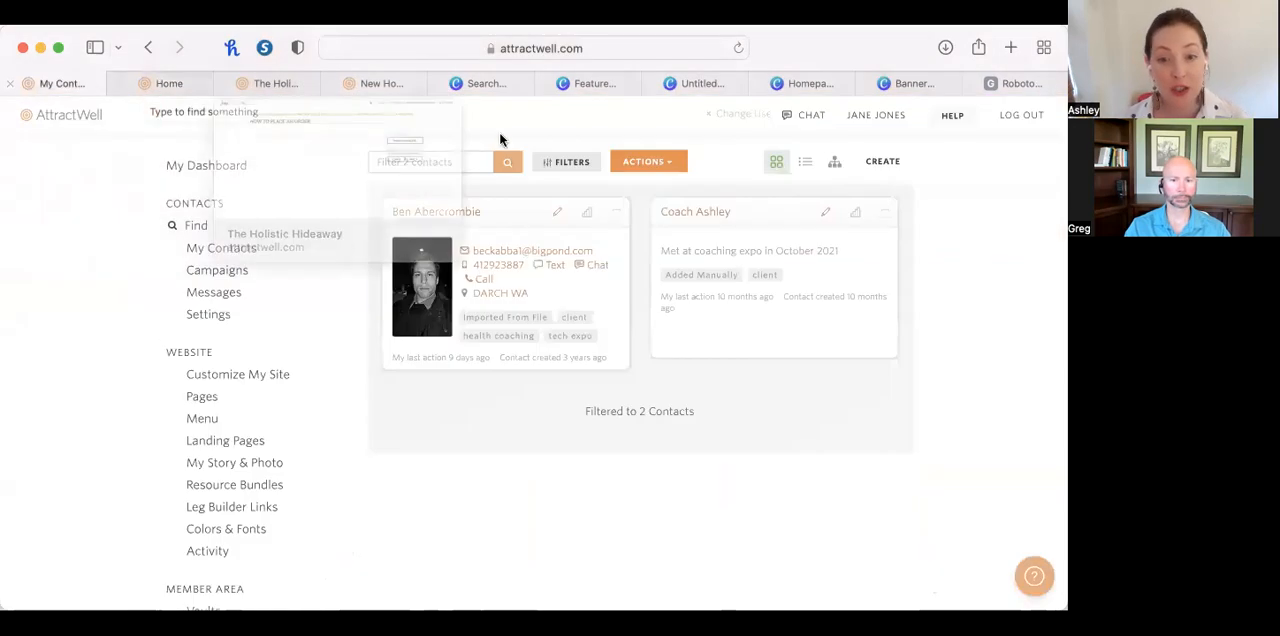
{"action": "left_click", "coordinate": [650, 163]}
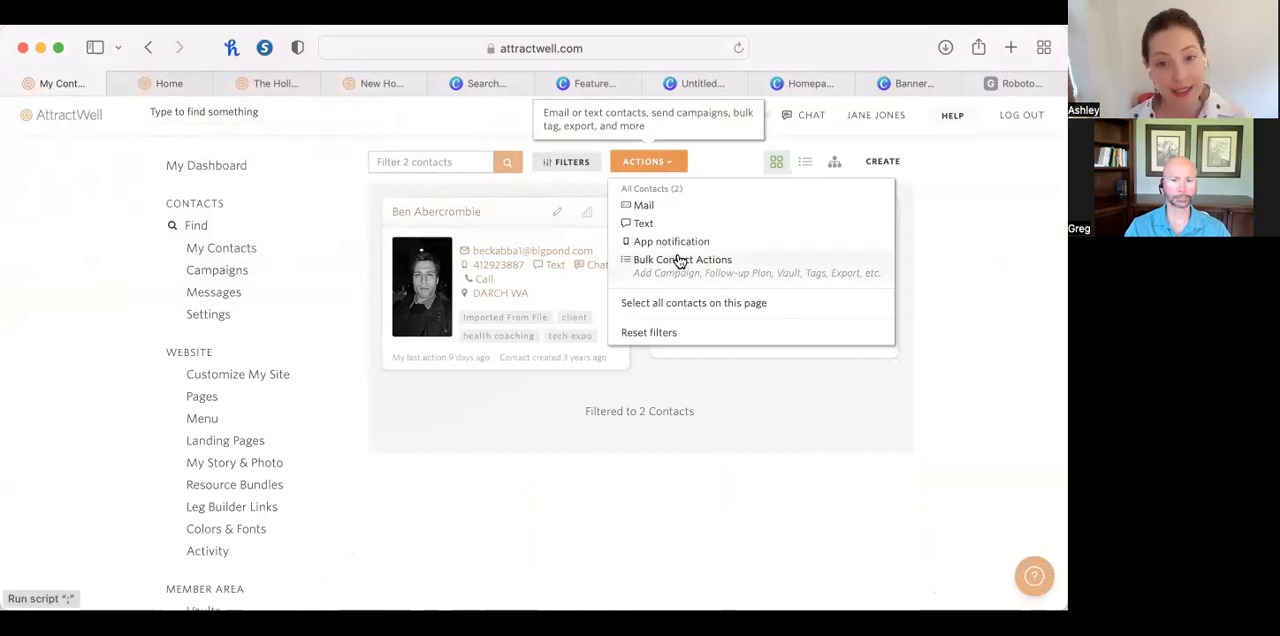
{"action": "left_click", "coordinate": [645, 205]}
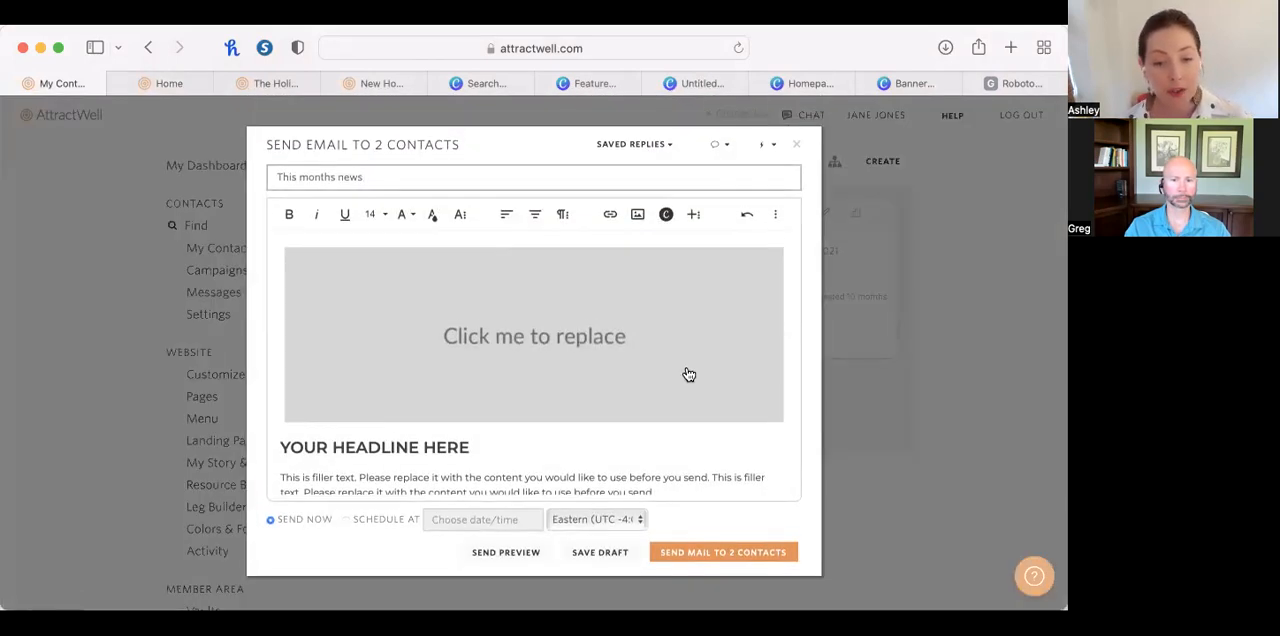
{"action": "scroll", "coordinate": [460, 375], "scroll_direction": "down", "scroll_amount": 3}
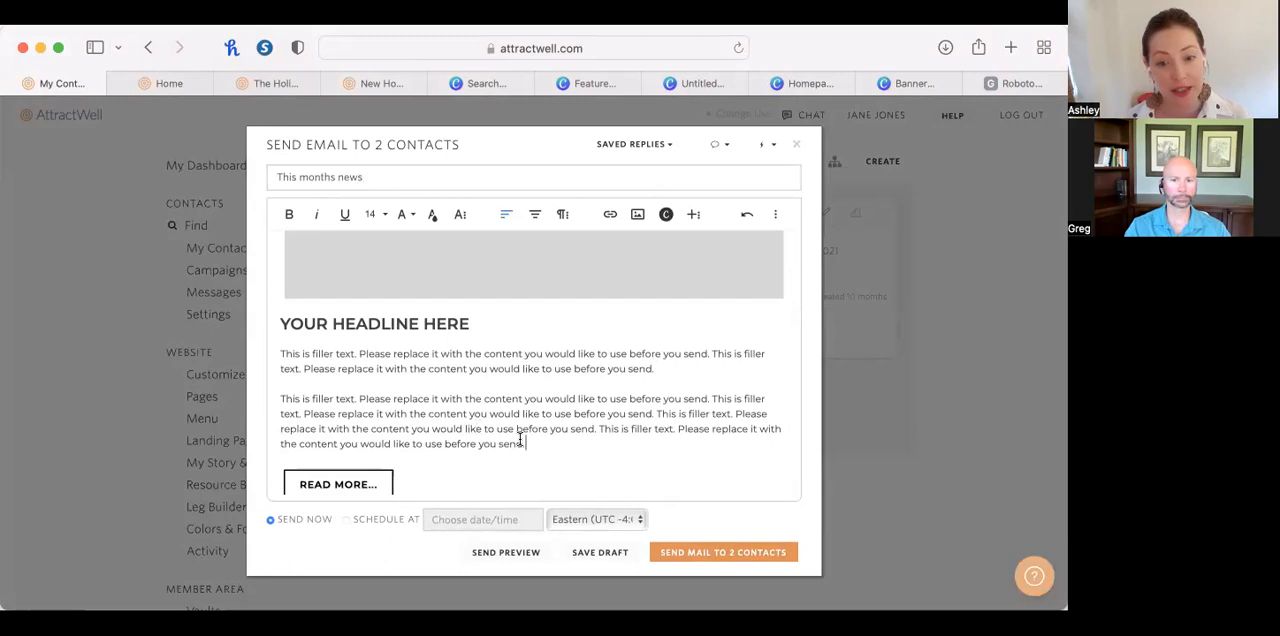
Close the "This months news" email draft without sending it and confirm that editing should stop.
{"action": "left_click_drag", "start_coordinate": [522, 443], "coordinate": [358, 354]}
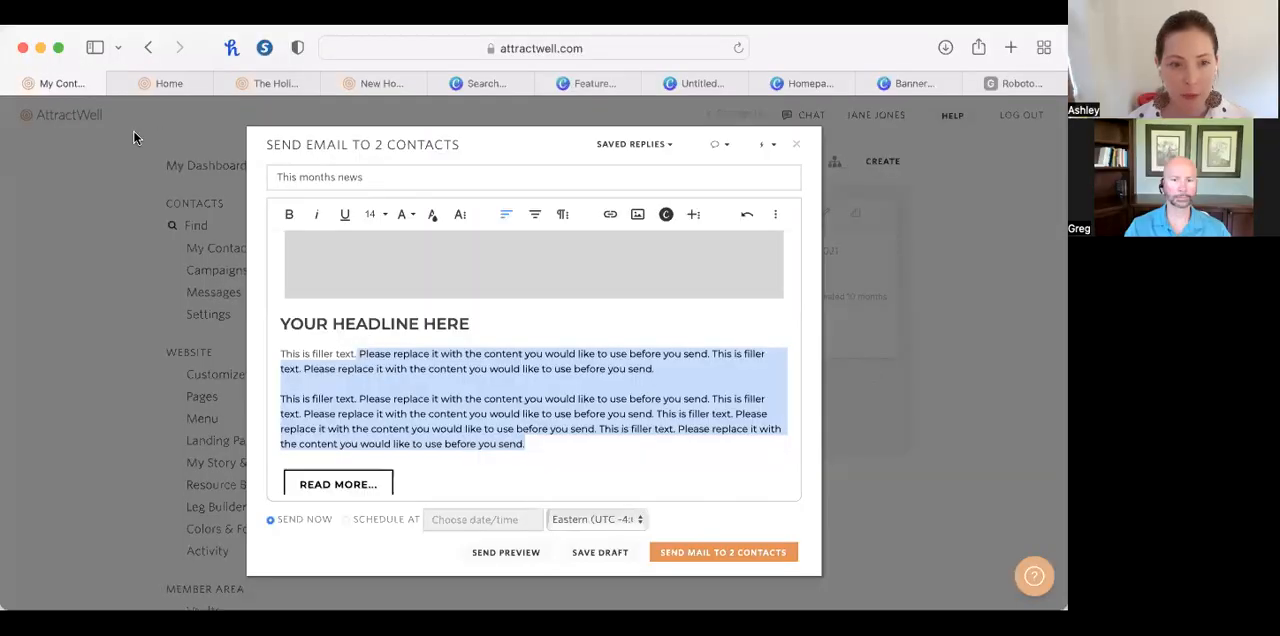
{"action": "left_click", "coordinate": [174, 220]}
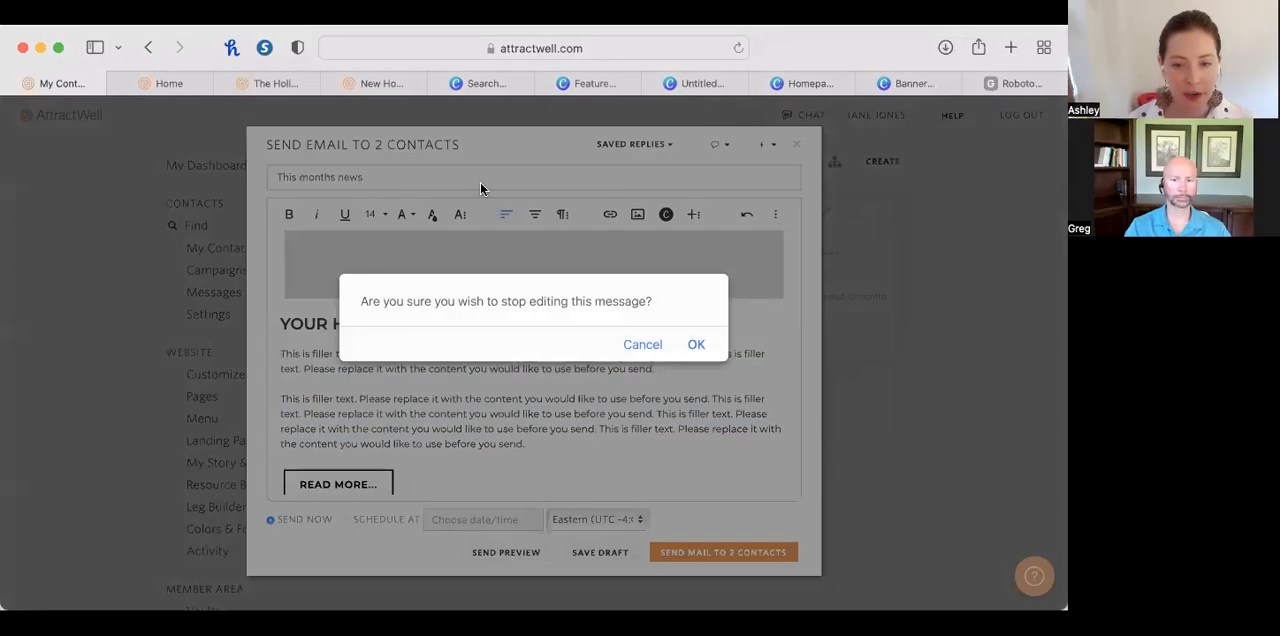
{"action": "left_click", "coordinate": [695, 344]}
Open the list of website pages and filter it by "new home".
{"action": "scroll", "coordinate": [274, 500], "scroll_direction": "down", "scroll_amount": 4}
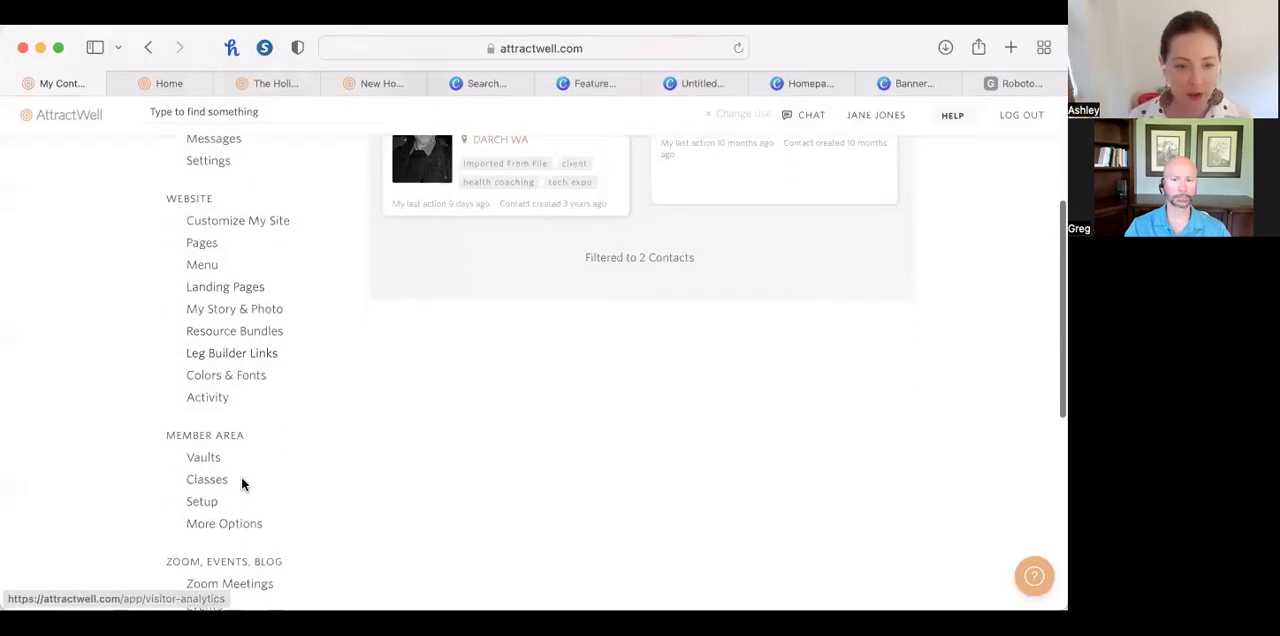
{"action": "left_click", "coordinate": [206, 245]}
{"action": "left_click", "coordinate": [528, 299]}
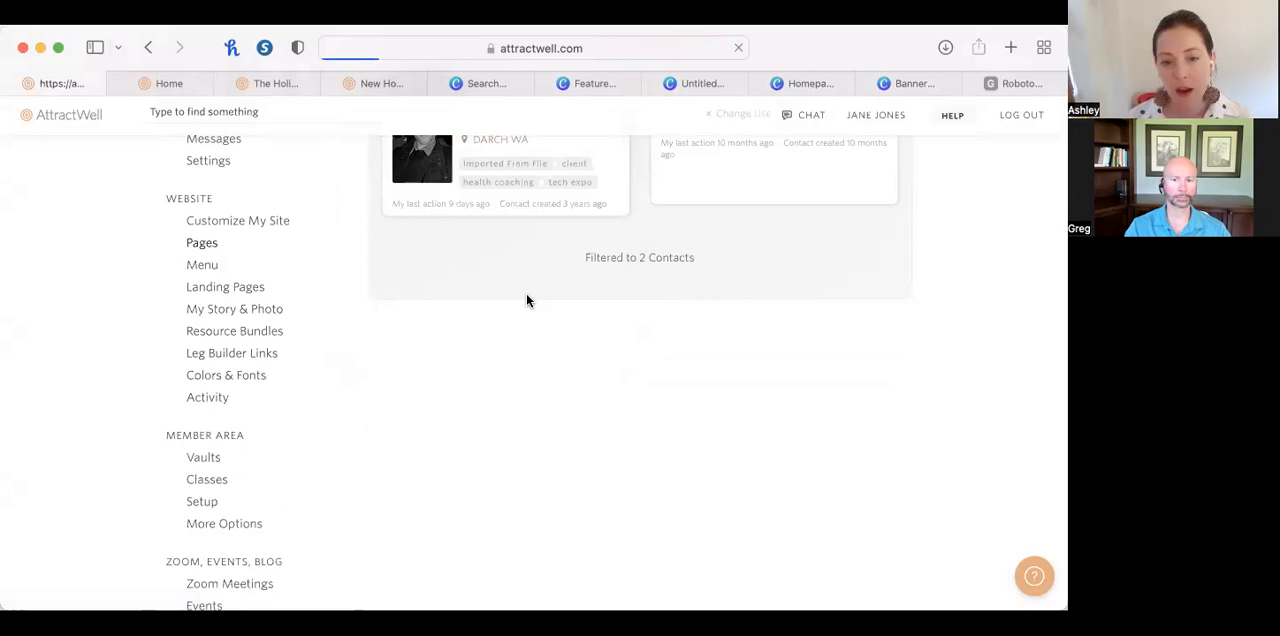
{"action": "scroll", "coordinate": [536, 393], "scroll_direction": "down", "scroll_amount": 5}
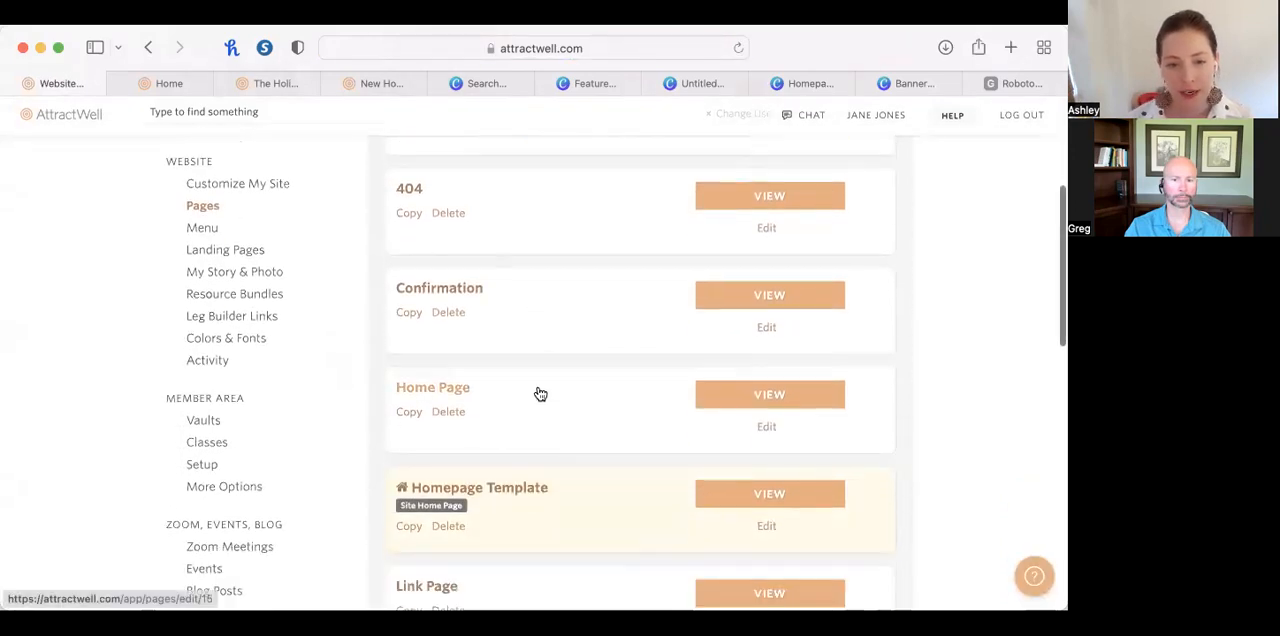
{"action": "scroll", "coordinate": [537, 394], "scroll_direction": "down", "scroll_amount": 3}
{"action": "scroll", "coordinate": [550, 380], "scroll_direction": "up", "scroll_amount": 4}
{"action": "scroll", "coordinate": [736, 170], "scroll_direction": "up", "scroll_amount": 4}
{"action": "left_click", "coordinate": [753, 263]}
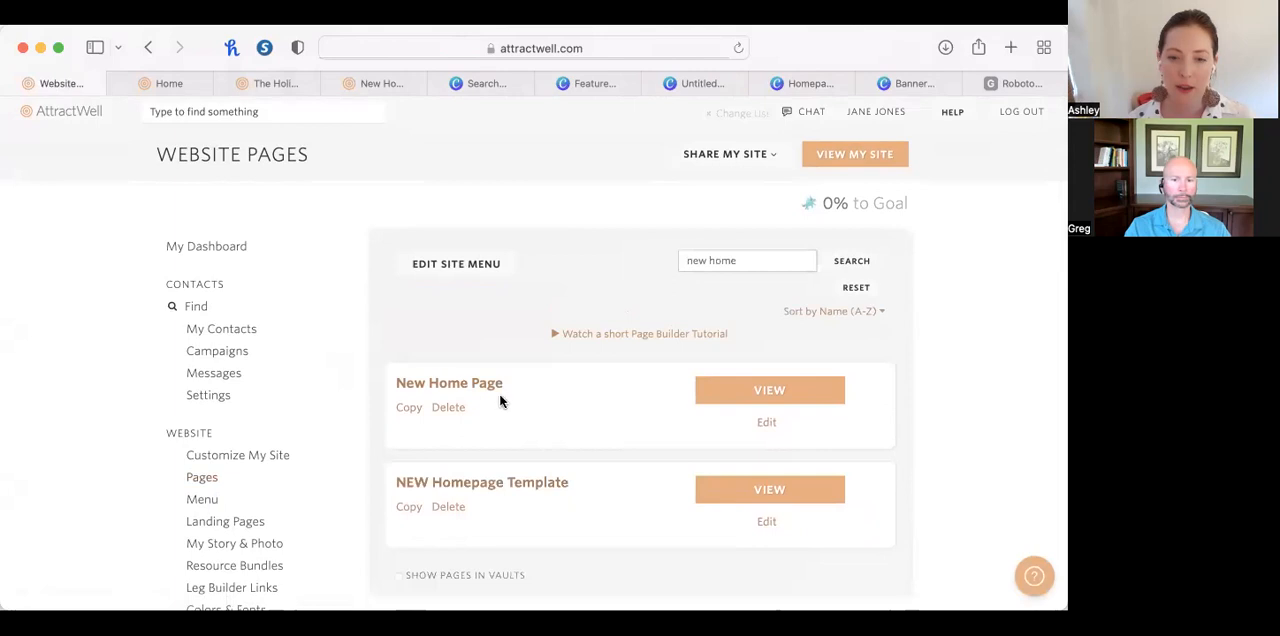
View the published New Home Page, return to the website pages list and open that page for editing.
{"action": "left_click", "coordinate": [731, 390]}
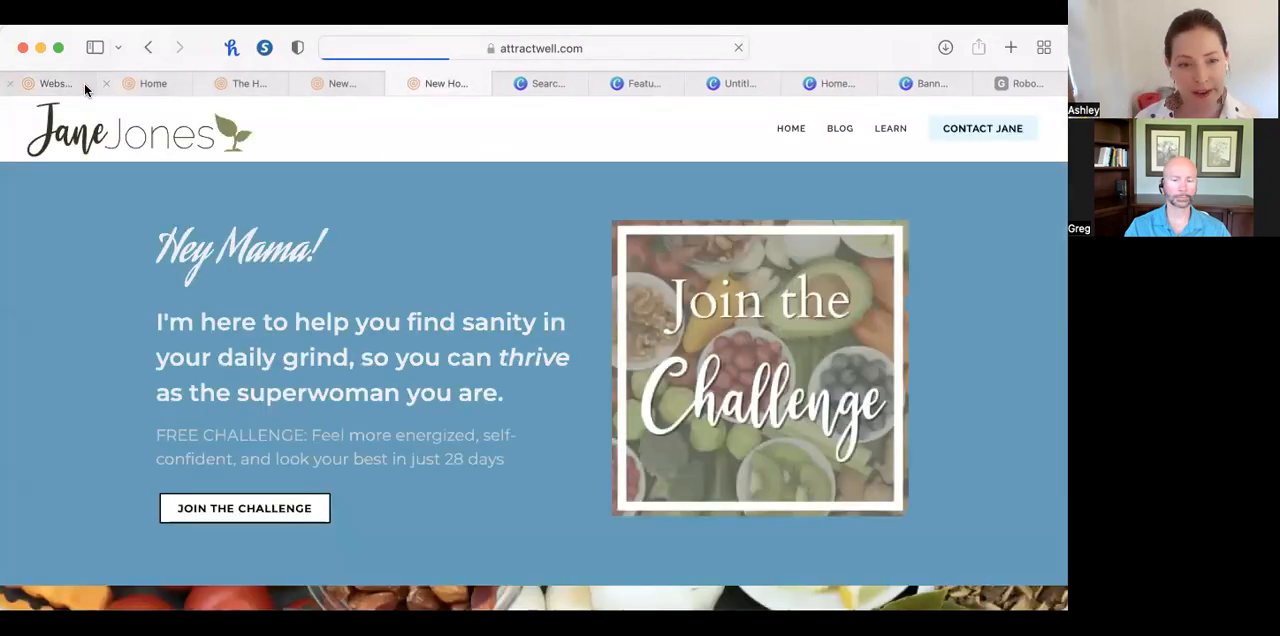
{"action": "left_click", "coordinate": [85, 88]}
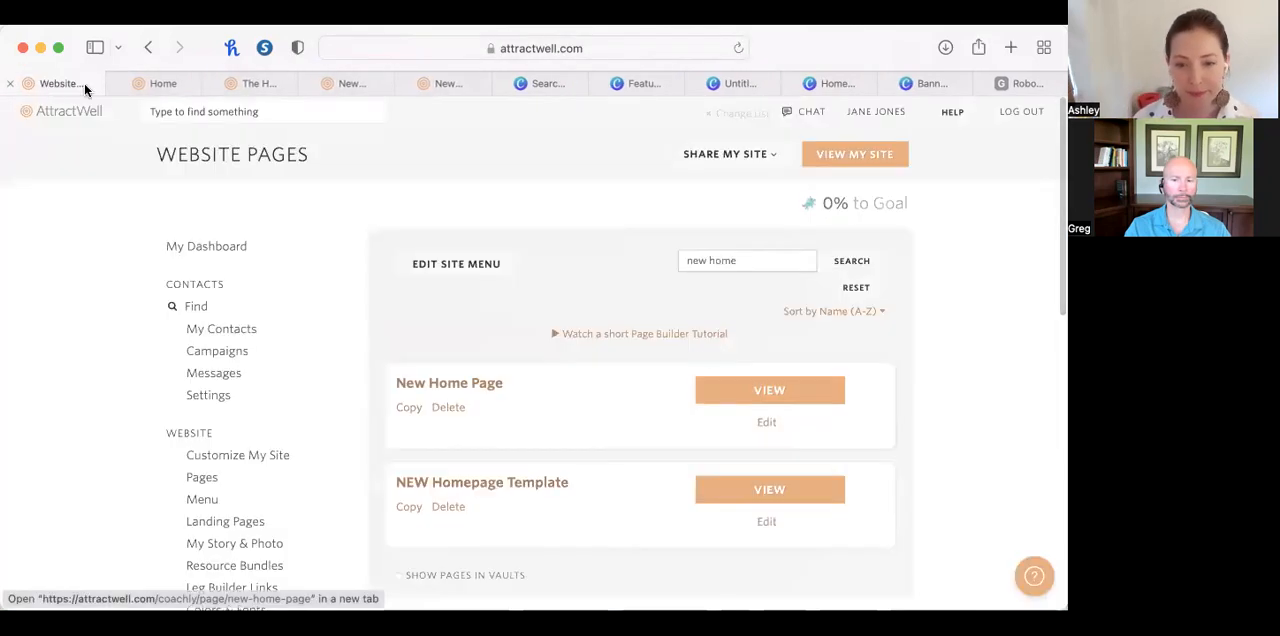
{"action": "left_click", "coordinate": [437, 86]}
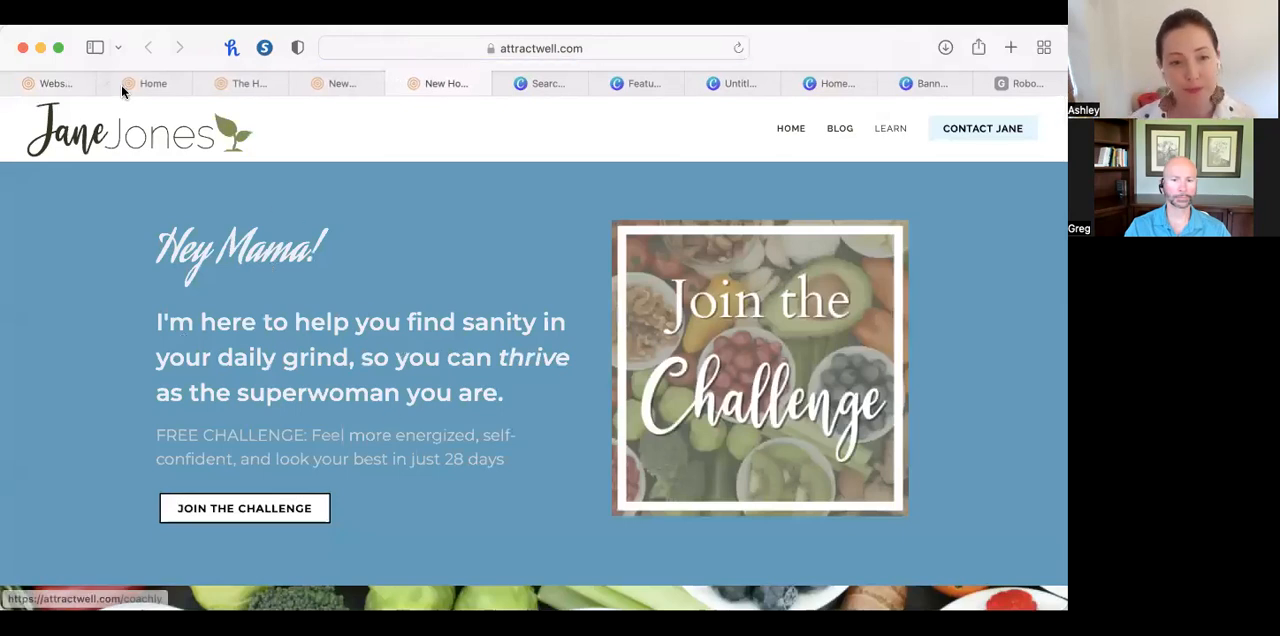
{"action": "left_click", "coordinate": [50, 84]}
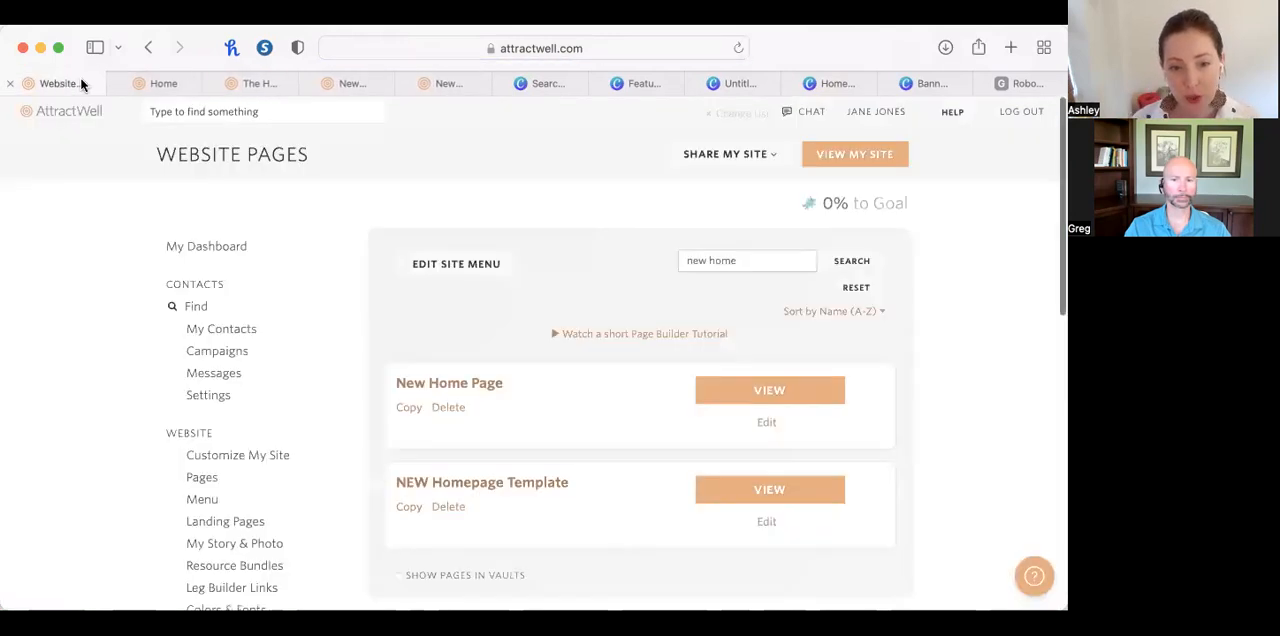
{"action": "left_click", "coordinate": [464, 386]}
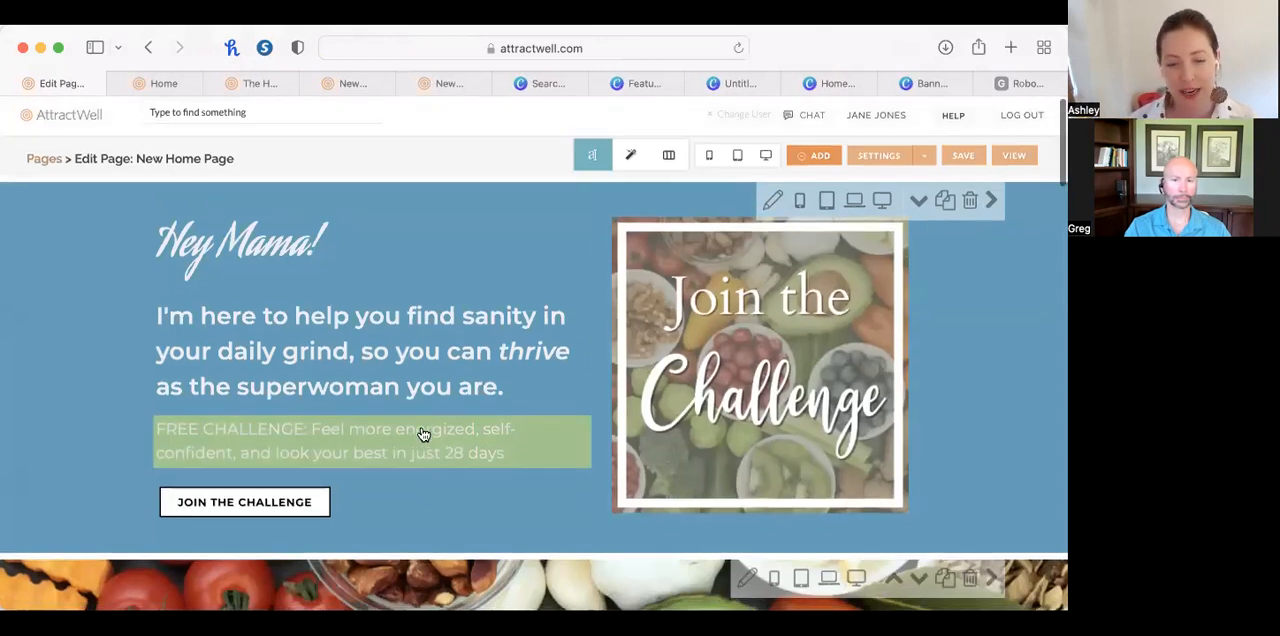
Browse the section layouts that can be inserted below the blue hero section and leave without adding one.
{"action": "scroll", "coordinate": [423, 436], "scroll_direction": "down", "scroll_amount": 2}
{"action": "left_click", "coordinate": [536, 467]}
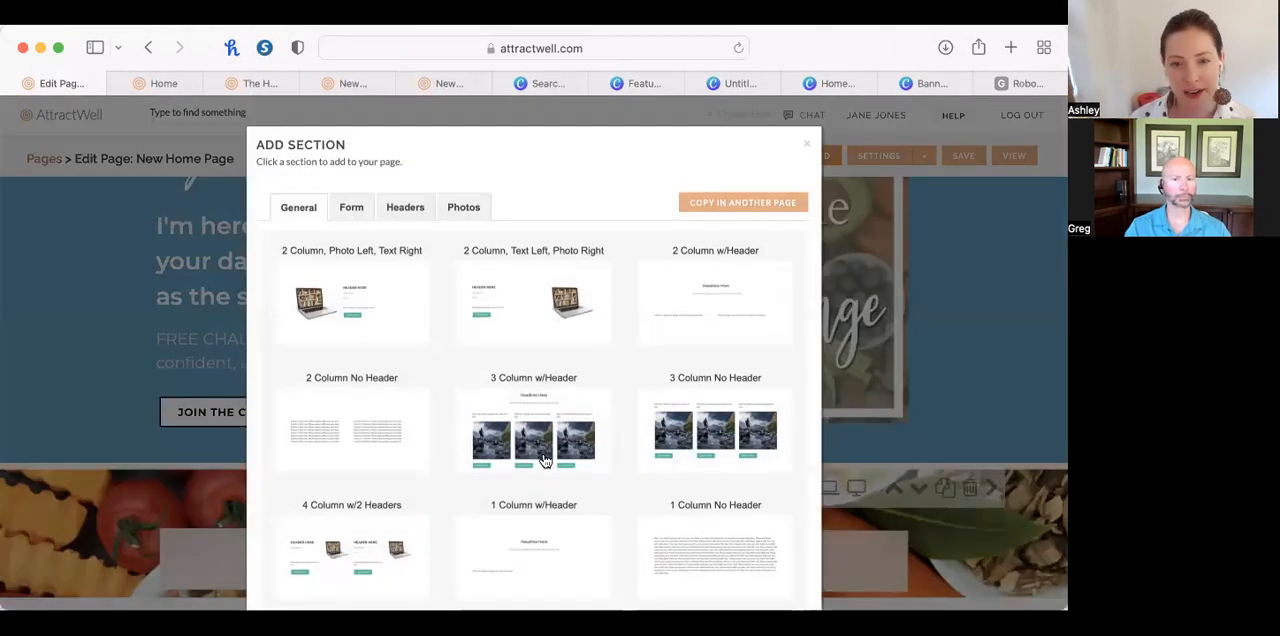
{"action": "scroll", "coordinate": [543, 457], "scroll_direction": "down", "scroll_amount": 10}
{"action": "scroll", "coordinate": [543, 457], "scroll_direction": "up", "scroll_amount": 10}
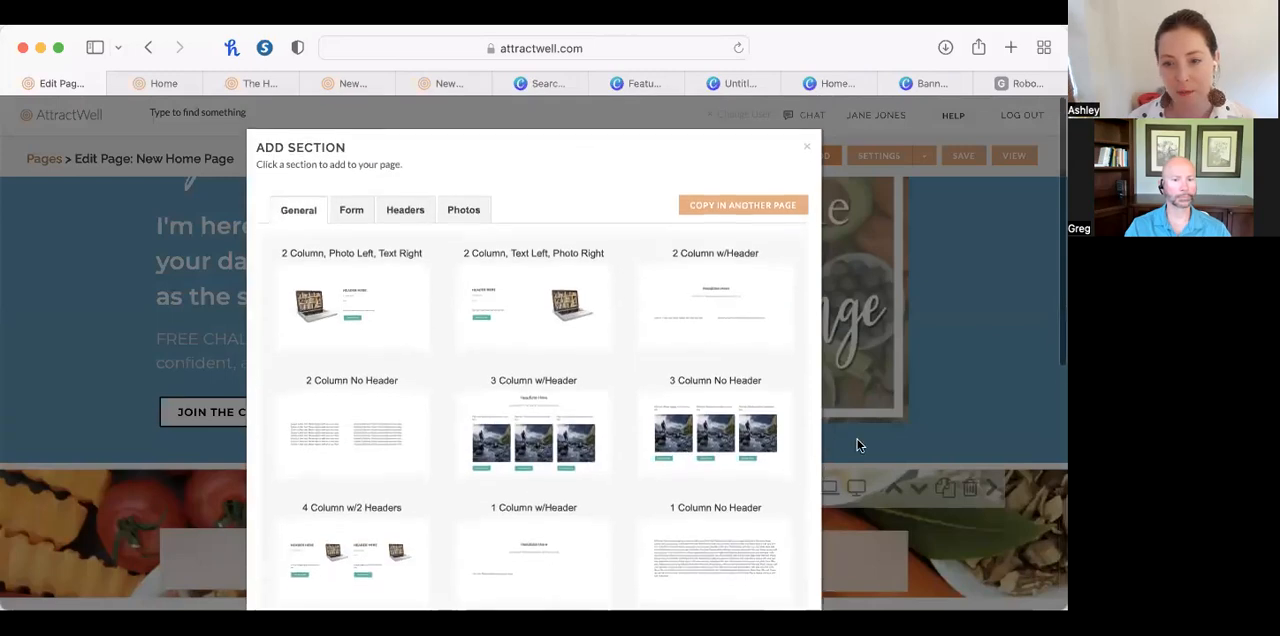
{"action": "left_click", "coordinate": [857, 445]}
{"action": "scroll", "coordinate": [957, 390], "scroll_direction": "up", "scroll_amount": 3}
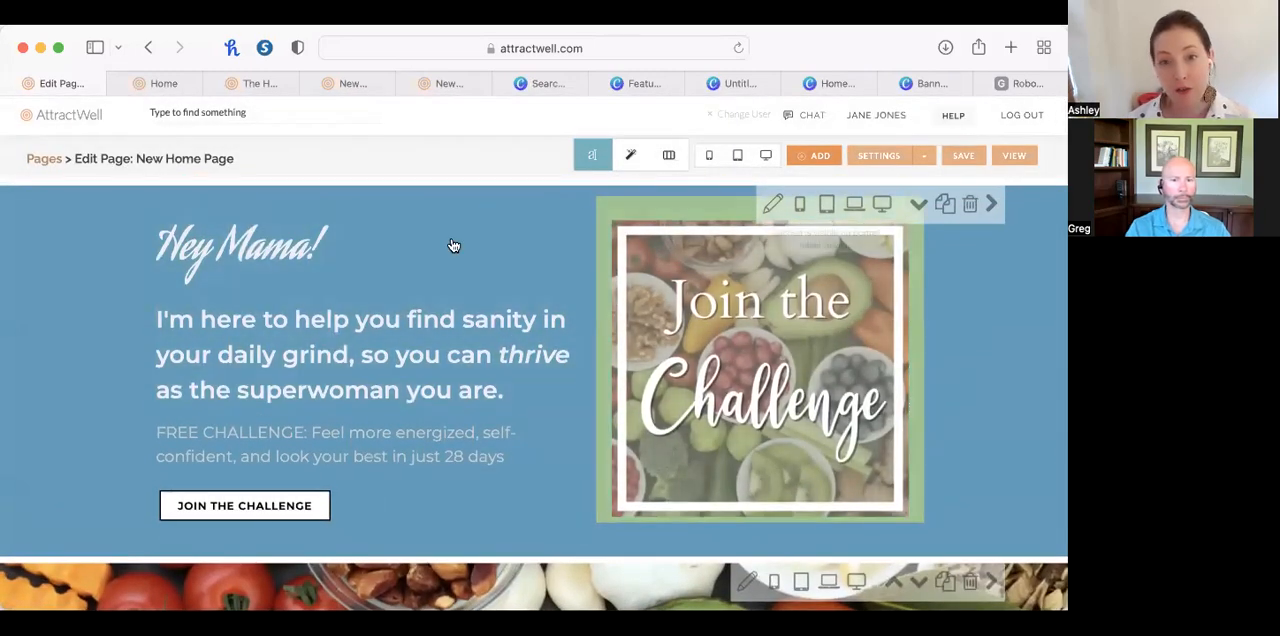
Open the blue hero section's settings and reduce its top and bottom background padding to 0.
{"action": "left_click", "coordinate": [778, 204]}
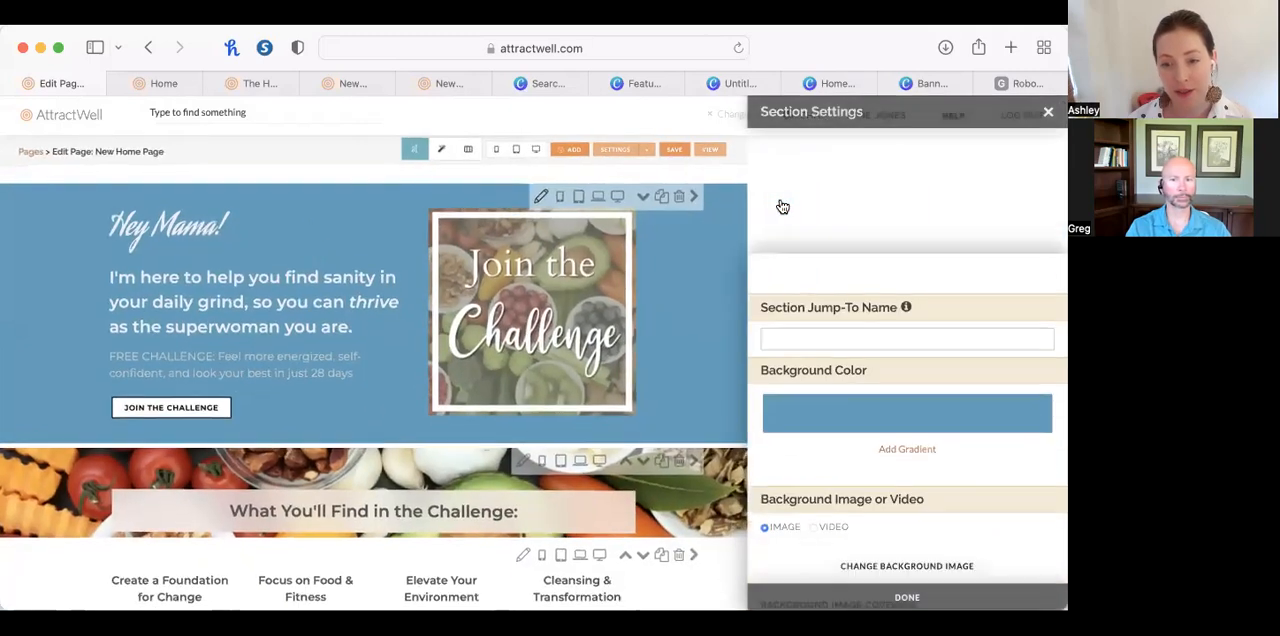
{"action": "scroll", "coordinate": [840, 368], "scroll_direction": "down", "scroll_amount": 5}
{"action": "scroll", "coordinate": [843, 372], "scroll_direction": "down", "scroll_amount": 4}
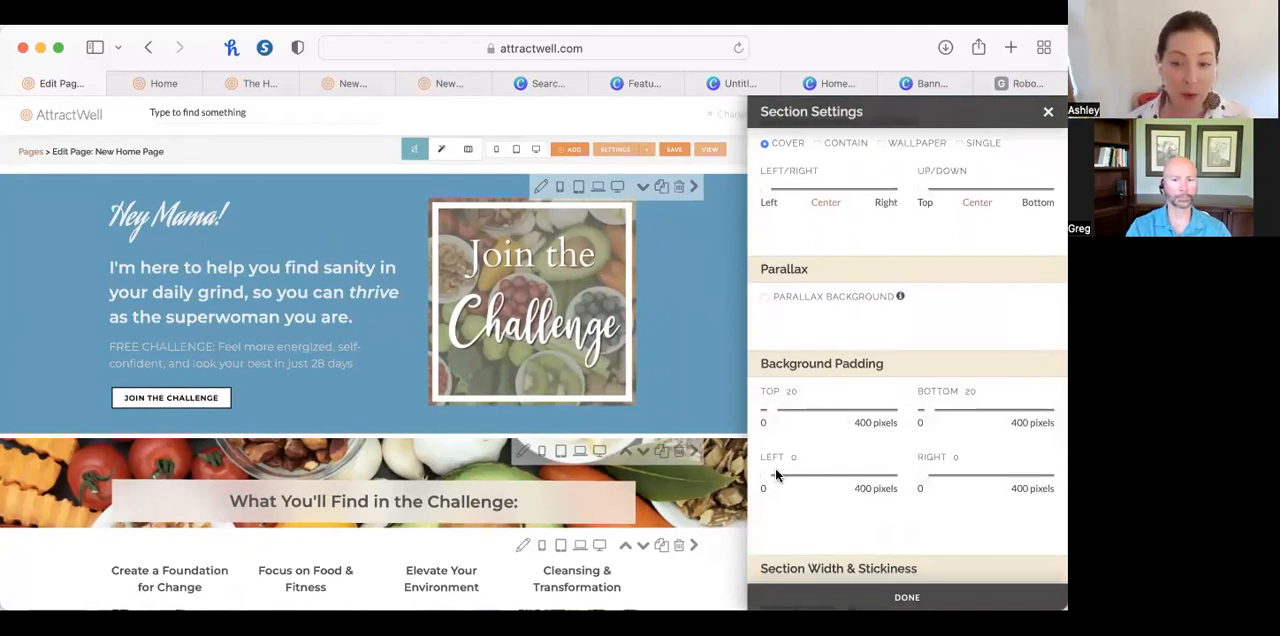
{"action": "left_click_drag", "start_coordinate": [769, 483], "coordinate": [875, 483]}
{"action": "left_click_drag", "start_coordinate": [780, 483], "coordinate": [750, 483]}
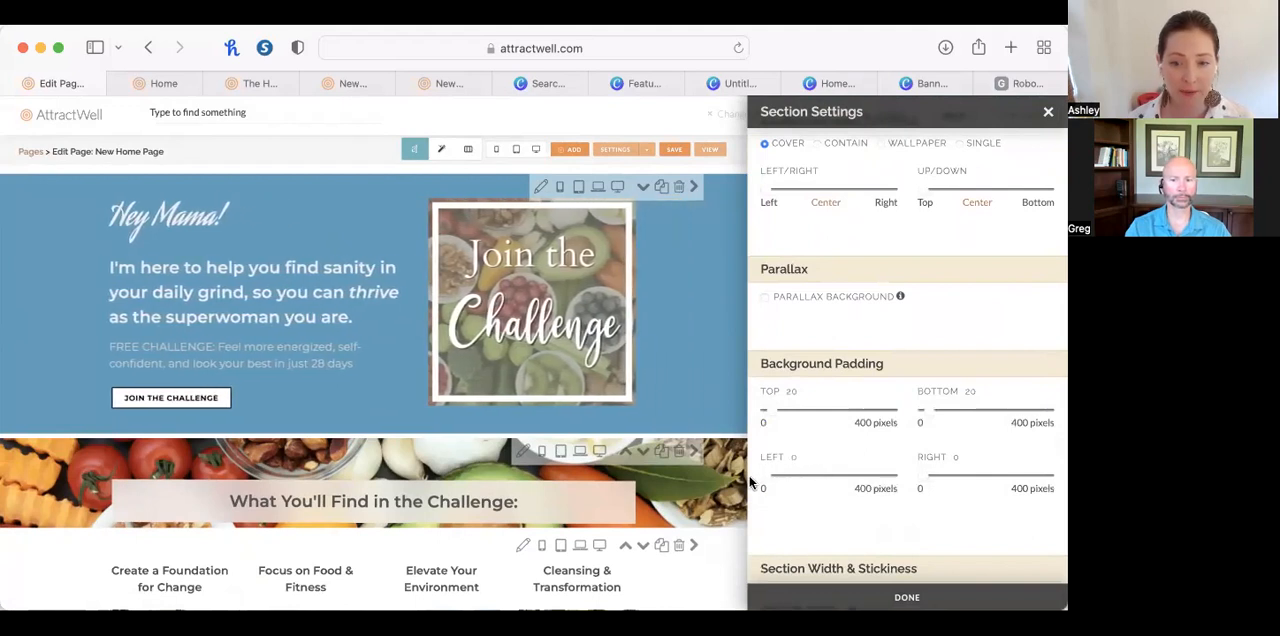
{"action": "left_click_drag", "start_coordinate": [775, 409], "coordinate": [680, 403]}
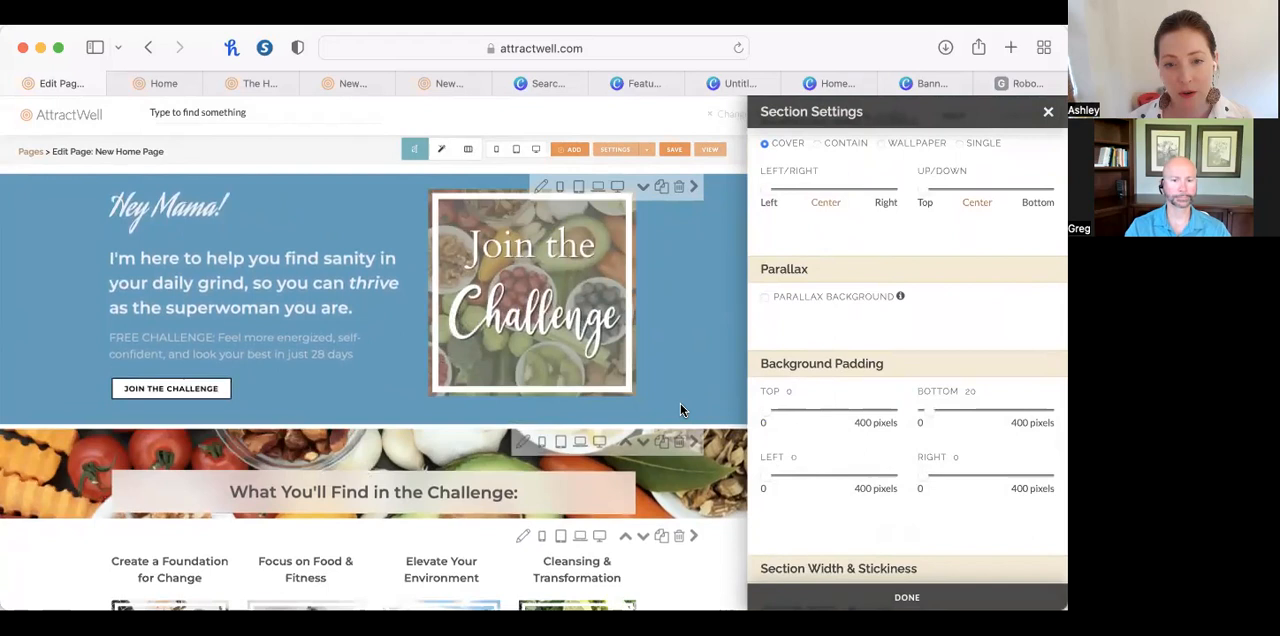
{"action": "left_click_drag", "start_coordinate": [923, 409], "coordinate": [856, 418]}
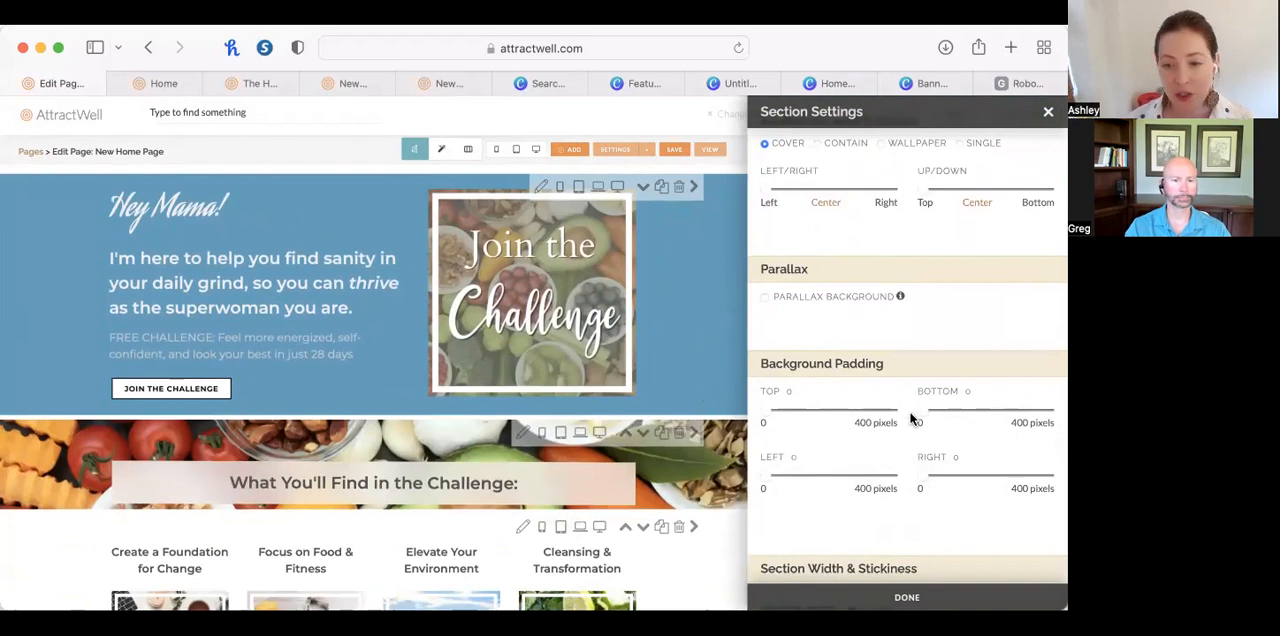
Set the hero section's background padding to 31 pixels at the bottom and 32 at the top, and close its settings.
{"action": "left_click_drag", "start_coordinate": [928, 418], "coordinate": [932, 418]}
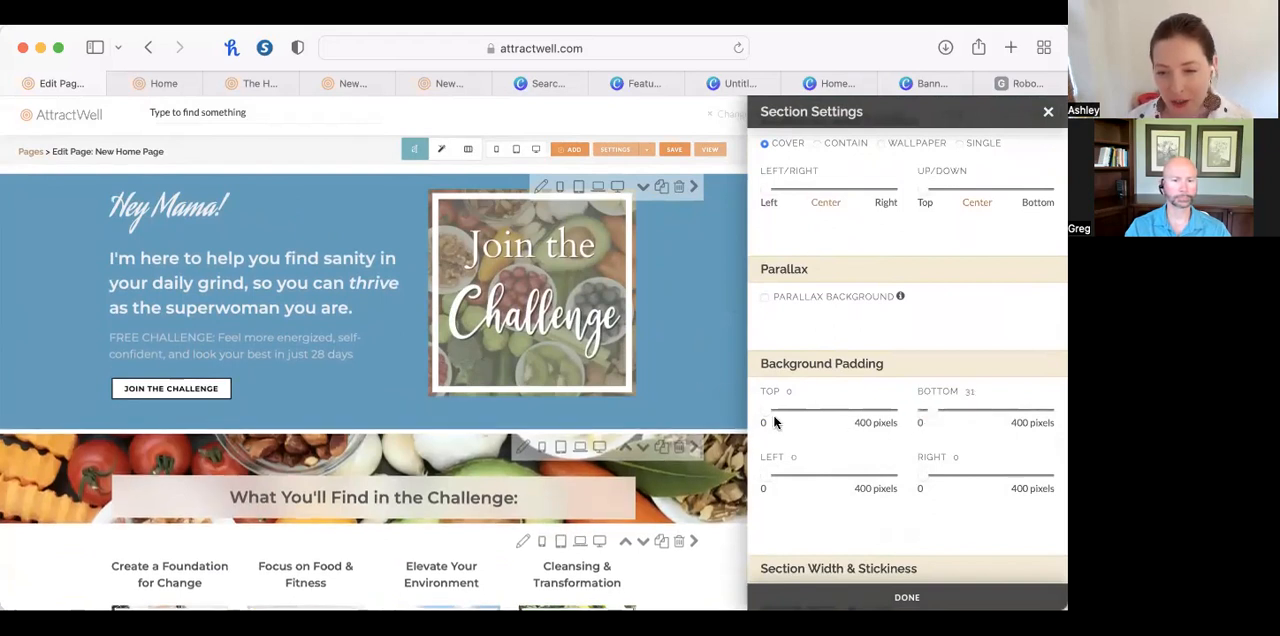
{"action": "left_click_drag", "start_coordinate": [771, 418], "coordinate": [776, 418]}
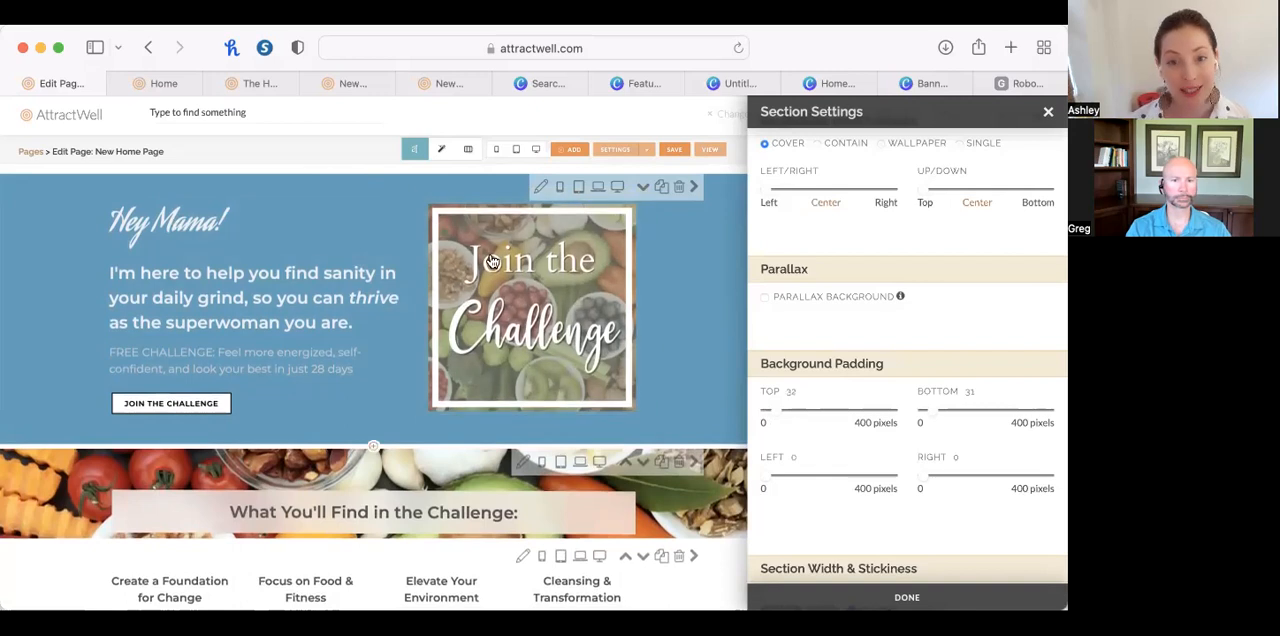
{"action": "left_click", "coordinate": [558, 197]}
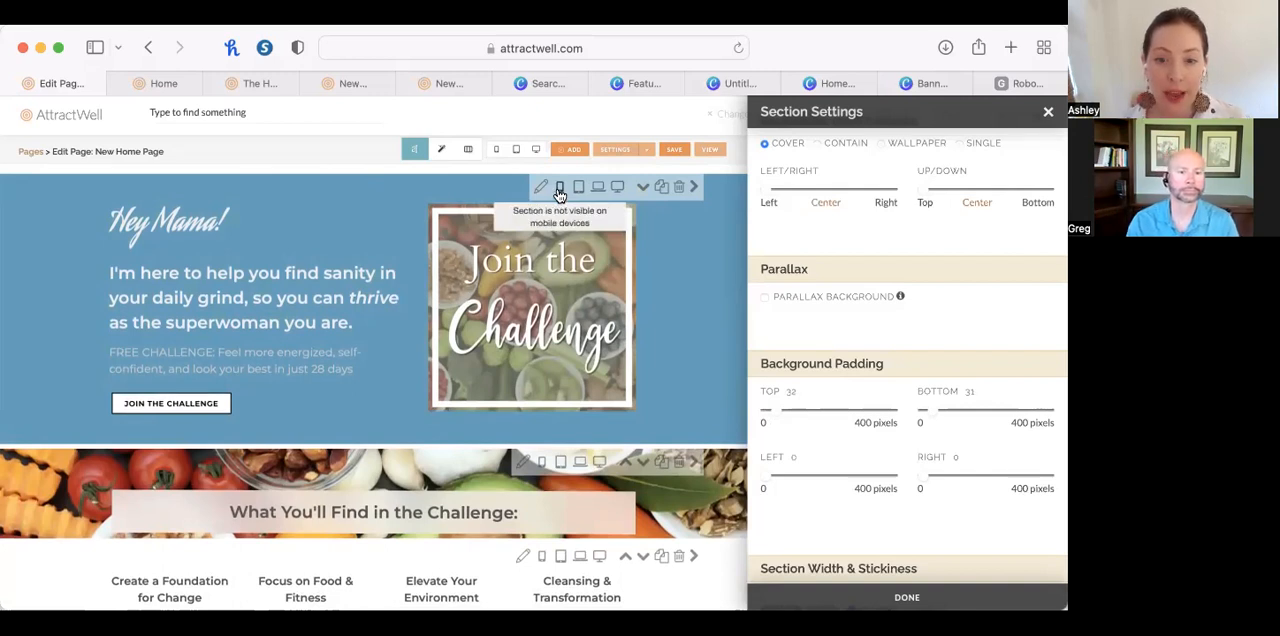
{"action": "left_click", "coordinate": [1048, 112]}
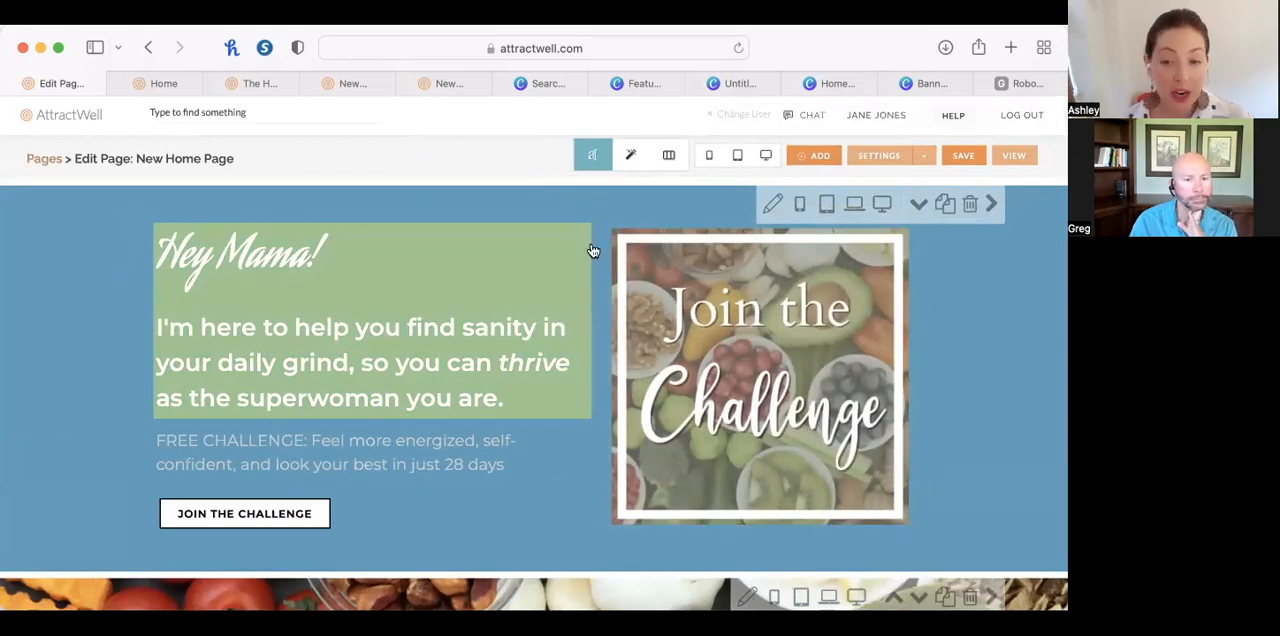
Preview the New Home Page in the phone and tablet layouts, checking the hero and challenge sections, and close the preview.
{"action": "left_click", "coordinate": [711, 156]}
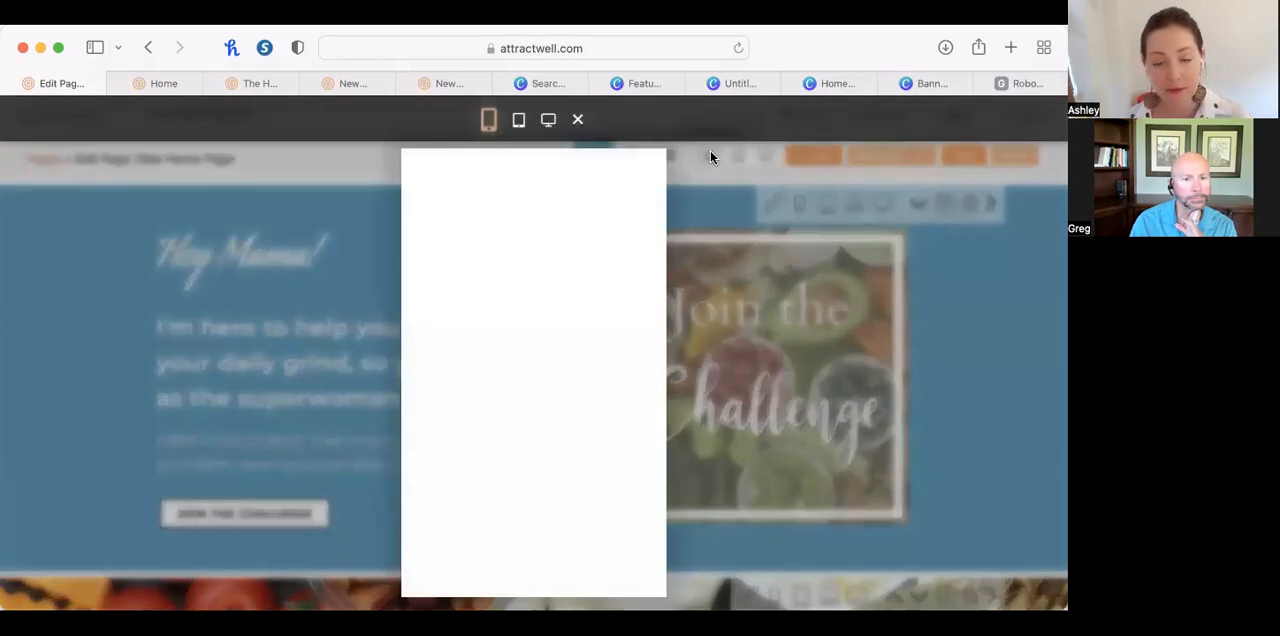
{"action": "scroll", "coordinate": [538, 410], "scroll_direction": "down", "scroll_amount": 10}
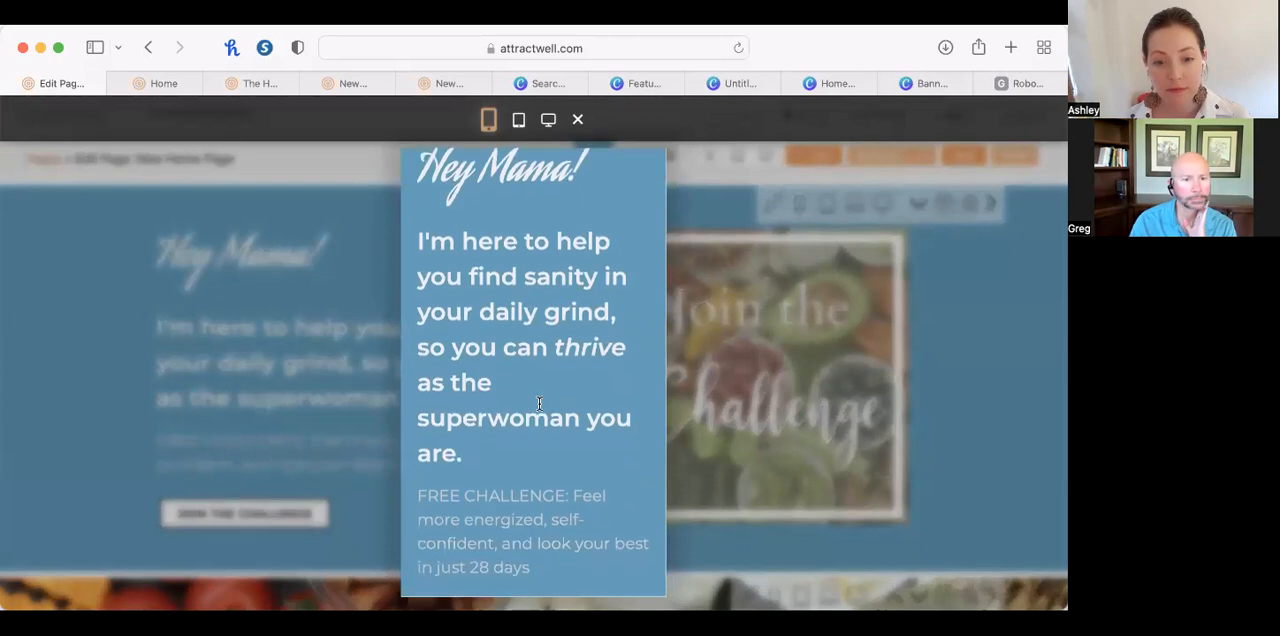
{"action": "scroll", "coordinate": [538, 400], "scroll_direction": "down", "scroll_amount": 5}
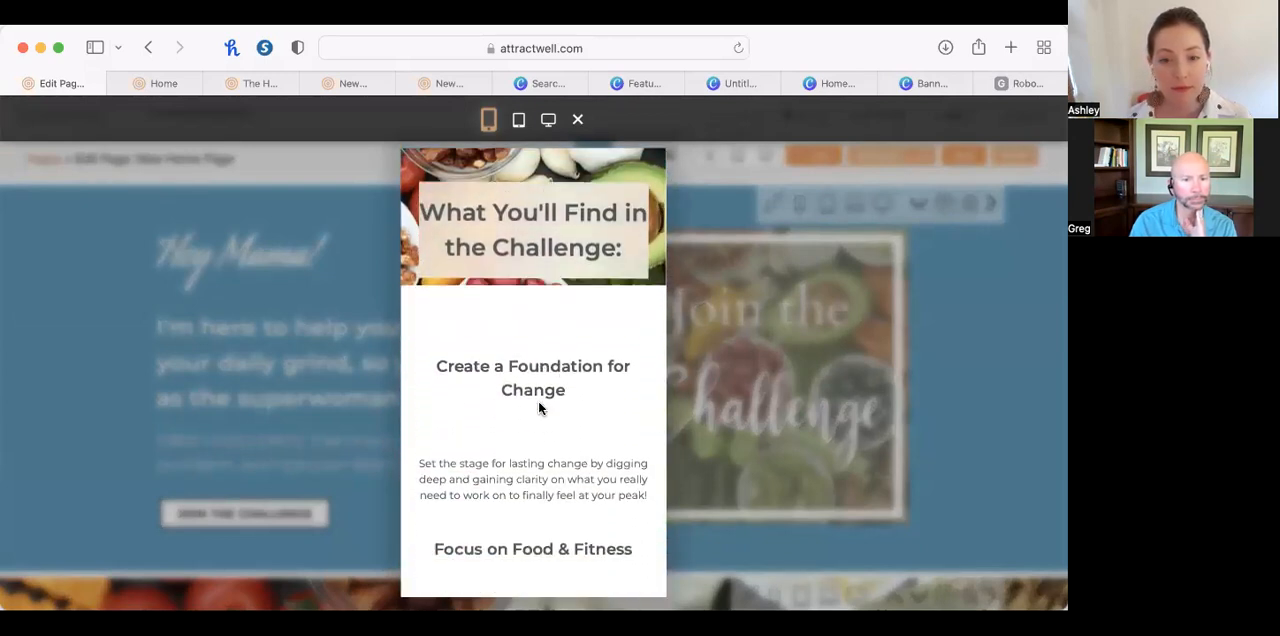
{"action": "left_click", "coordinate": [529, 120]}
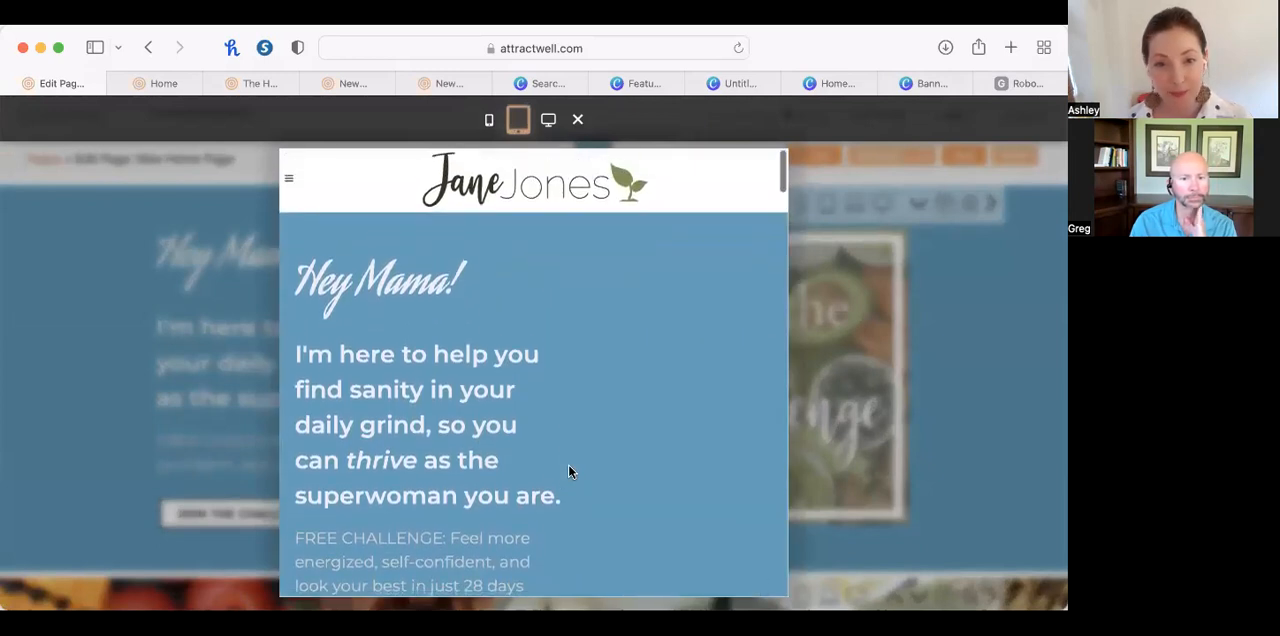
{"action": "scroll", "coordinate": [568, 471], "scroll_direction": "down", "scroll_amount": 5}
{"action": "scroll", "coordinate": [568, 466], "scroll_direction": "down", "scroll_amount": 5}
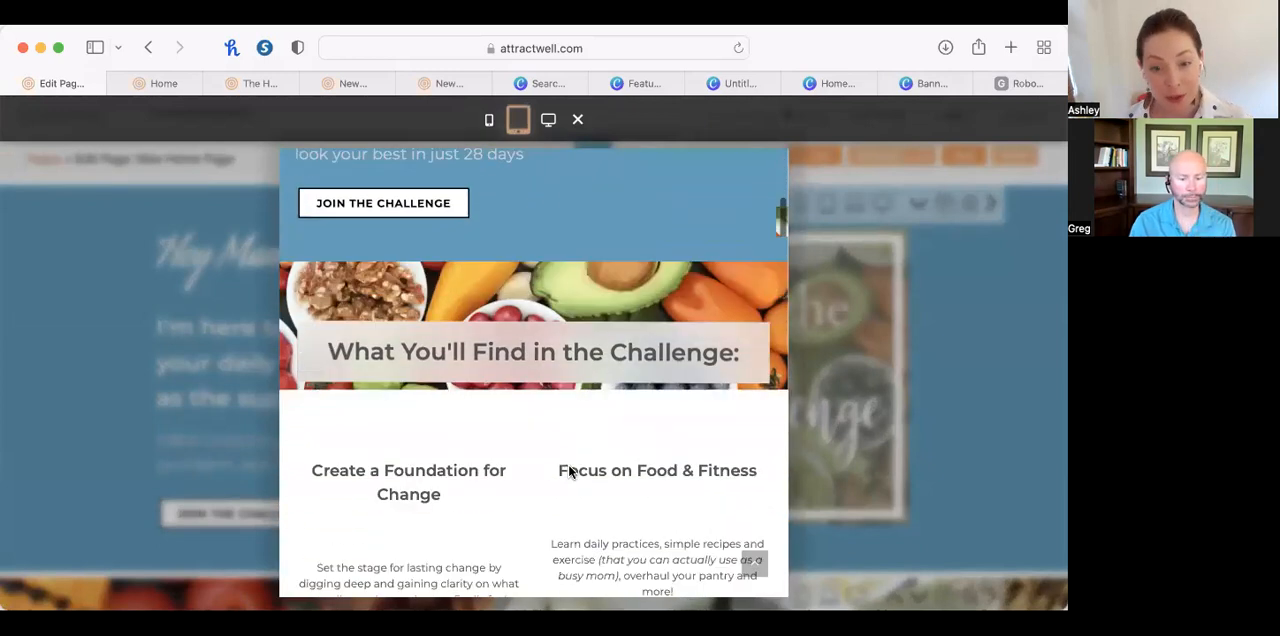
{"action": "scroll", "coordinate": [568, 466], "scroll_direction": "up", "scroll_amount": 10}
{"action": "left_click", "coordinate": [983, 355]}
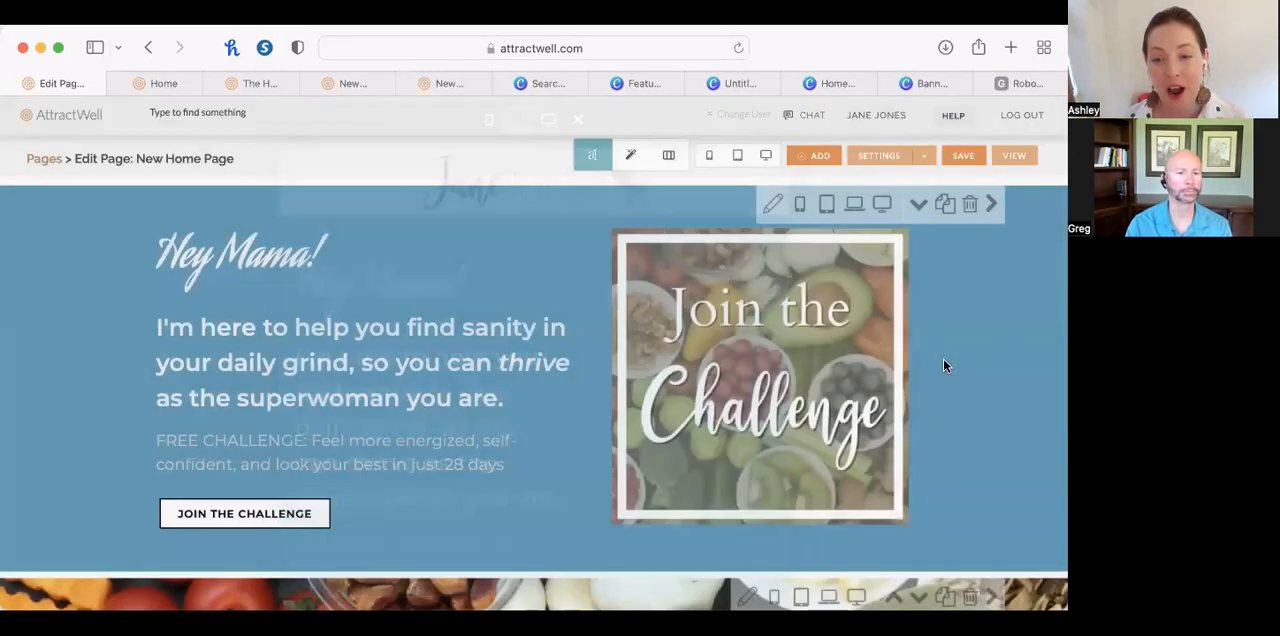
Preview the New Home Page in the computer layout down past the blog heading and return to the editor.
{"action": "scroll", "coordinate": [756, 479], "scroll_direction": "down", "scroll_amount": 3}
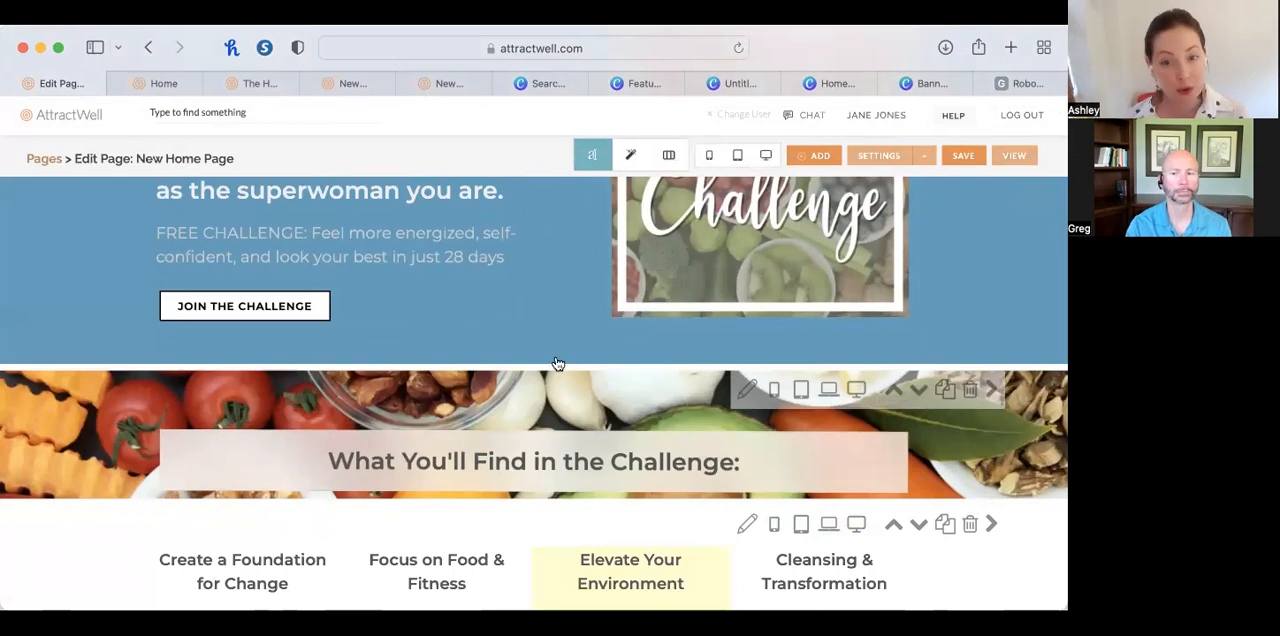
{"action": "scroll", "coordinate": [556, 366], "scroll_direction": "up", "scroll_amount": 5}
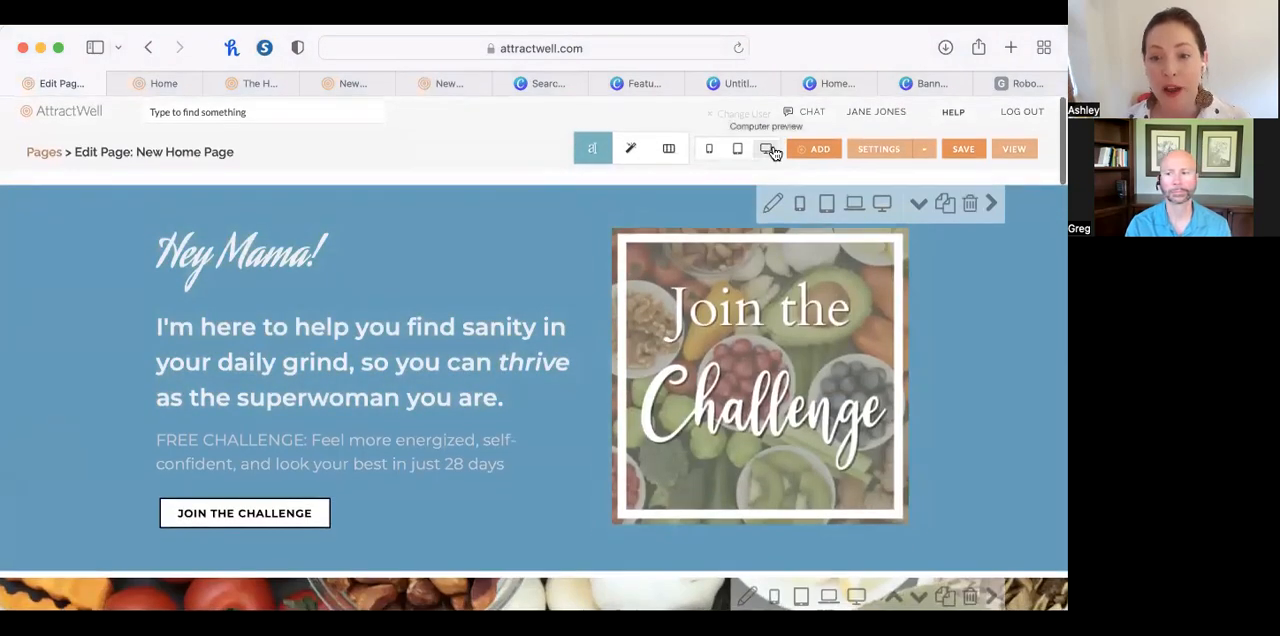
{"action": "left_click", "coordinate": [766, 149]}
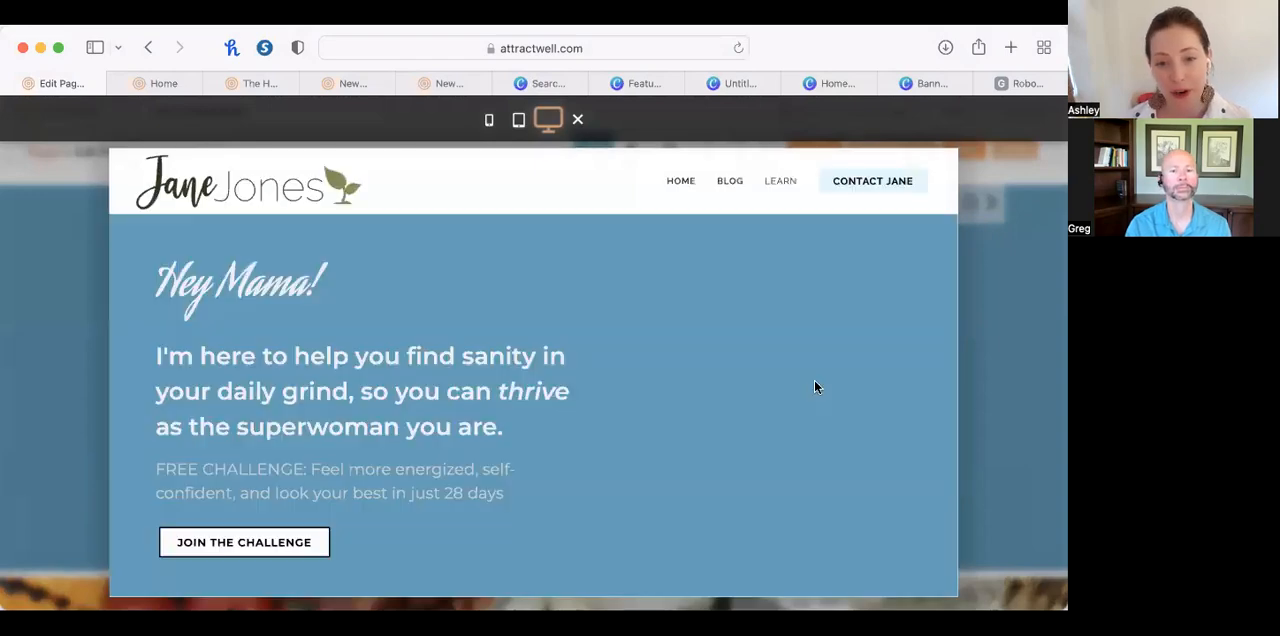
{"action": "scroll", "coordinate": [814, 387], "scroll_direction": "down", "scroll_amount": 10}
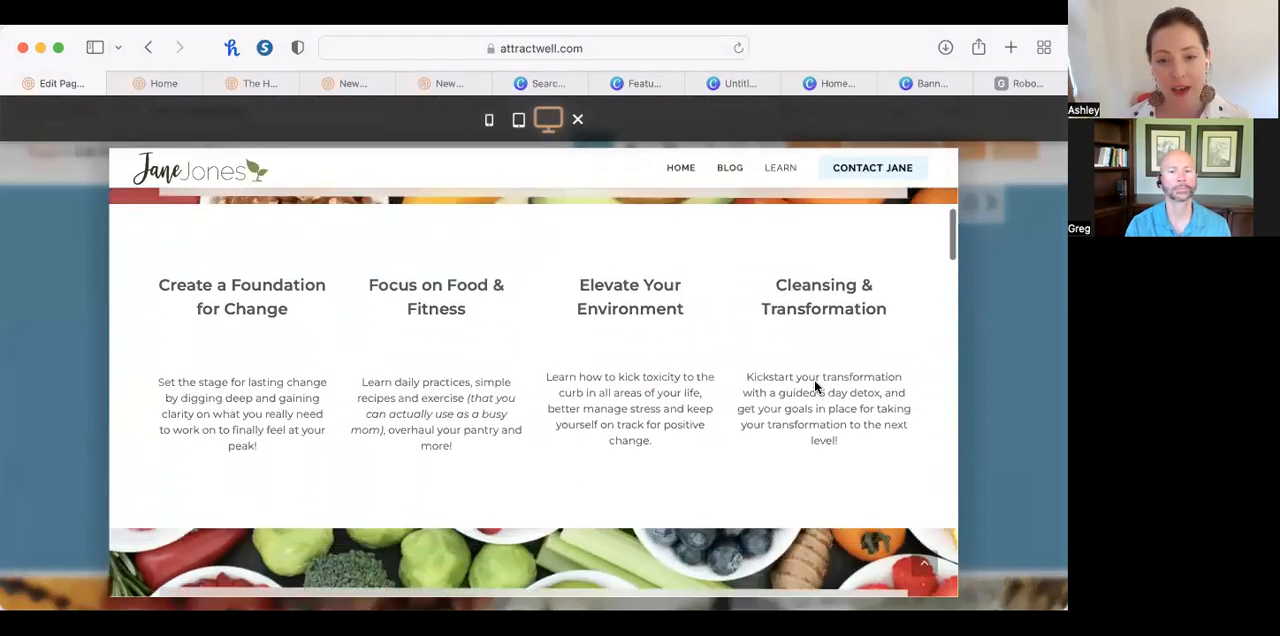
{"action": "scroll", "coordinate": [814, 387], "scroll_direction": "down", "scroll_amount": 15}
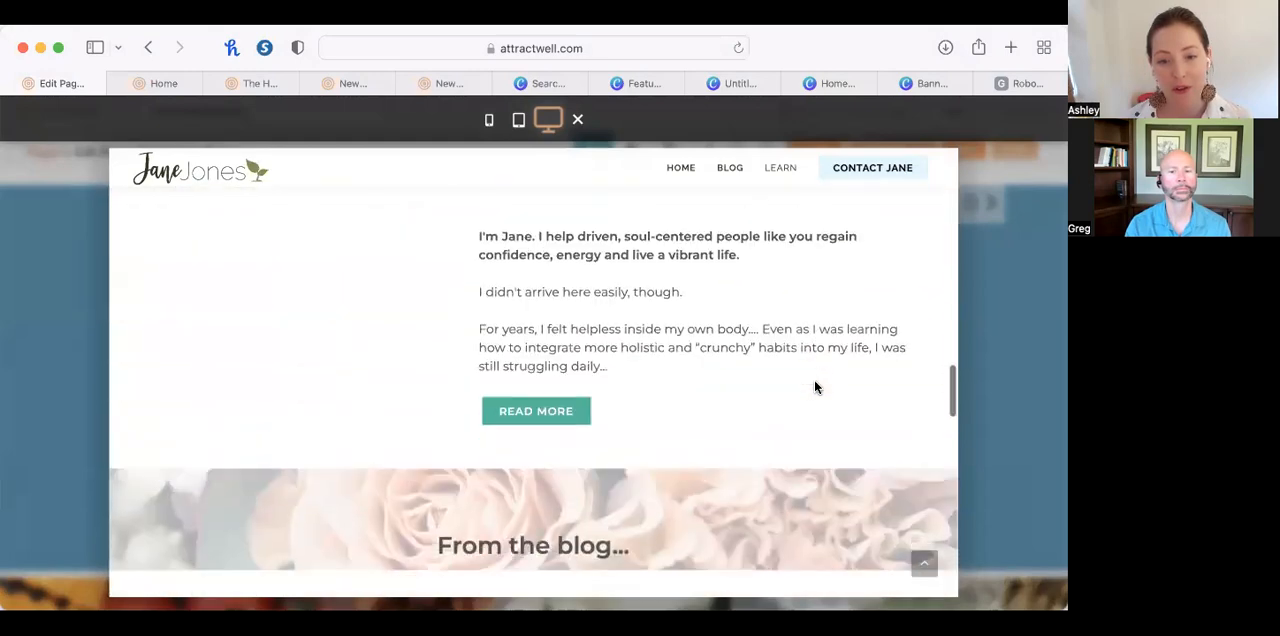
{"action": "scroll", "coordinate": [814, 387], "scroll_direction": "down", "scroll_amount": 10}
{"action": "left_click", "coordinate": [1025, 234]}
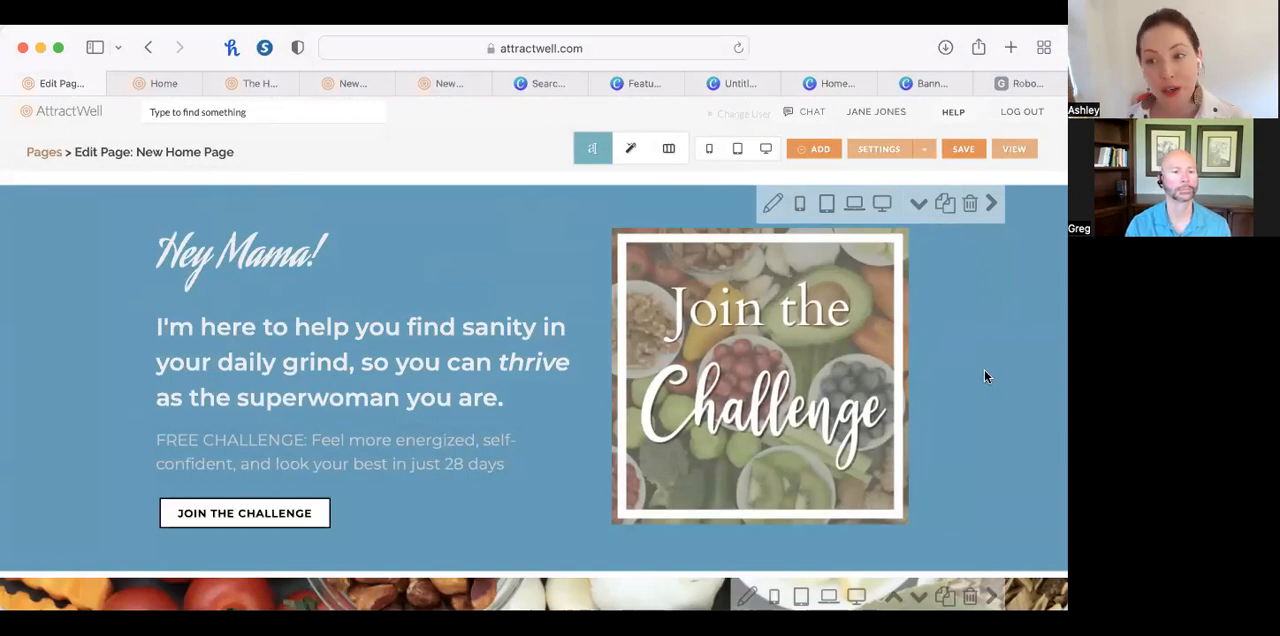
Hide the blue hero section on phones and tablets, leaving it visible on laptops and desktops.
{"action": "left_click", "coordinate": [803, 210]}
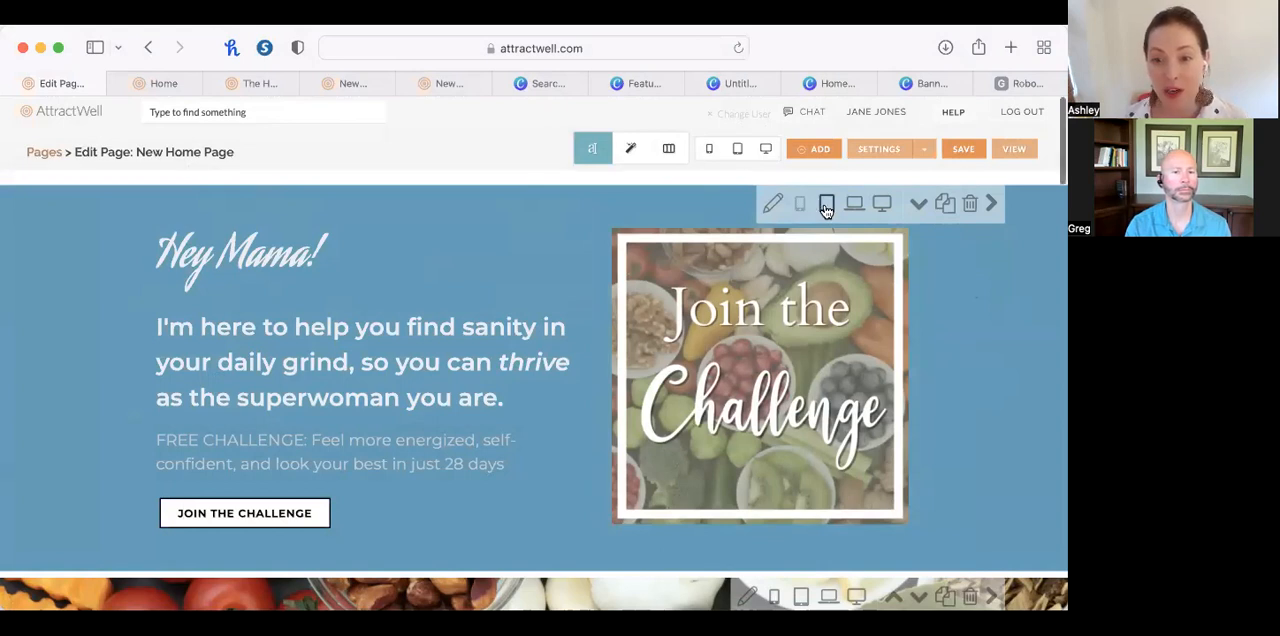
{"action": "left_click", "coordinate": [826, 205]}
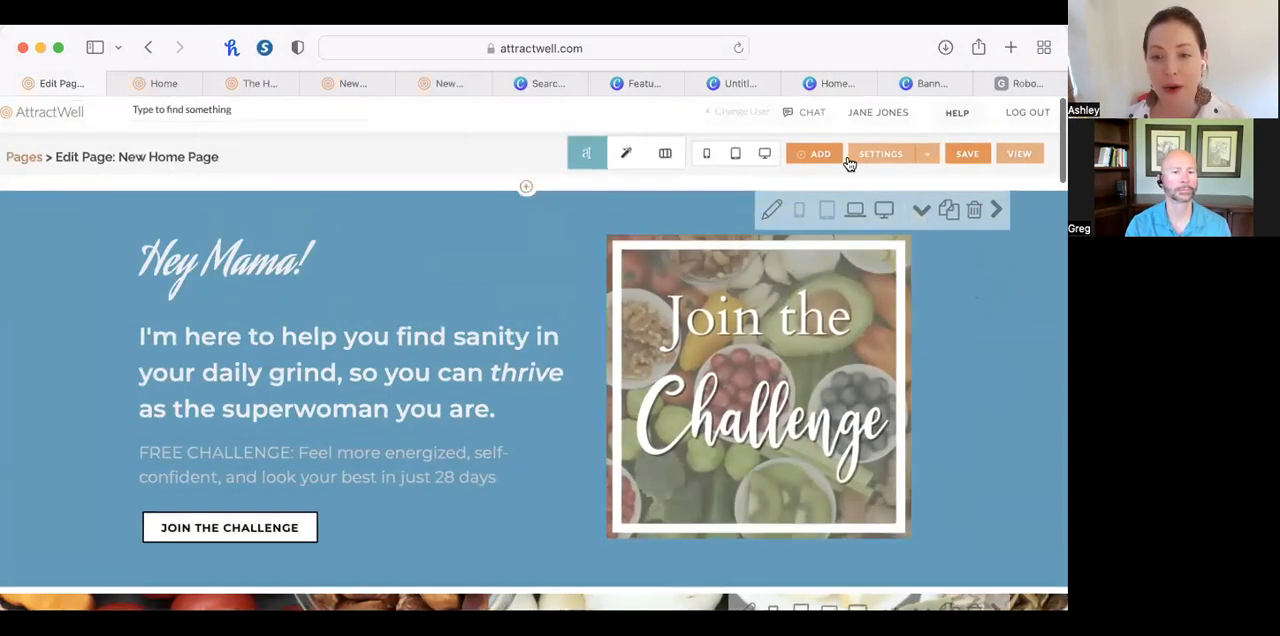
{"action": "left_click", "coordinate": [800, 214]}
{"action": "left_click", "coordinate": [827, 215]}
{"action": "scroll", "coordinate": [827, 217], "scroll_direction": "up", "scroll_amount": 5}
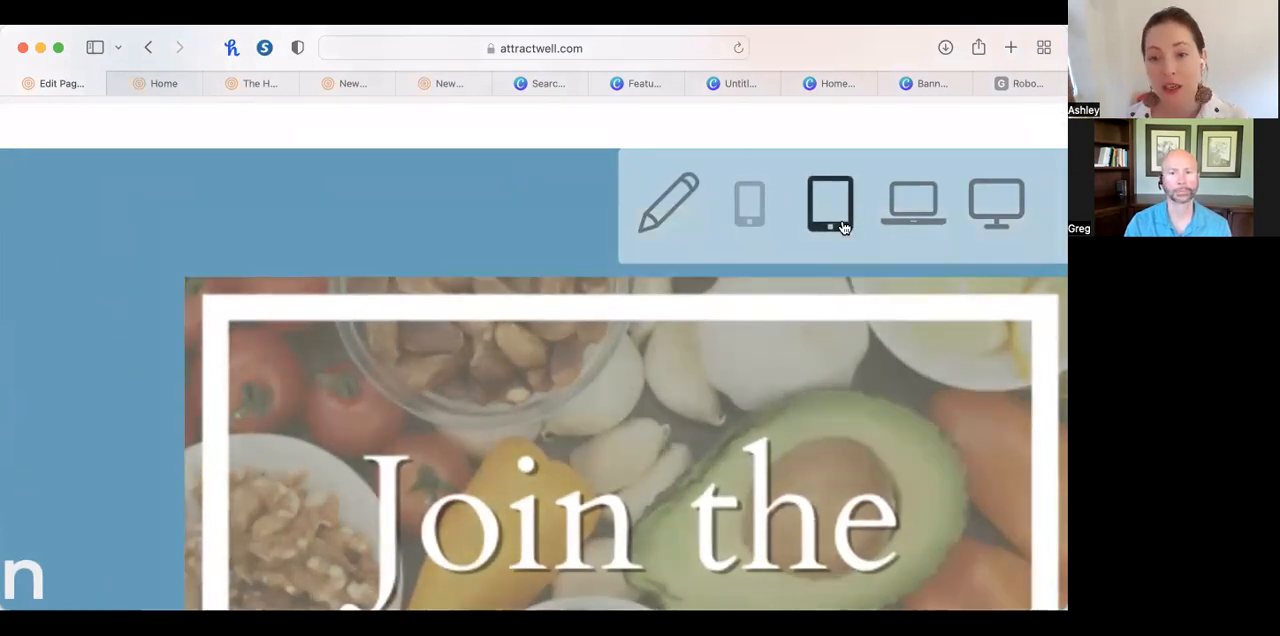
{"action": "scroll", "coordinate": [834, 477], "scroll_direction": "down", "scroll_amount": 5}
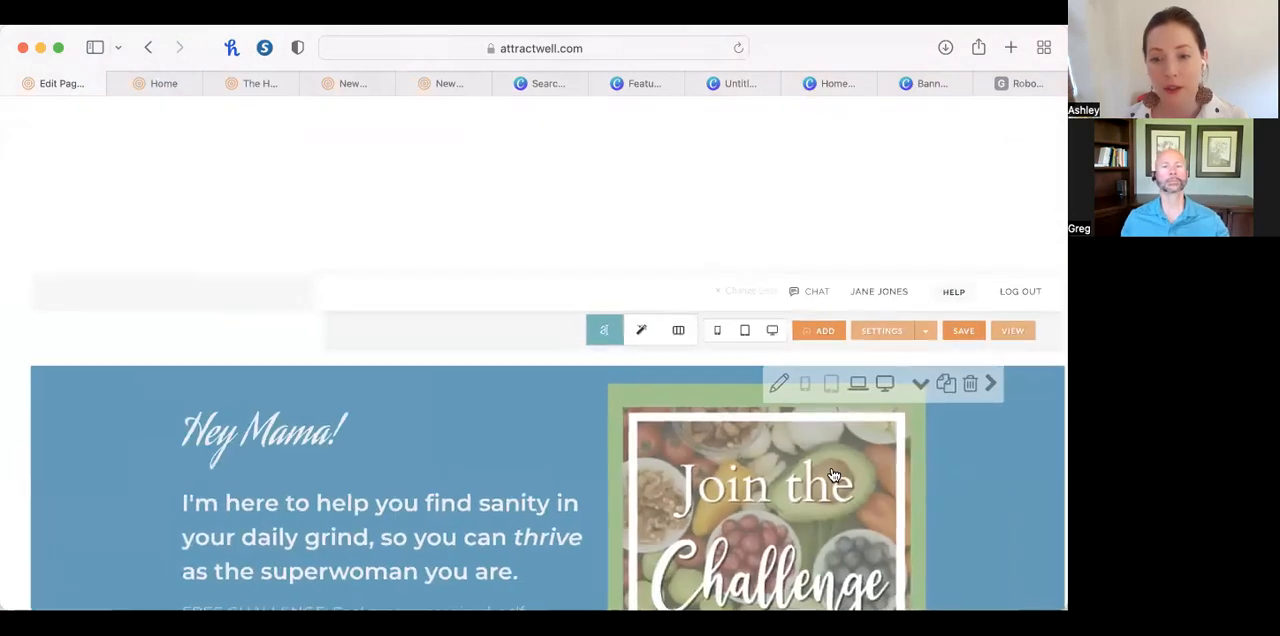